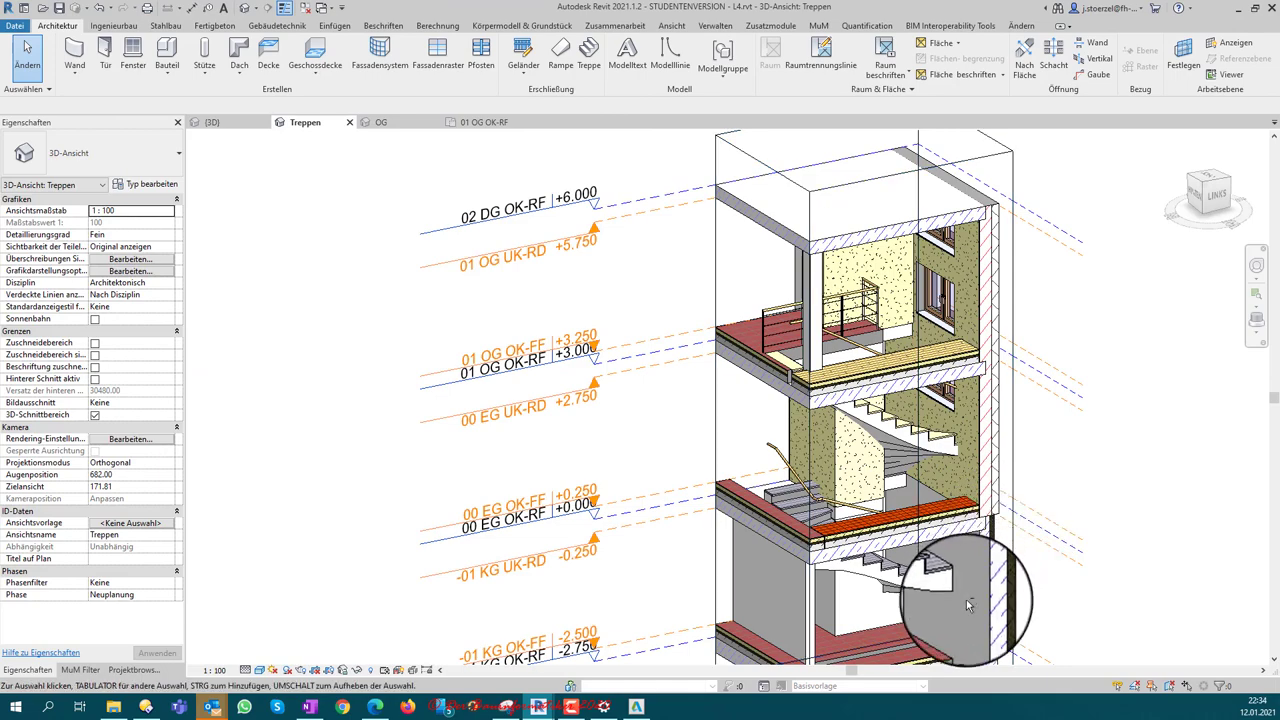
Step: Orbit and zoom the 3D view to show the stacked slabs and level tags frontally
mouse_move(966, 599)
shift+middle_down()
mouse_move(942, 612)
mouse_move(770, 455)
shift+middle_up()
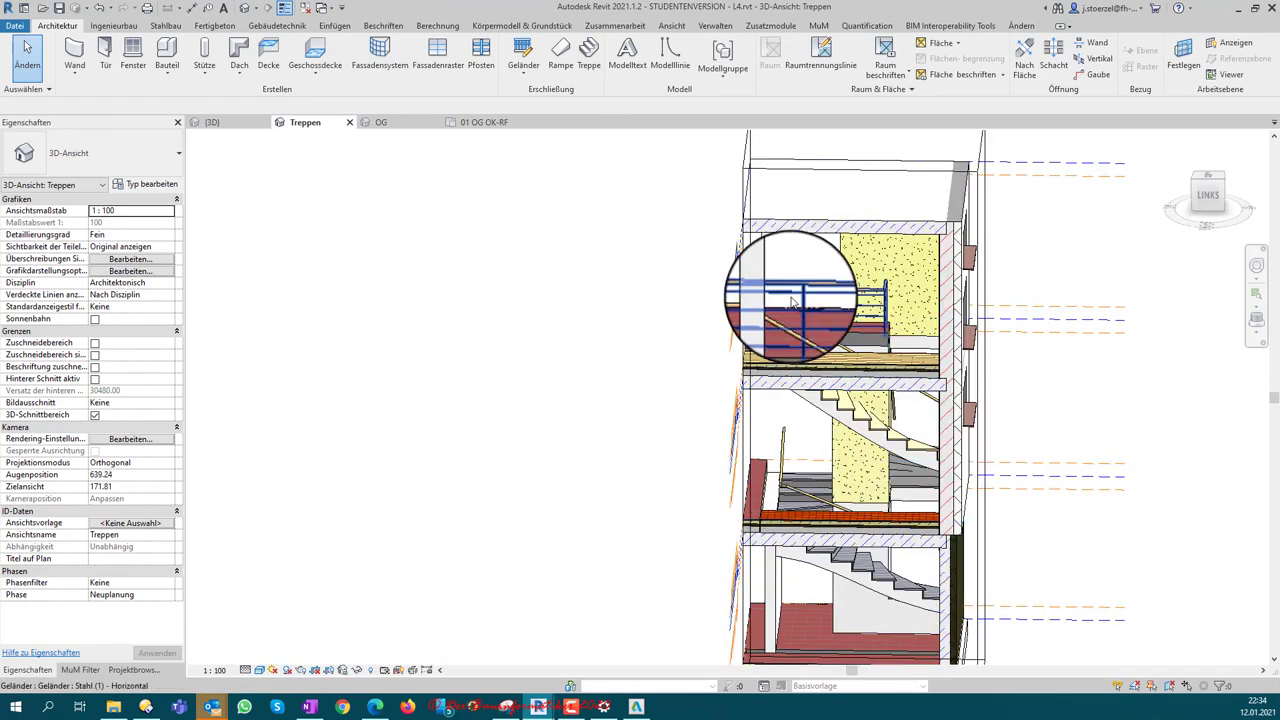
shift+middle_drag(858, 523, 922, 543)
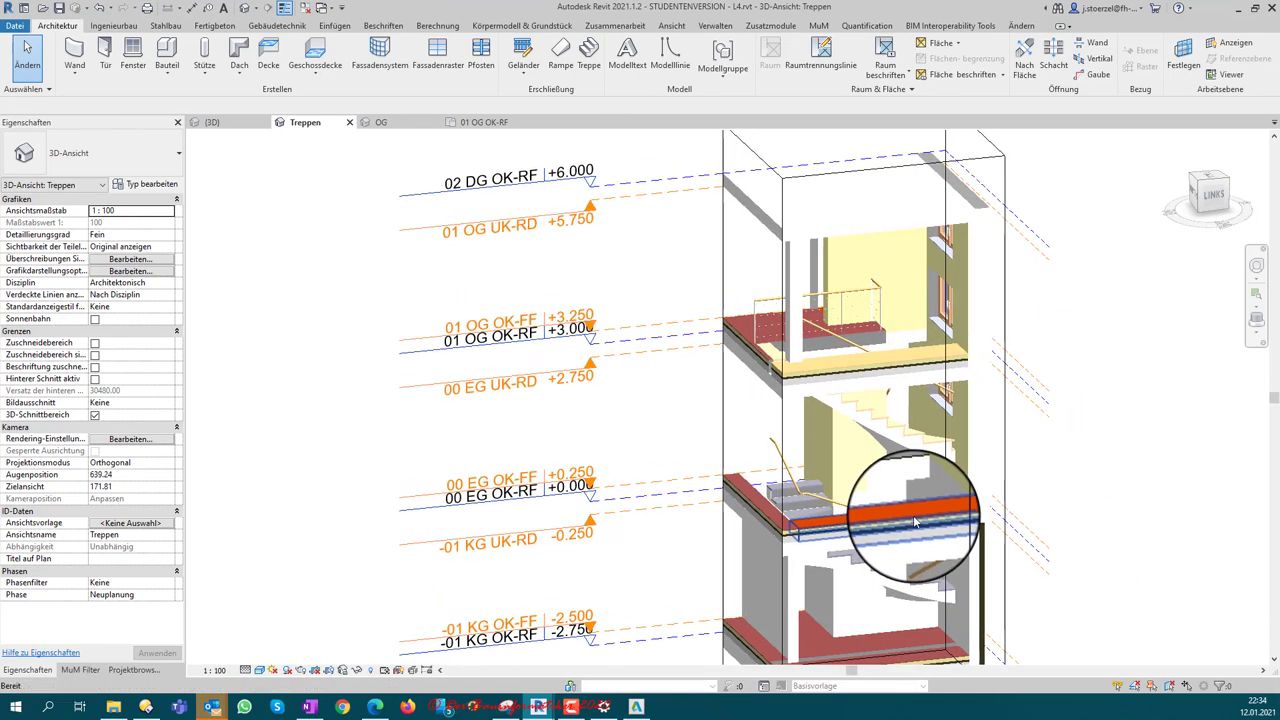
scroll(922, 543, down, 1)
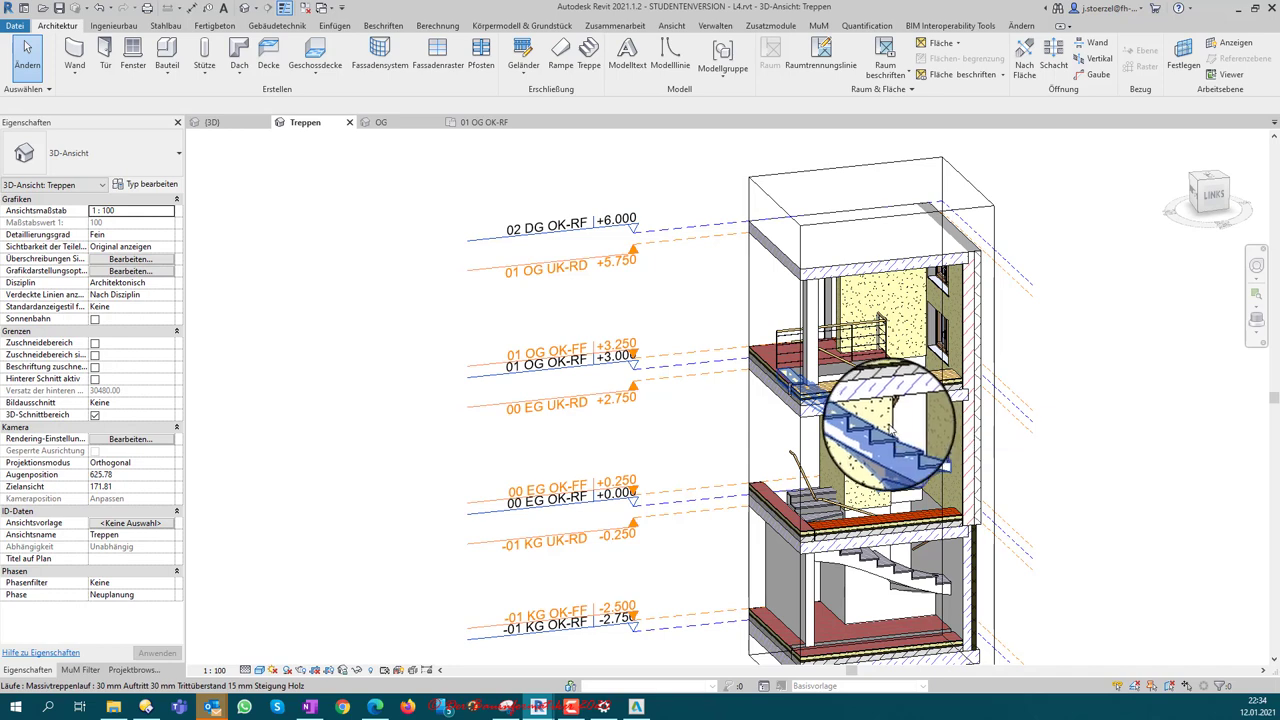
mouse_move(858, 462)
shift+middle_down()
mouse_move(860, 484)
mouse_move(908, 505)
mouse_move(888, 510)
shift+middle_up()
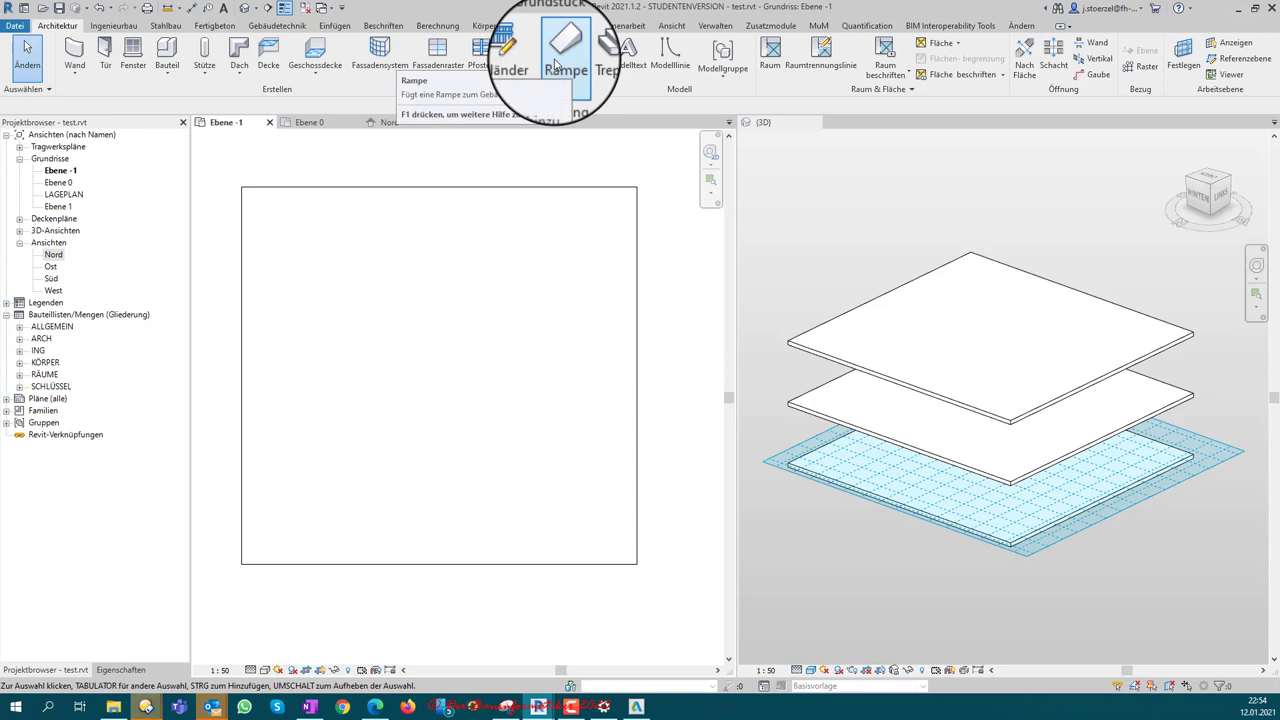
mouse_move(560, 55)
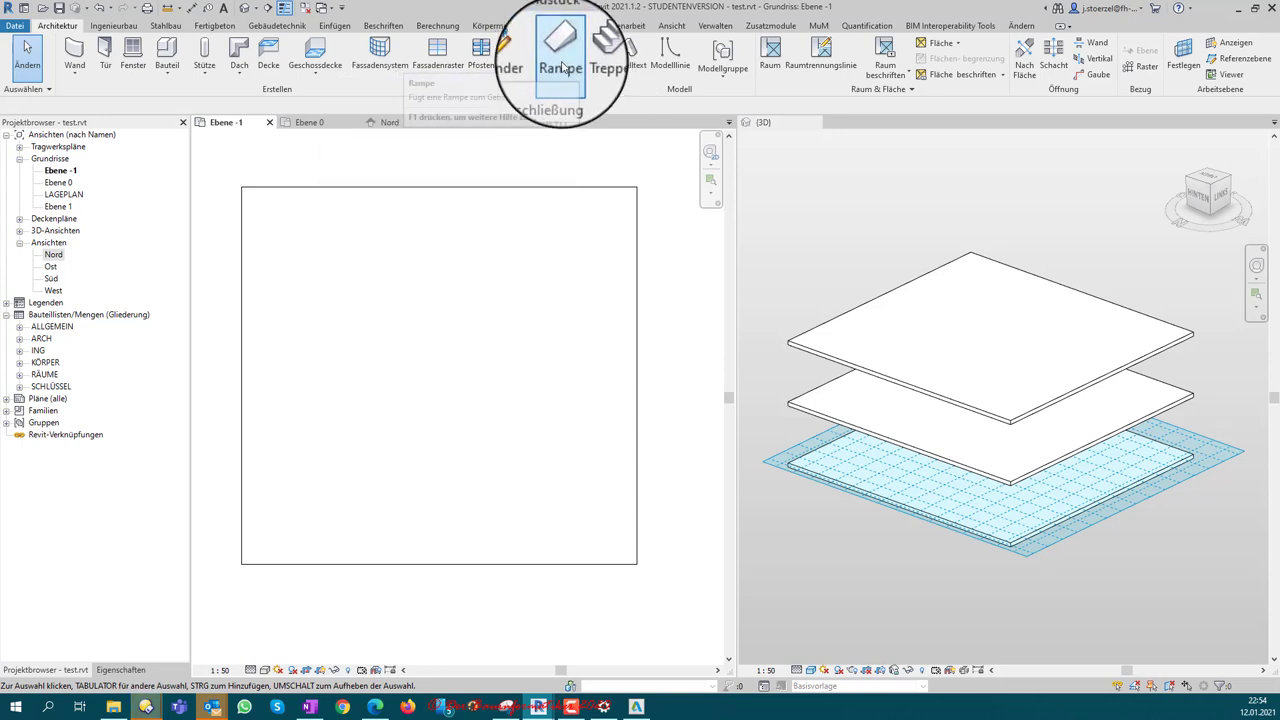
Step: Start a new ramp with the Rampe tool from the Architektur tab
click(561, 52)
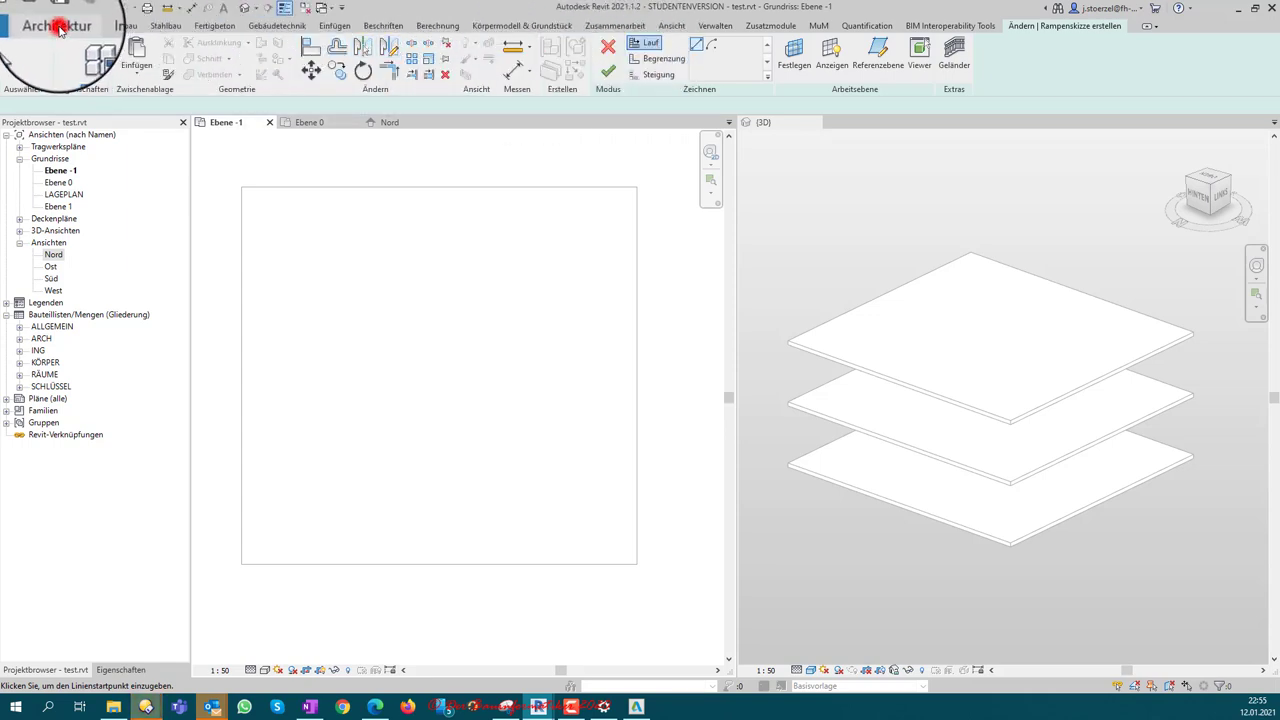
click(58, 27)
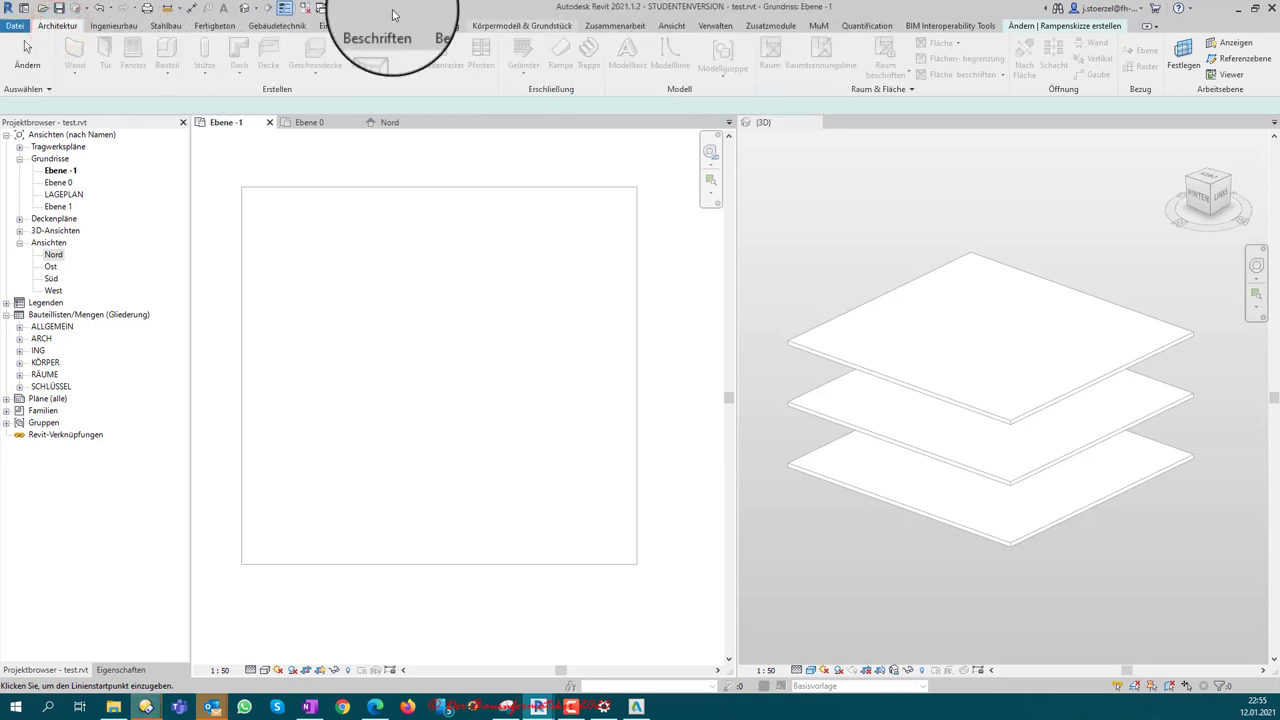
click(113, 25)
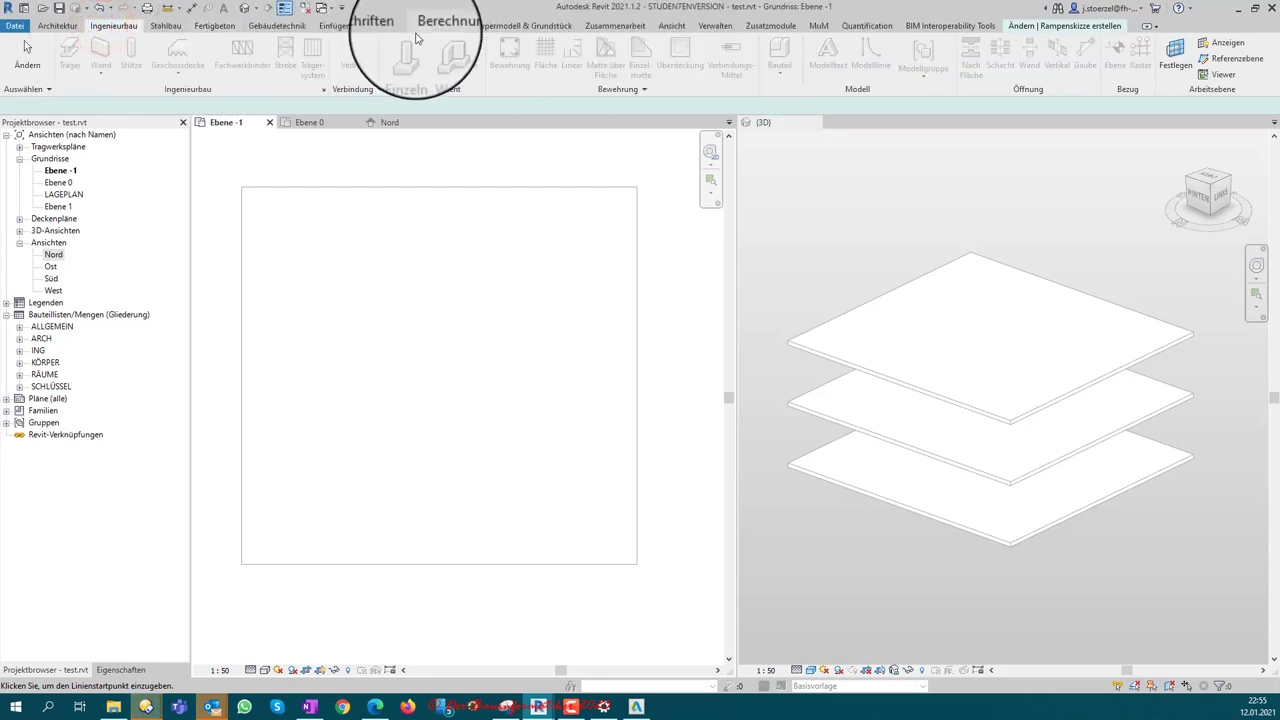
click(164, 27)
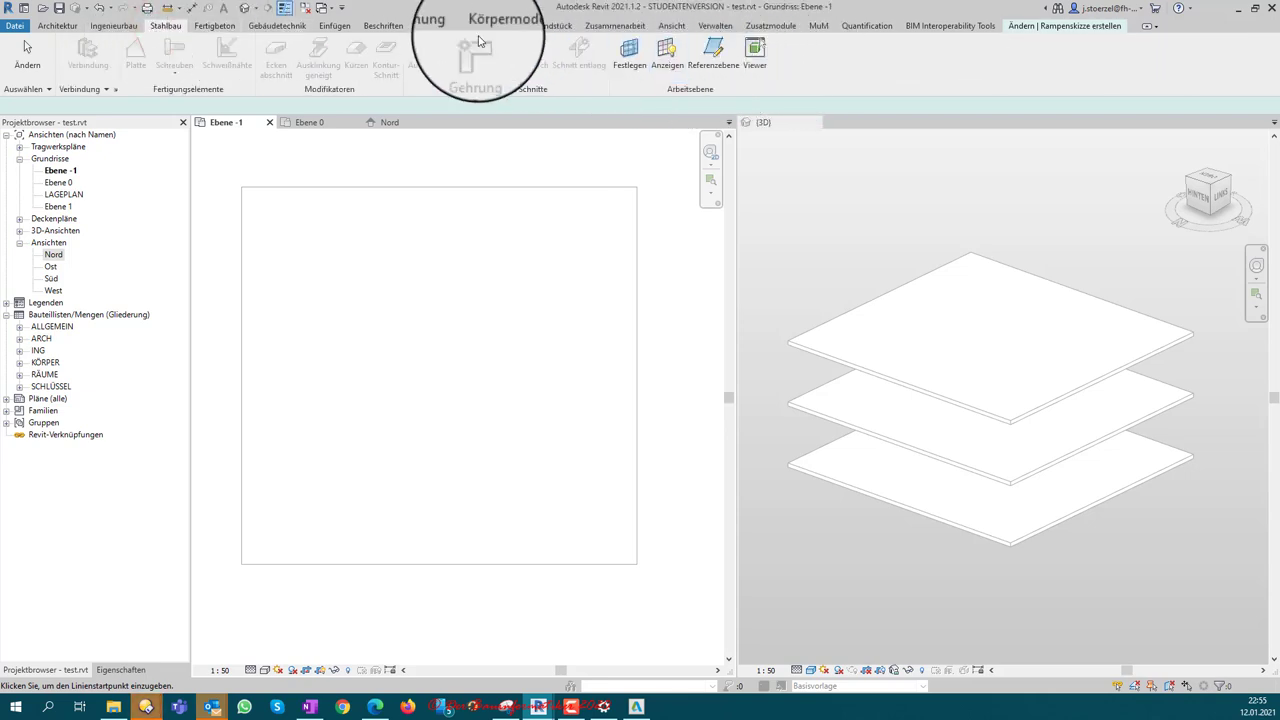
click(214, 25)
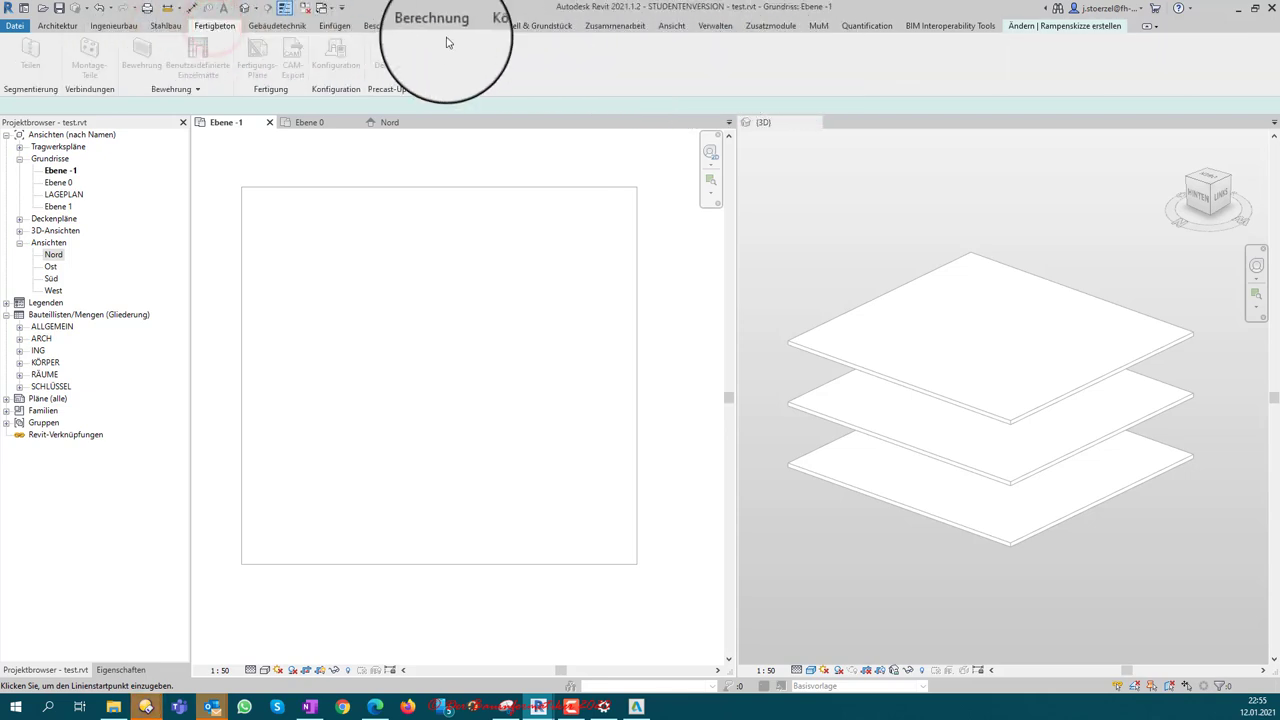
click(1034, 26)
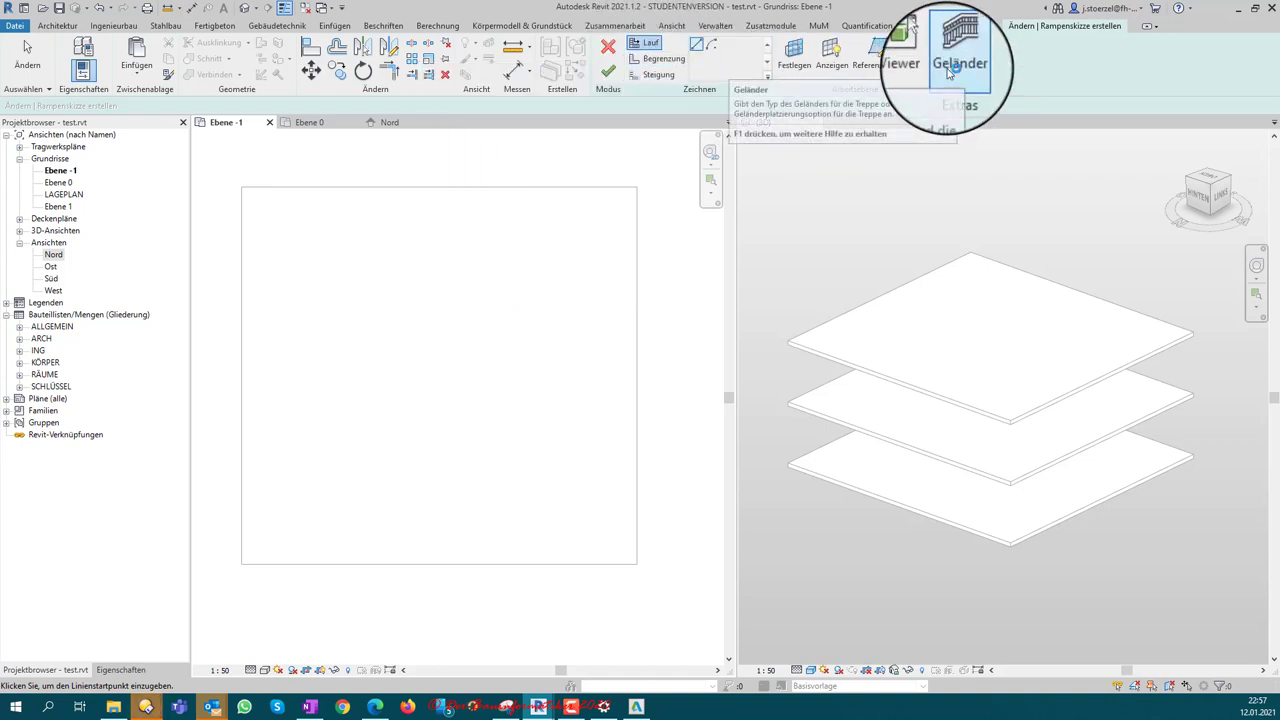
mouse_move(948, 68)
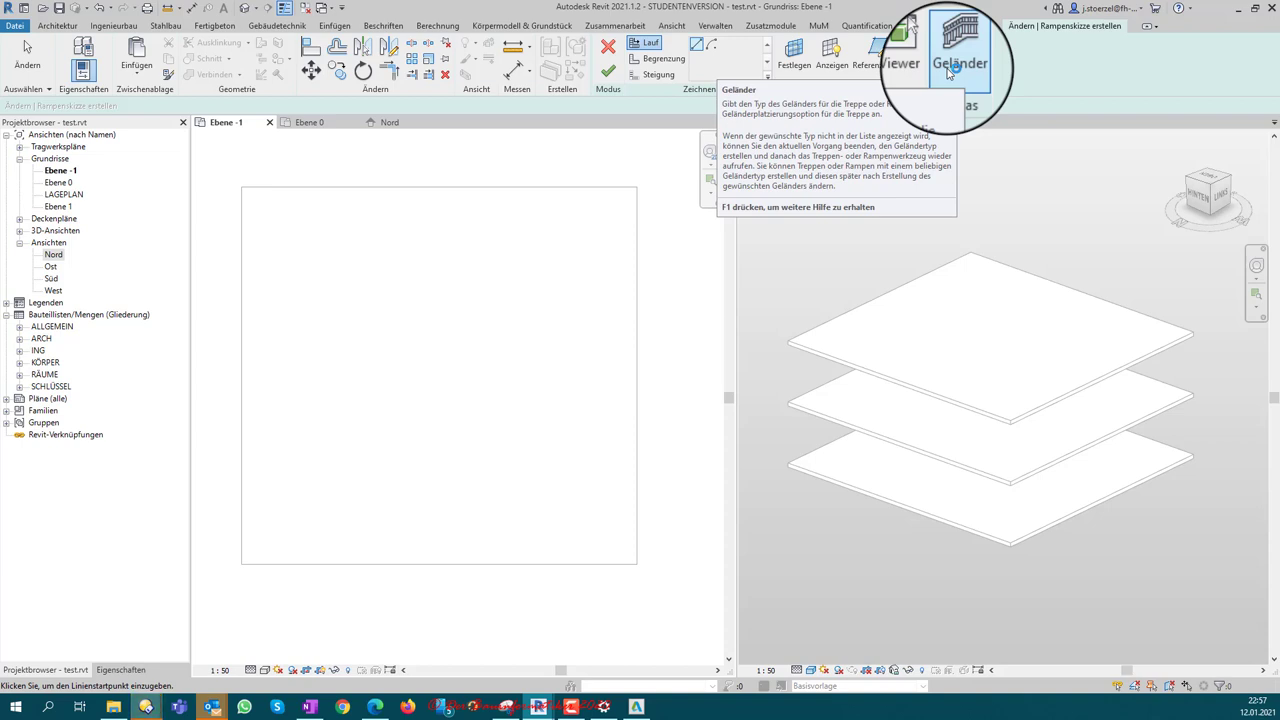
Step: Set the ramp's railing type to Keine (no railing) and confirm
click(953, 62)
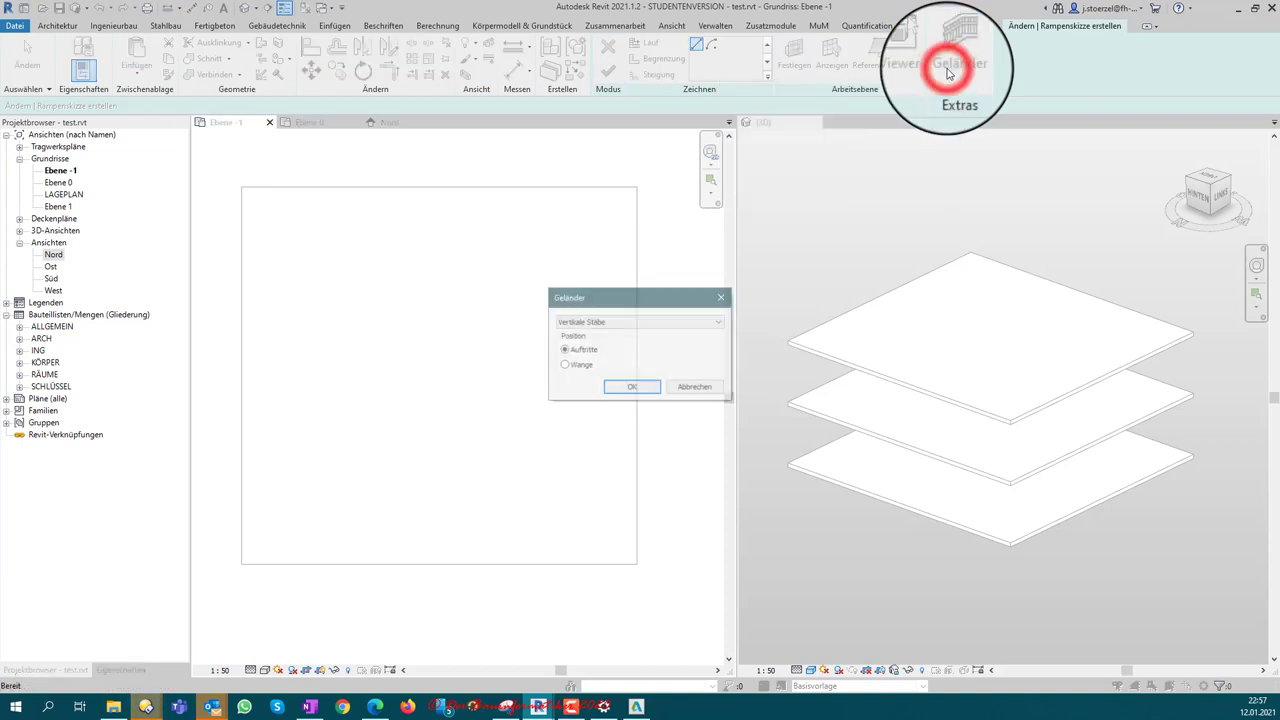
click(613, 322)
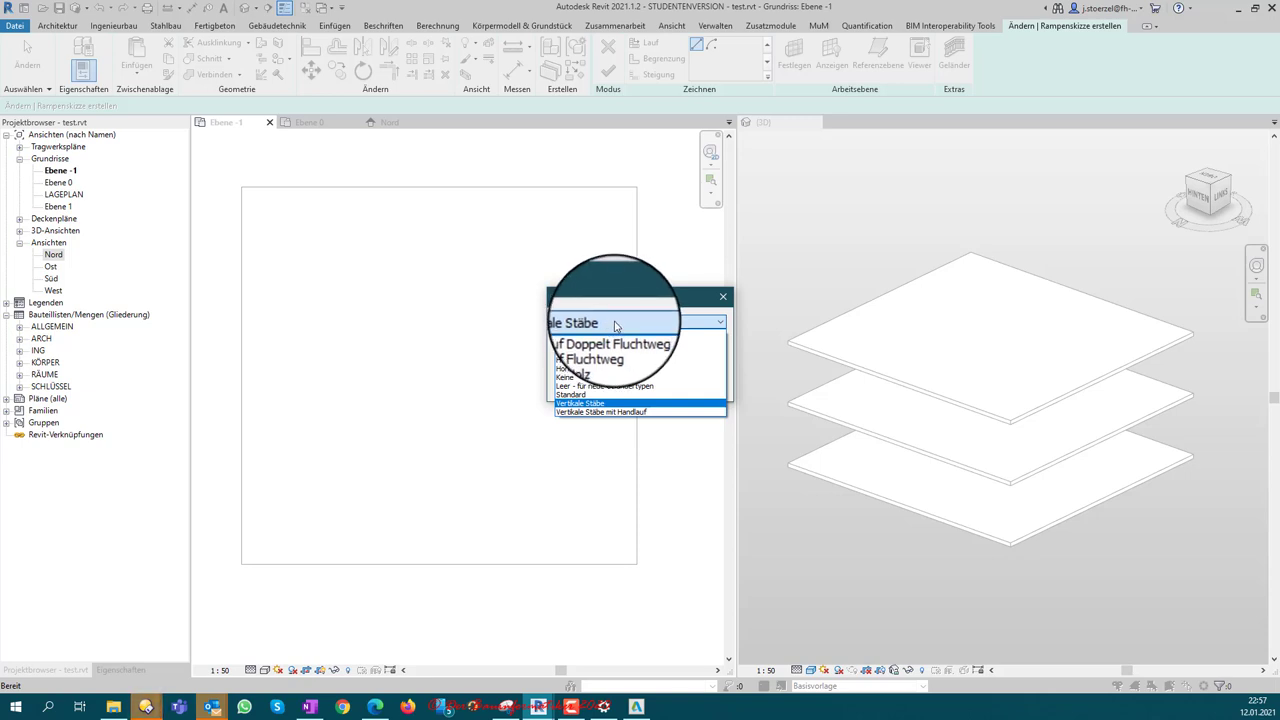
click(600, 377)
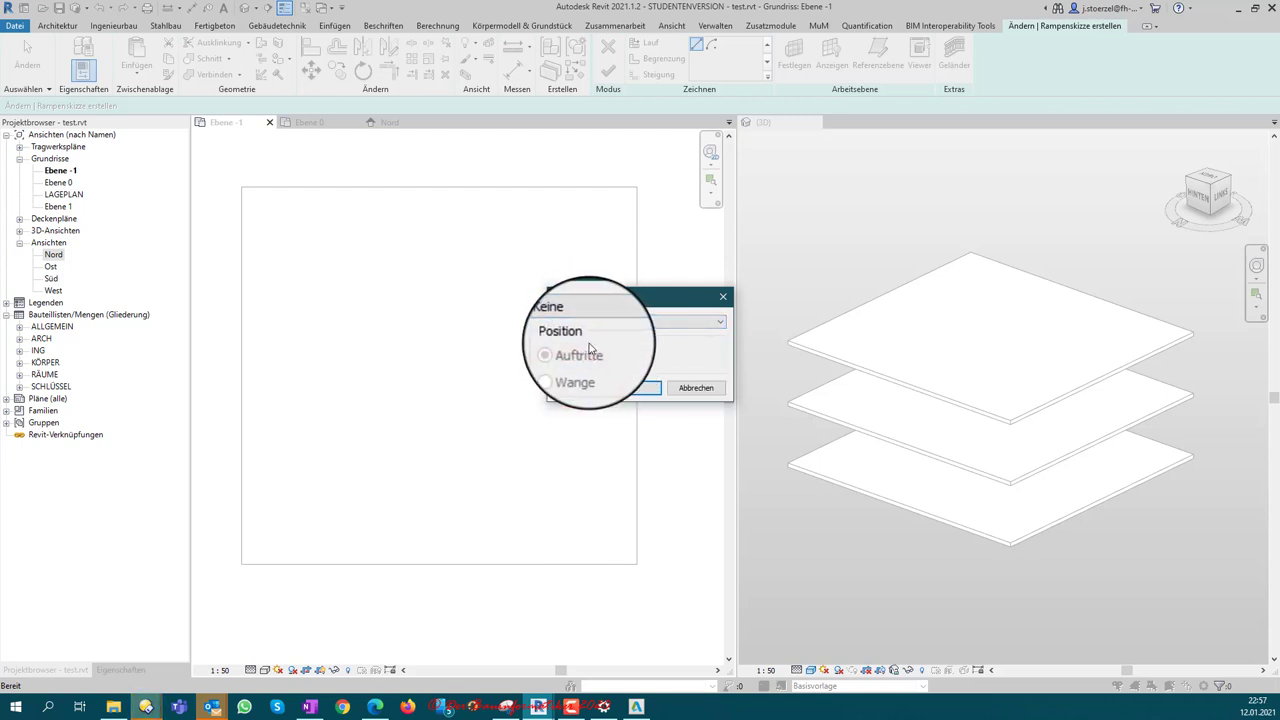
click(610, 385)
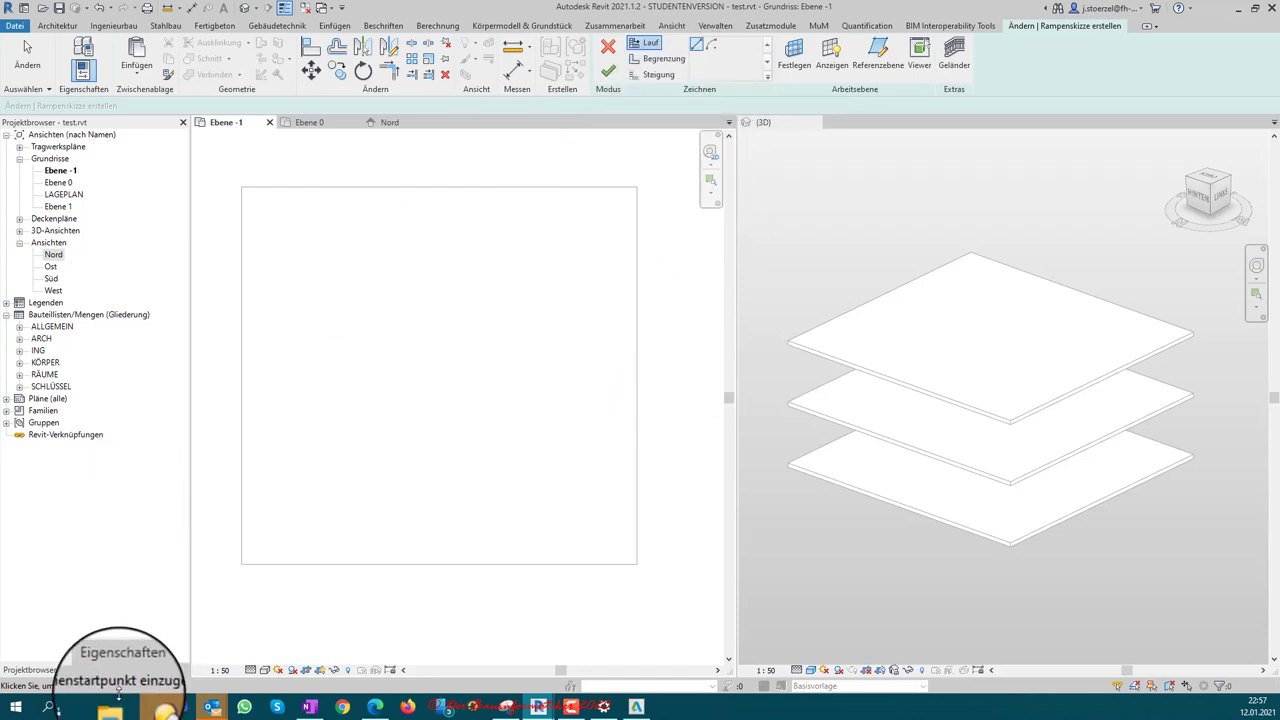
Step: Keep the Rampe 3% type and review its type properties (Ortbeton - bewehrt, 12 m maximum length) unchanged
click(120, 669)
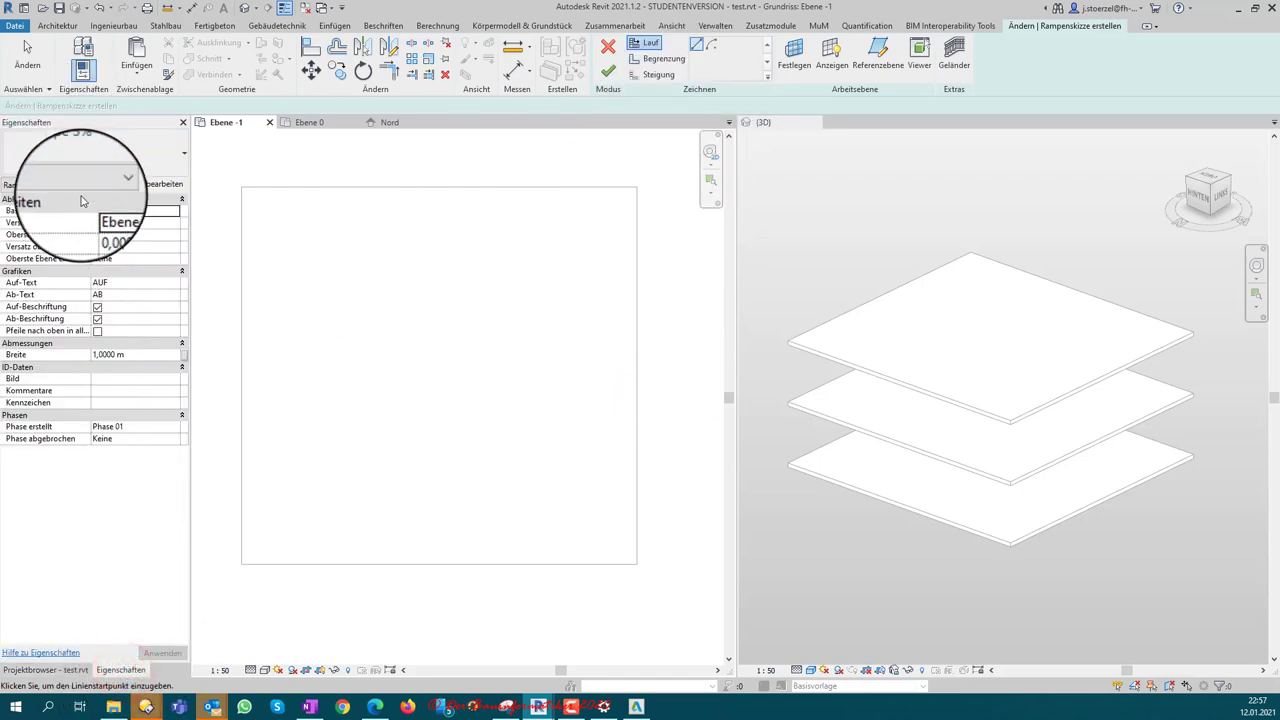
click(129, 151)
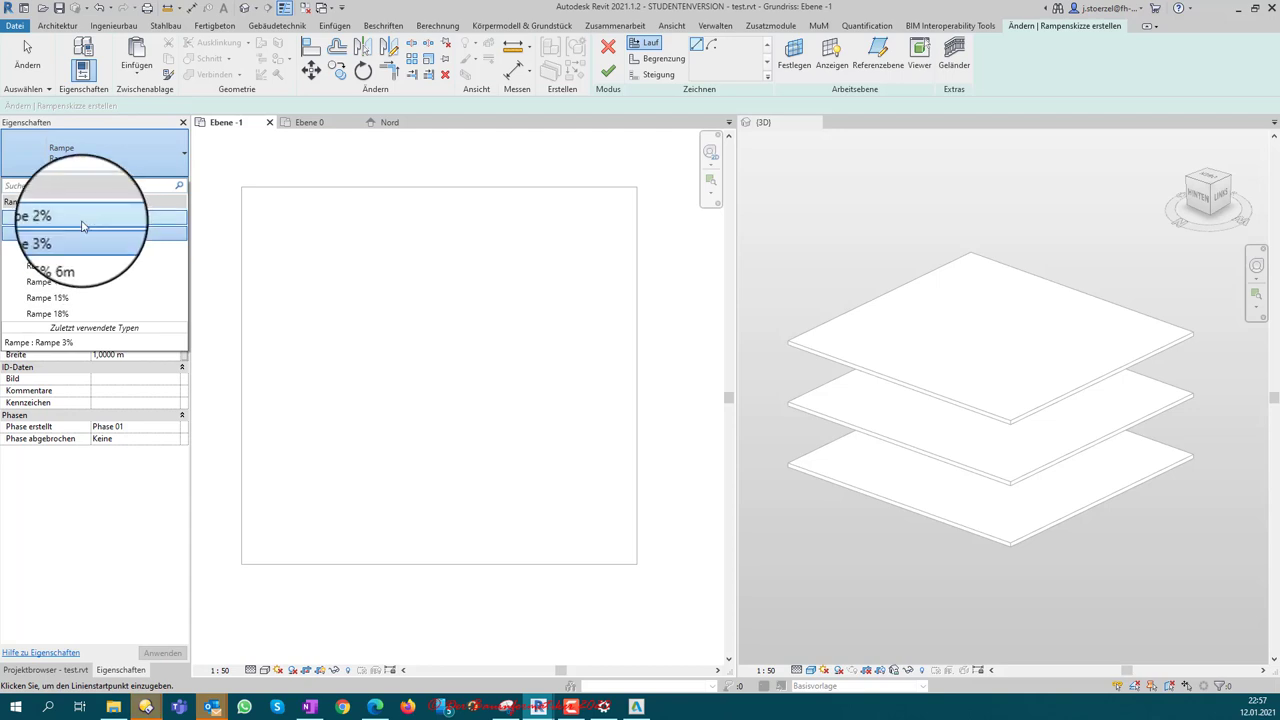
click(138, 150)
click(145, 184)
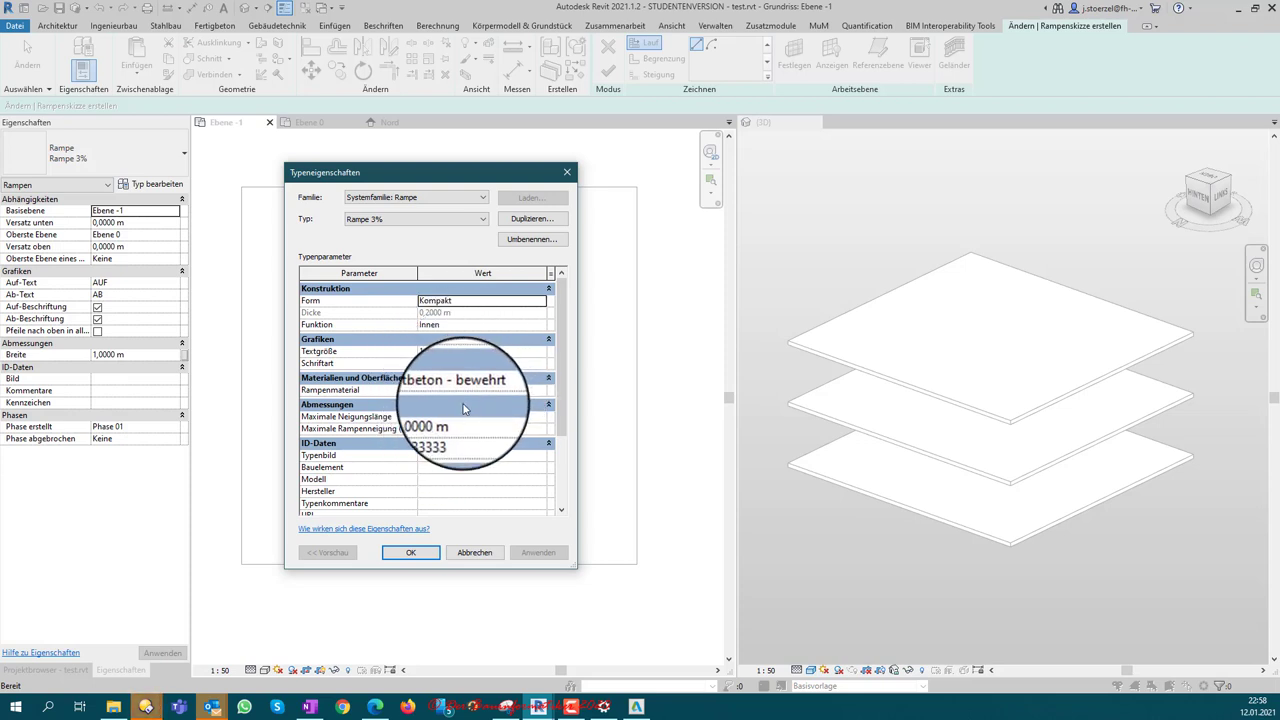
click(412, 552)
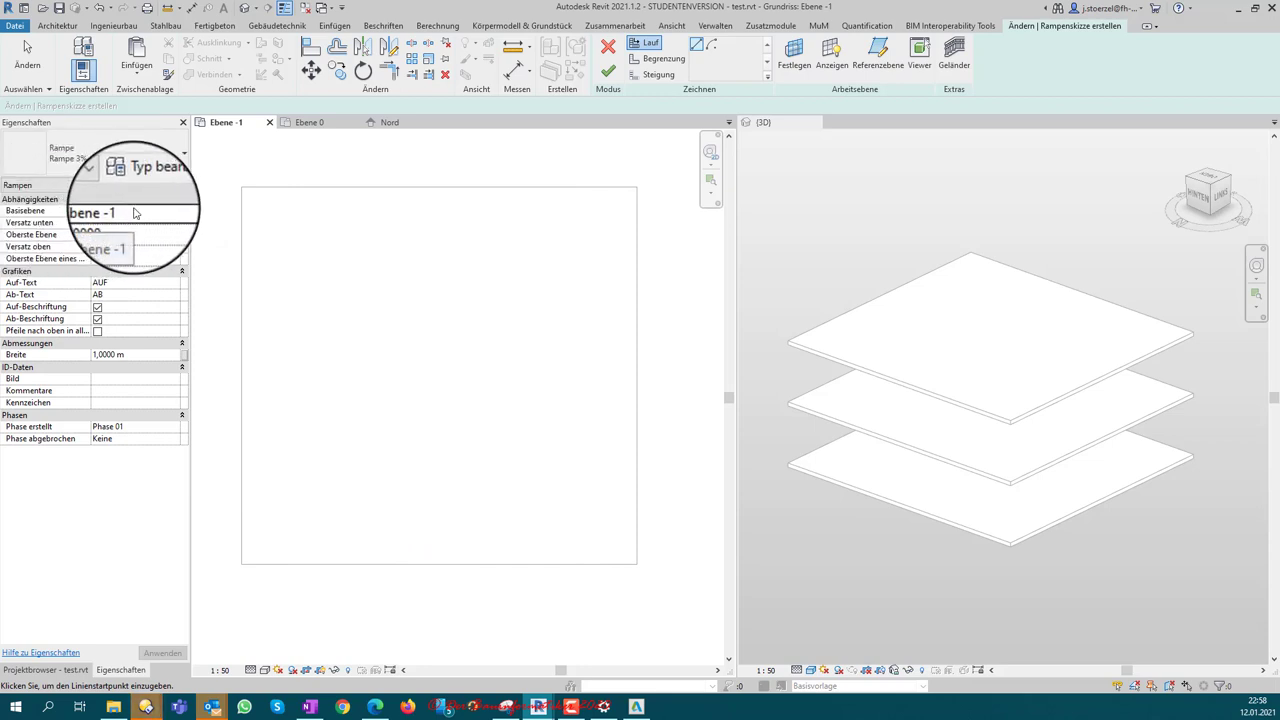
click(150, 224)
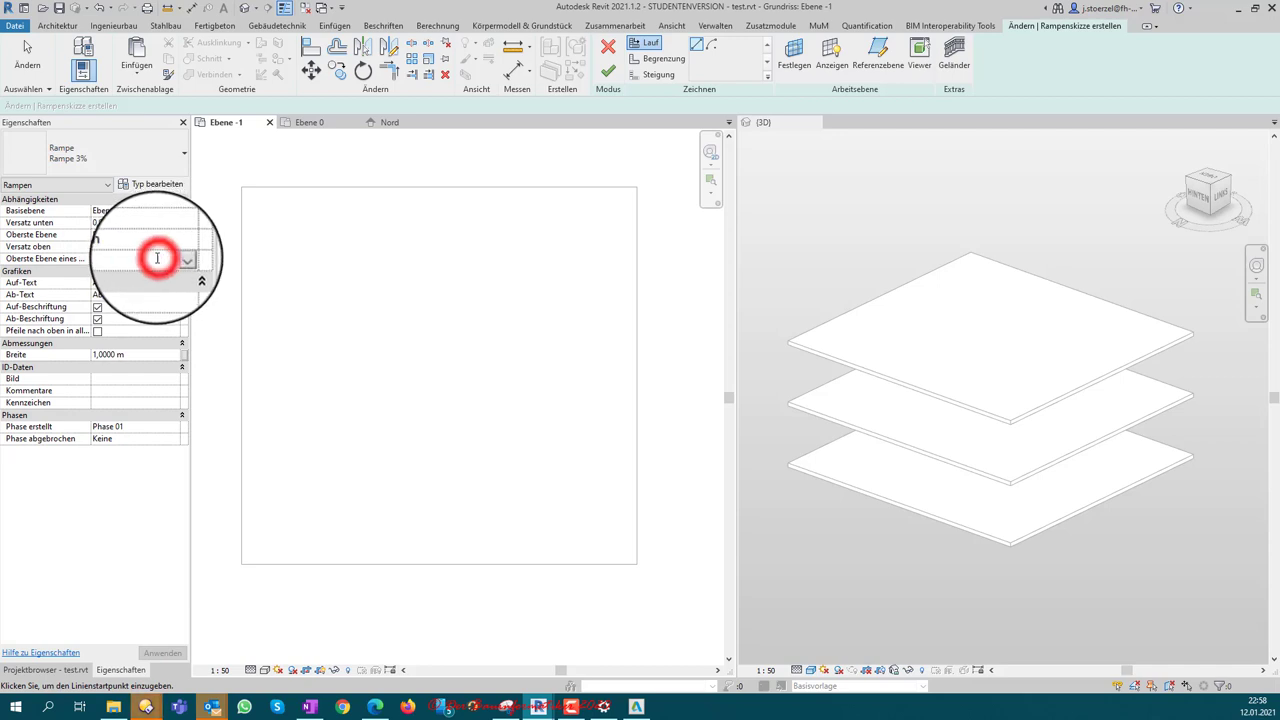
click(175, 260)
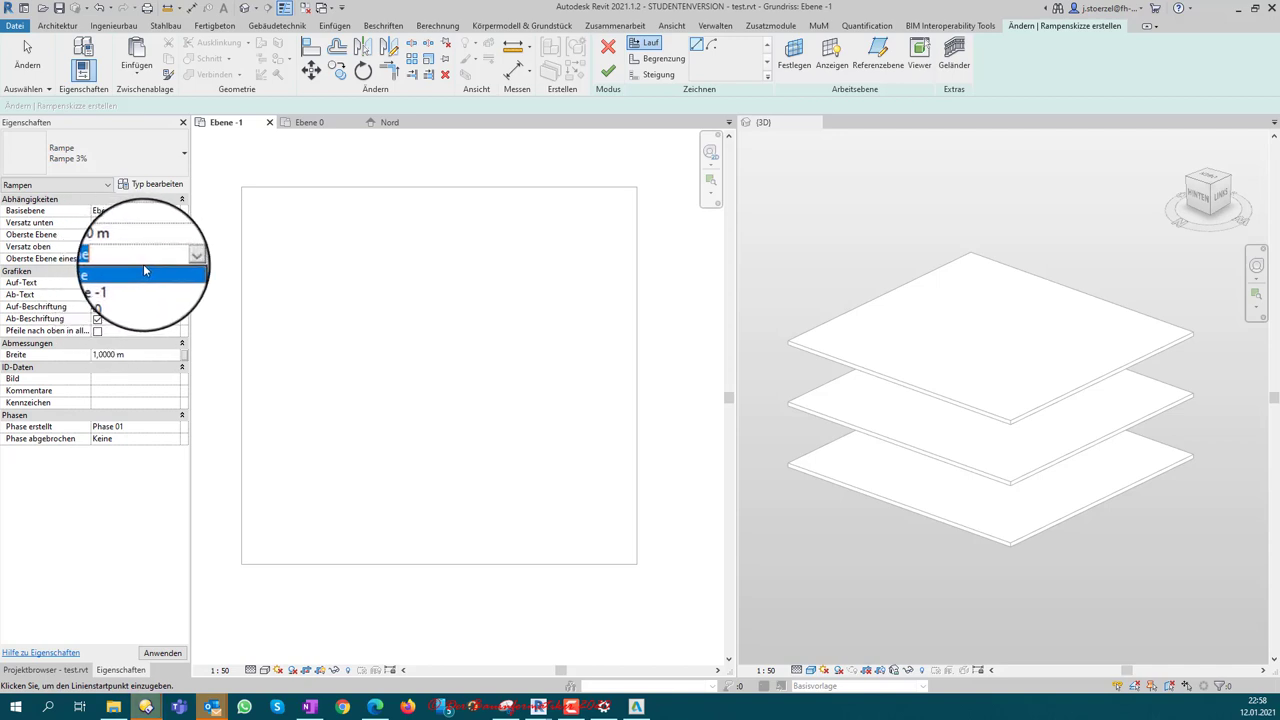
click(143, 264)
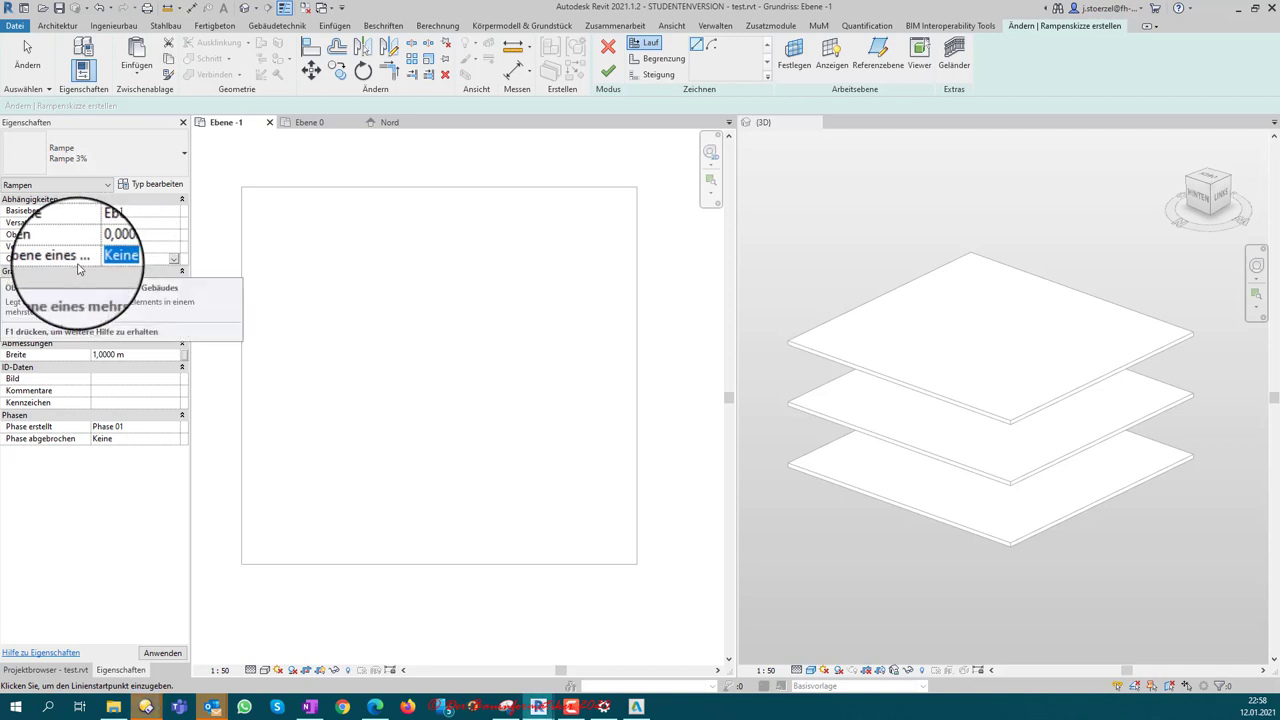
click(131, 362)
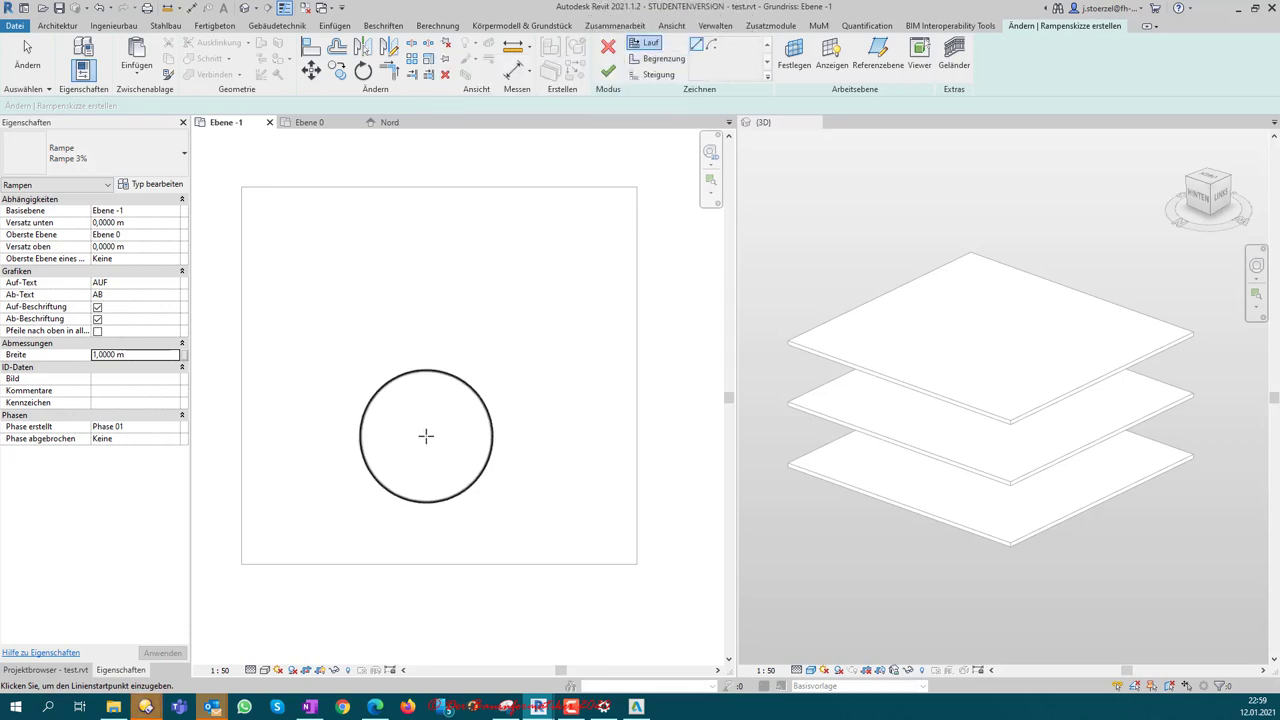
Step: Draw a 5.8 m straight ramp run upward in the plan and finish the ramp
click(414, 466)
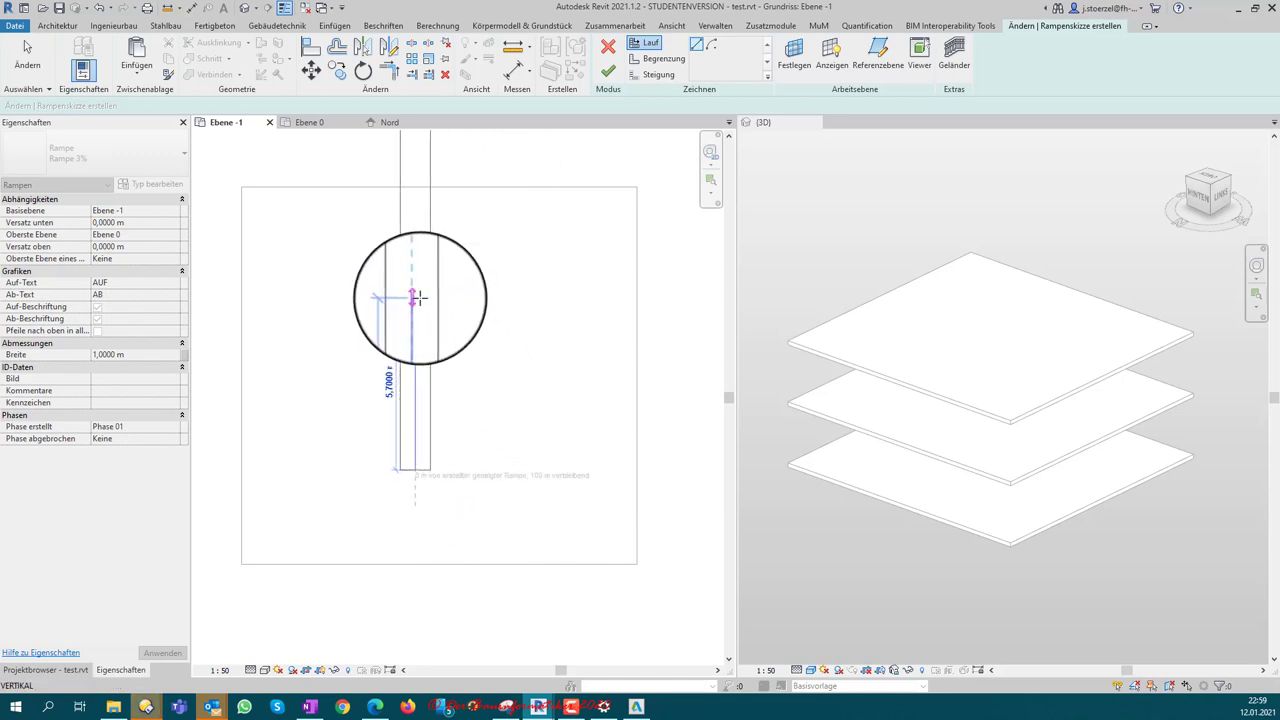
click(419, 297)
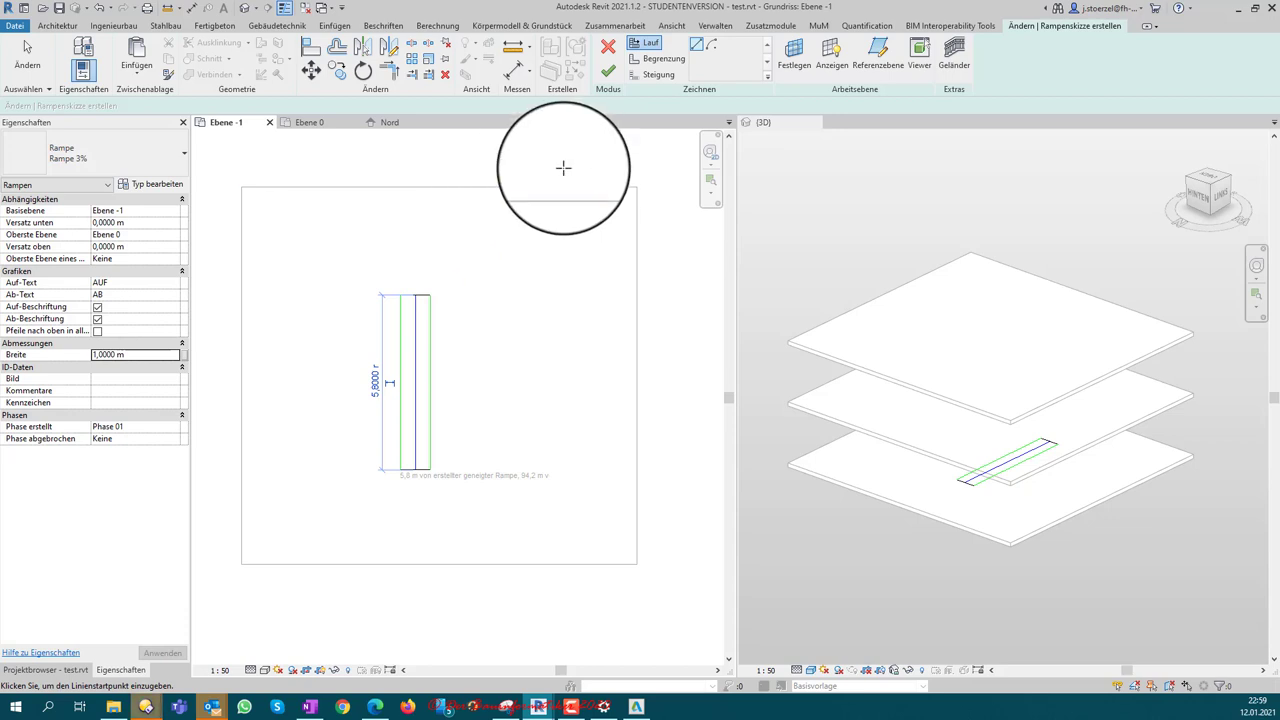
click(609, 72)
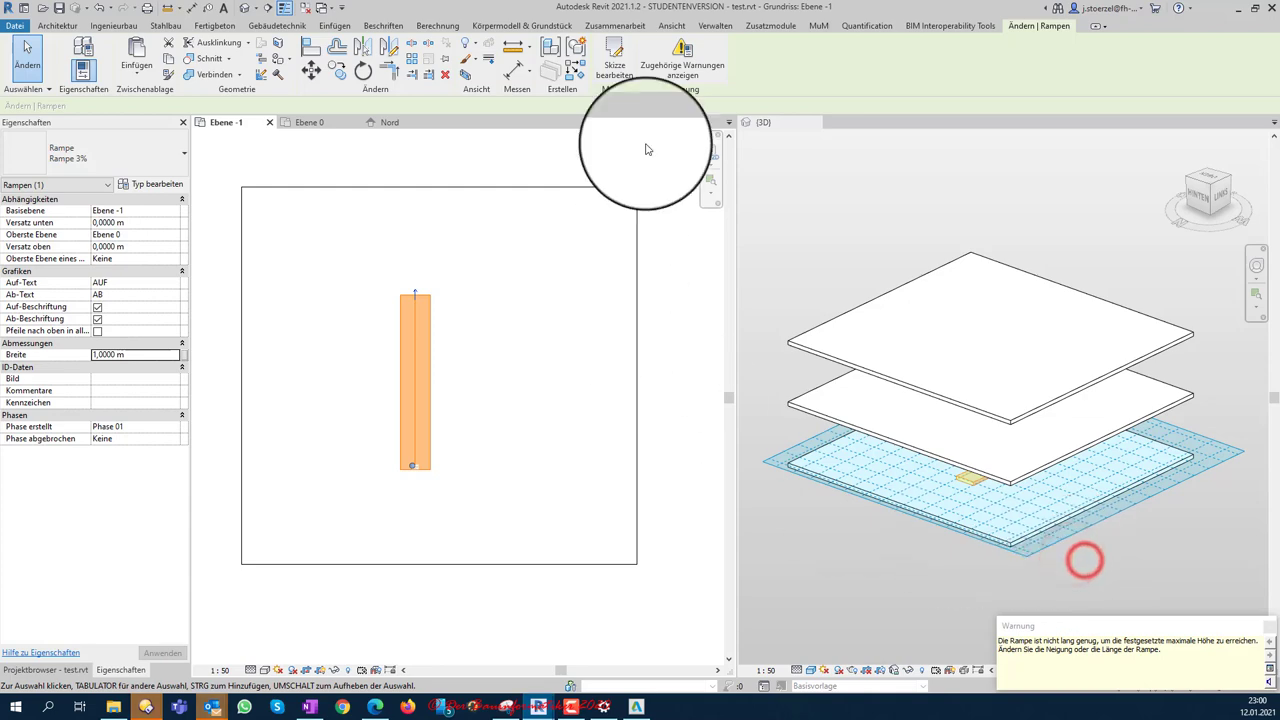
Step: Dismiss the ramp-too-short warning and orbit the 3D view to a low side angle
click(857, 514)
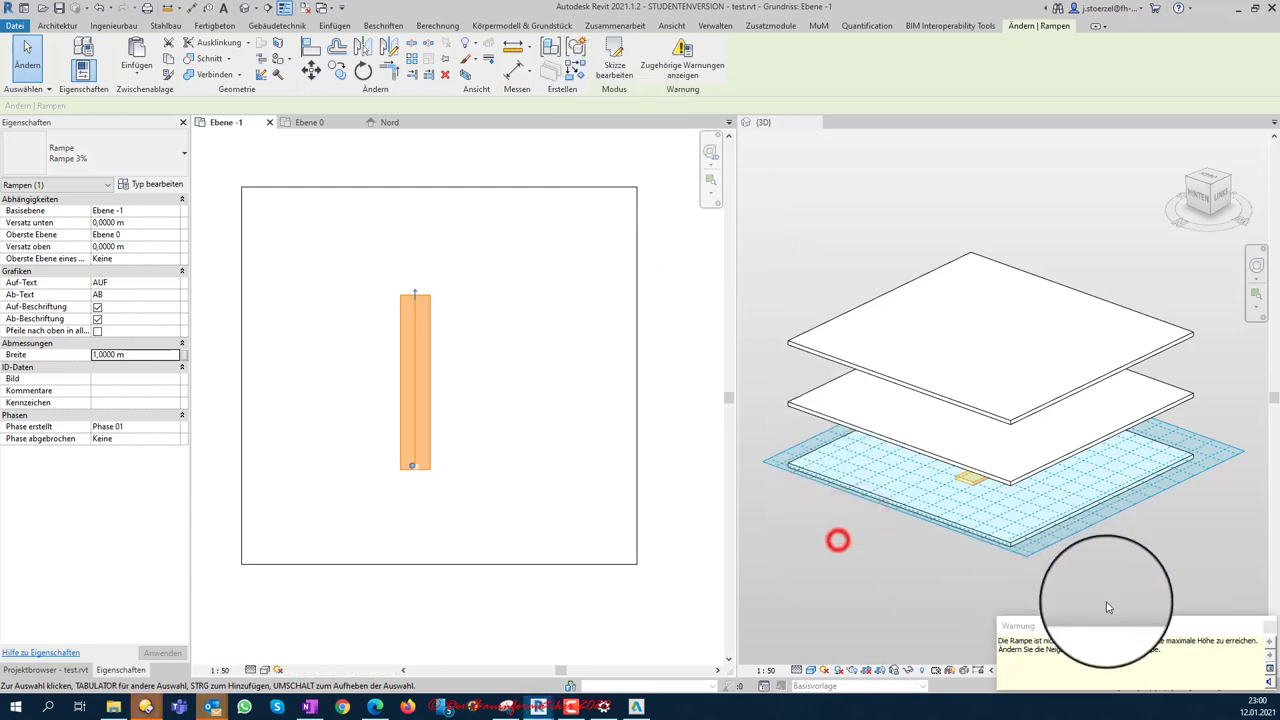
click(1112, 627)
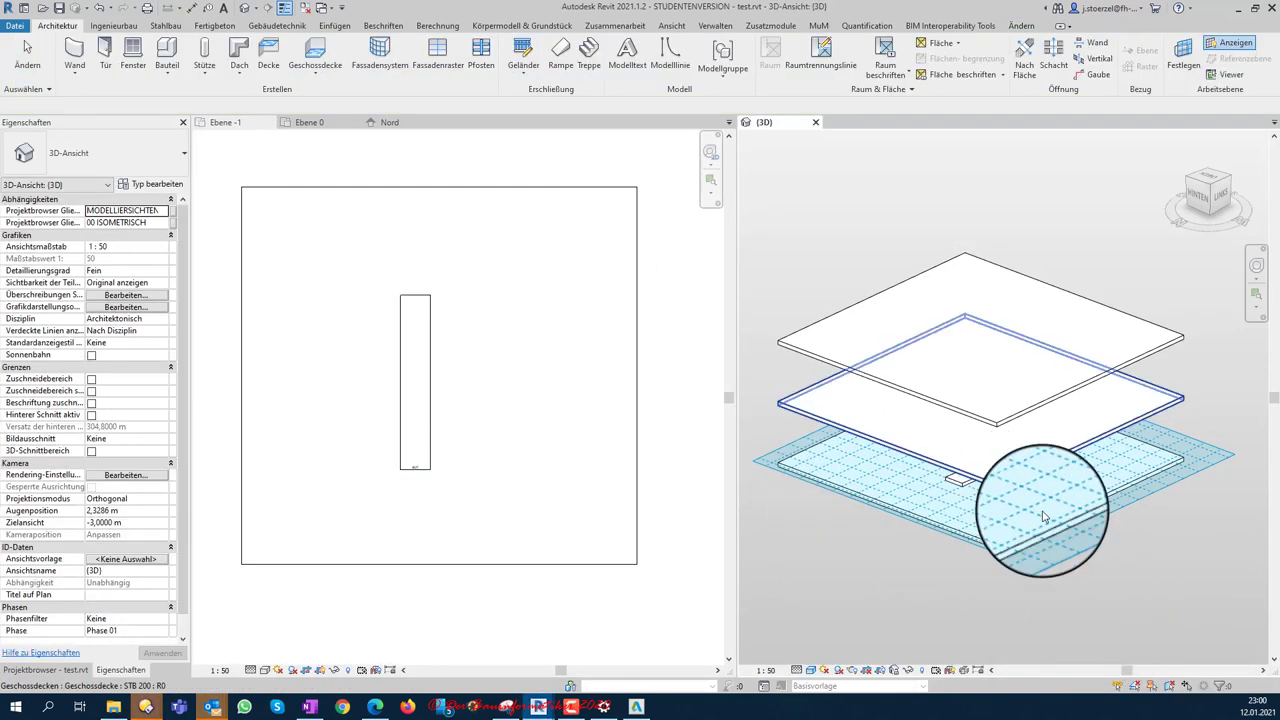
shift+middle_drag(1100, 563, 935, 460)
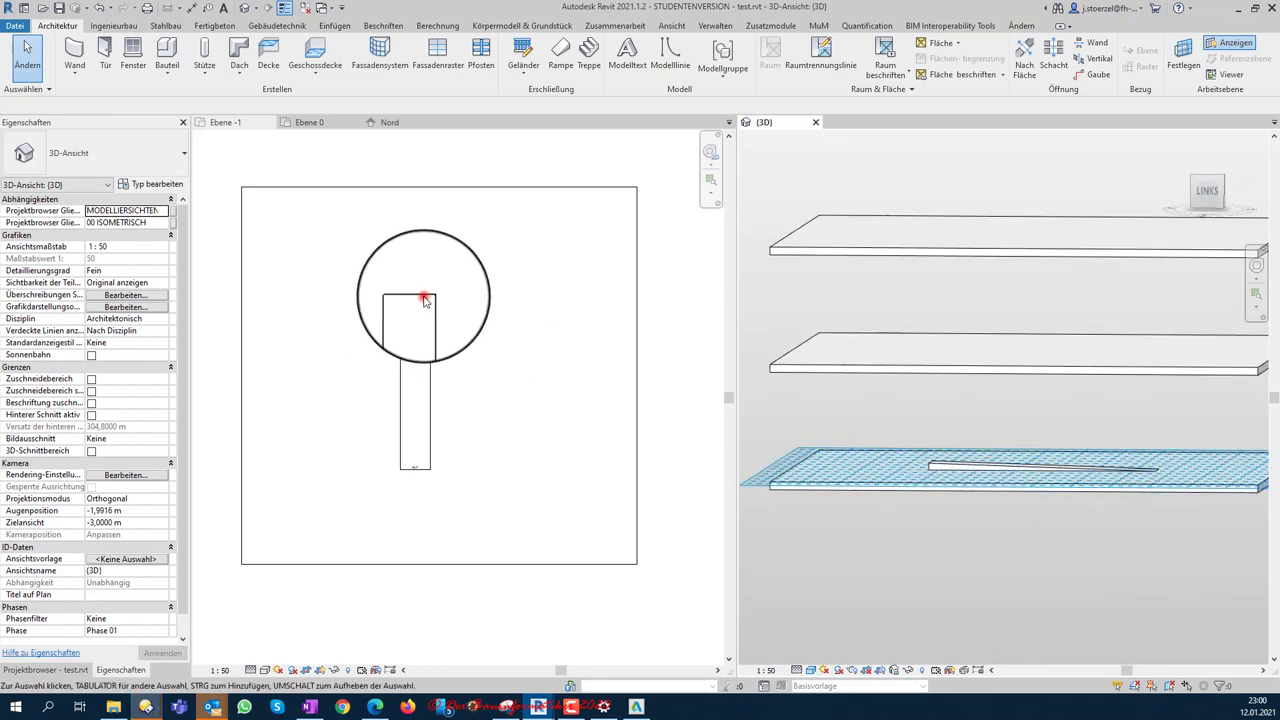
Step: Change the ramp's type to Rampe 18% and select it in the 3D view
click(424, 300)
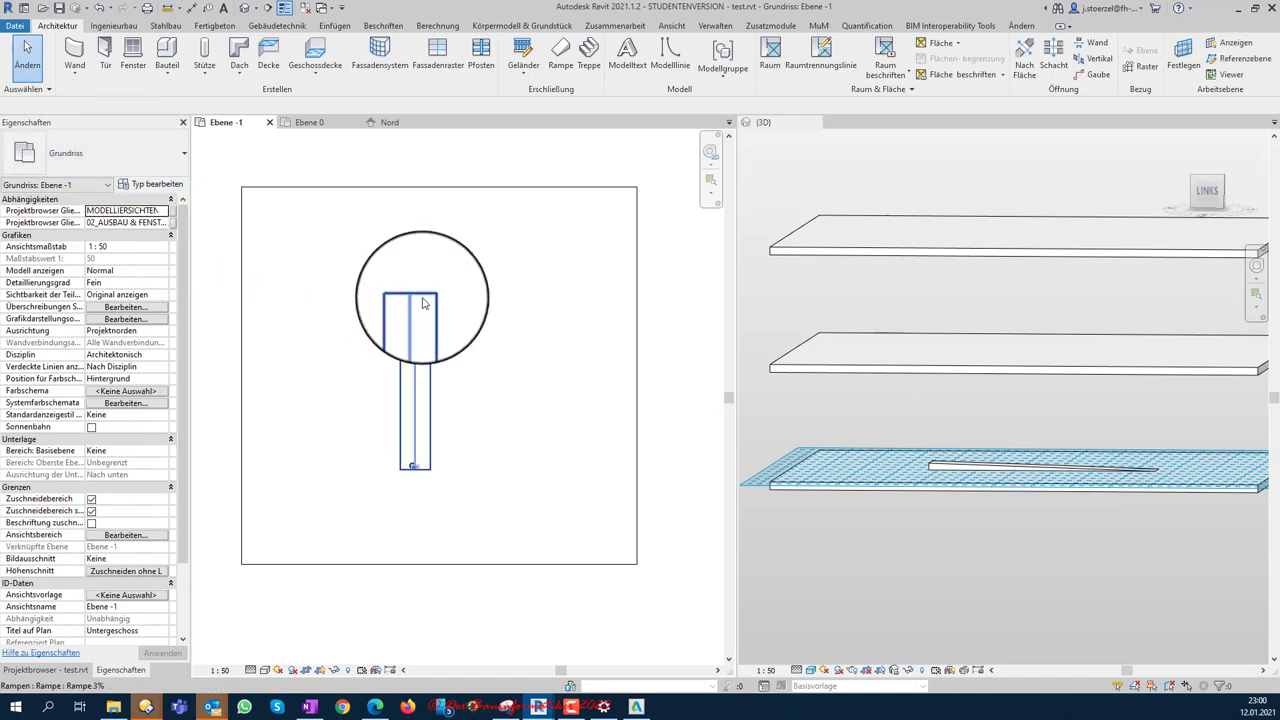
click(424, 300)
click(133, 158)
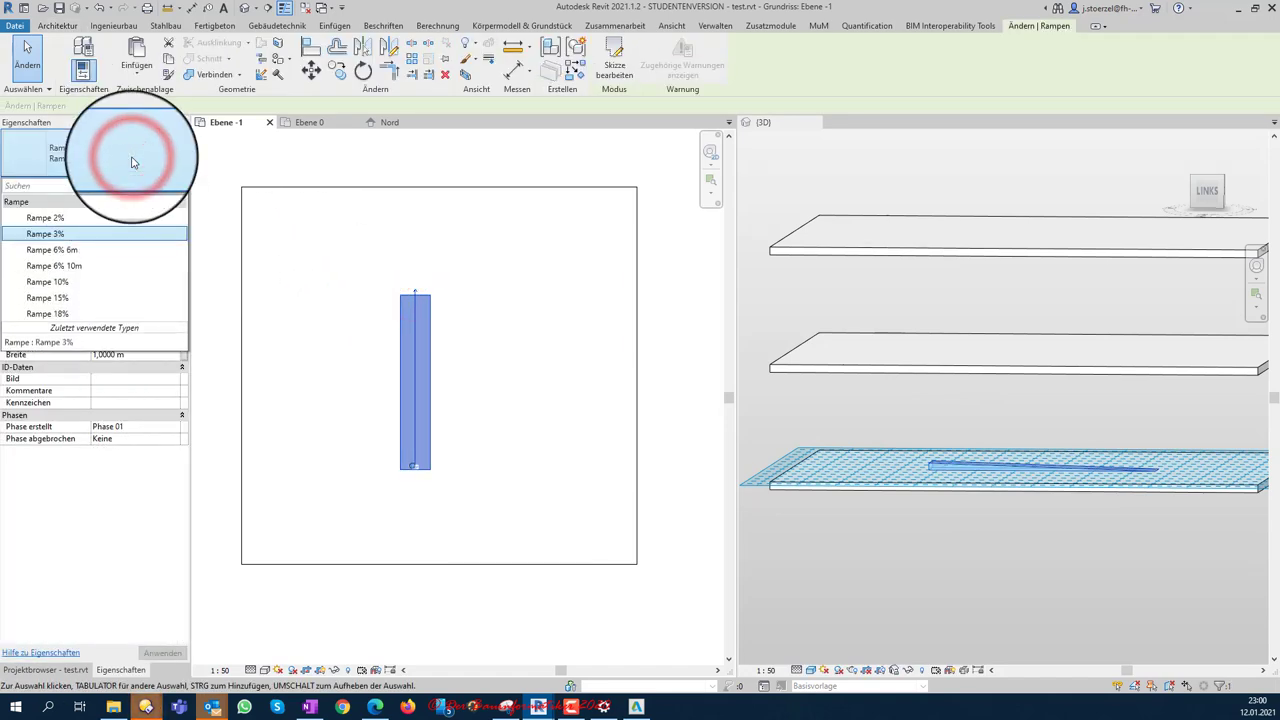
click(54, 314)
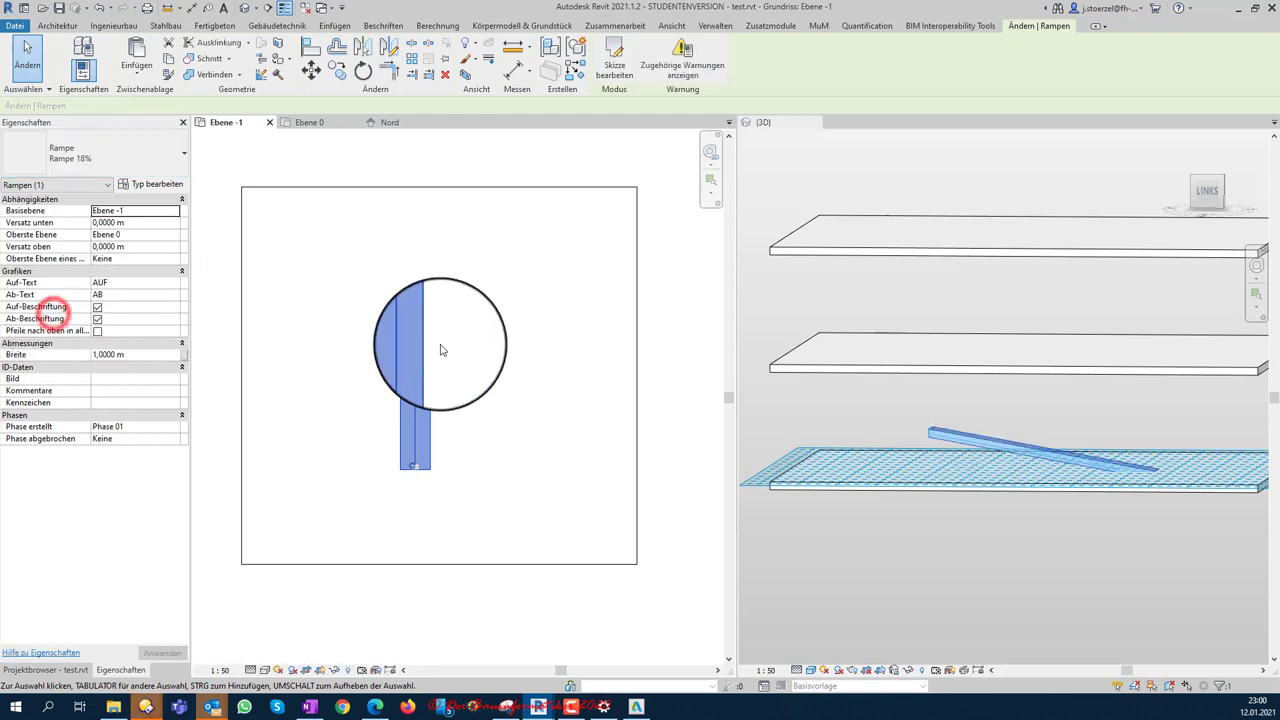
key(Escape)
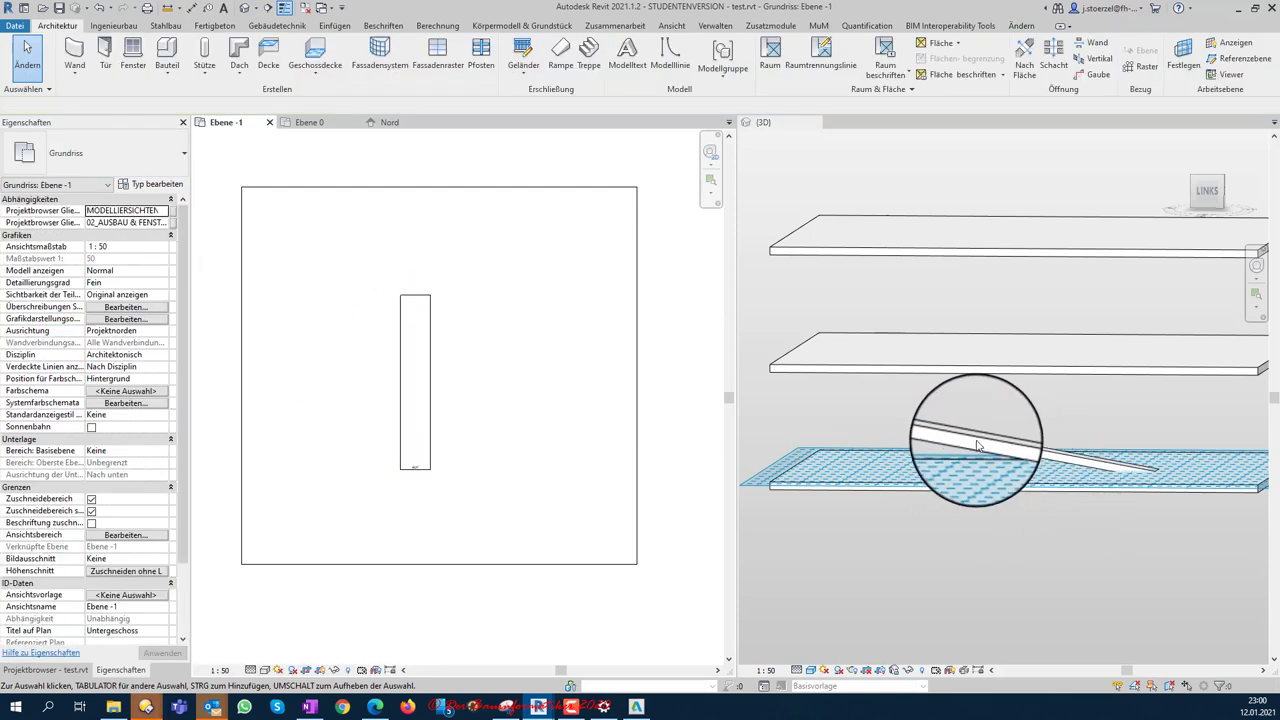
click(966, 452)
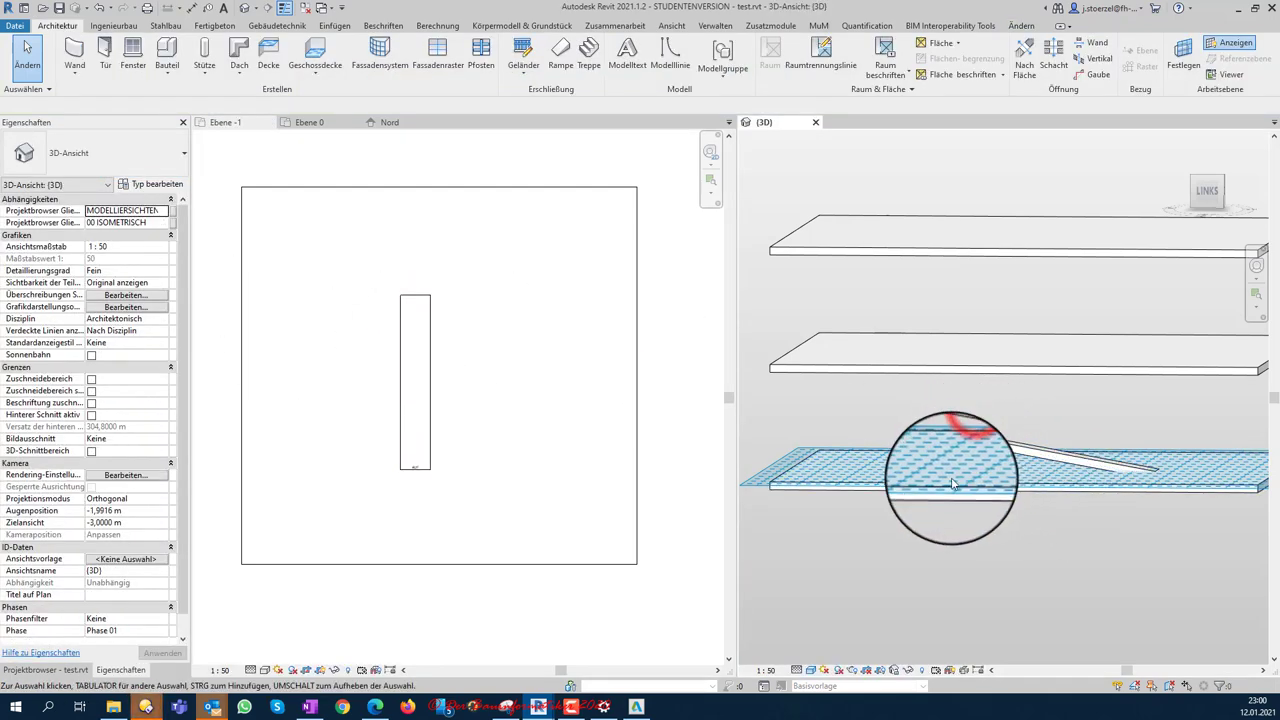
click(942, 482)
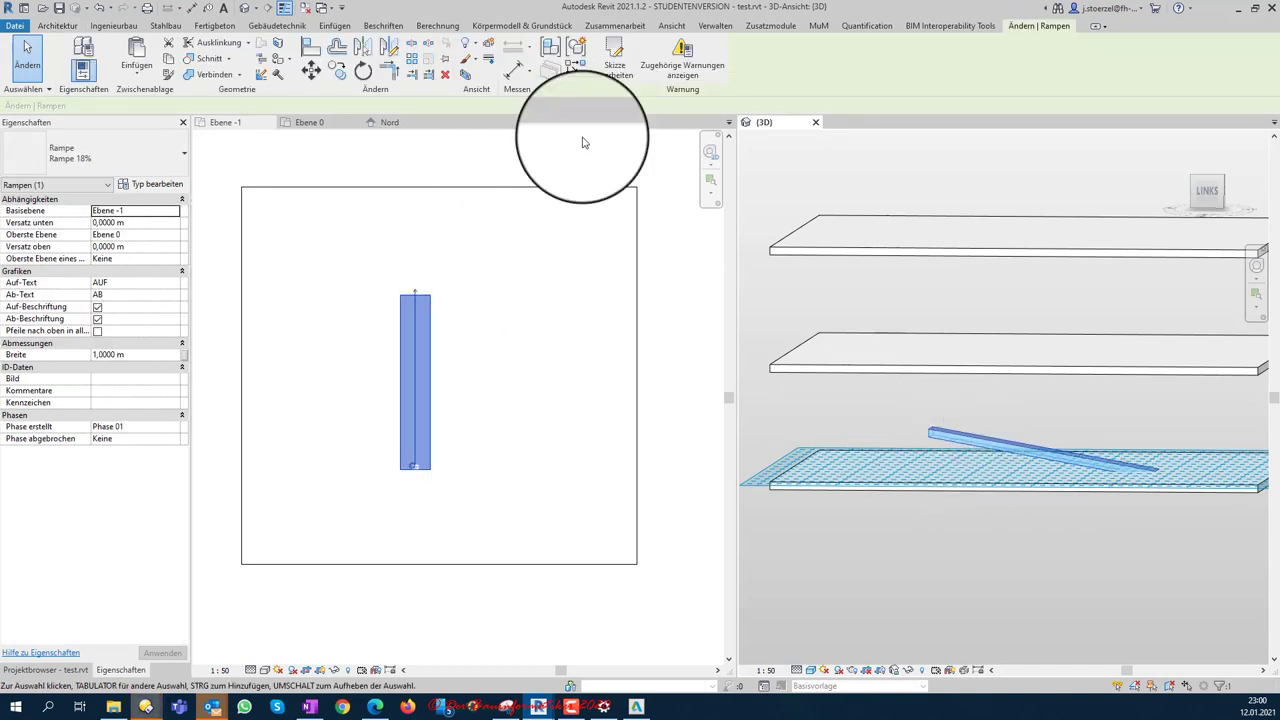
Step: Edit the ramp sketch and remove its straight right boundary line
click(614, 50)
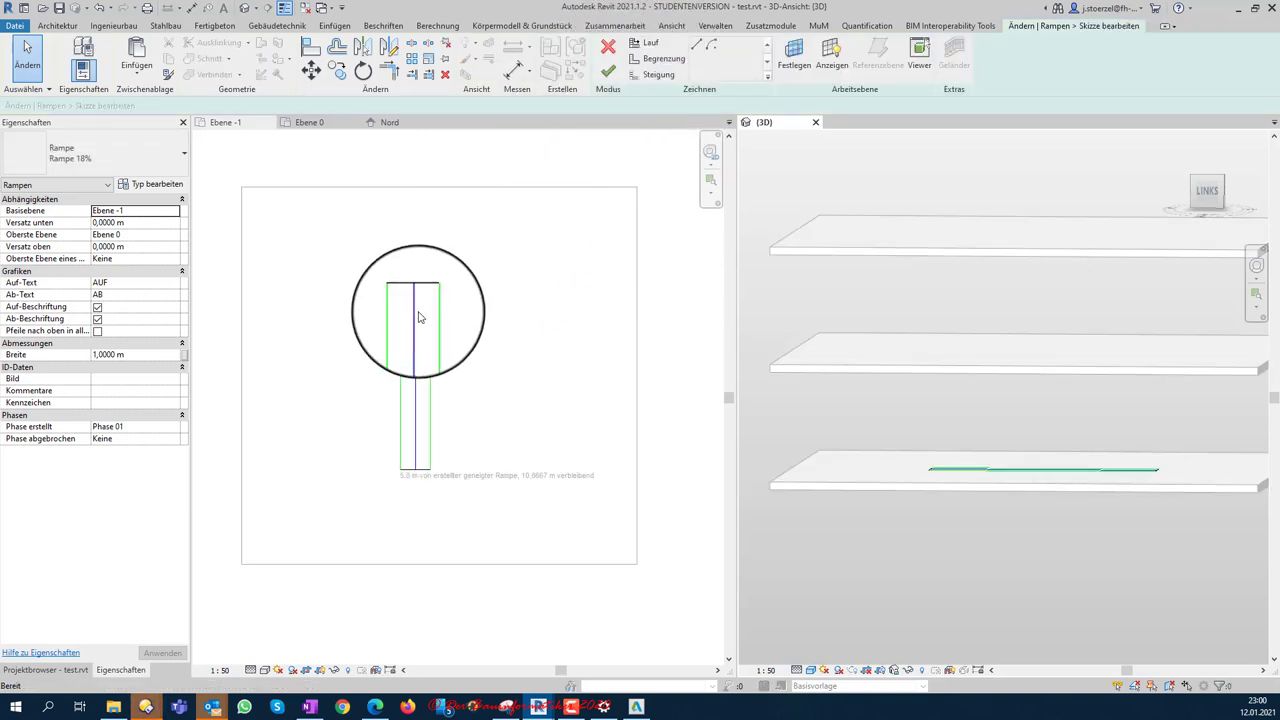
scroll(420, 318, up, 2)
click(440, 330)
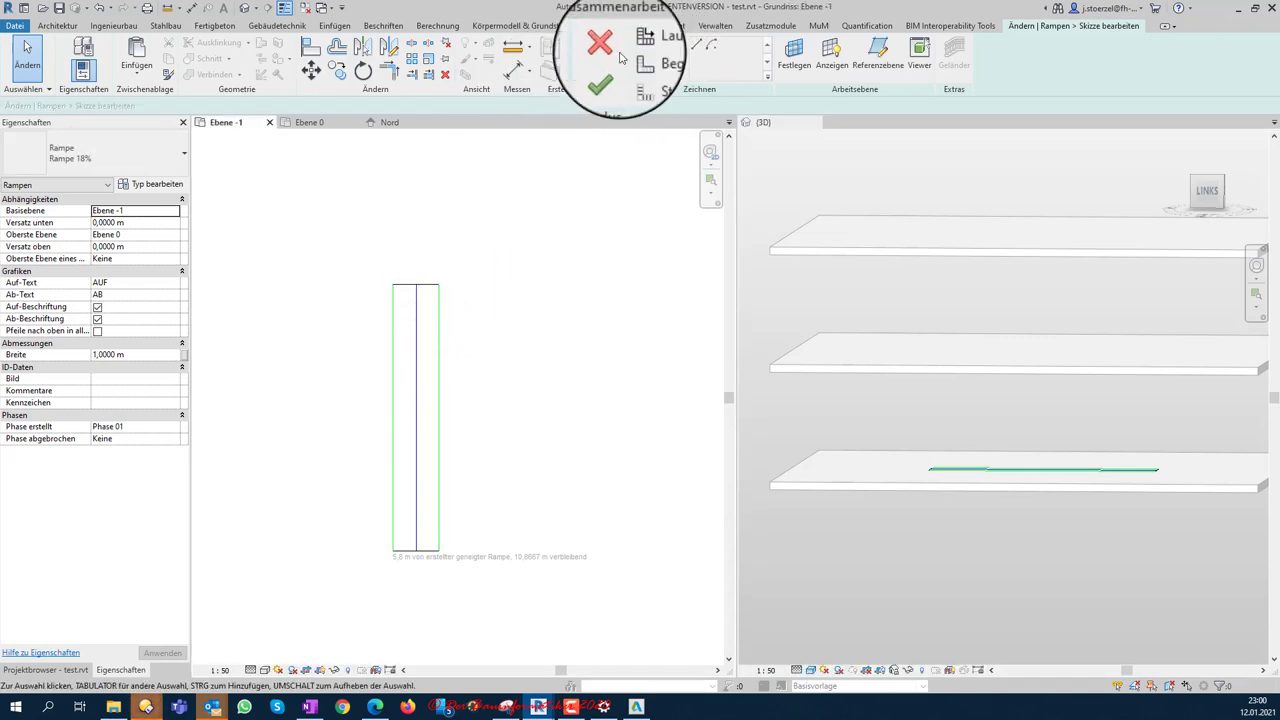
click(424, 328)
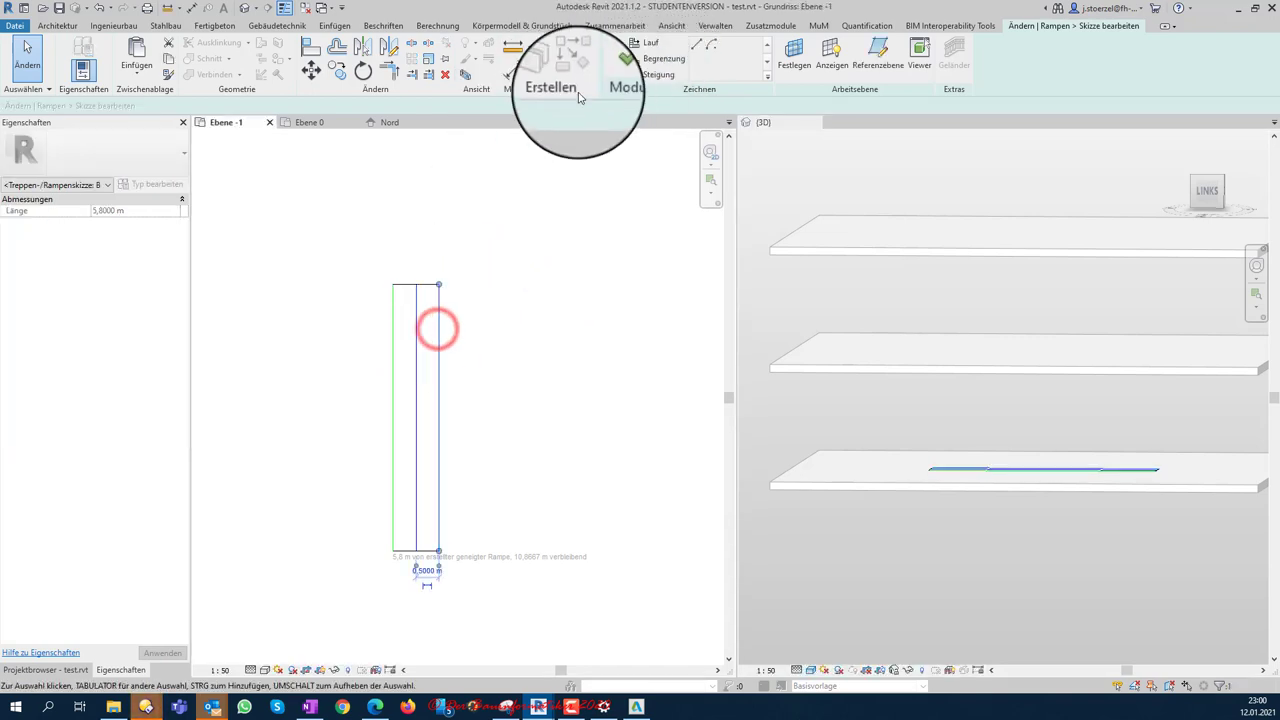
key(Escape)
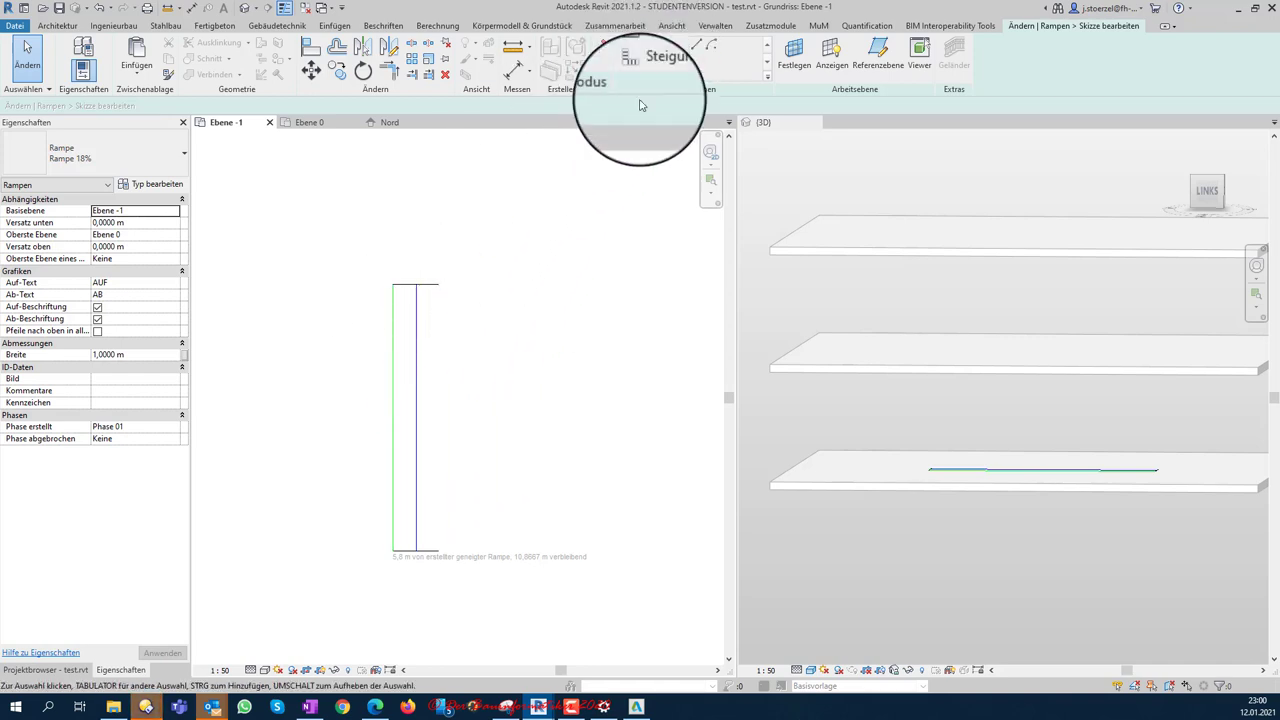
Step: Draw a Start-End-Radius arc boundary from the top-right to the bottom-right corner
click(651, 63)
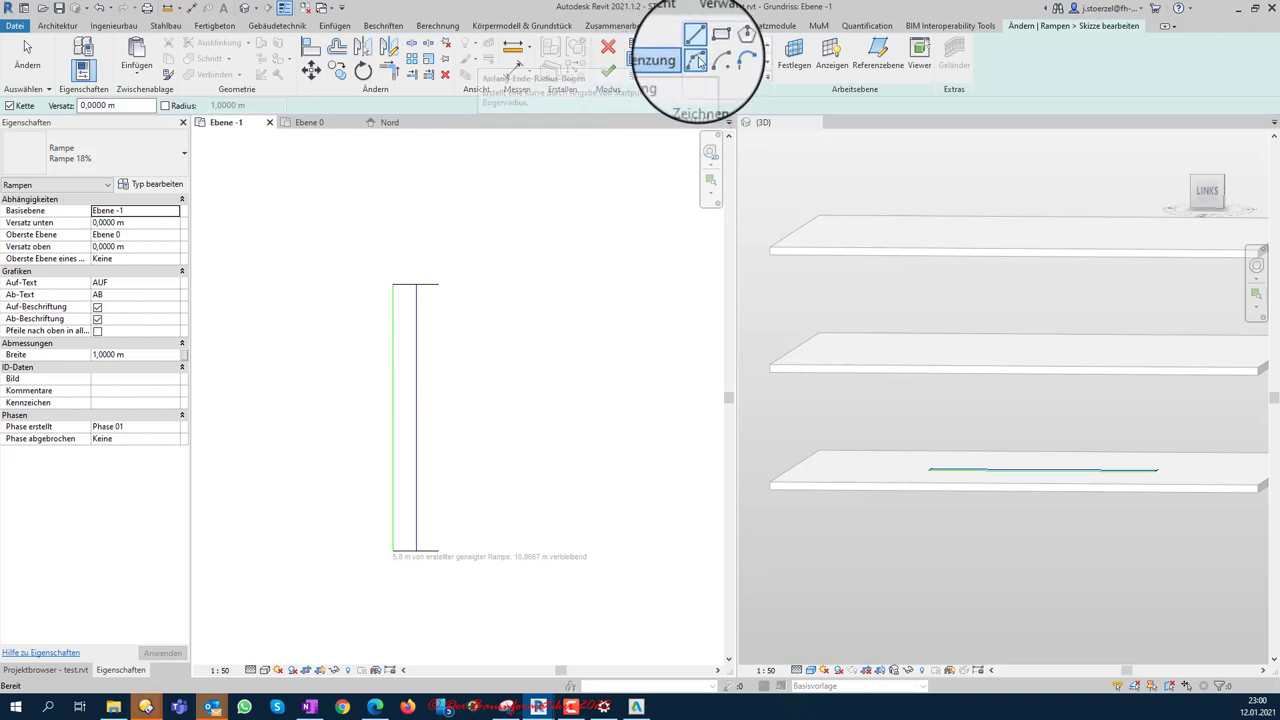
click(697, 62)
click(434, 283)
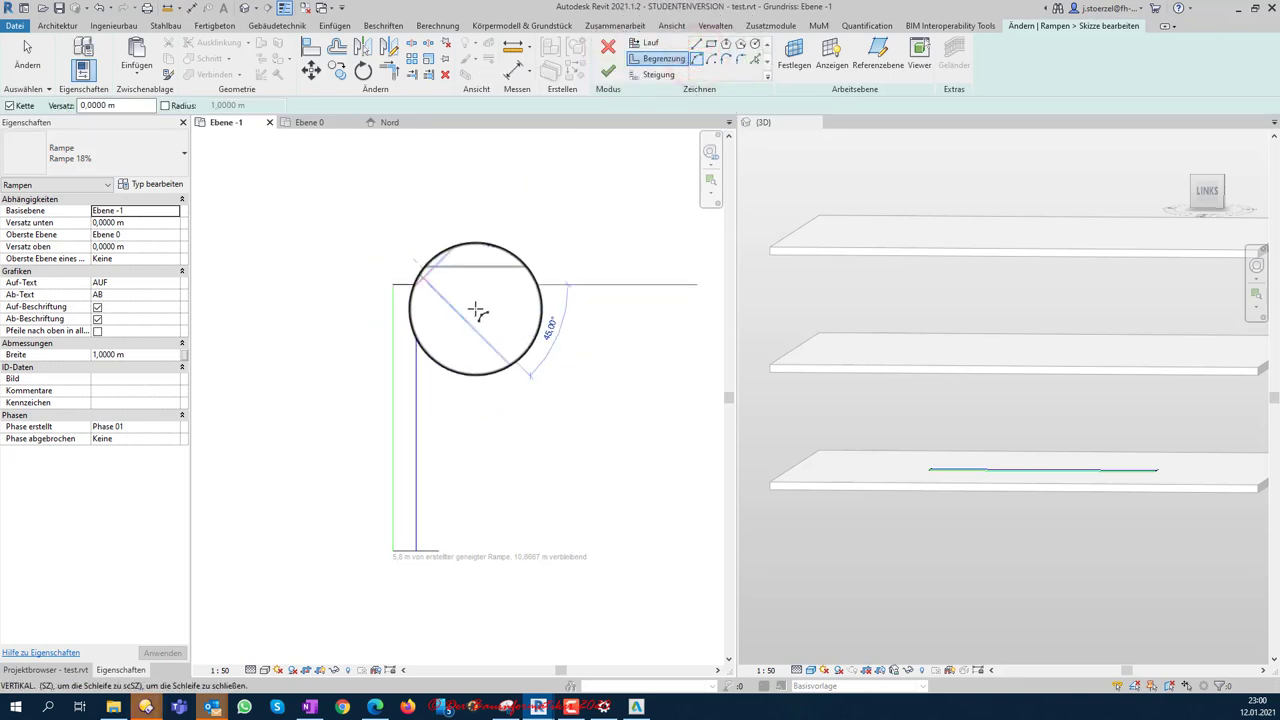
click(437, 551)
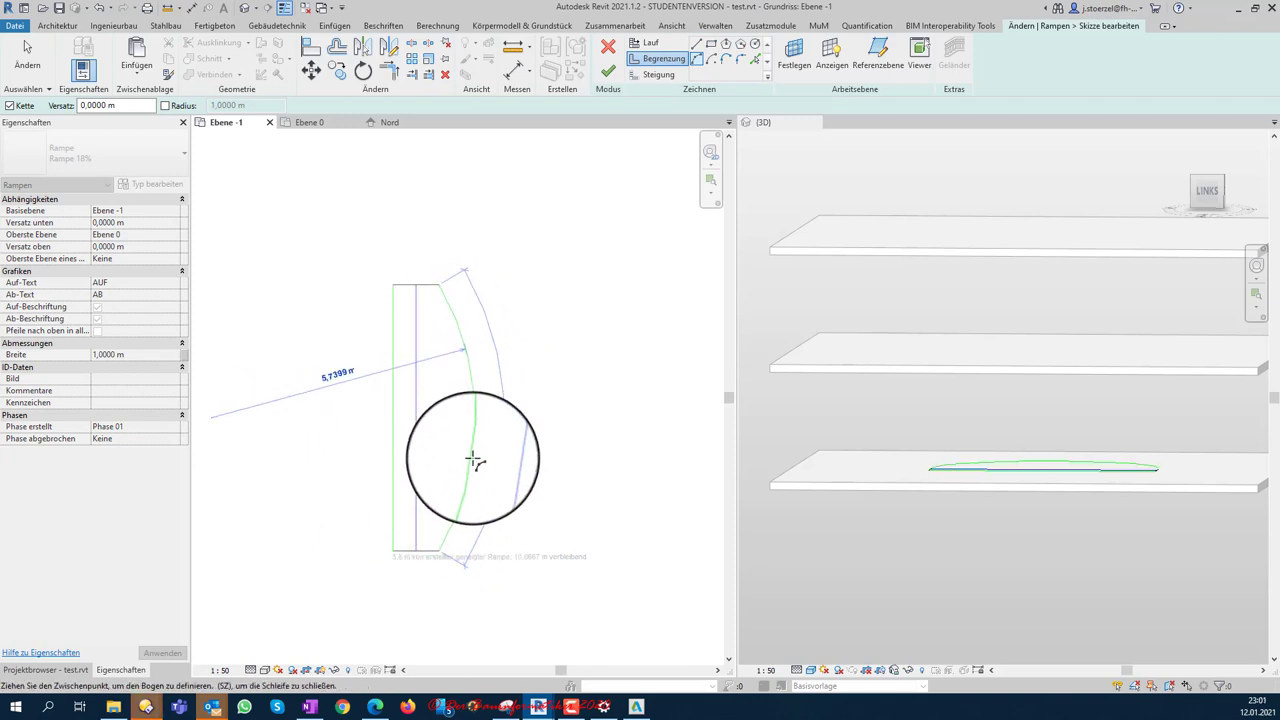
click(474, 456)
key(Escape)
key(Escape)
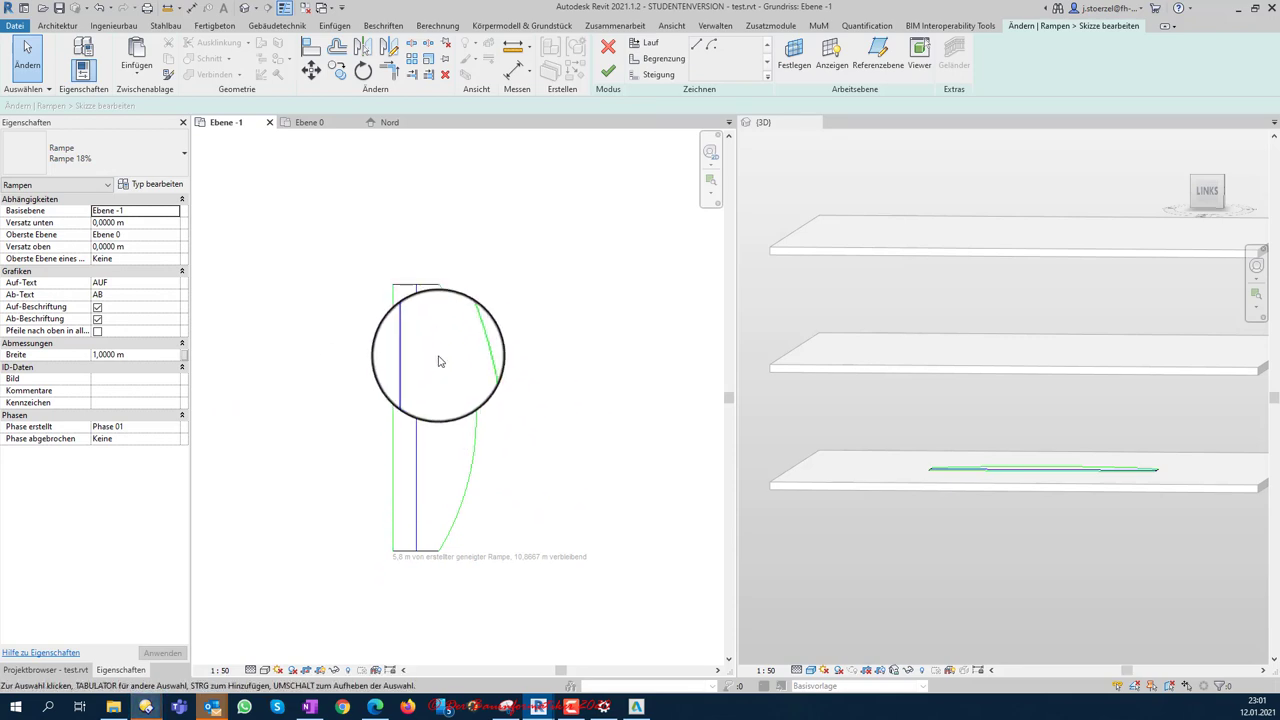
Step: Delete the top riser line and pull the arc's top end slightly down
click(659, 77)
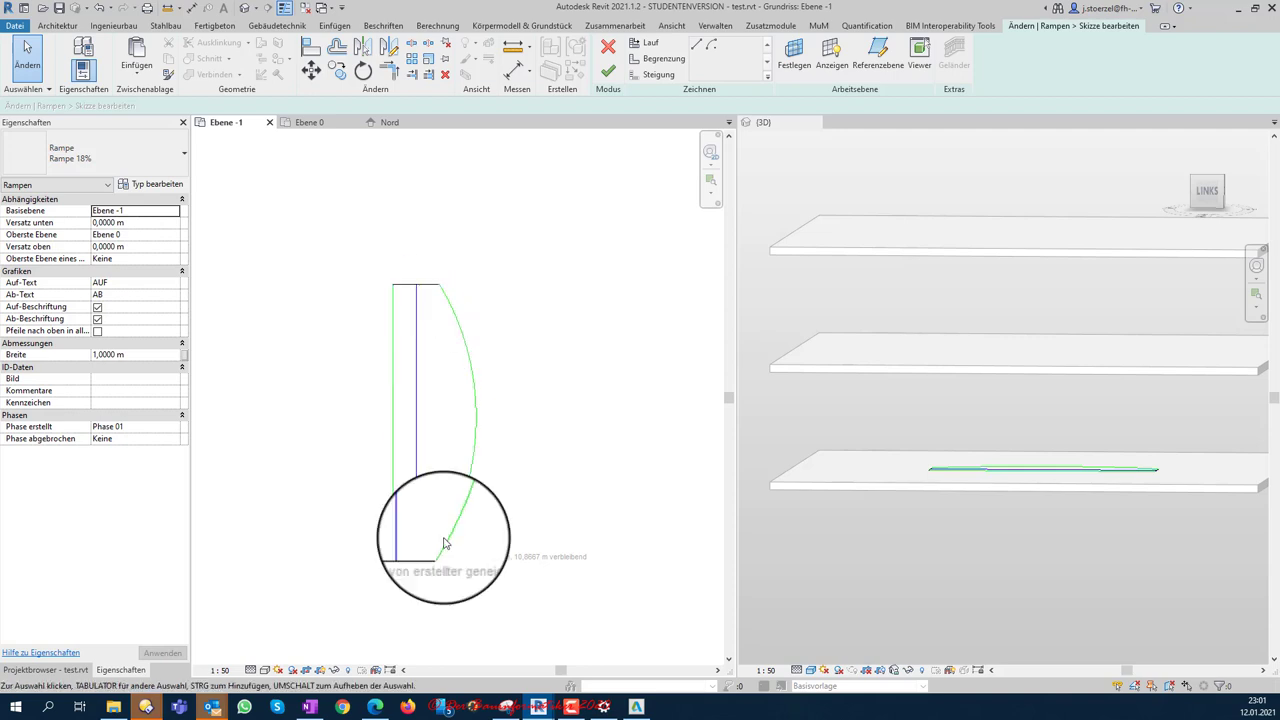
key(Escape)
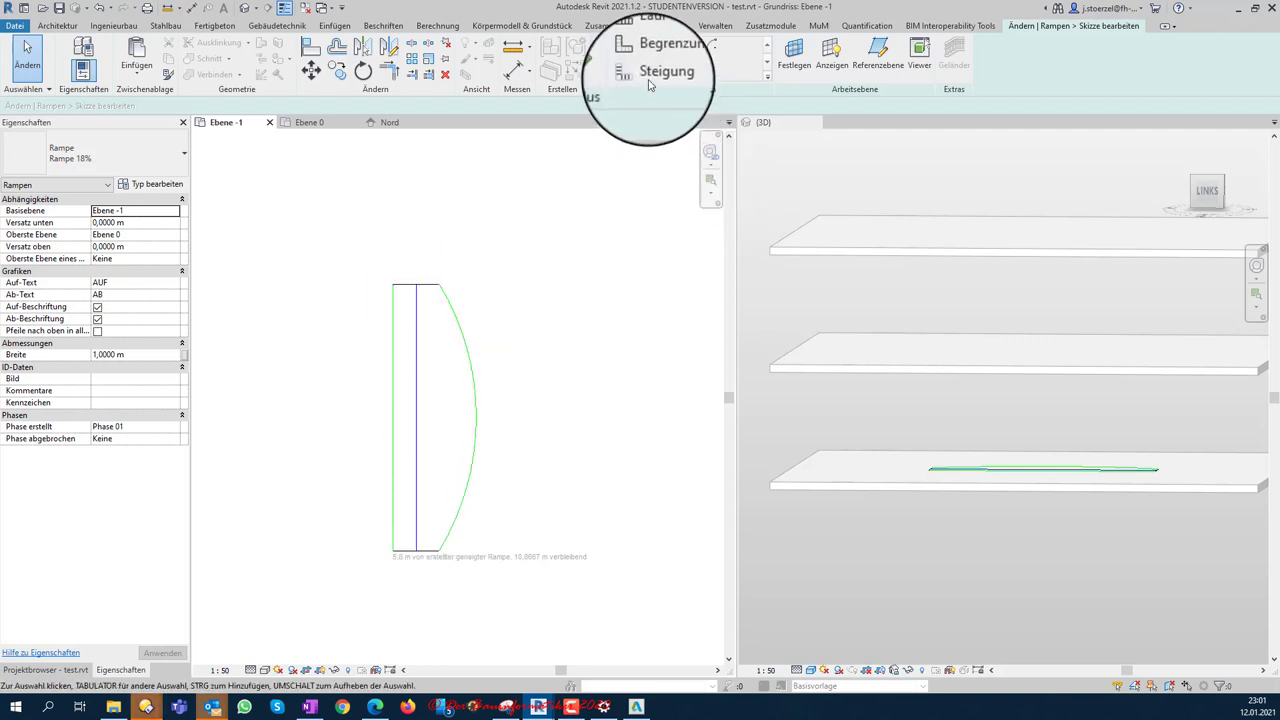
click(645, 77)
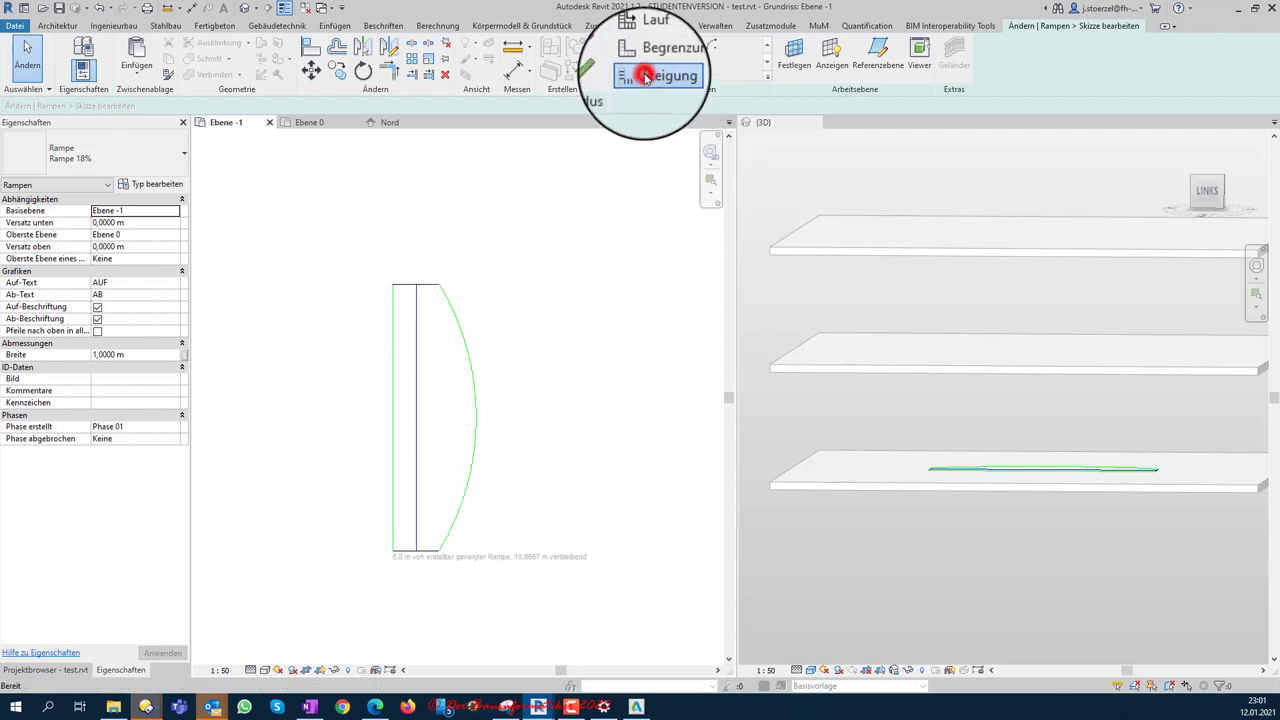
key(Escape)
click(425, 290)
key(Delete)
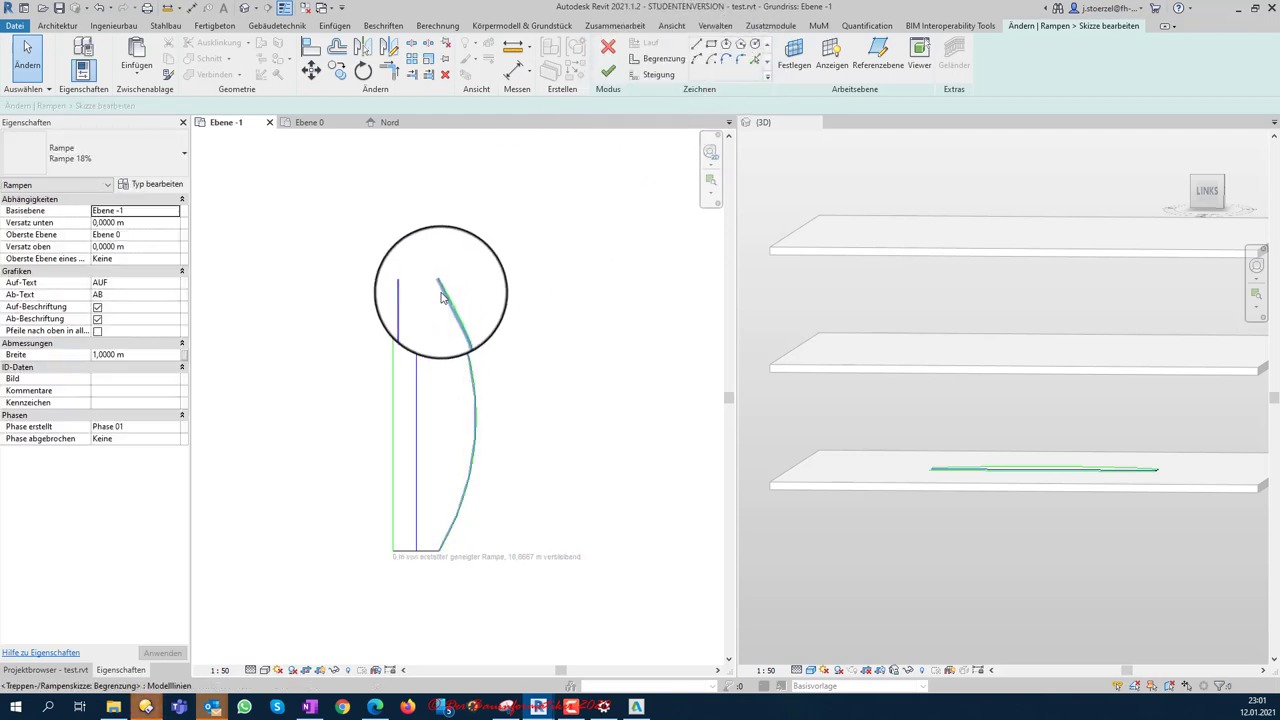
click(442, 295)
mouse_move(437, 280)
mouse_down()
mouse_move(475, 288)
mouse_move(450, 304)
mouse_up()
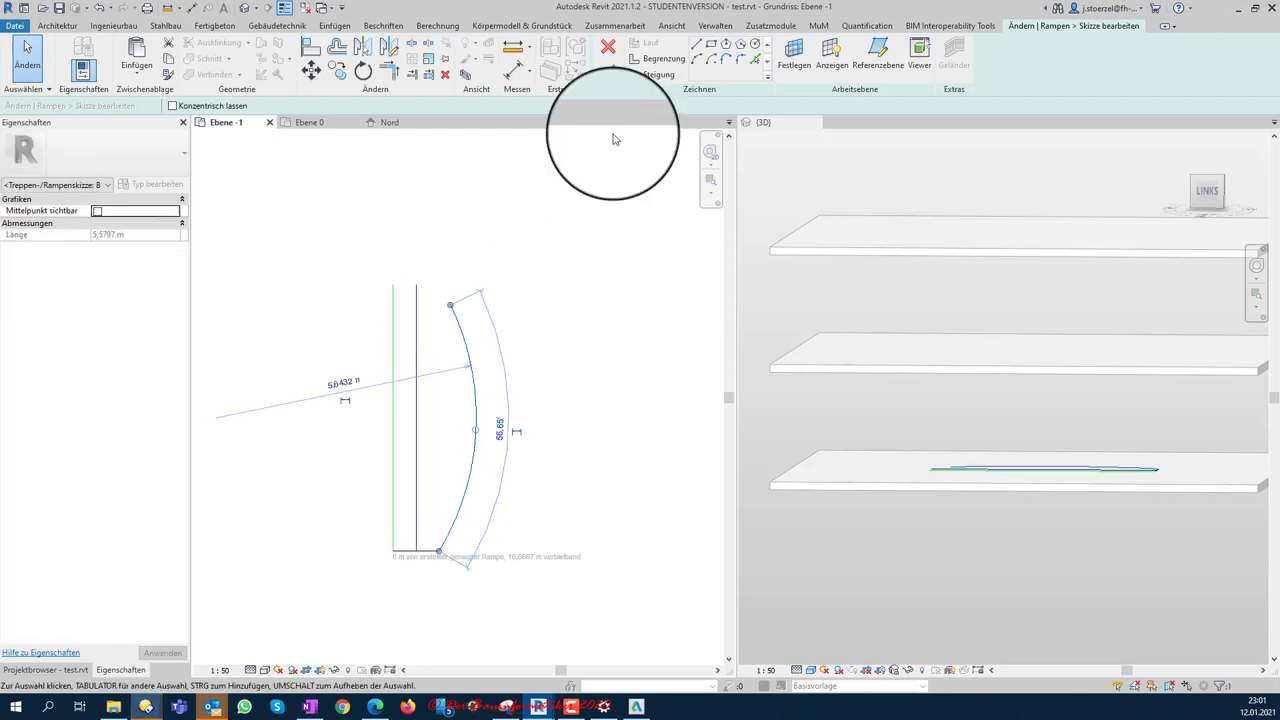
Step: Draw a slanted straight riser from the left edge to the arc's top and finish the sketch
click(660, 75)
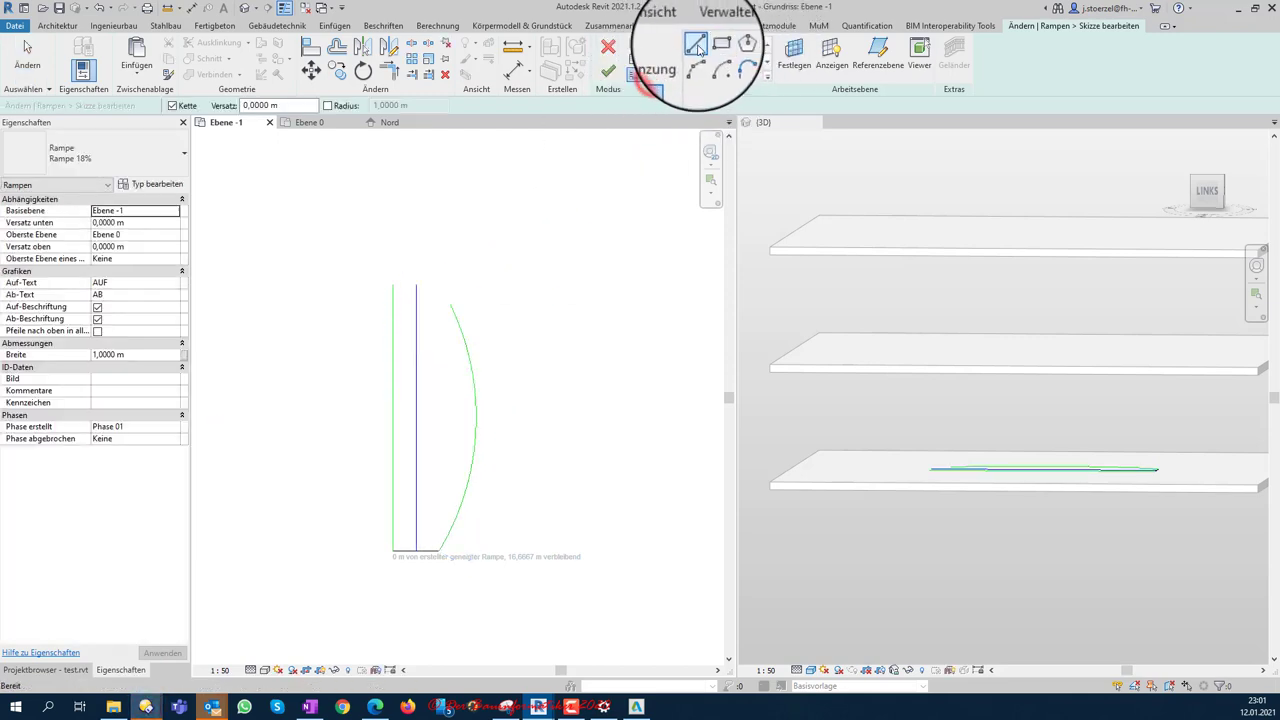
click(696, 45)
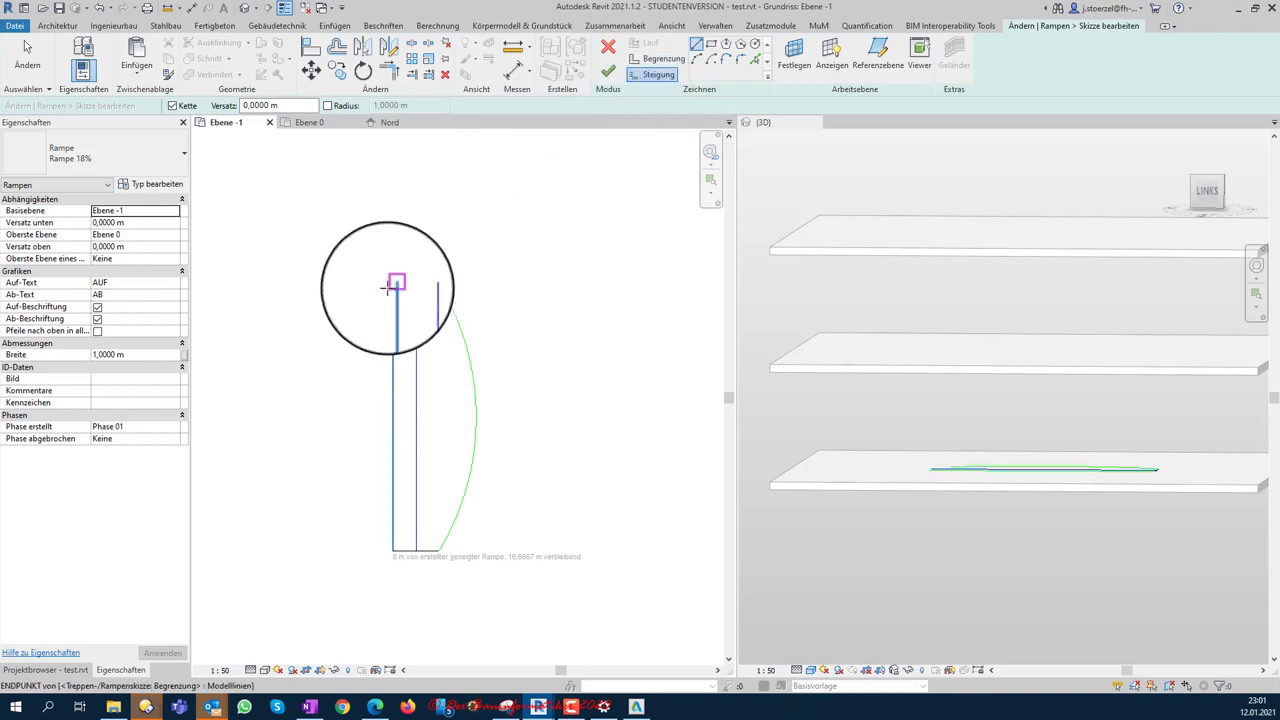
click(437, 308)
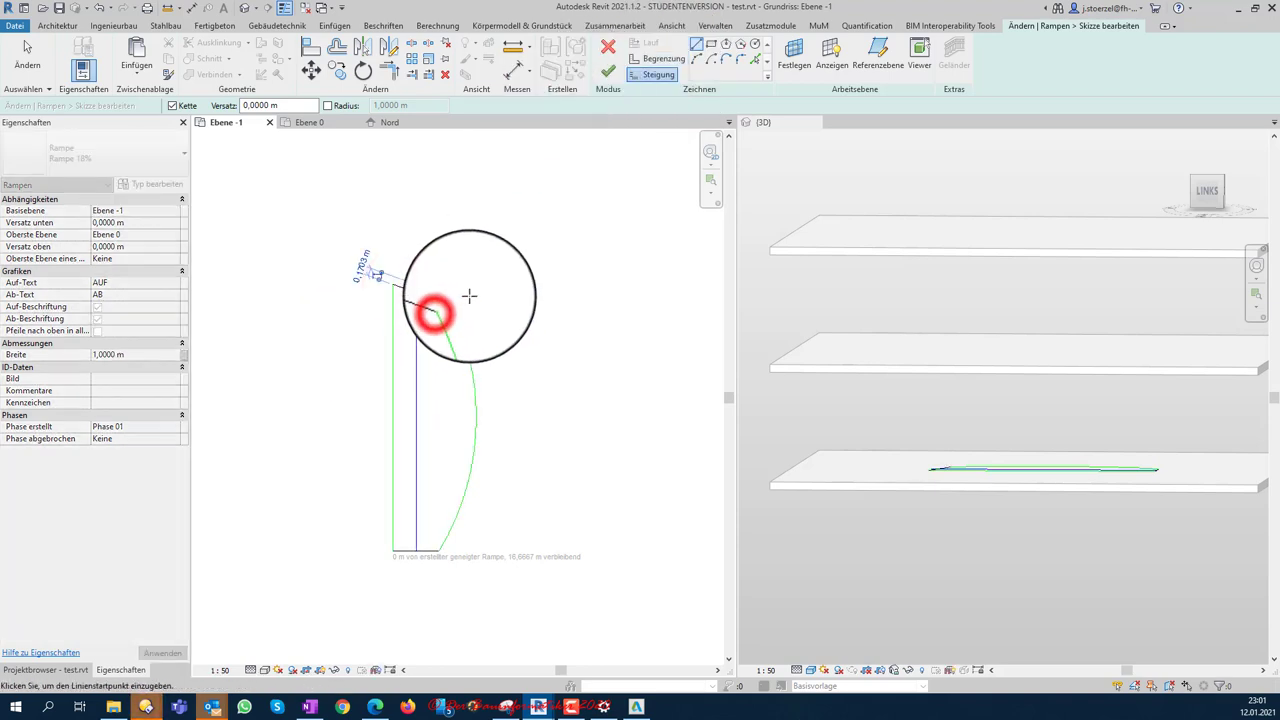
key(Escape)
key(Escape)
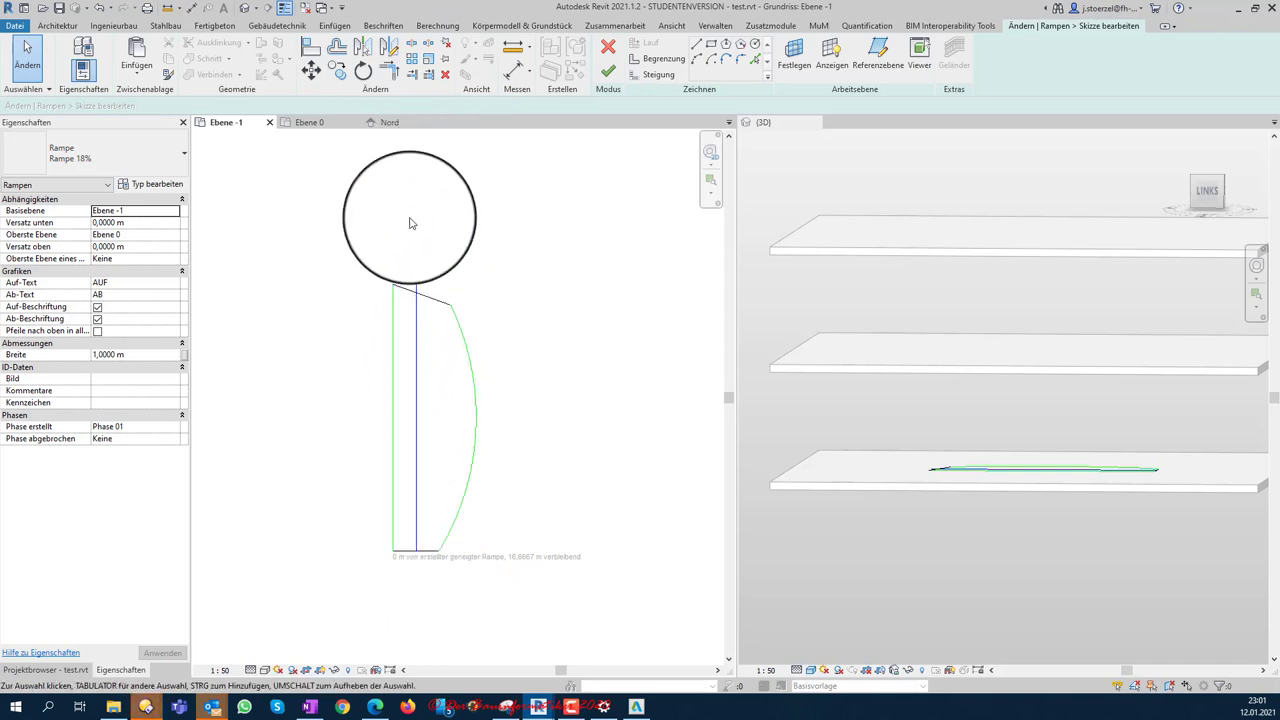
click(607, 70)
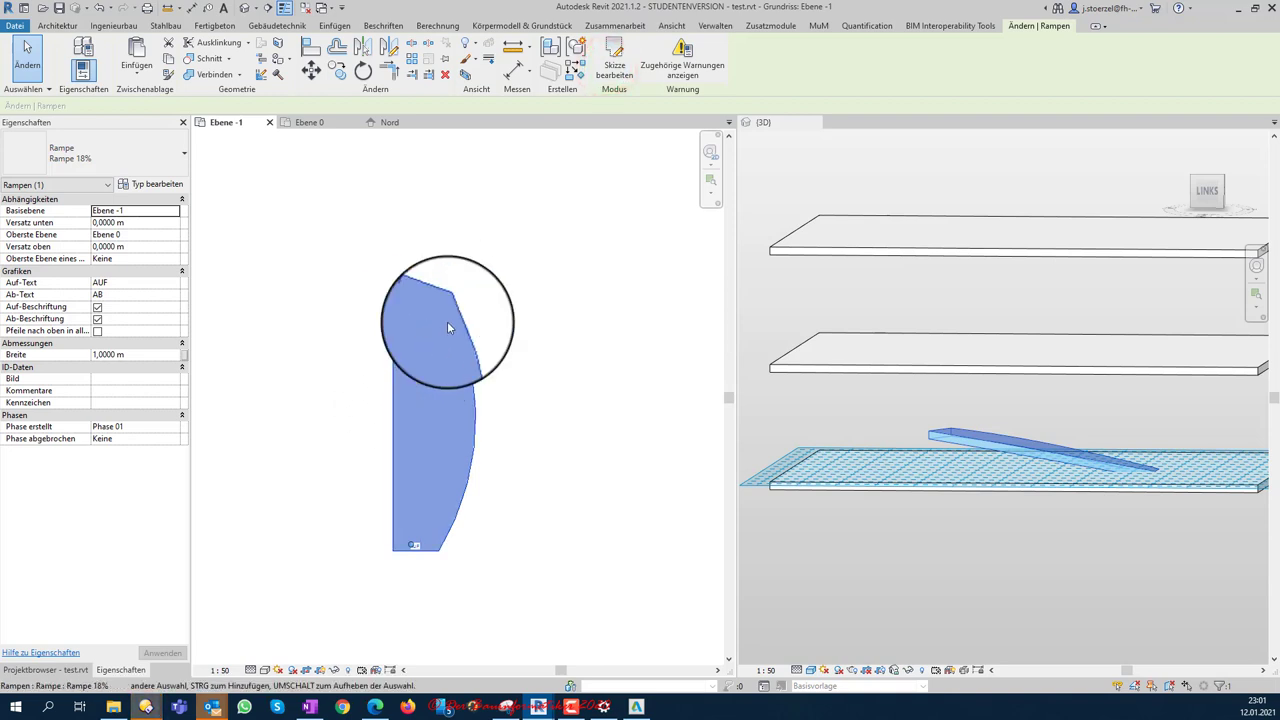
Step: Inspect the curved ramp by orbiting the 3D view, then select it in the Ebene -1 plan
click(500, 400)
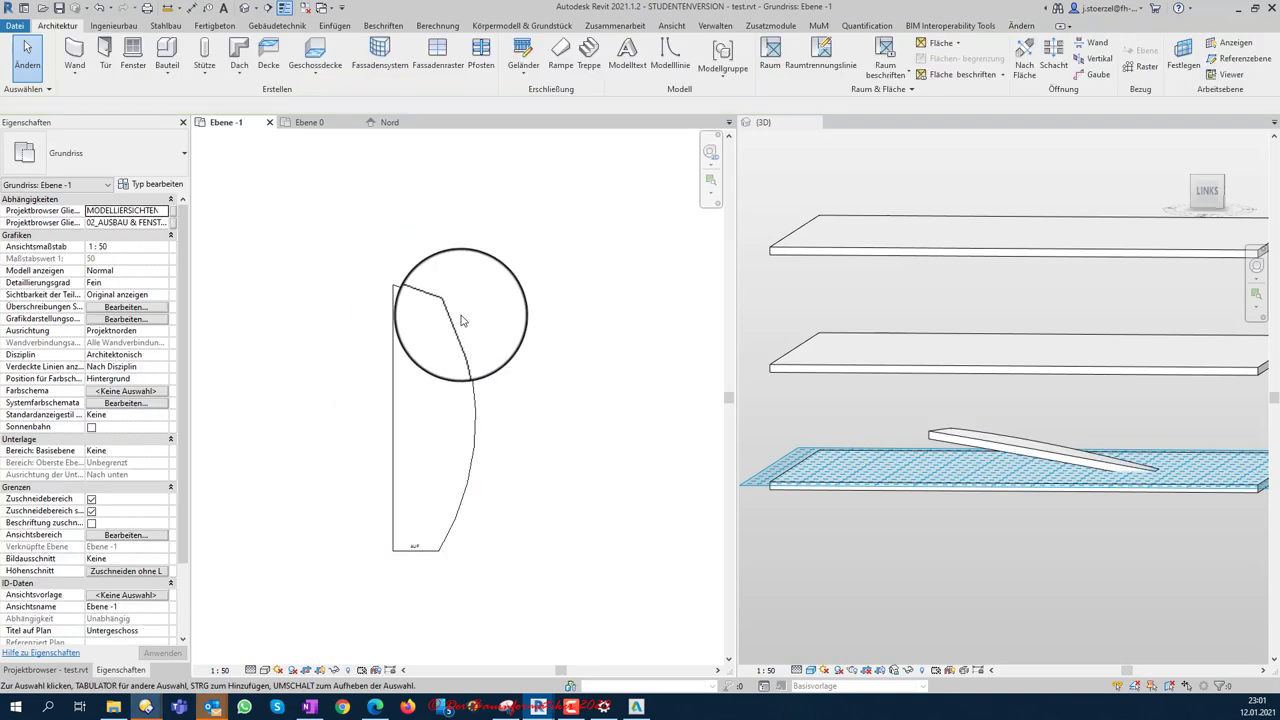
click(1034, 508)
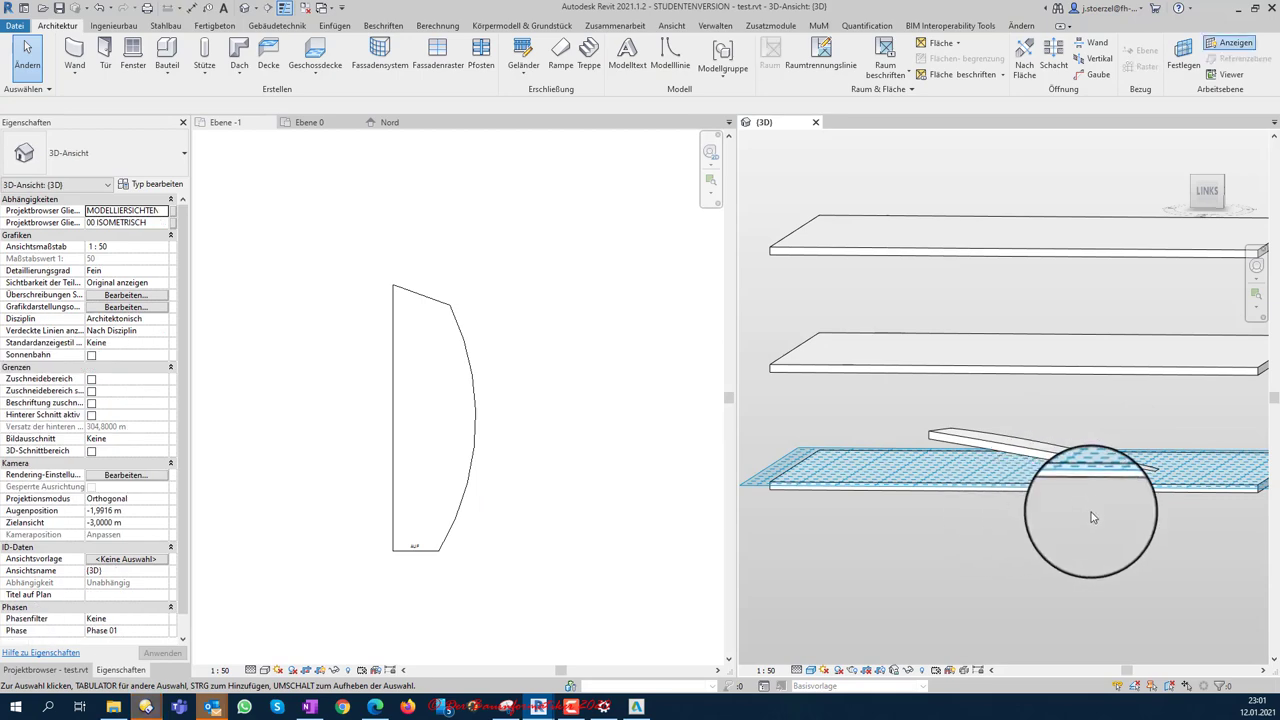
mouse_move(1090, 517)
shift+middle_down()
mouse_move(1012, 556)
mouse_move(923, 543)
shift+middle_up()
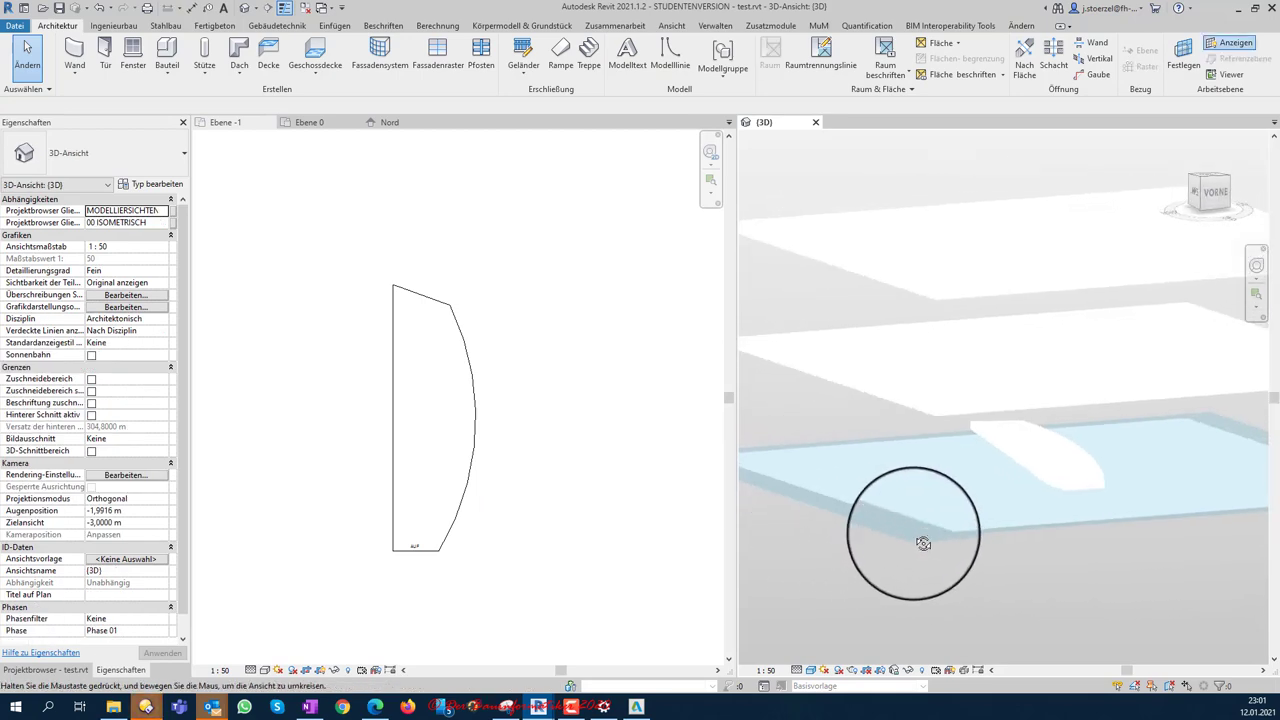
click(458, 330)
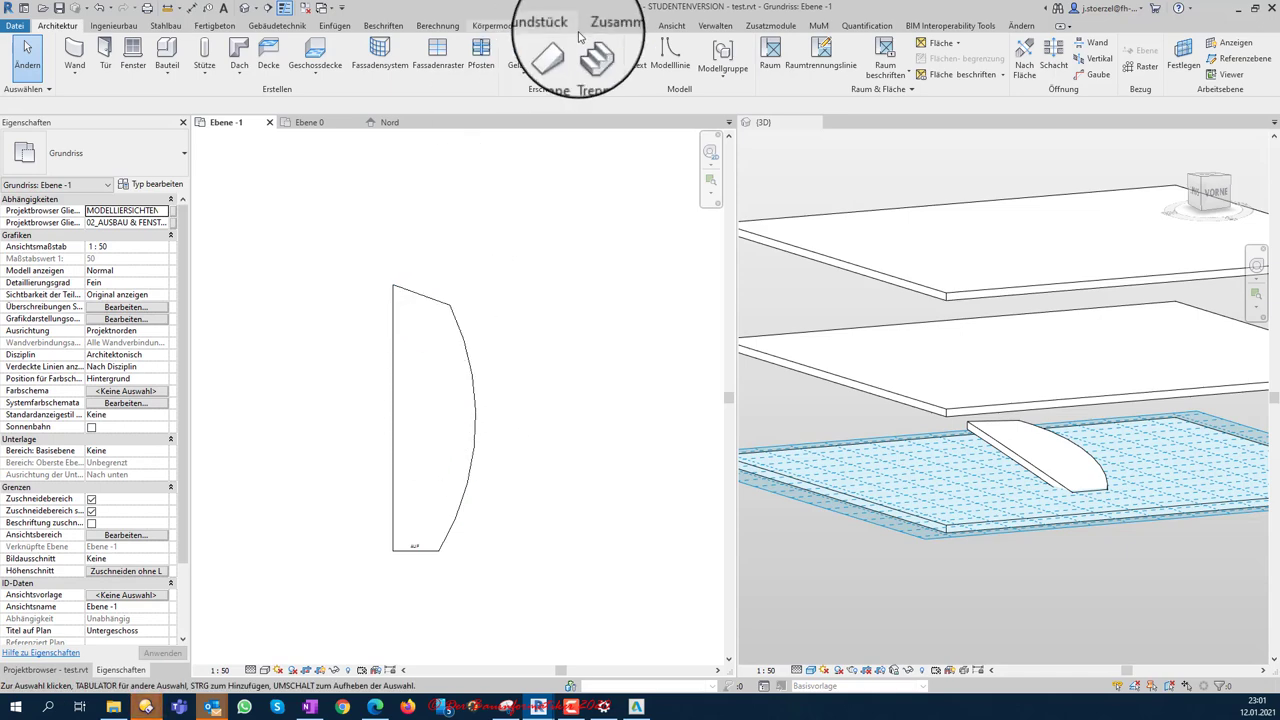
click(458, 320)
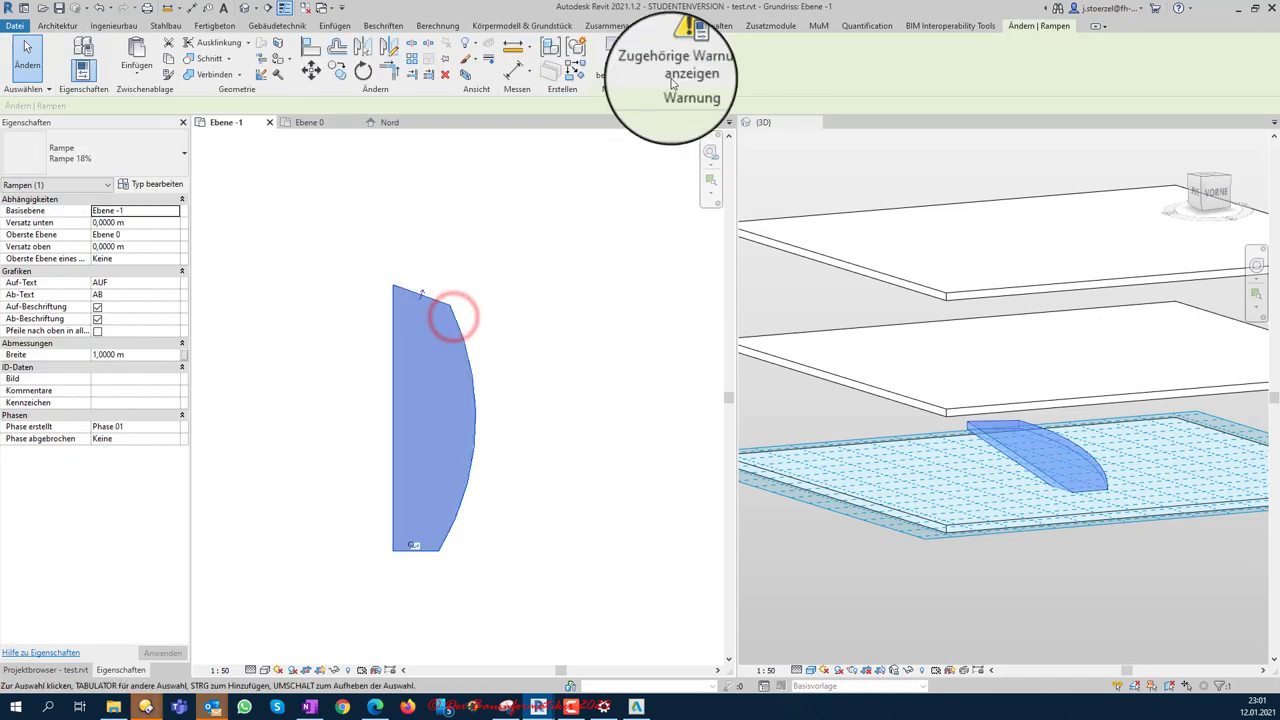
click(614, 62)
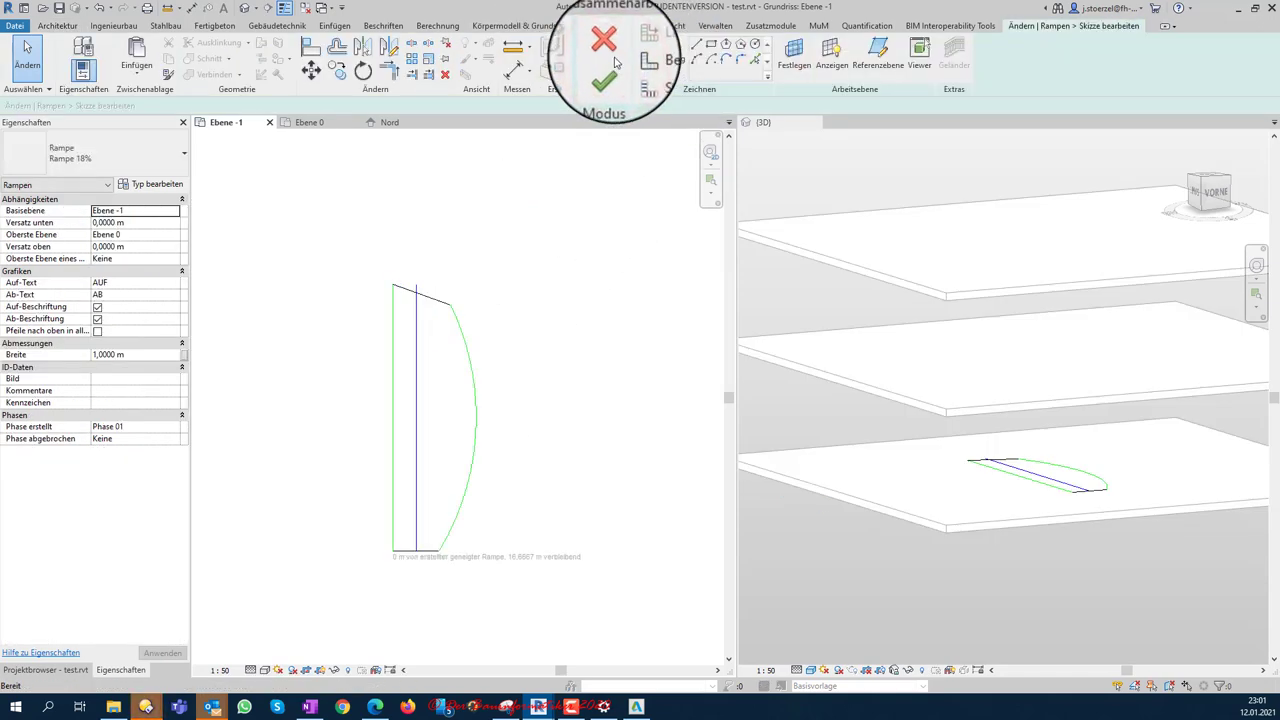
click(417, 330)
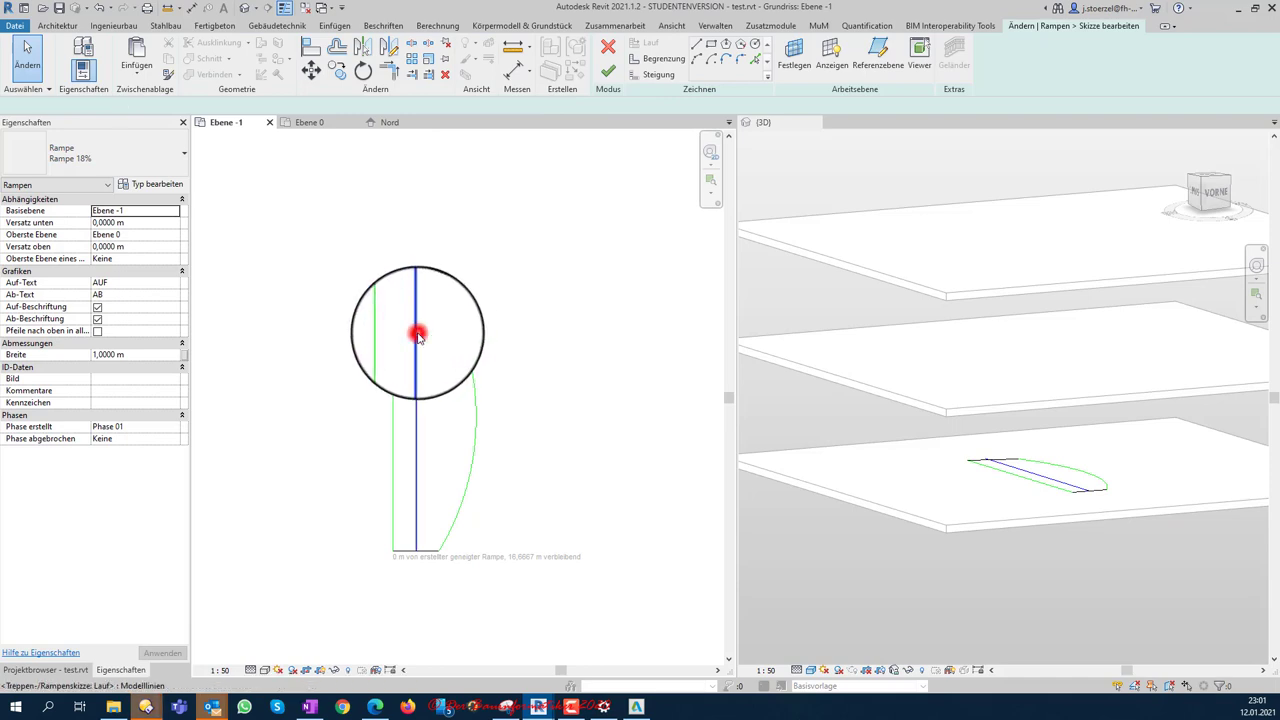
click(500, 323)
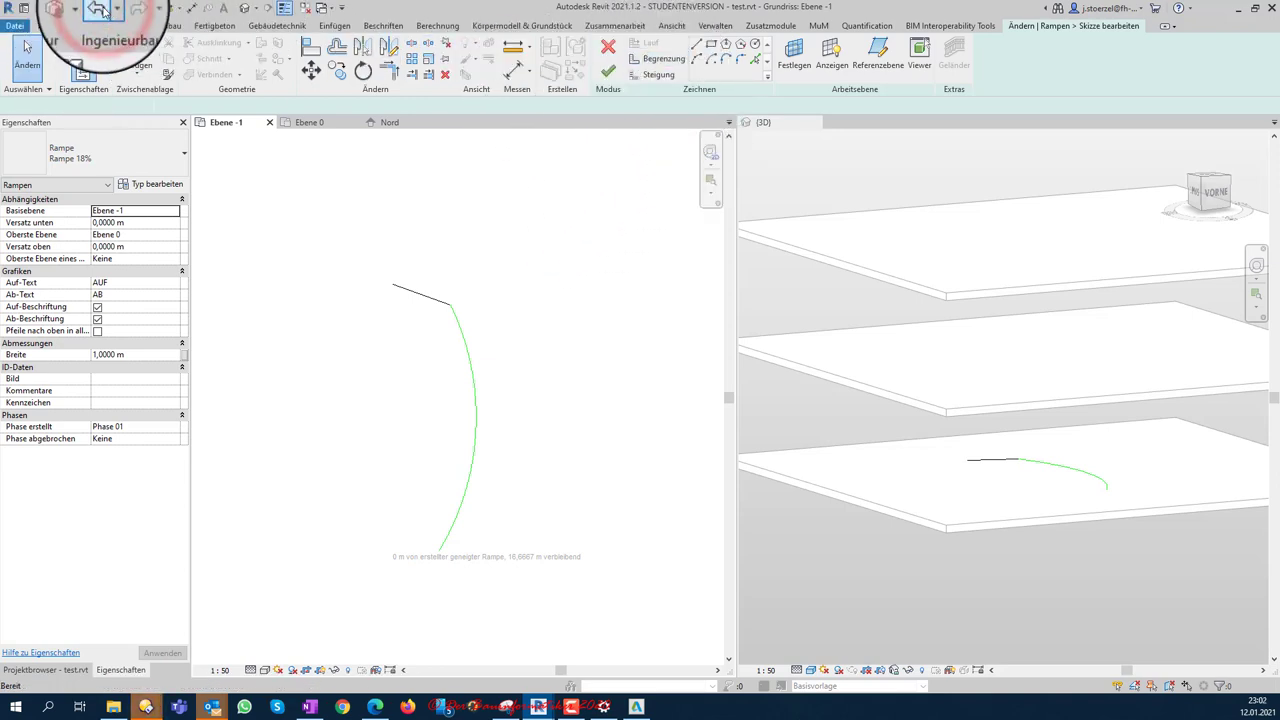
click(27, 46)
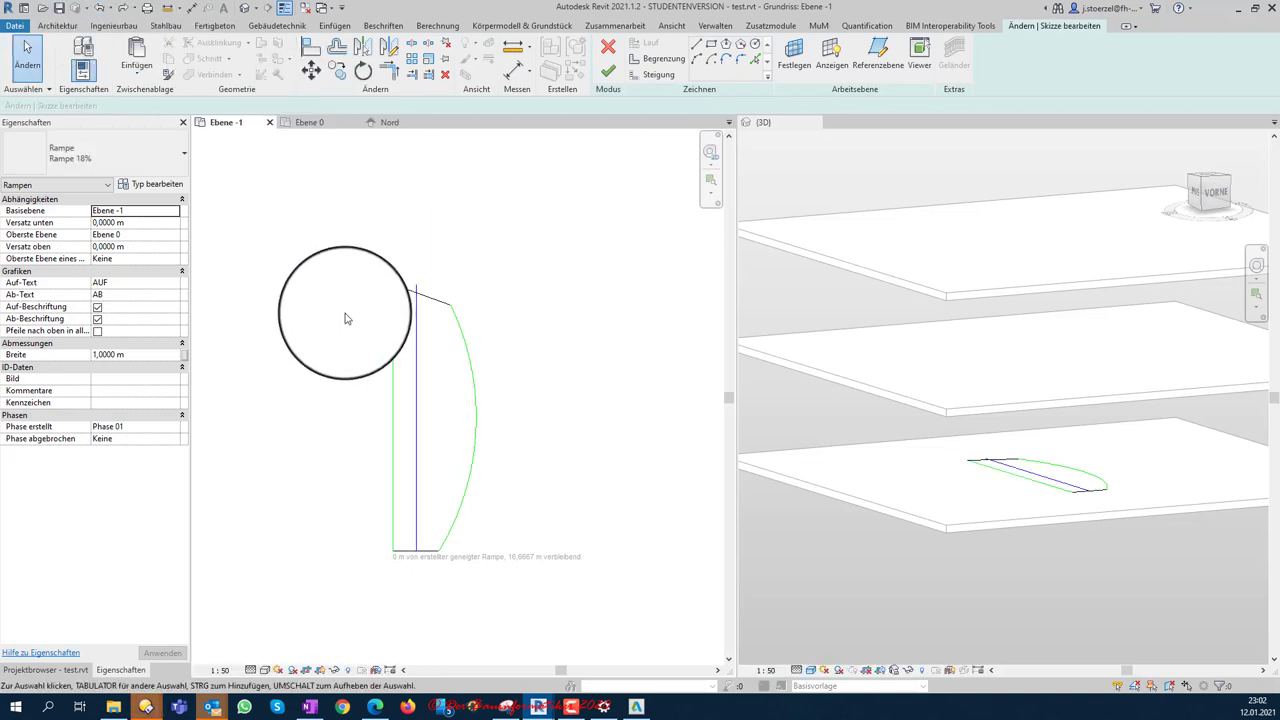
click(415, 325)
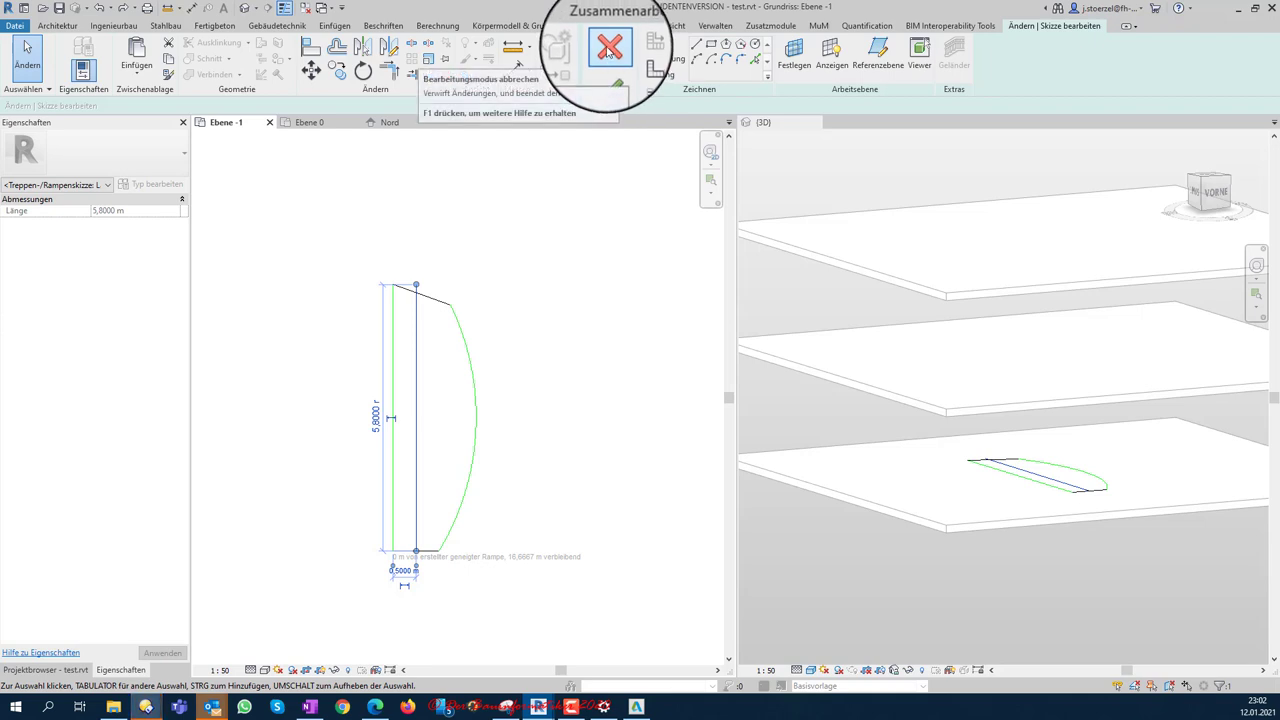
click(606, 50)
click(665, 366)
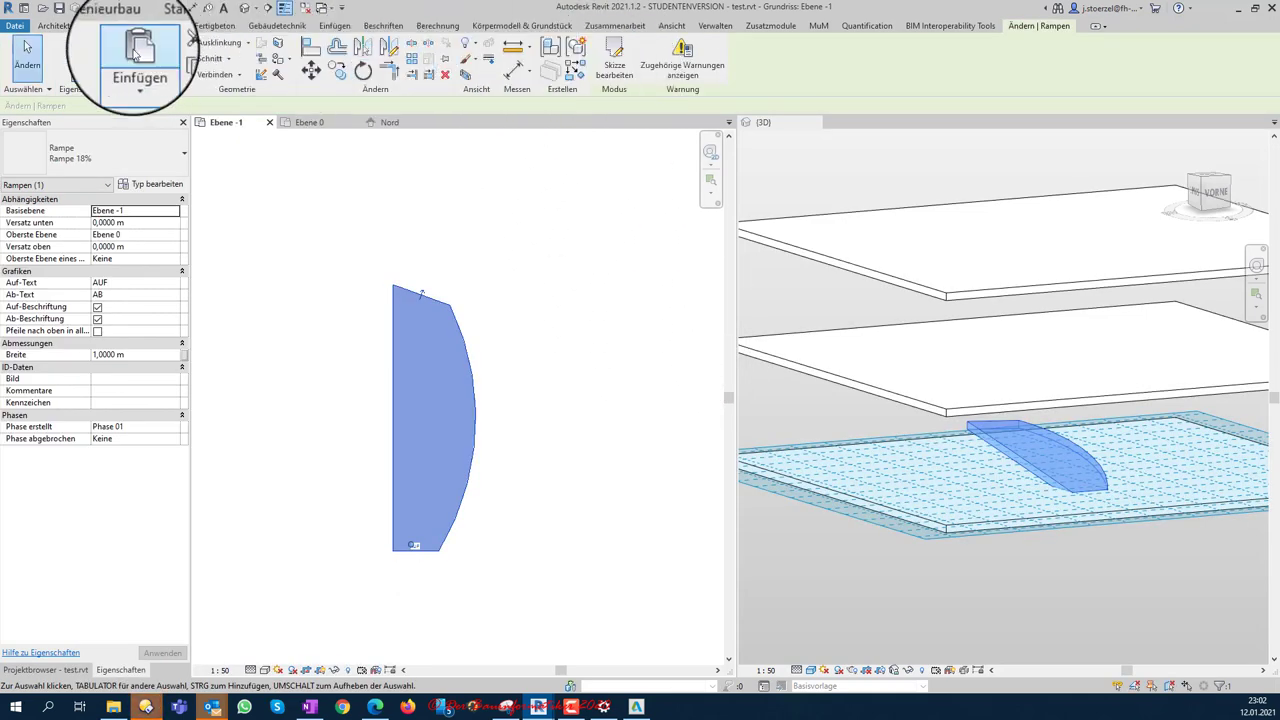
Step: Start a new ramp with a Mittelpunkt-Endpunkte-Bogen run, then undo the first short arc
click(62, 30)
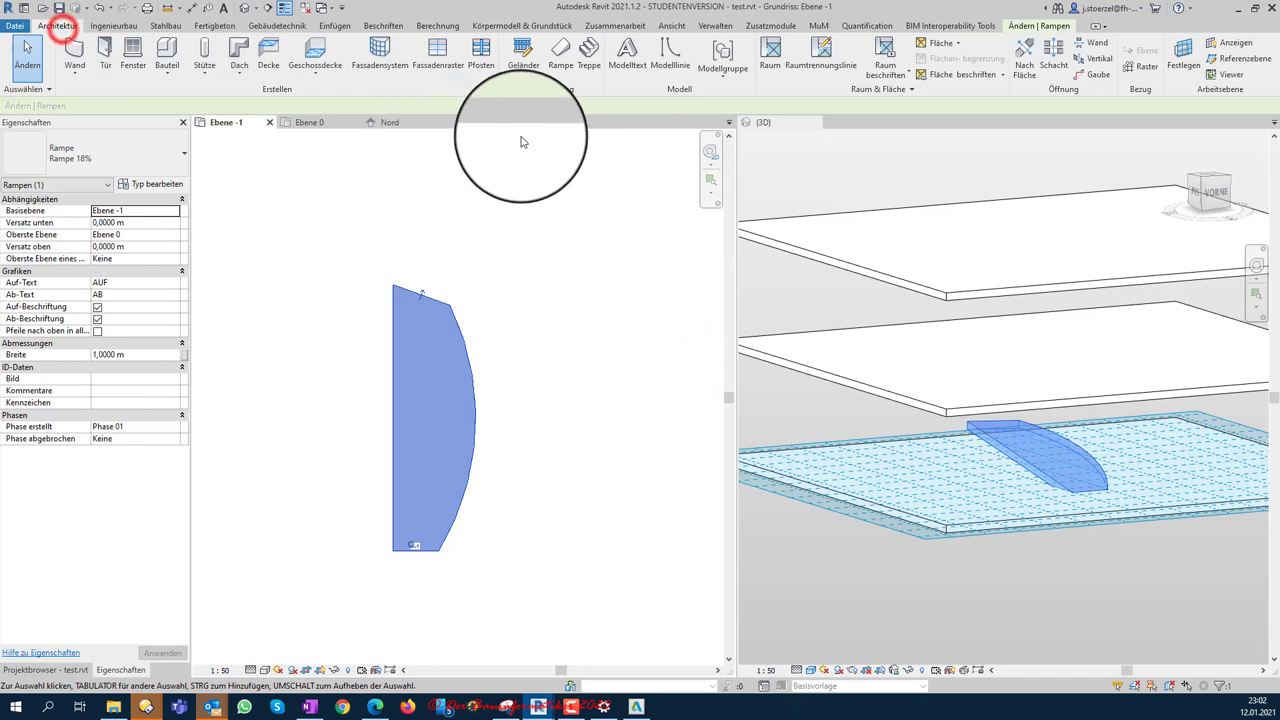
click(560, 50)
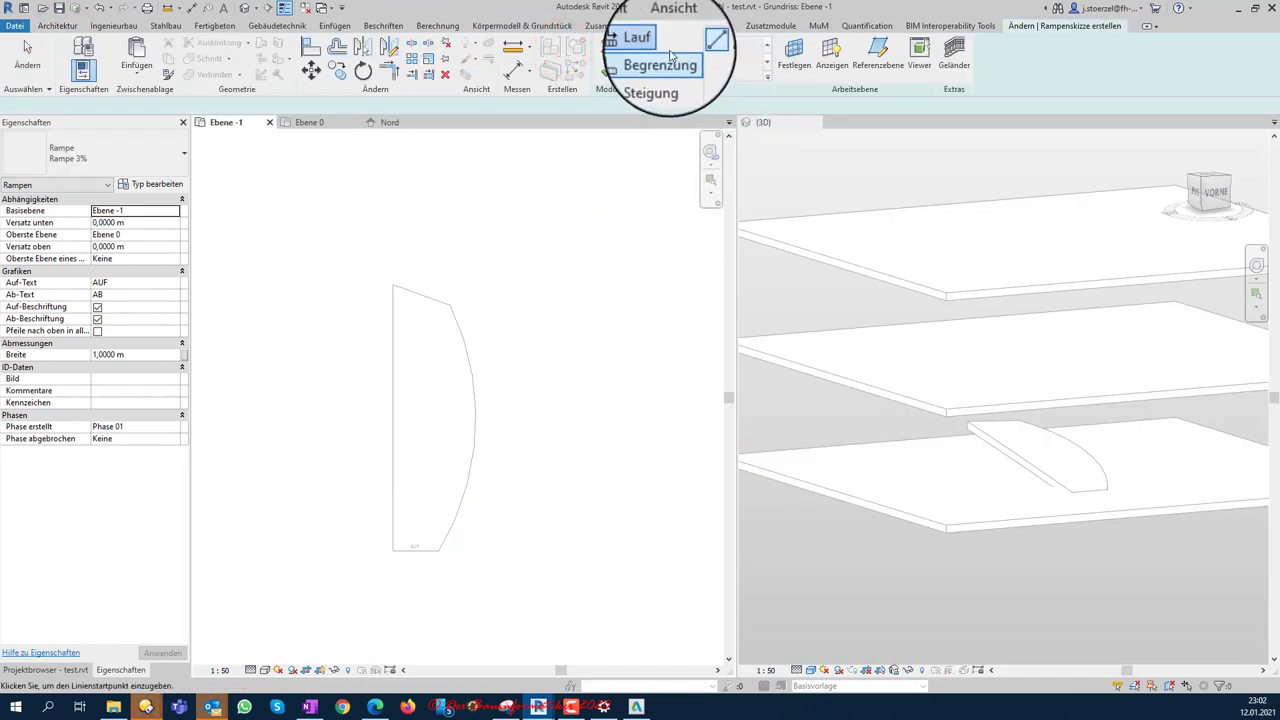
click(646, 46)
click(714, 50)
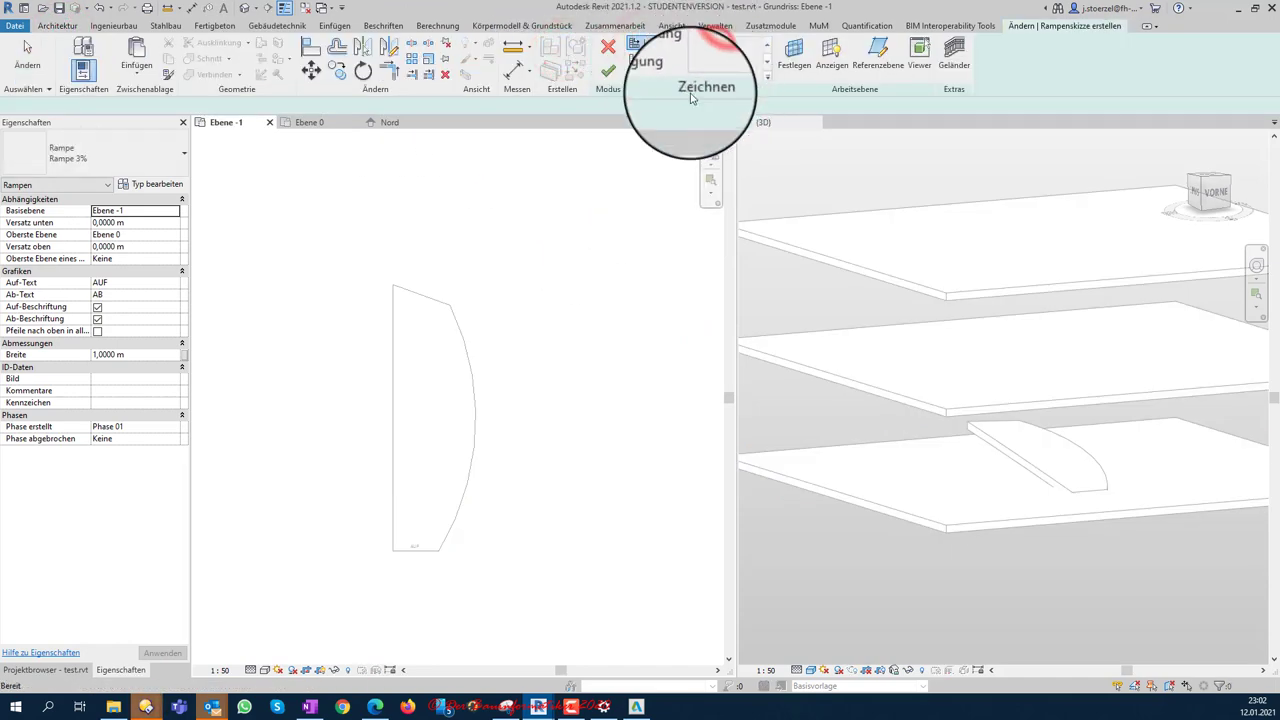
click(607, 336)
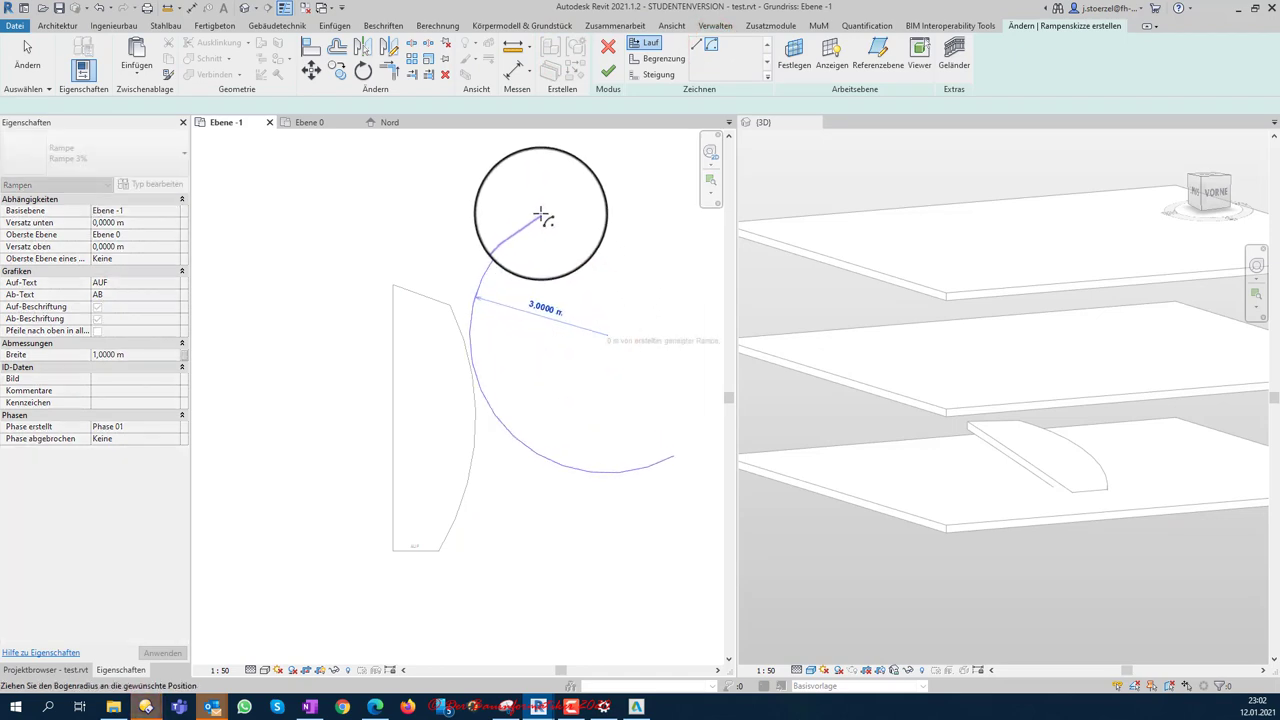
click(598, 189)
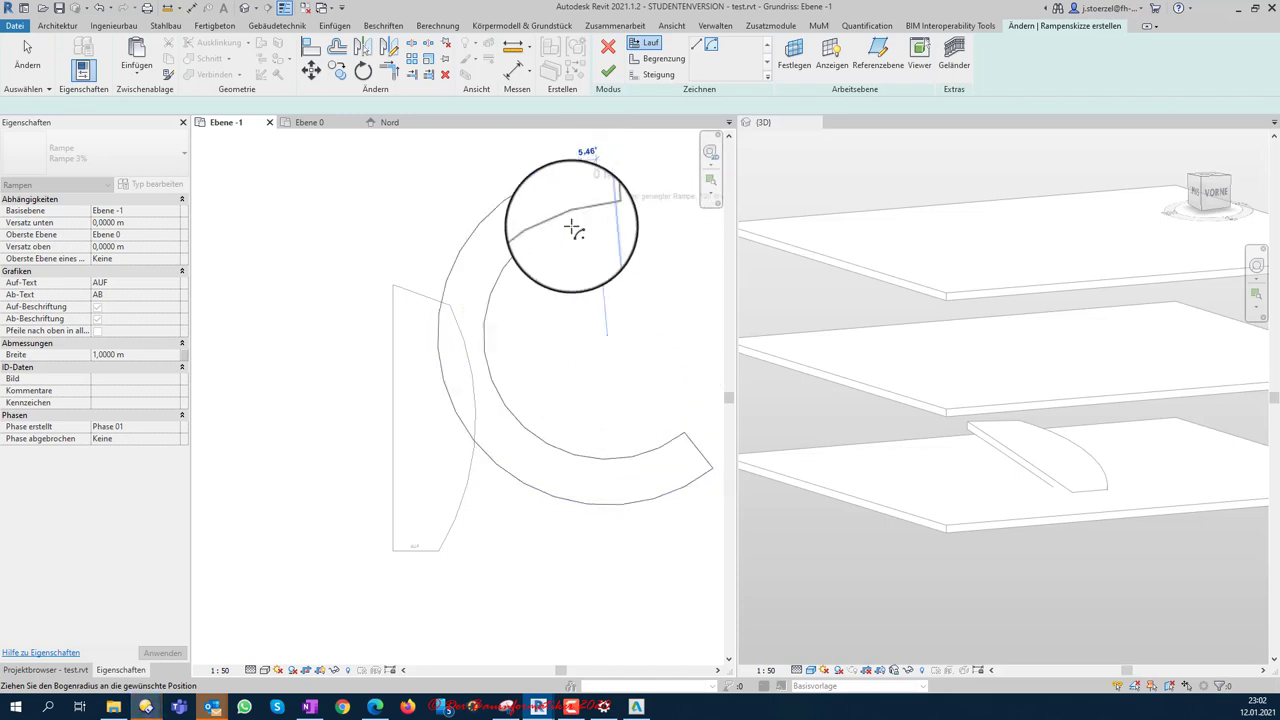
click(515, 211)
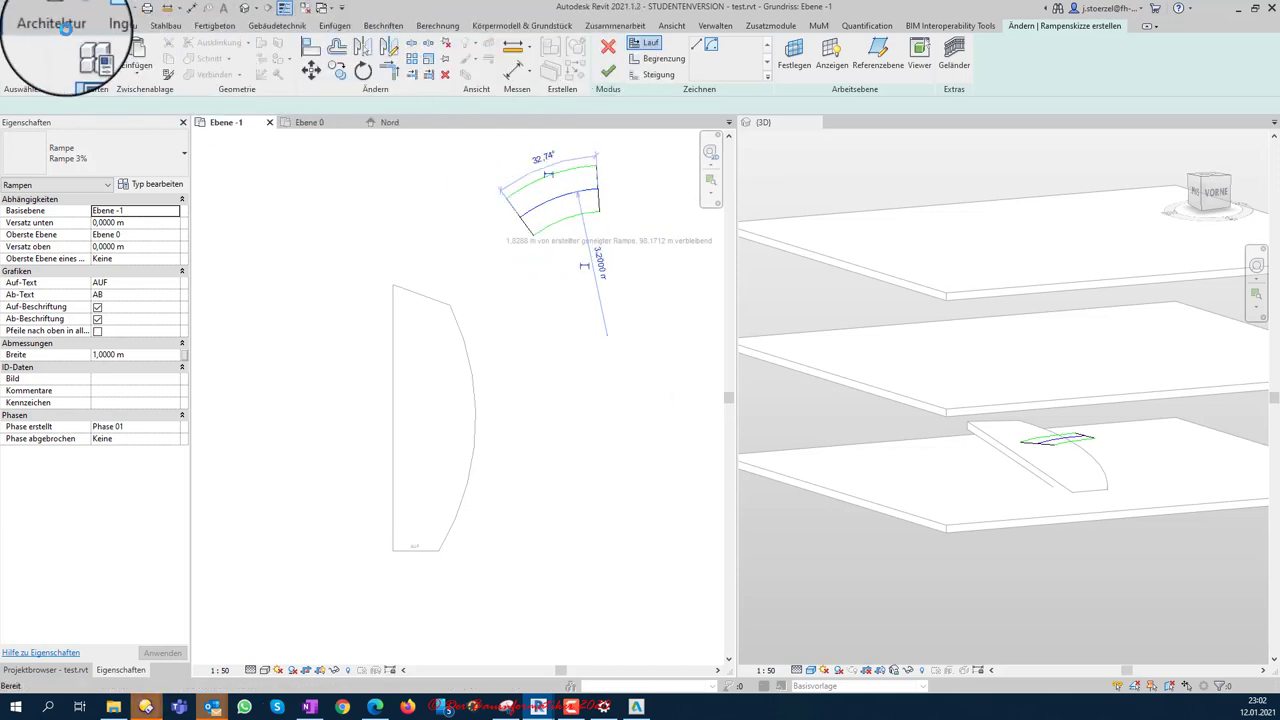
click(105, 13)
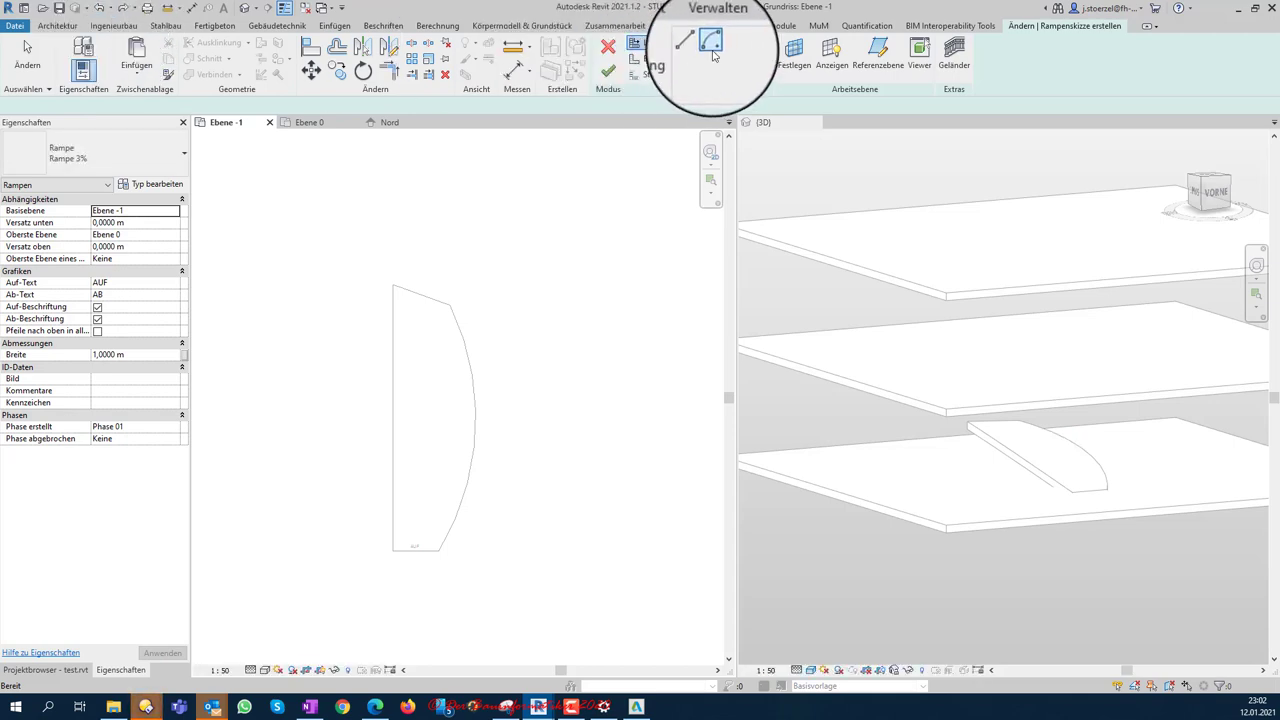
Step: Redraw the arc run with a 3.1 m radius, ending at the lower right
middle_drag(620, 340, 537, 353)
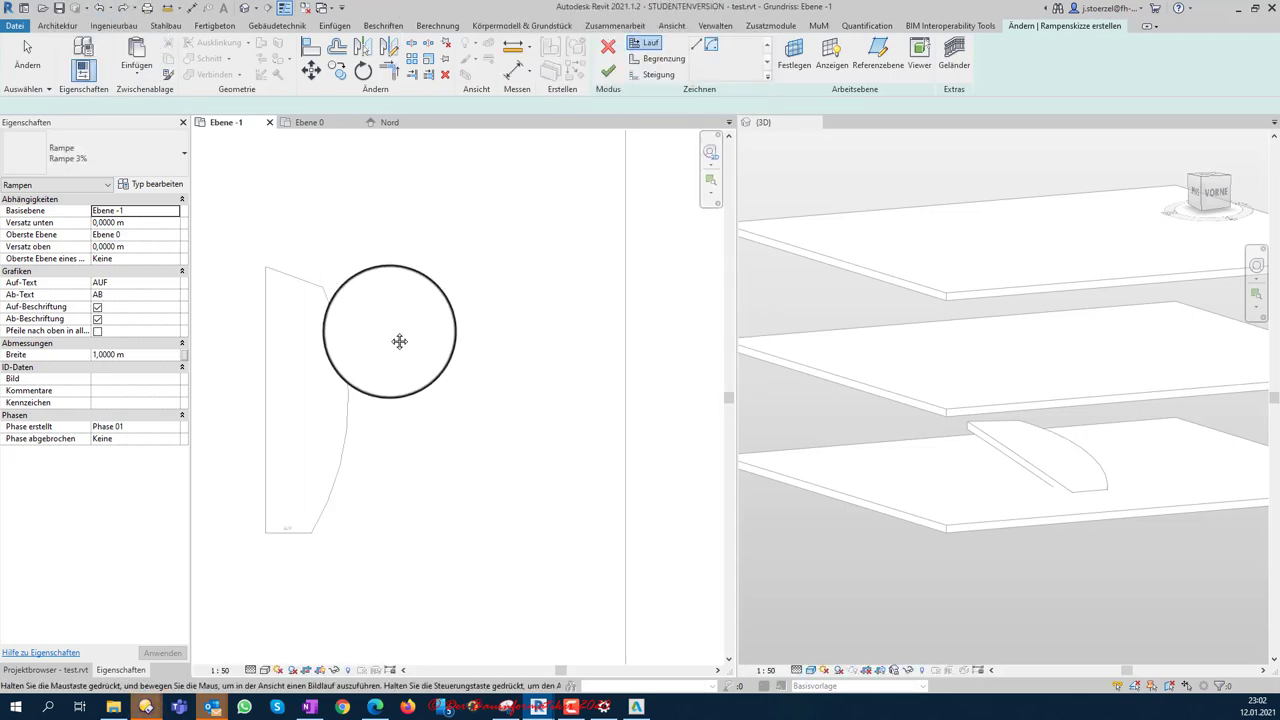
click(711, 44)
click(532, 382)
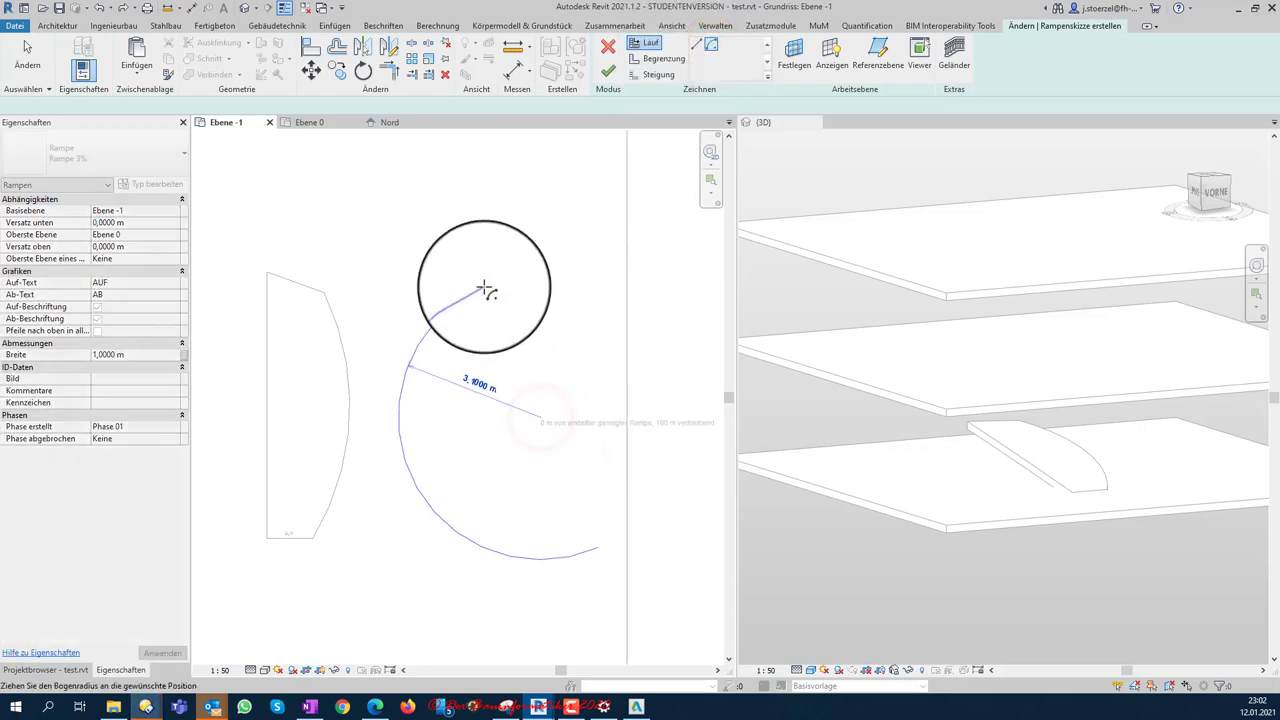
click(480, 282)
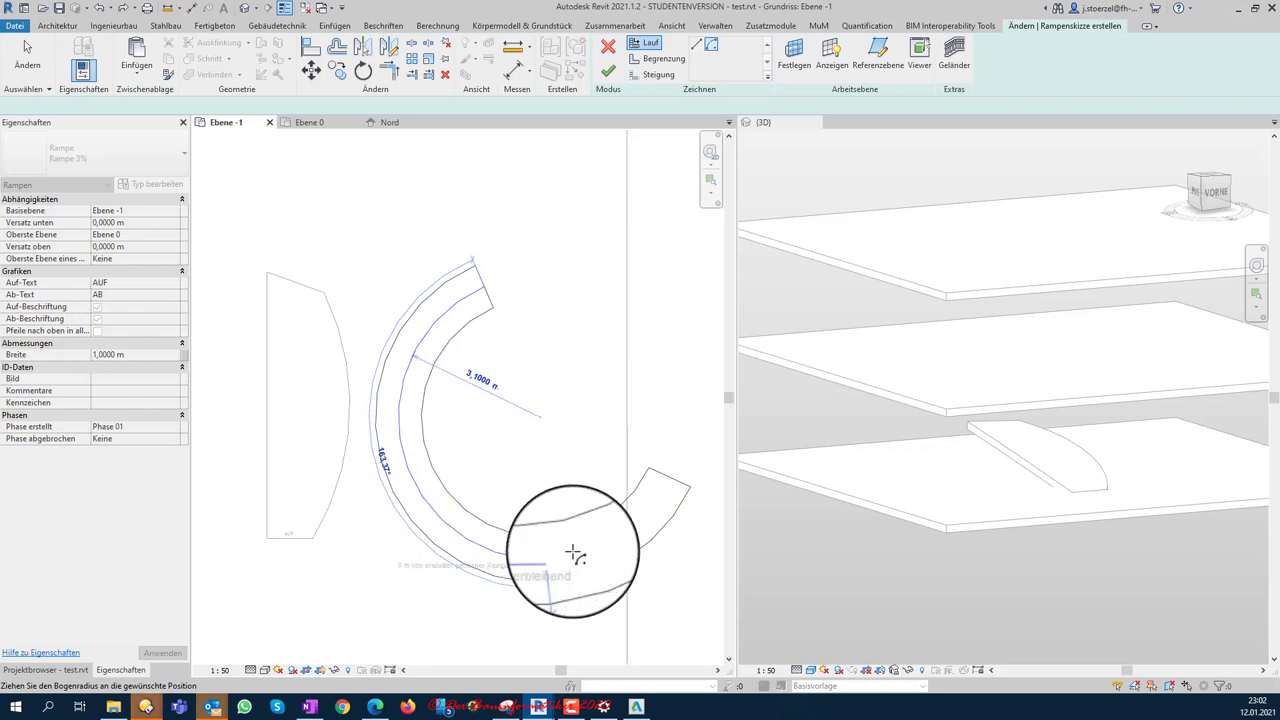
click(666, 507)
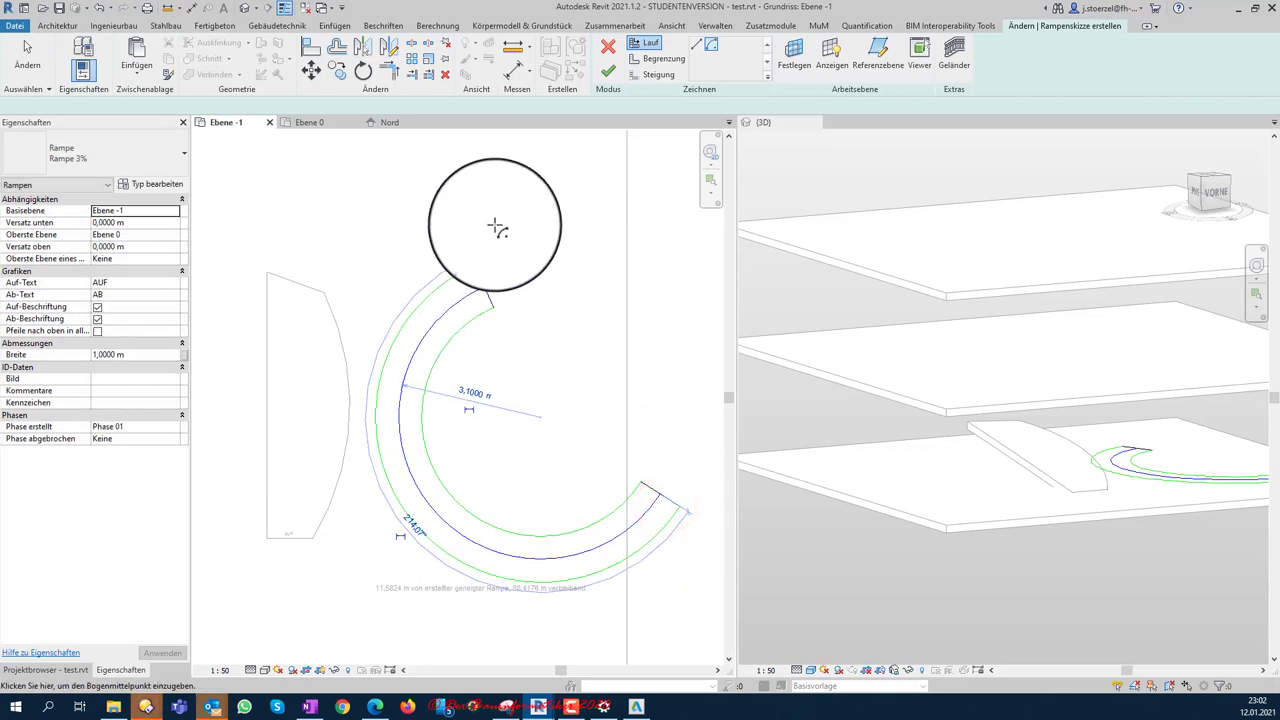
Step: Finish the curved ramp, cancel the save reminder, and orbit the 3D view to see it
click(607, 72)
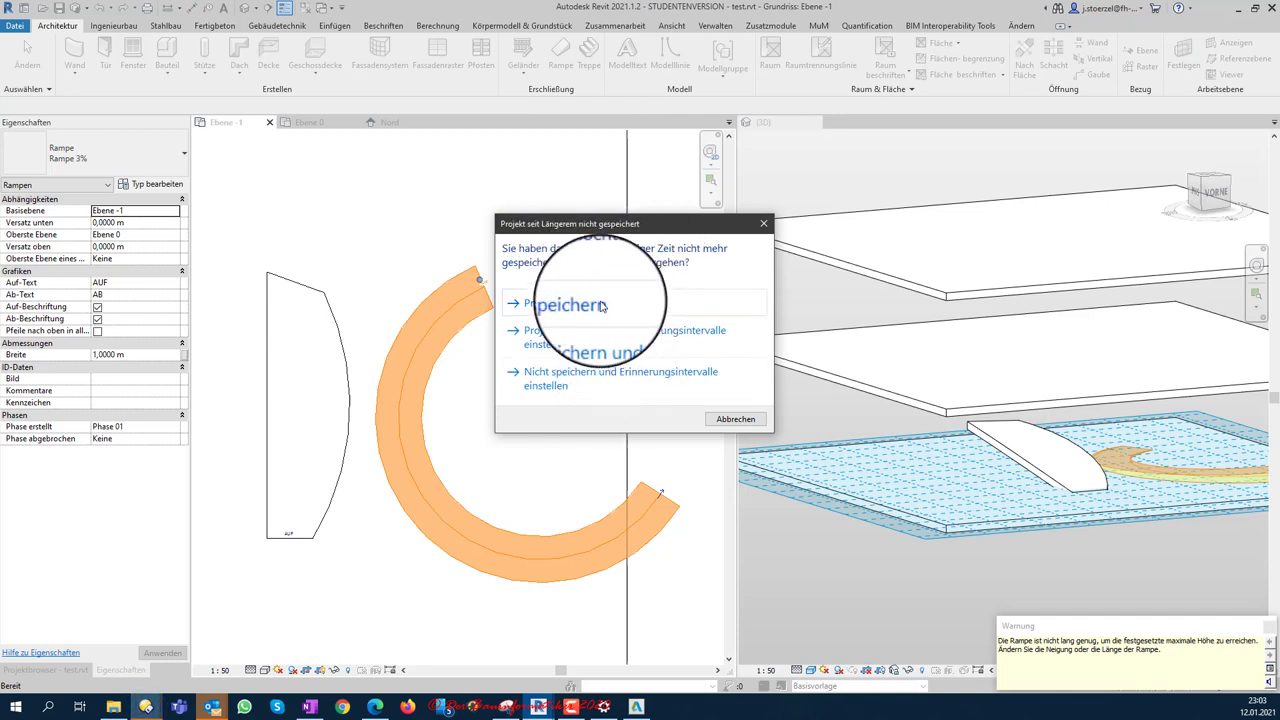
click(712, 419)
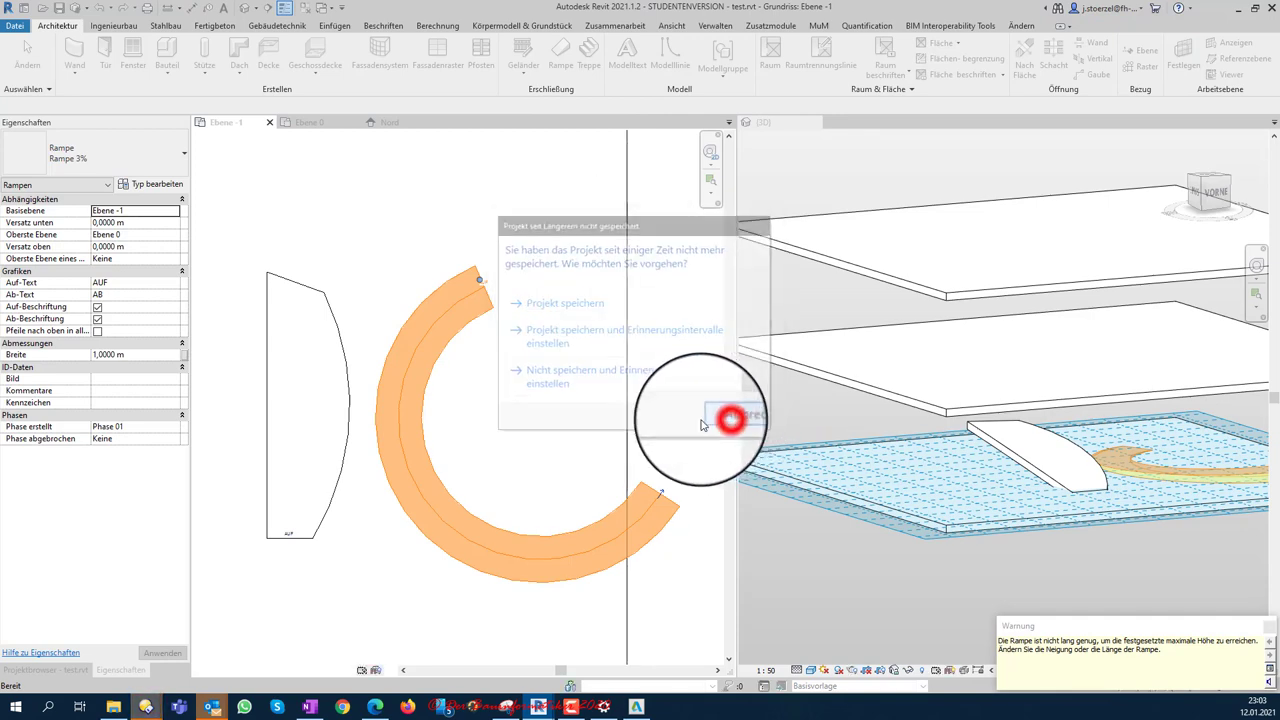
key(Escape)
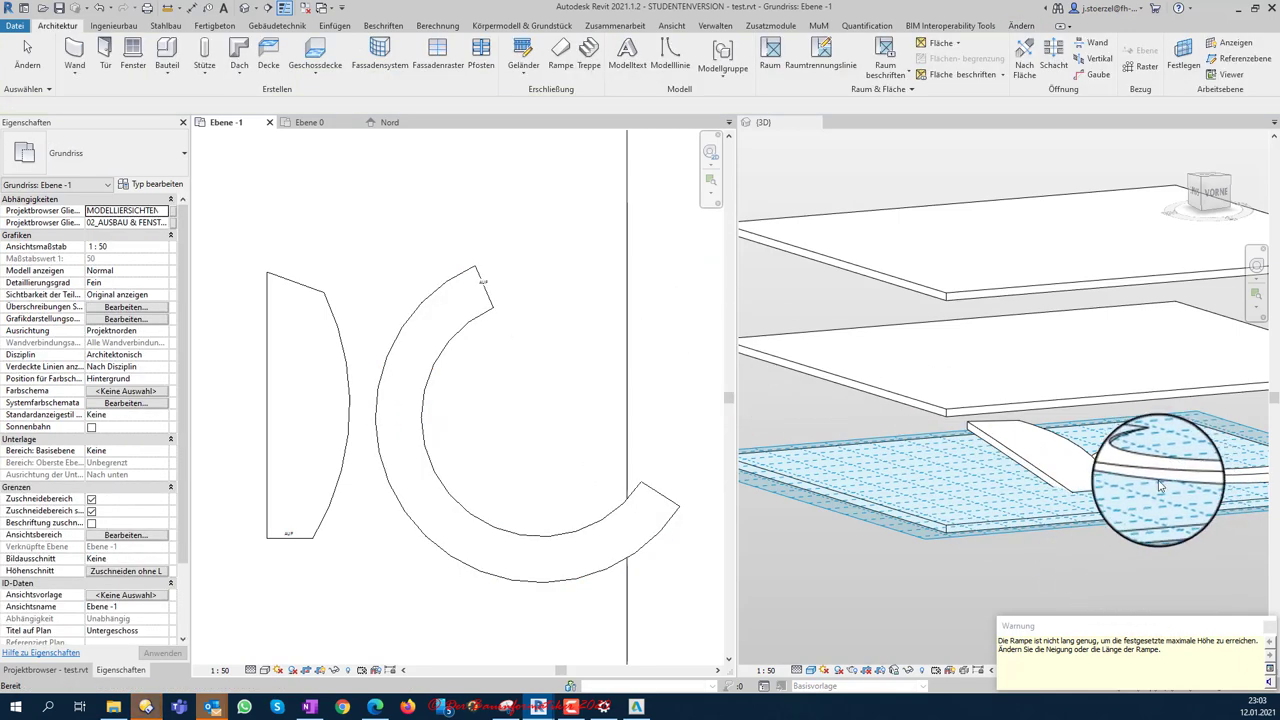
click(1152, 549)
mouse_move(1152, 549)
shift+middle_down()
mouse_move(946, 491)
mouse_move(1038, 418)
shift+middle_up()
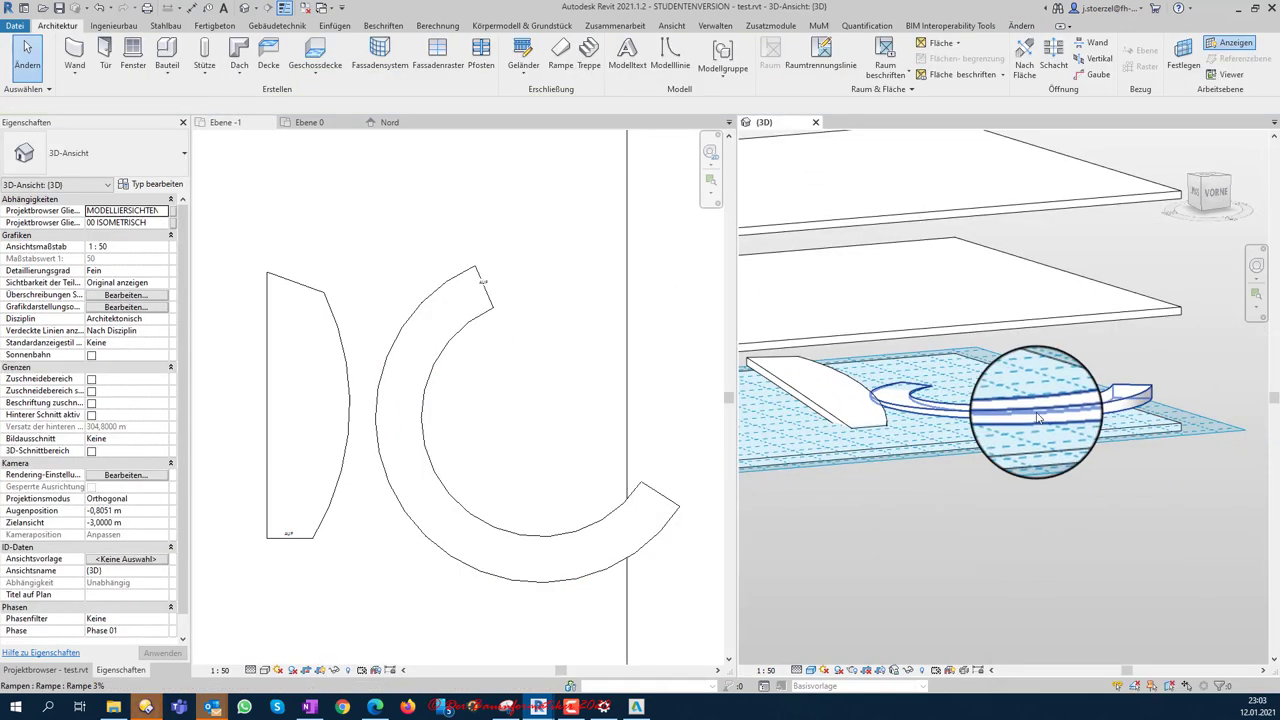
Step: Change the curved ramp to the Rampe 18% type and check in 3D that it reaches the slab
click(1048, 398)
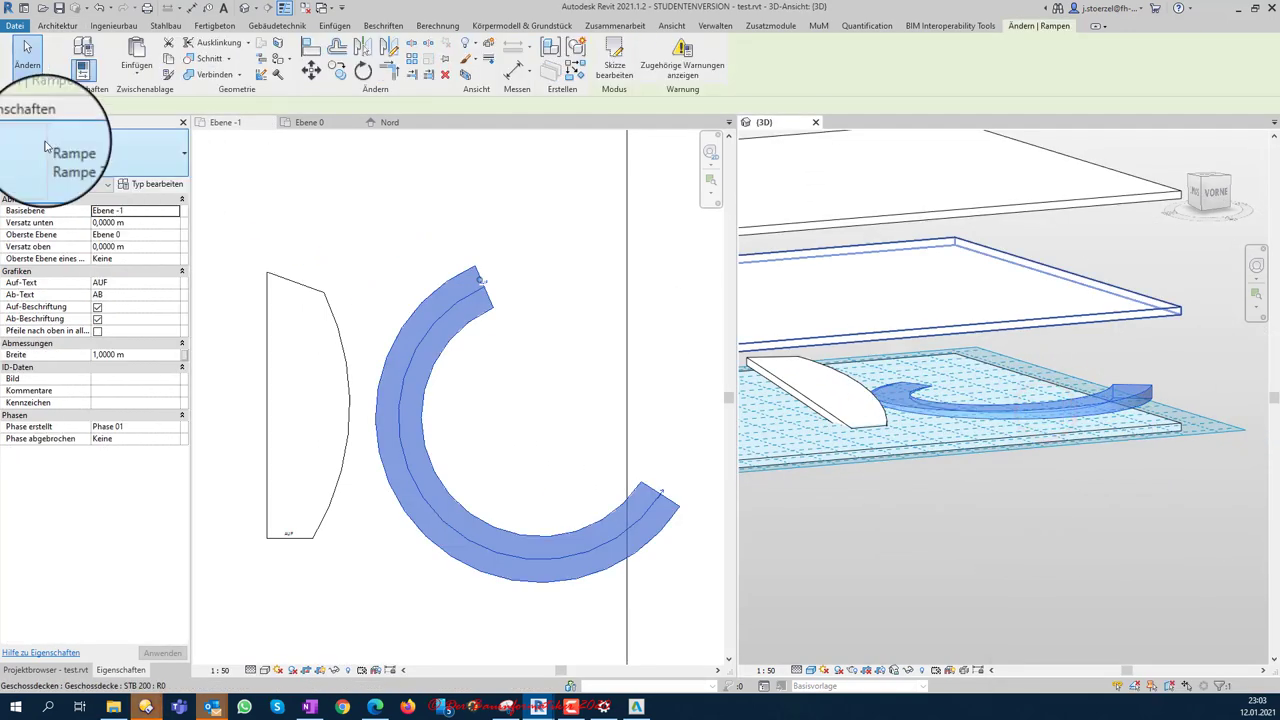
click(44, 147)
click(80, 310)
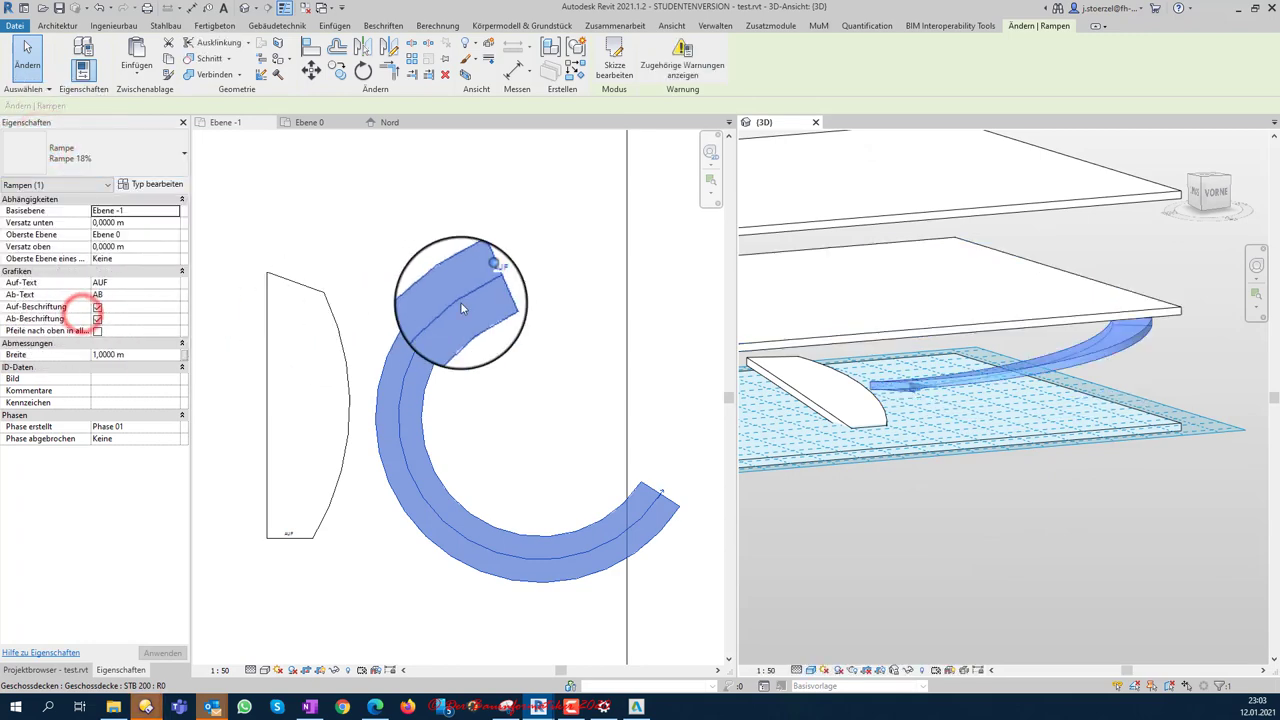
click(914, 488)
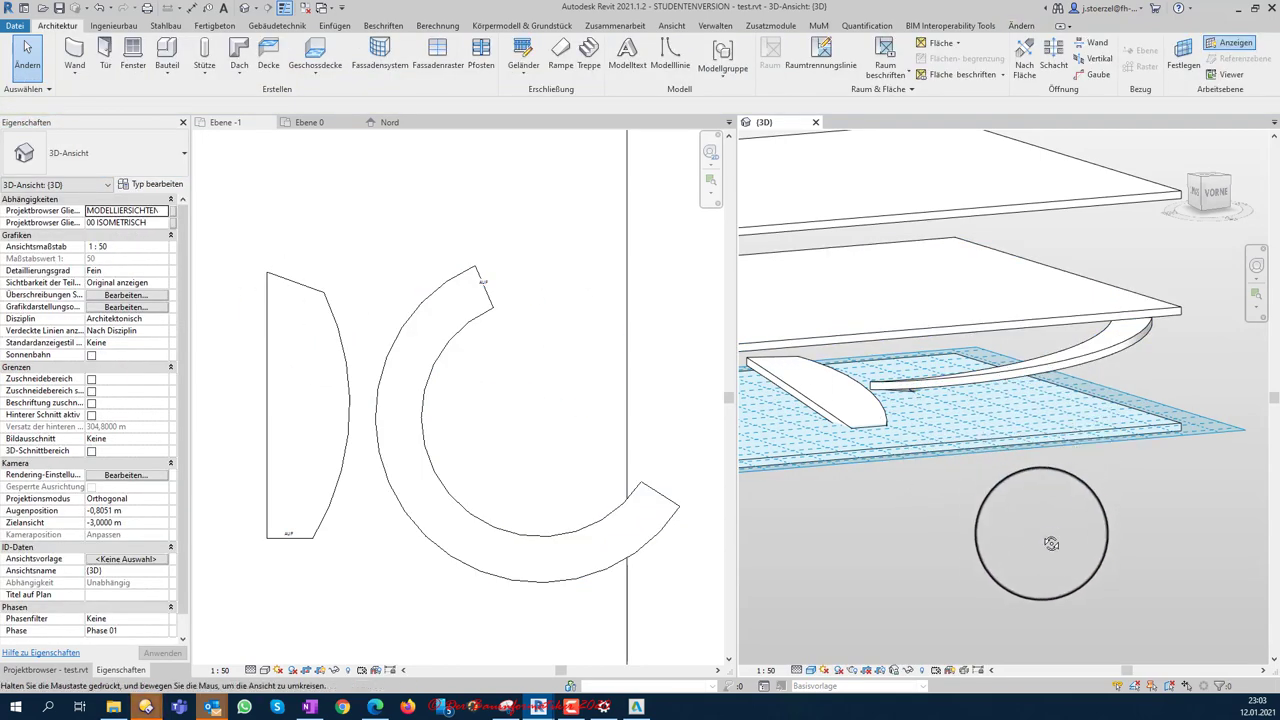
mouse_move(1051, 543)
shift+middle_down()
mouse_move(908, 526)
mouse_move(1029, 517)
mouse_move(969, 503)
mouse_move(866, 526)
mouse_move(891, 540)
mouse_move(948, 535)
mouse_move(951, 514)
shift+middle_up()
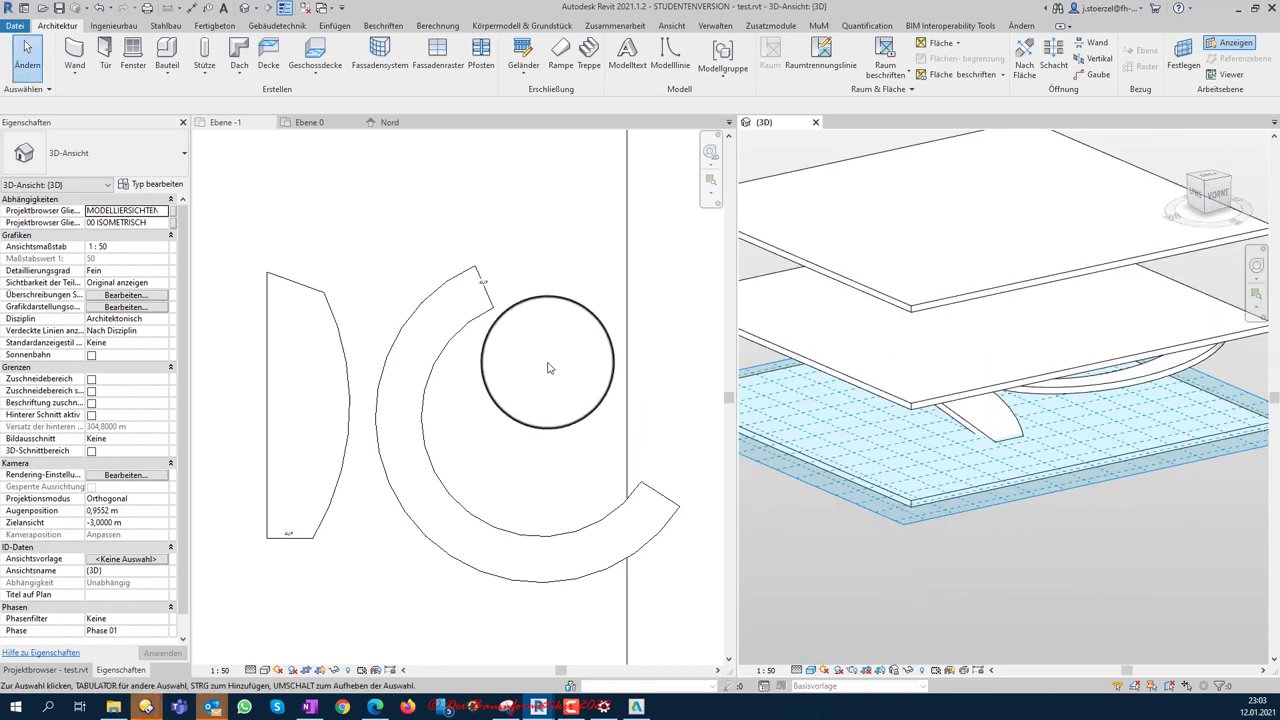
Step: Select and delete both curved ramps in the Ebene -1 plan
click(515, 339)
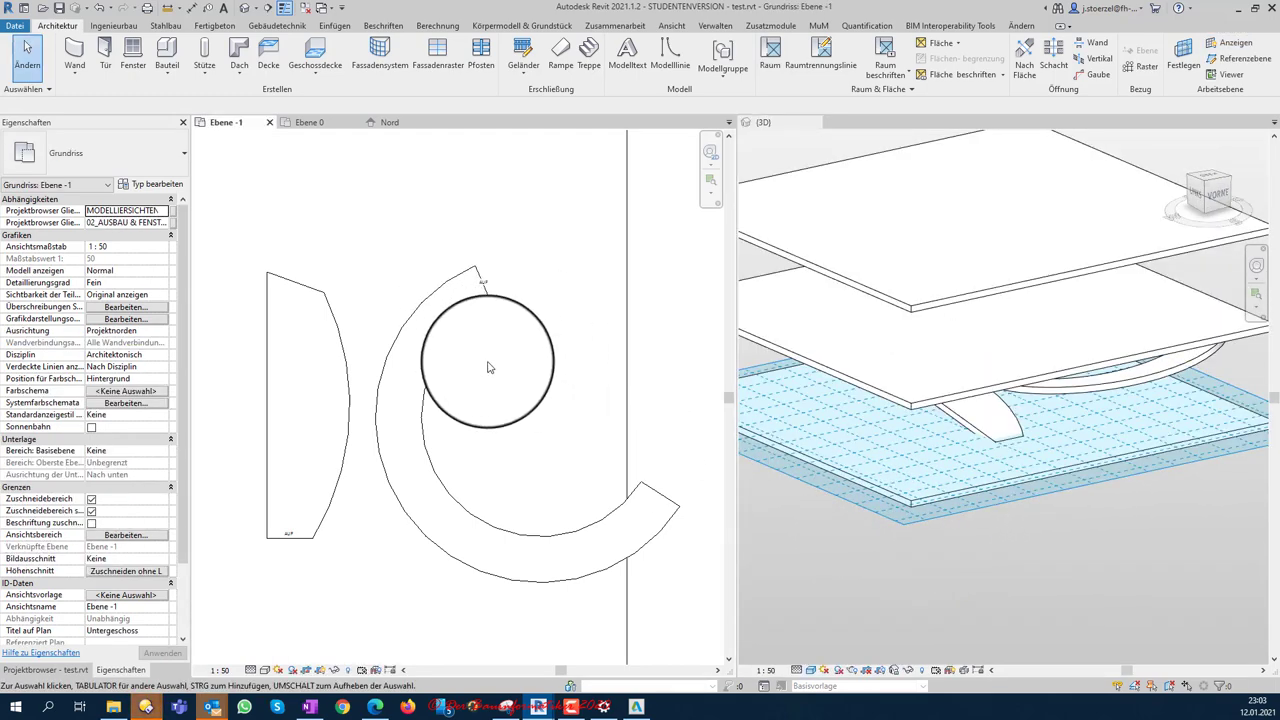
scroll(488, 368, down, 1)
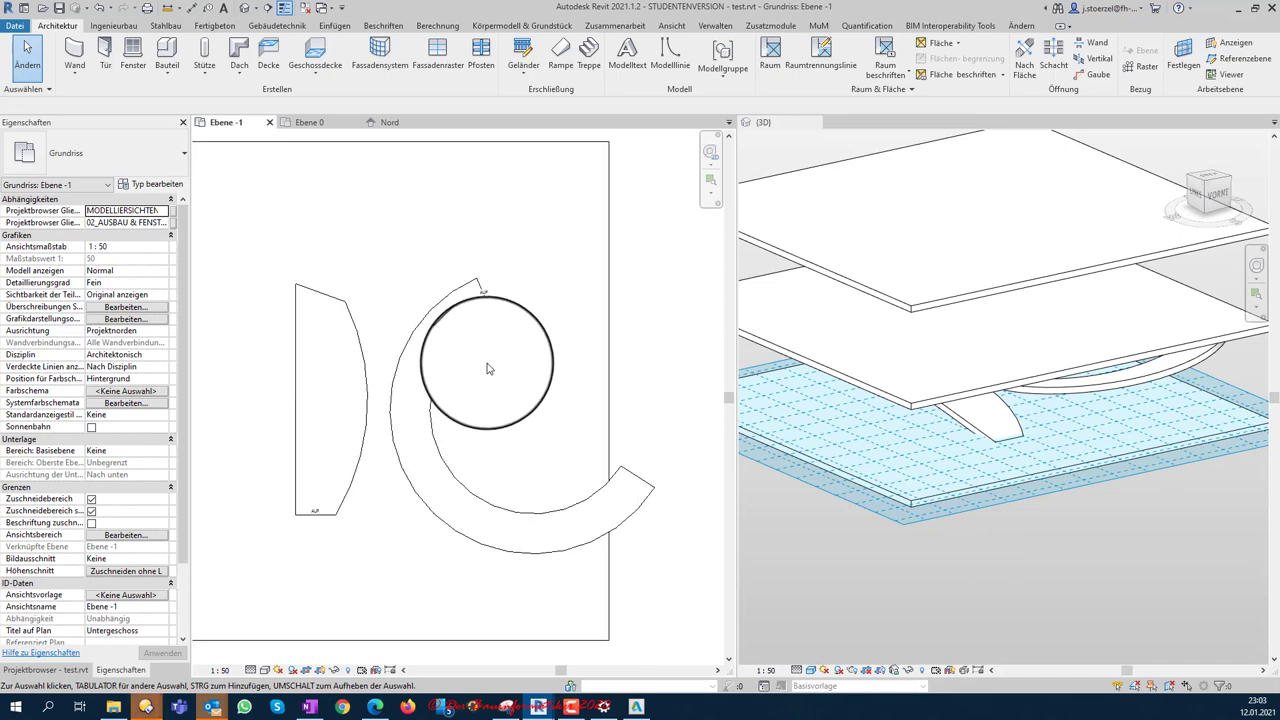
mouse_move(489, 375)
middle_down()
mouse_move(380, 357)
mouse_move(546, 378)
mouse_move(371, 357)
mouse_move(467, 390)
mouse_move(427, 382)
middle_up()
click(407, 351)
key(Delete)
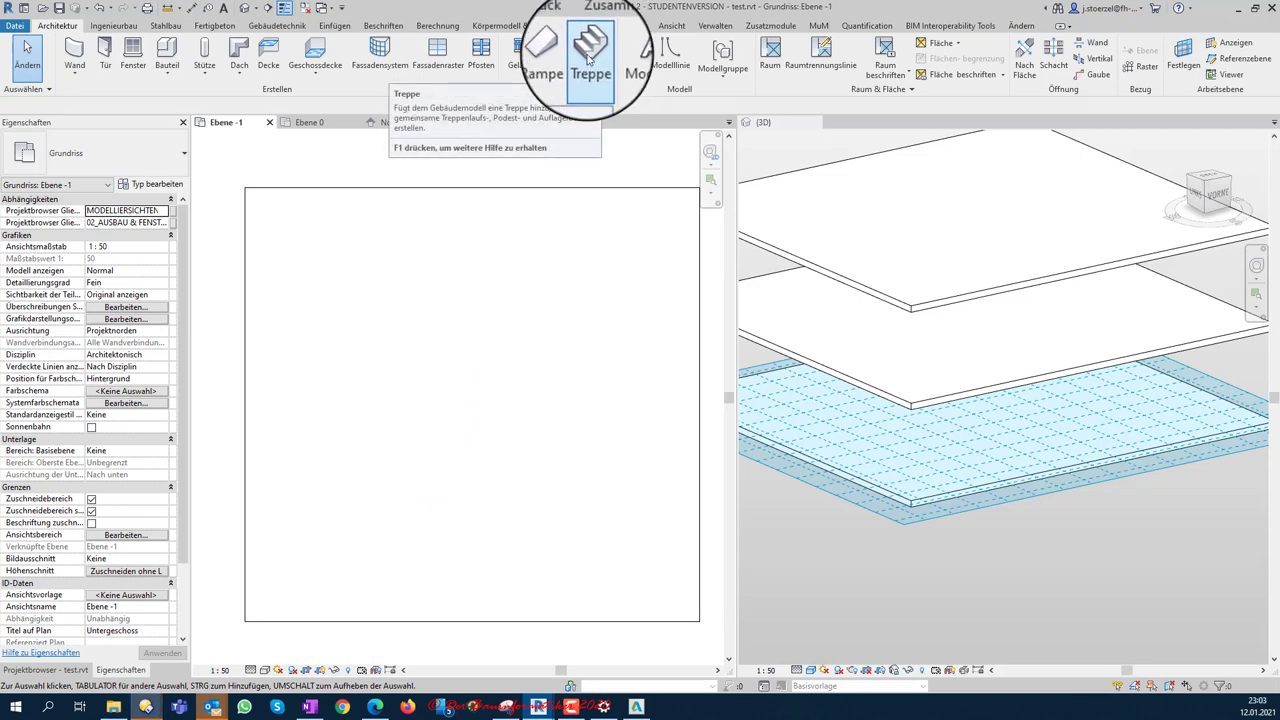
Step: Start a new assembled wooden stair and switch to freehand run sketching (Lauf skizzieren)
click(589, 60)
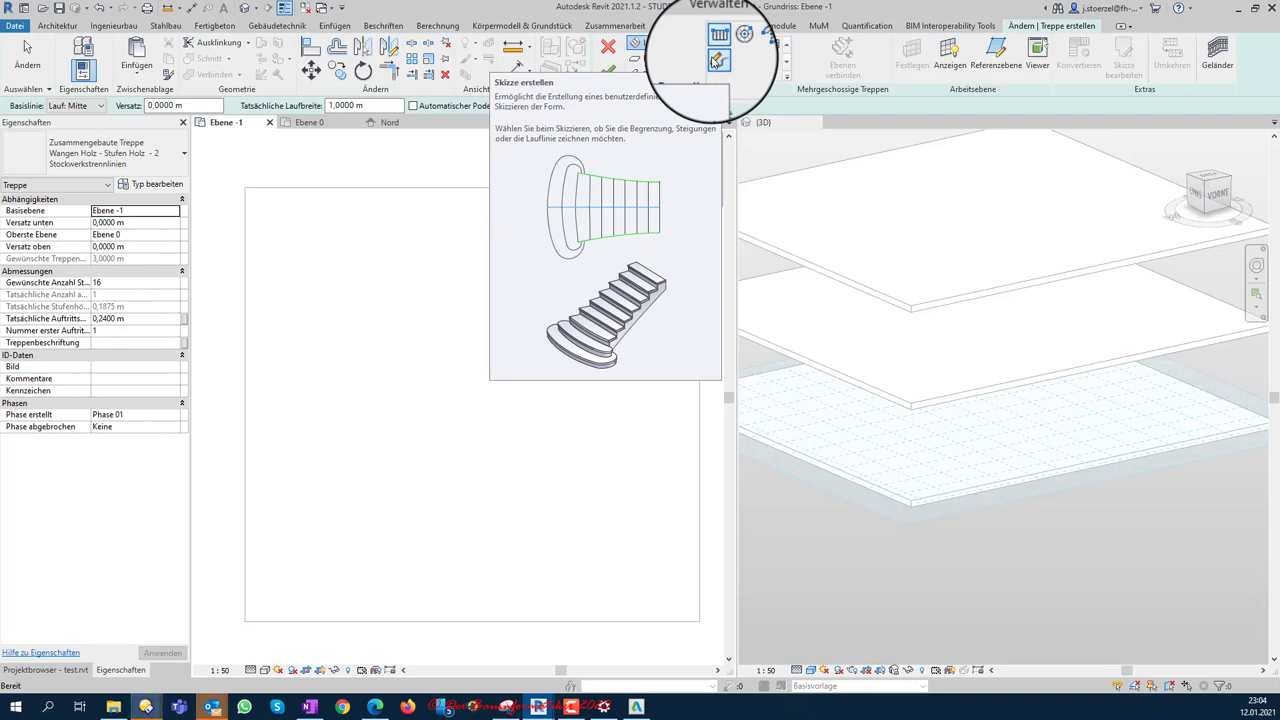
click(713, 60)
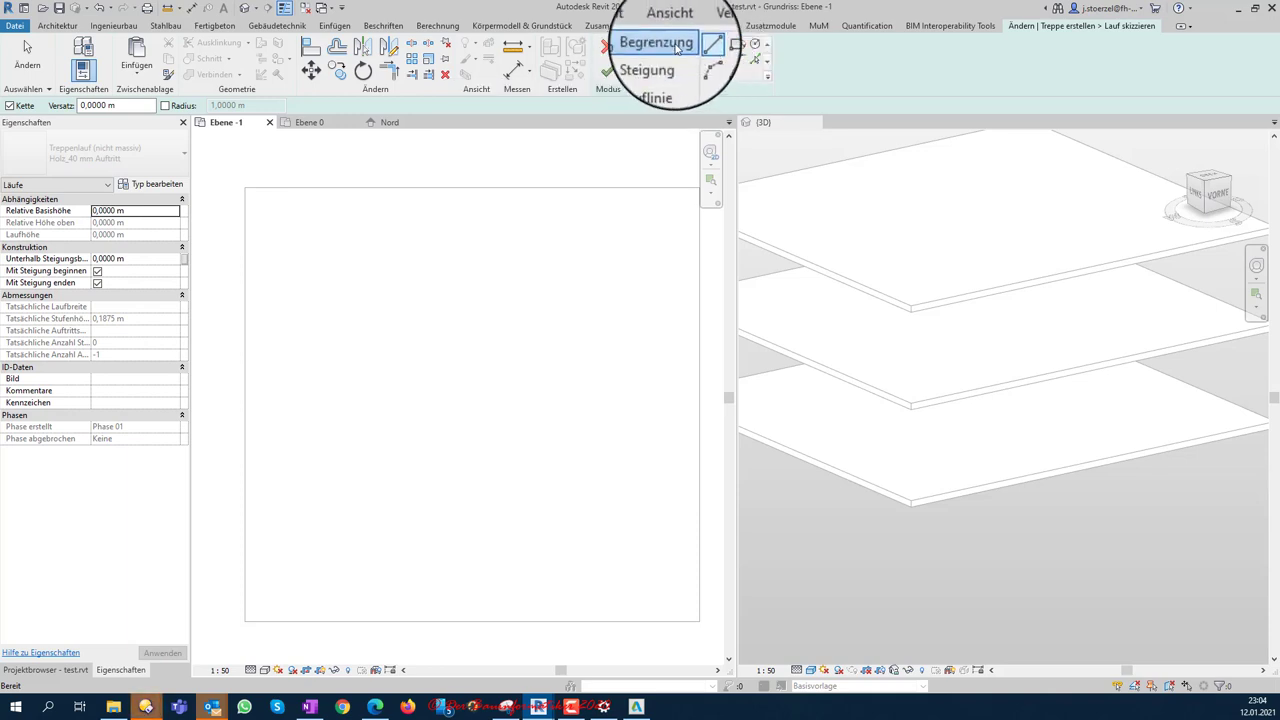
Step: Sketch a 5.40 m by 2.30 m rectangular Begrenzung boundary with the Rechteck tool
click(650, 42)
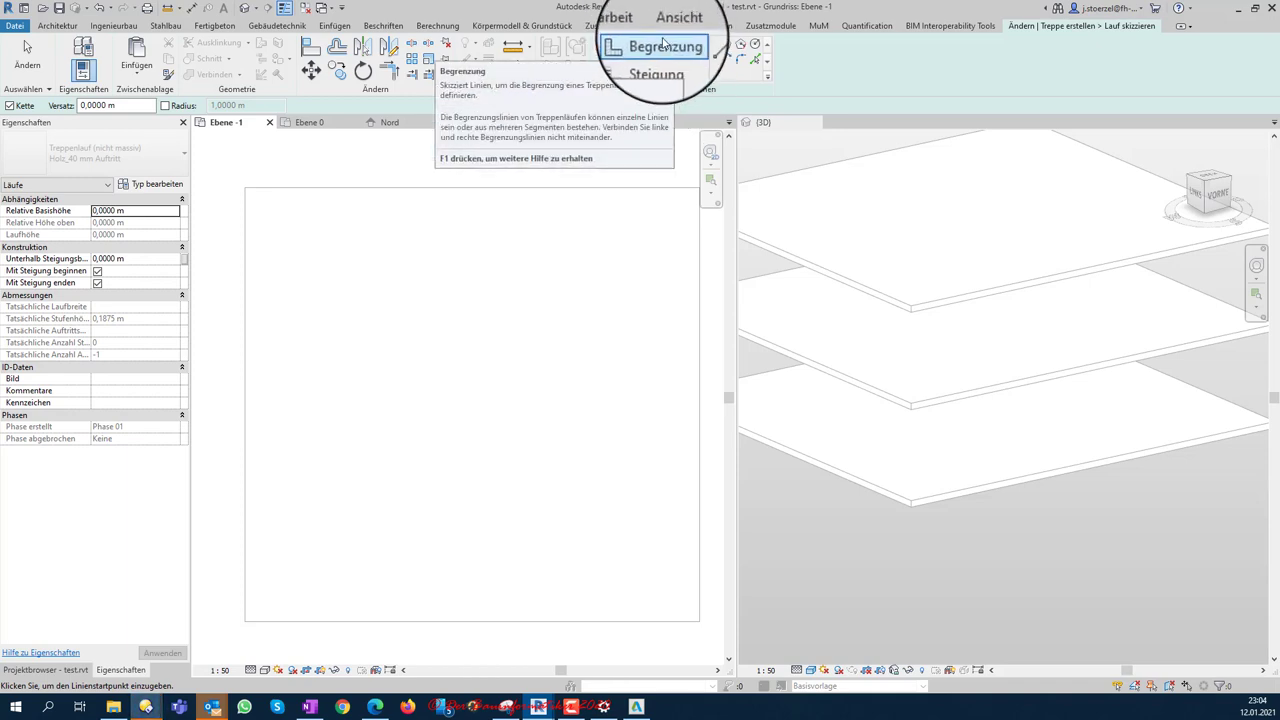
click(663, 40)
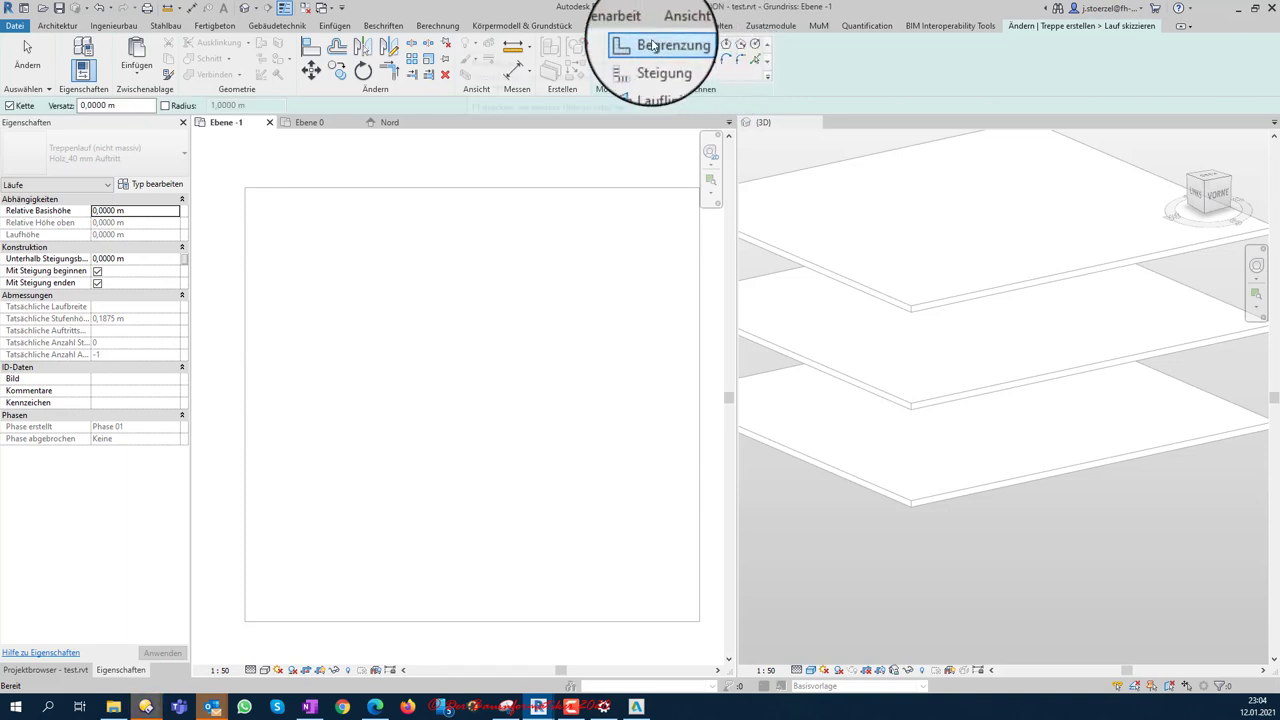
click(709, 46)
click(439, 470)
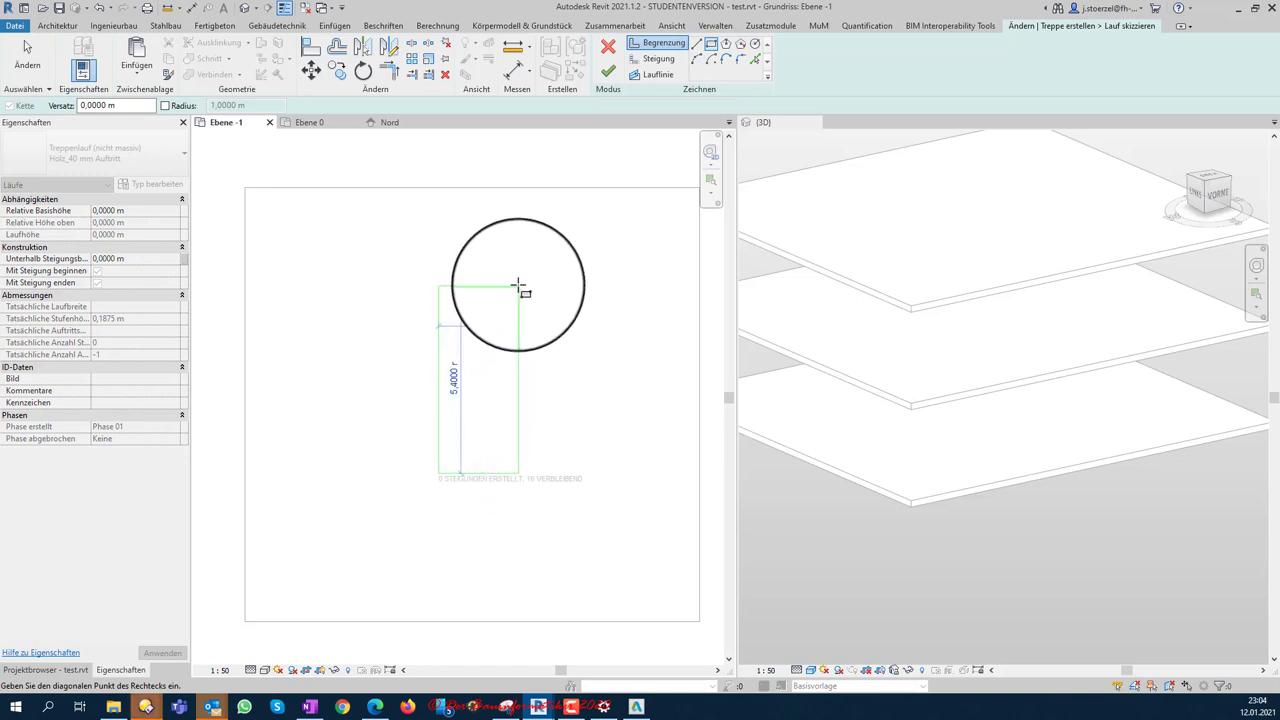
click(518, 286)
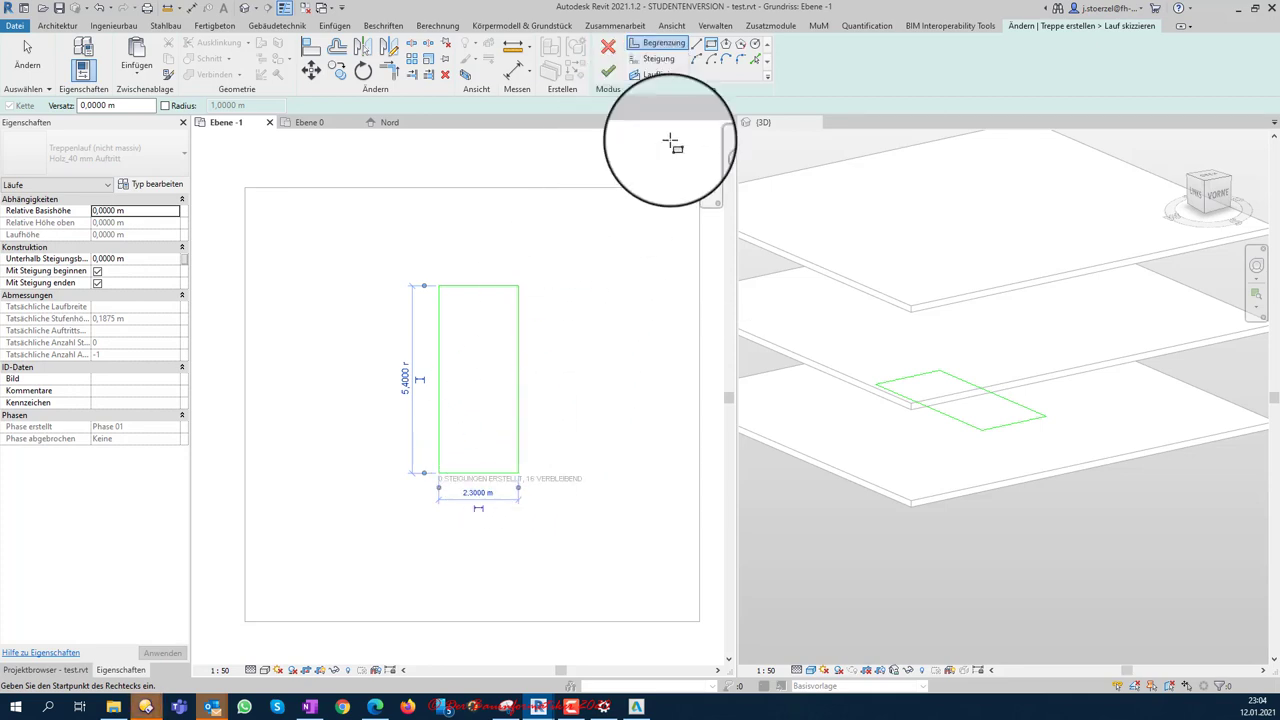
Step: Draw a 5.40 m walk line from the bottom-edge midpoint to the top-edge midpoint
click(660, 80)
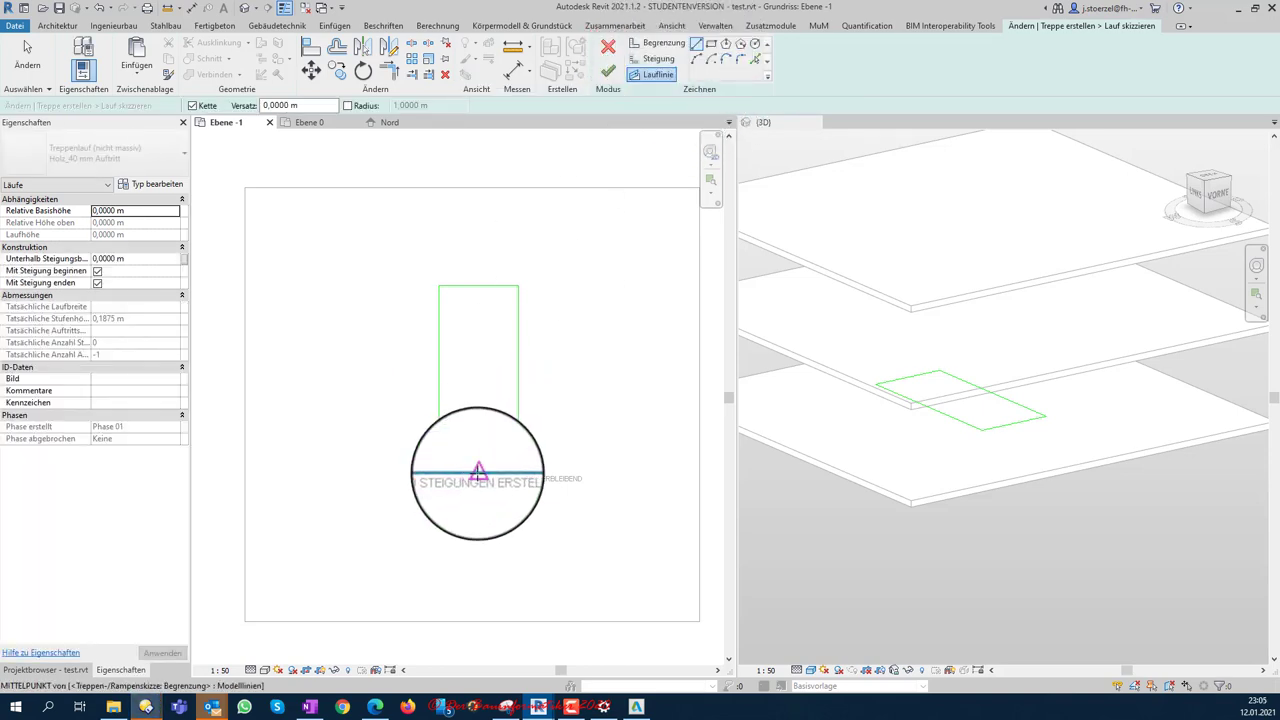
click(478, 472)
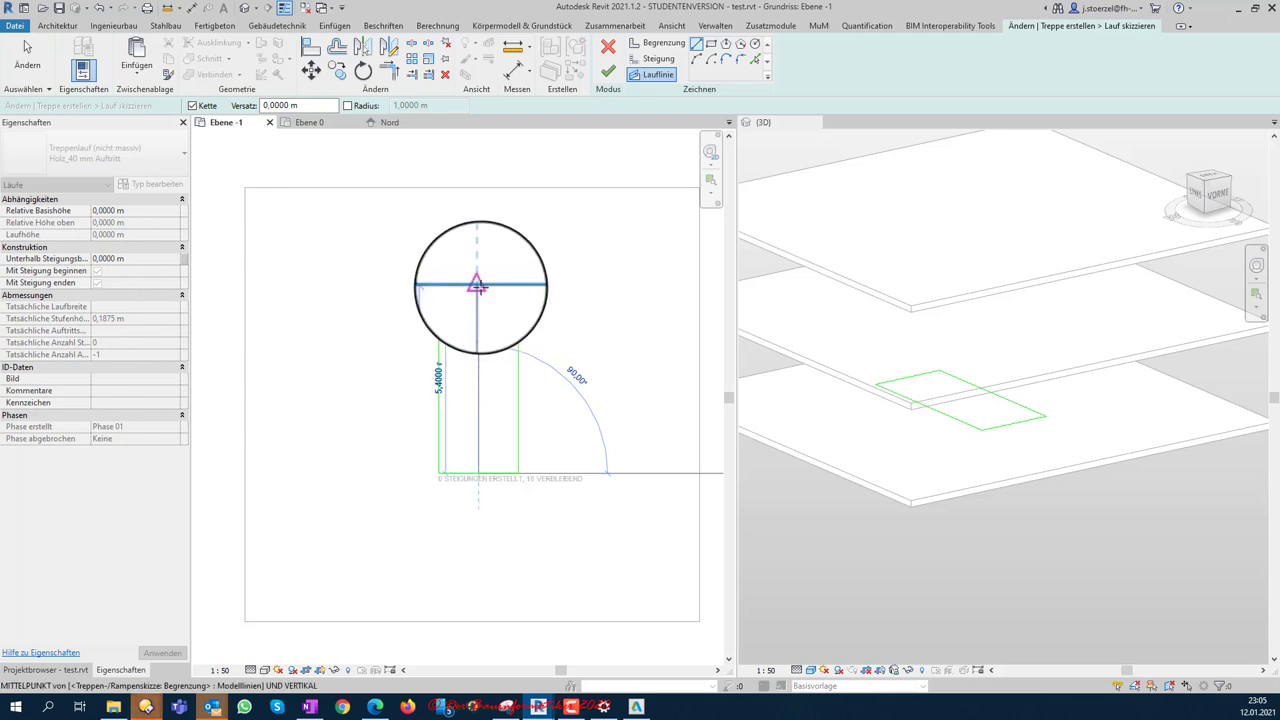
click(477, 285)
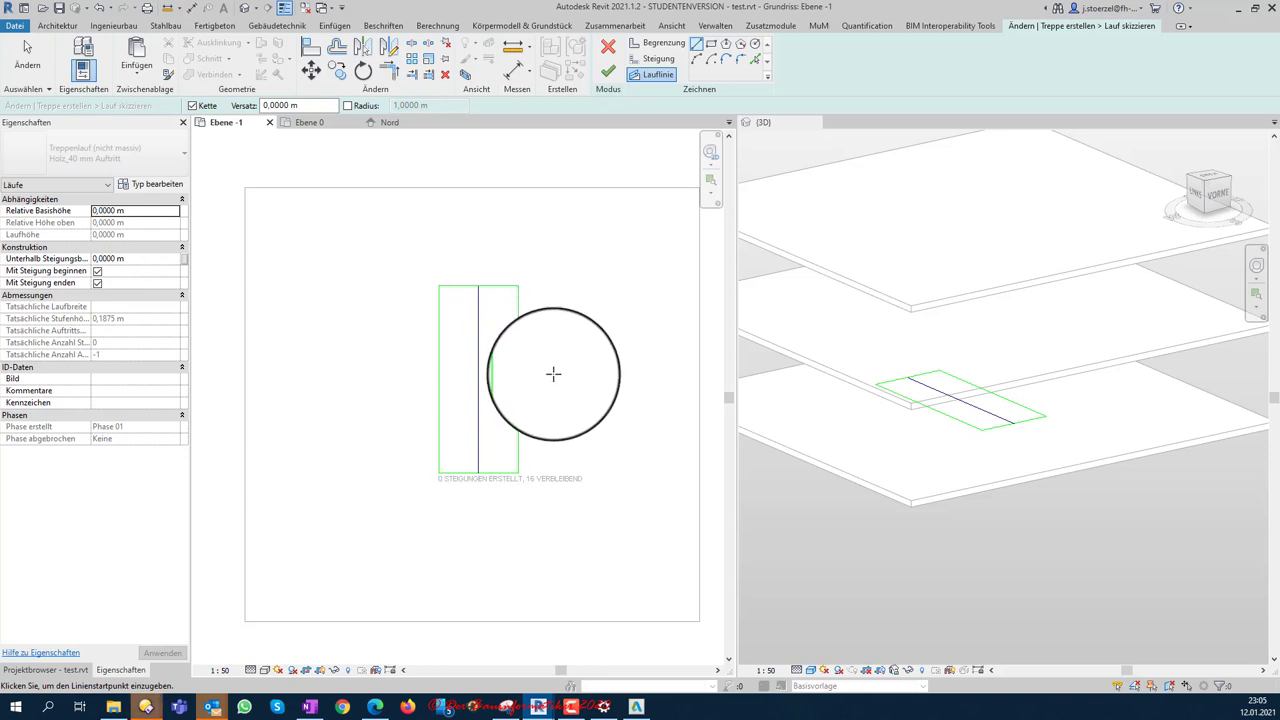
click(650, 58)
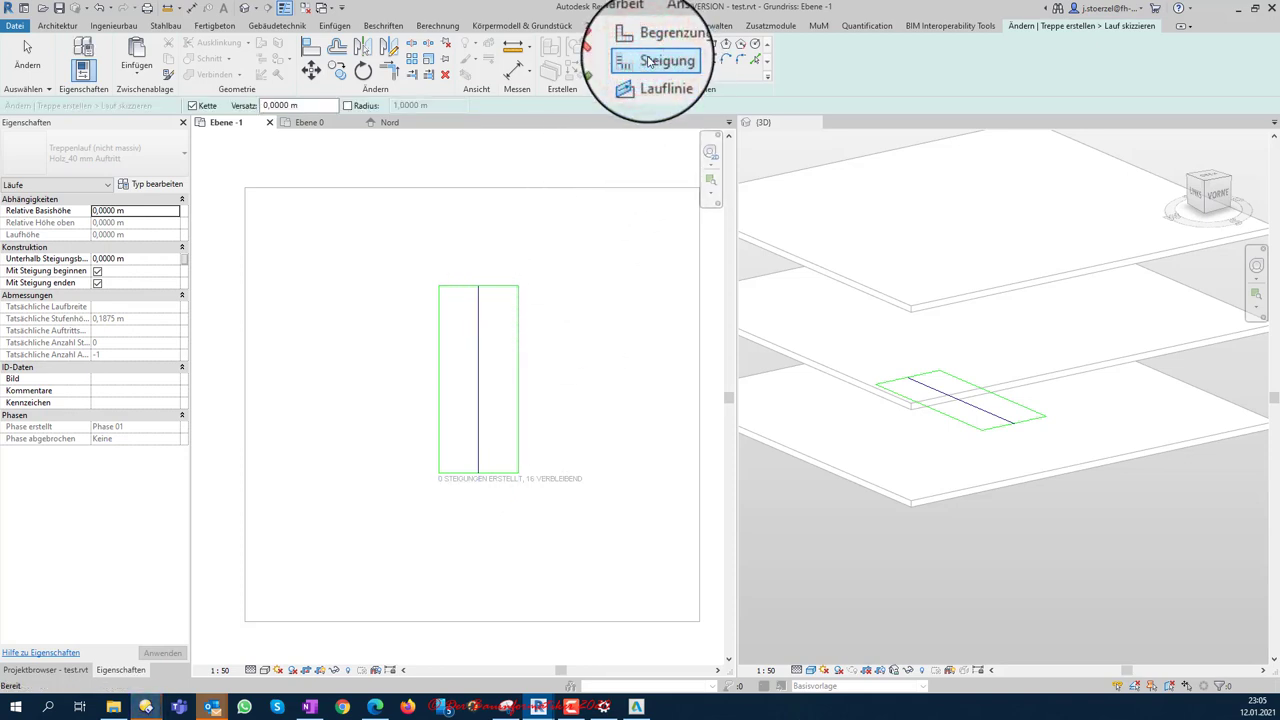
Step: Delete the top and bottom edges of the boundary rectangle
key(Escape)
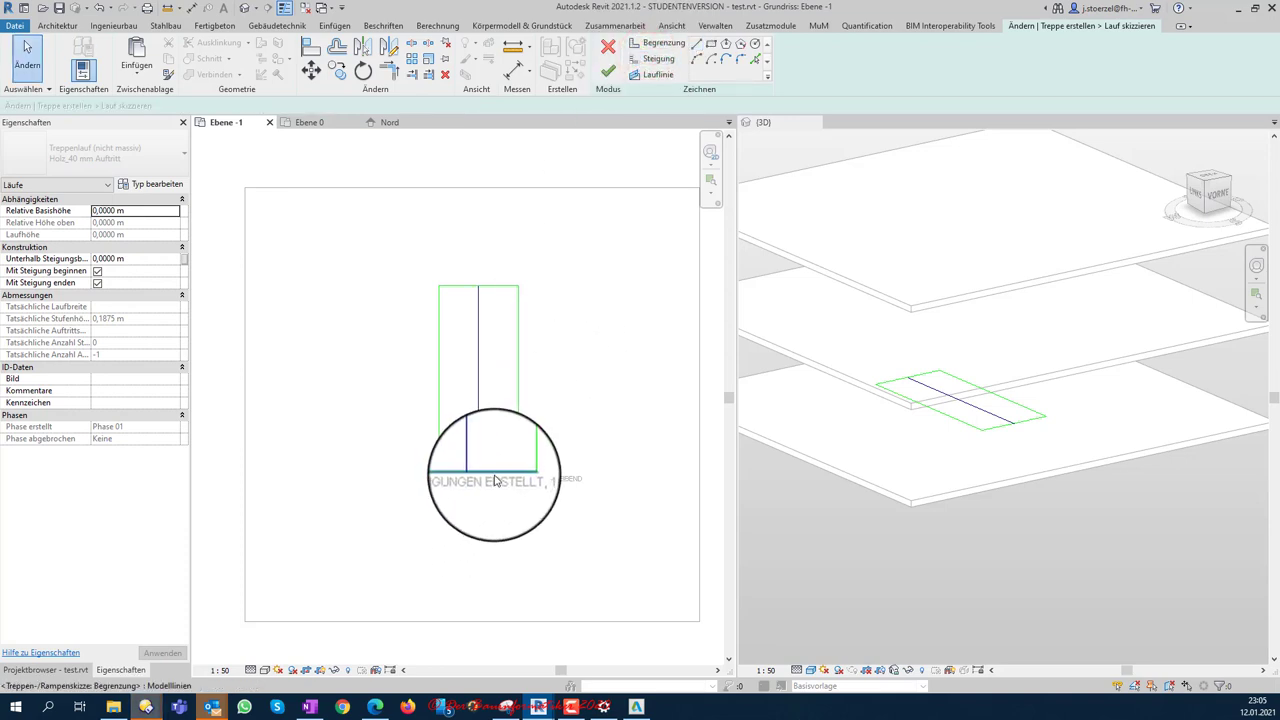
click(494, 478)
key(Delete)
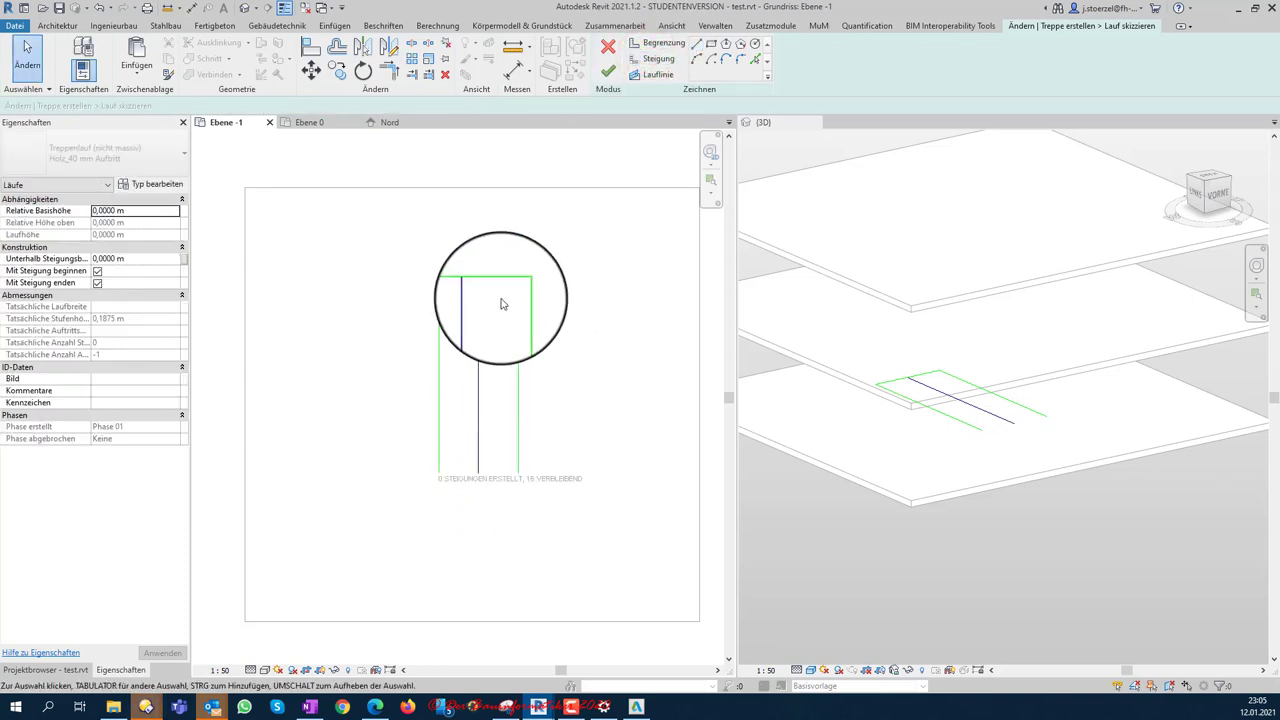
click(494, 285)
key(Delete)
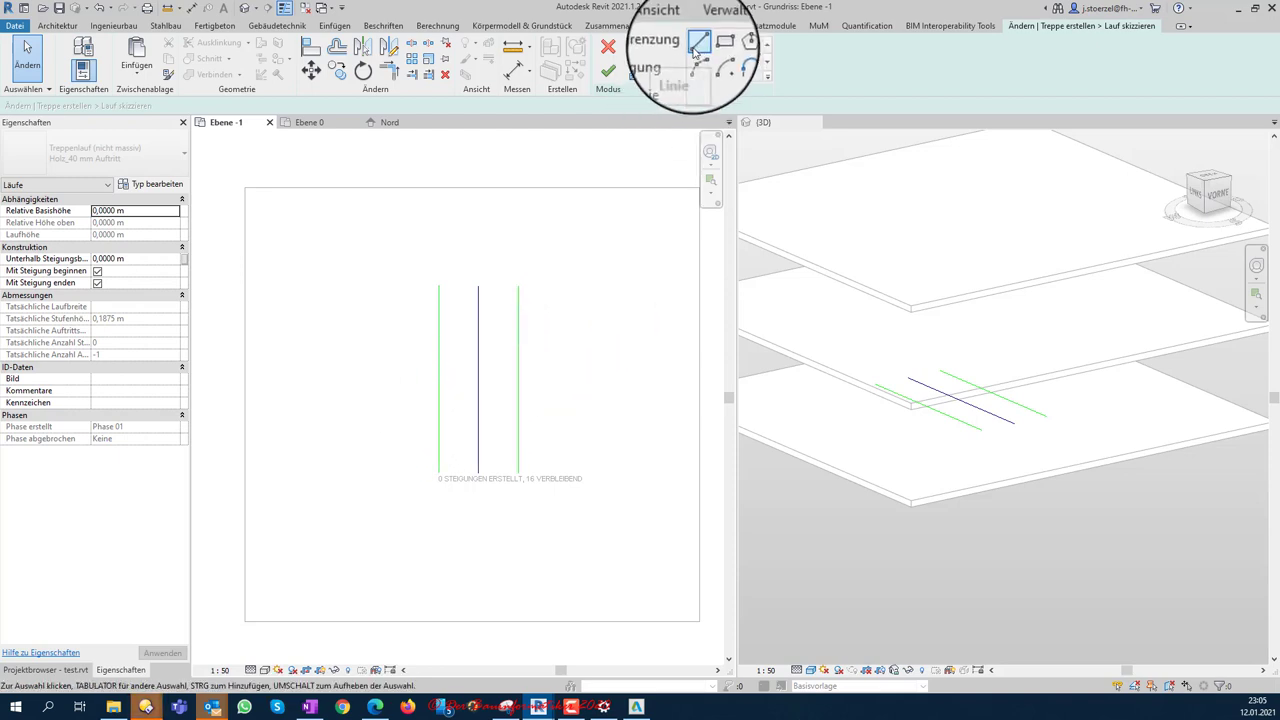
Step: Draw a 2.30 m riser line across the bottom of the run
click(662, 62)
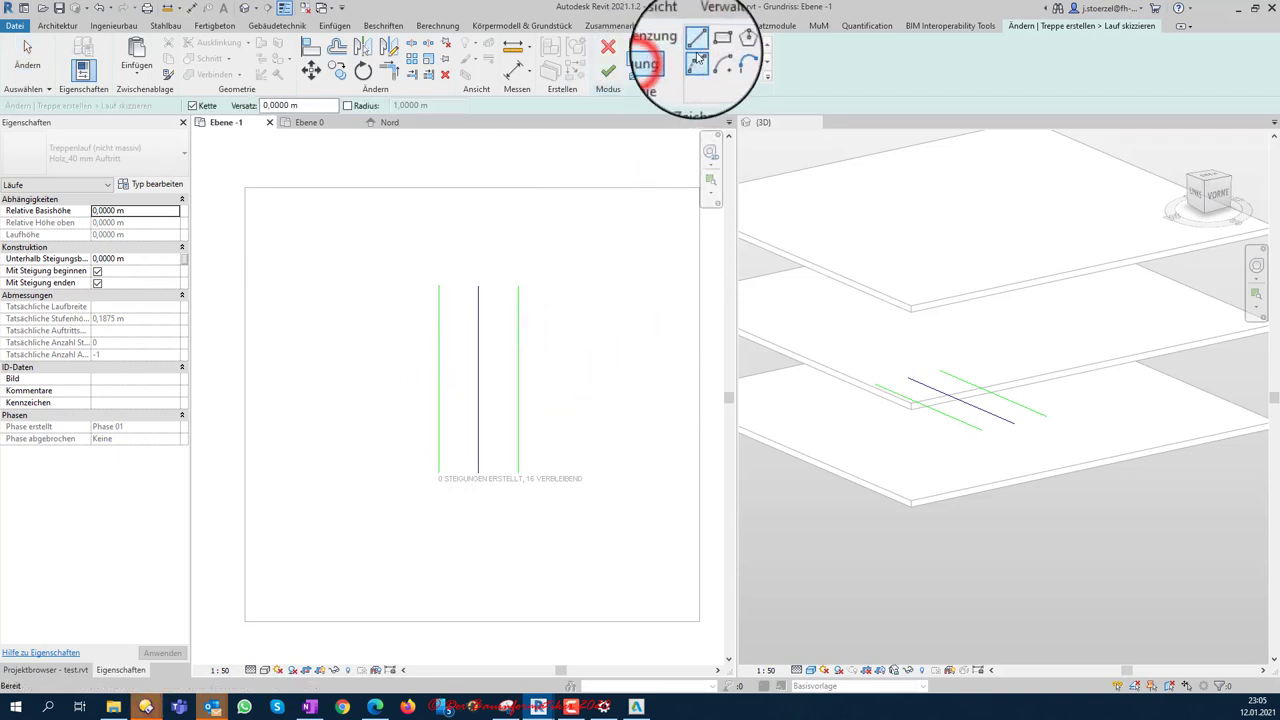
click(697, 45)
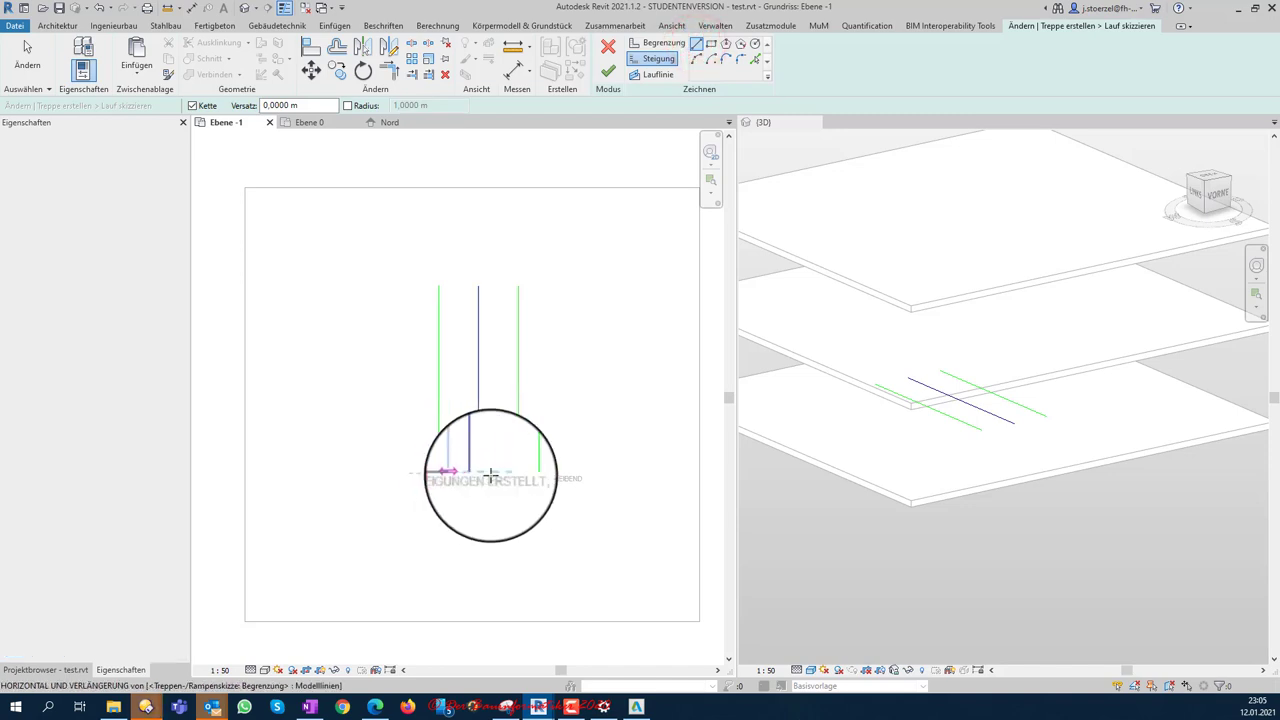
click(440, 472)
click(517, 472)
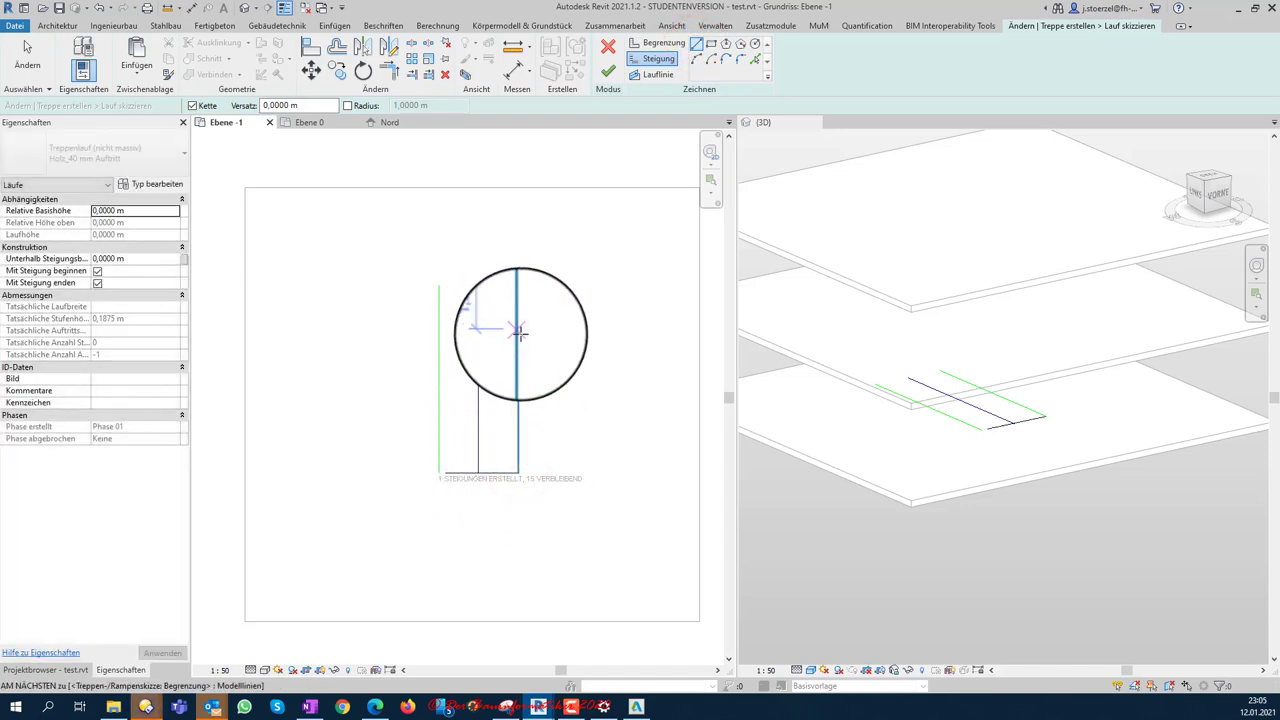
key(Escape)
key(Escape)
Step: Select the bottom riser line and start copying it
scroll(453, 479, up, 2)
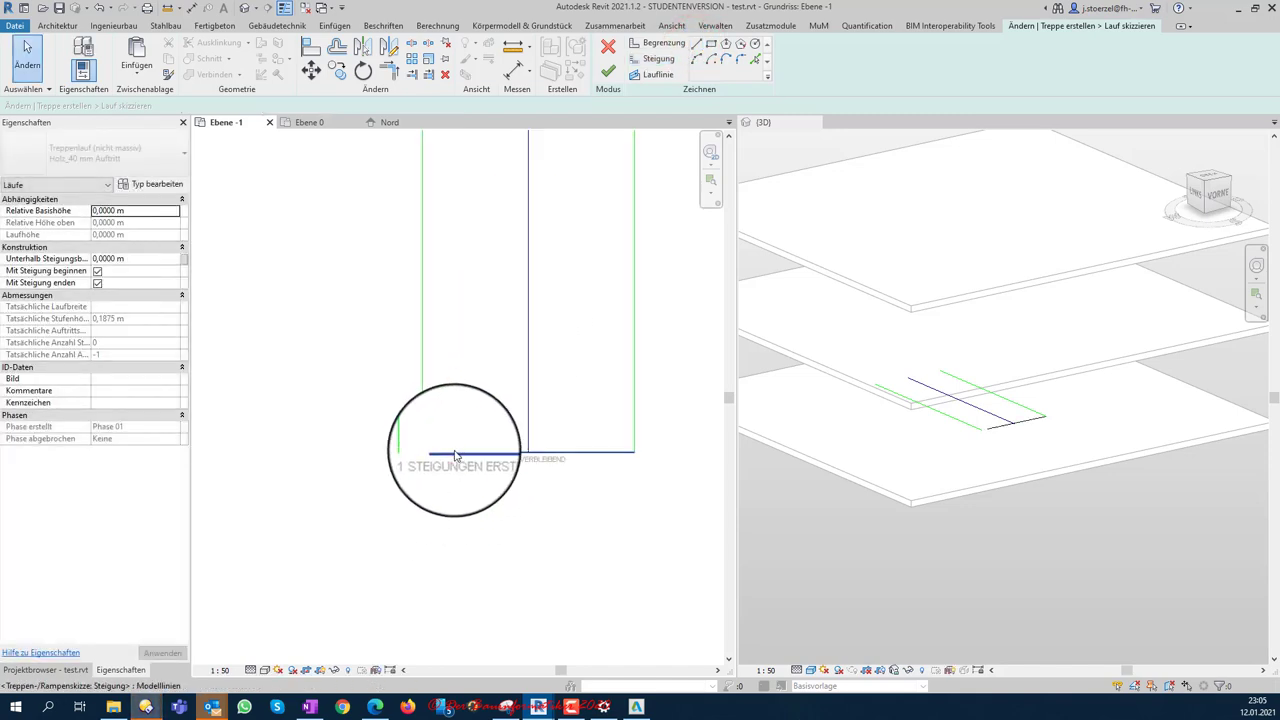
click(440, 455)
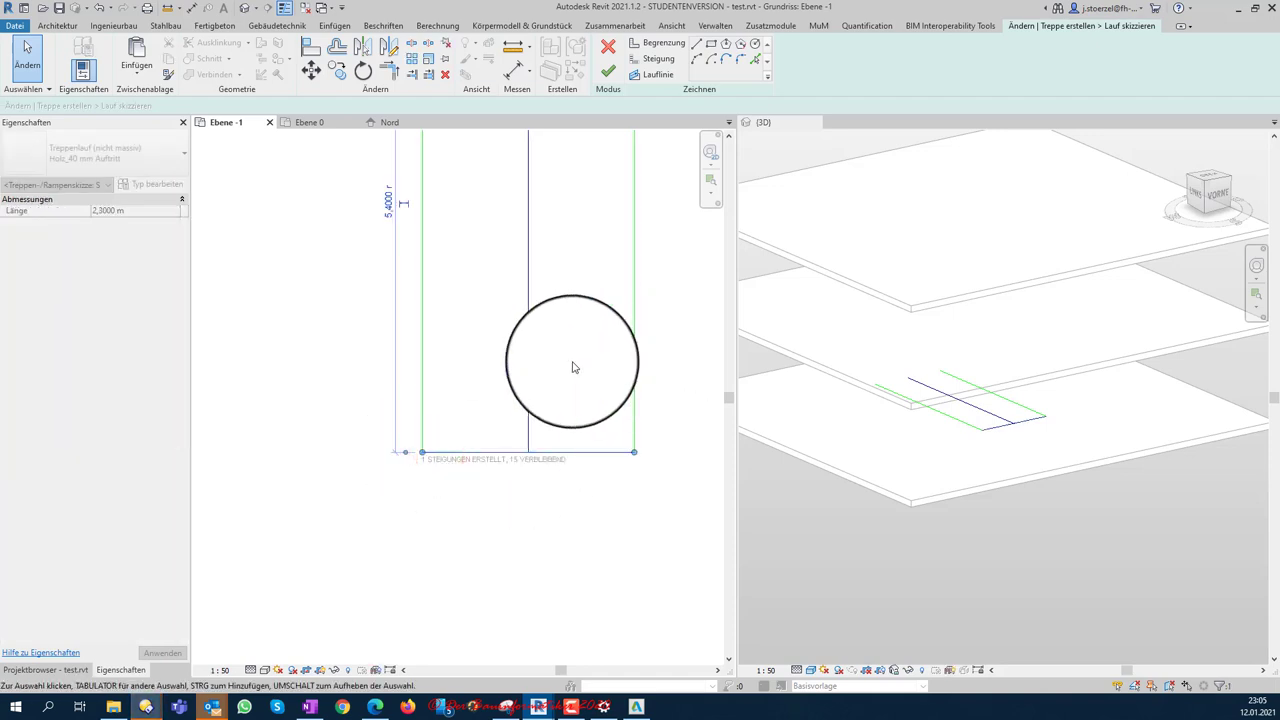
scroll(572, 366, down, 1)
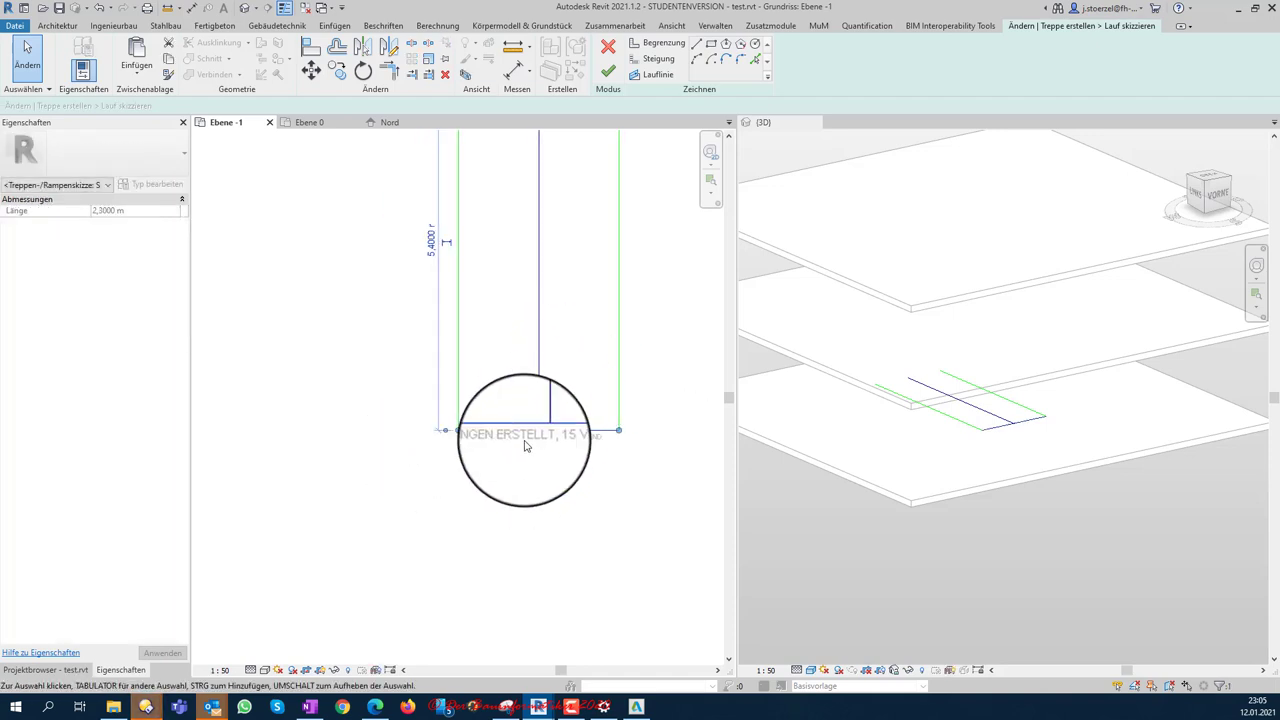
scroll(522, 430, down, 1)
middle_drag(550, 406, 529, 440)
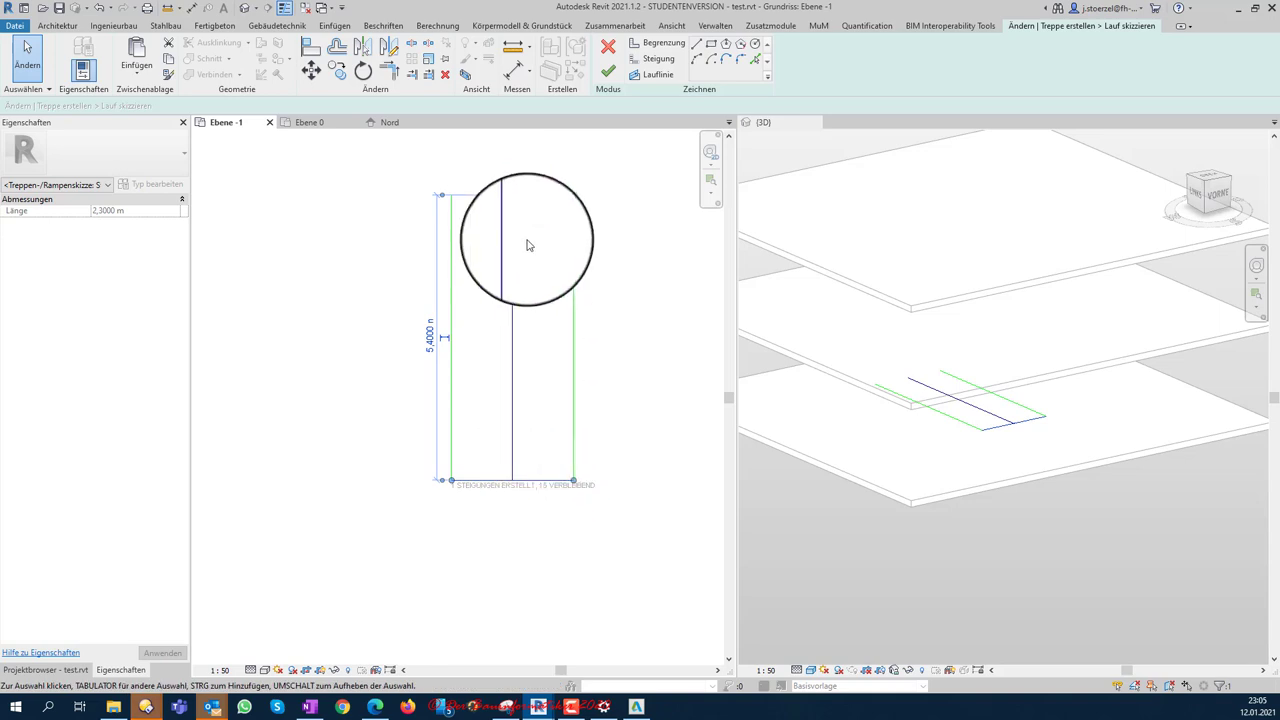
click(529, 243)
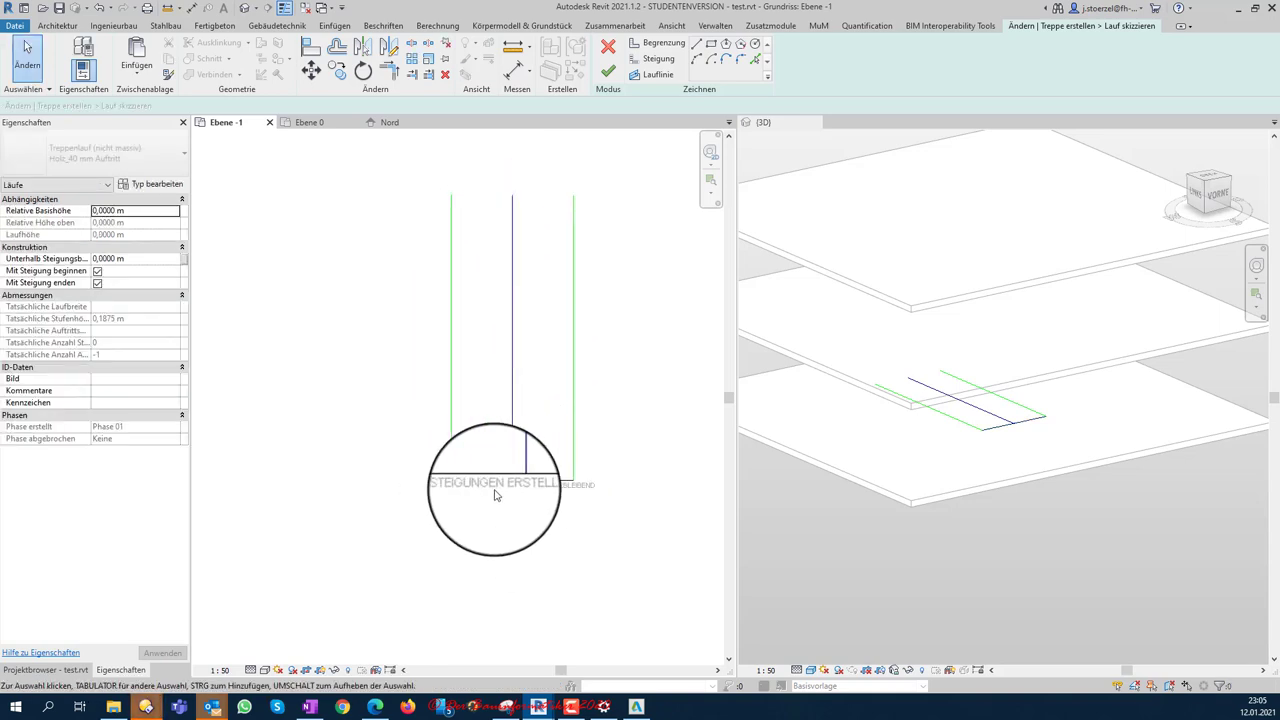
scroll(556, 496, up, 1)
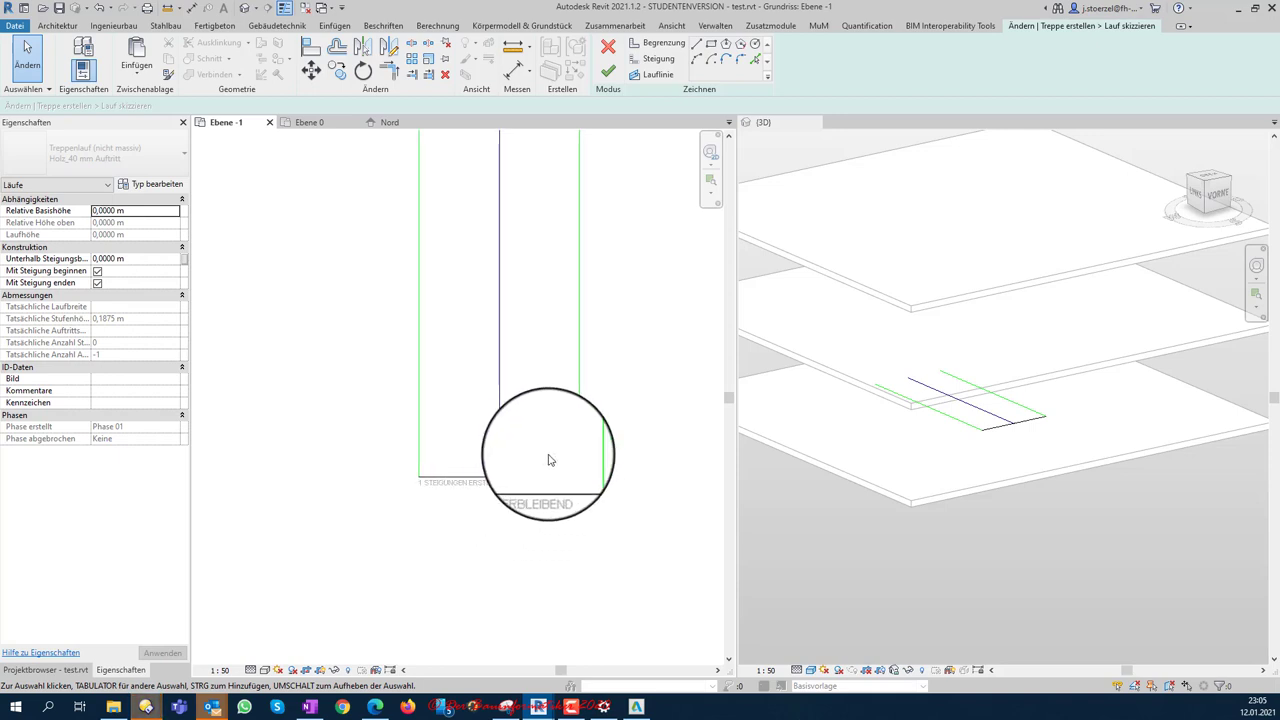
middle_drag(557, 438, 566, 477)
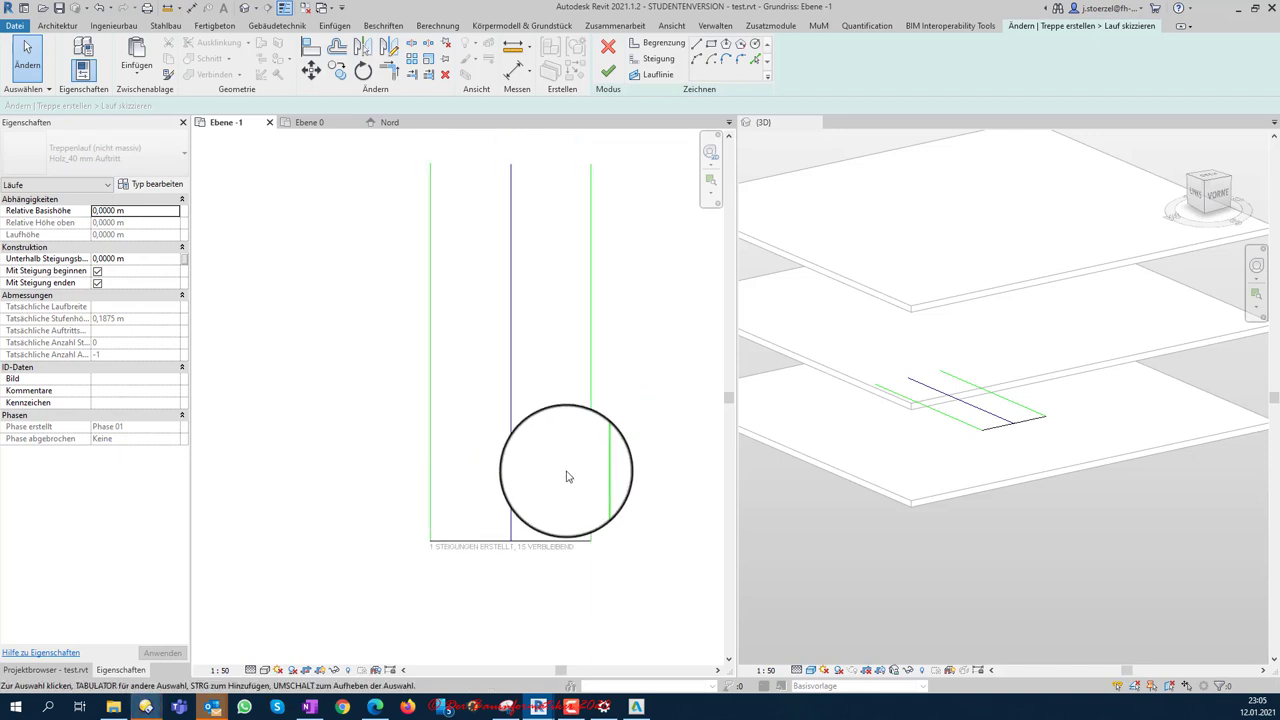
click(524, 548)
click(339, 69)
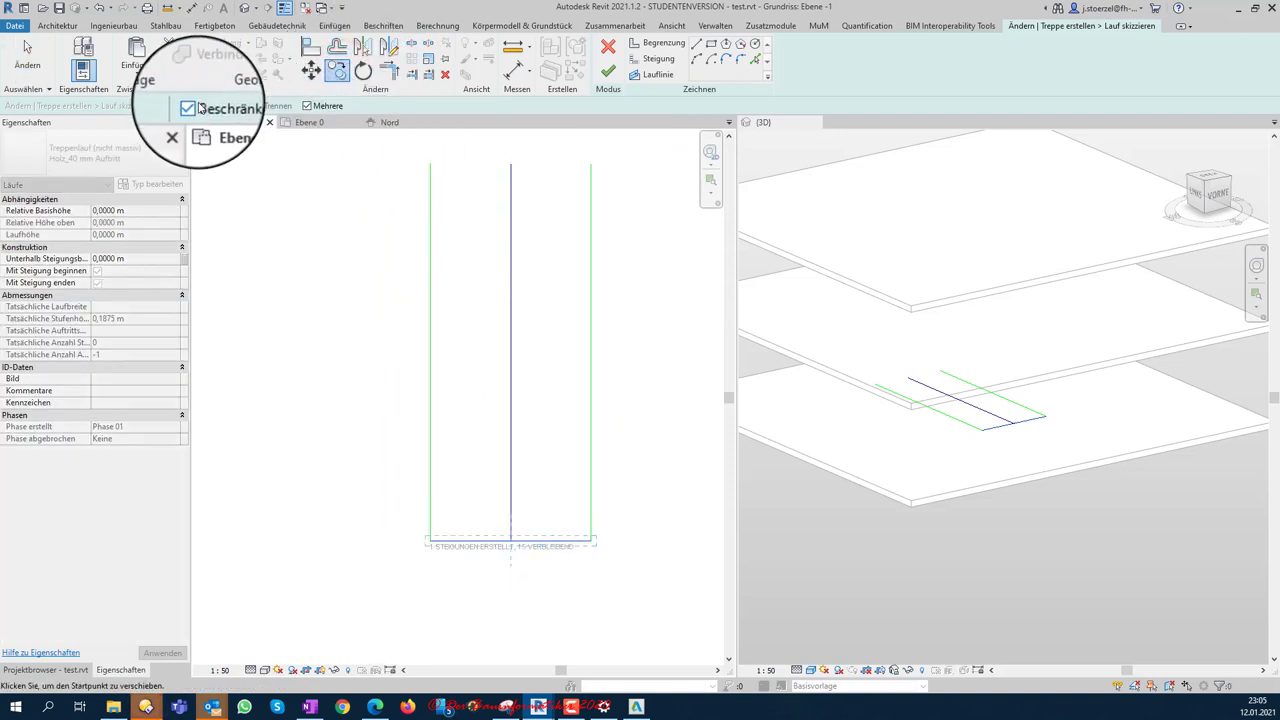
Step: Copy the riser with Multiple enabled, placing copies up the run to the top boundary
click(307, 106)
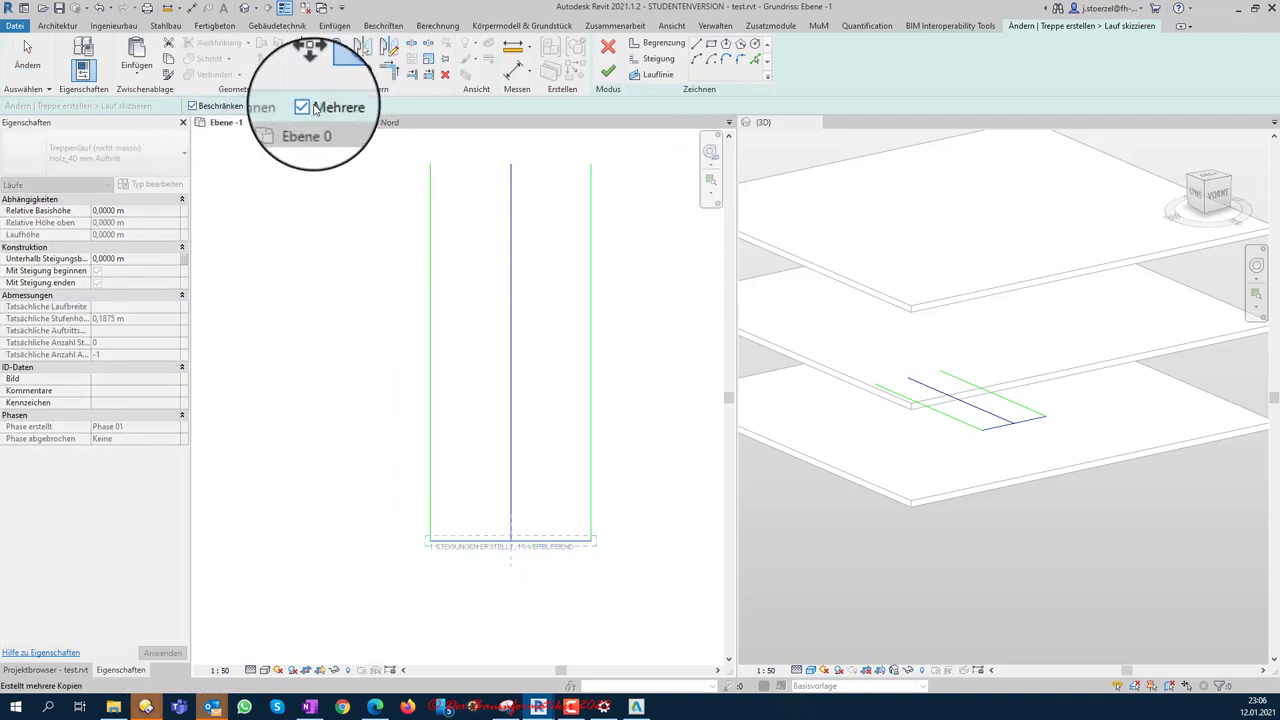
click(591, 535)
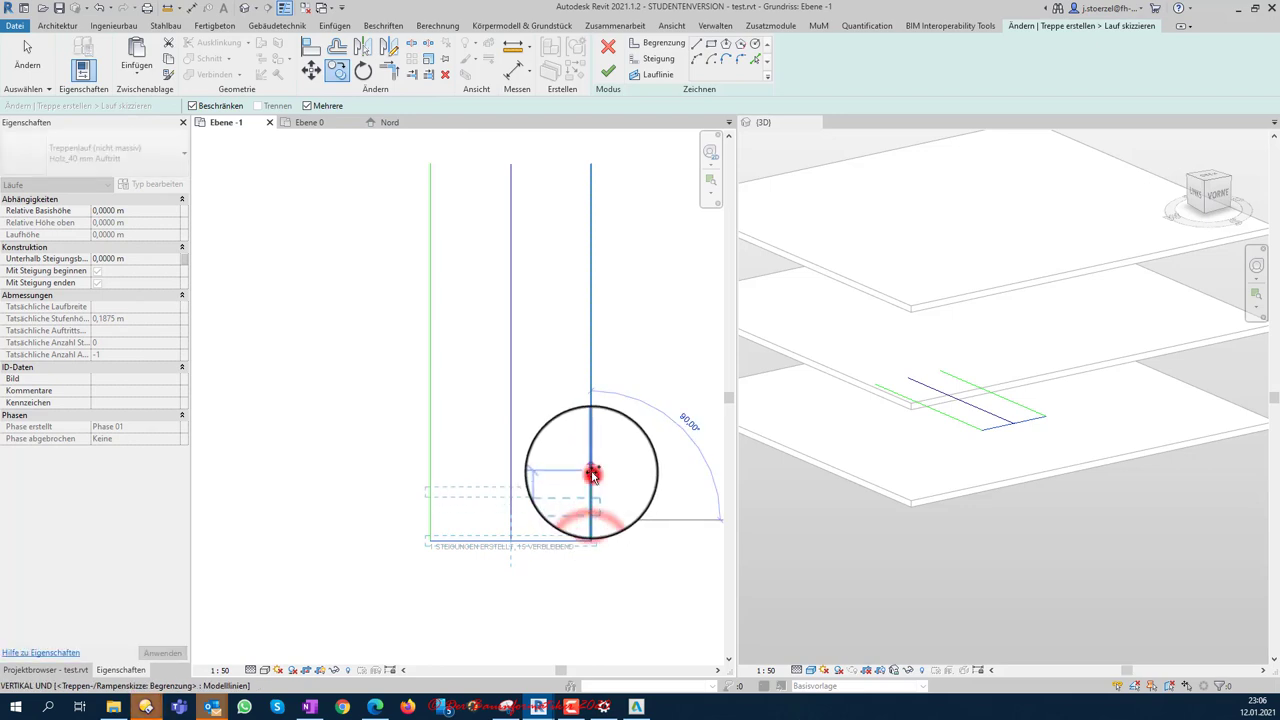
click(592, 468)
click(594, 414)
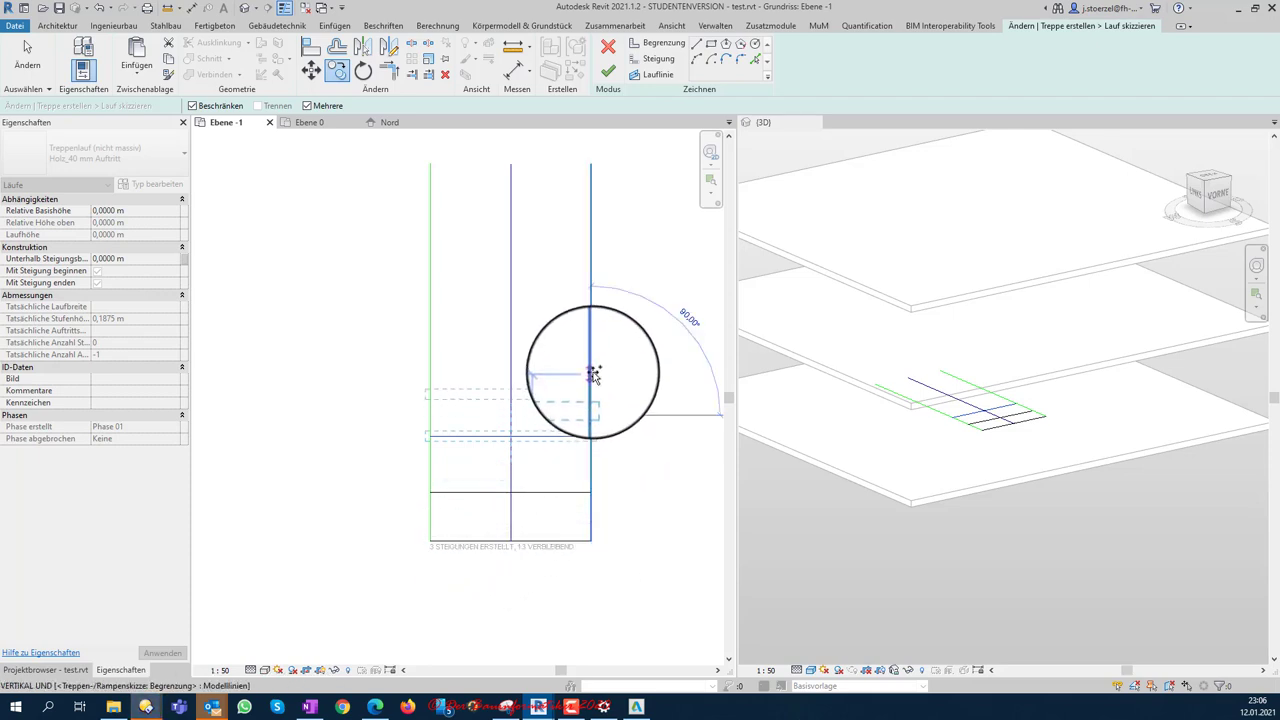
click(594, 378)
click(594, 337)
click(594, 293)
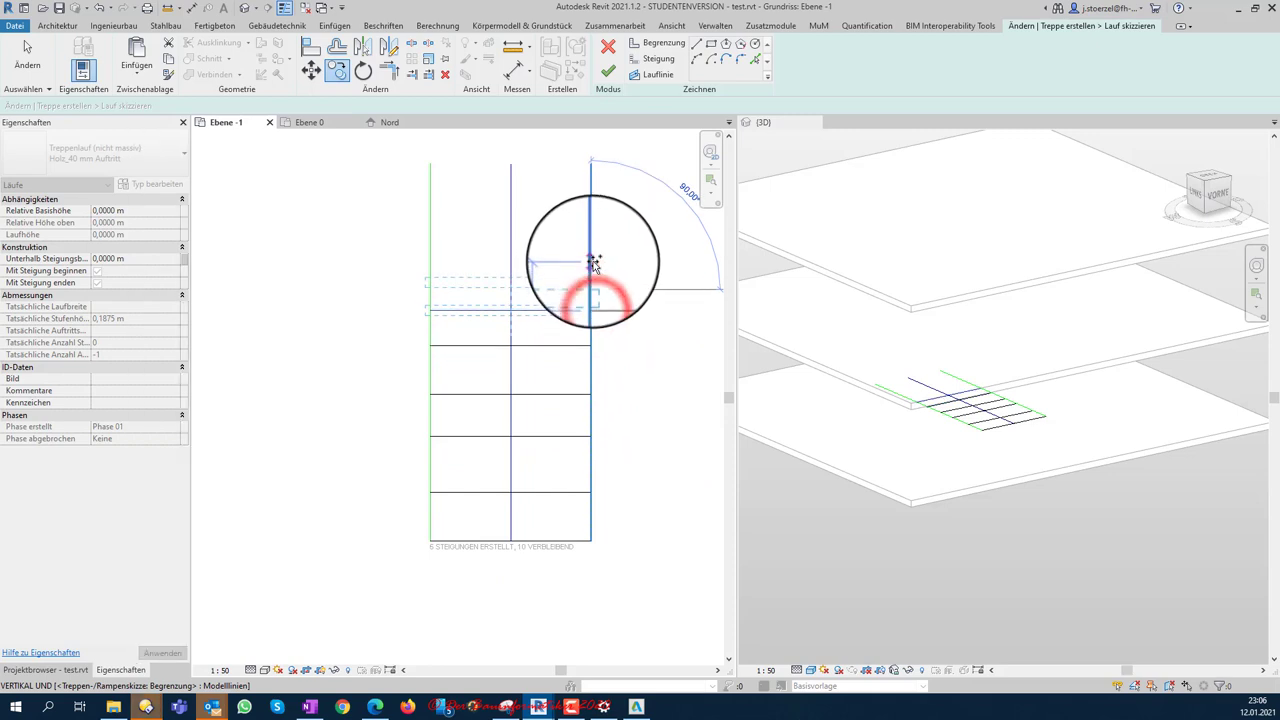
click(592, 255)
click(591, 221)
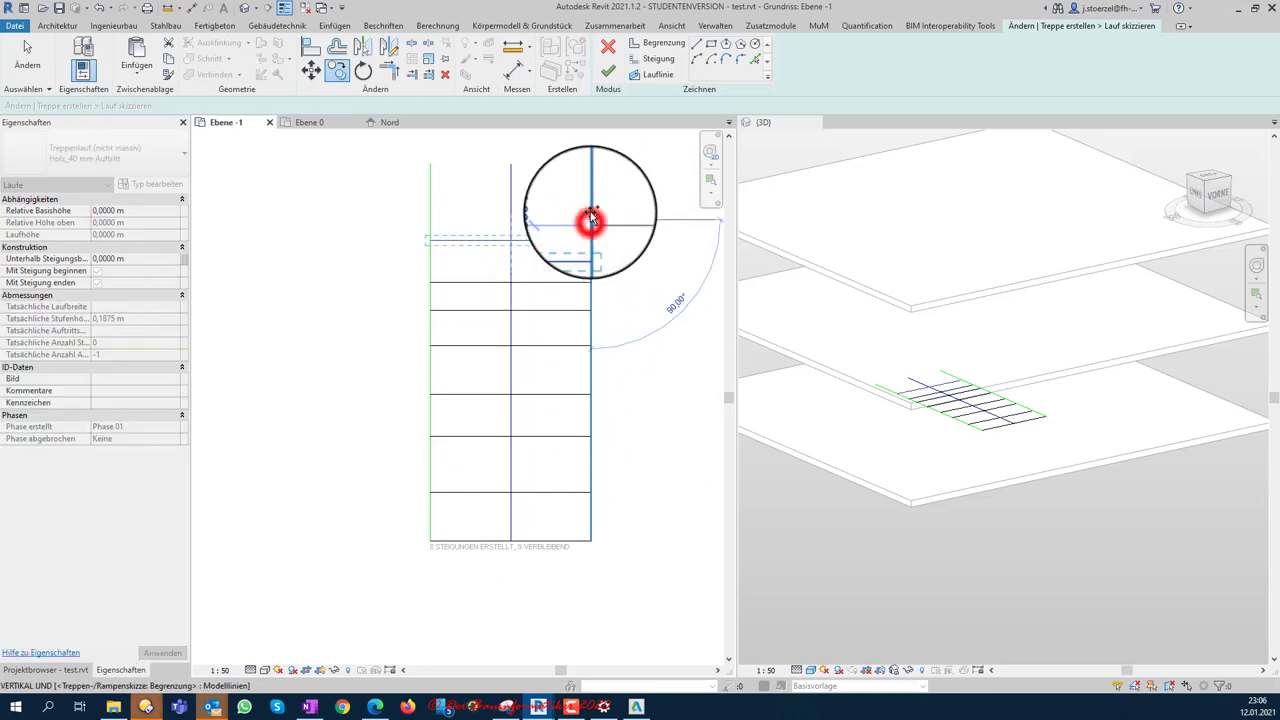
click(591, 166)
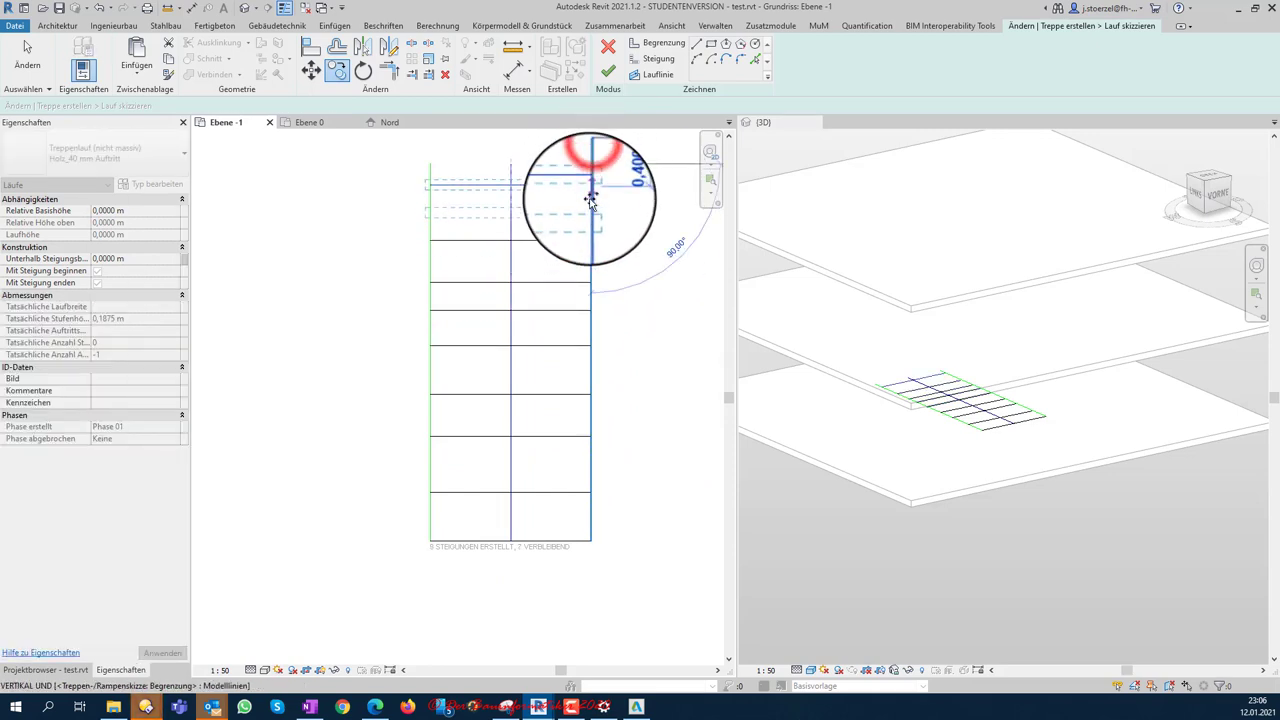
Step: Place further riser copies until 15 risers exist, triggering an overlapping-lines warning
click(589, 203)
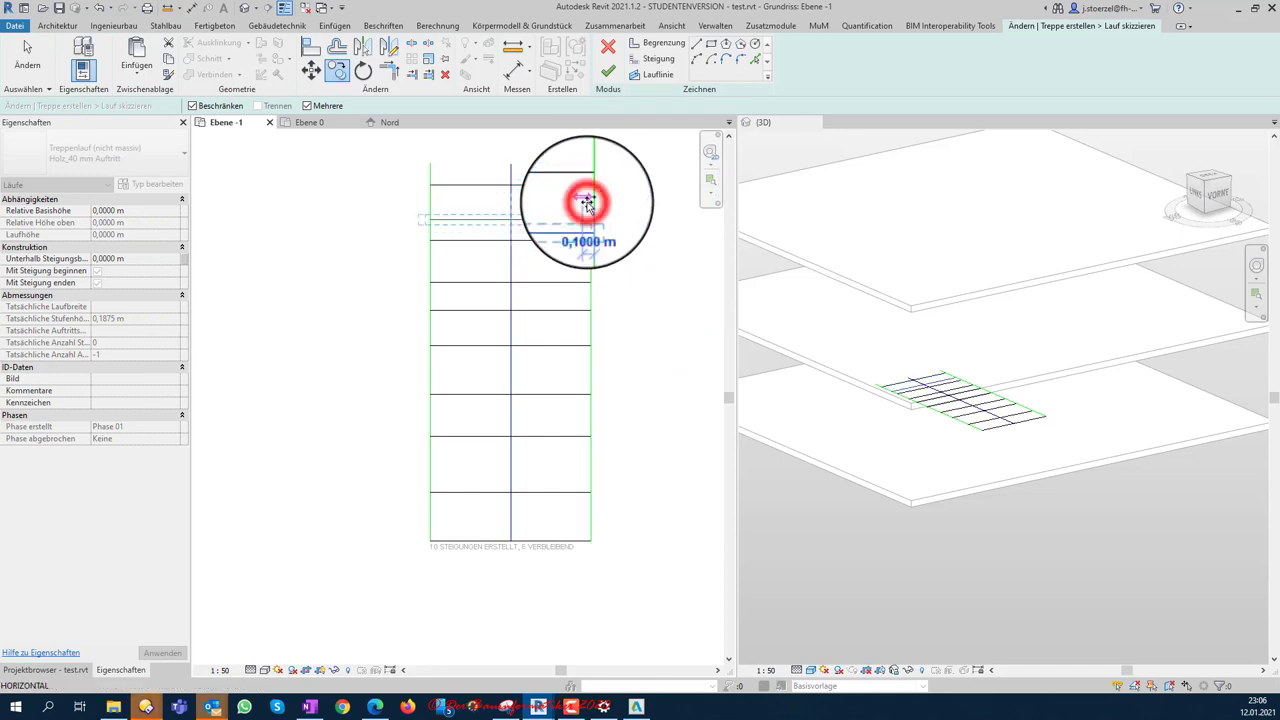
click(588, 357)
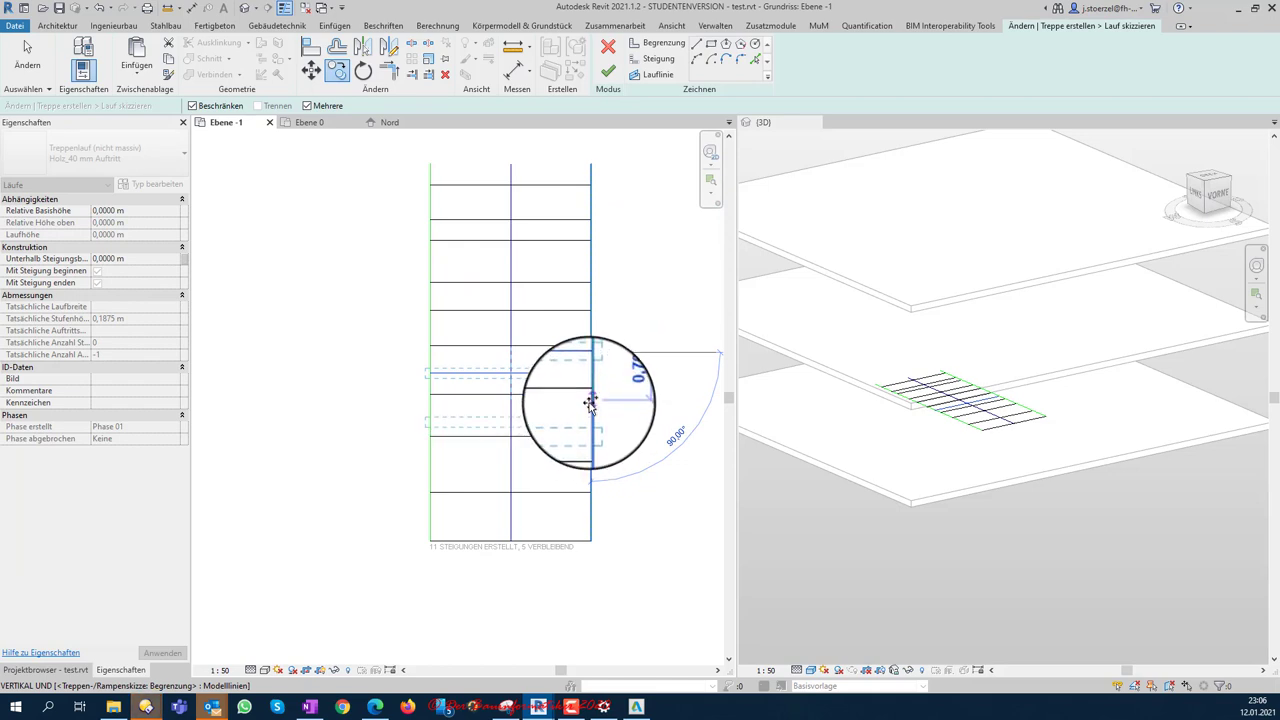
click(590, 402)
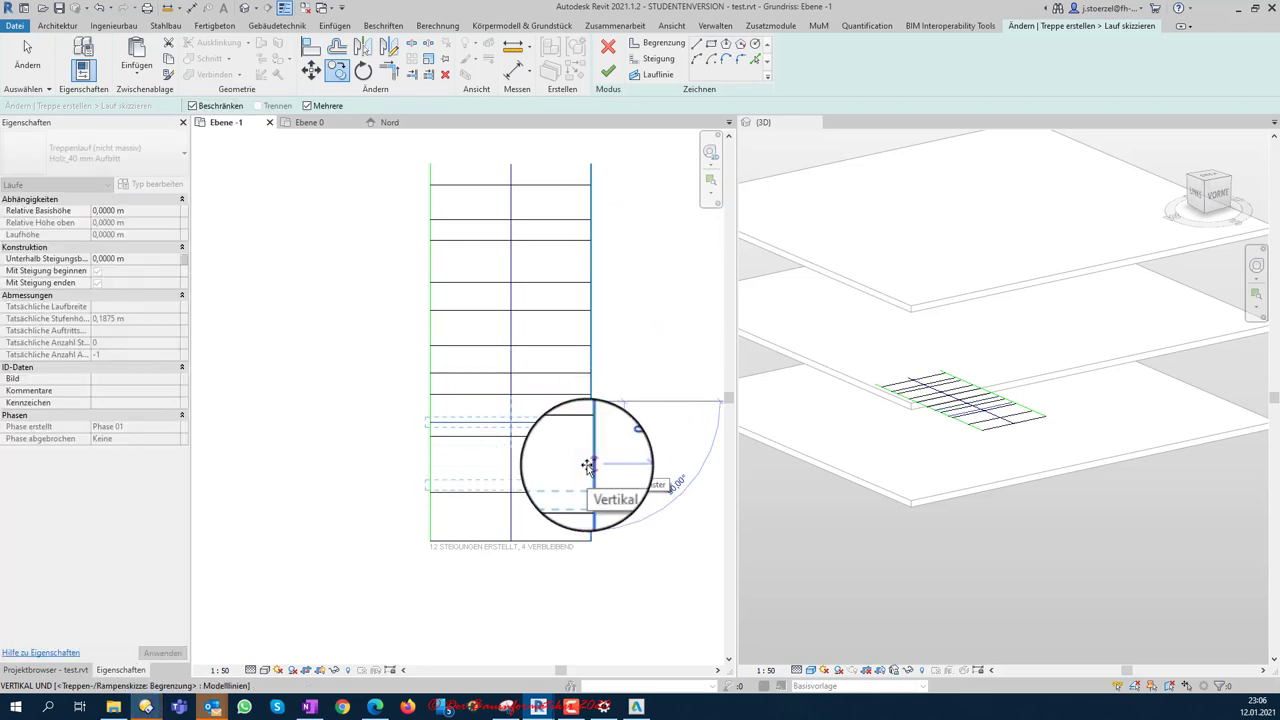
click(589, 465)
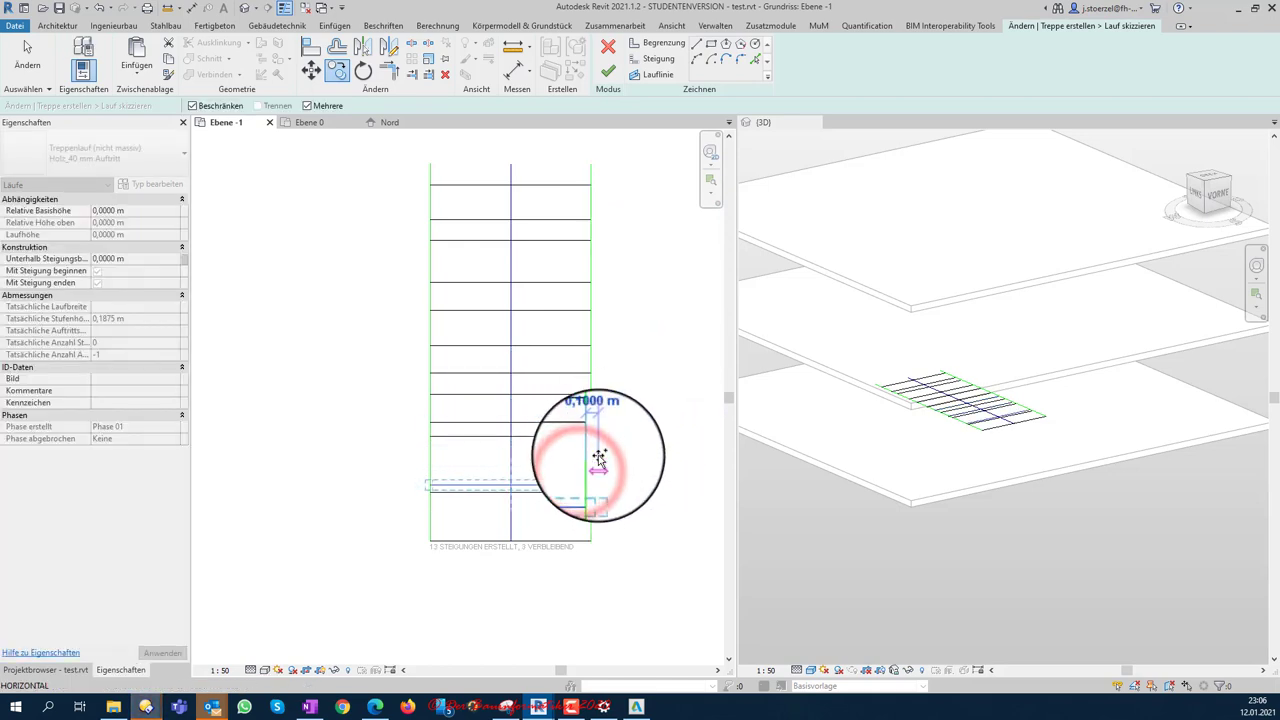
click(589, 256)
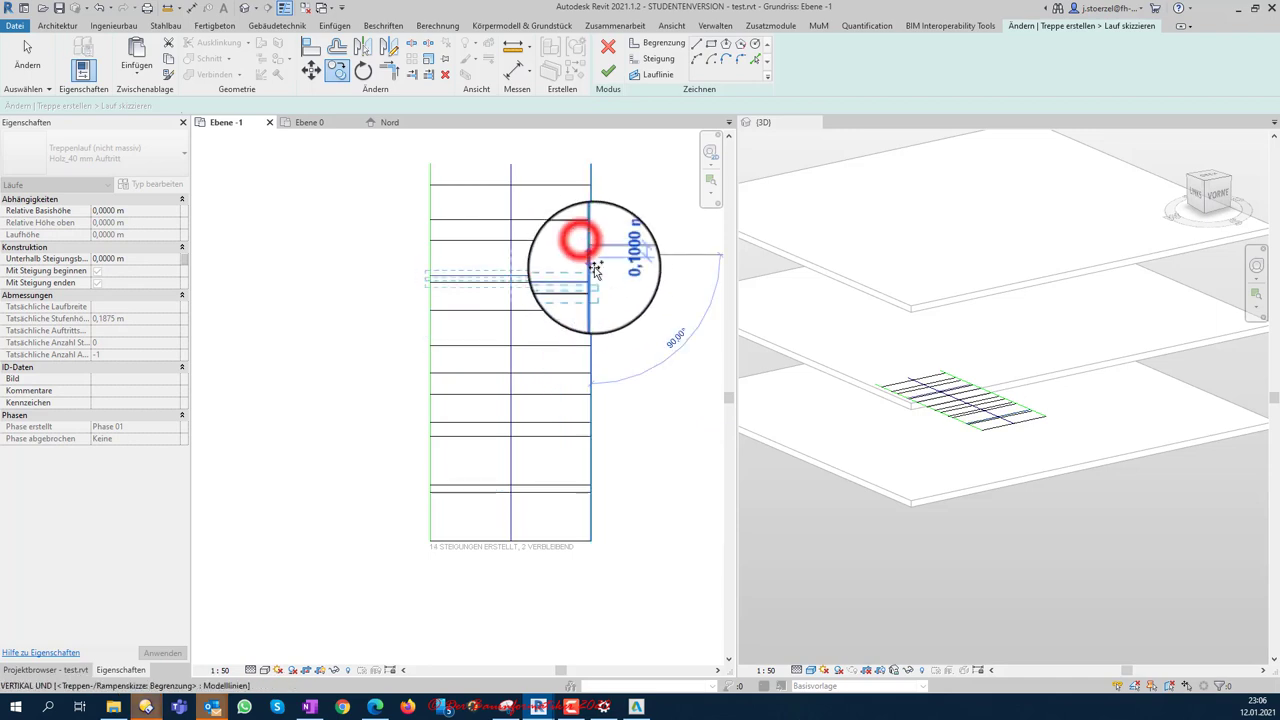
click(588, 203)
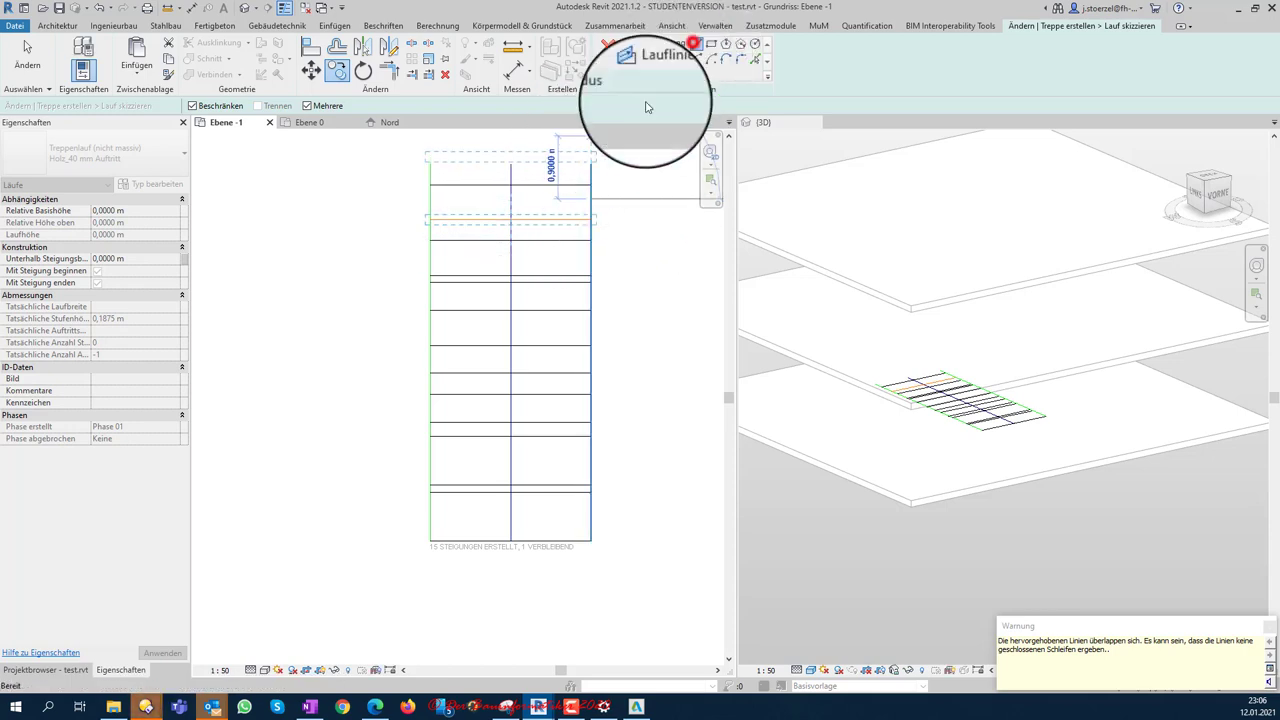
Step: Draw a boundary line closing the top of the stair sketch
click(650, 42)
click(600, 168)
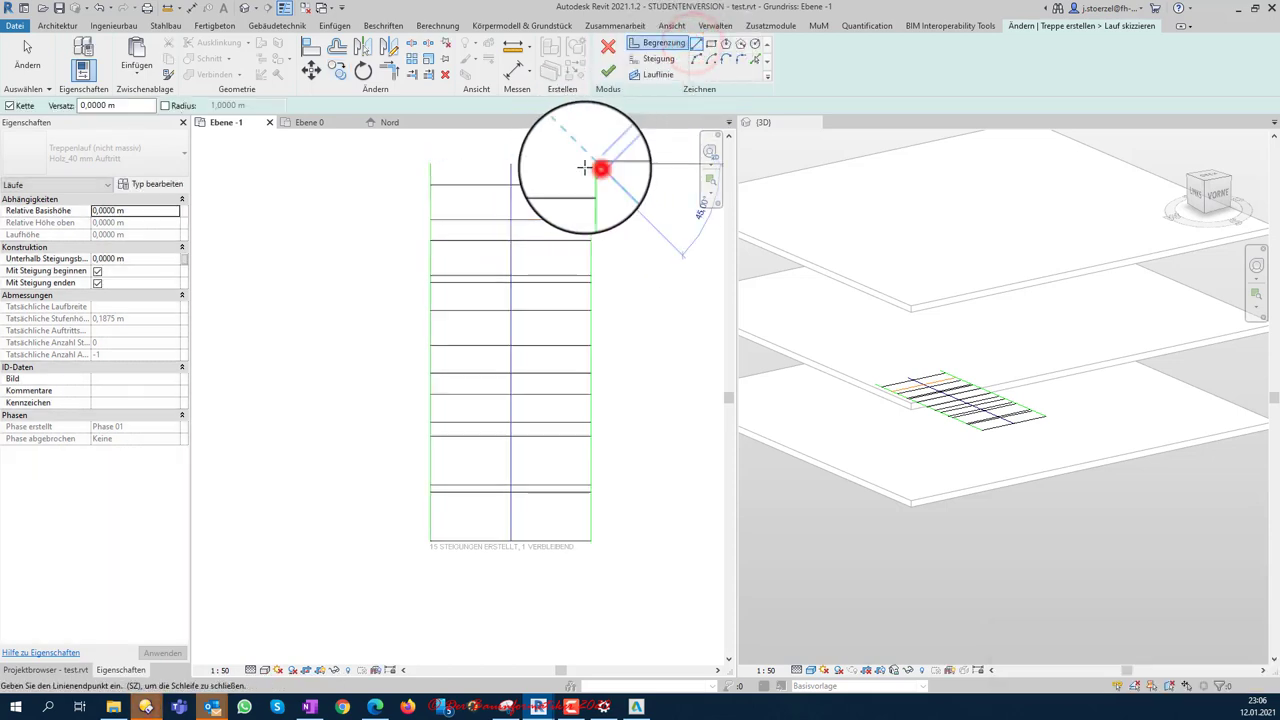
click(430, 163)
click(545, 218)
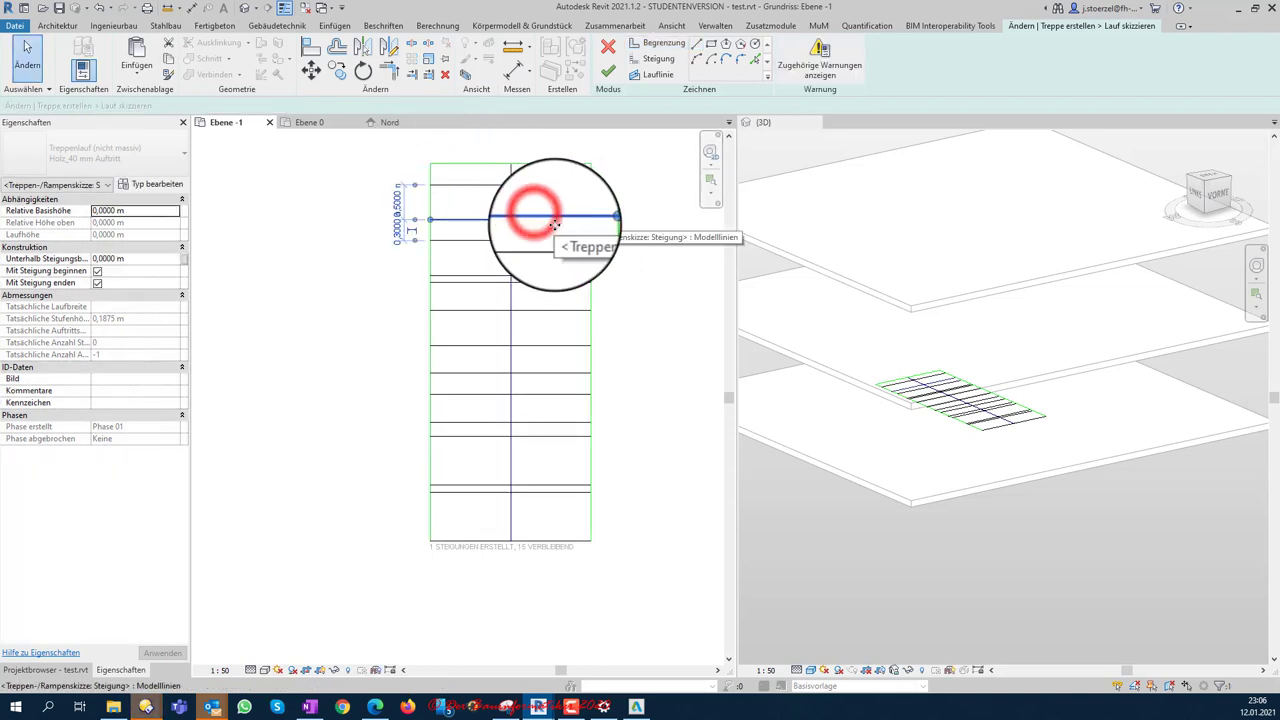
key(Escape)
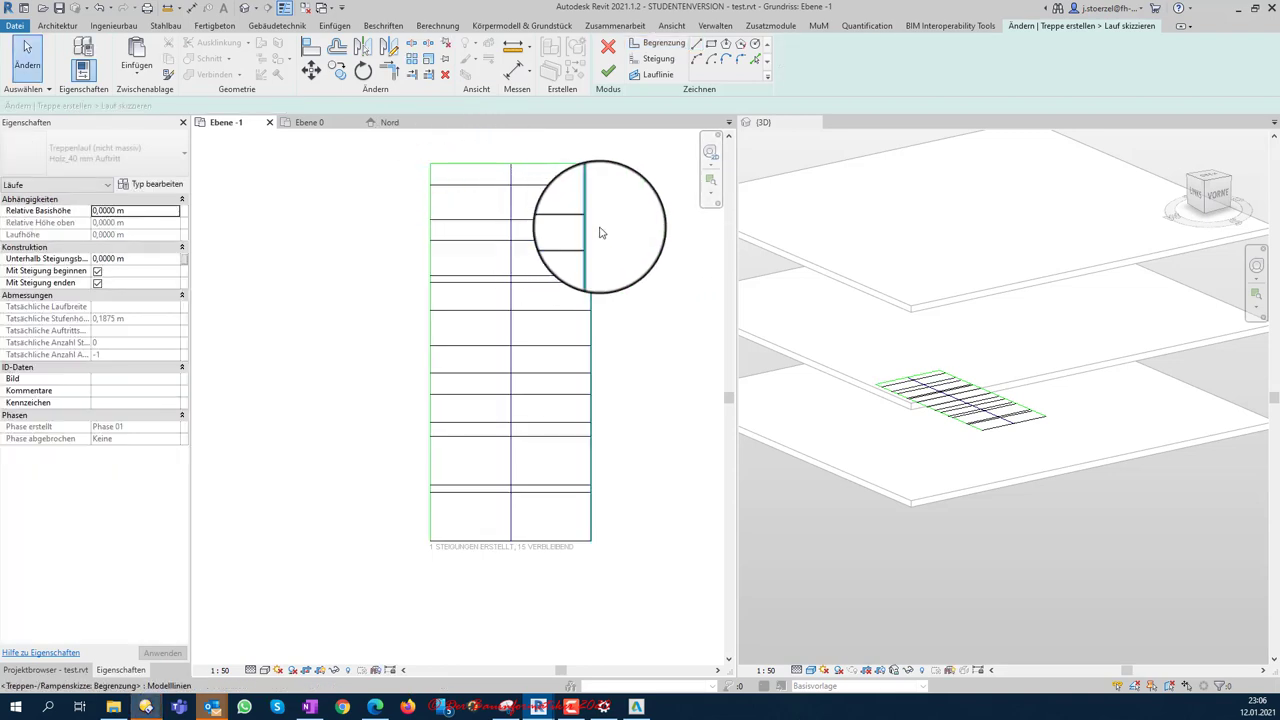
Step: Draw an extra riser line across the run and try finishing the sketch, which reports an invalid sketch
click(697, 43)
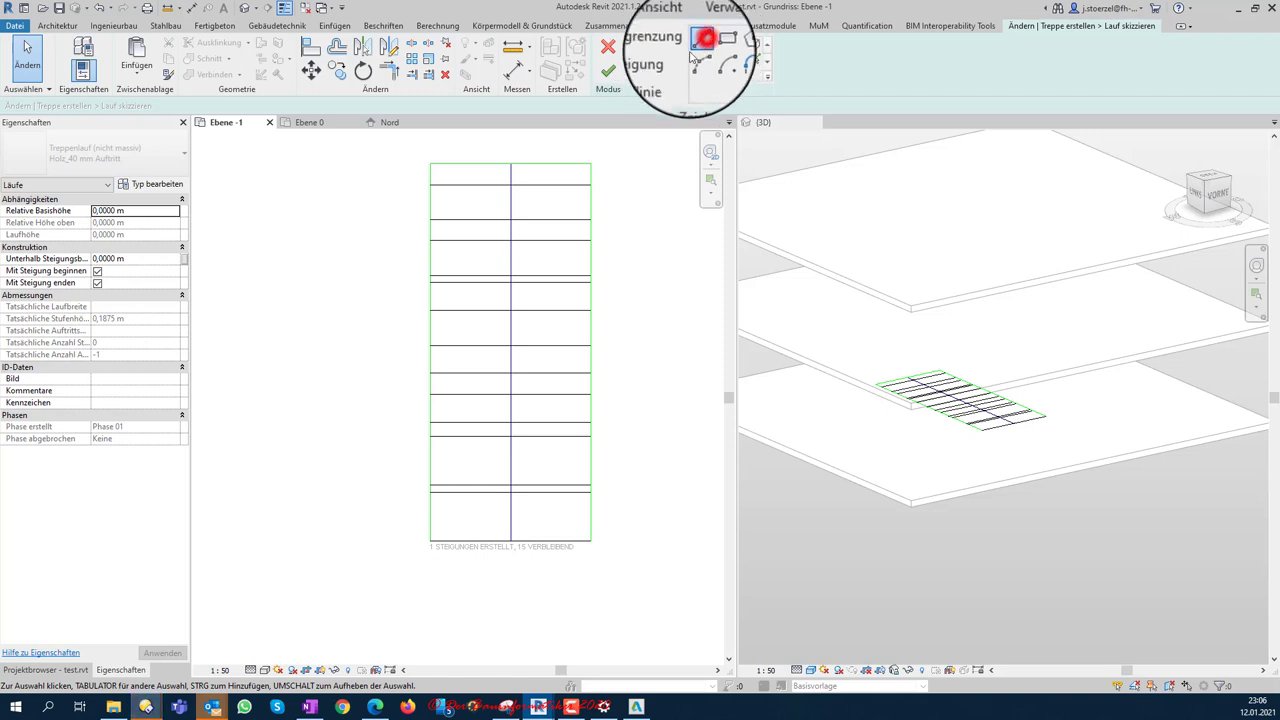
click(590, 331)
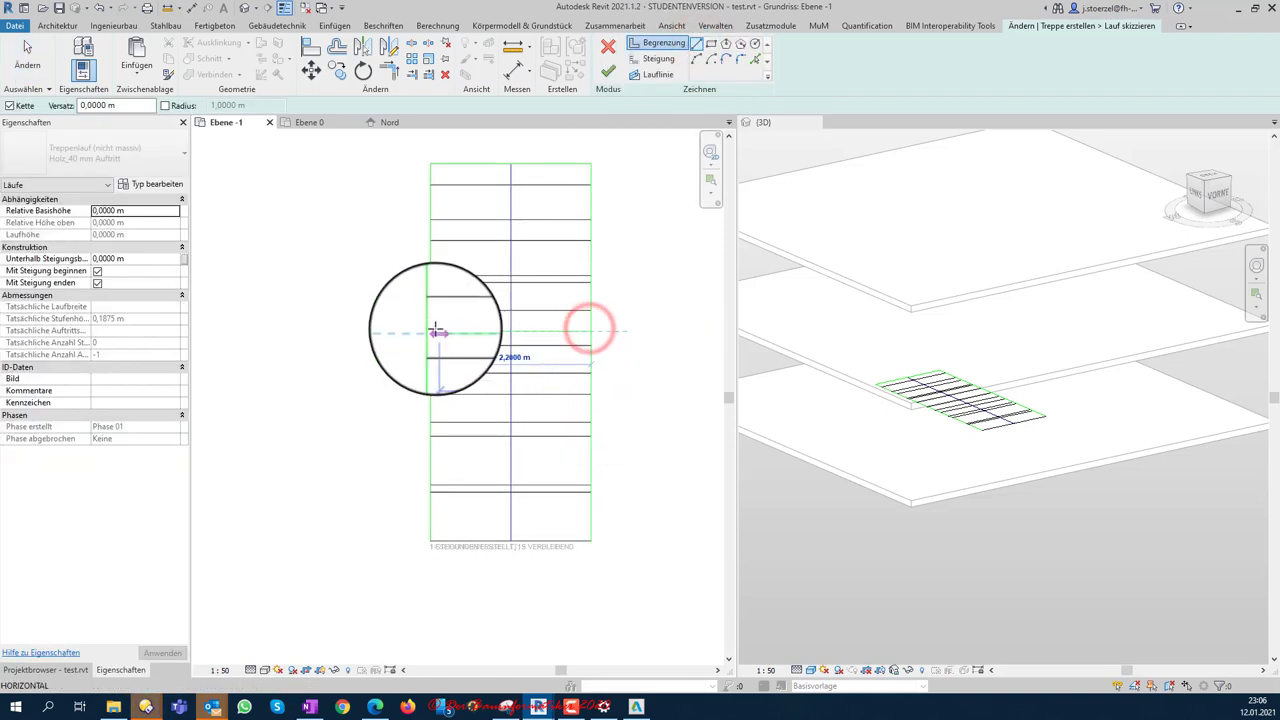
key(Escape)
key(Escape)
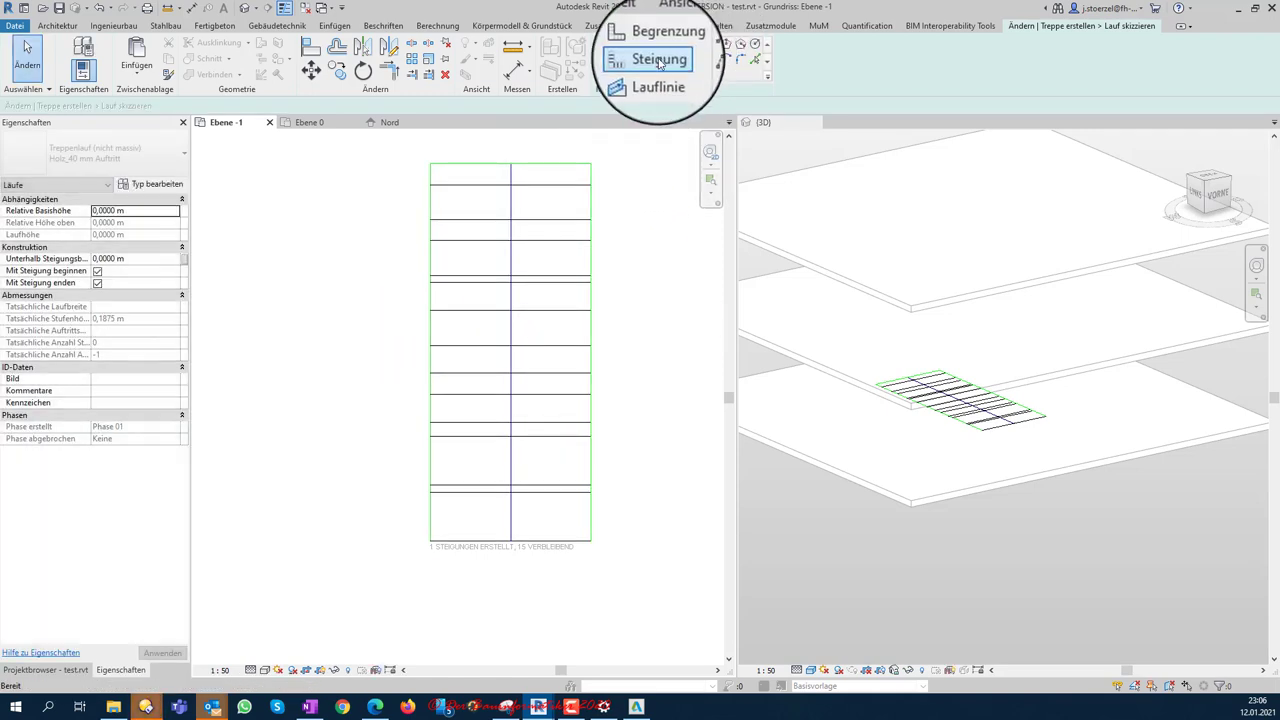
click(660, 60)
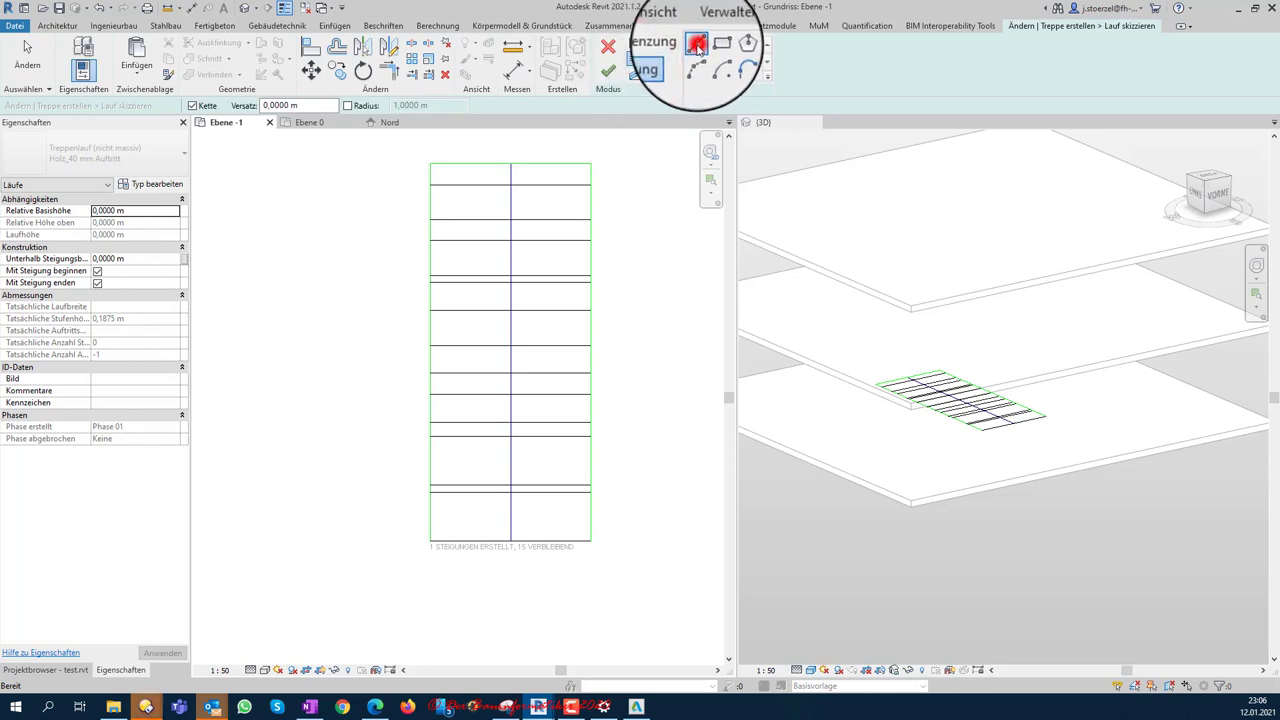
click(591, 323)
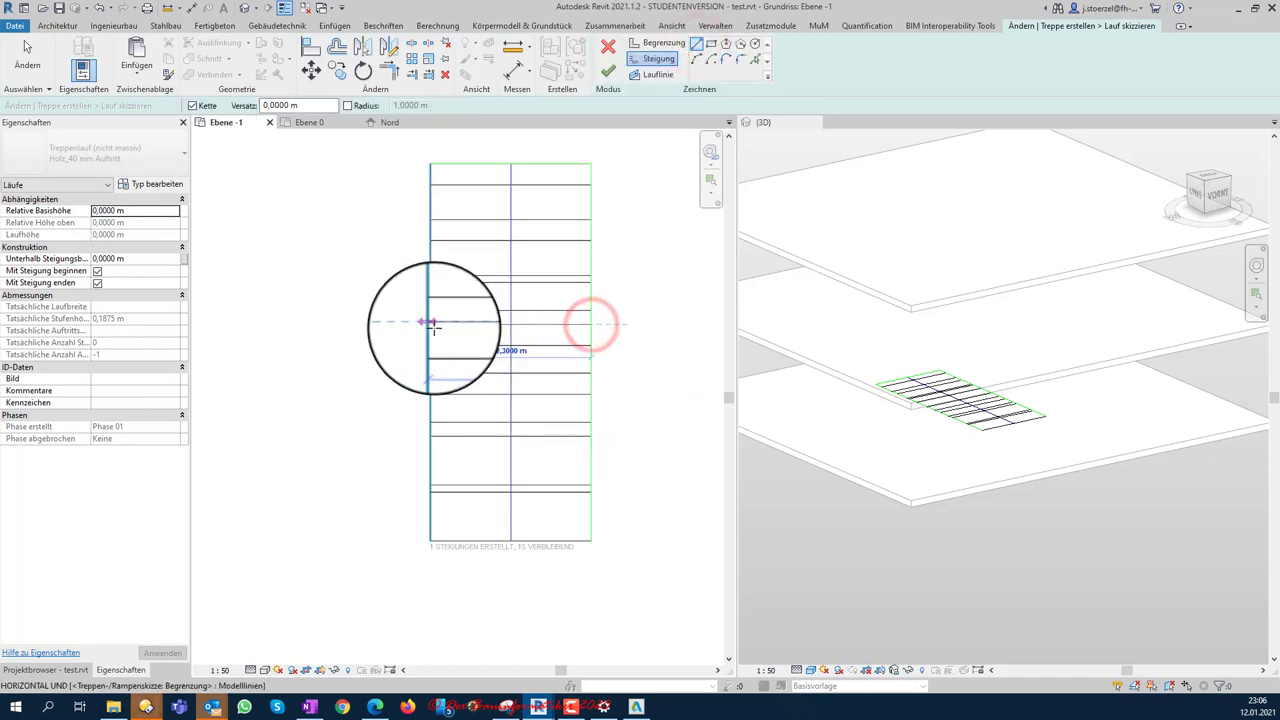
click(431, 323)
key(Escape)
key(Escape)
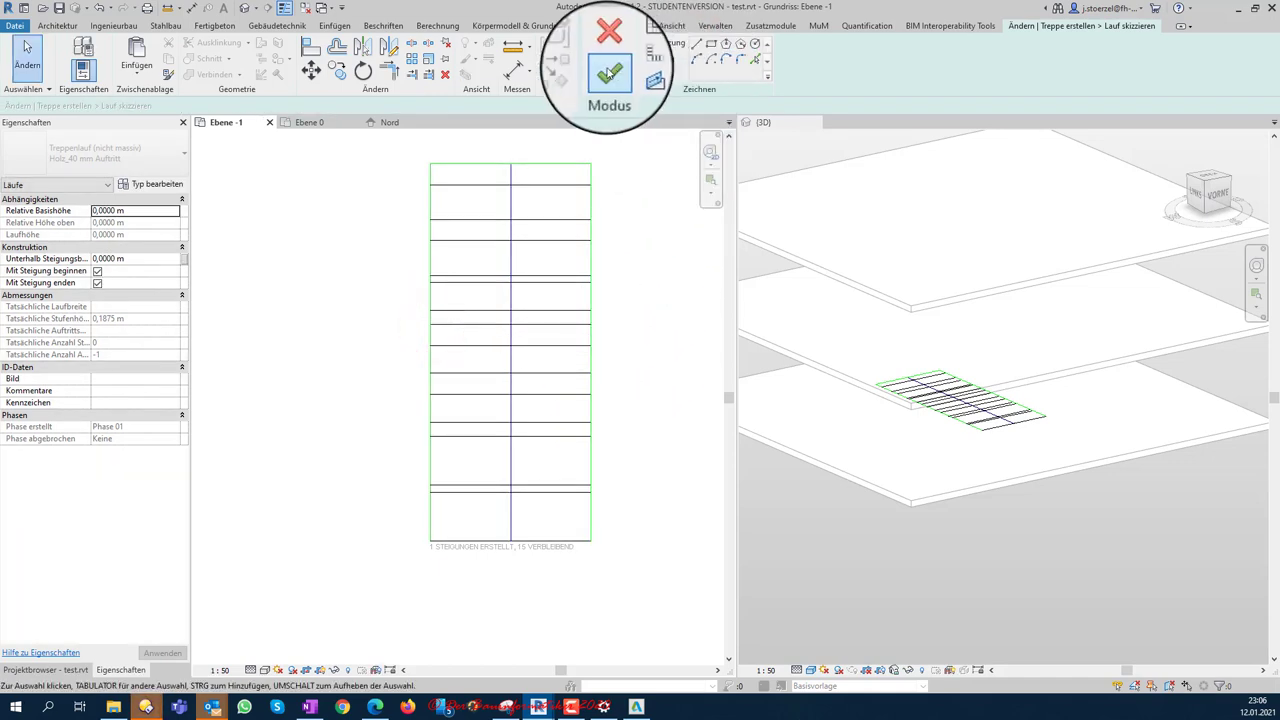
click(608, 72)
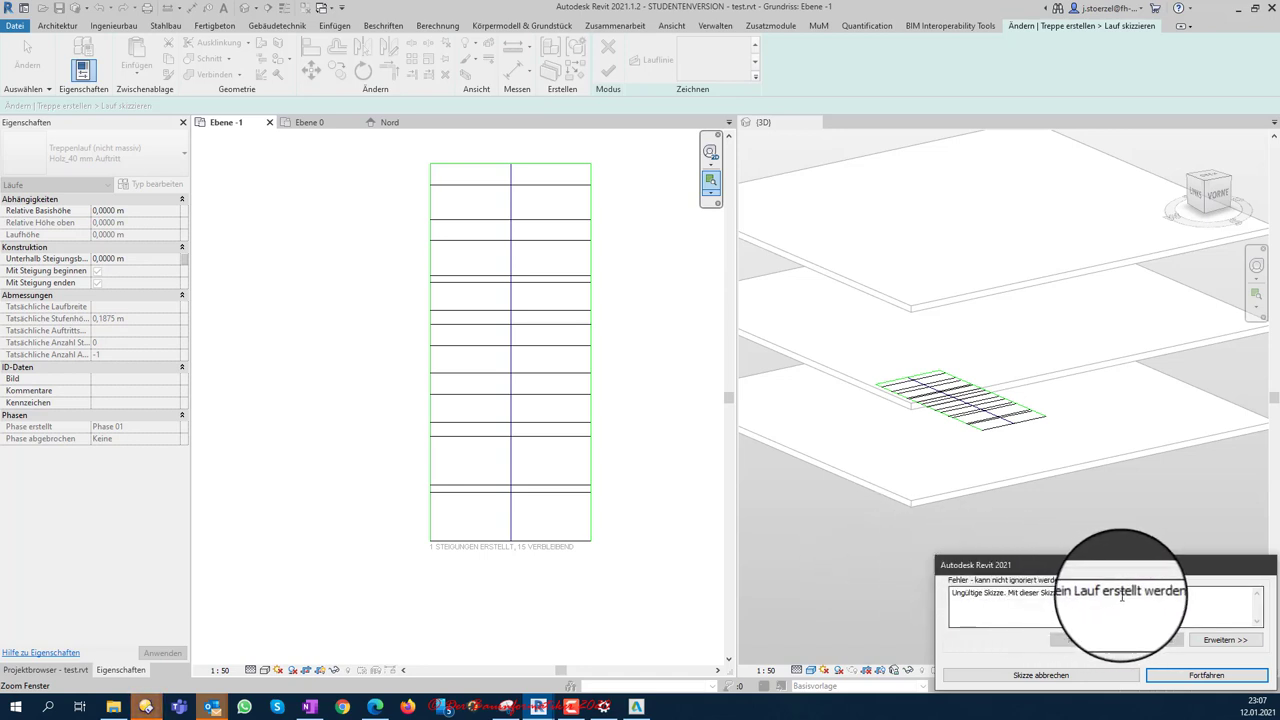
click(1206, 675)
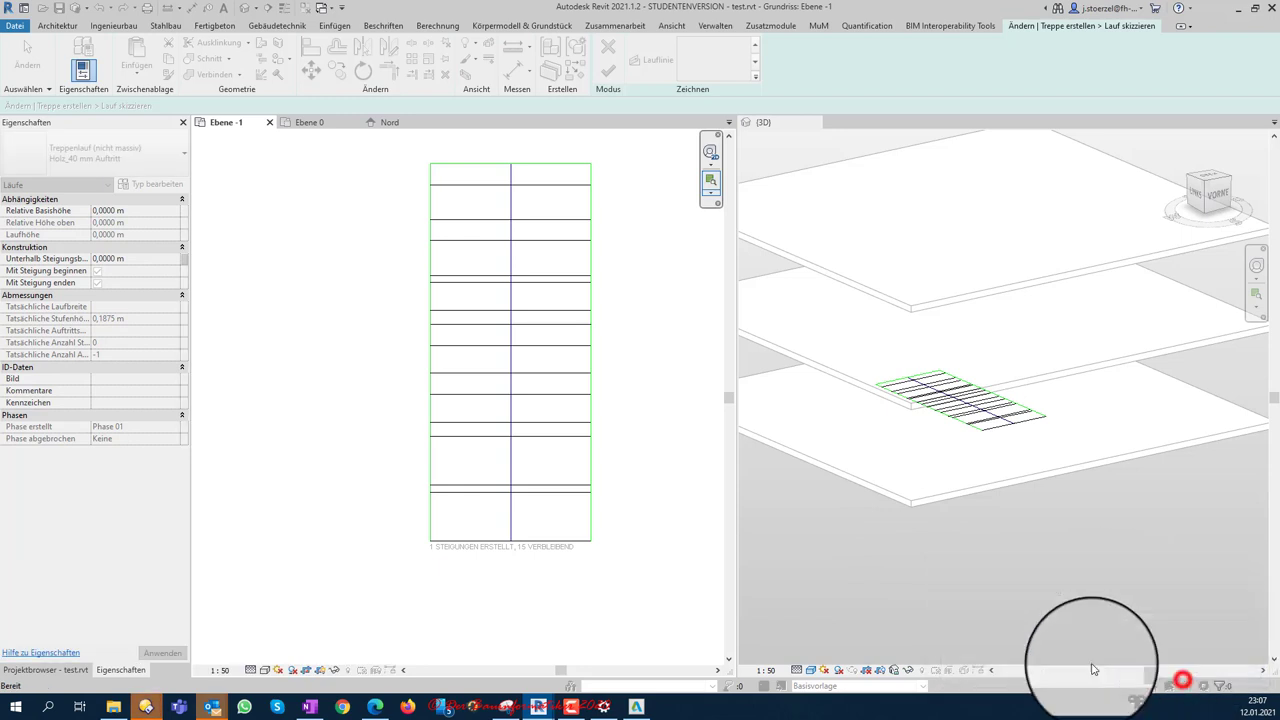
click(510, 326)
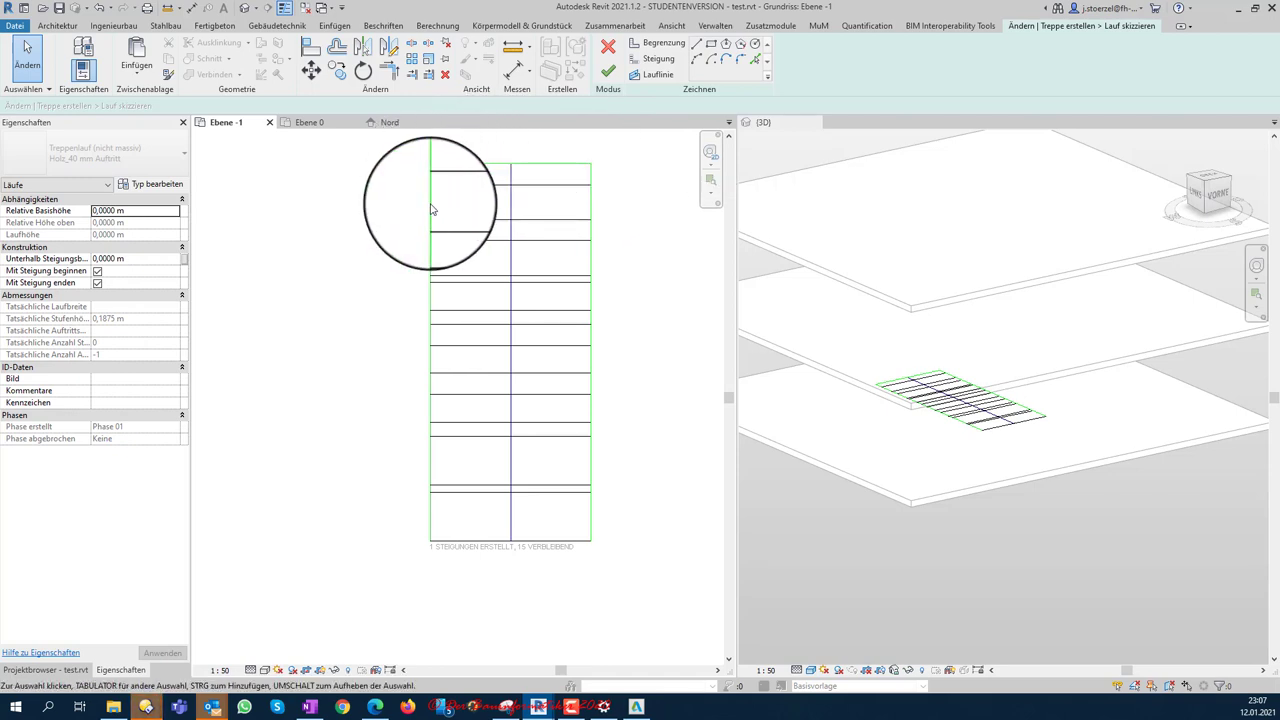
Step: Replace the top boundary line with a riser line and finish the sketch, creating the 16-riser, 3,0000 m run
click(564, 167)
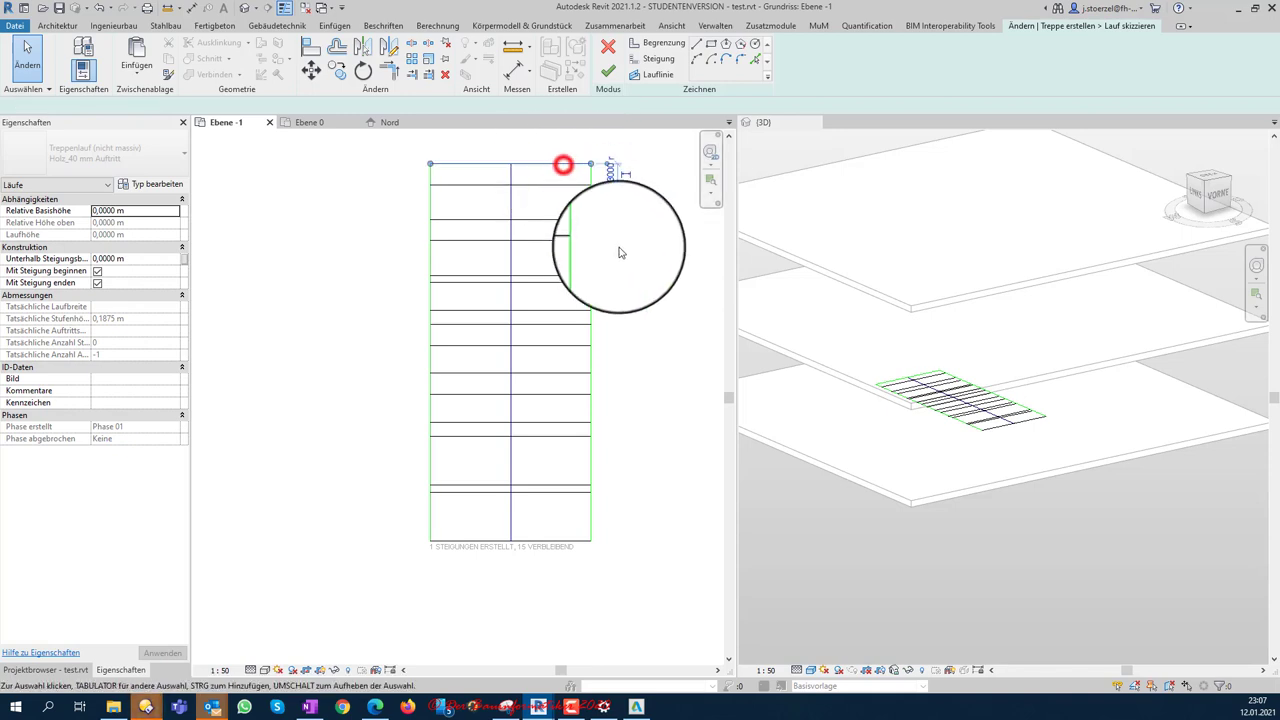
key(Delete)
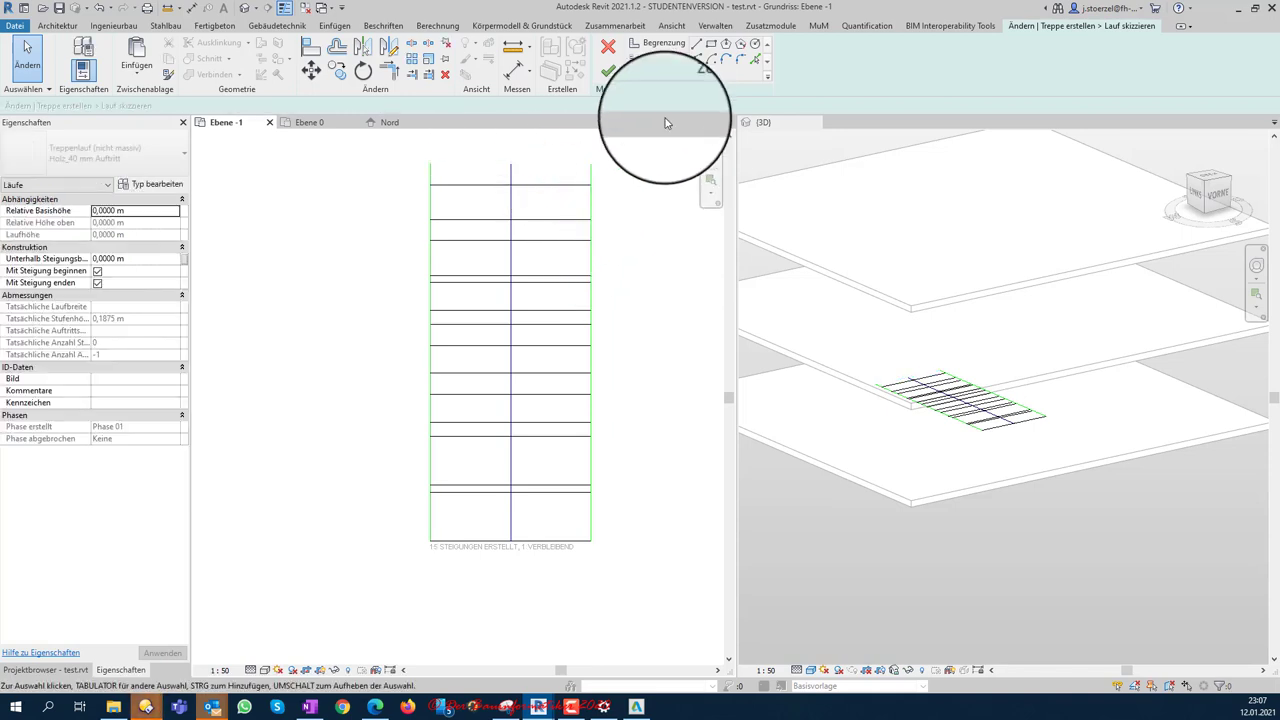
click(645, 60)
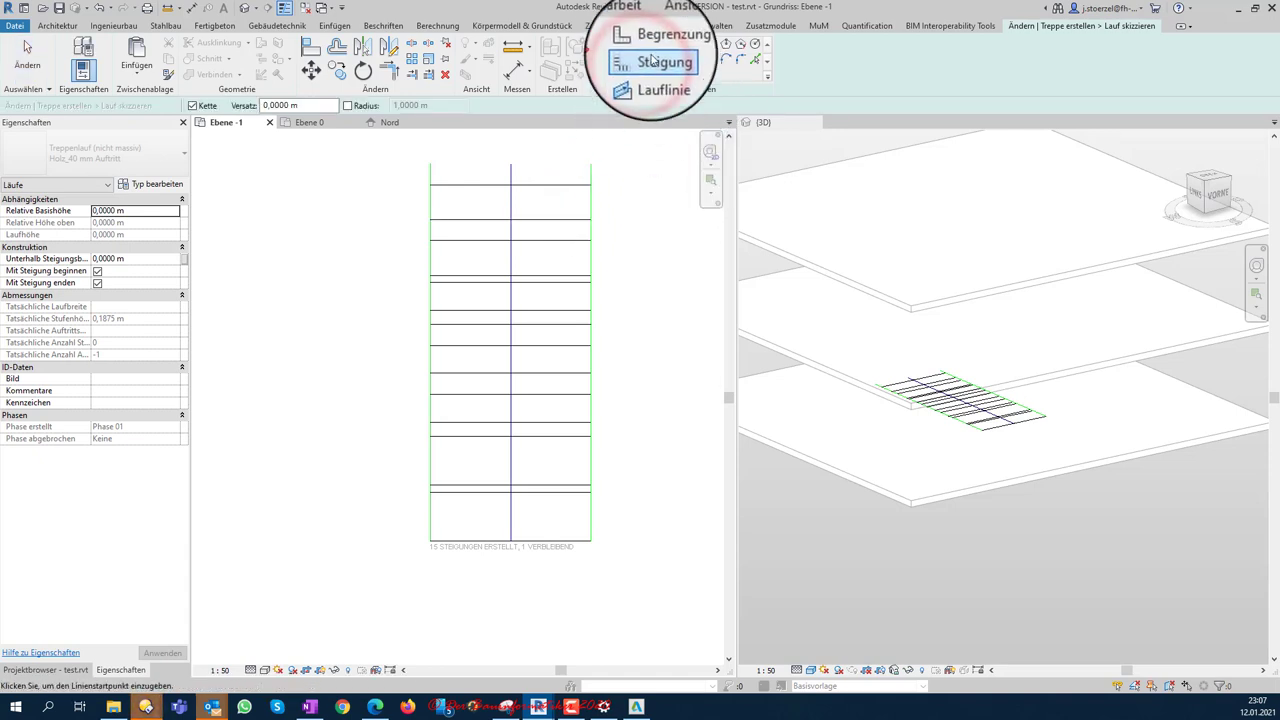
click(703, 40)
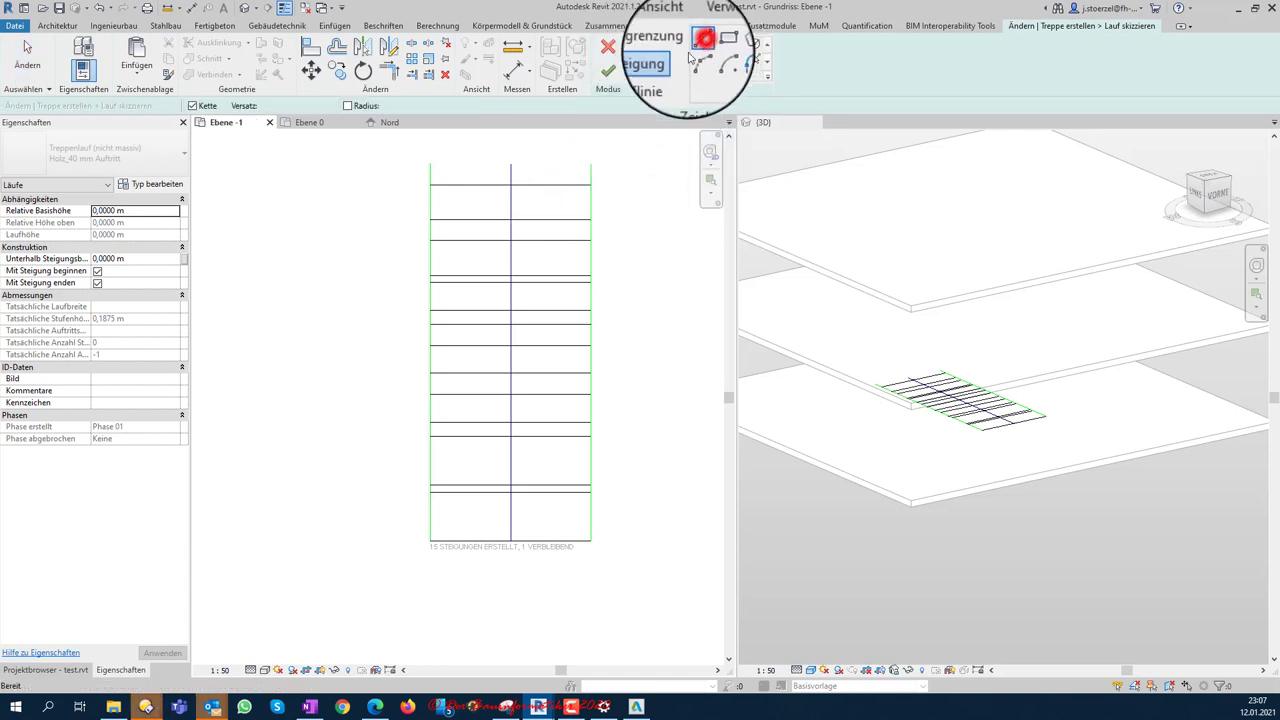
click(591, 165)
click(430, 165)
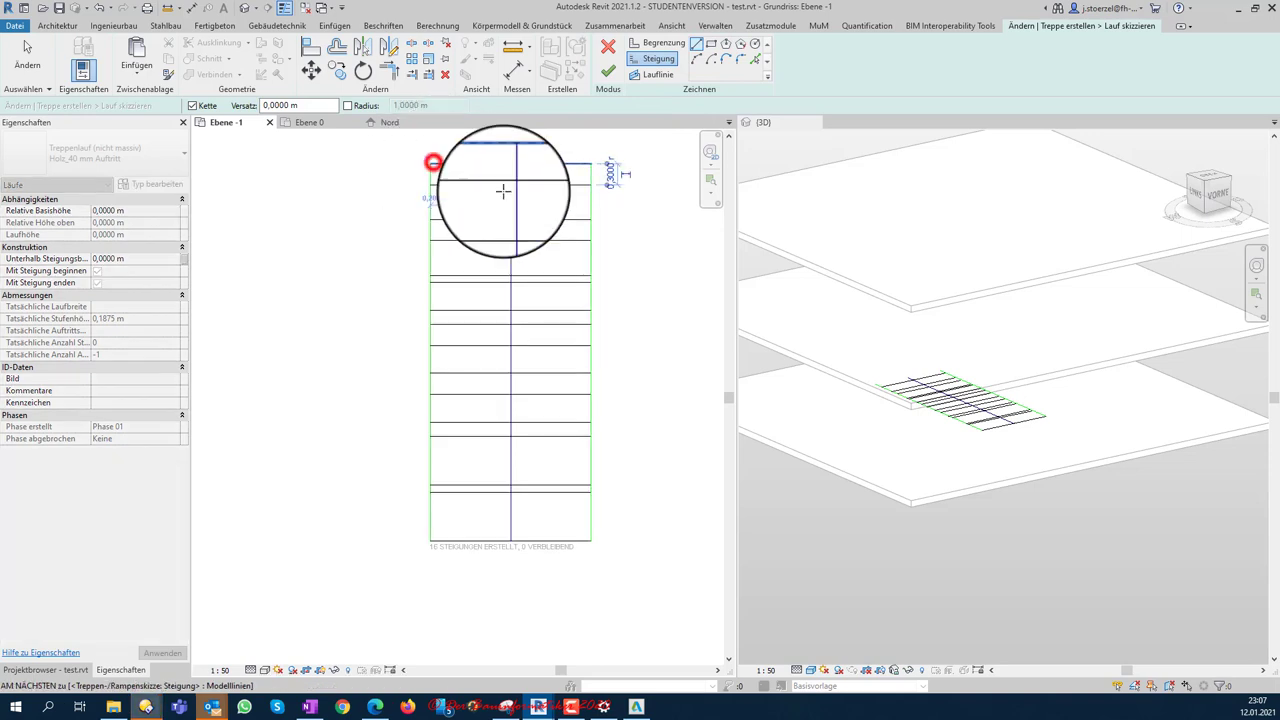
key(Escape)
key(Escape)
click(608, 71)
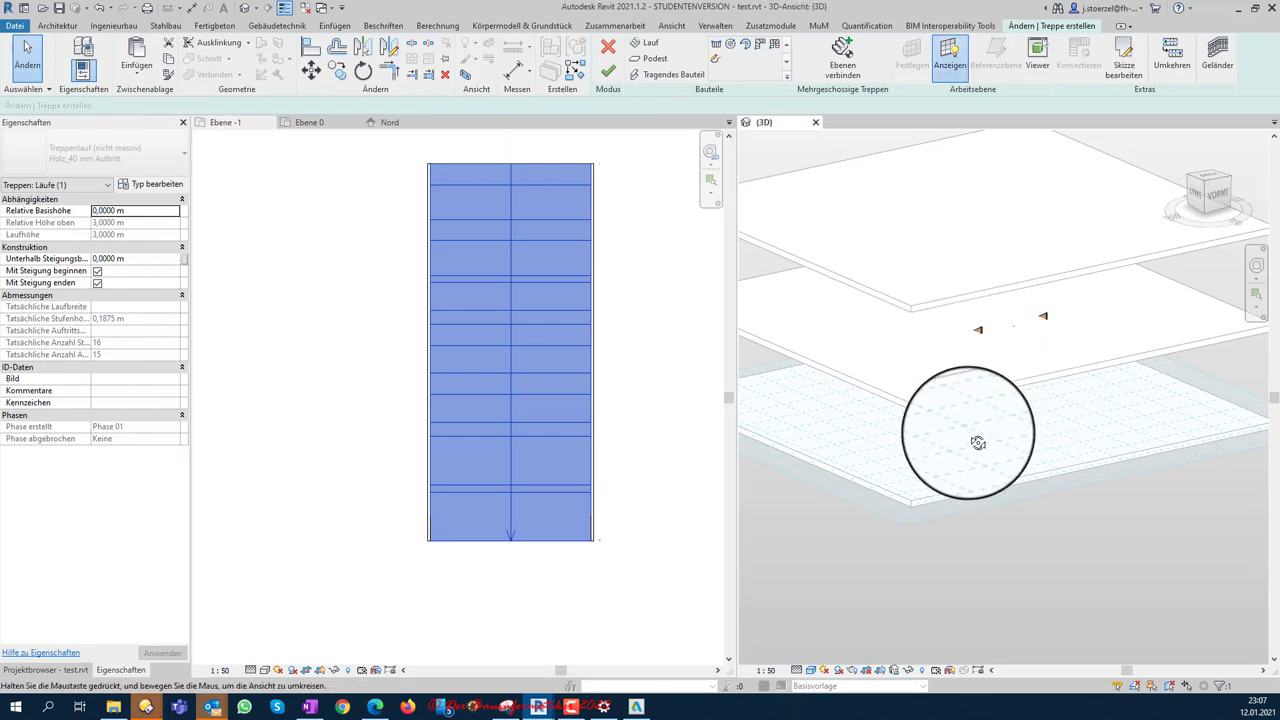
Step: Orbit the 3D view to inspect the finished Holz_40 mm Auftritt stair run
mouse_move(977, 415)
shift+middle_down()
mouse_move(1074, 380)
mouse_move(1134, 389)
mouse_move(963, 411)
mouse_move(954, 396)
shift+middle_up()
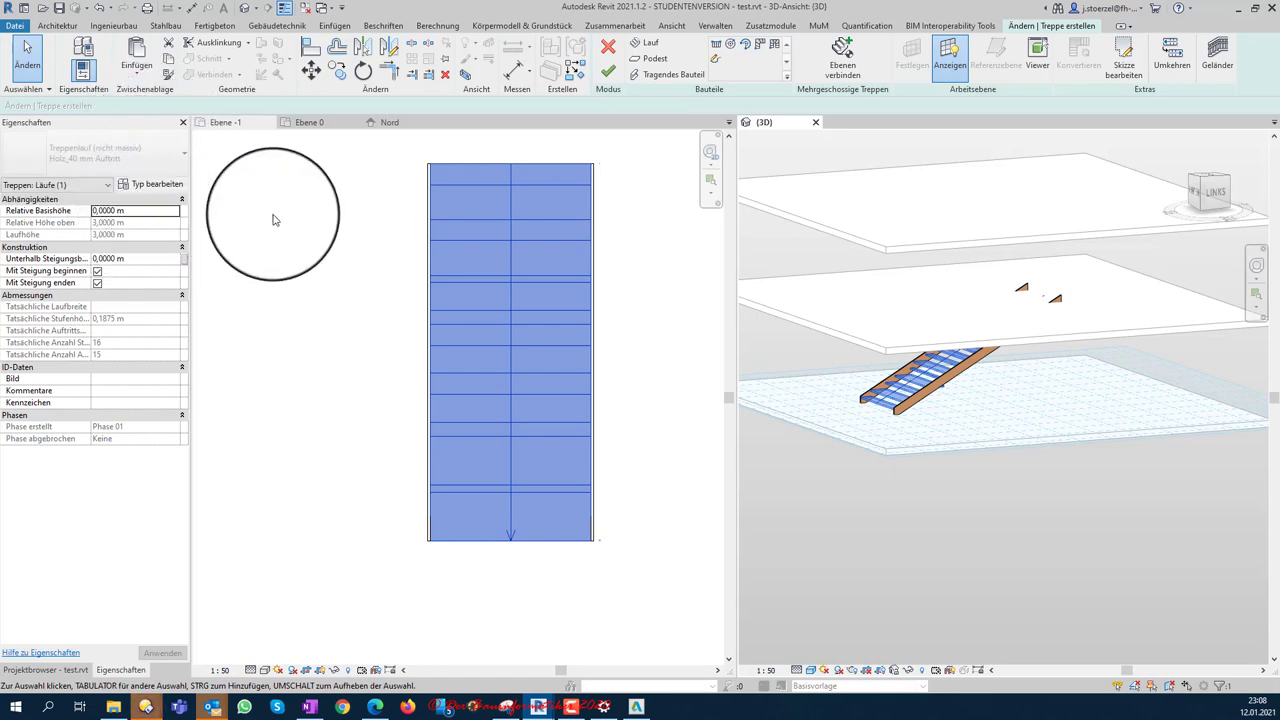
Step: Finish the stair edit and select the stair in the Ebene -1 plan
click(610, 74)
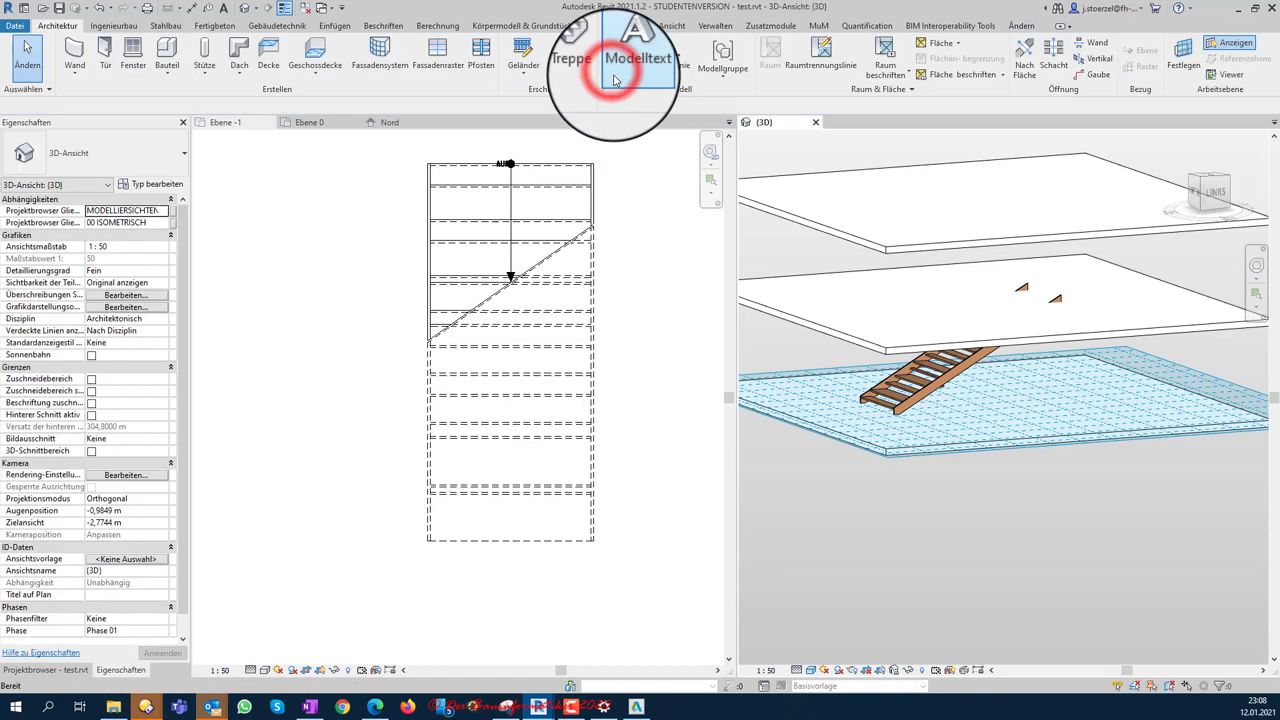
click(594, 182)
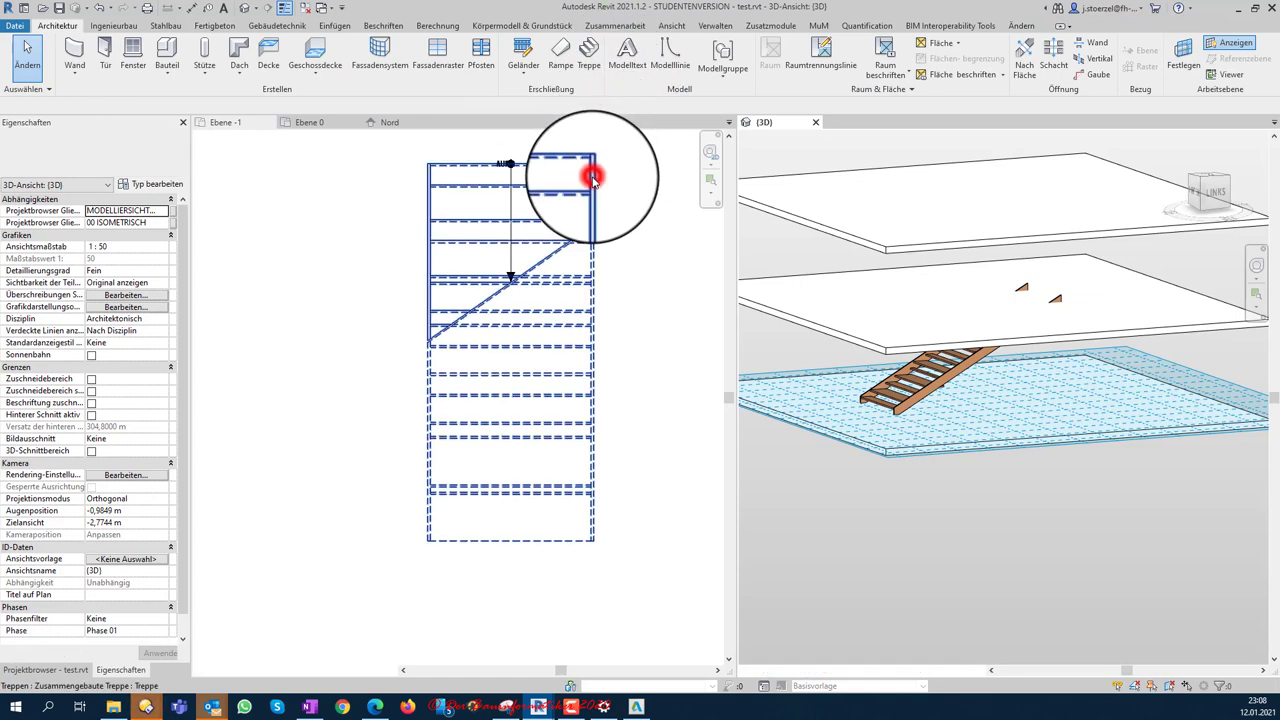
click(592, 178)
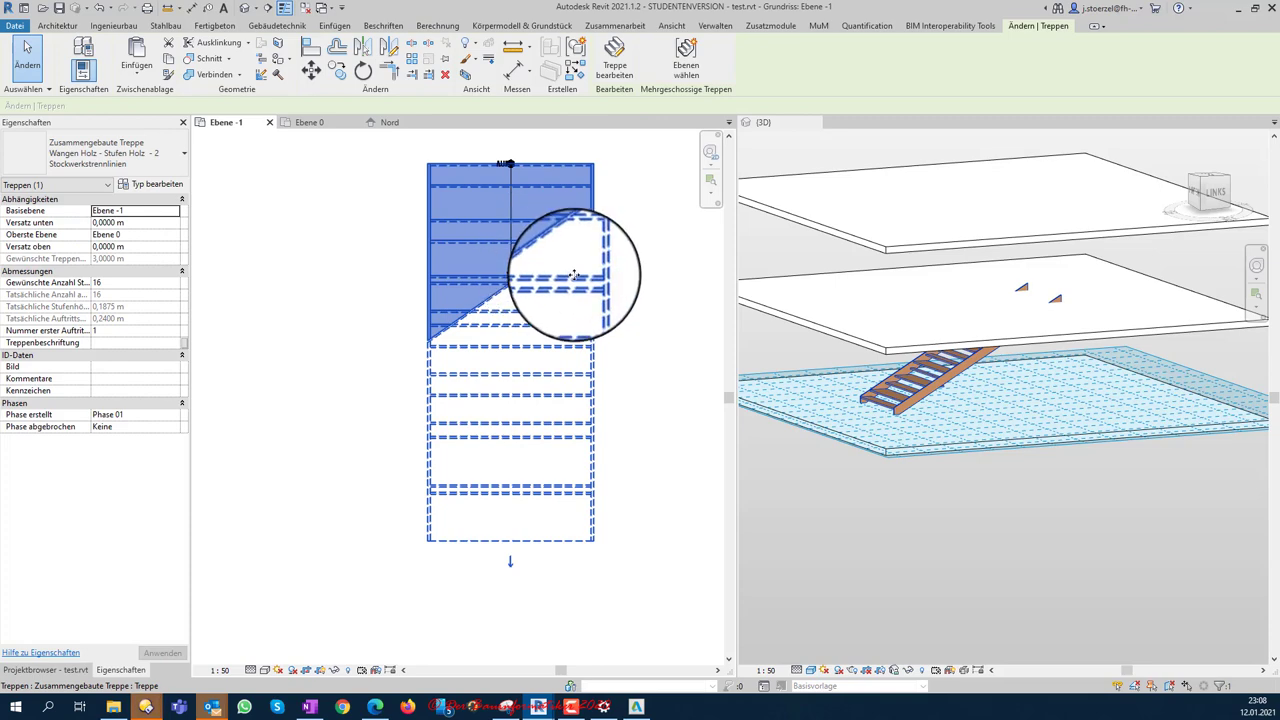
Step: Change the stair's type to Fertigbetontreppe - 1 Stockwerkstrennlinie
click(138, 146)
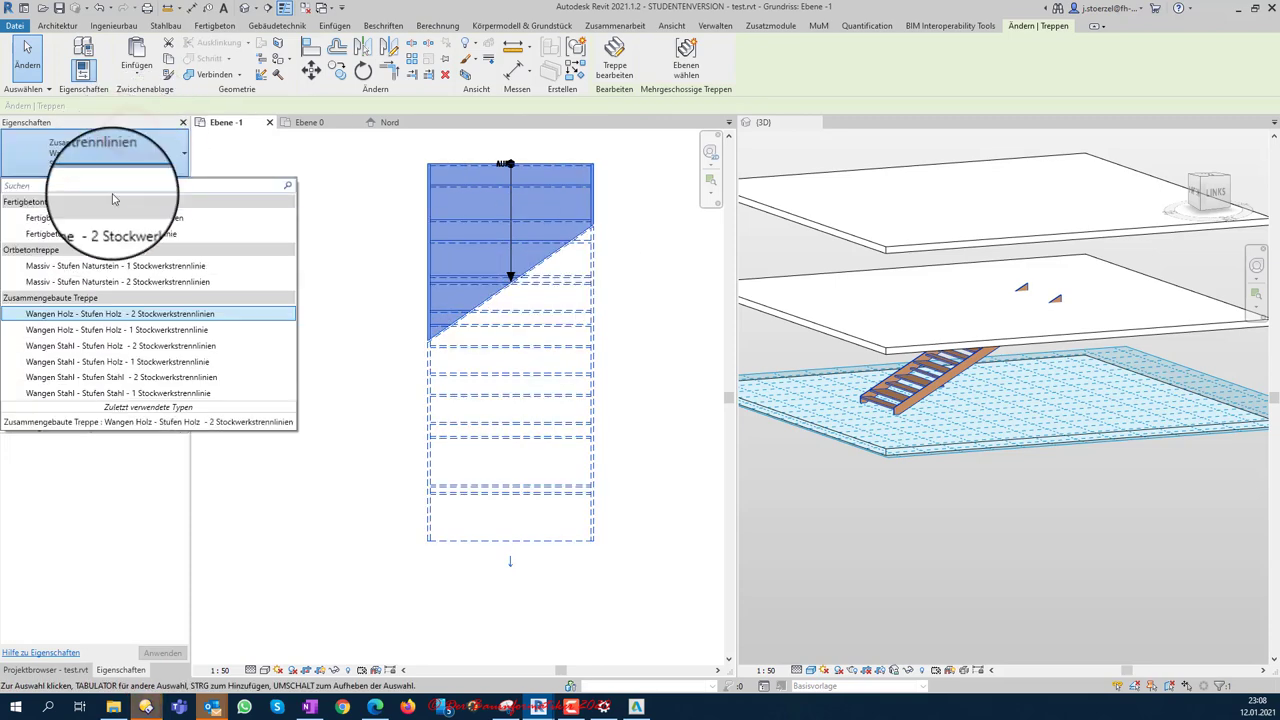
key(Escape)
key(Escape)
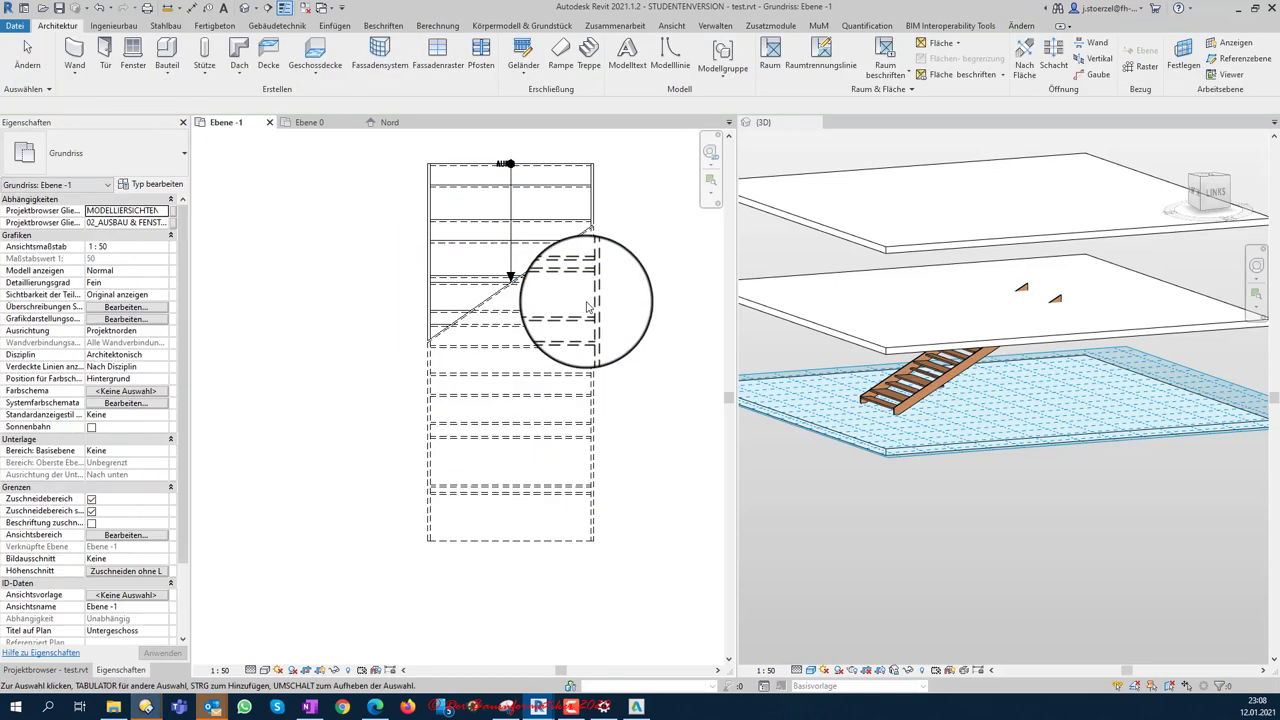
click(588, 300)
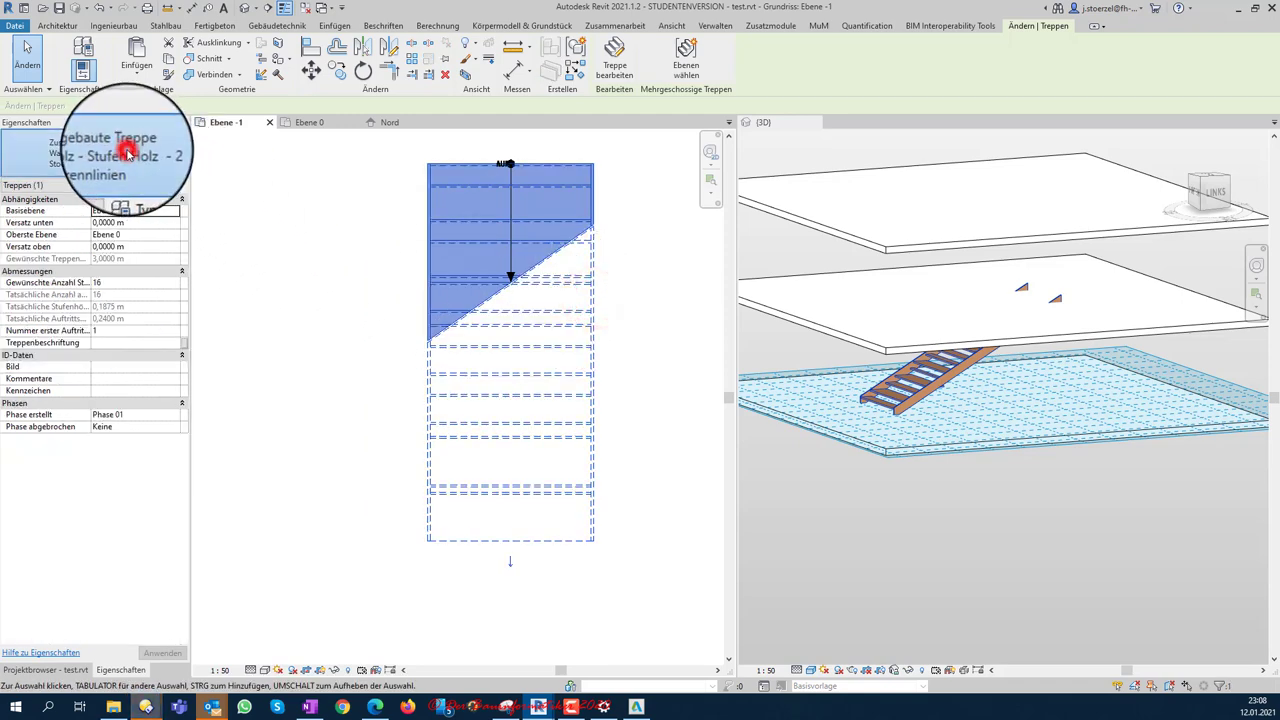
click(128, 155)
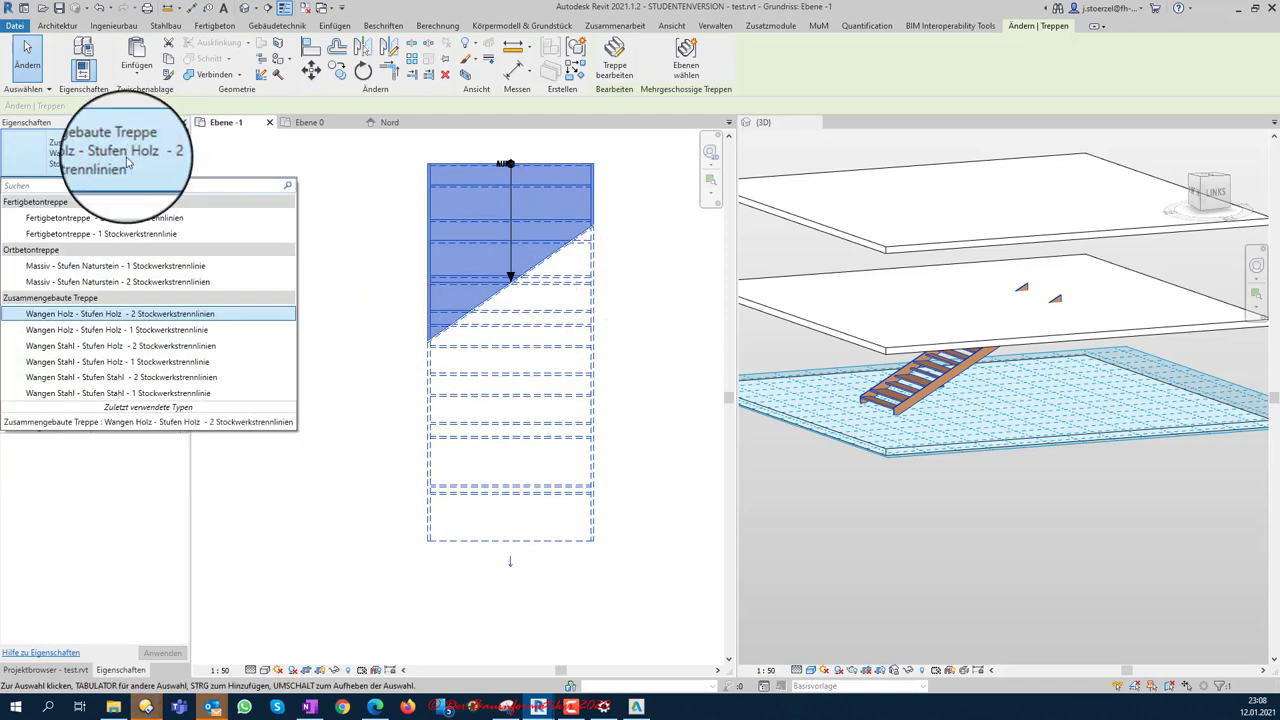
click(137, 234)
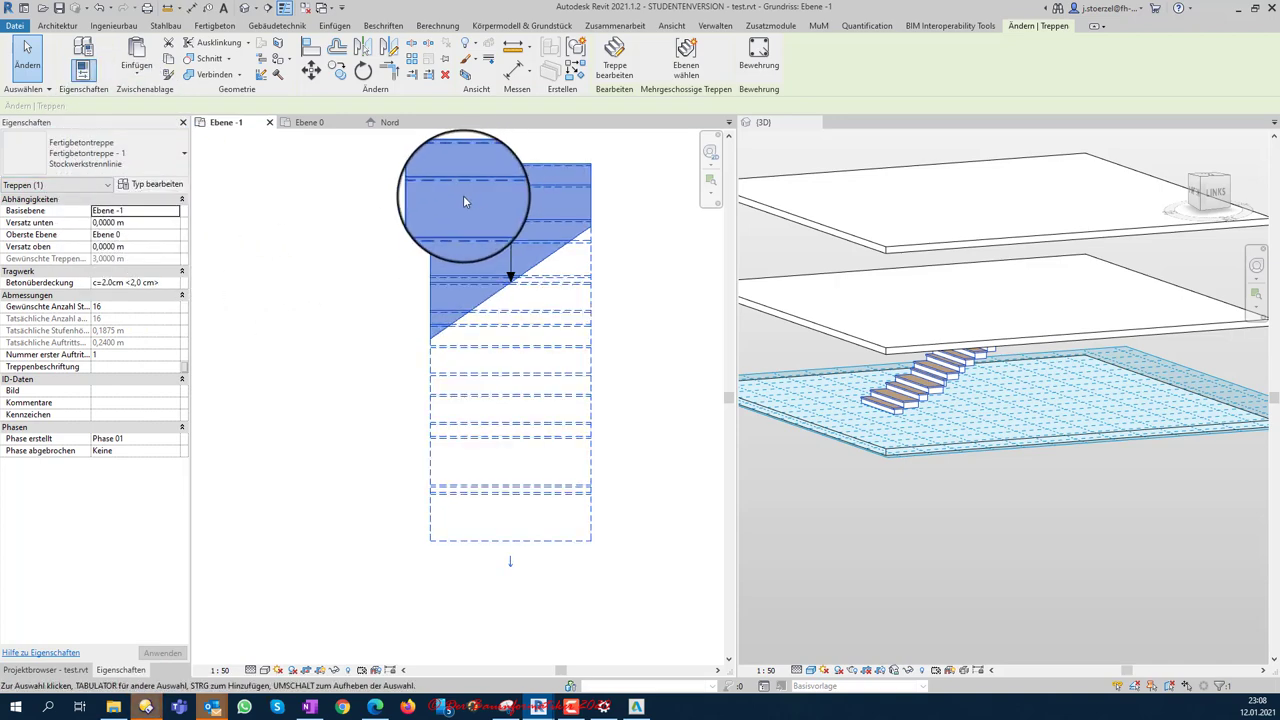
Step: Window-select and delete the precast stair on Ebene -1, then start a new stair
key(Escape)
key(Escape)
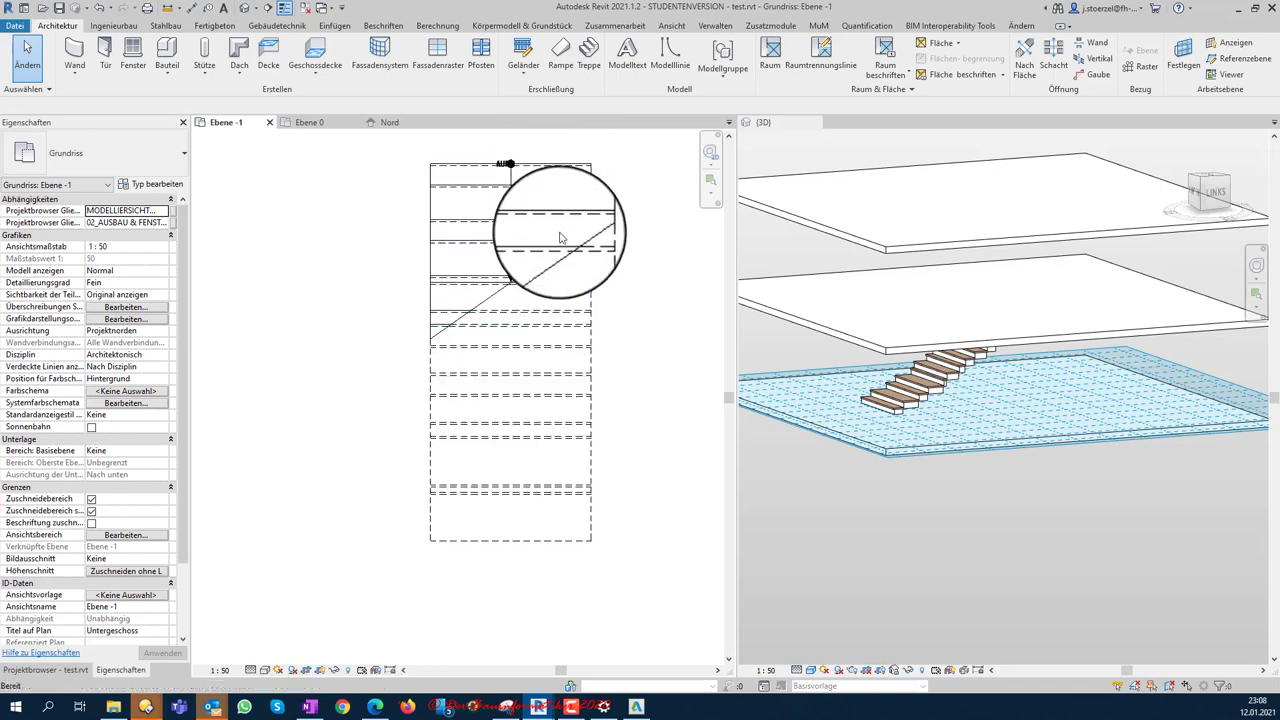
scroll(579, 267, down, 2)
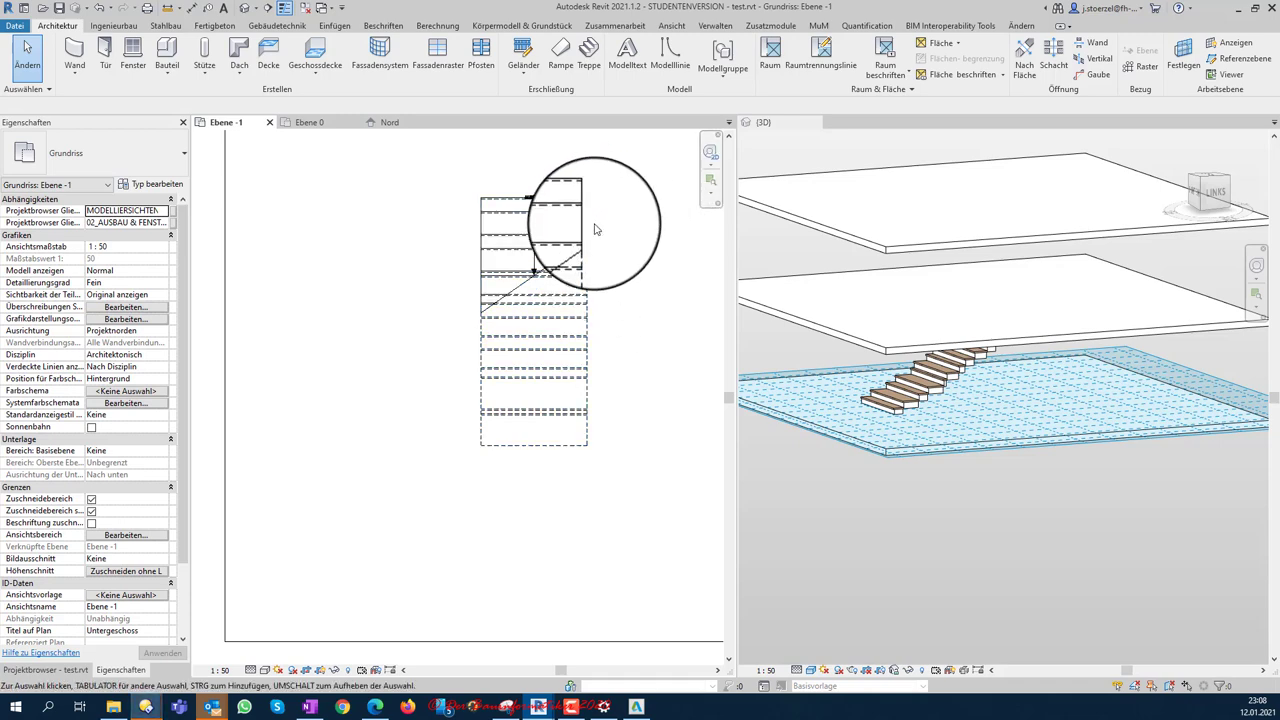
click(584, 228)
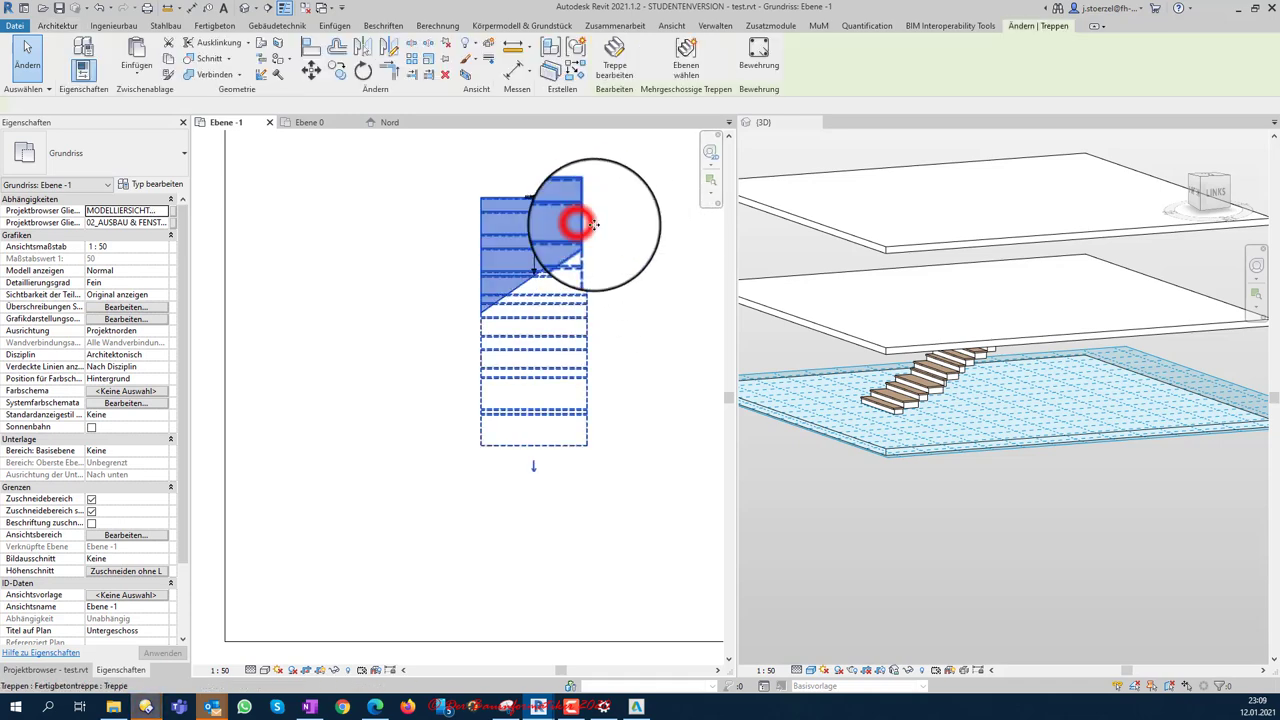
click(661, 265)
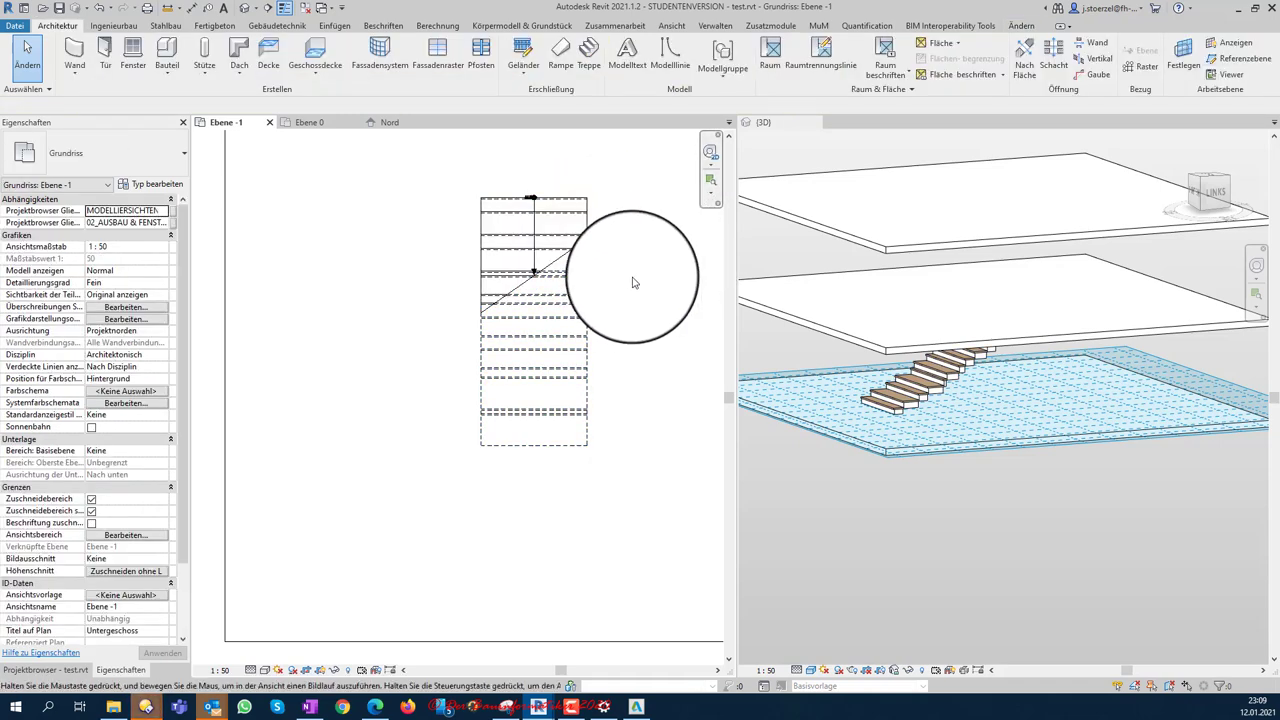
mouse_move(632, 283)
mouse_down()
mouse_move(480, 270)
mouse_move(478, 300)
mouse_up()
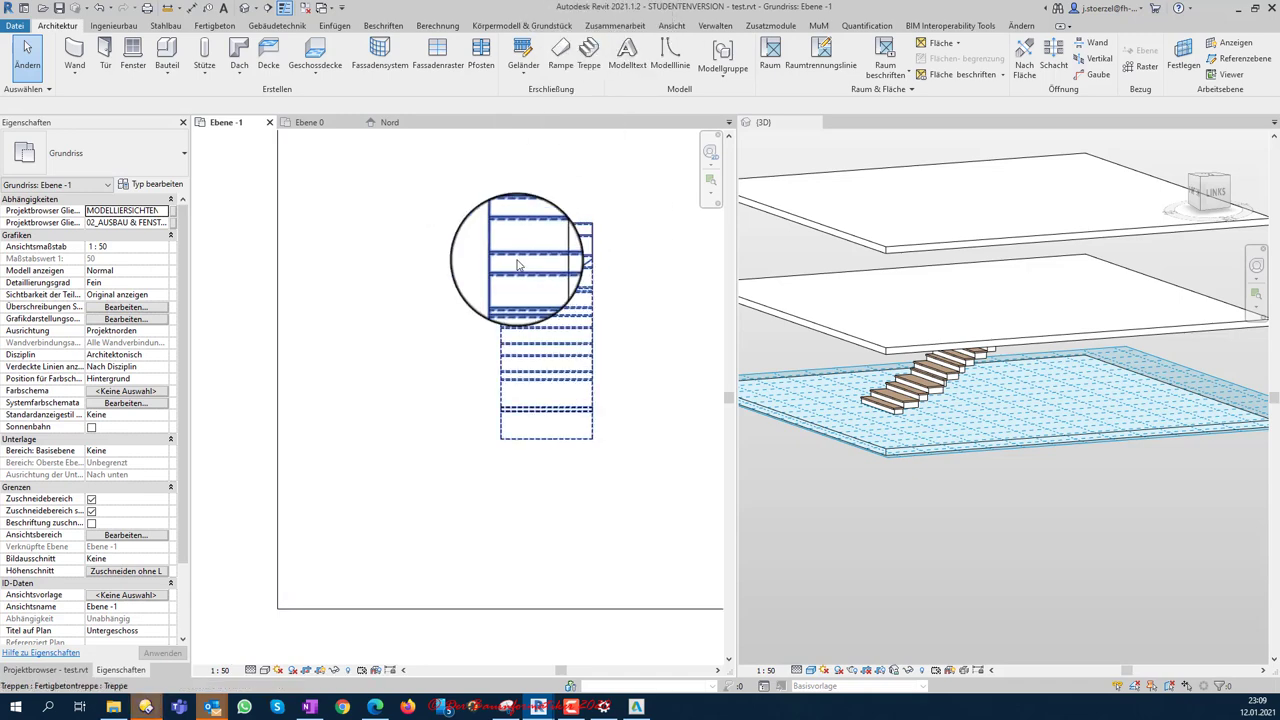
mouse_move(464, 172)
mouse_down()
mouse_move(653, 466)
mouse_move(634, 440)
mouse_up()
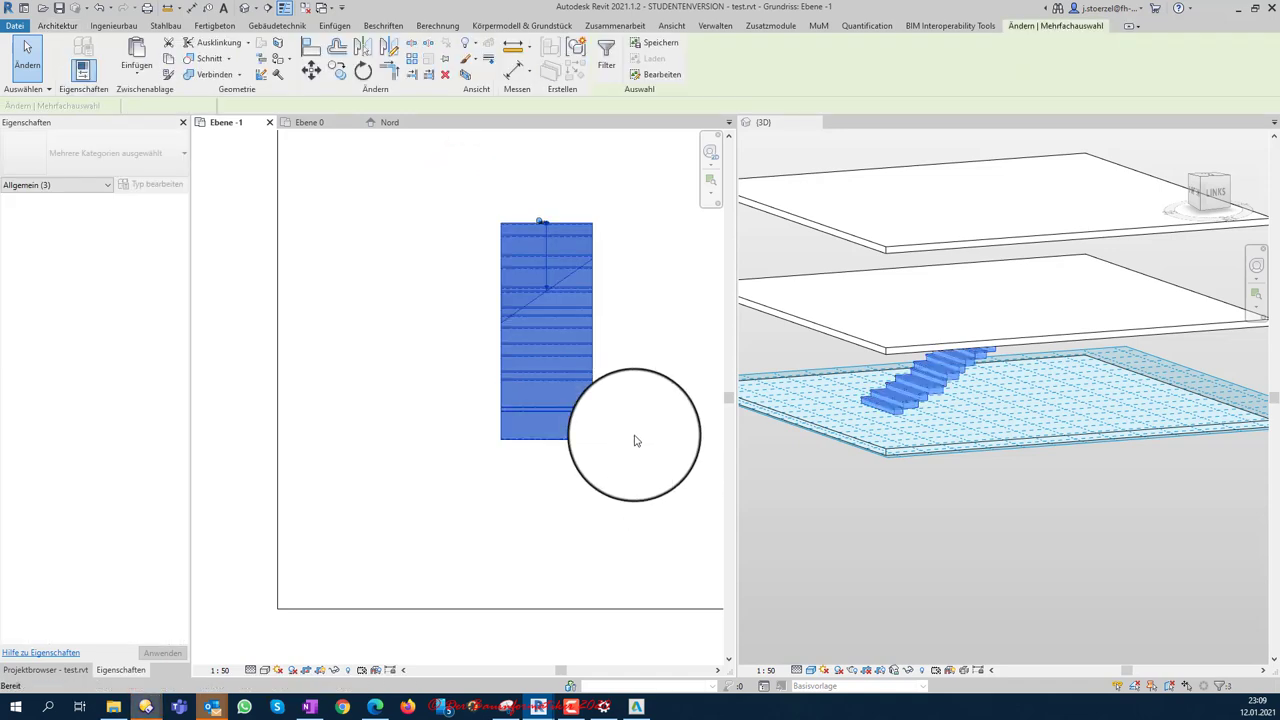
key(Delete)
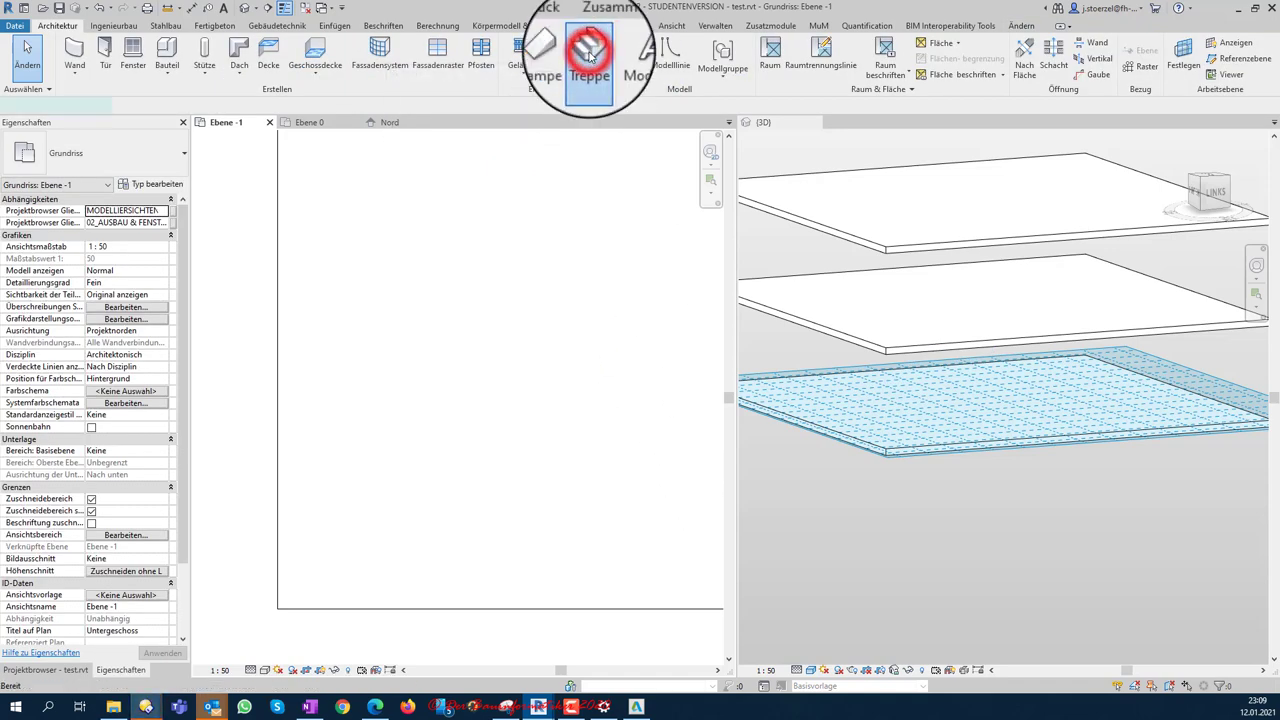
click(588, 55)
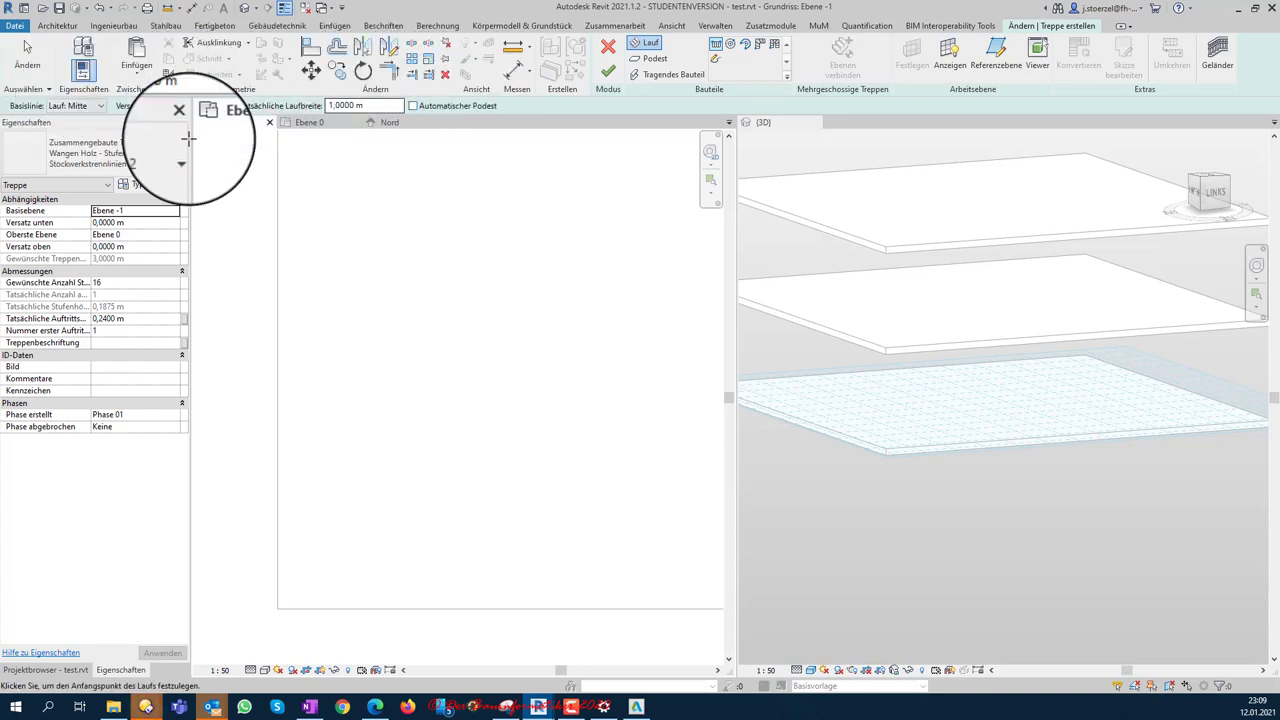
Step: Set the new stair to Fertigbetontreppe - 1 Stockwerkstrennlinie with 19 desired risers
click(112, 164)
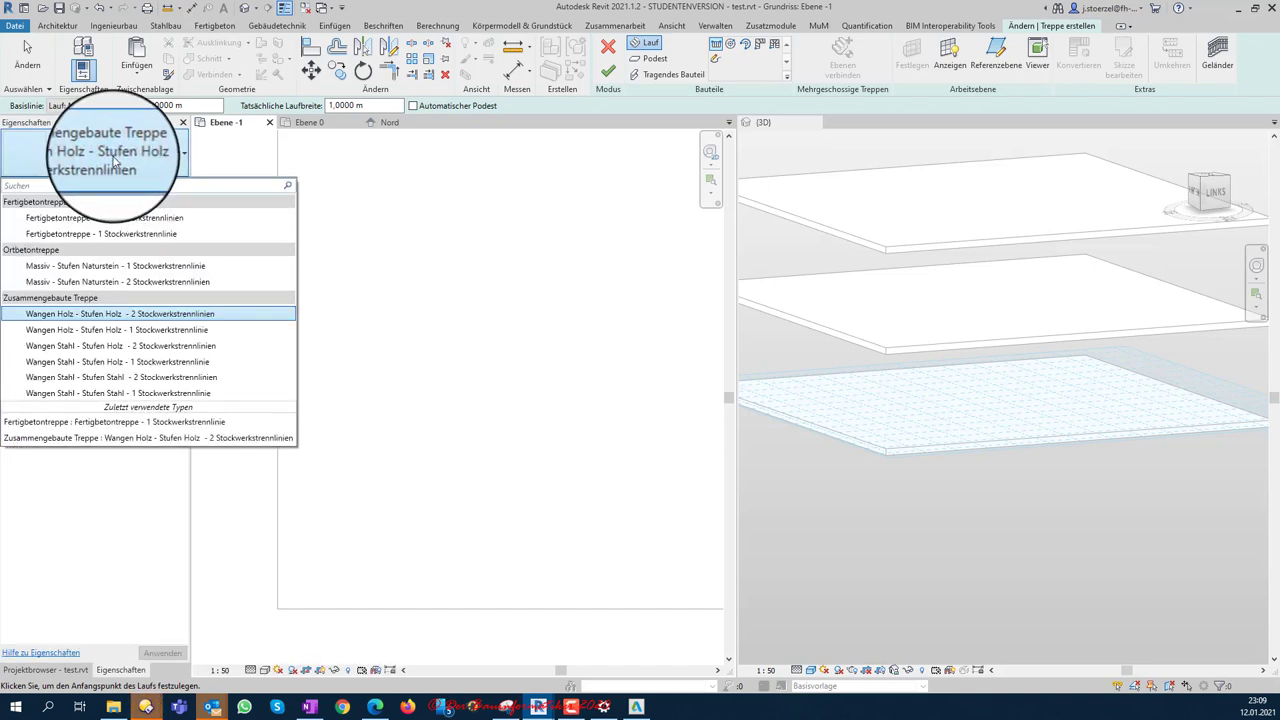
click(170, 240)
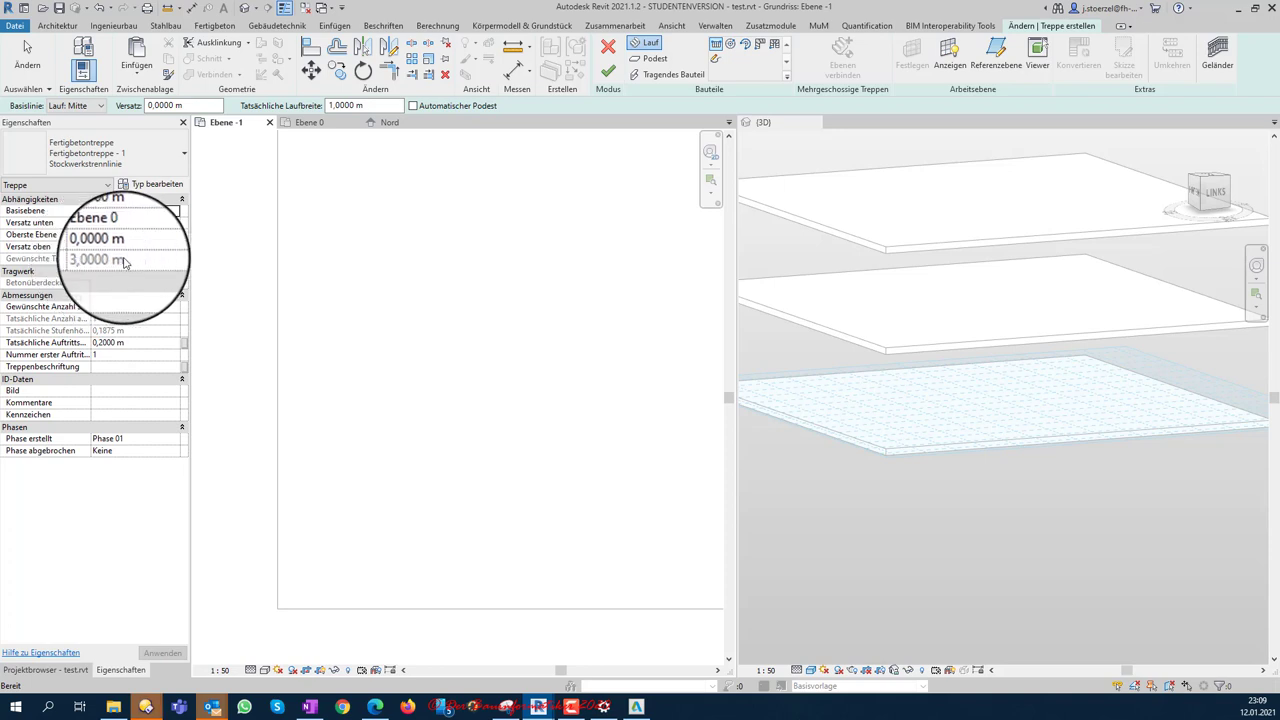
click(117, 310)
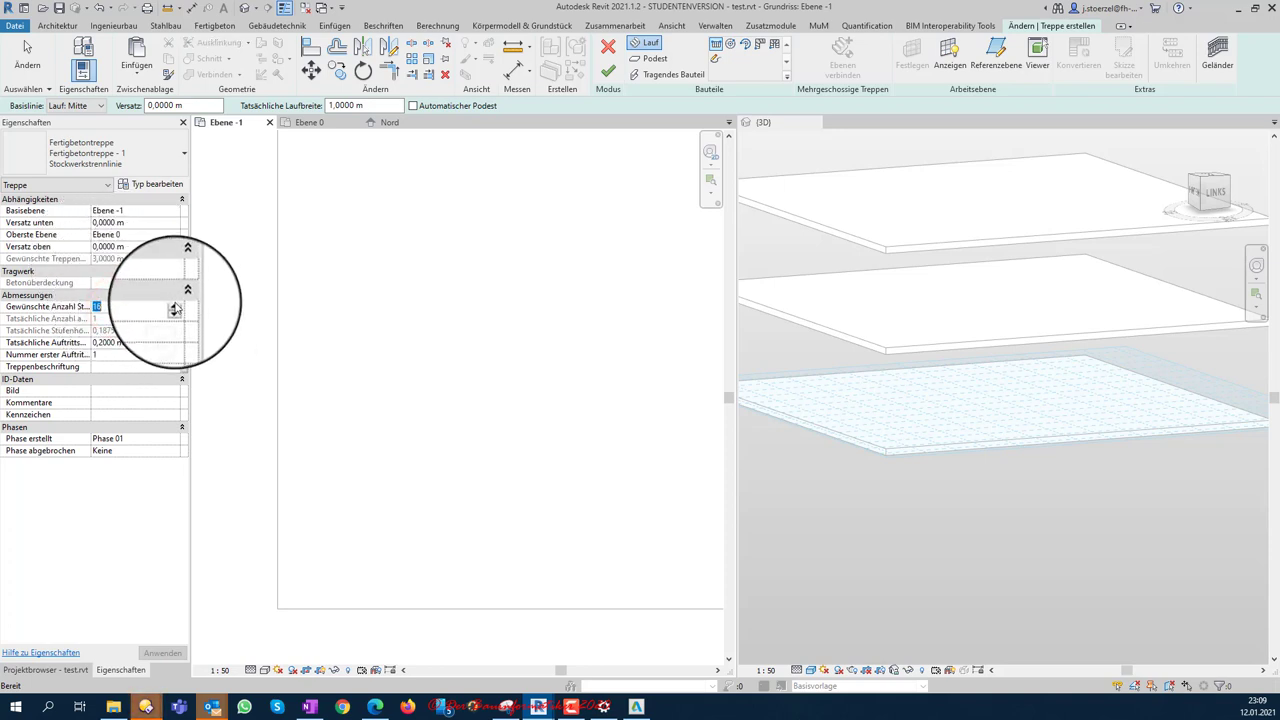
click(135, 342)
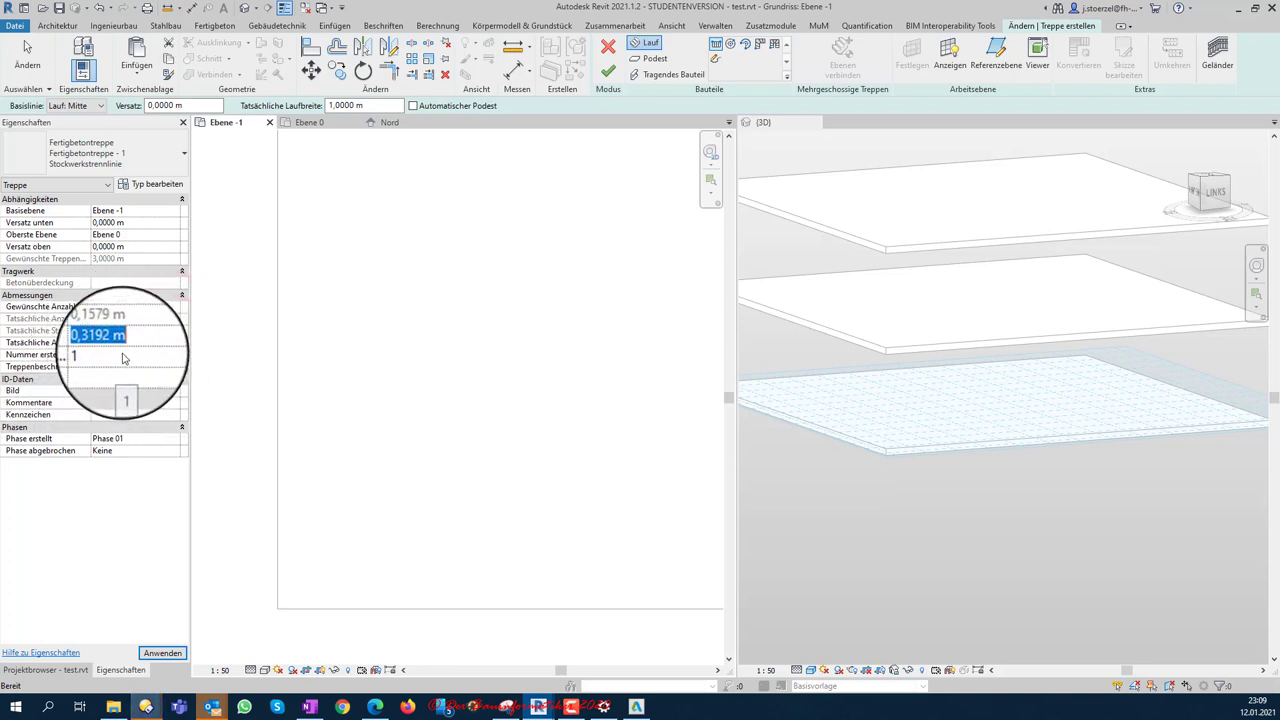
Step: Open the Fertigbetontreppe type properties and review its calculation rules, keeping them unchanged
click(140, 186)
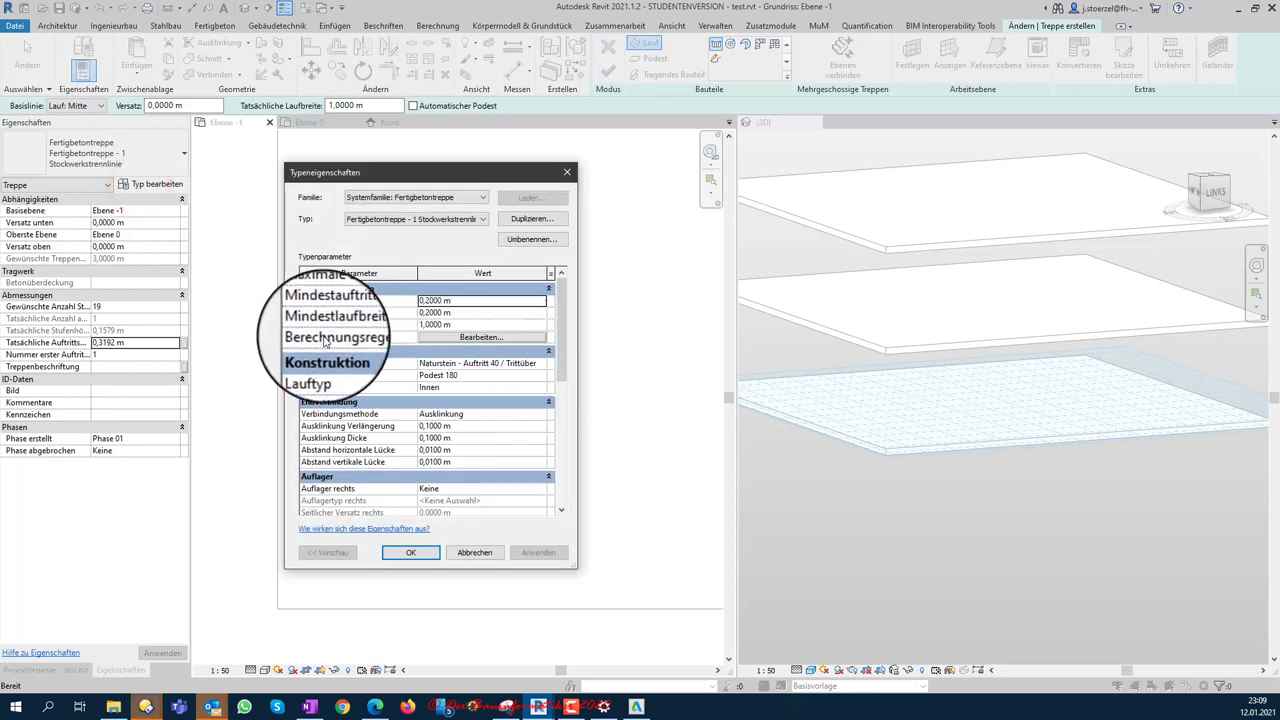
click(425, 337)
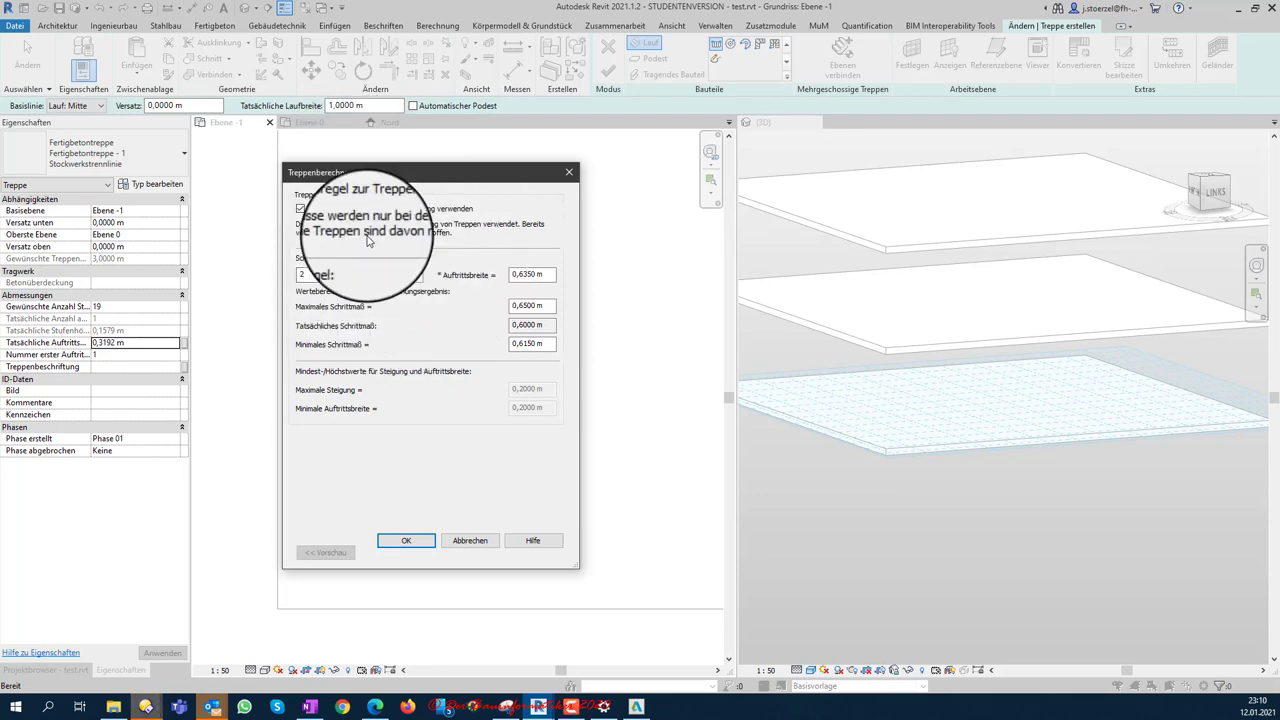
click(406, 541)
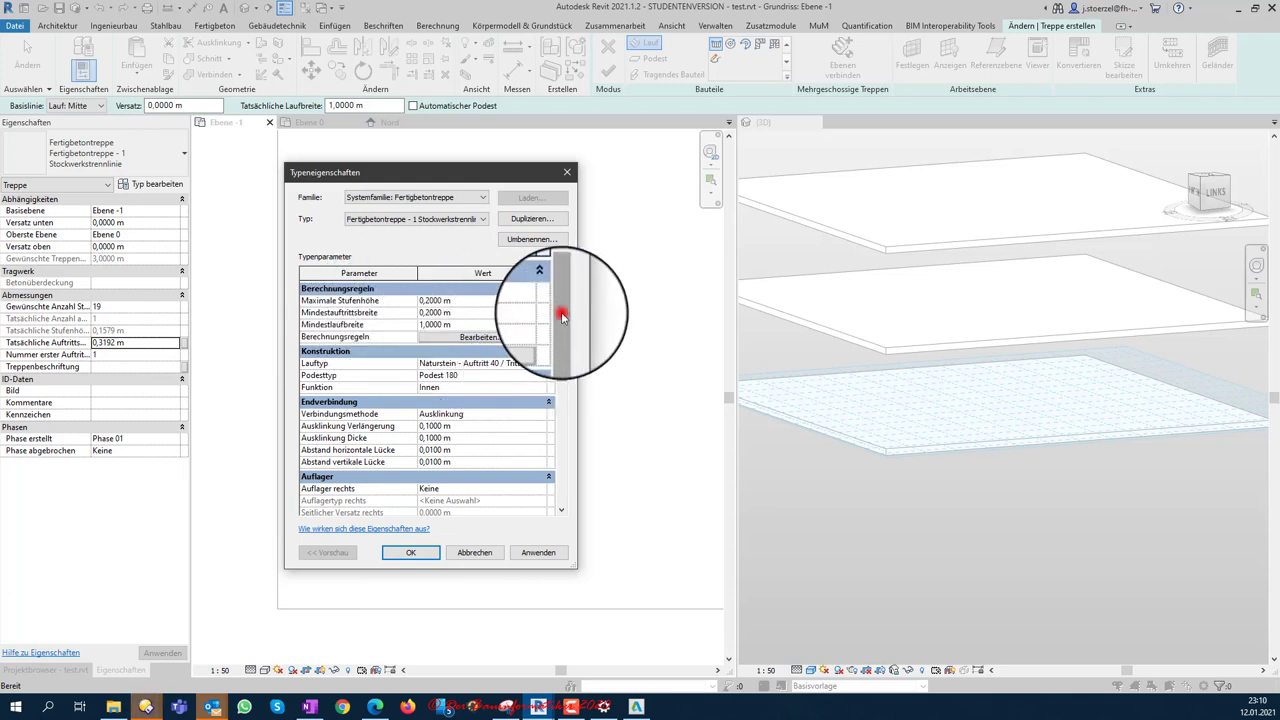
mouse_move(561, 300)
mouse_down()
mouse_move(557, 342)
mouse_move(550, 313)
mouse_up()
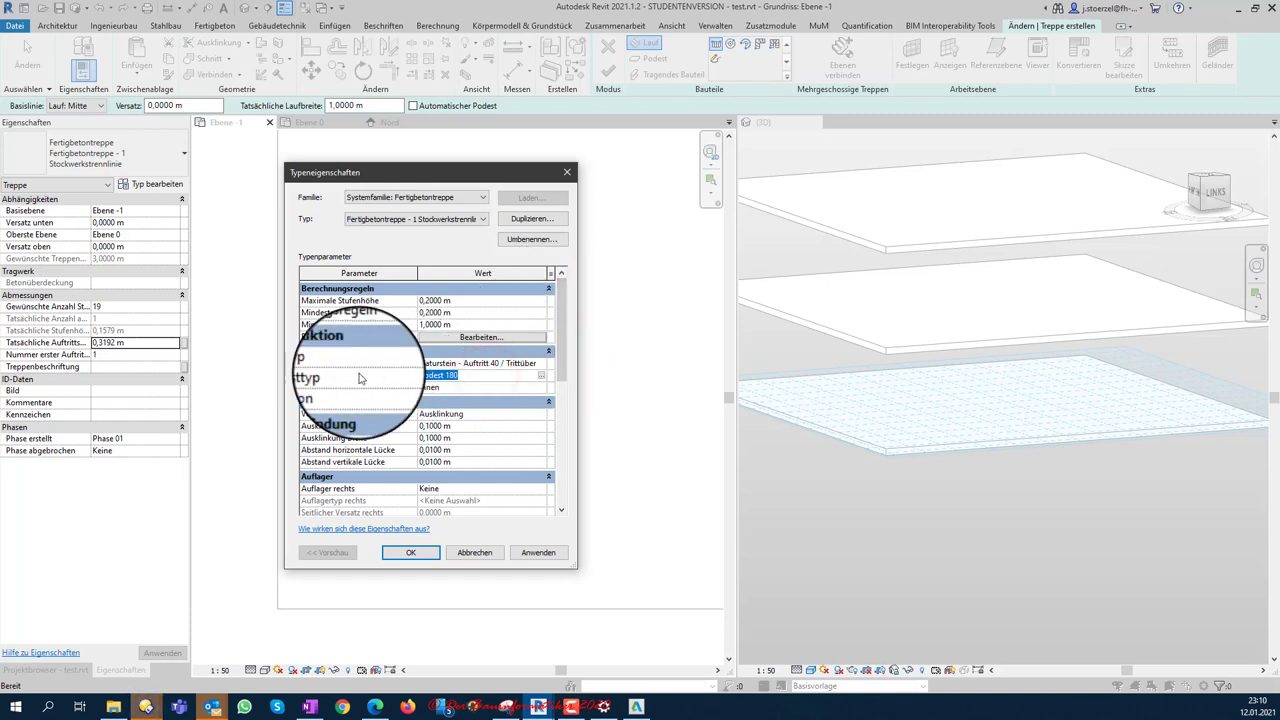
Step: Inspect the Podest 180 landing type properties and close them unchanged
click(542, 377)
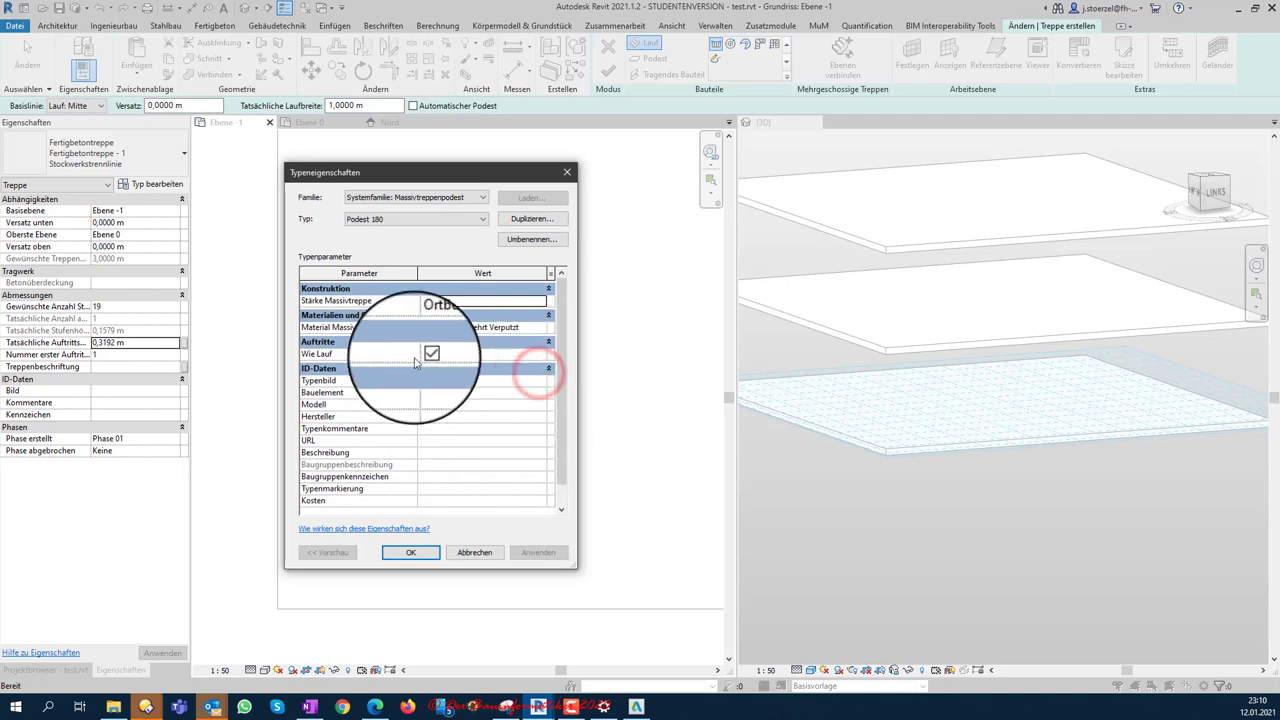
click(474, 552)
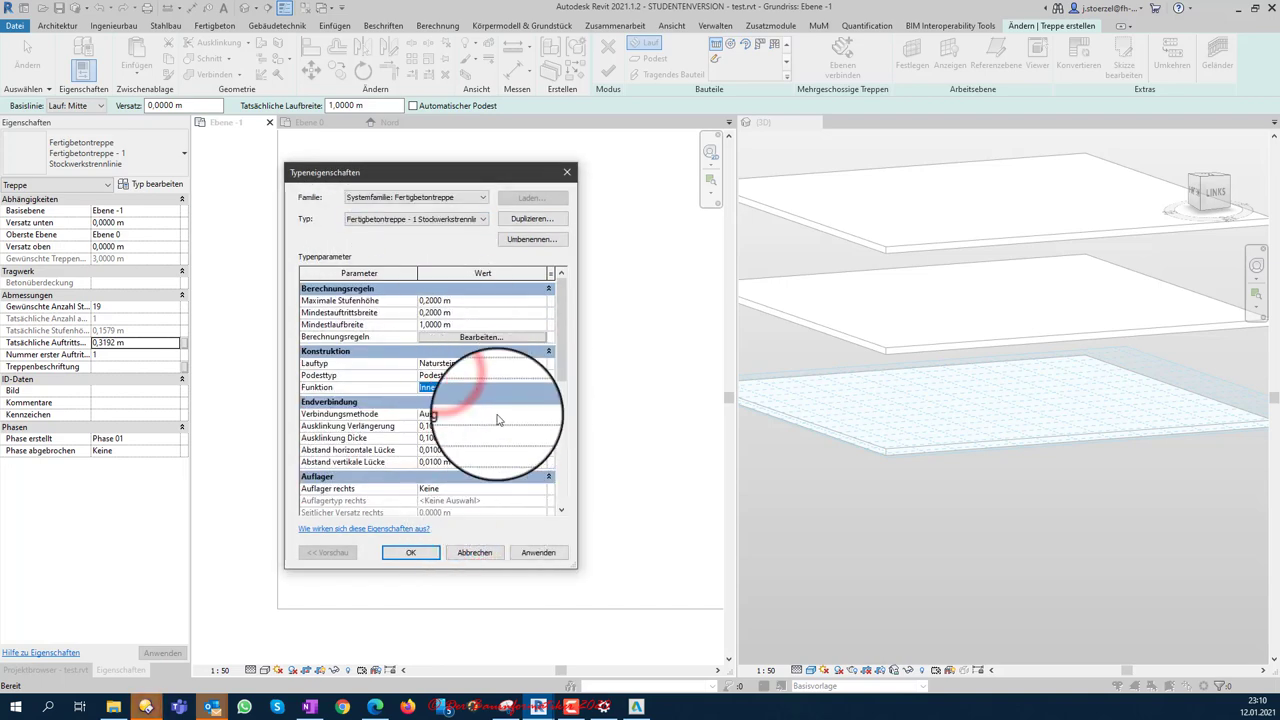
click(466, 462)
Step: Review the Naturstein - Auftritt 40 run type parameters and cancel without changes
click(500, 362)
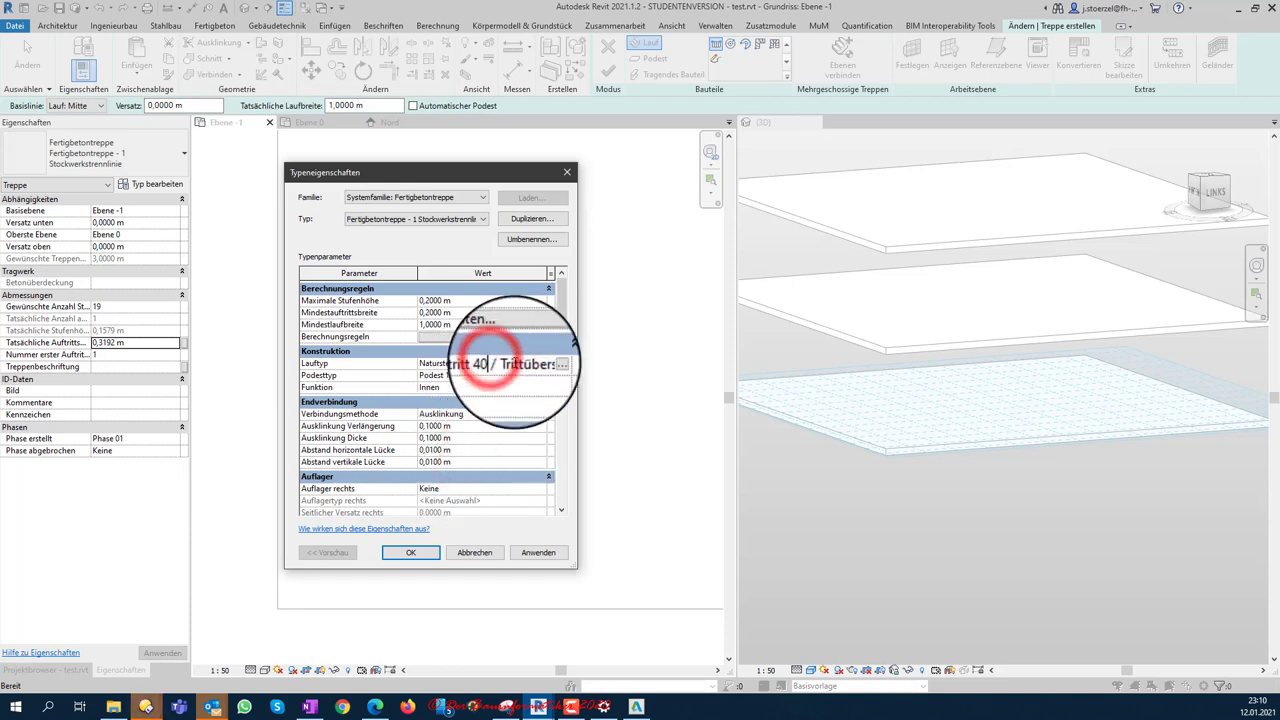
click(542, 364)
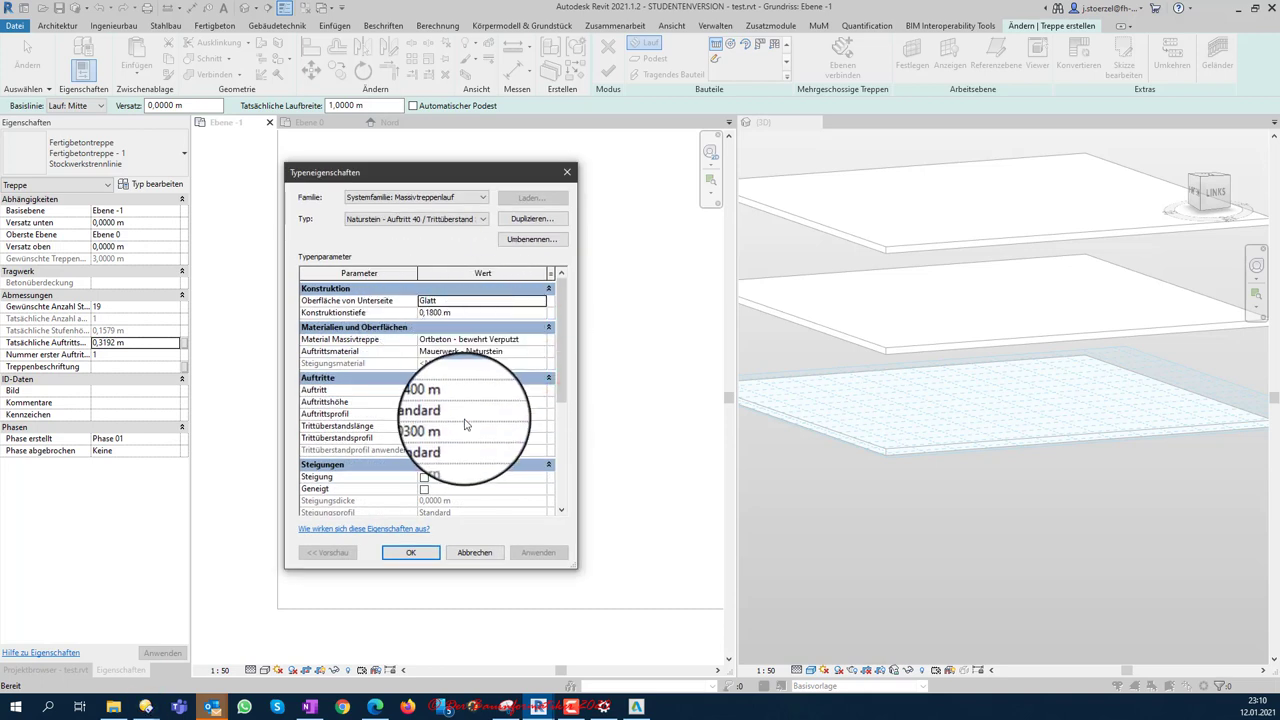
scroll(467, 426, down, 2)
scroll(467, 426, down, 1)
scroll(467, 426, down, 1)
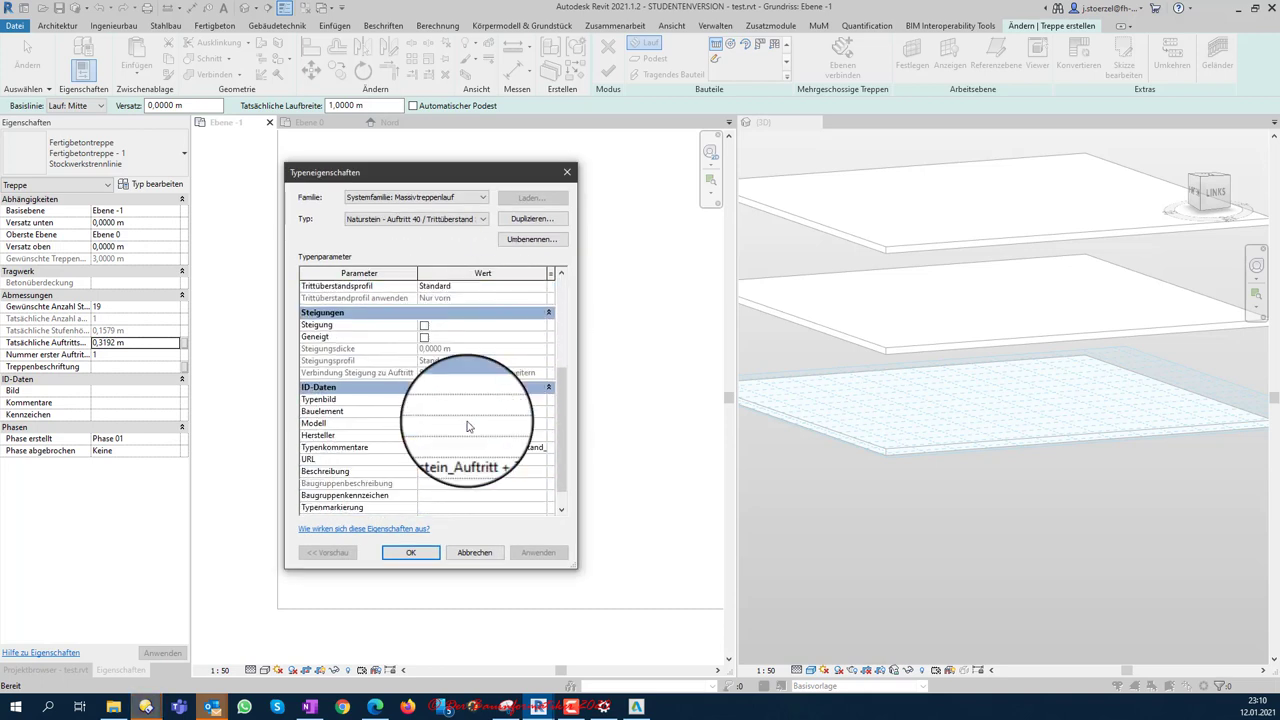
scroll(467, 426, down, 1)
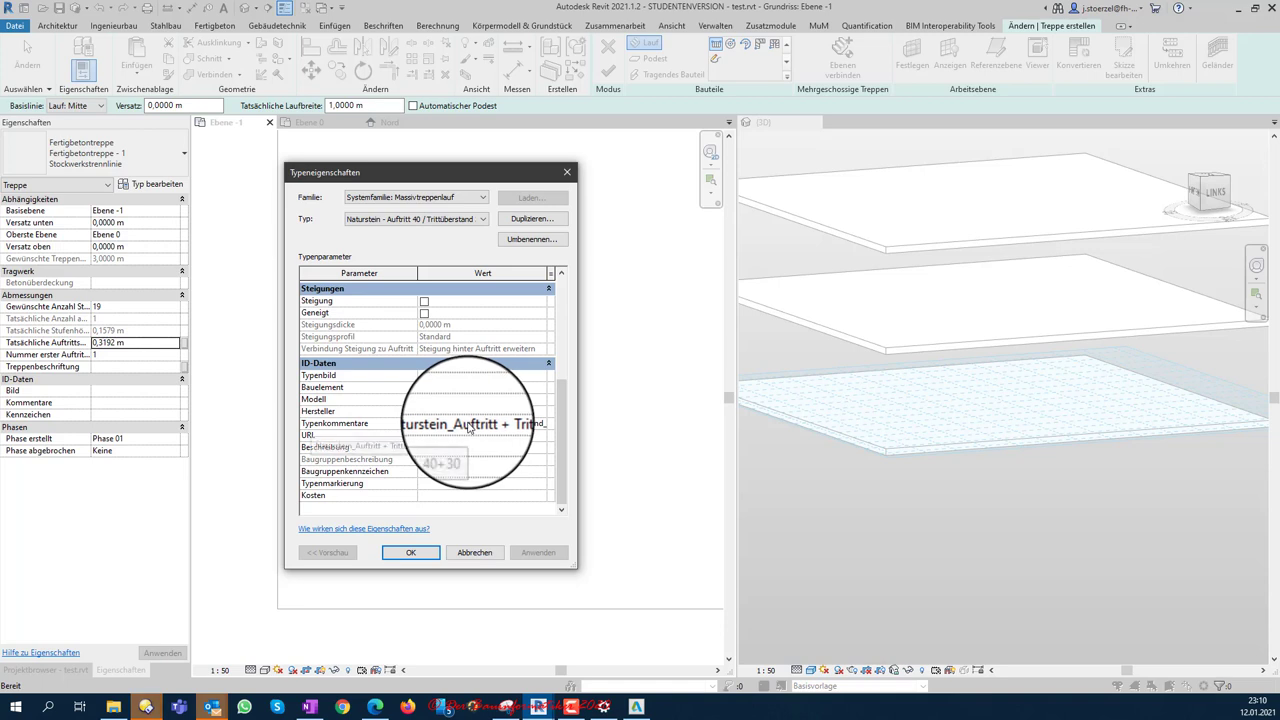
scroll(469, 427, up, 2)
scroll(467, 430, up, 3)
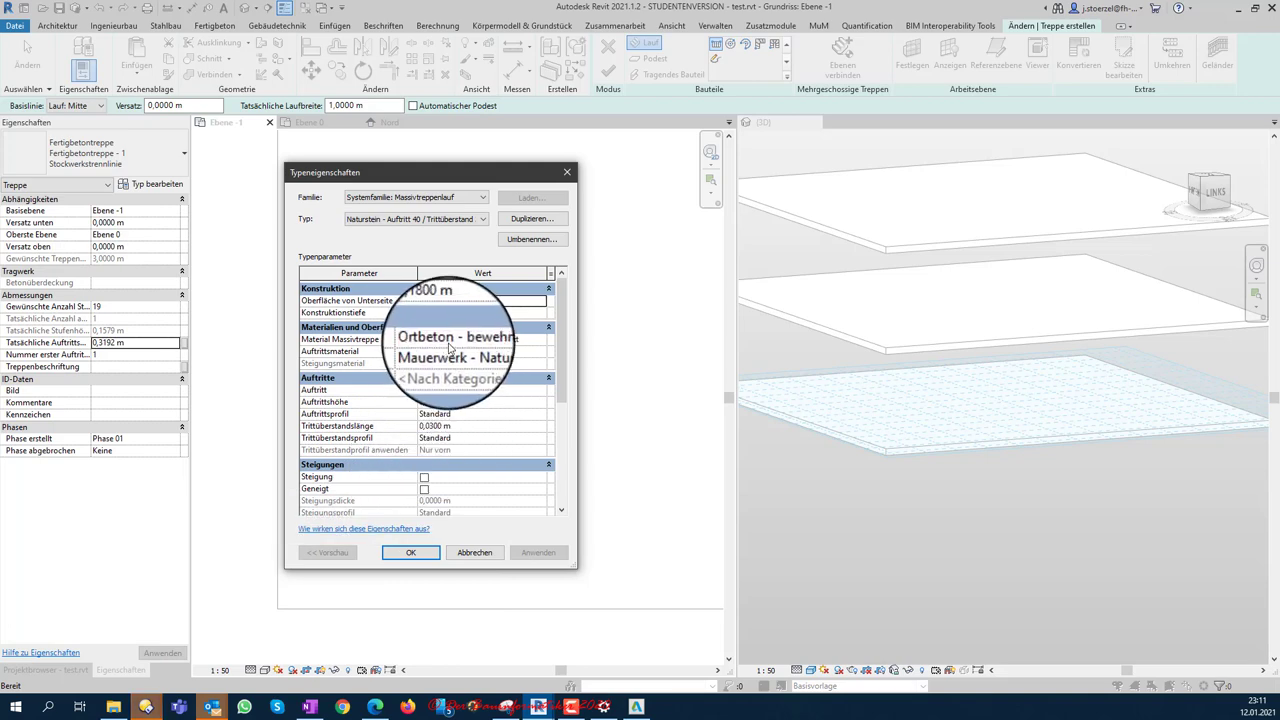
click(466, 548)
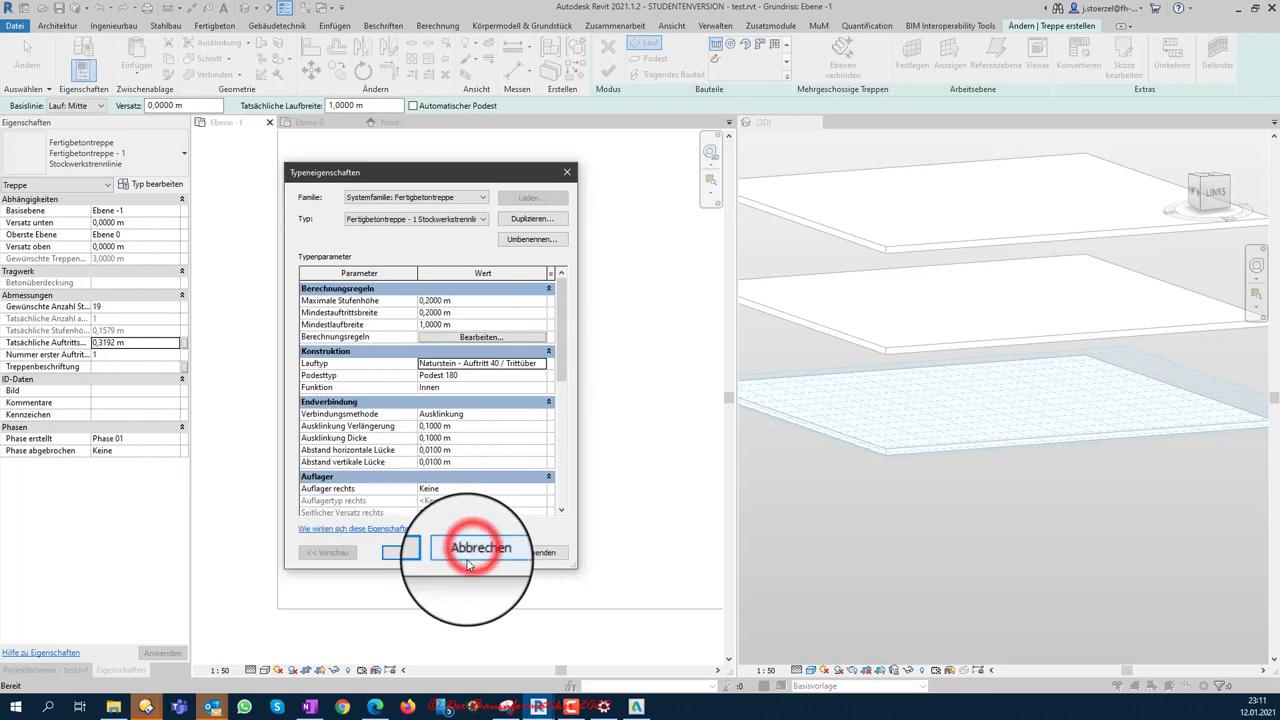
Step: Confirm the type properties; keep the centre run base line, 1,0000 m width, automatic landings on
click(411, 555)
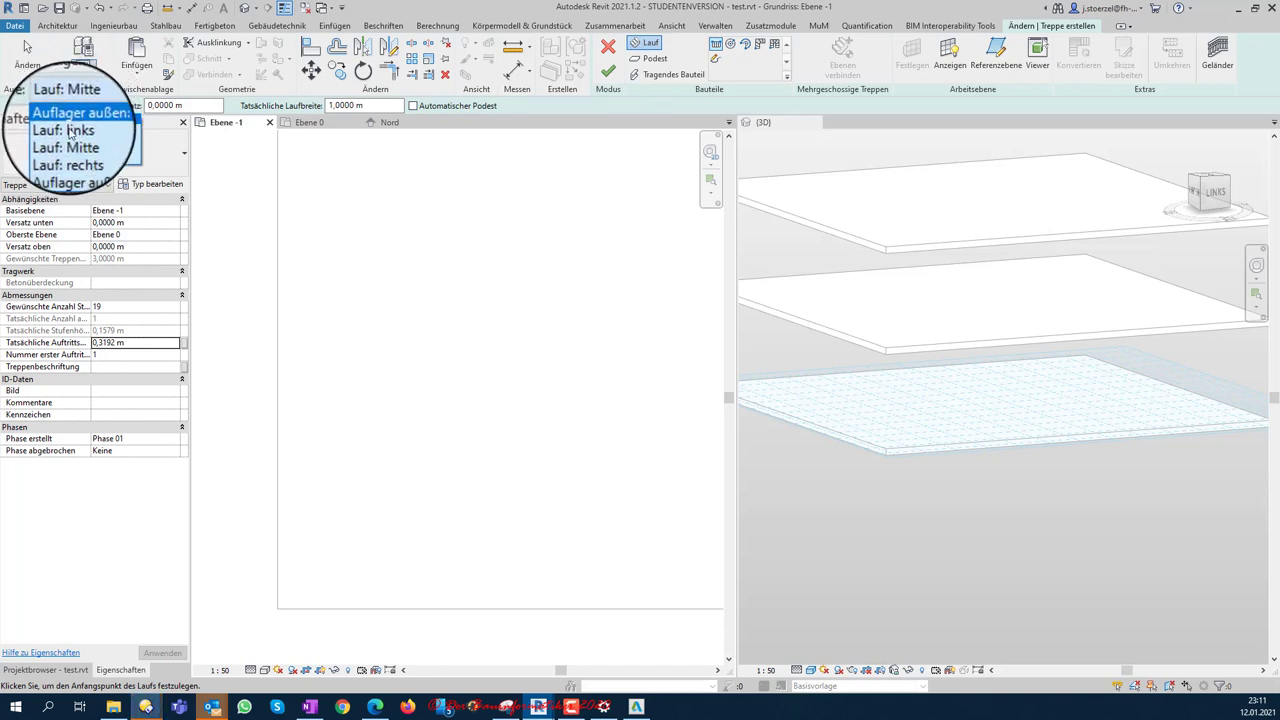
click(68, 138)
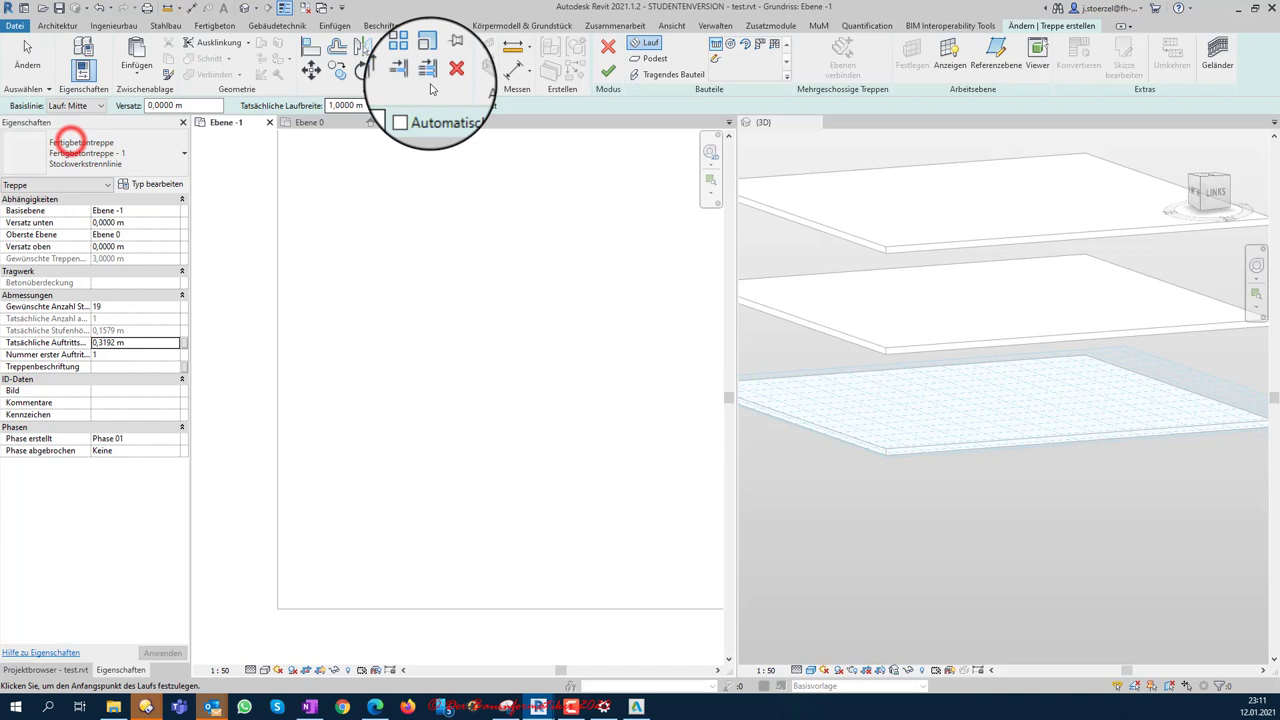
click(340, 105)
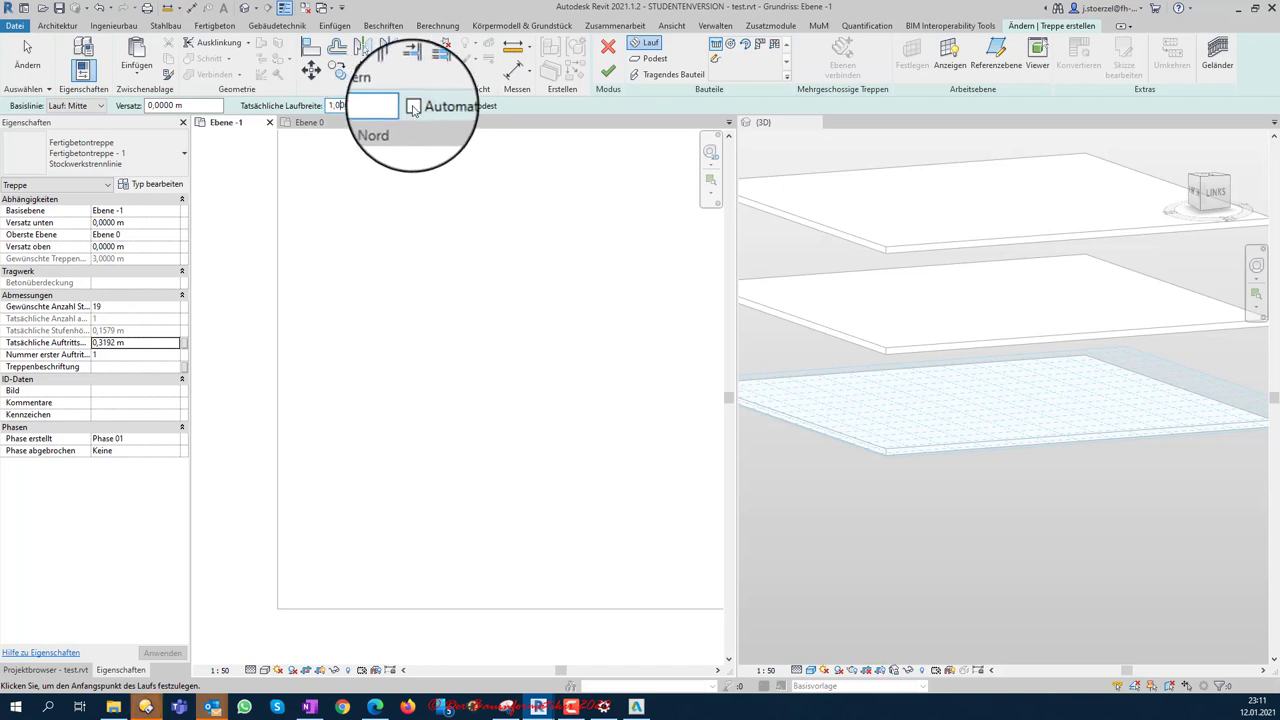
click(412, 105)
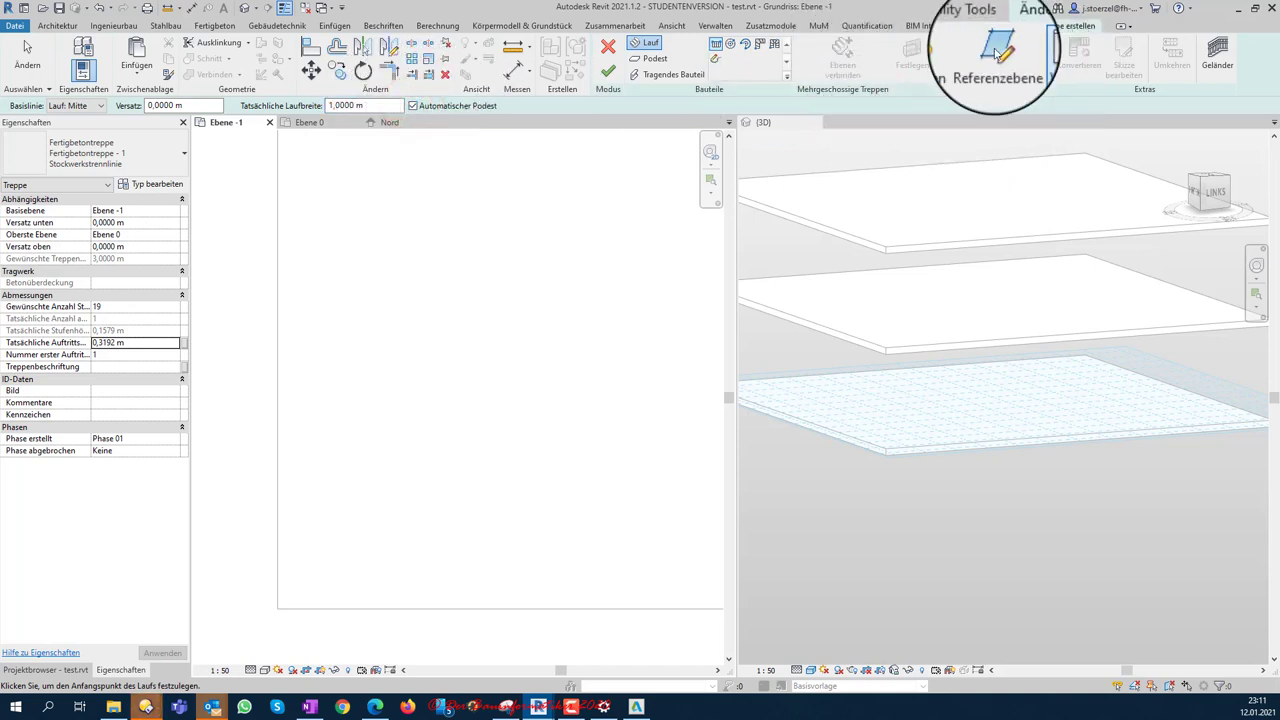
Step: Accept the railing settings for the new stair and choose straight runs
click(1220, 60)
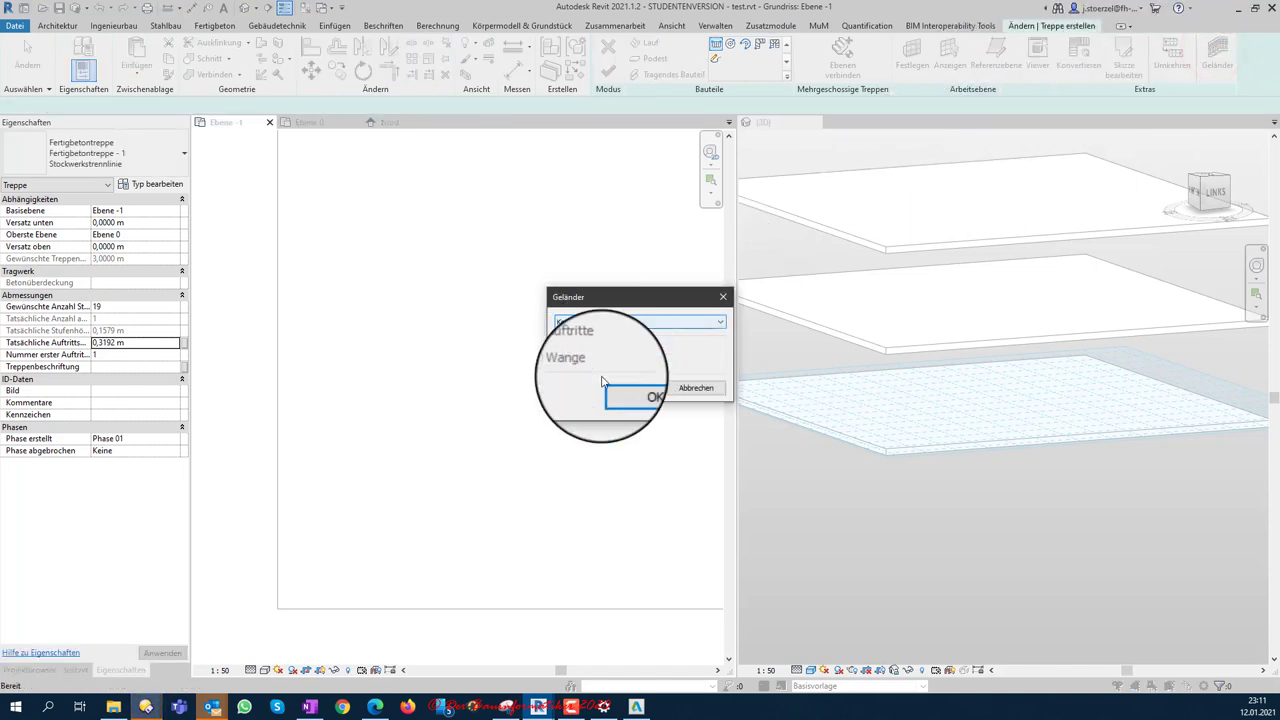
click(613, 386)
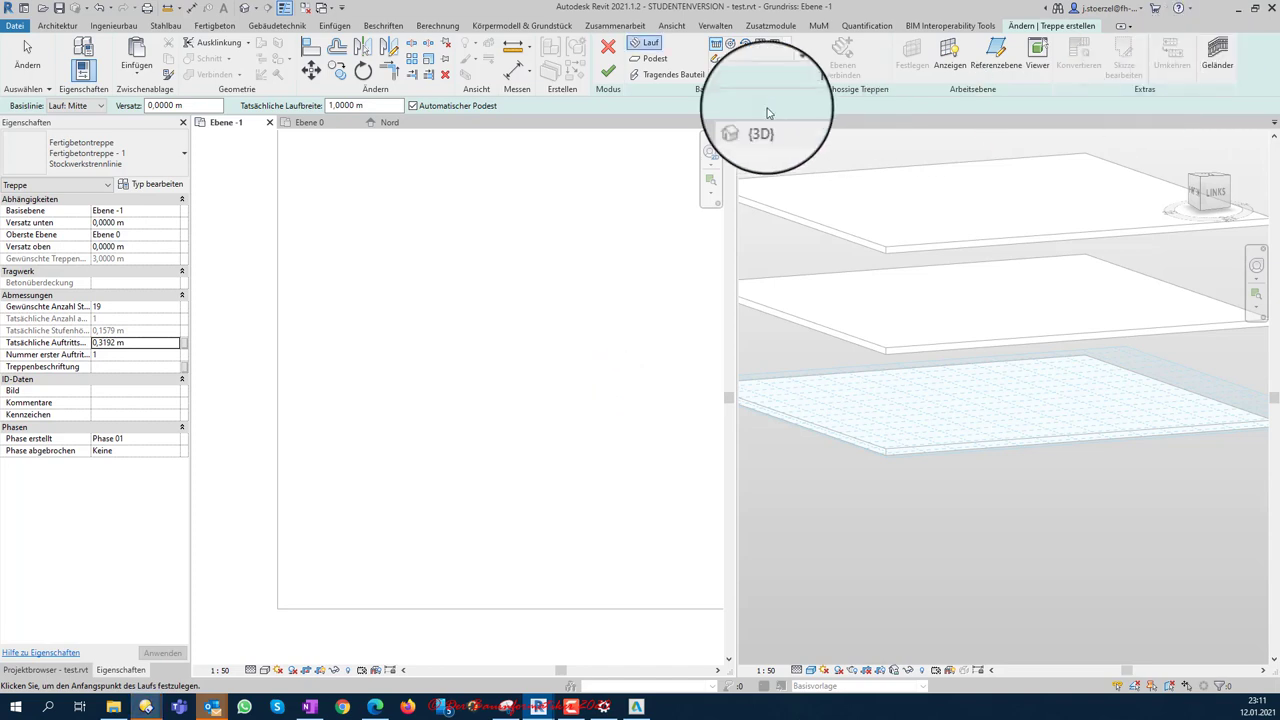
click(718, 50)
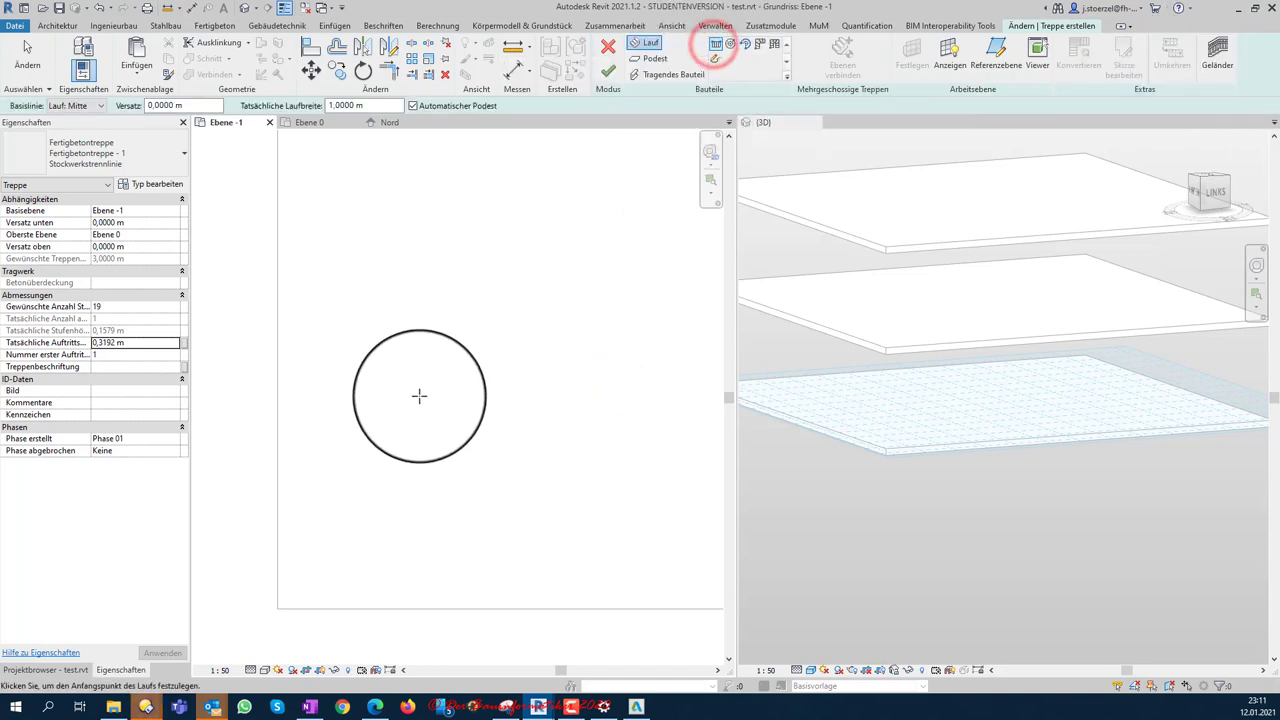
click(366, 458)
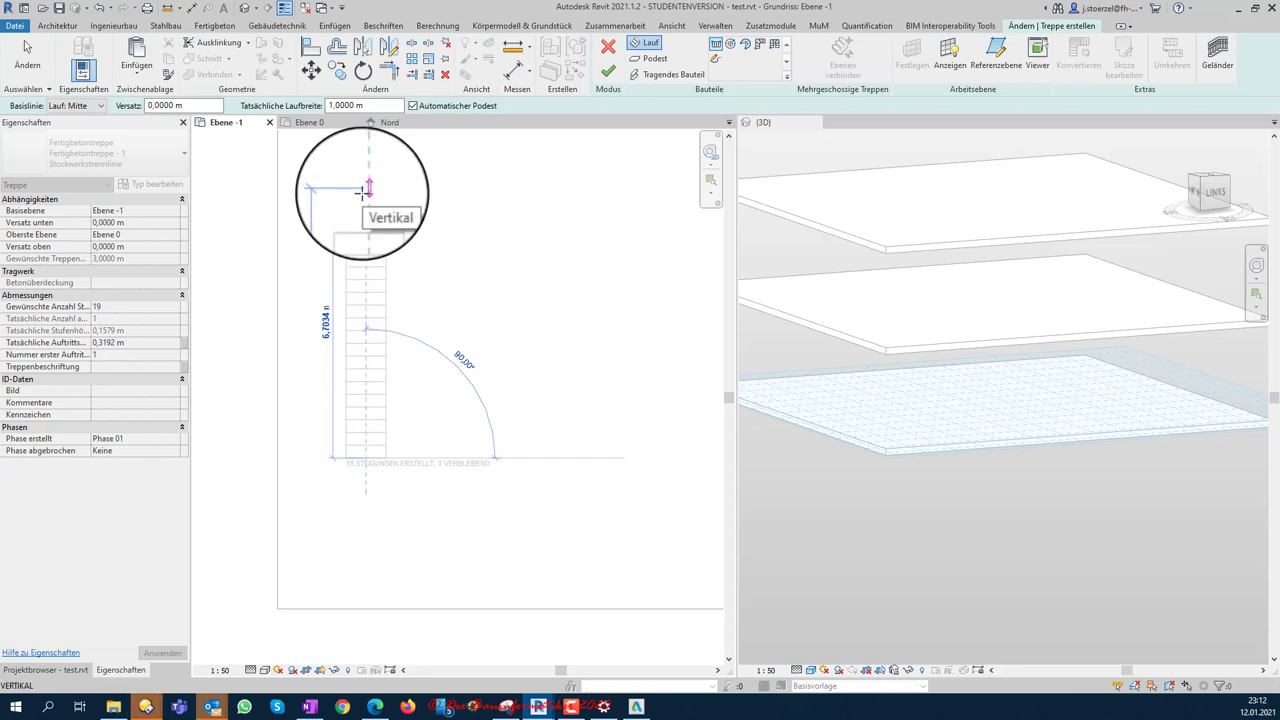
click(365, 190)
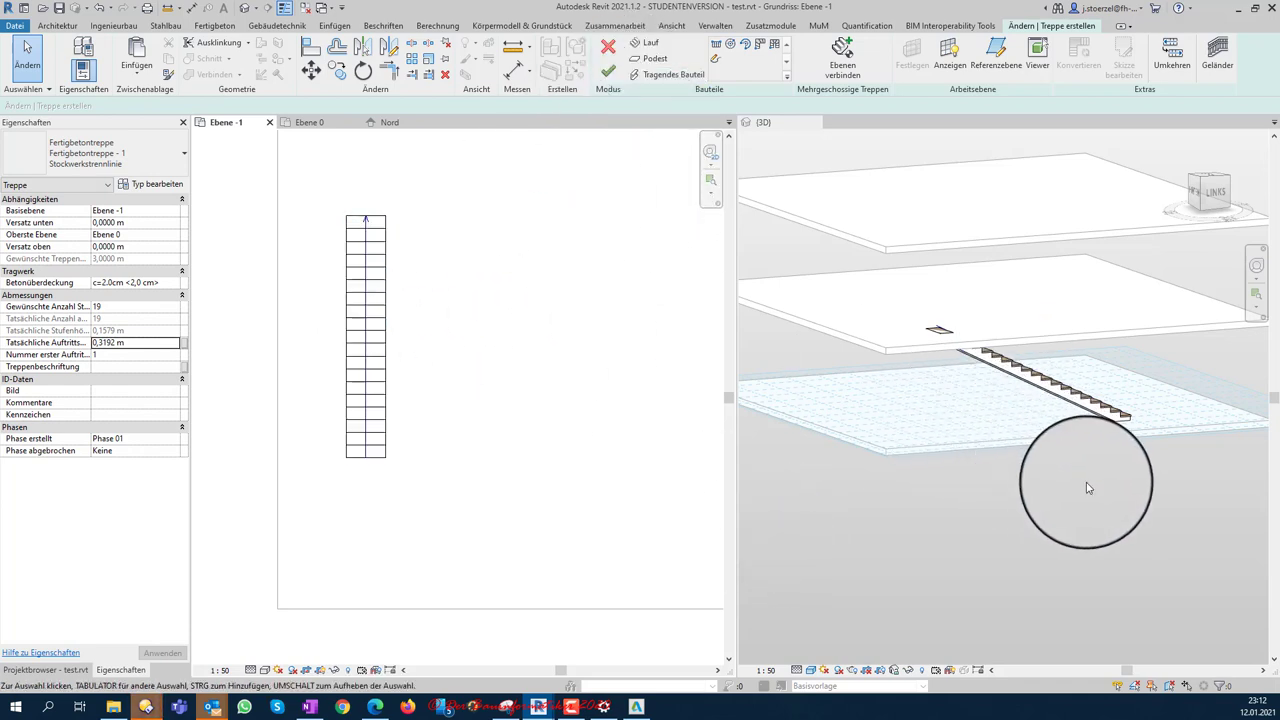
mouse_move(1097, 508)
shift+middle_down()
mouse_move(949, 501)
mouse_move(975, 505)
shift+middle_up()
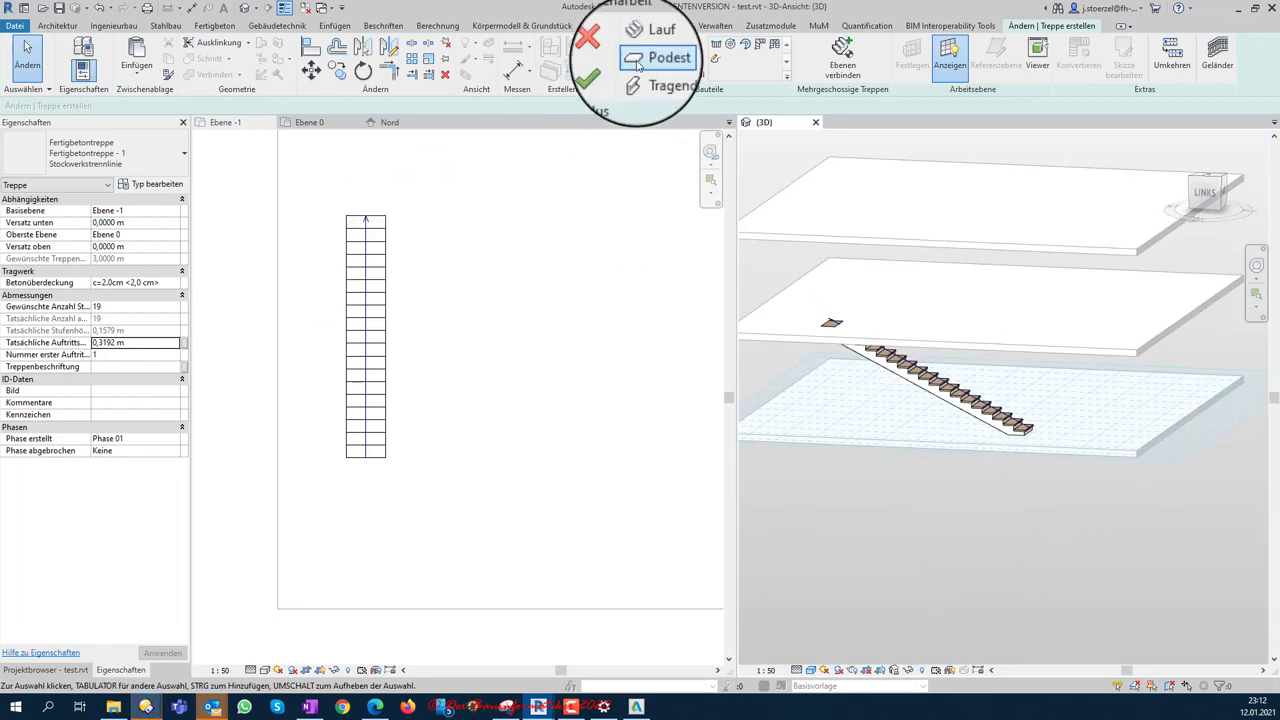
click(310, 185)
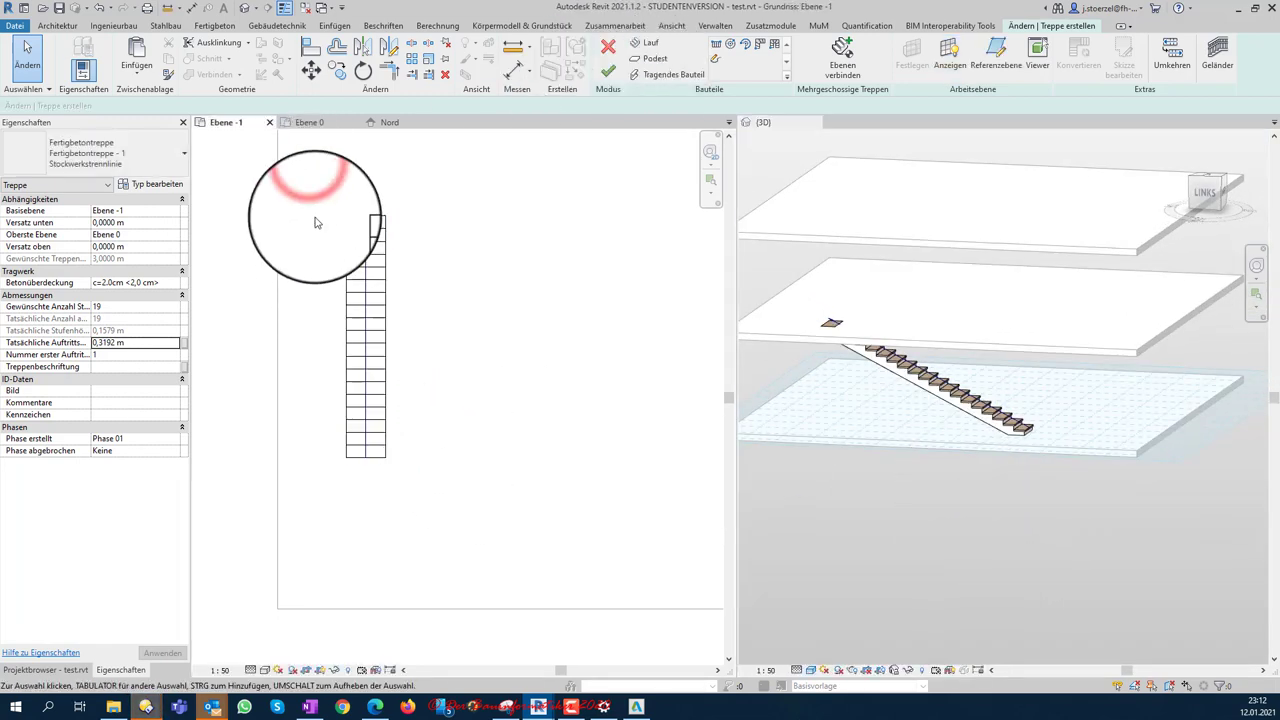
drag(328, 193, 472, 463)
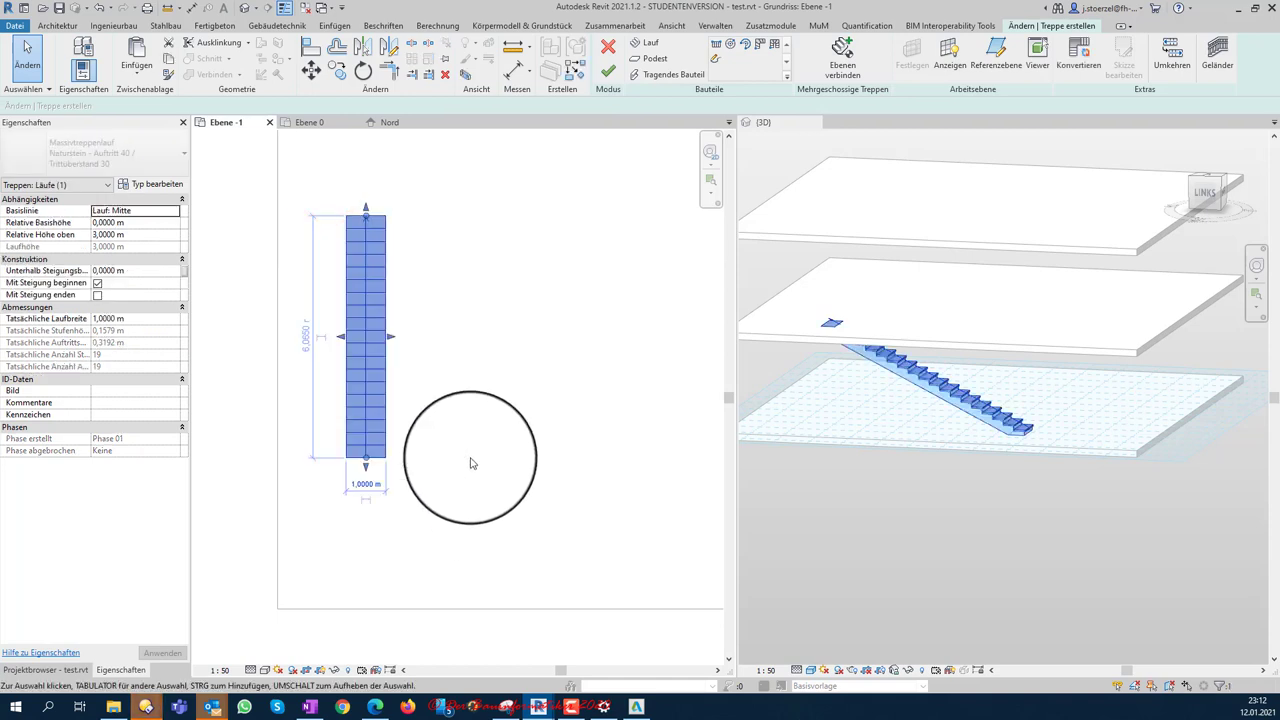
key(Delete)
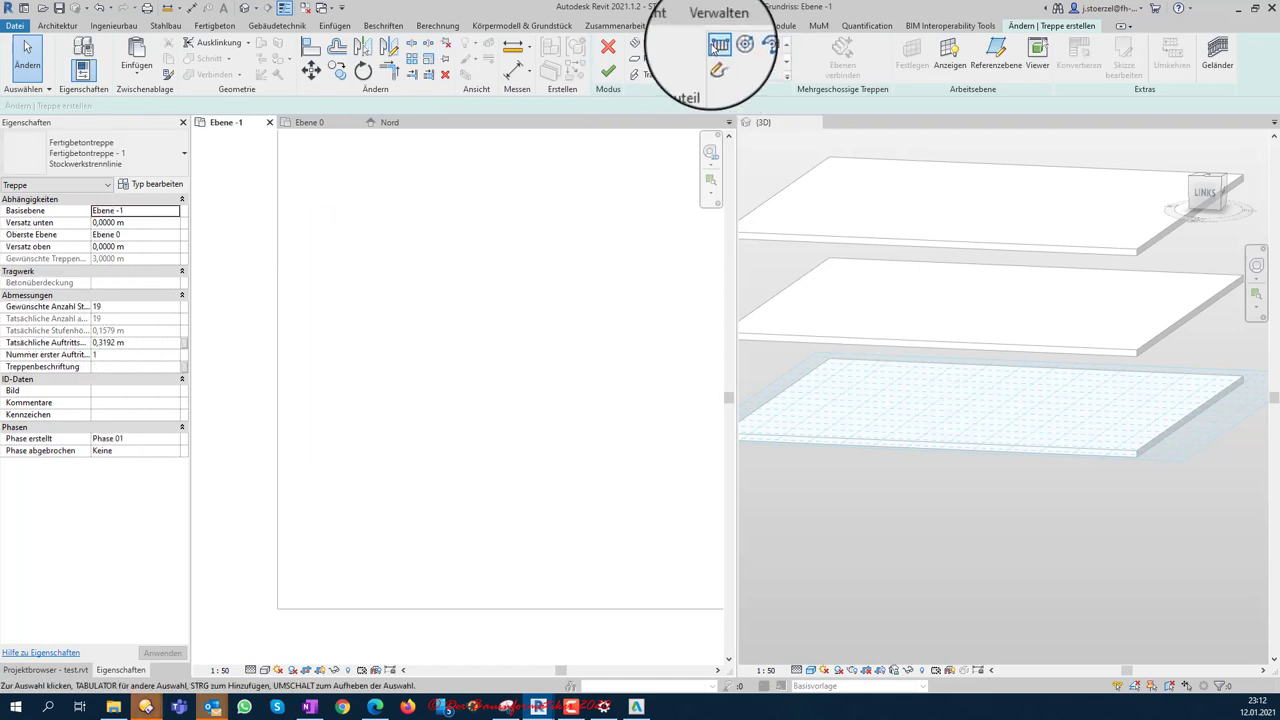
Step: Draw a 7-riser vertical run and a diagonal second run with a landing between
click(716, 46)
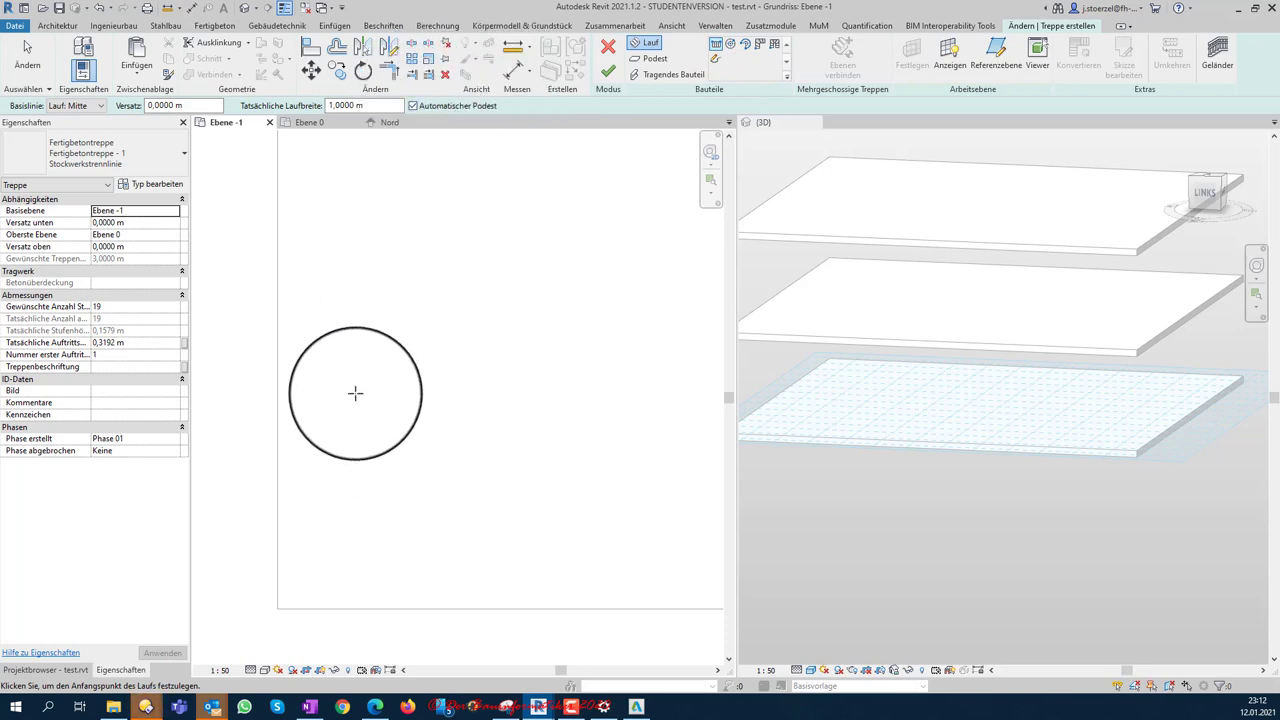
click(352, 476)
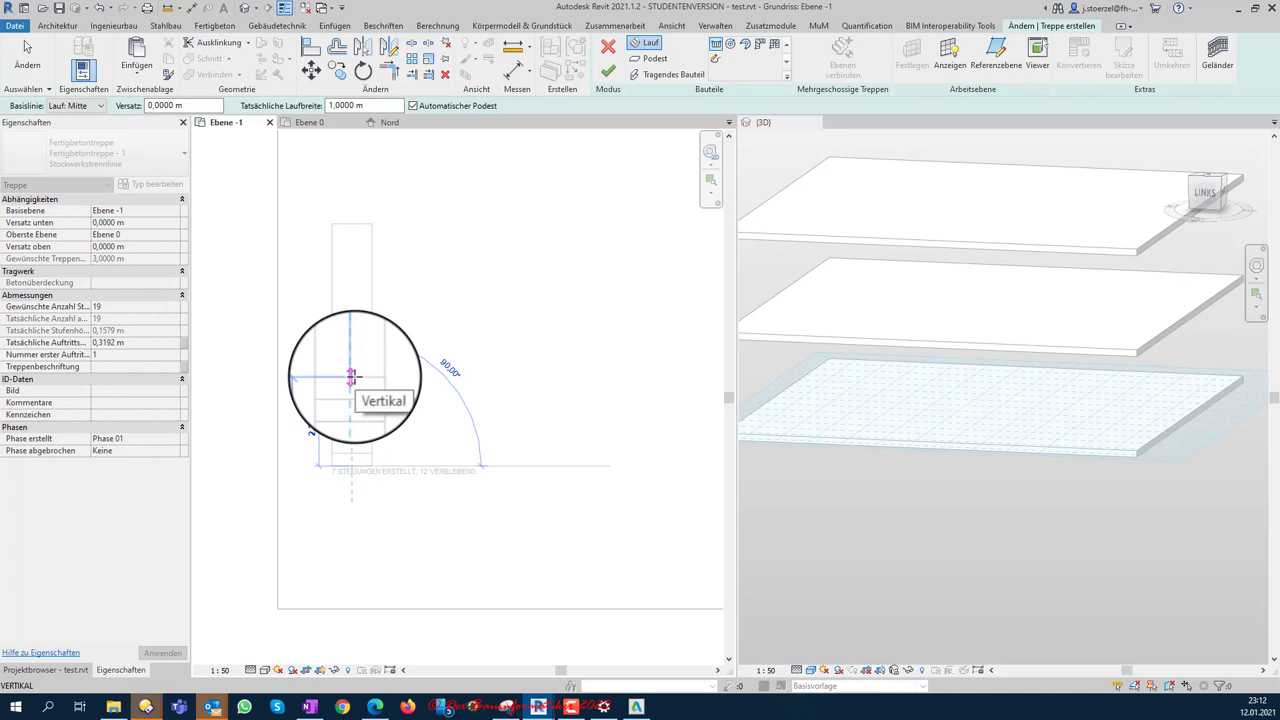
click(352, 377)
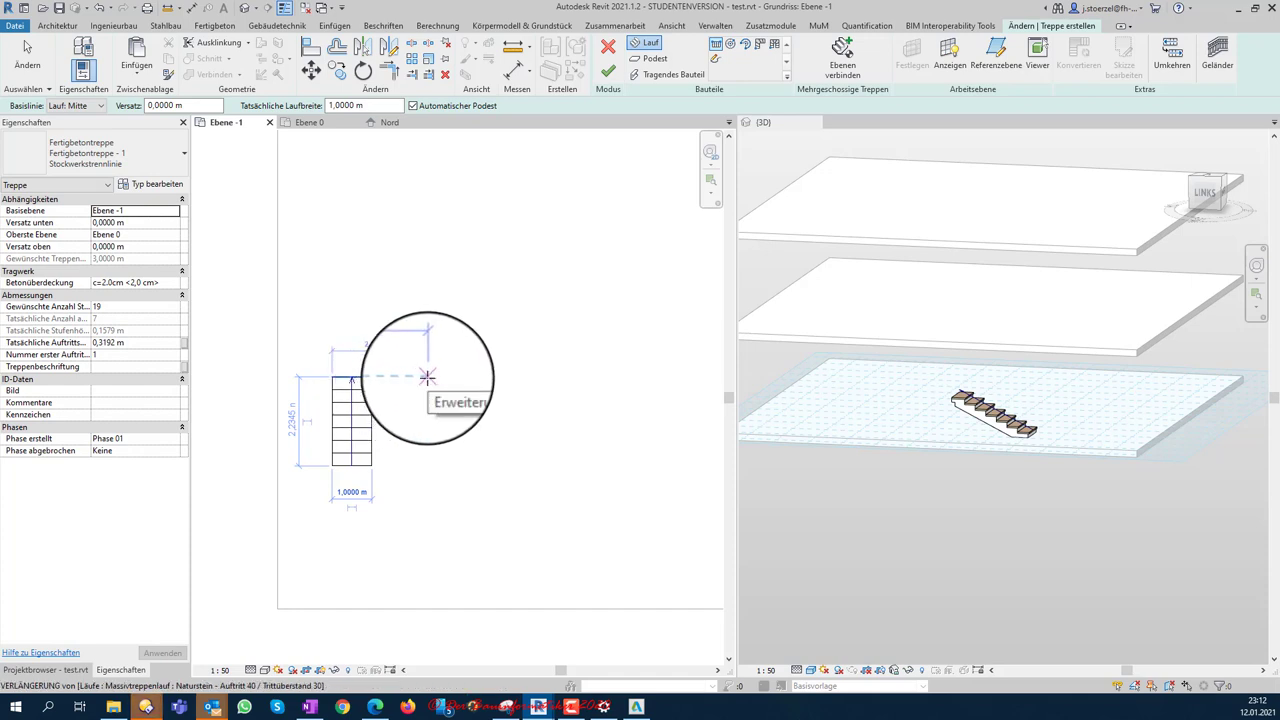
click(427, 377)
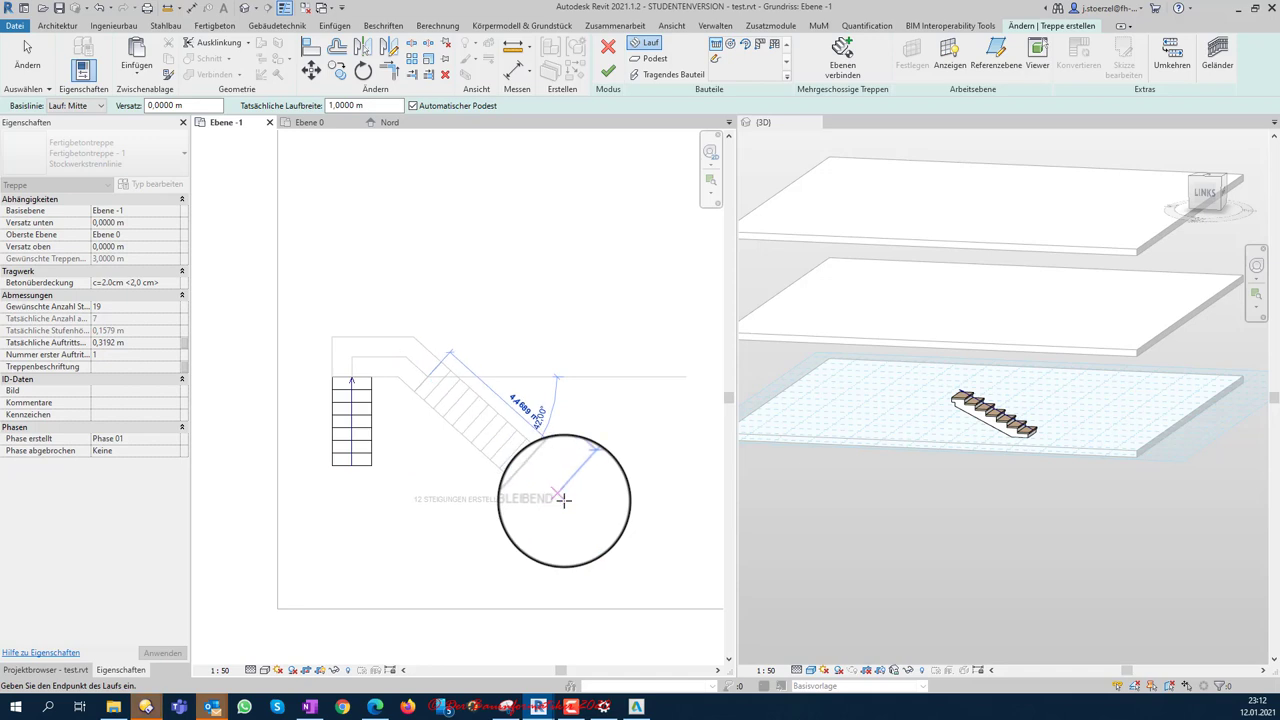
click(560, 498)
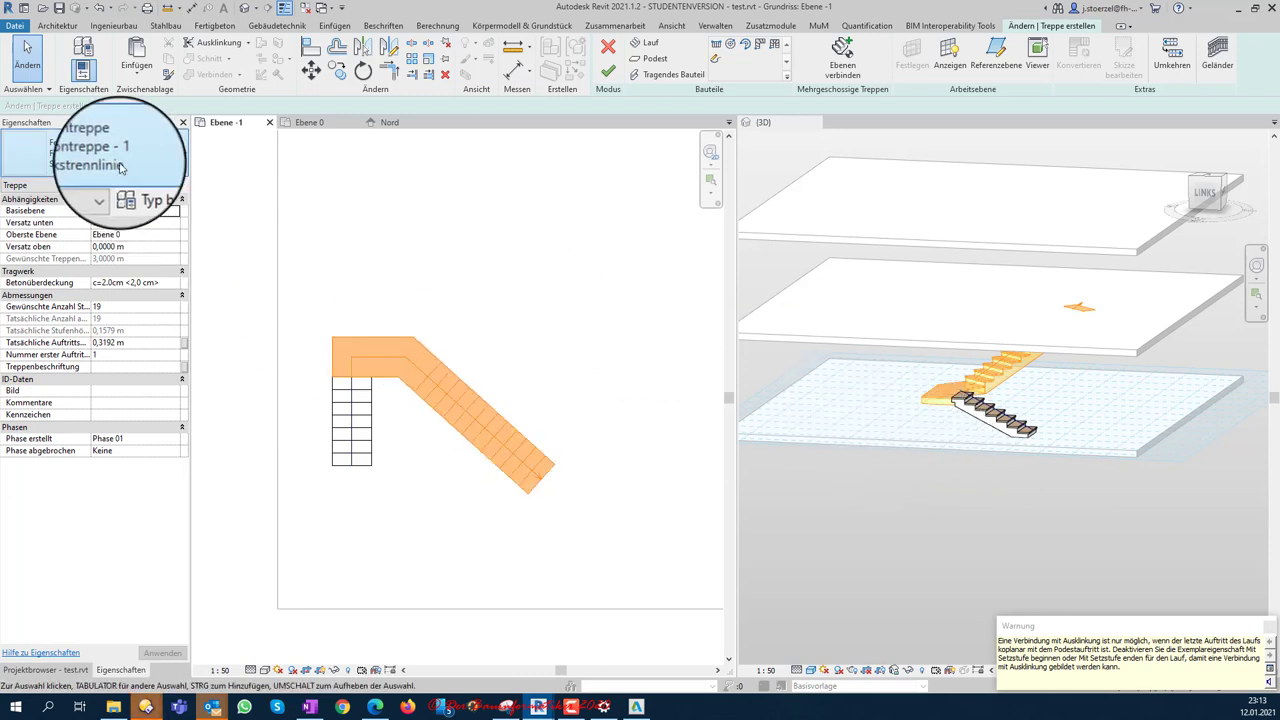
Step: Dismiss the warning, check the diagonal run, and select the connecting landing
click(515, 379)
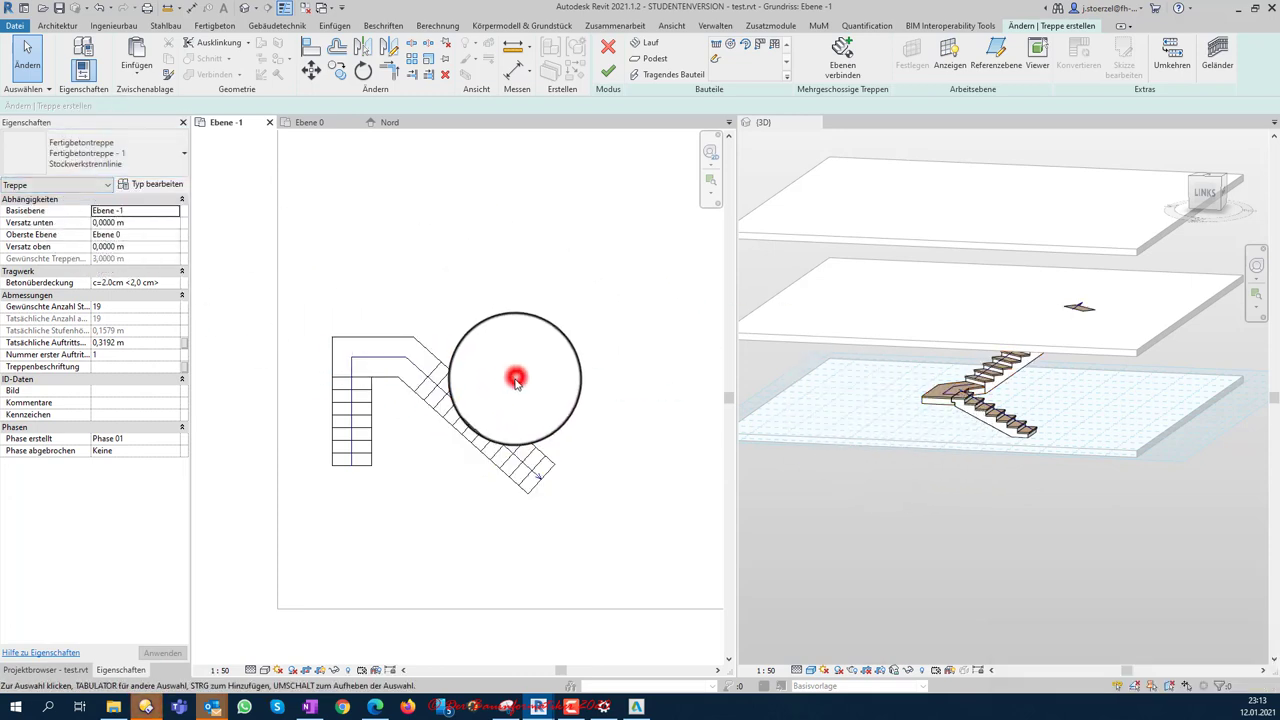
scroll(995, 370, up, 2)
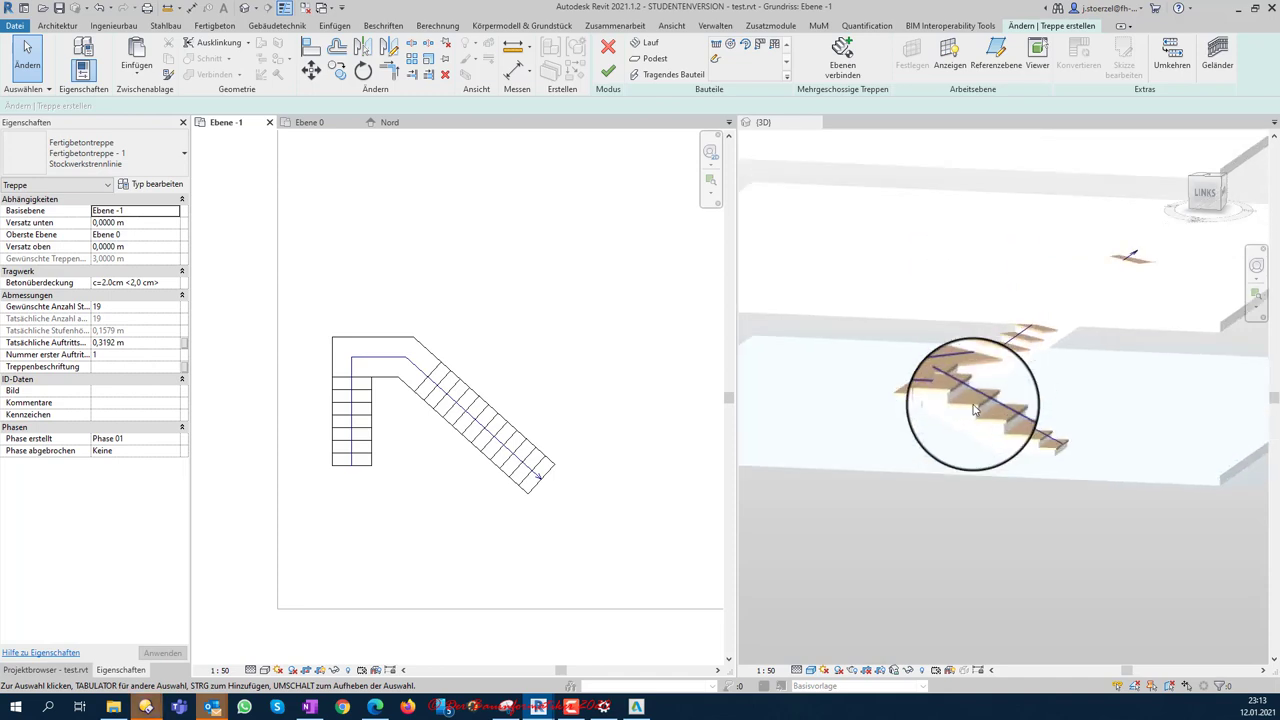
scroll(995, 400, up, 1)
click(460, 382)
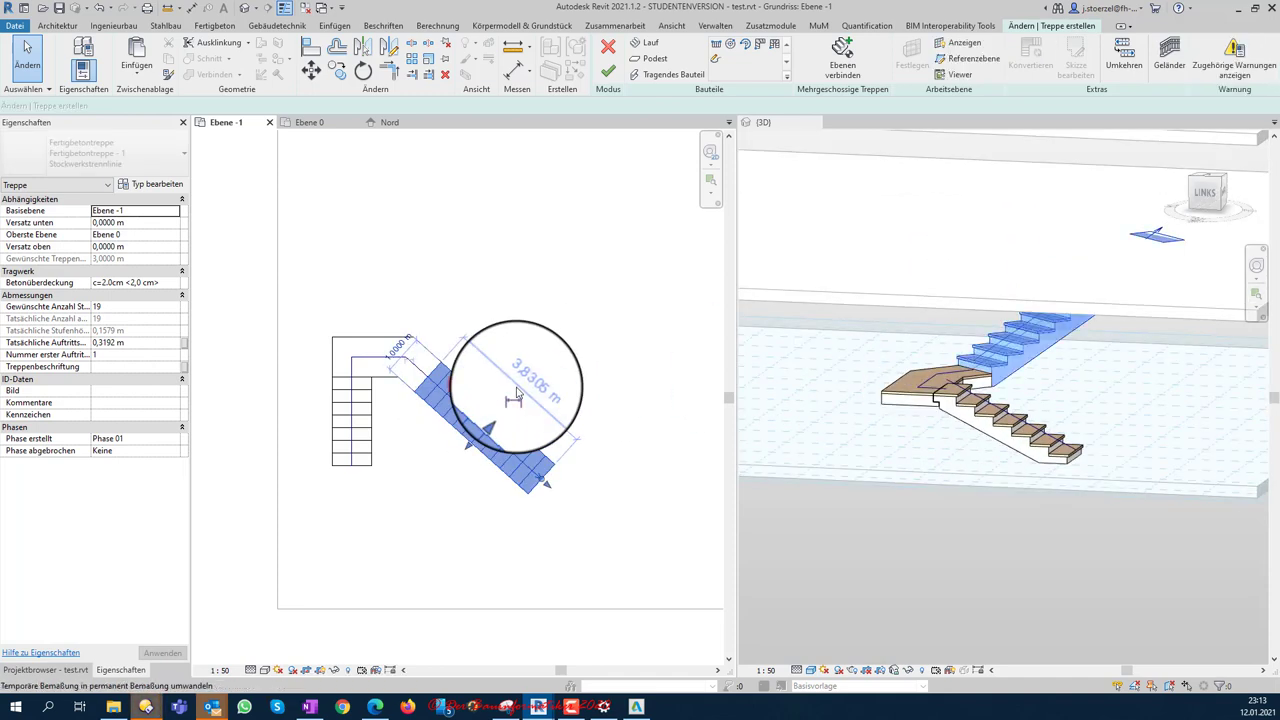
click(418, 286)
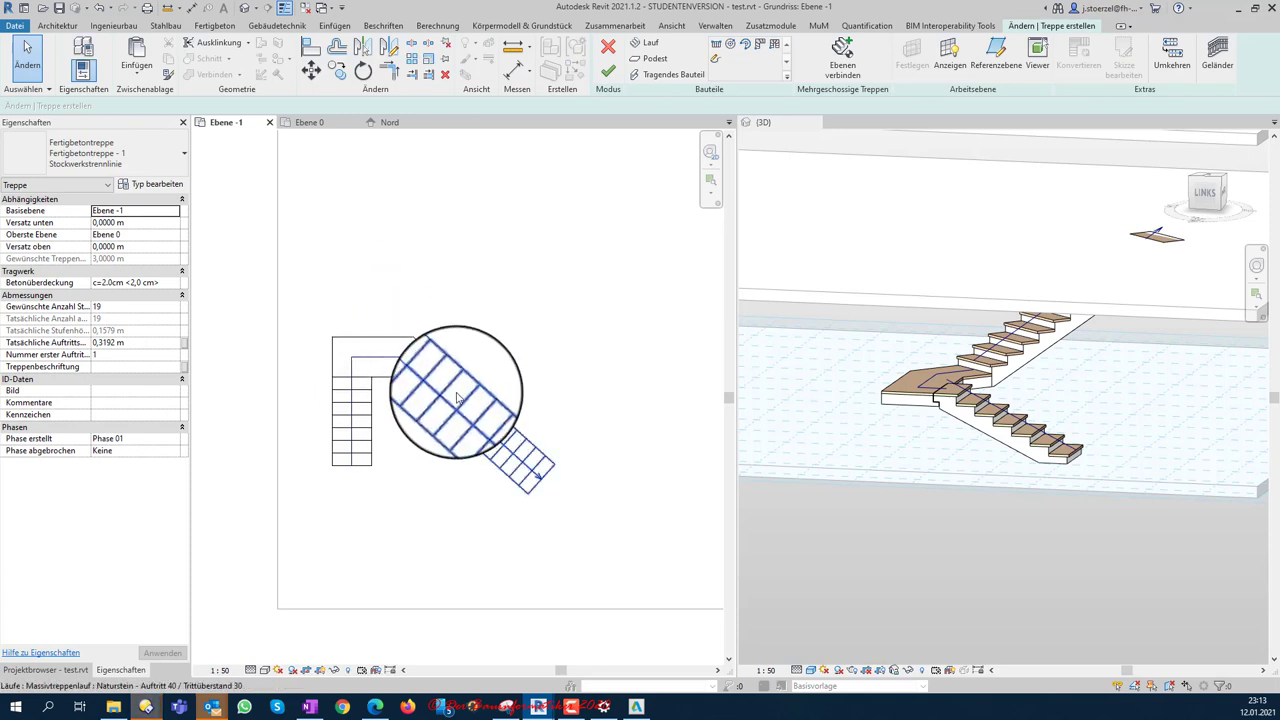
click(412, 366)
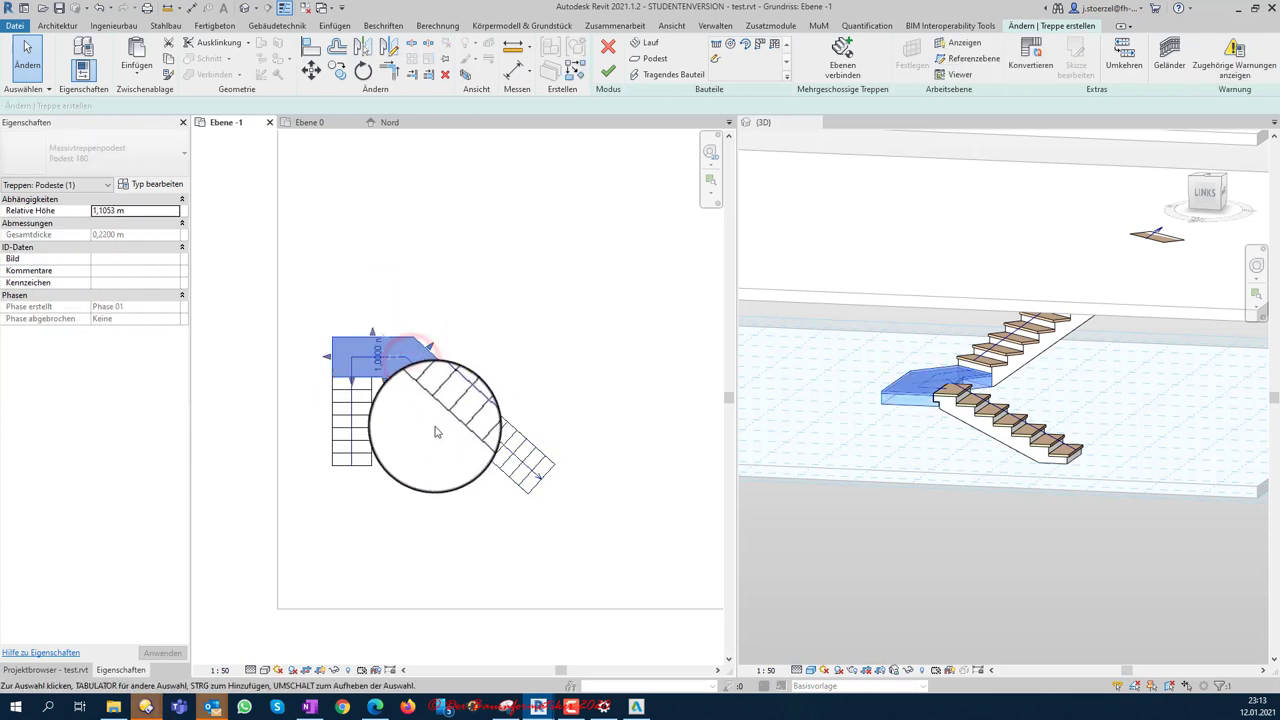
Step: Delete the curved landing between the two runs
scroll(438, 425, up, 1)
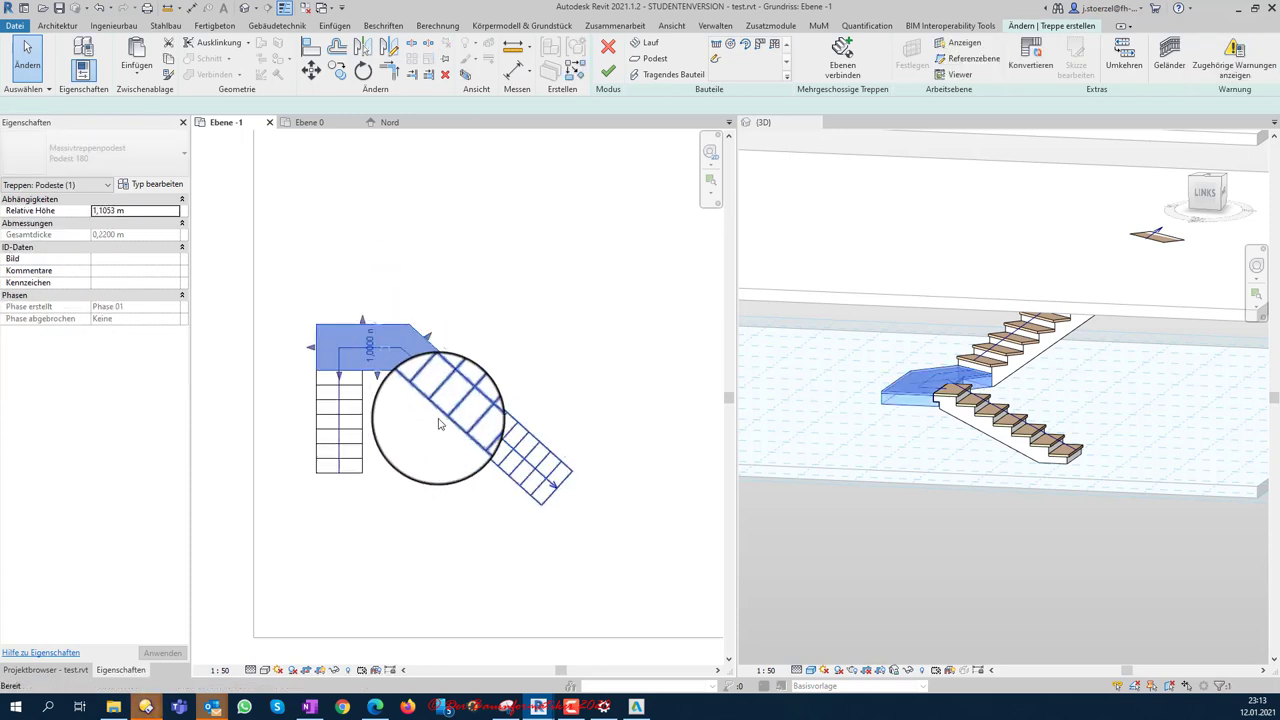
key(Delete)
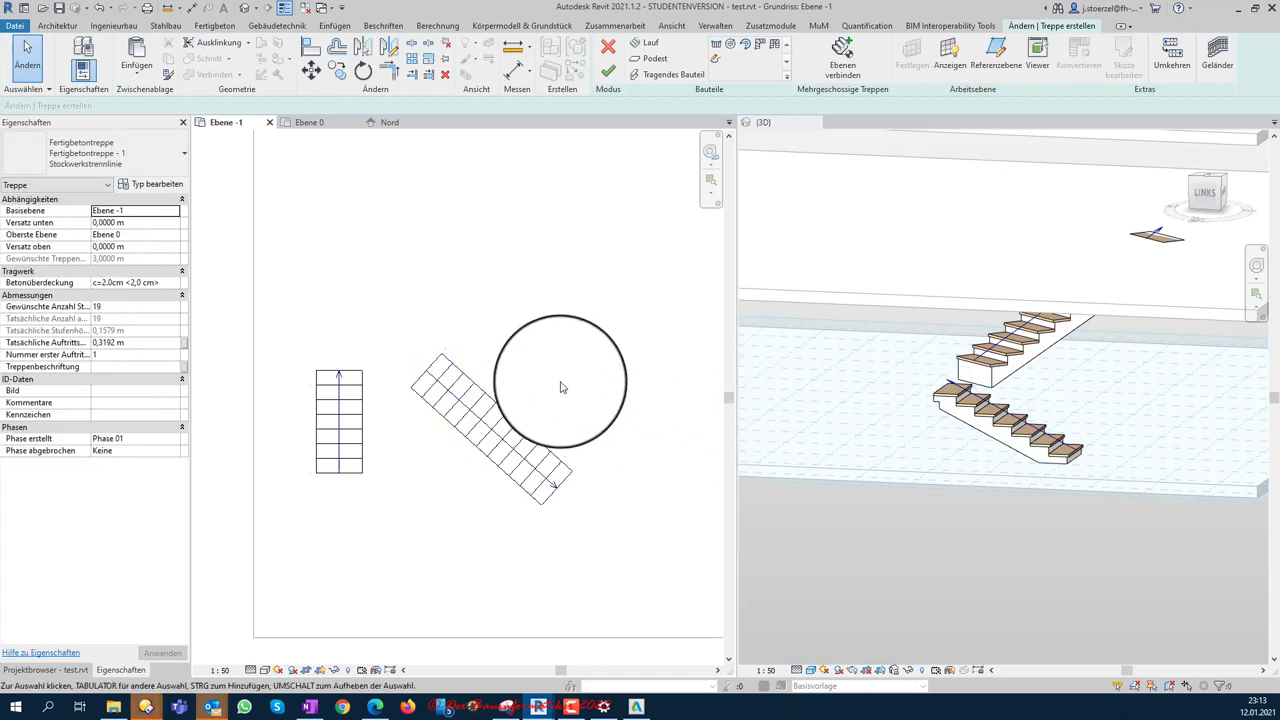
scroll(491, 390, down, 1)
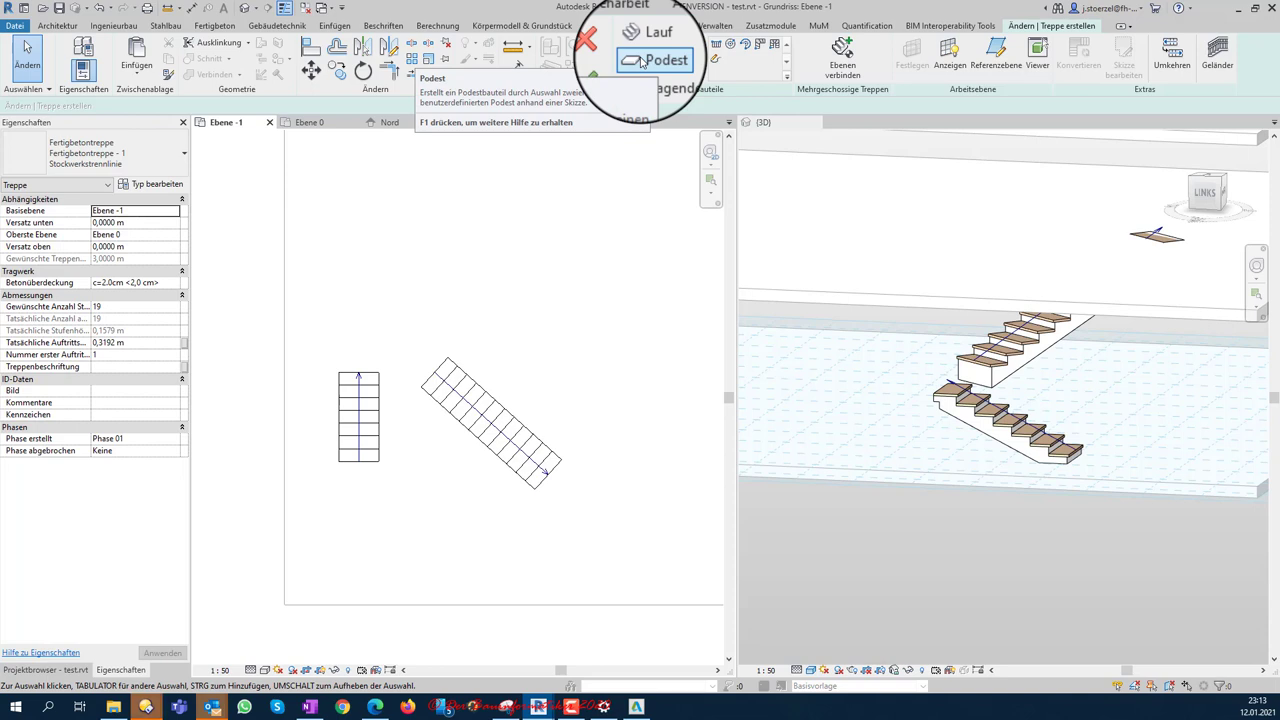
Step: Try a landing by picking both runs, delete it, and start a sketched landing instead
click(645, 58)
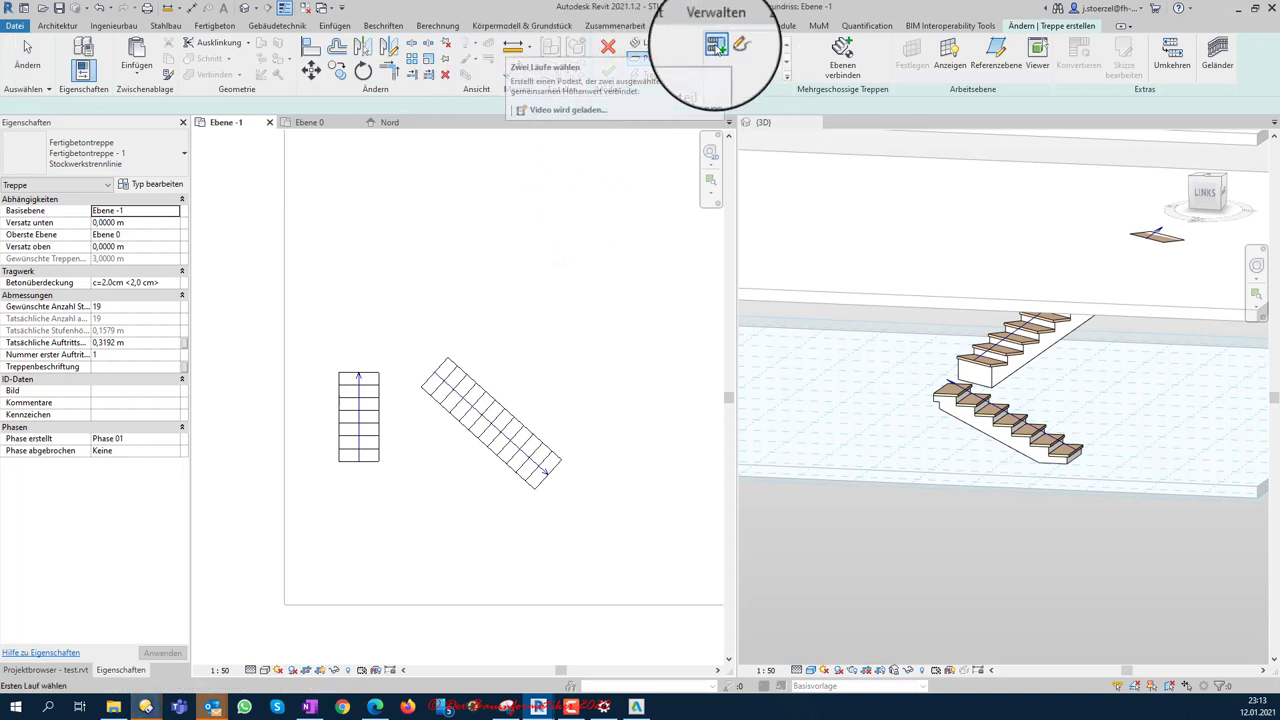
click(365, 375)
click(435, 371)
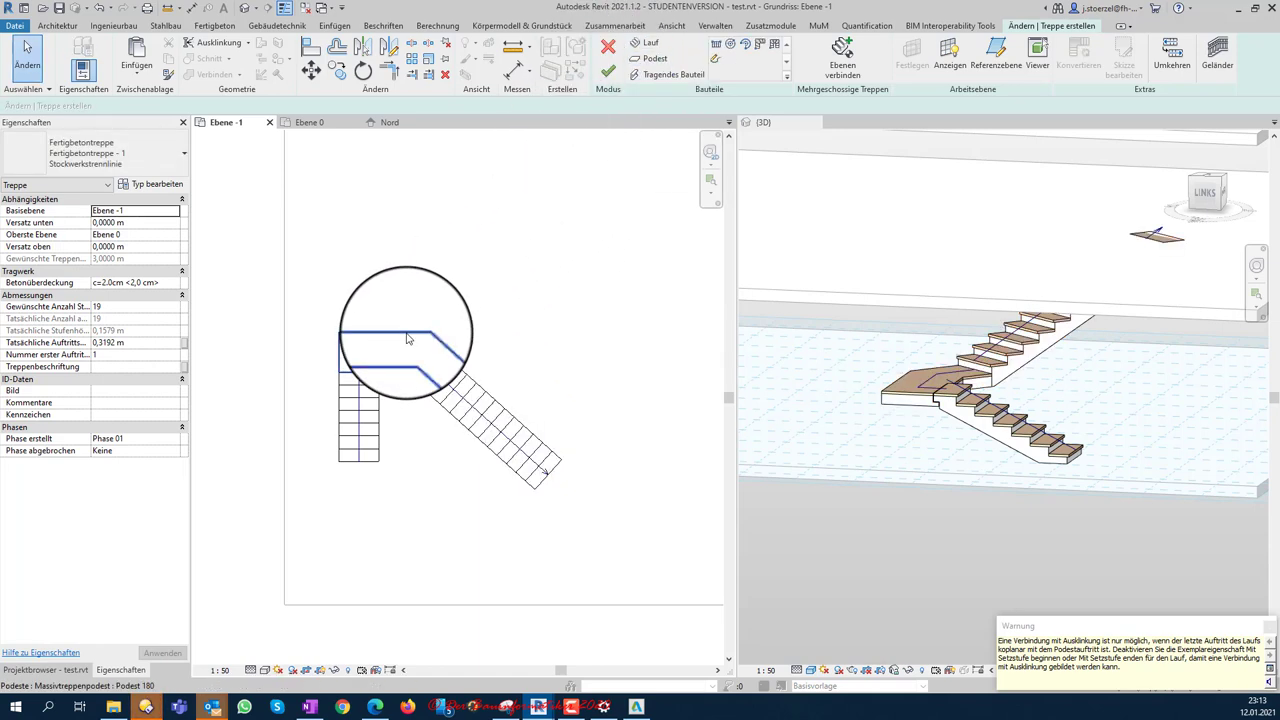
click(395, 335)
key(Delete)
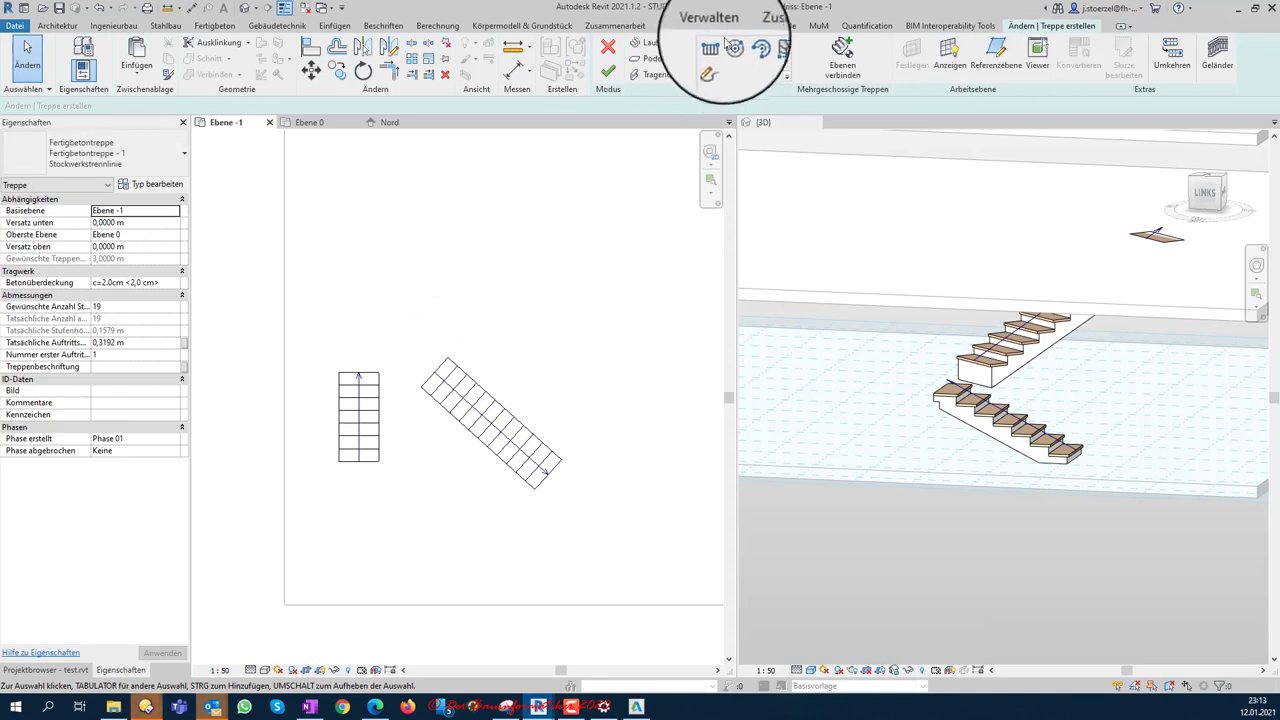
click(650, 58)
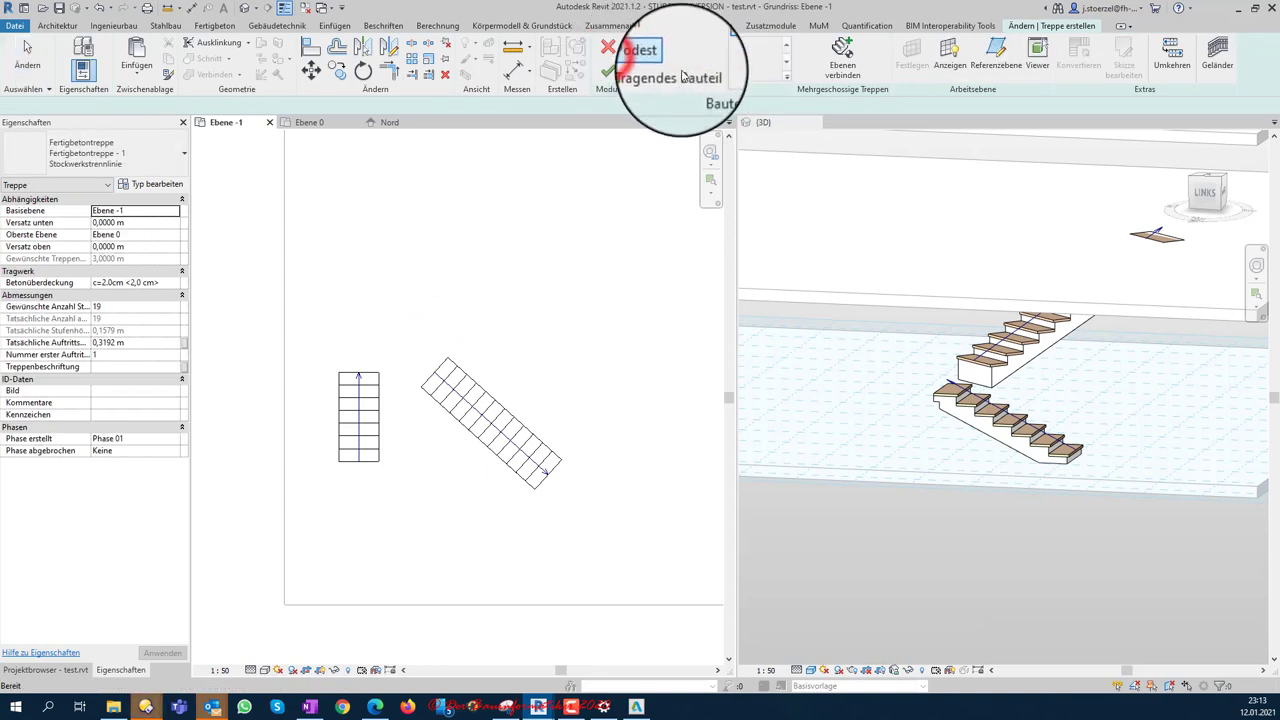
click(732, 47)
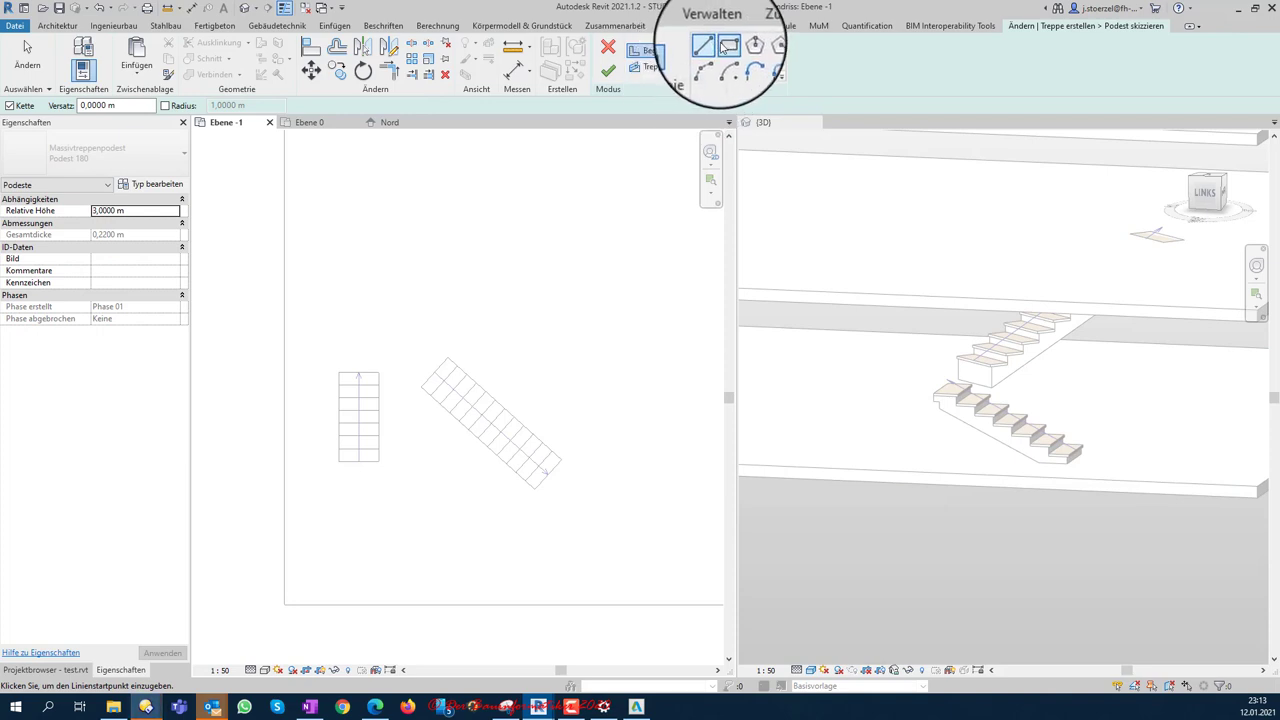
Step: Draw a vertical left boundary edge and a chain of straight landing boundary lines
click(709, 44)
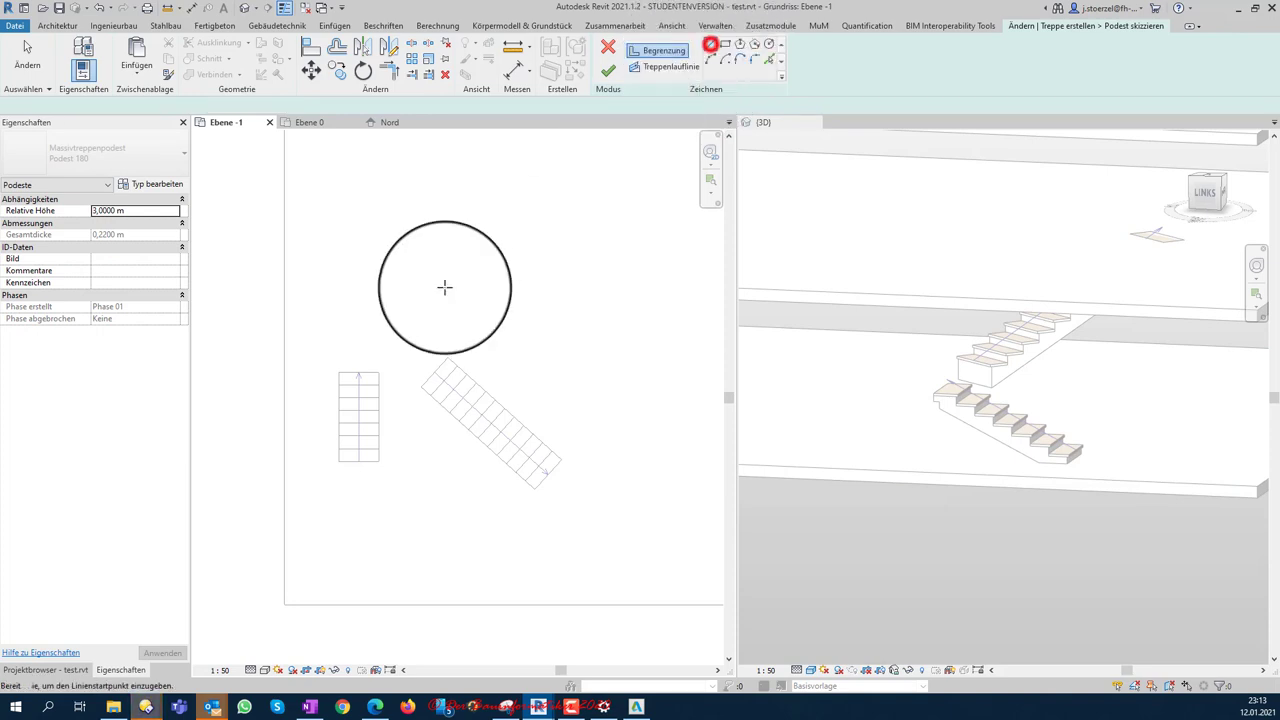
click(339, 372)
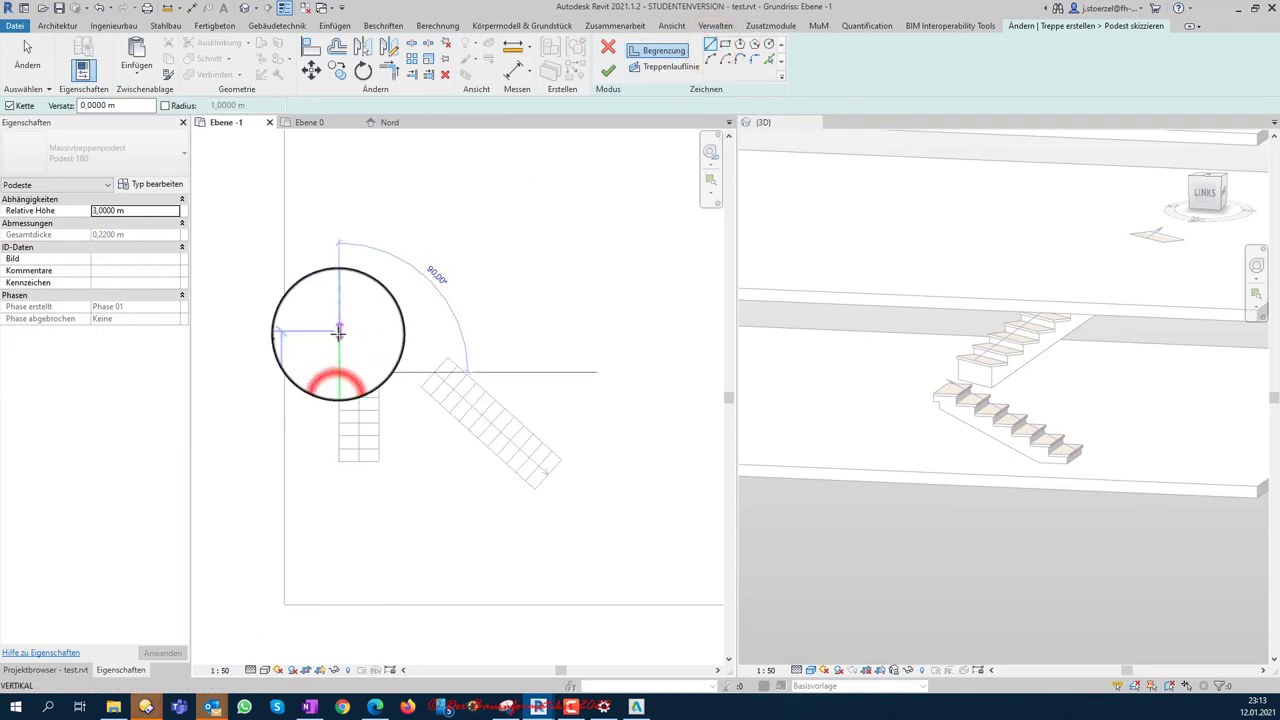
click(339, 330)
key(Escape)
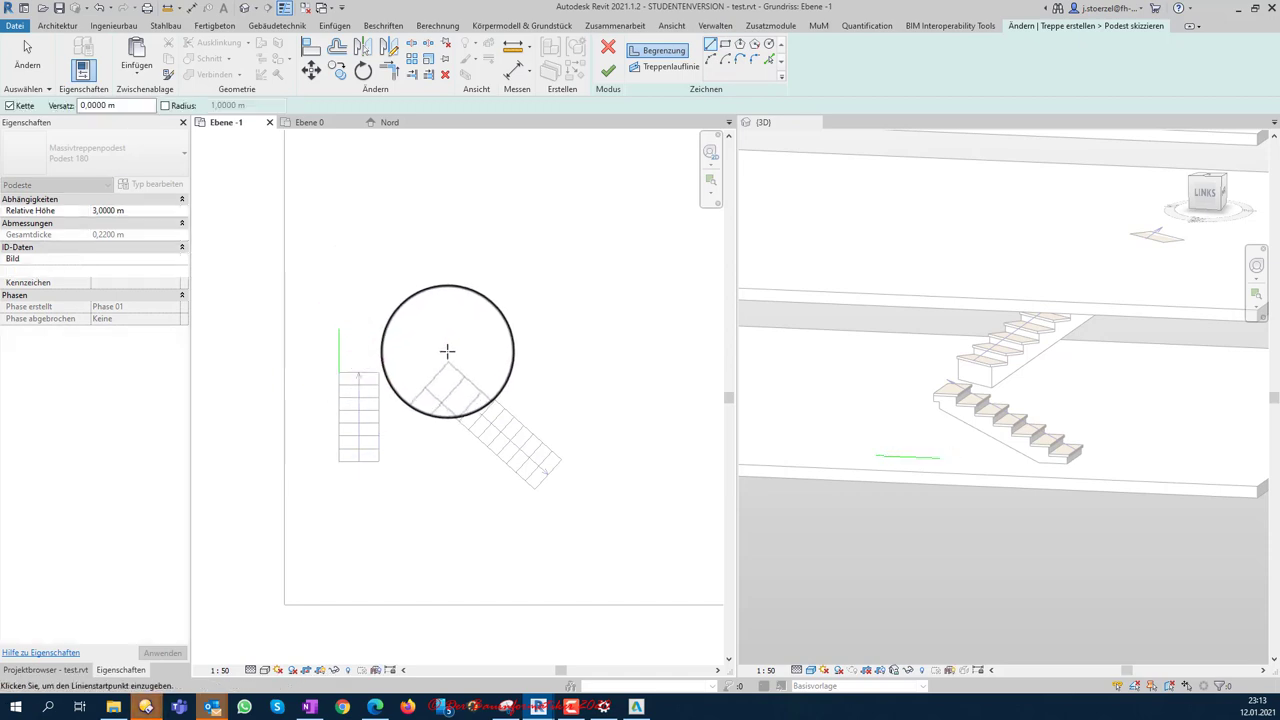
click(457, 374)
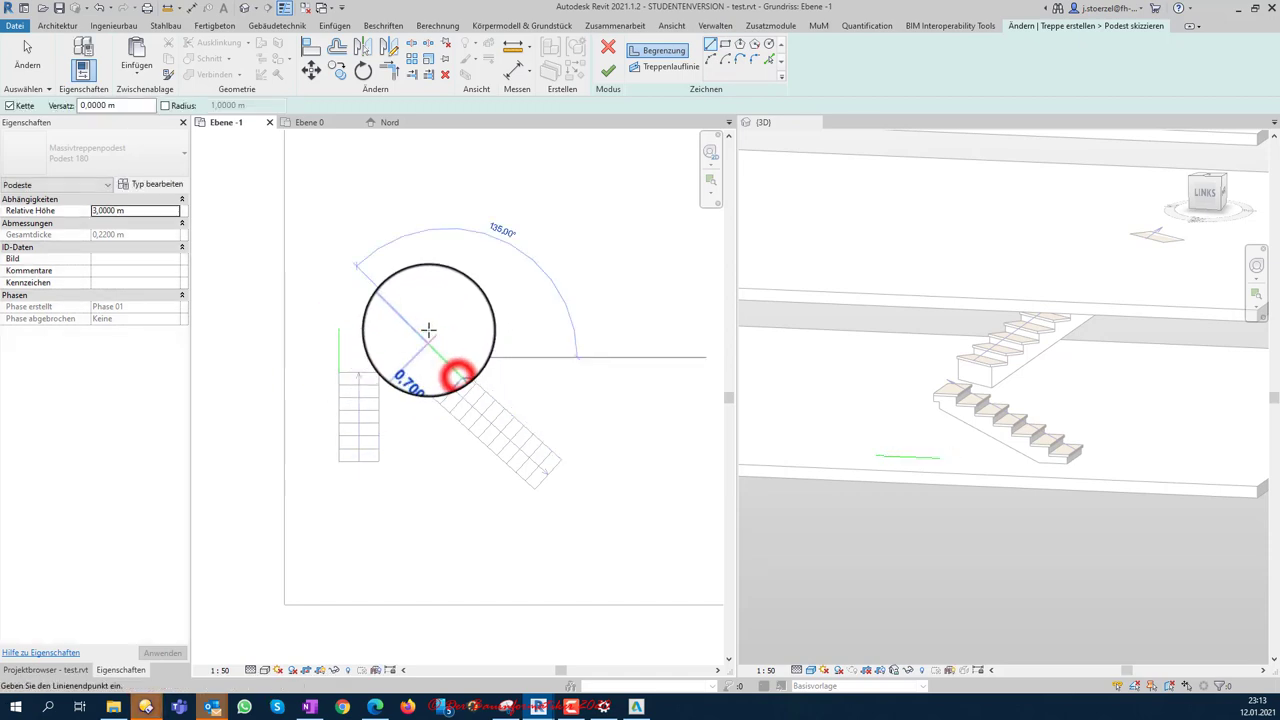
click(418, 326)
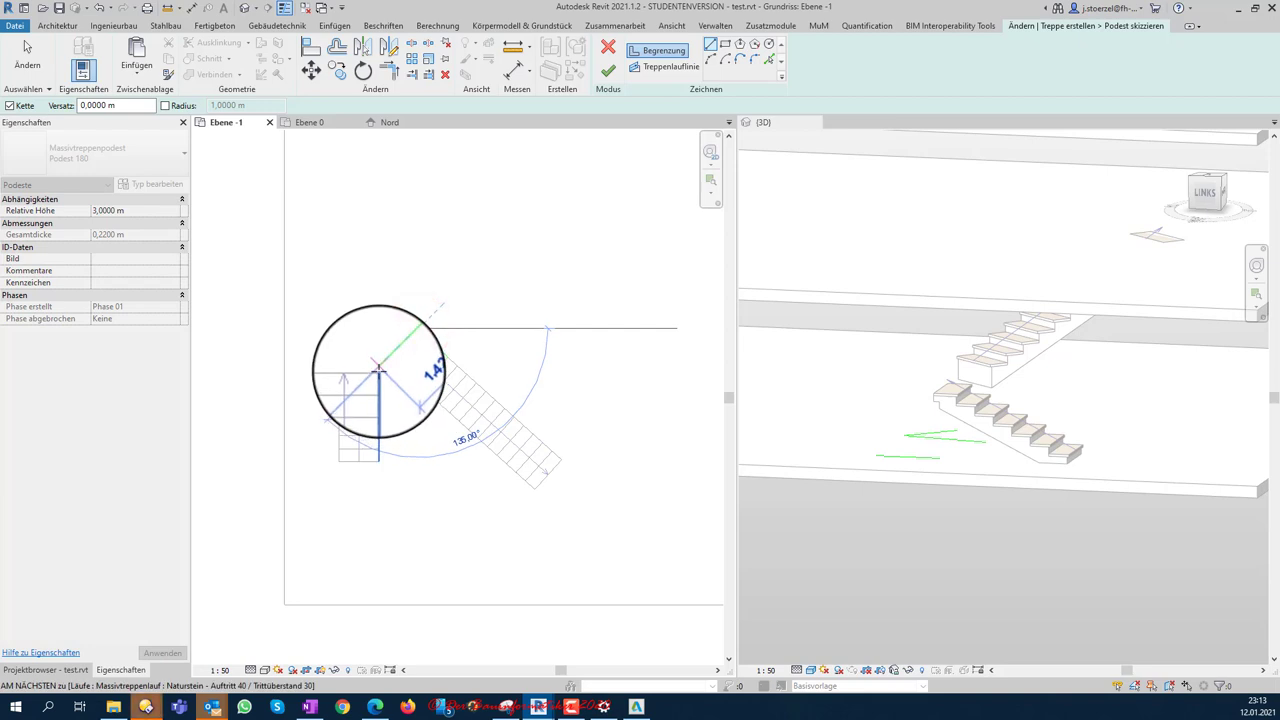
click(378, 372)
click(376, 353)
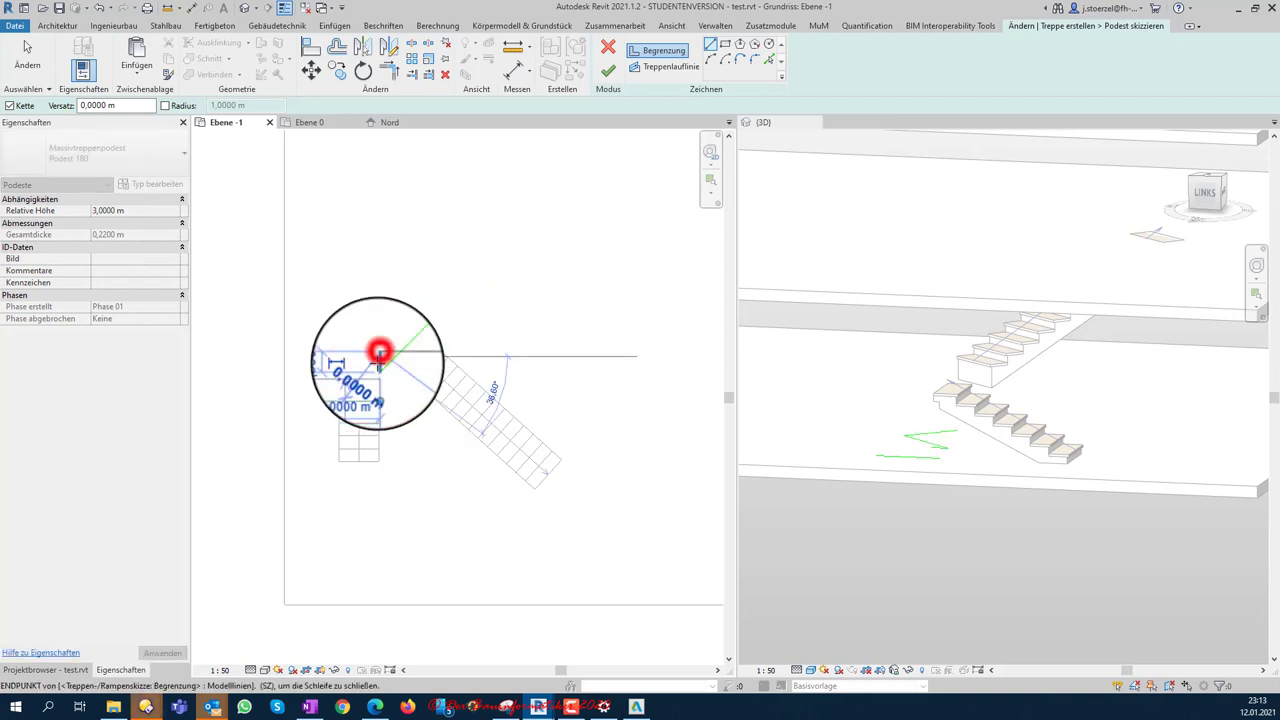
click(421, 388)
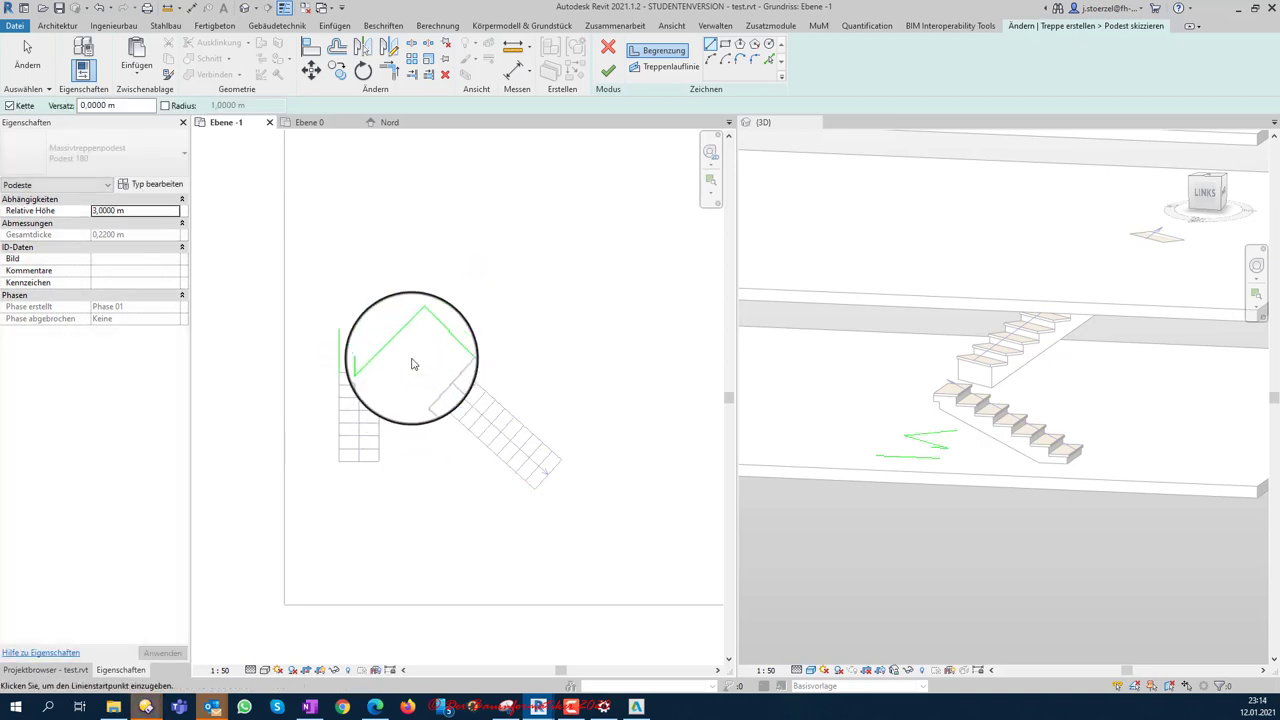
key(Escape)
Step: Remove the stray horizontal boundary line from the landing sketch
click(399, 349)
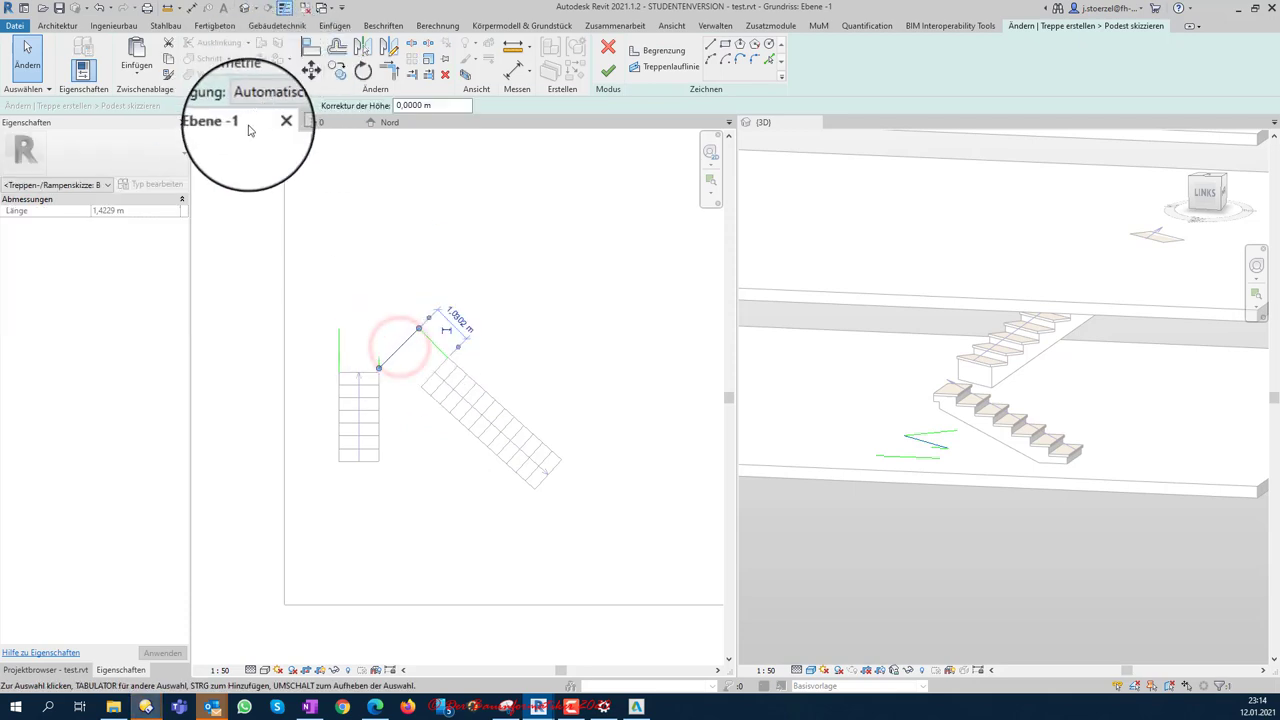
click(379, 371)
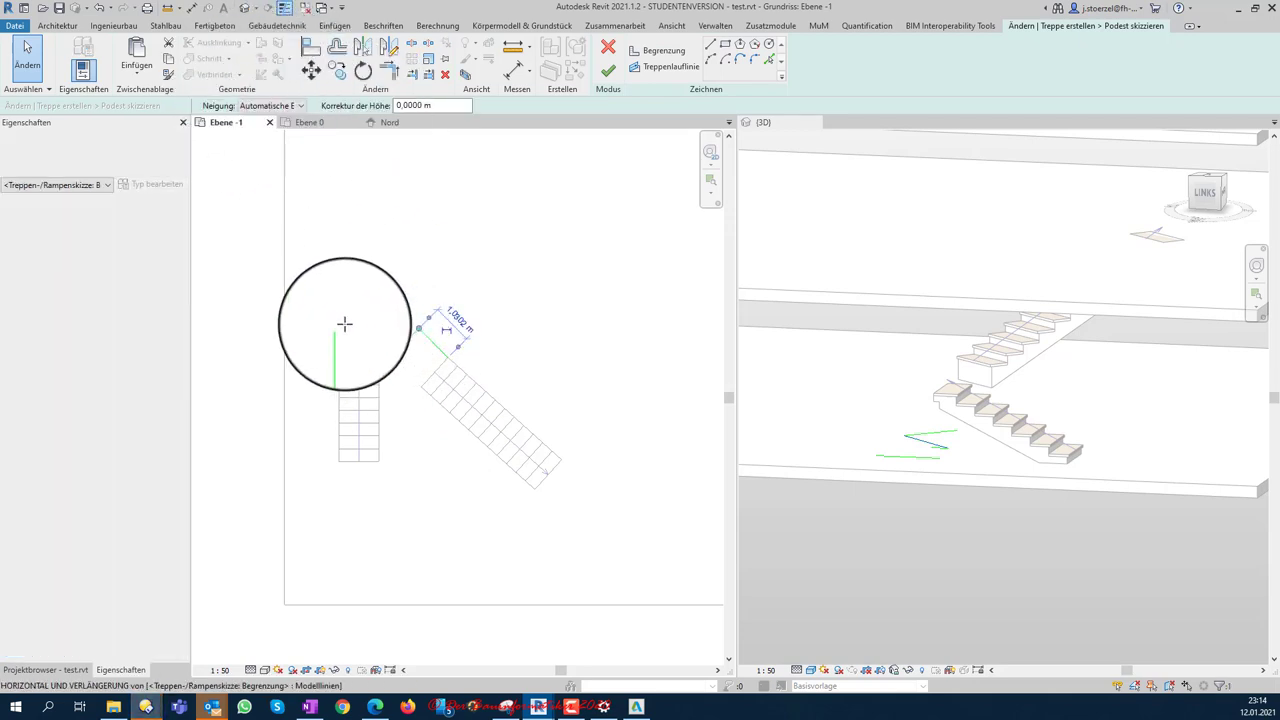
click(388, 322)
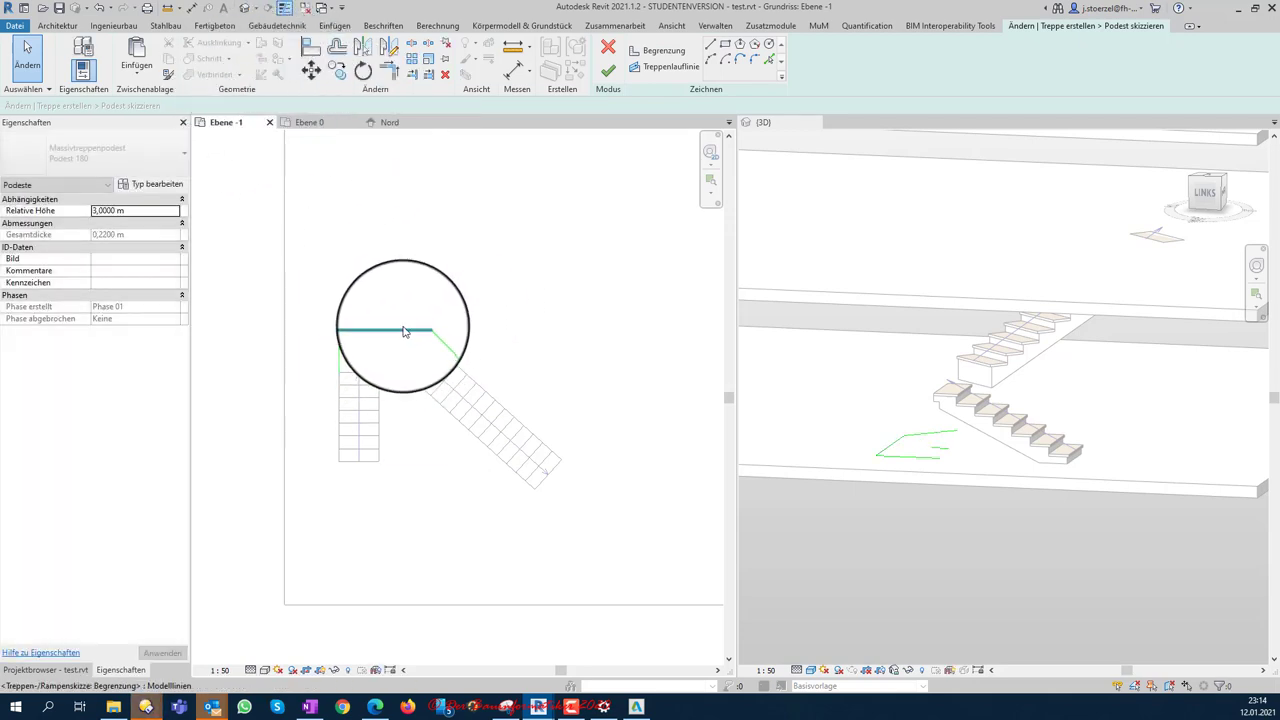
key(Escape)
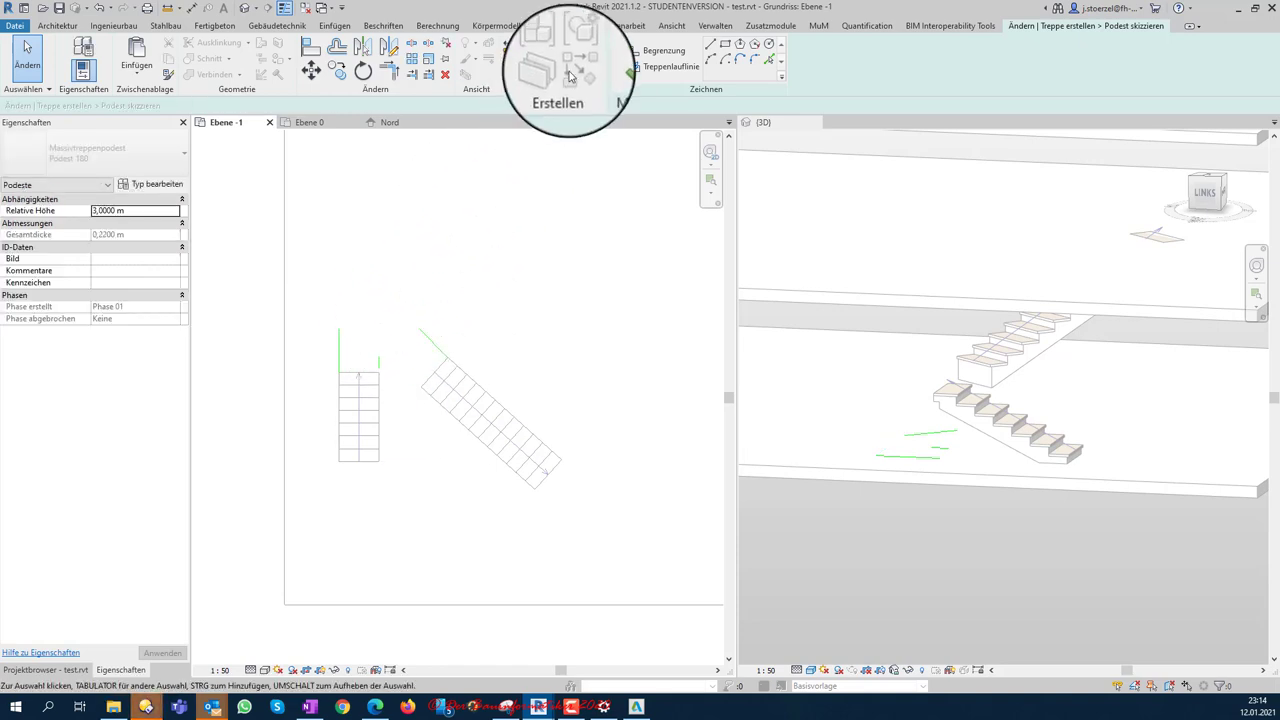
Step: Add an arc across the top of the landing boundary
click(710, 58)
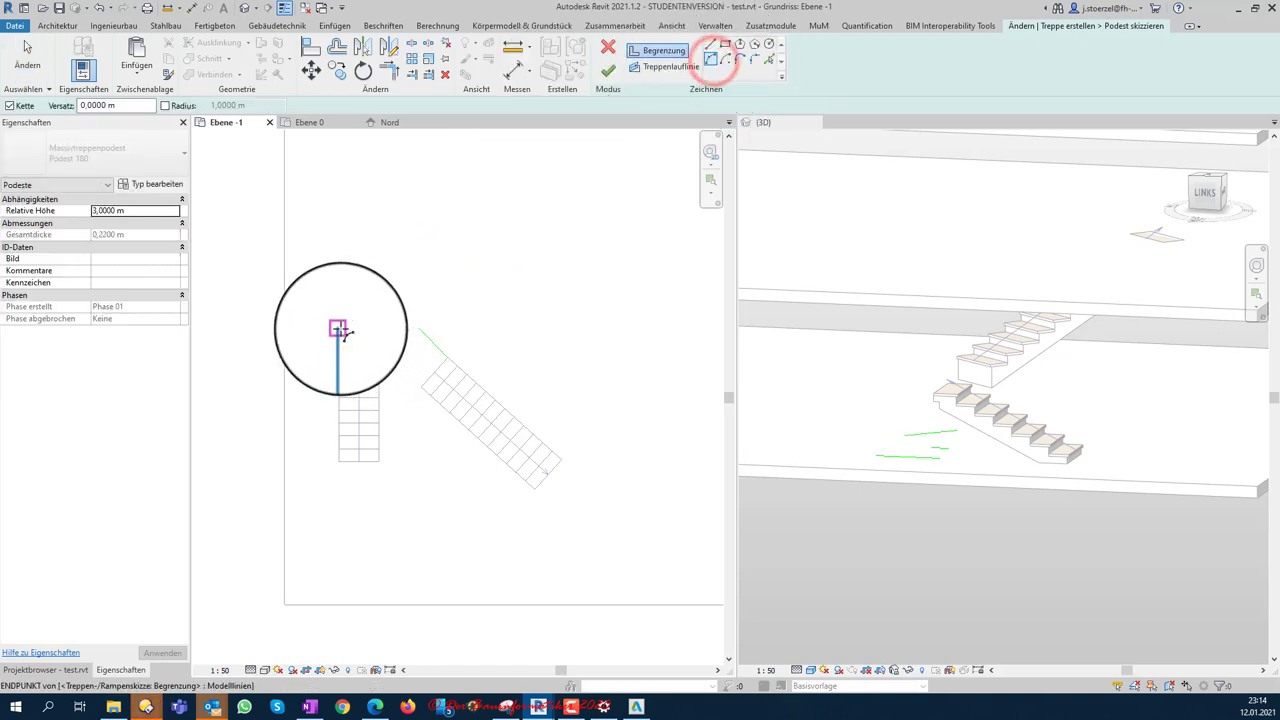
click(418, 331)
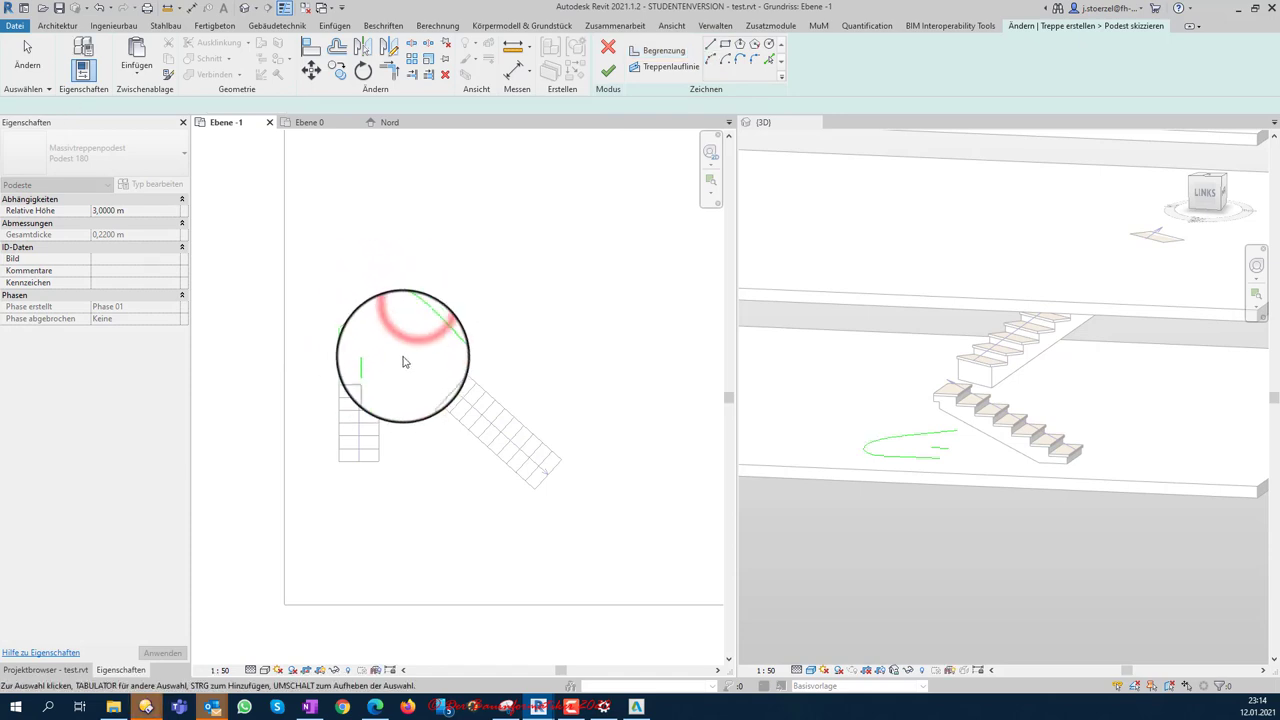
key(Escape)
scroll(430, 365, up, 2)
scroll(385, 360, up, 2)
scroll(385, 368, up, 1)
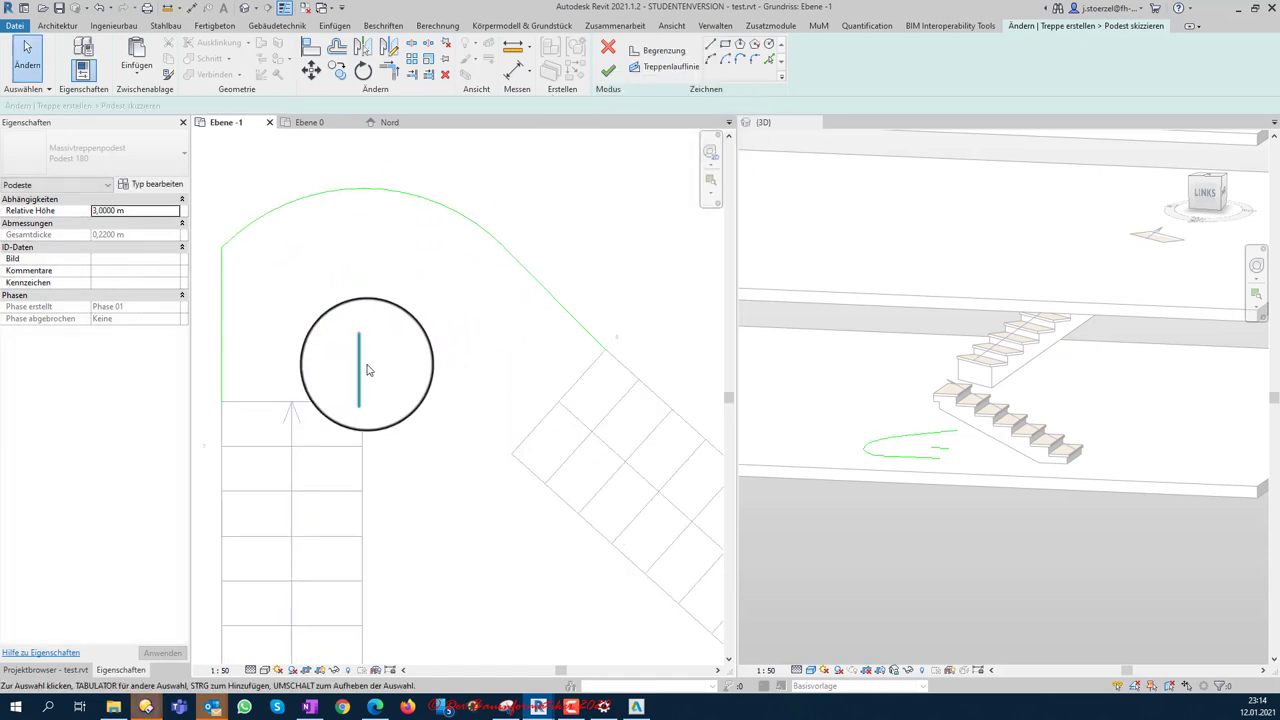
click(360, 358)
click(363, 380)
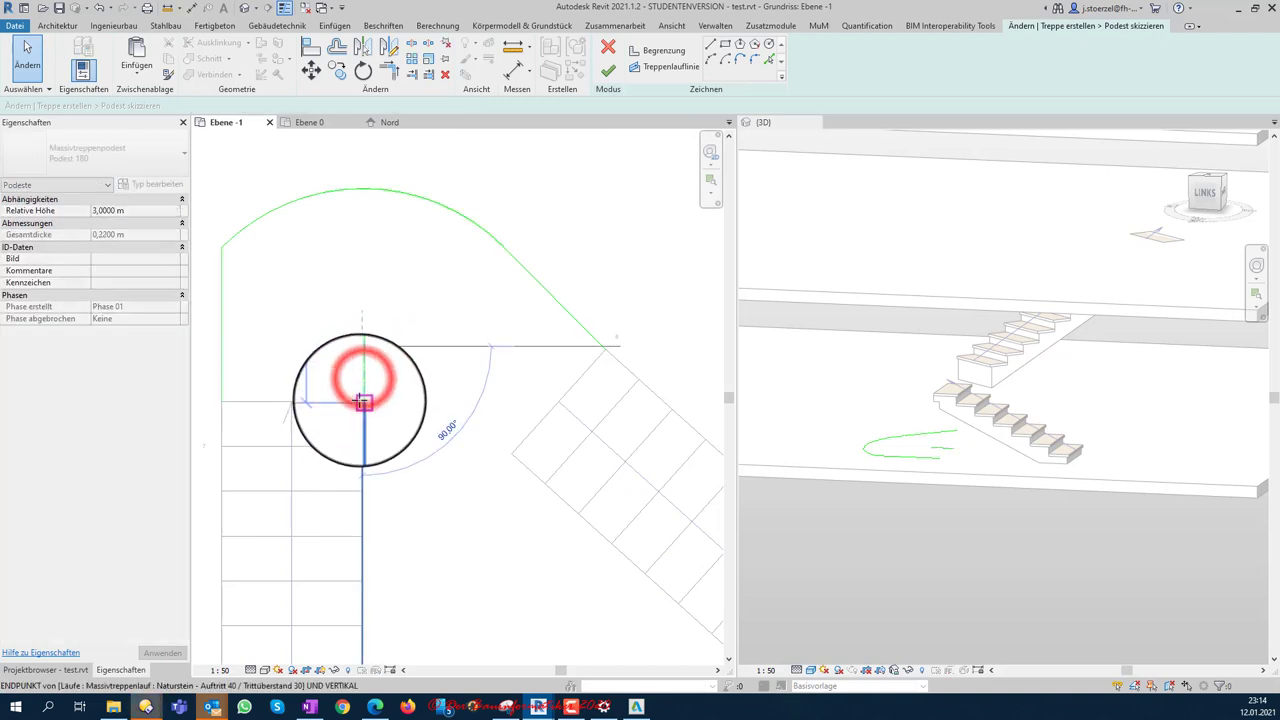
click(470, 358)
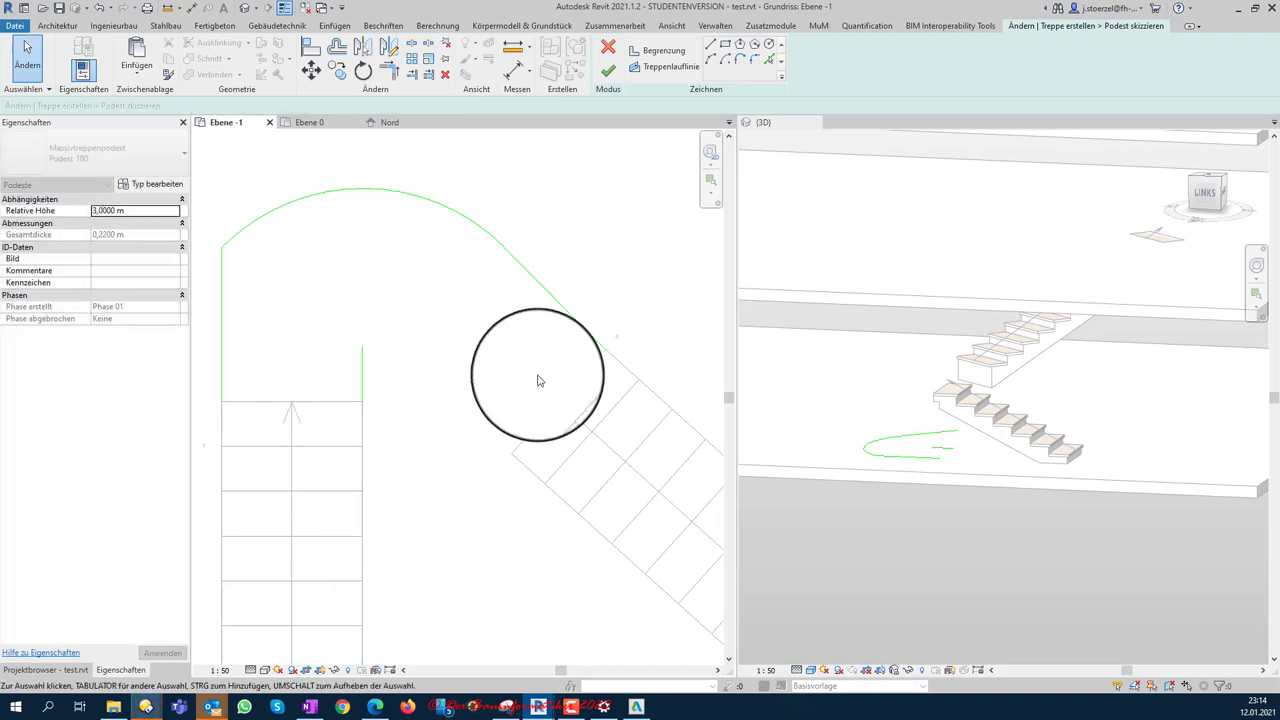
Step: Draw a diagonal boundary edge from the angled run toward the inner corner
click(710, 45)
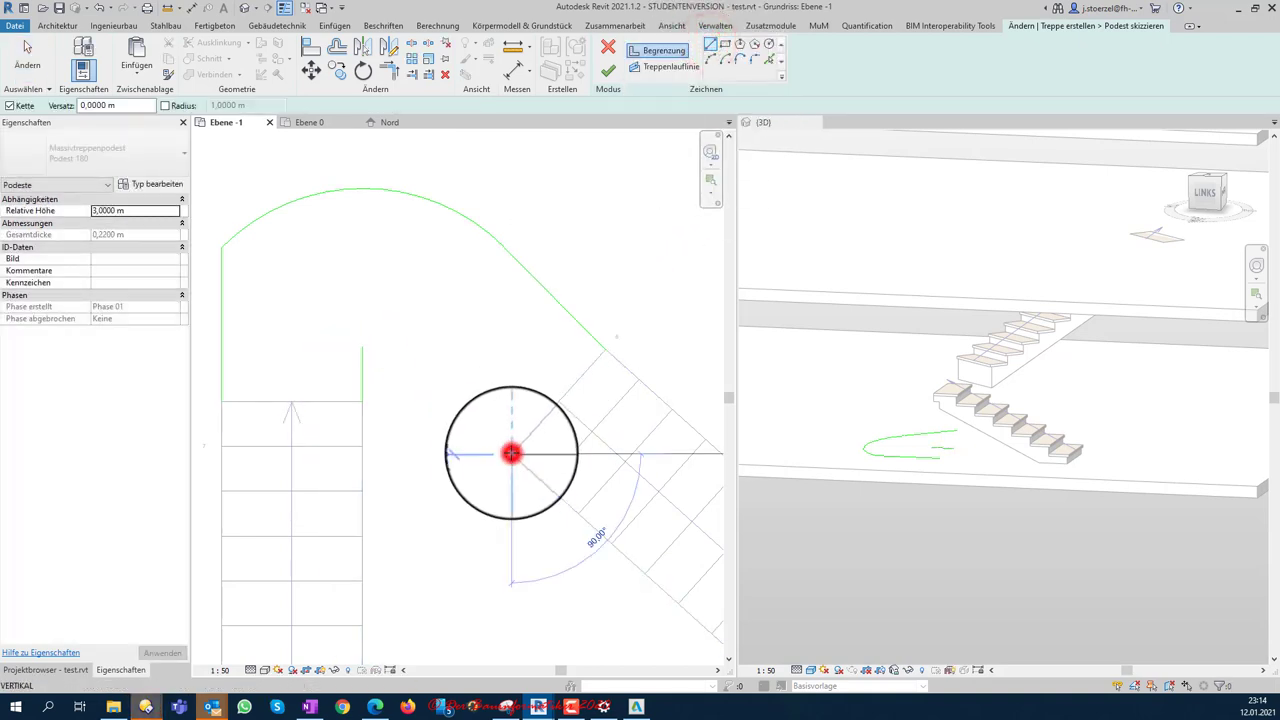
click(511, 453)
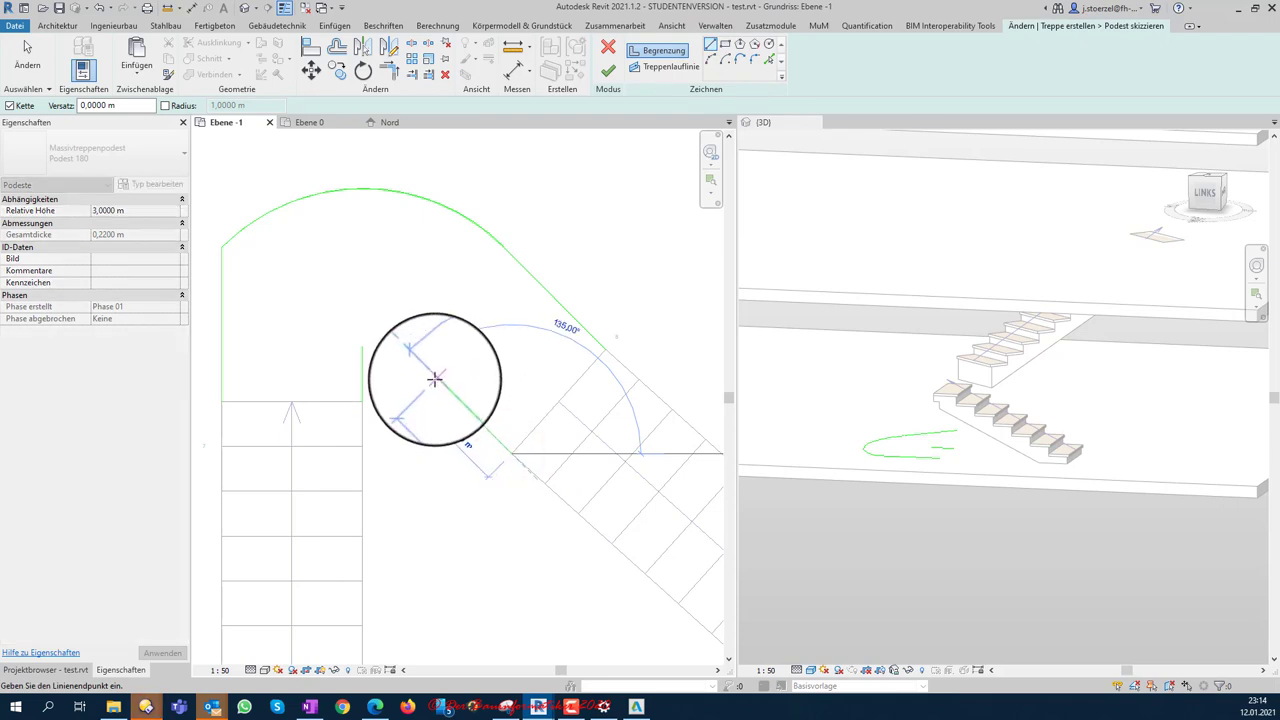
click(423, 363)
key(Escape)
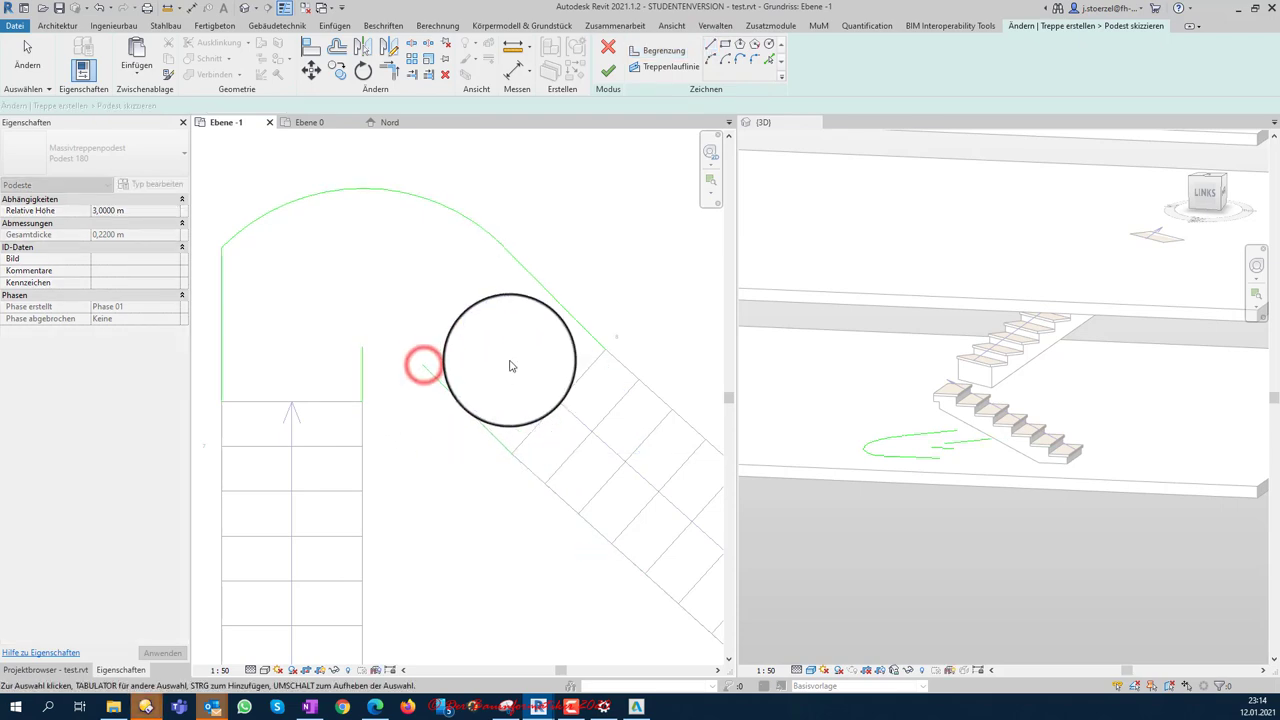
key(Escape)
Step: Draw a boundary arc from the diagonal line's endpoint to close the curve
click(712, 58)
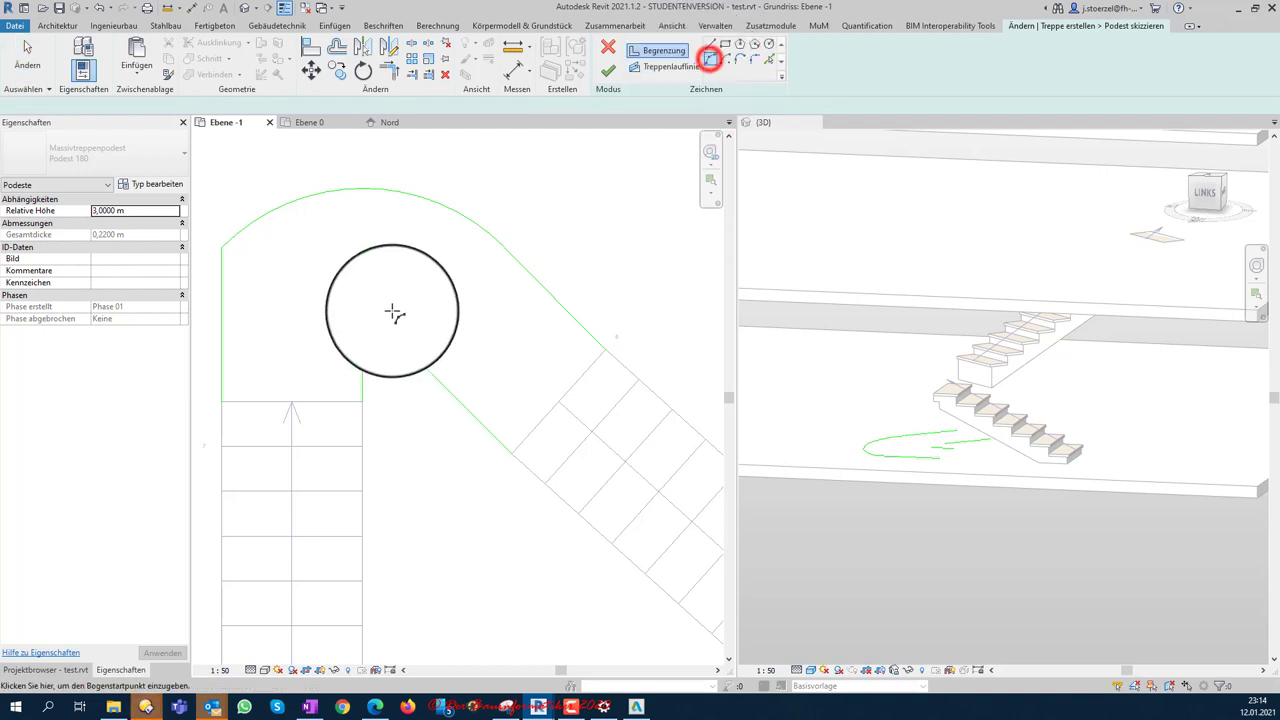
click(423, 365)
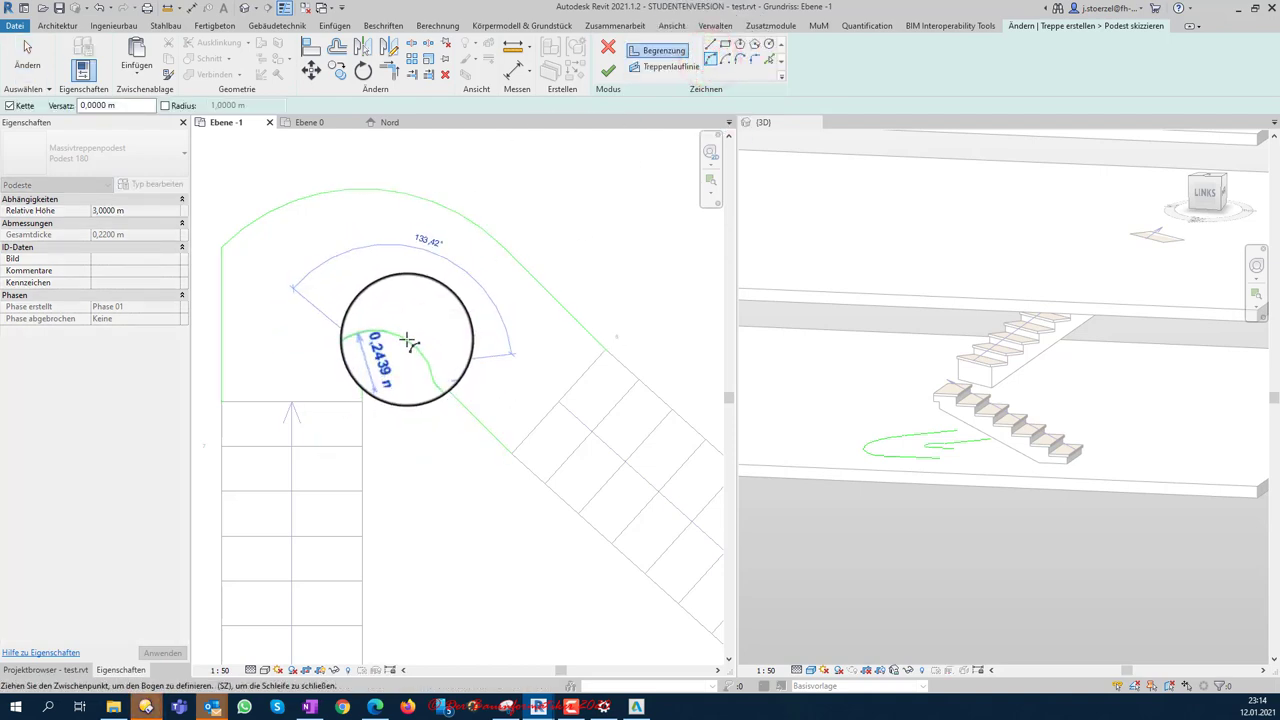
click(405, 340)
key(Escape)
key(Escape)
Step: Add straight boundary edges meeting the upper diagonal run and the straight run's end
click(643, 55)
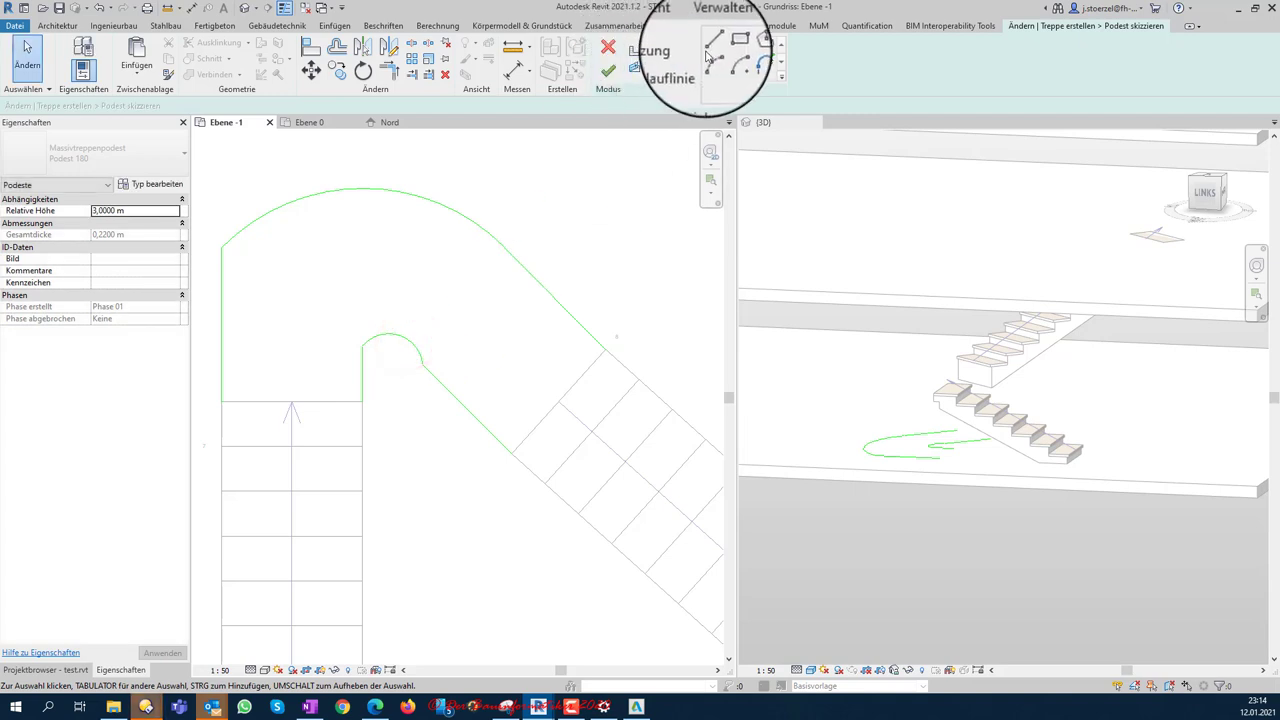
click(710, 44)
click(511, 453)
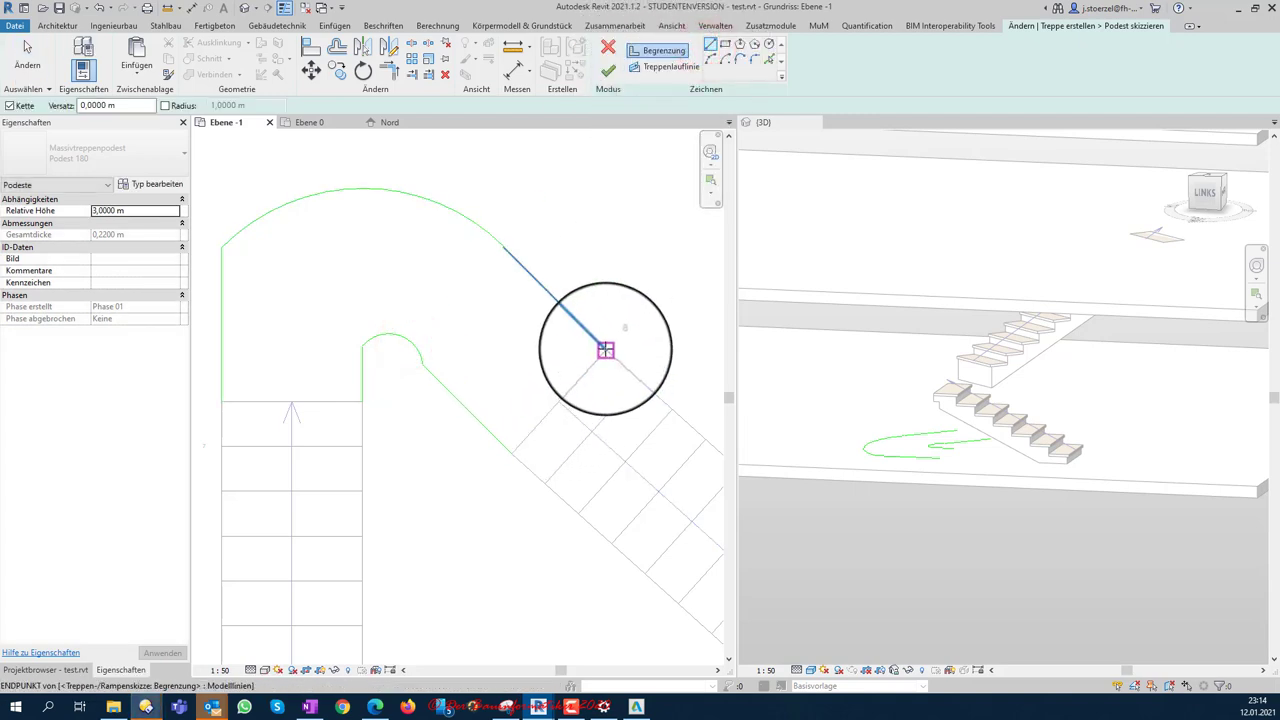
click(605, 349)
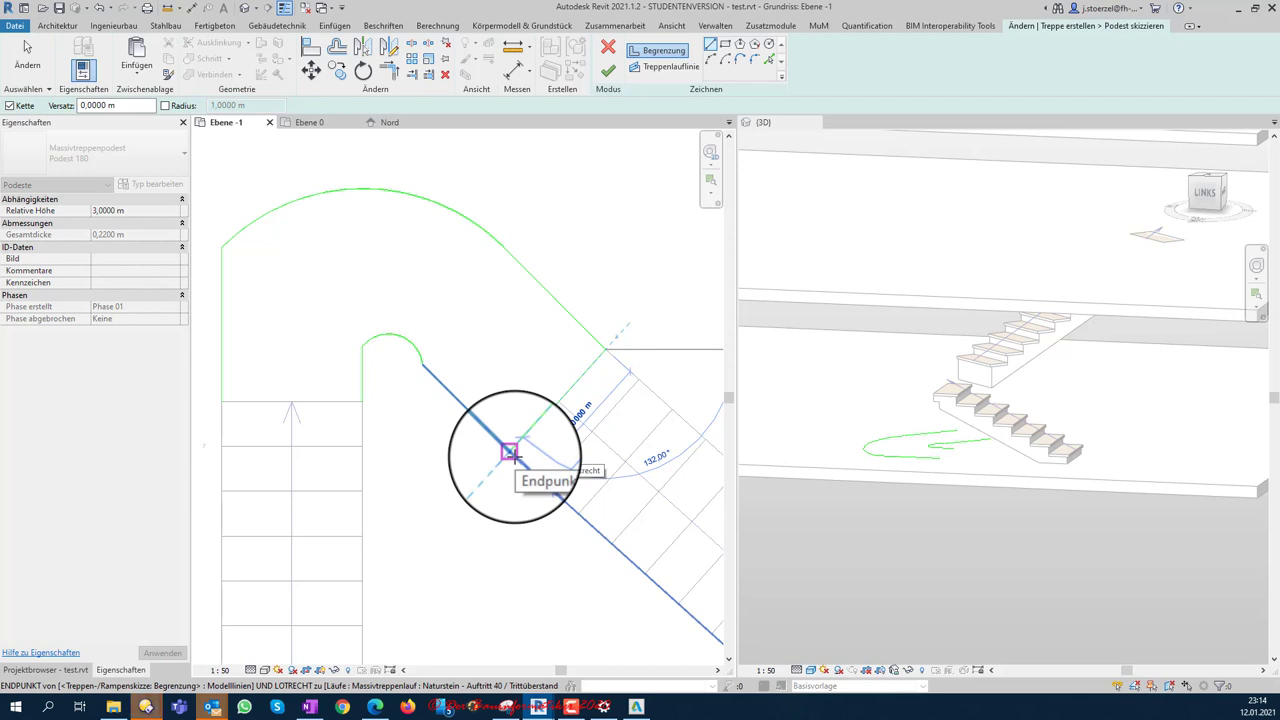
click(510, 453)
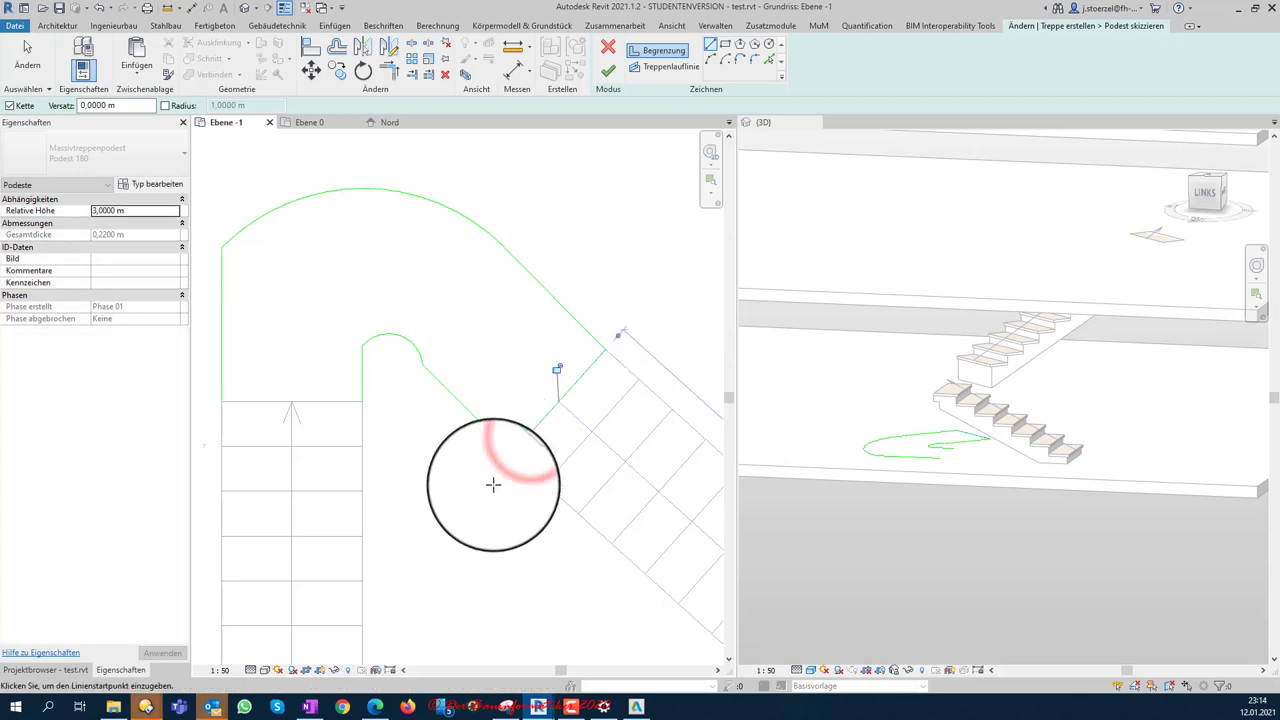
middle_drag(494, 483, 668, 443)
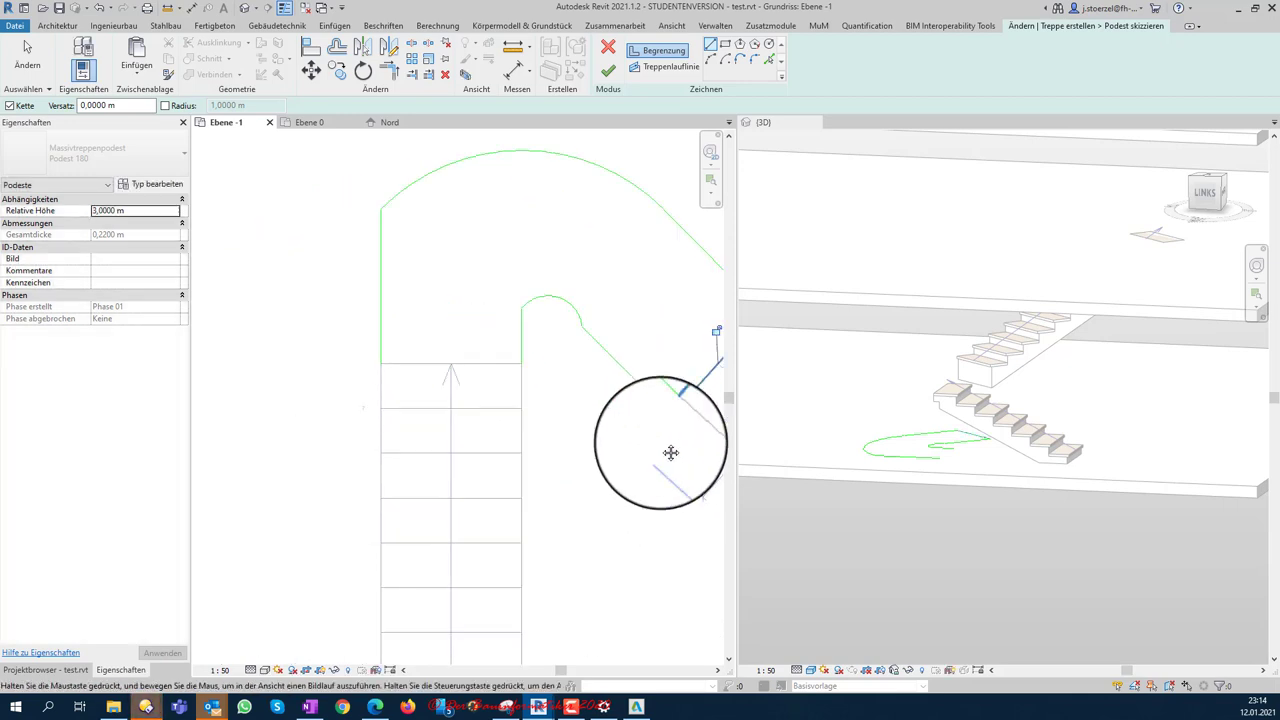
click(396, 360)
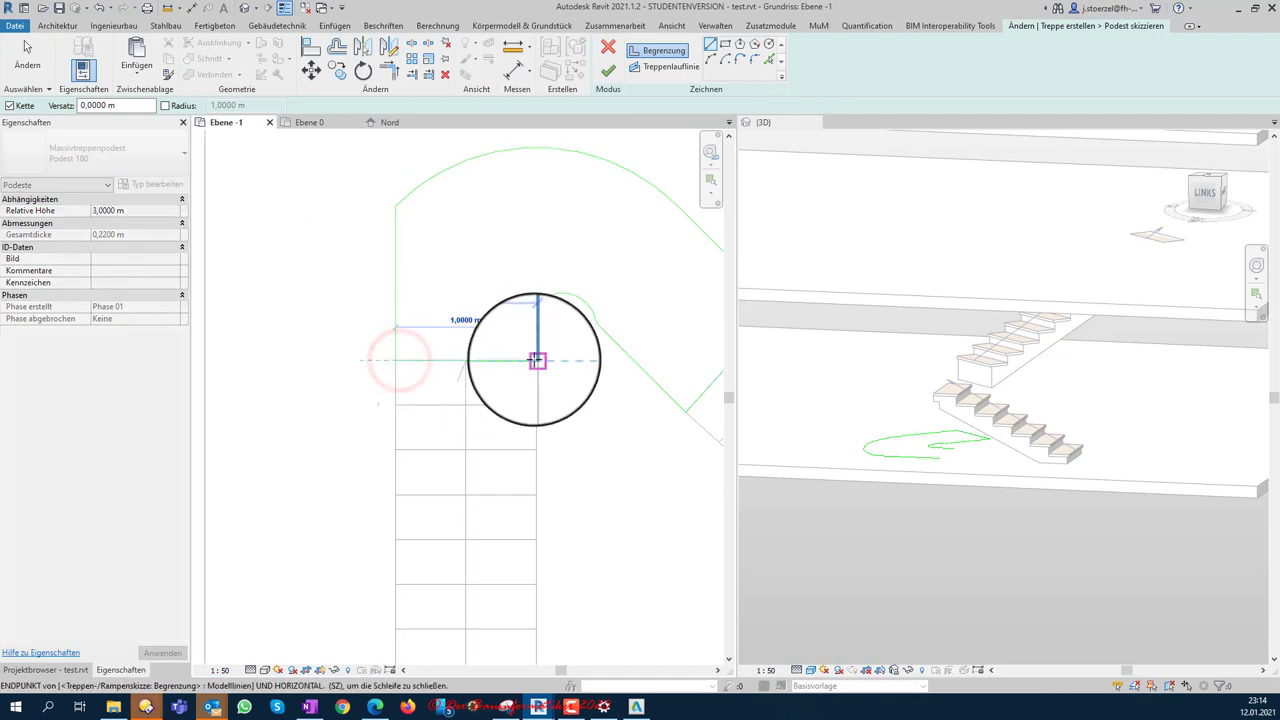
click(537, 360)
key(Escape)
key(Escape)
Step: Finish the landing sketch to create the solid curved landing
middle_drag(495, 352, 377, 425)
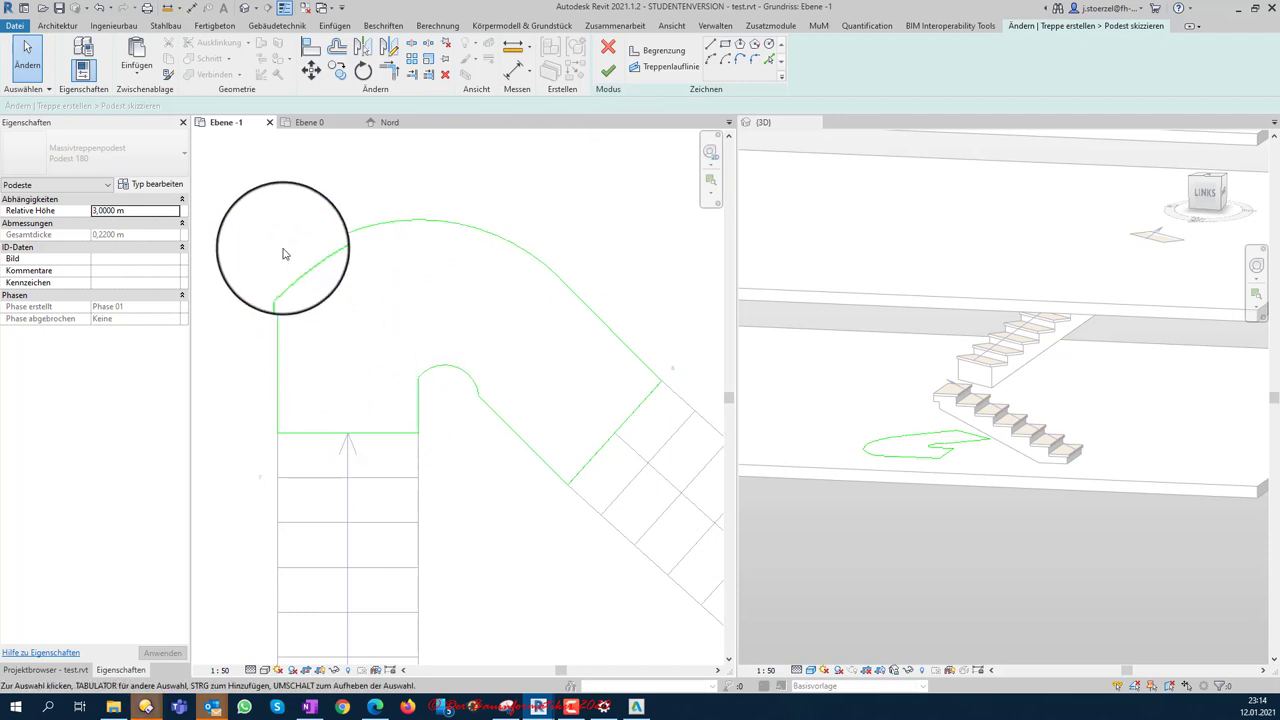
scroll(434, 400, down, 2)
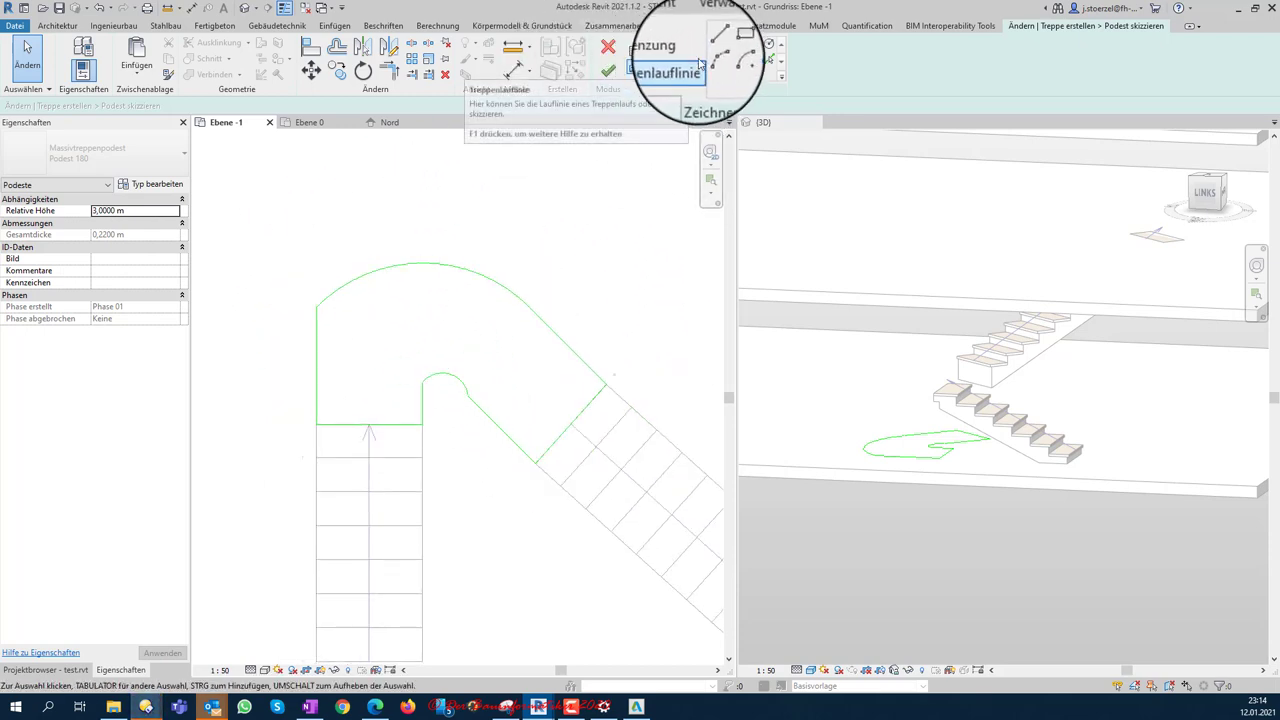
click(668, 72)
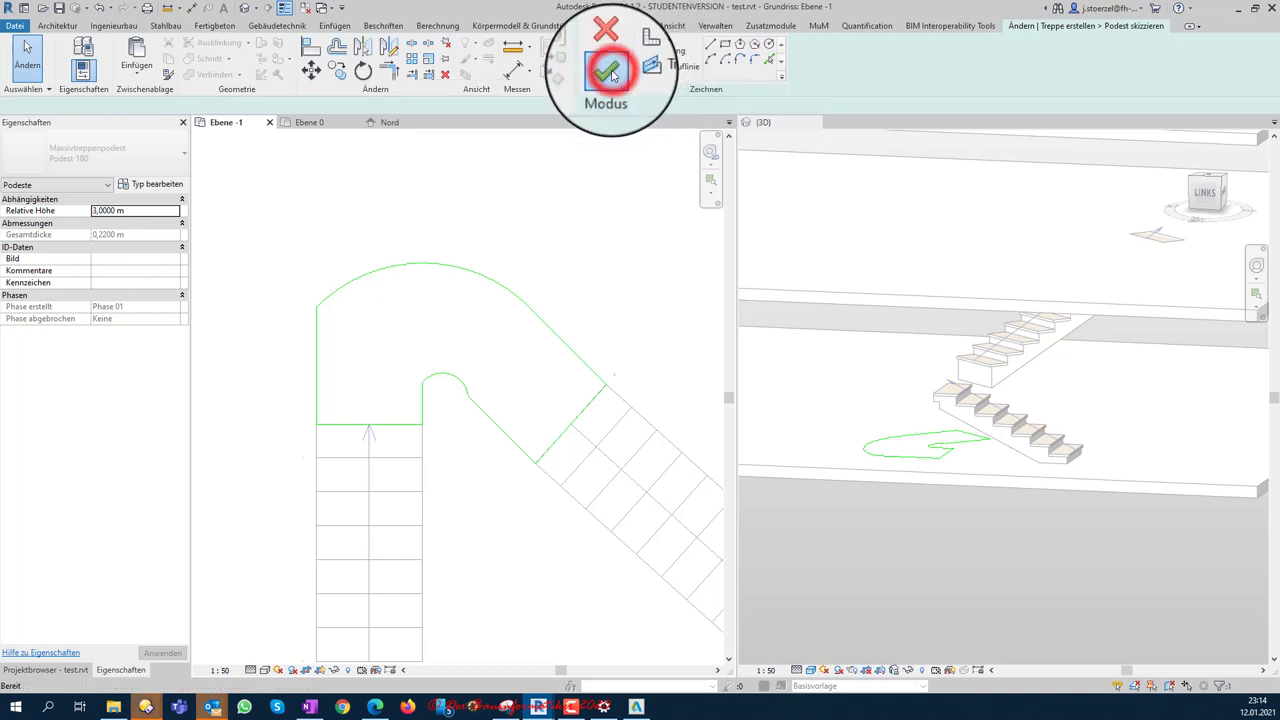
click(609, 72)
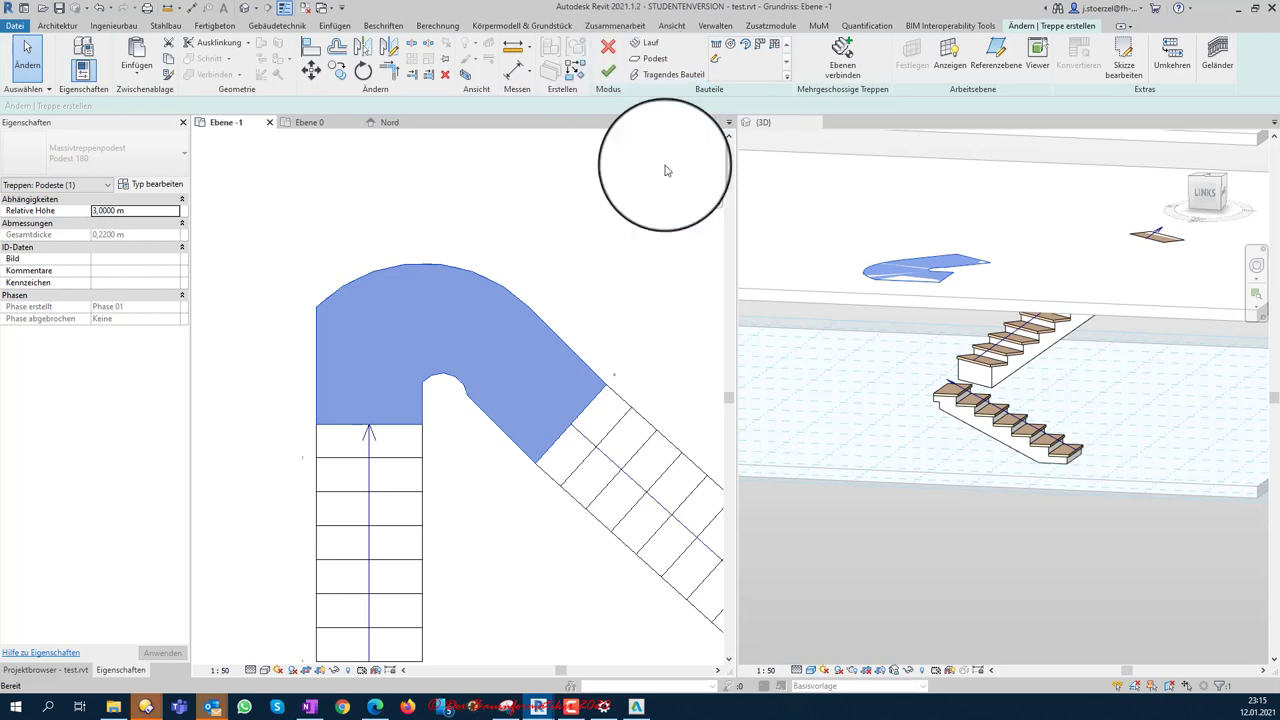
Step: Align the curved landing in the 3D view down to the stair run's tread level
click(889, 274)
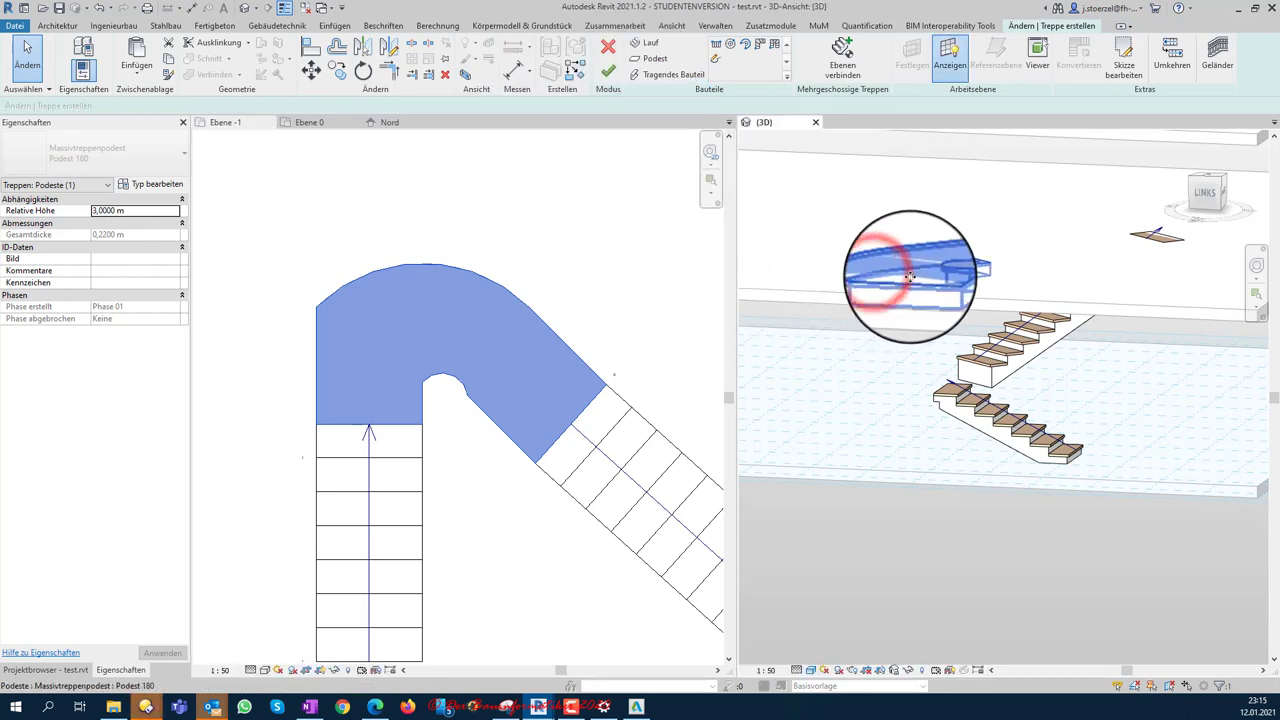
click(912, 278)
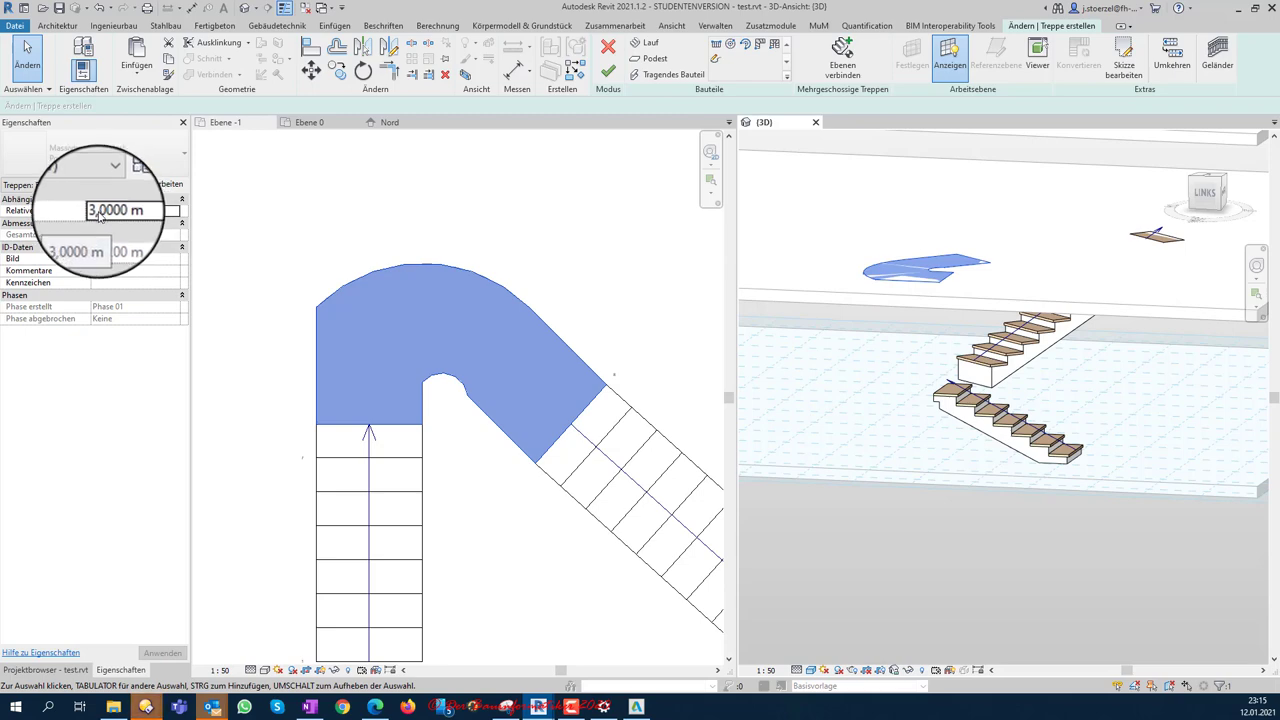
shift+middle_drag(790, 260, 848, 283)
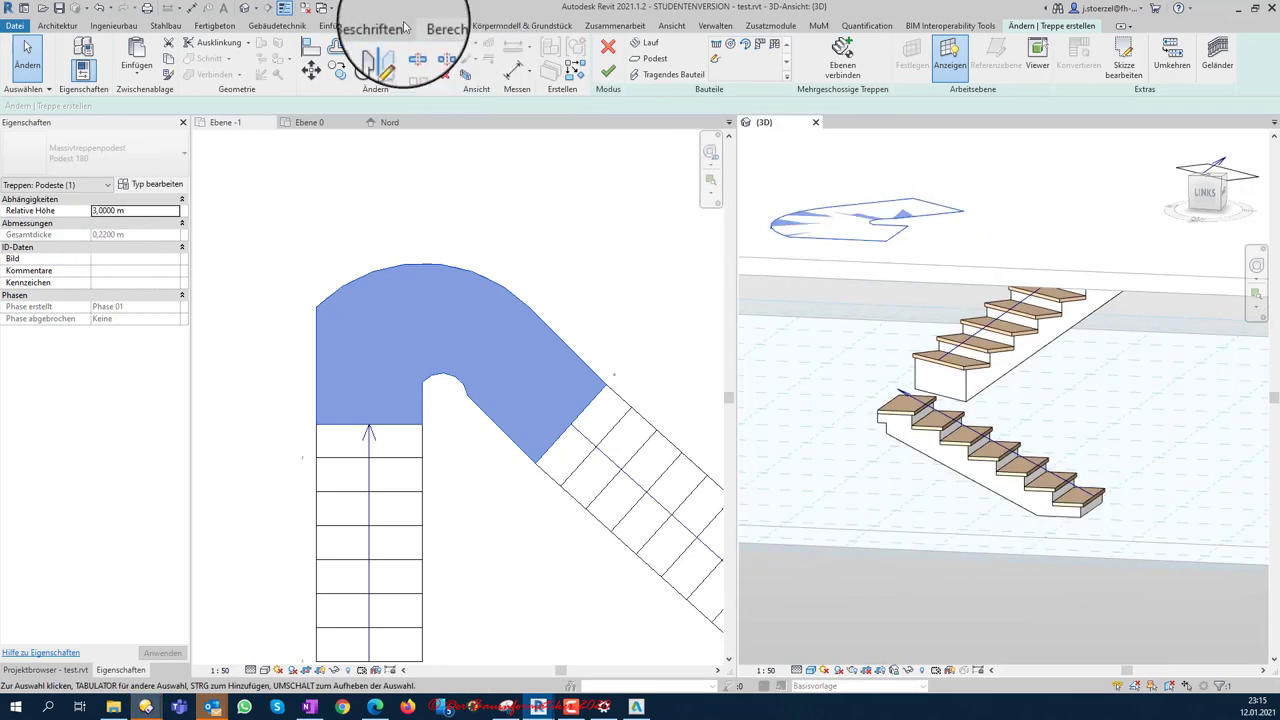
click(311, 46)
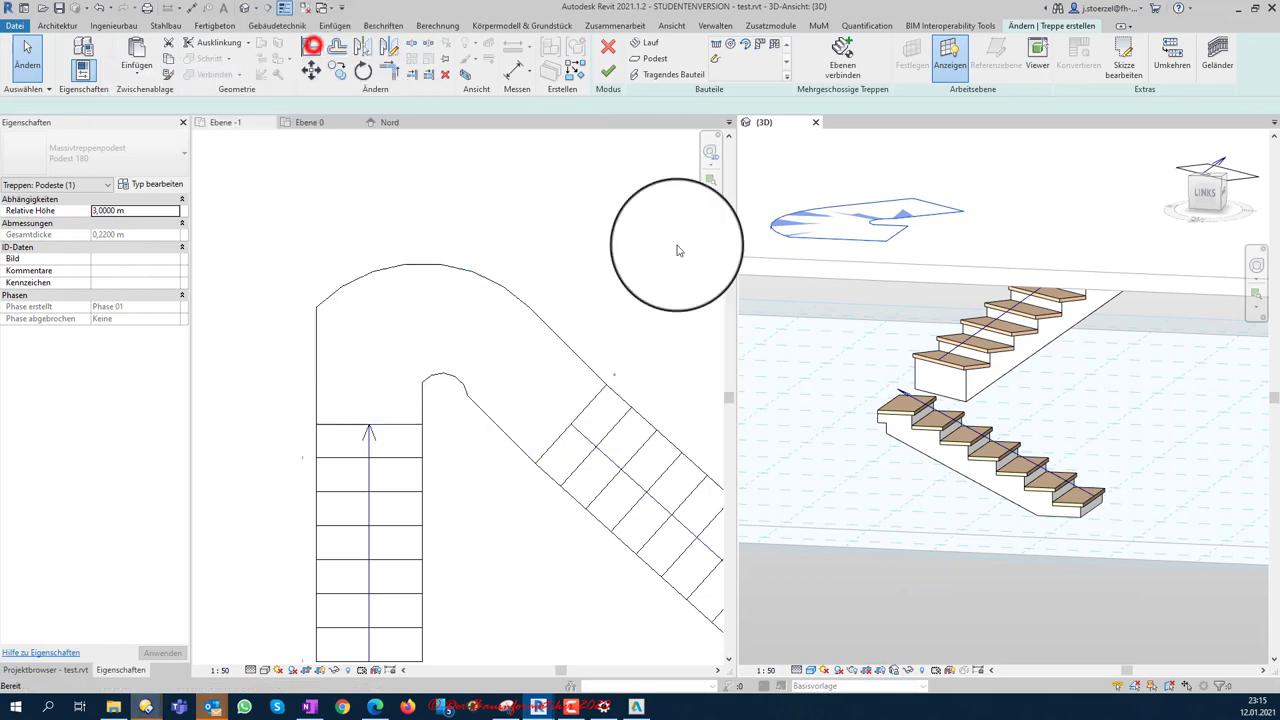
scroll(912, 410, up, 3)
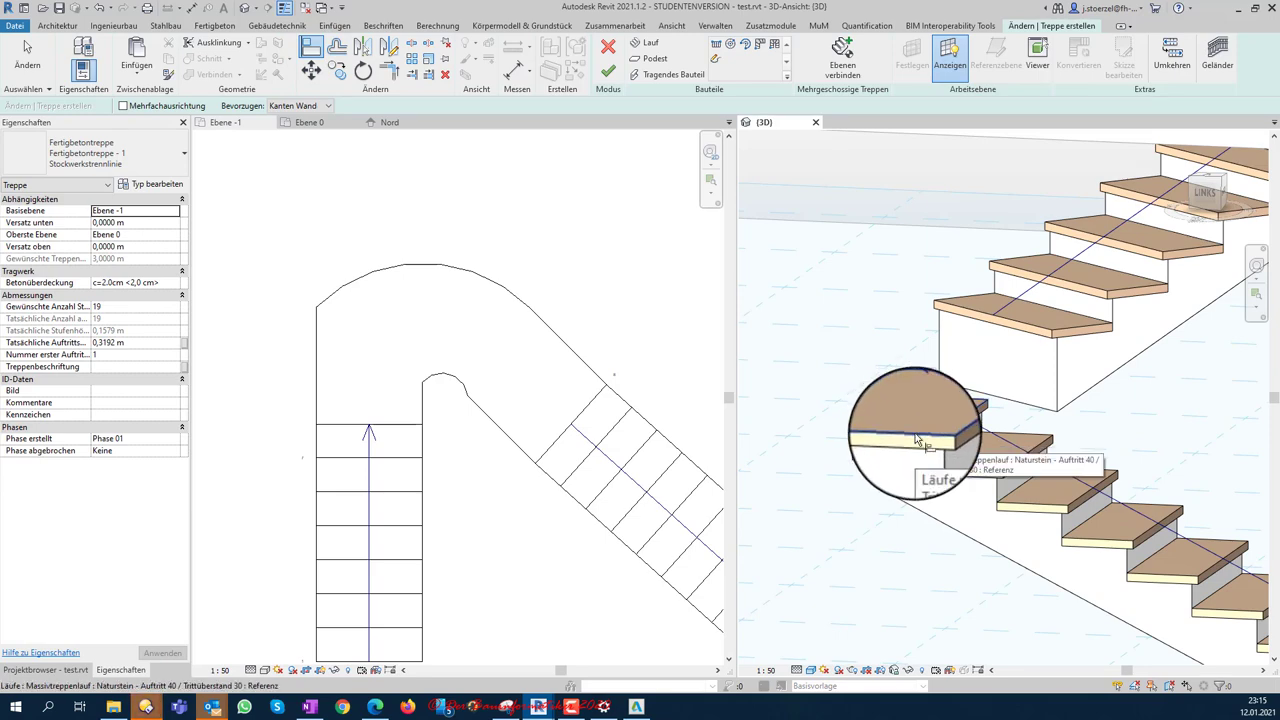
scroll(910, 435, down, 3)
scroll(880, 400, down, 3)
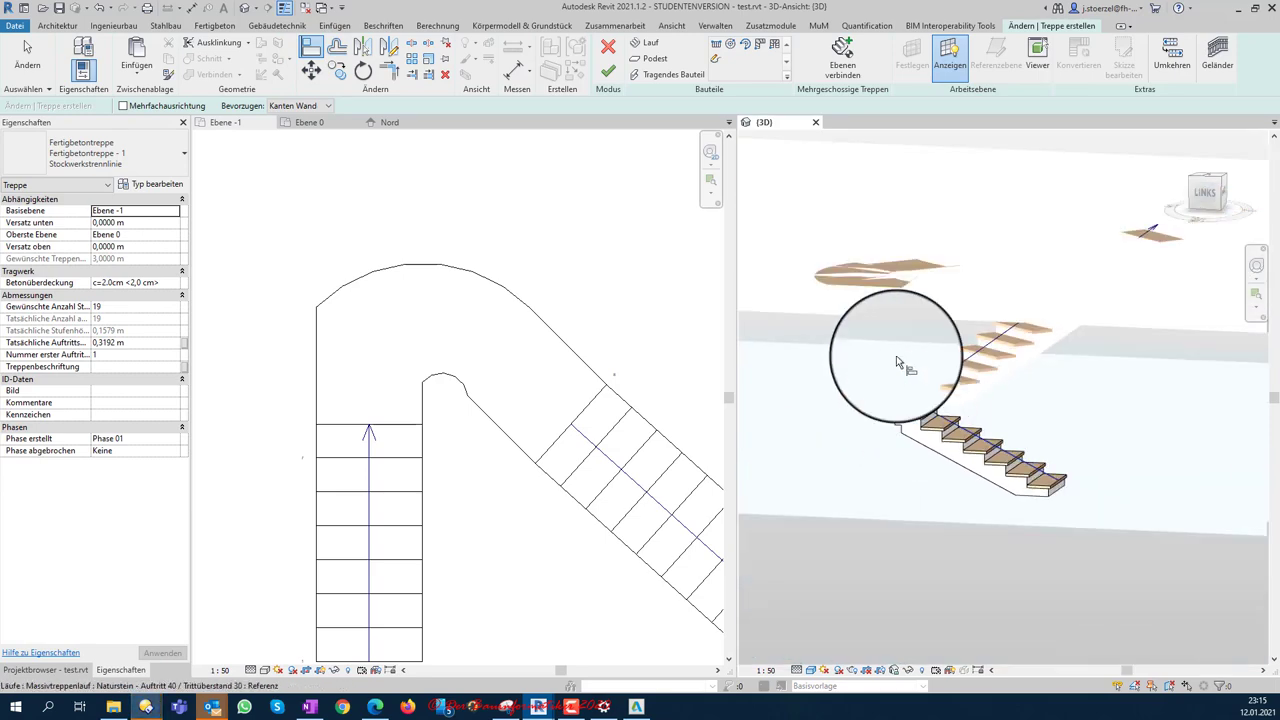
click(897, 265)
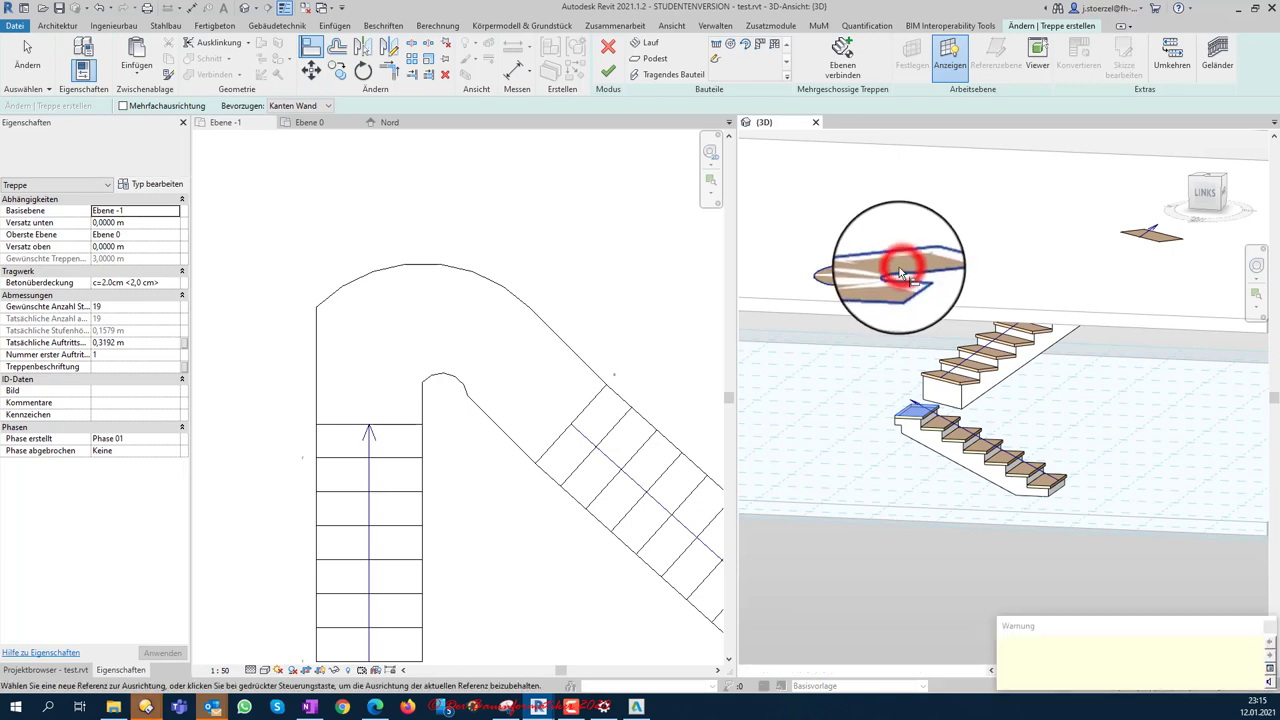
Step: Orbit the 3D model to inspect how the landing now joins both flights
key(Escape)
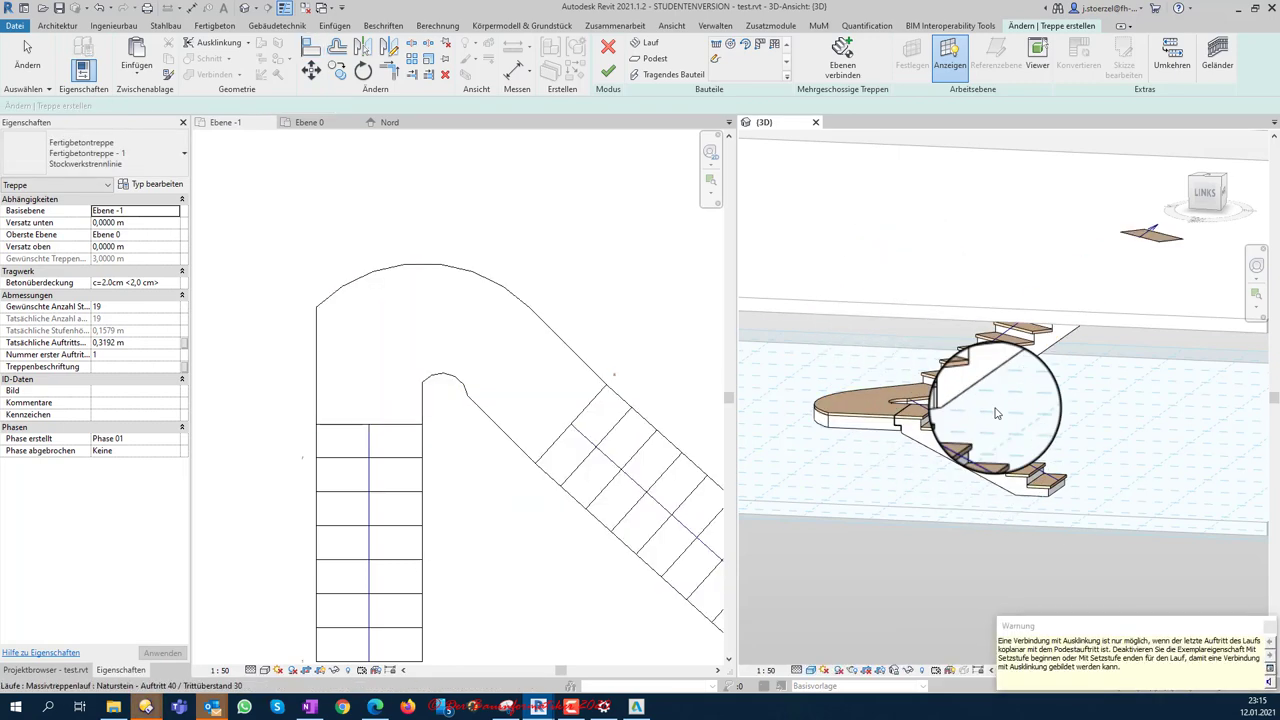
key(Escape)
shift+middle_drag(875, 445, 968, 427)
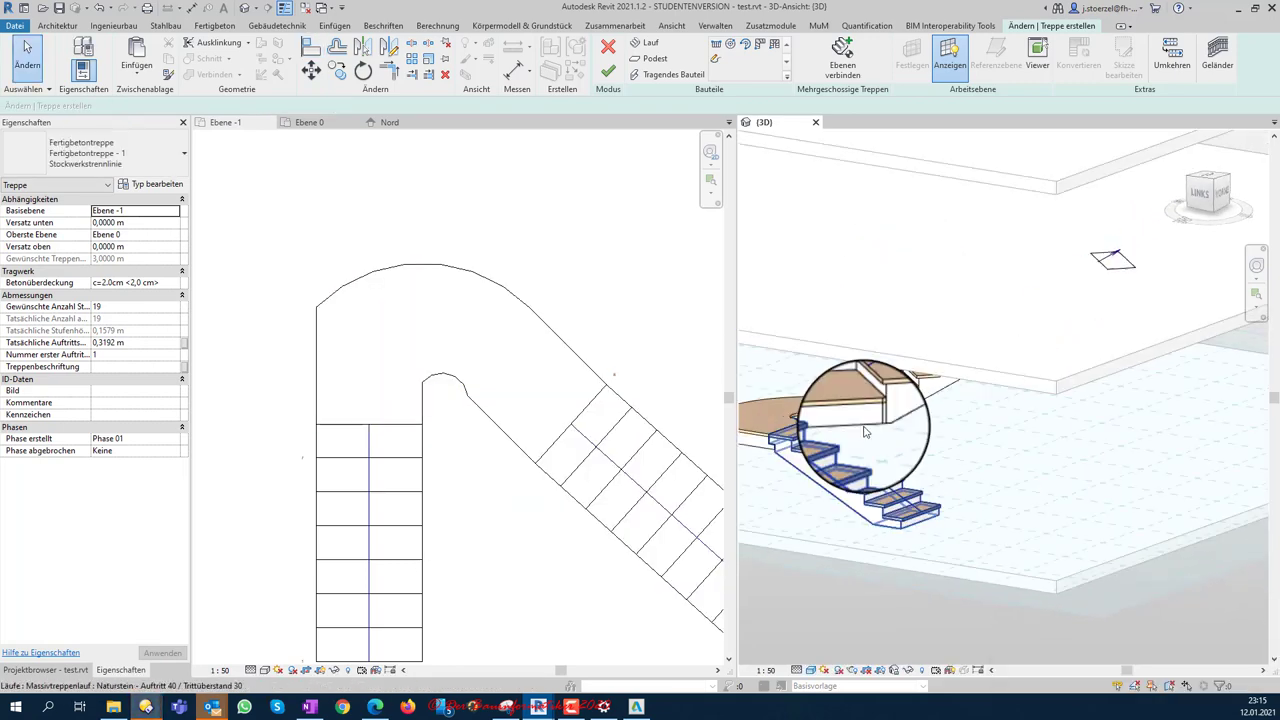
scroll(940, 400, down, 3)
scroll(957, 394, down, 3)
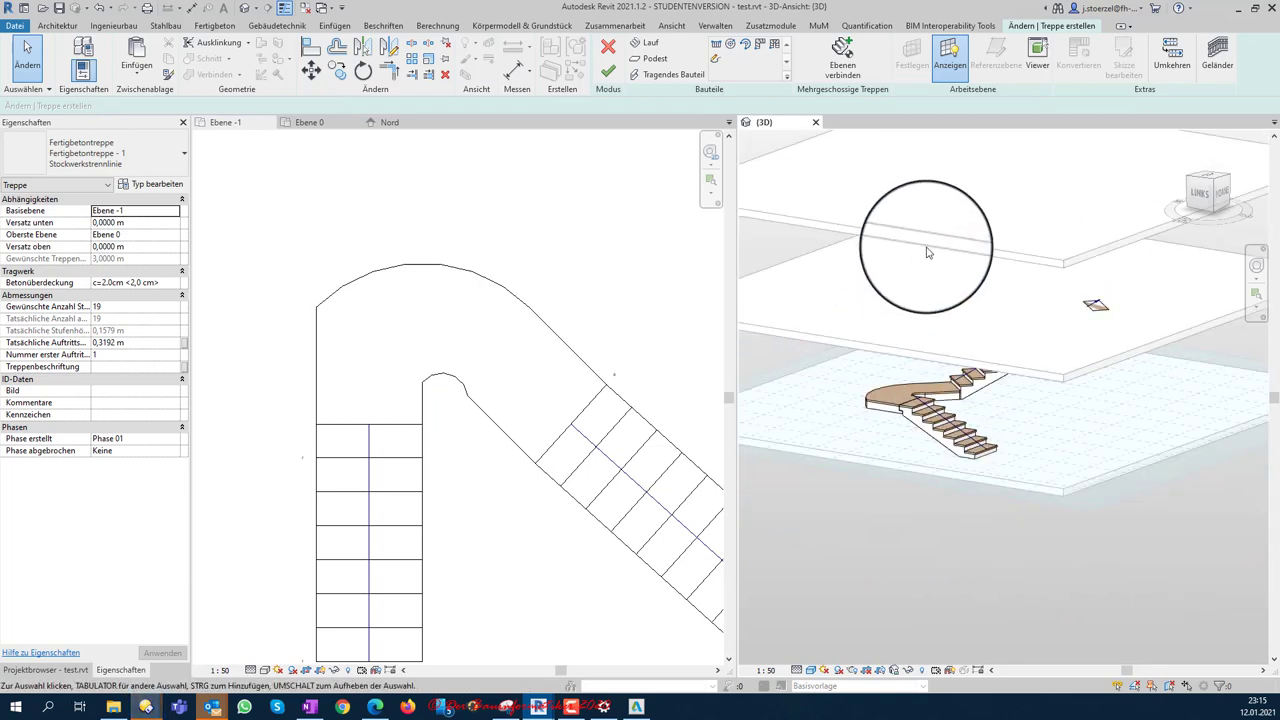
shift+middle_drag(1019, 420, 857, 380)
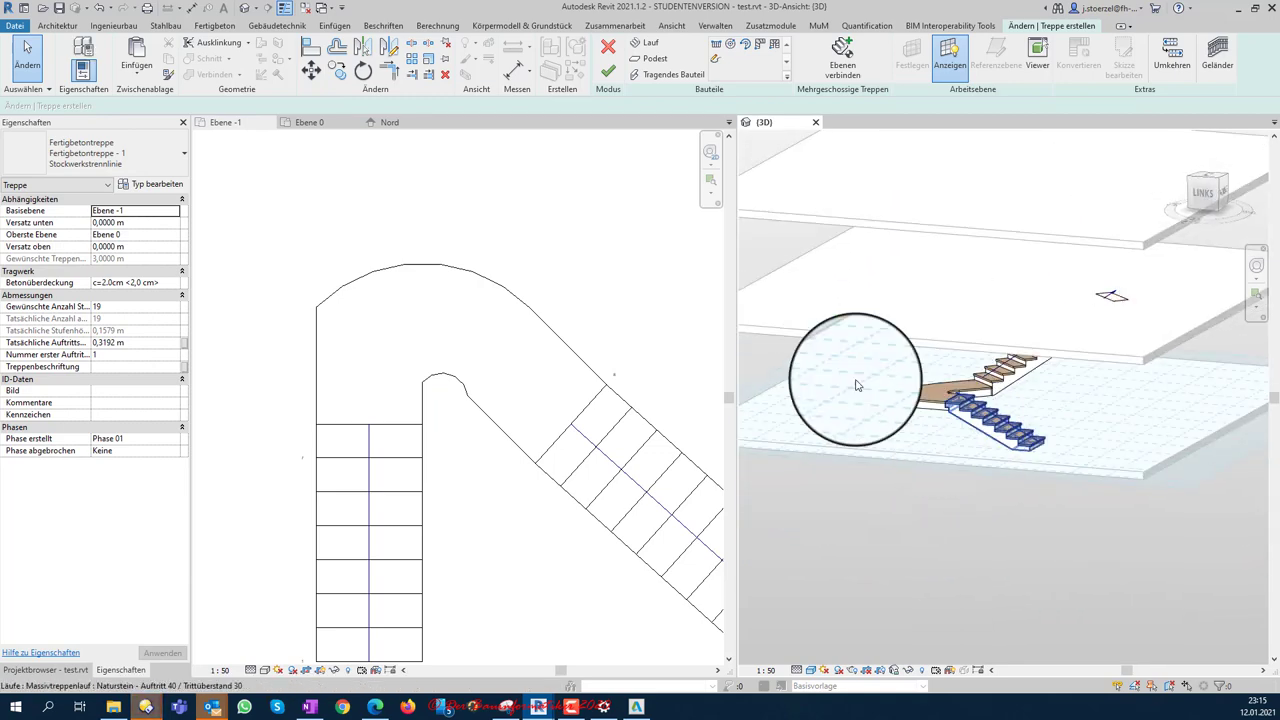
Step: Finish the stair, then select it on the Ebene -1 plan and reopen it for editing
click(609, 73)
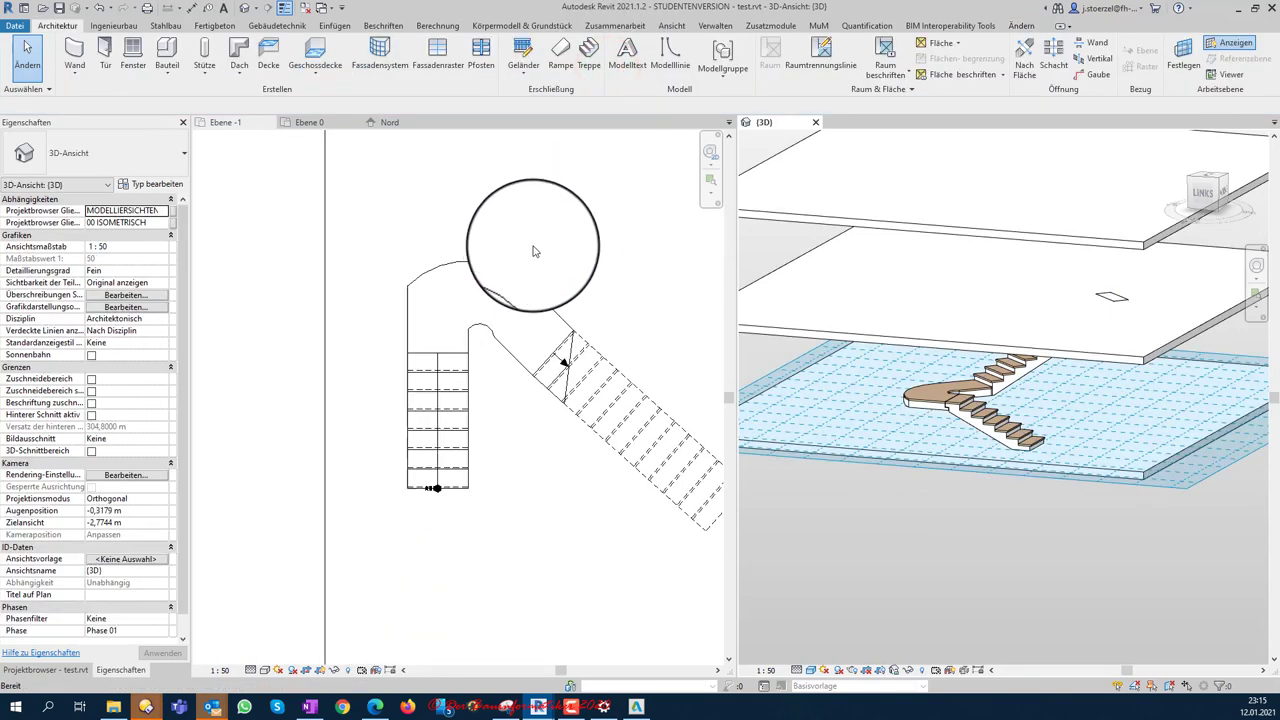
click(488, 268)
click(488, 265)
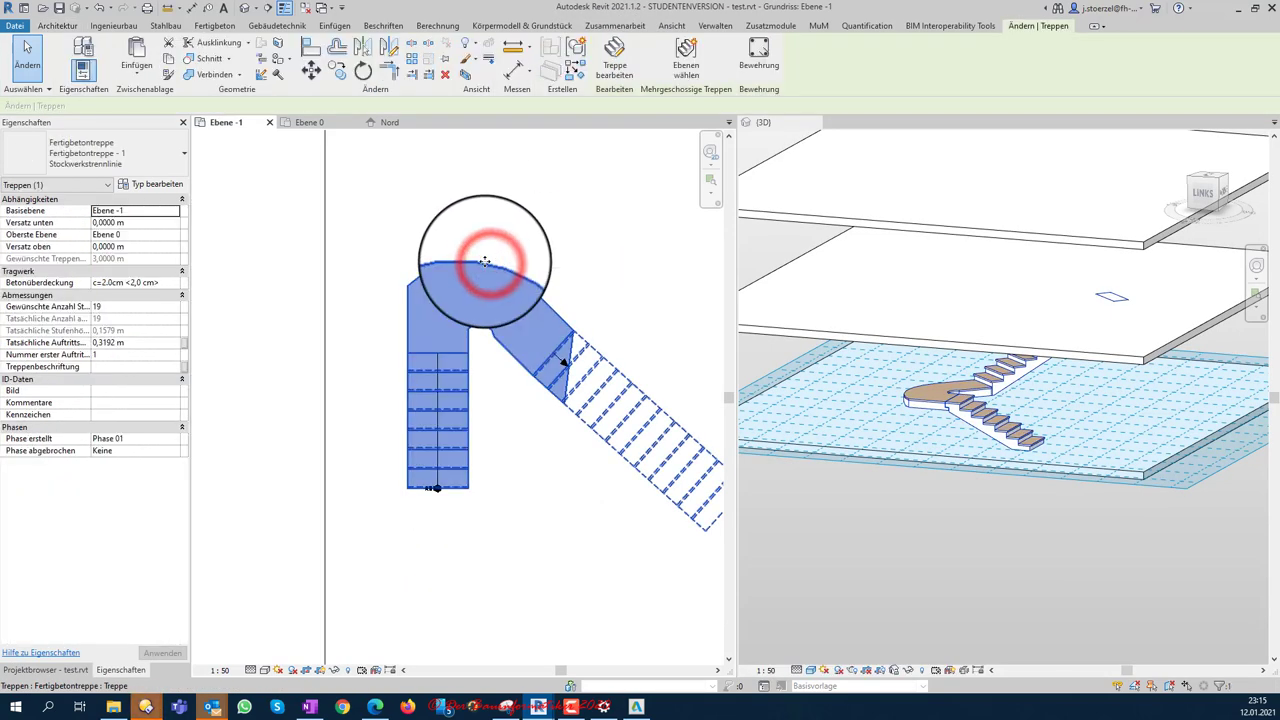
click(621, 62)
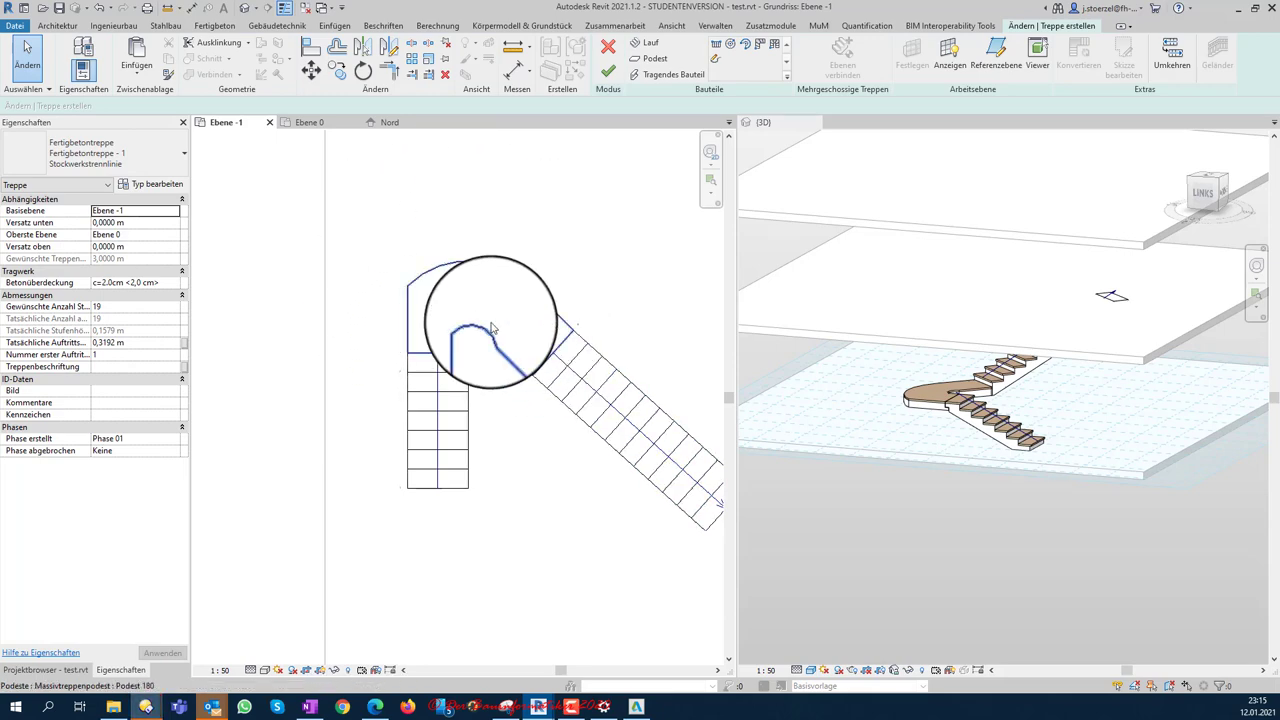
click(411, 312)
key(Escape)
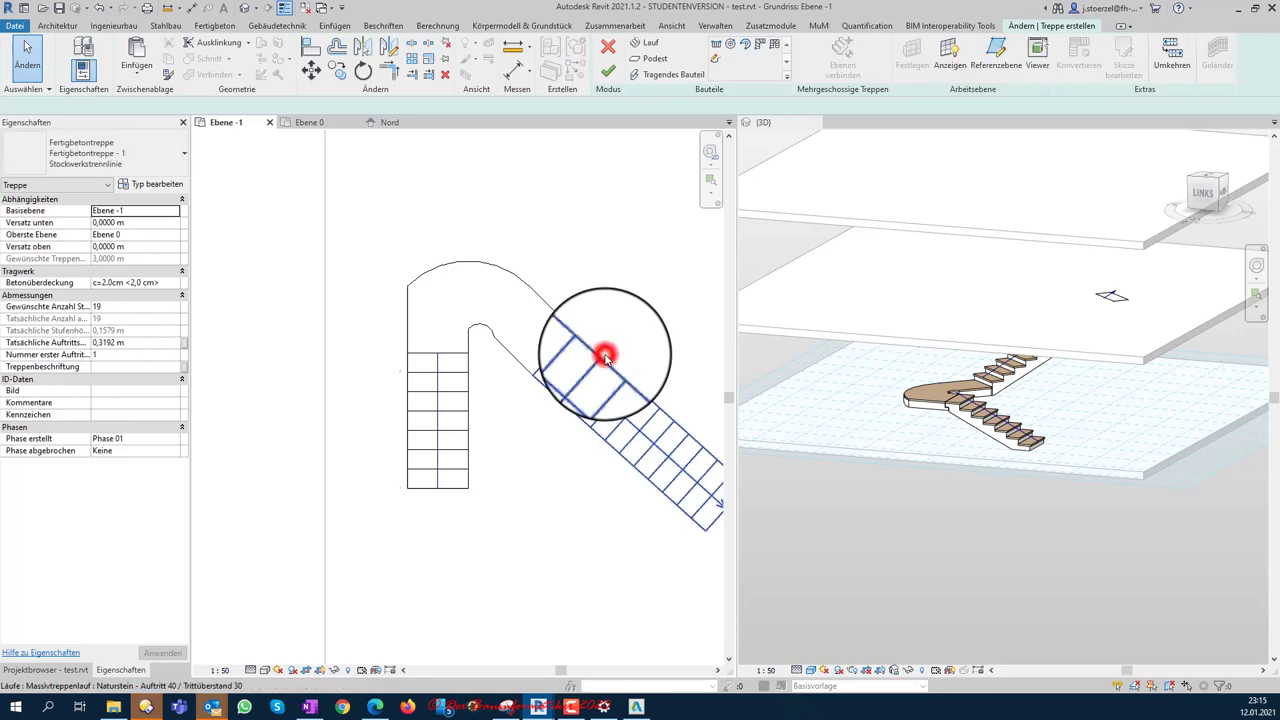
Step: Stretch the diagonal precast run first to 15, then to 21 risers
click(605, 357)
click(651, 400)
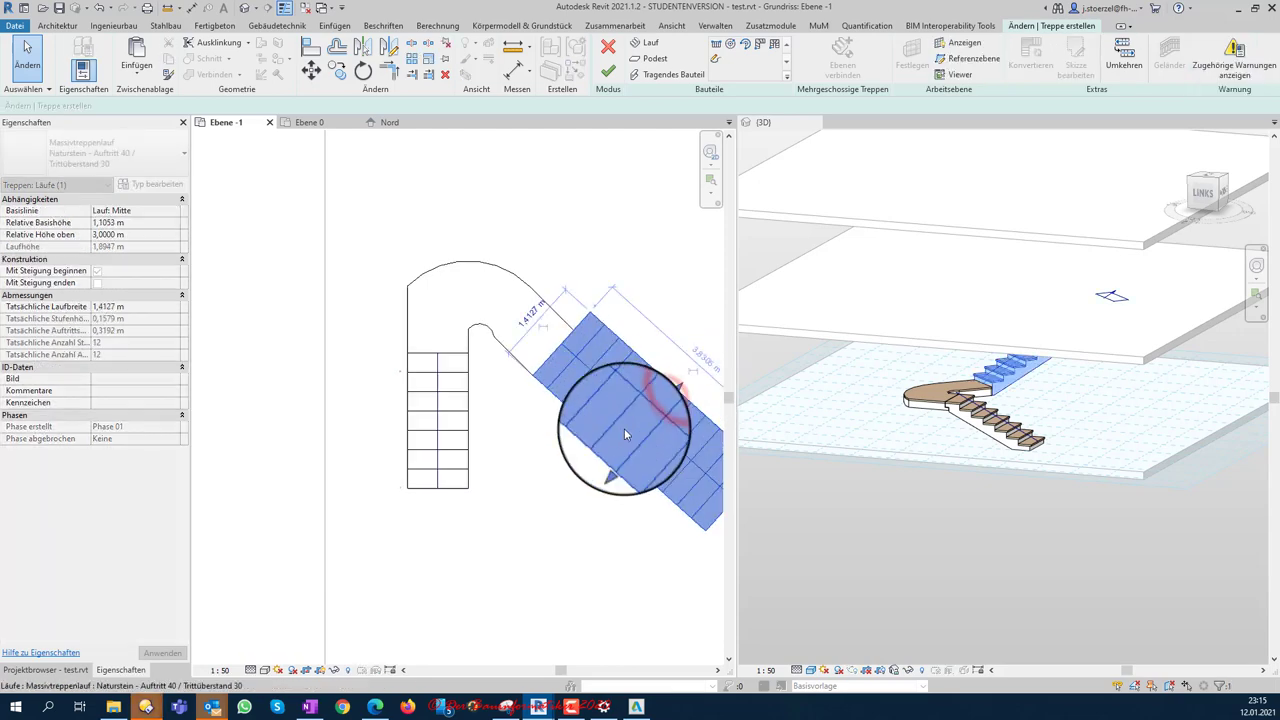
middle_drag(610, 425, 462, 356)
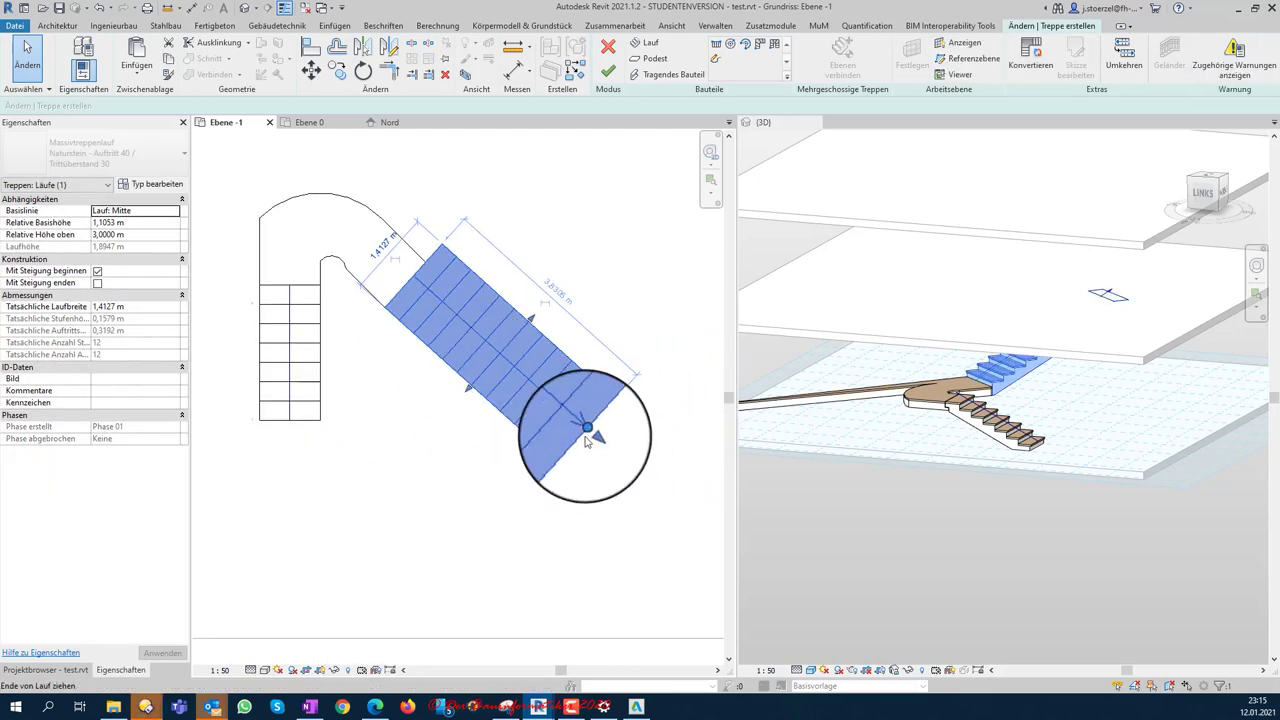
scroll(587, 441, up, 1)
drag(590, 437, 638, 478)
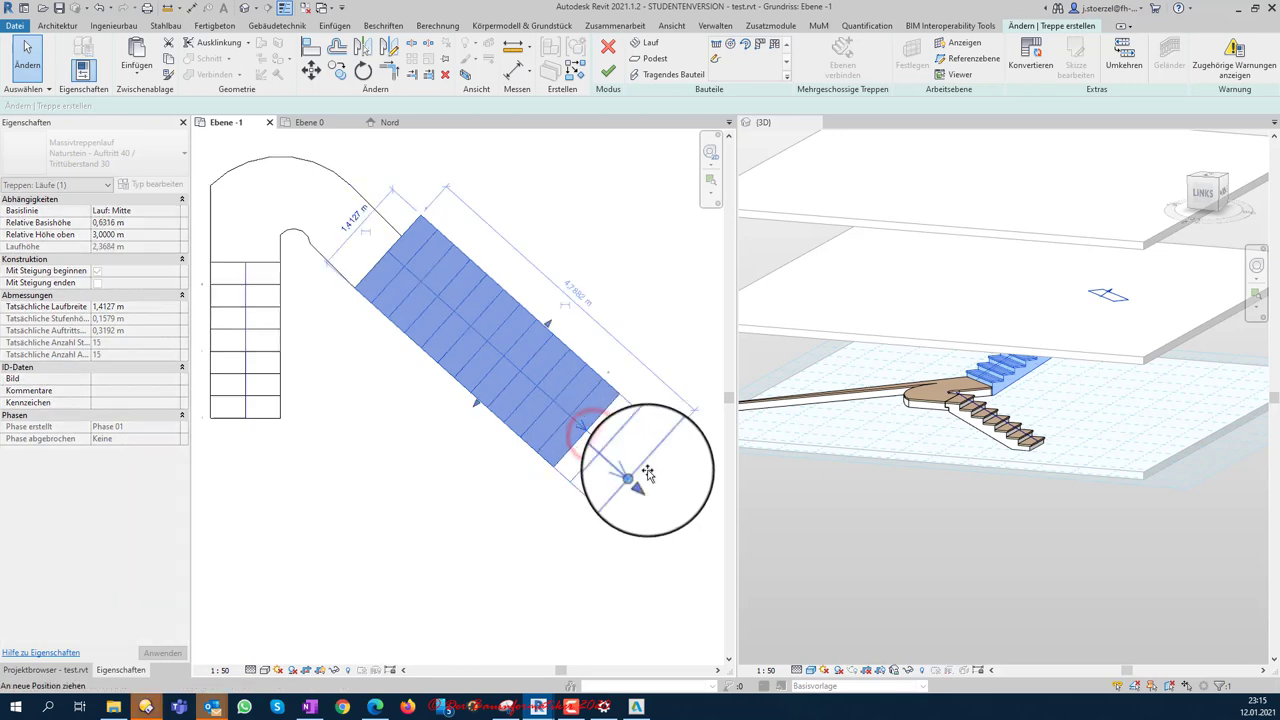
scroll(600, 455, down, 2)
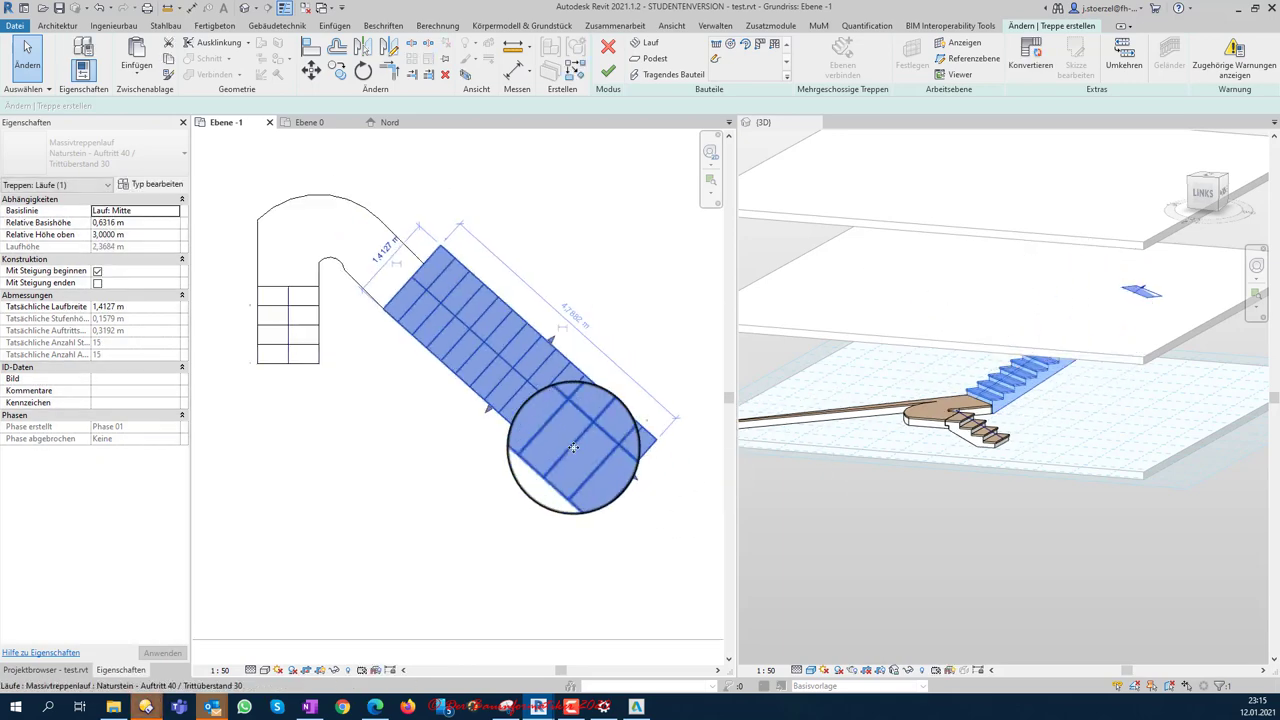
drag(522, 384, 590, 440)
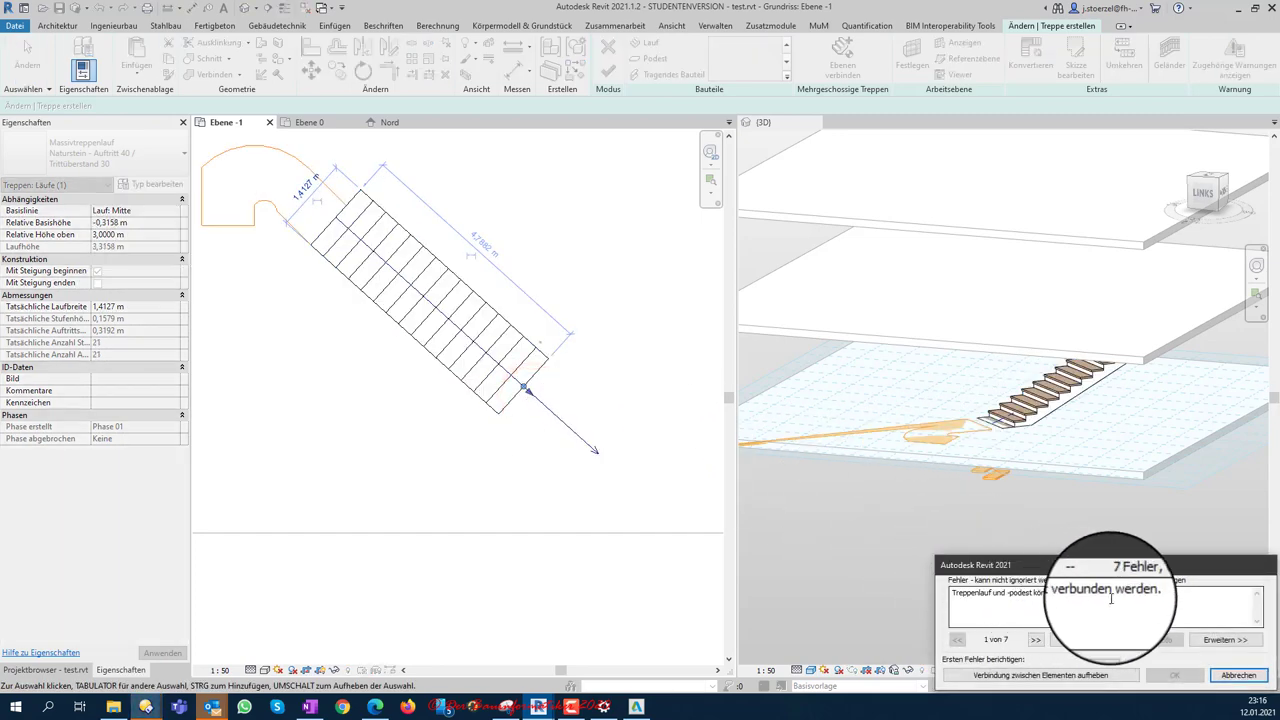
Step: Cancel the error dialog and lengthen the short straight run to 8 risers
click(1240, 675)
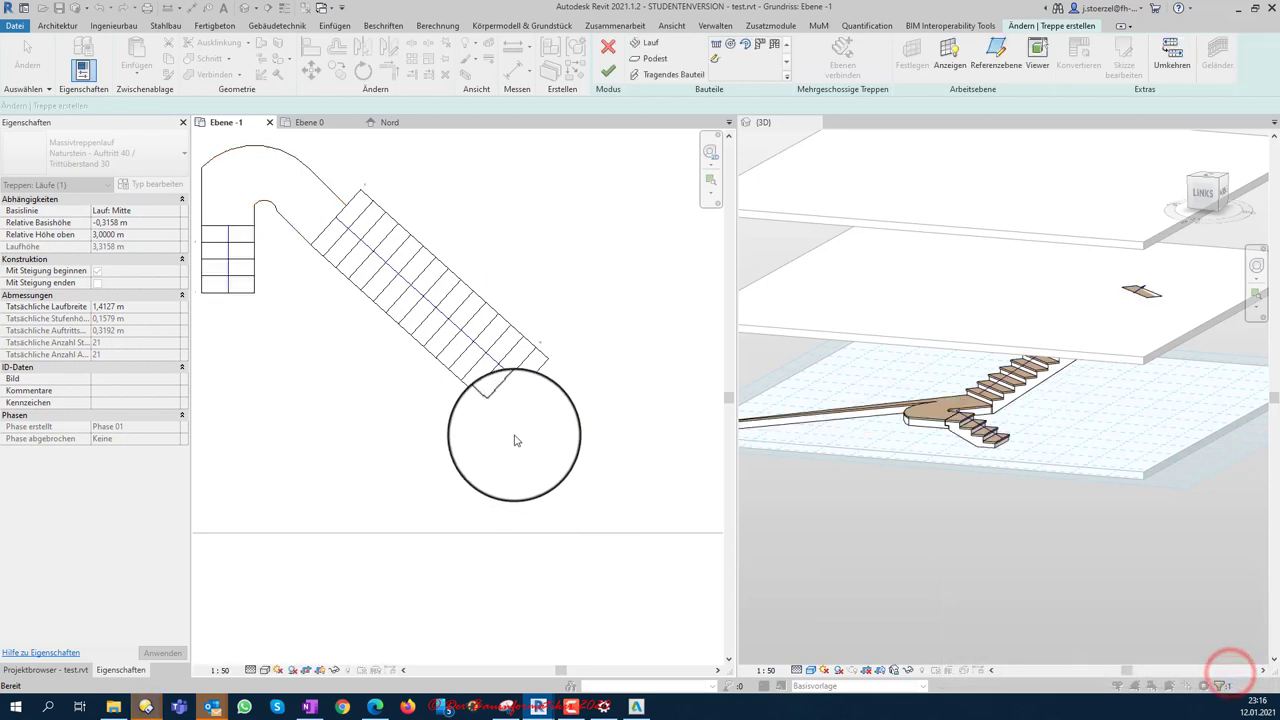
middle_drag(490, 443, 593, 422)
click(400, 300)
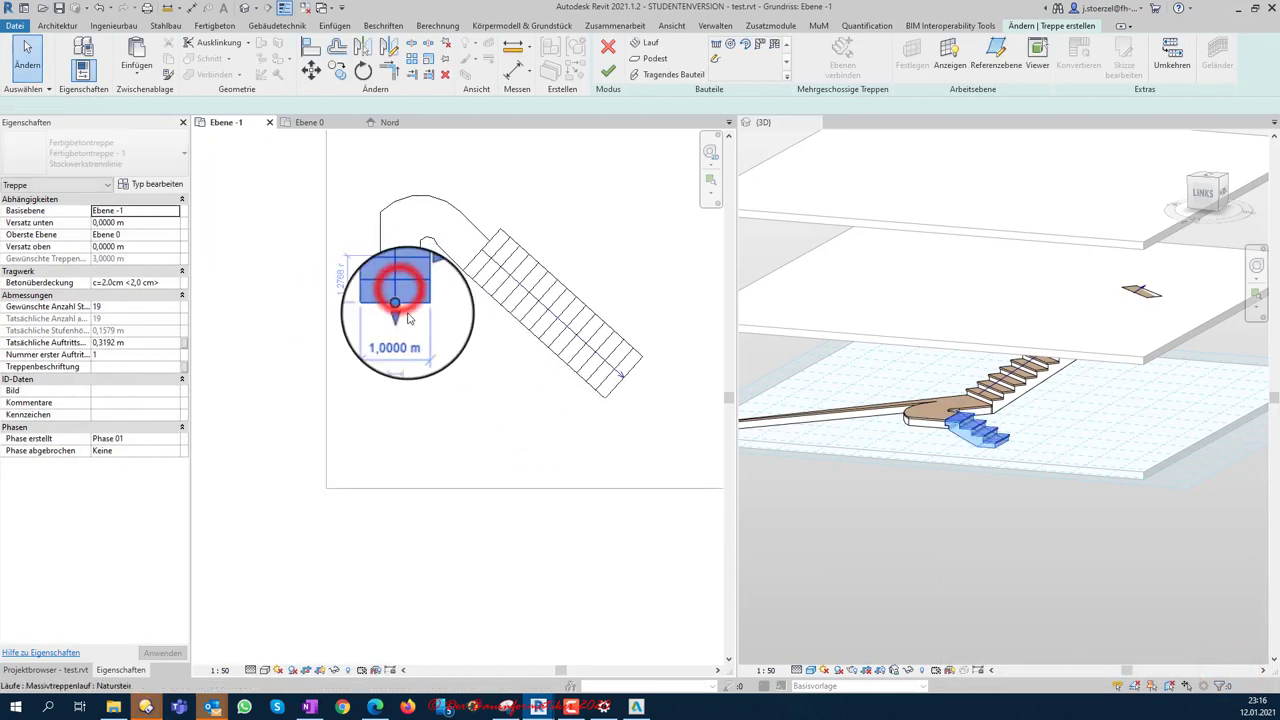
drag(400, 316, 400, 357)
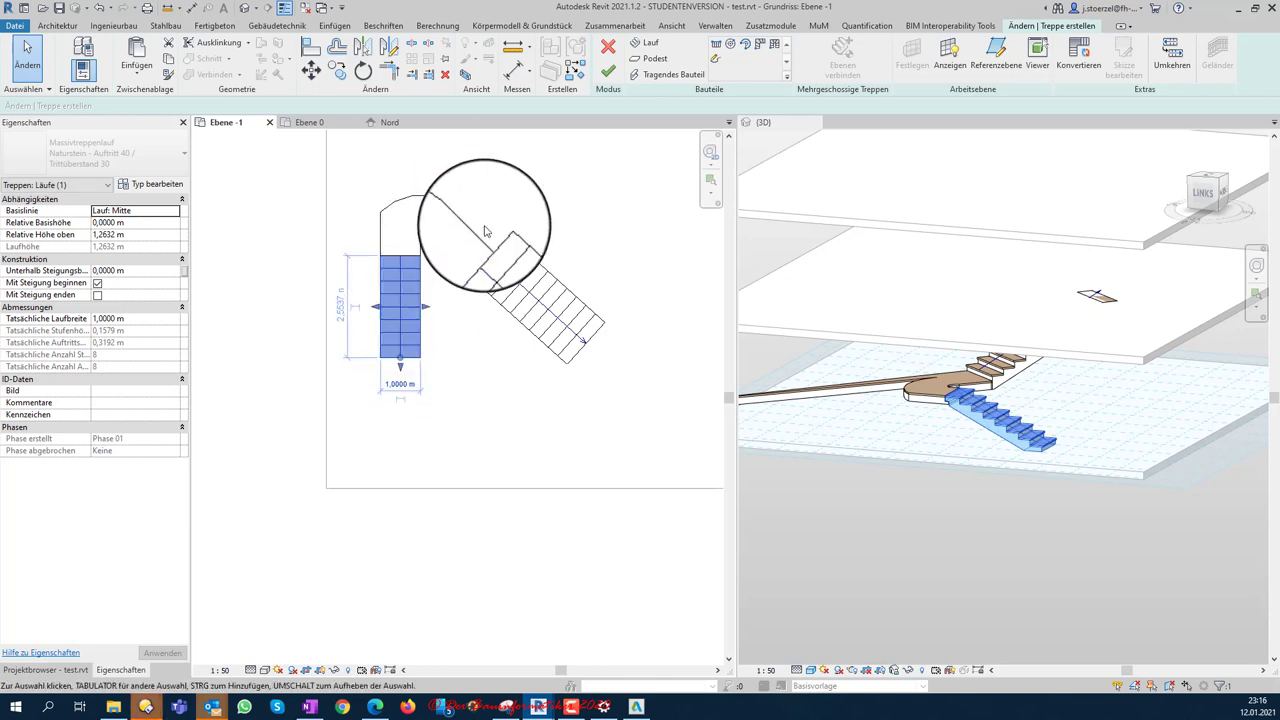
Step: Reorient the 3D view, activate the Ebene -1 plan and reselect the short straight run
shift+middle_drag(826, 451, 852, 478)
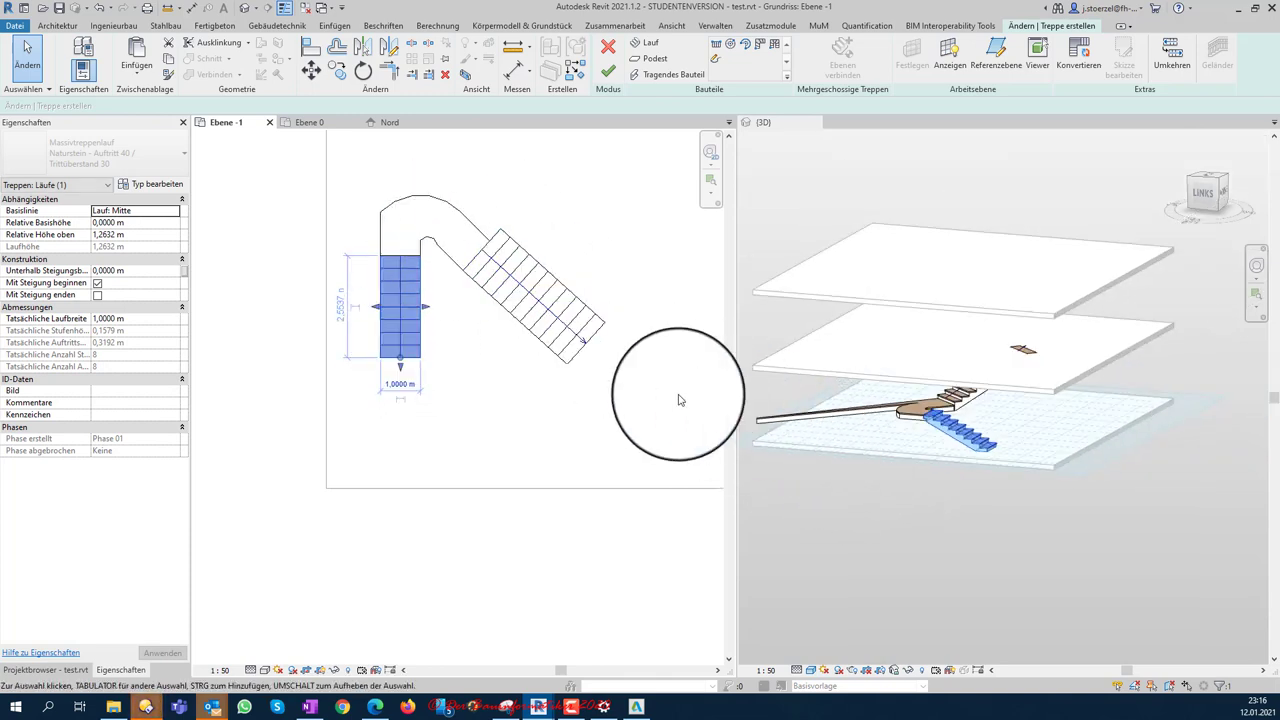
scroll(671, 398, up, 2)
scroll(826, 399, up, 3)
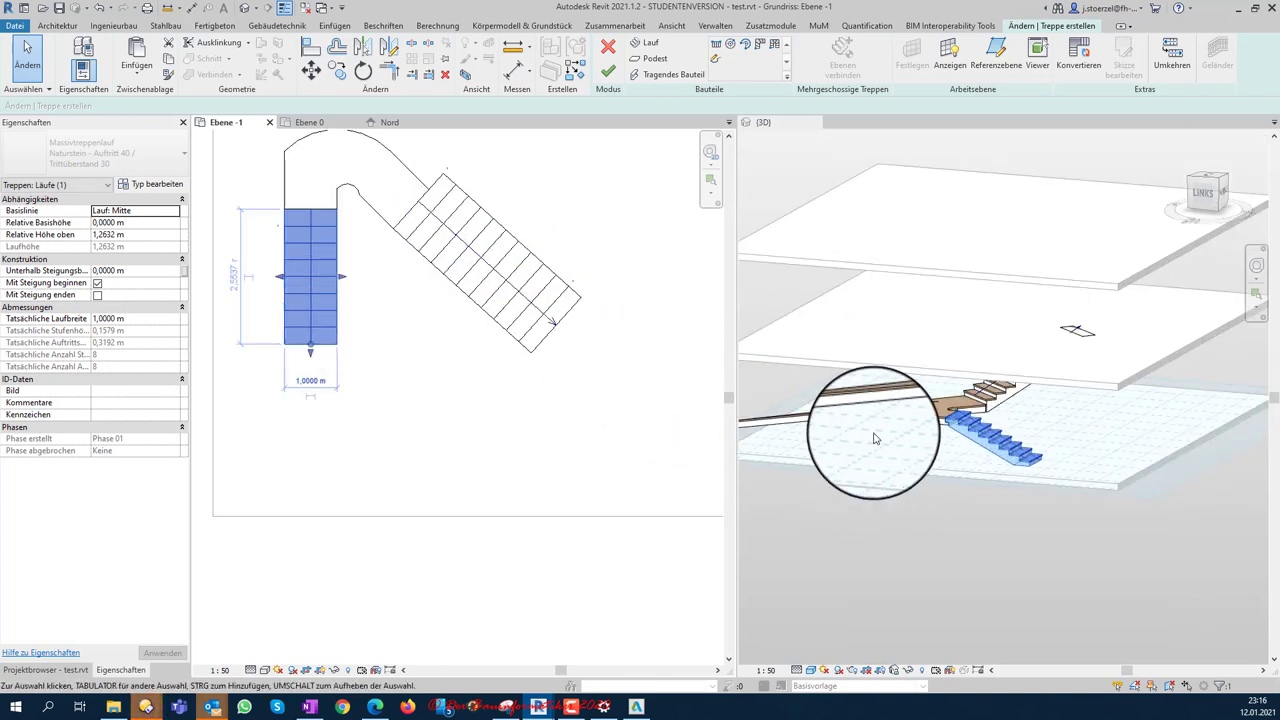
click(371, 229)
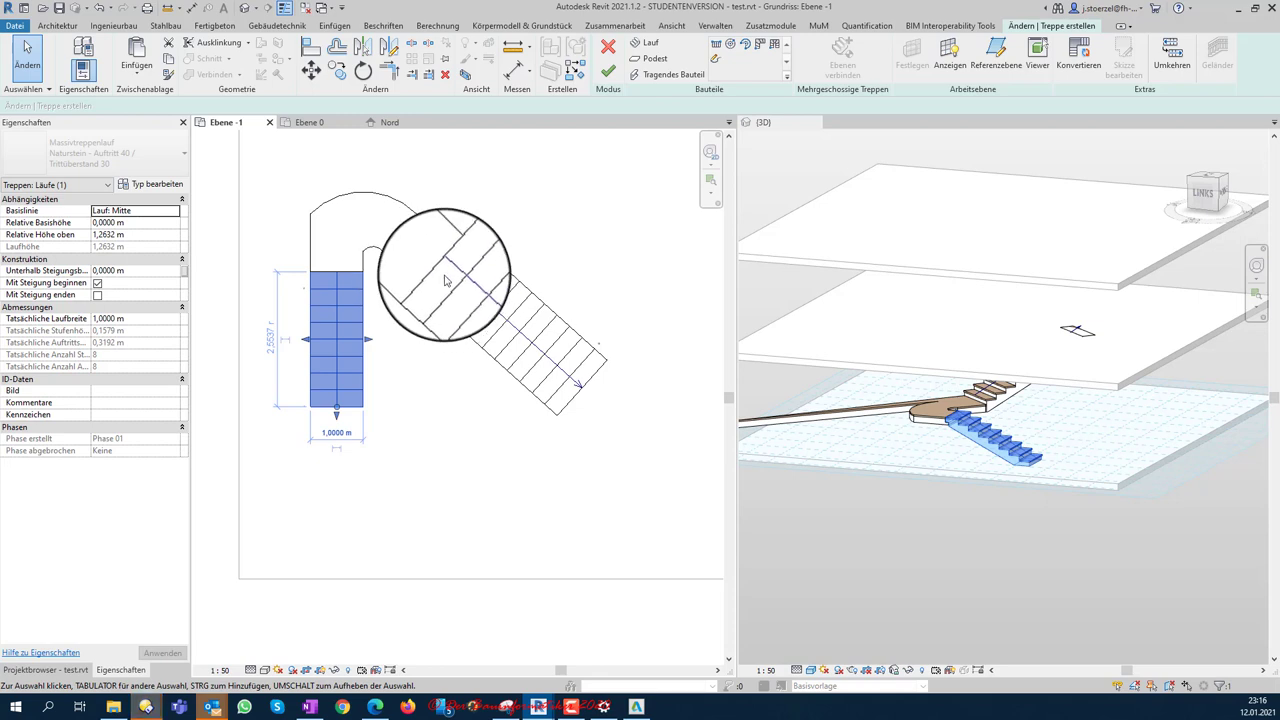
click(406, 364)
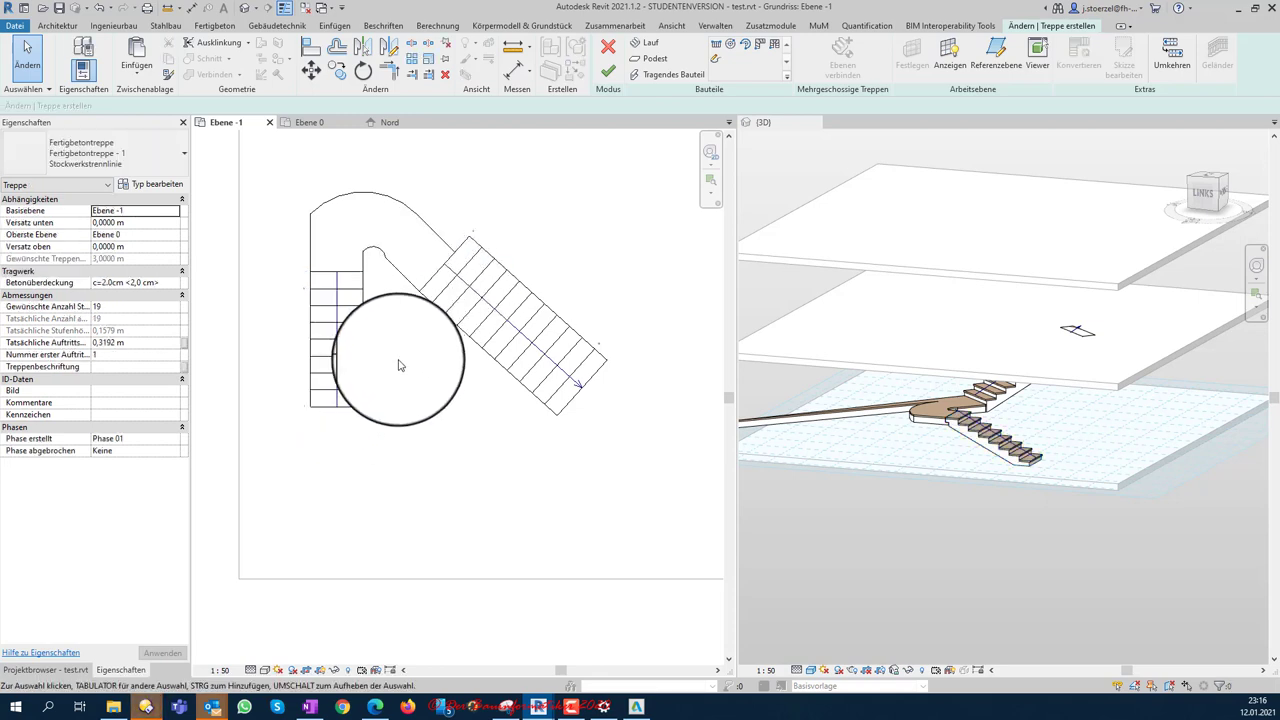
middle_drag(403, 370, 451, 372)
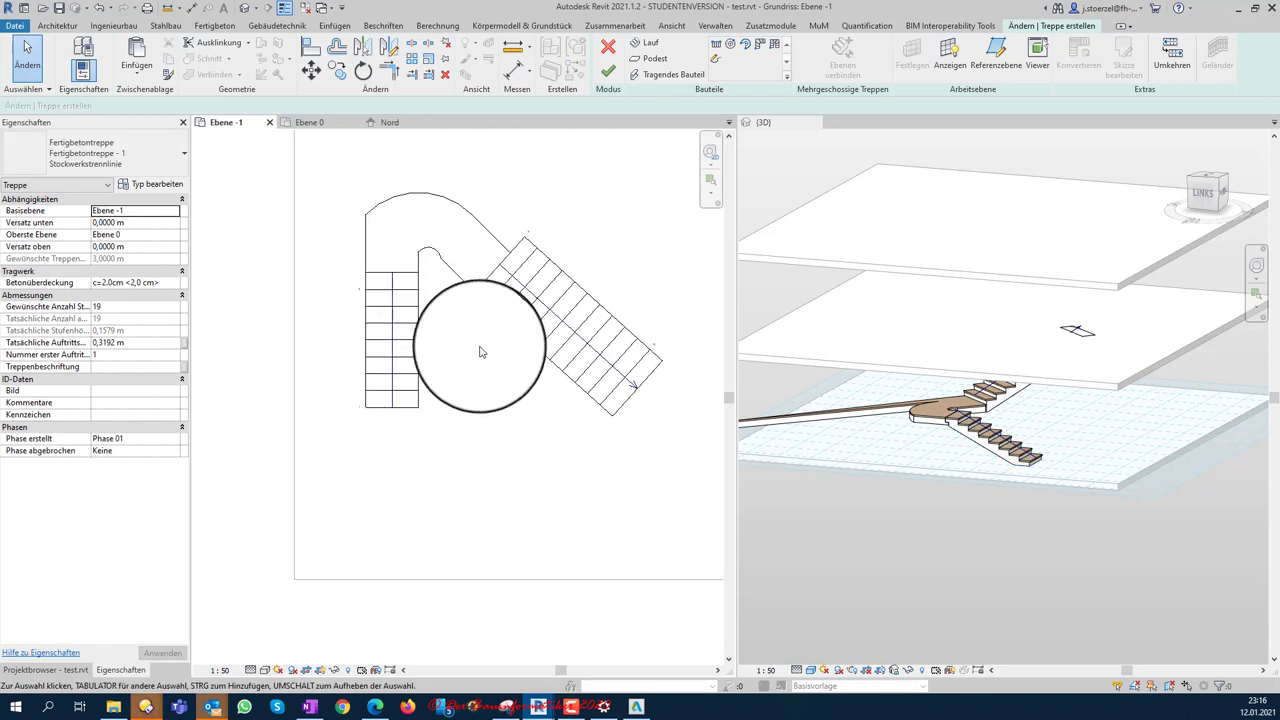
click(418, 364)
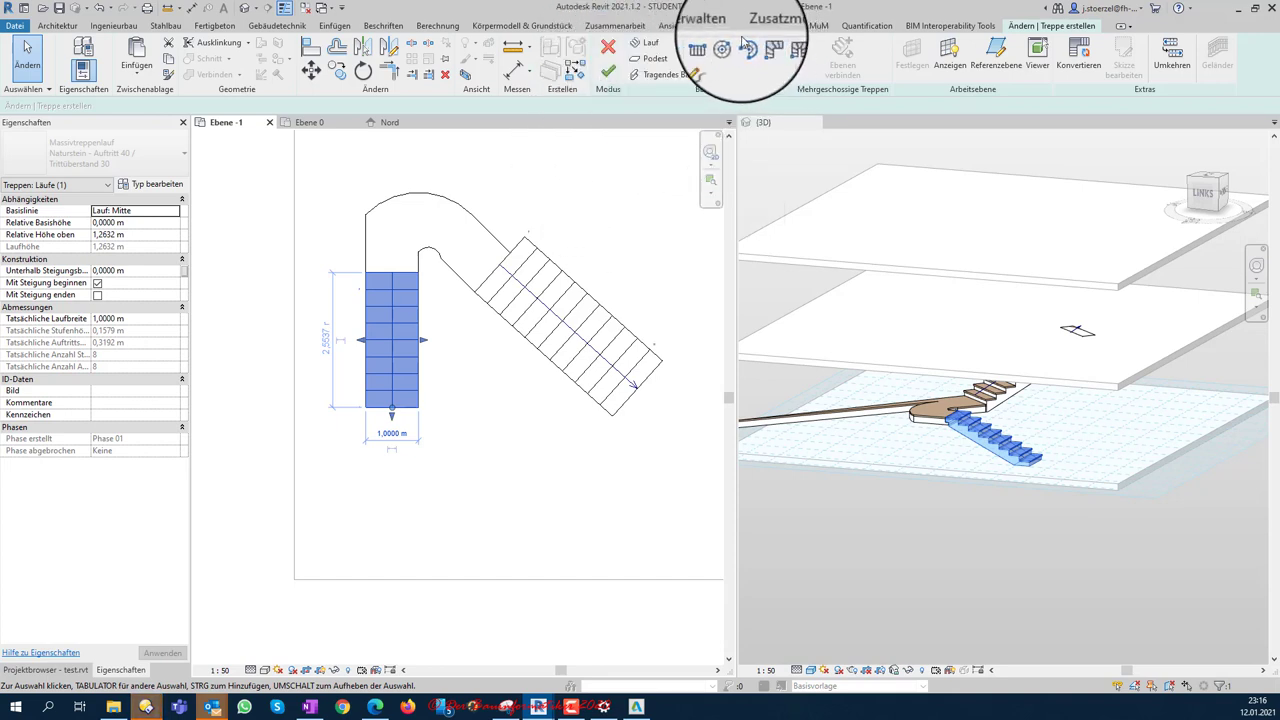
Step: Discard the stair edits, delete the precast stair, and start a new spiral-run stair
click(610, 47)
click(662, 372)
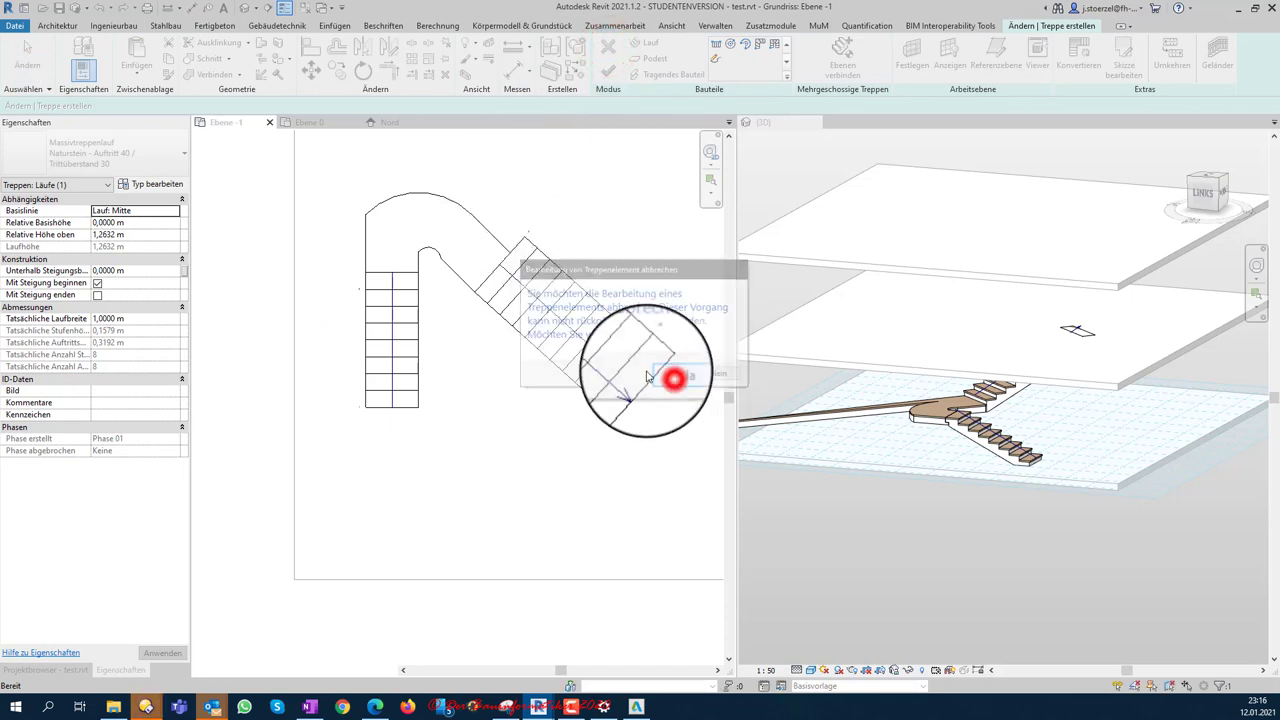
scroll(532, 334, down, 2)
click(503, 287)
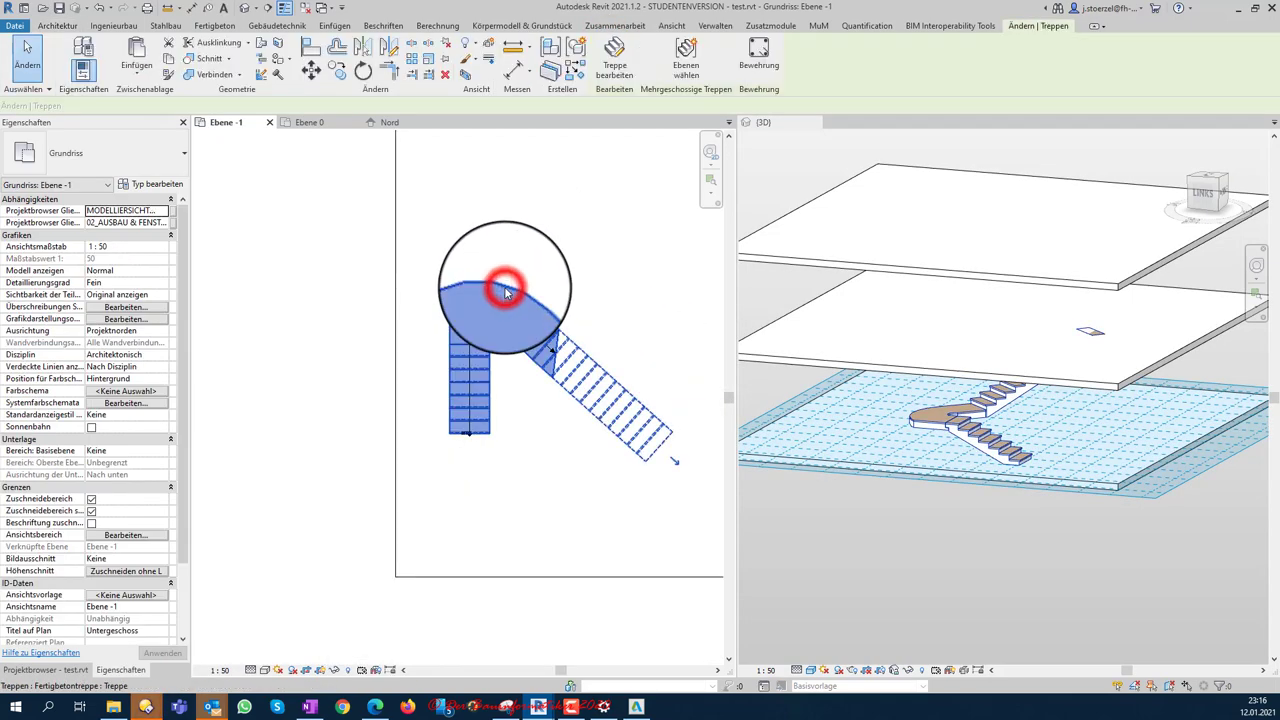
key(Delete)
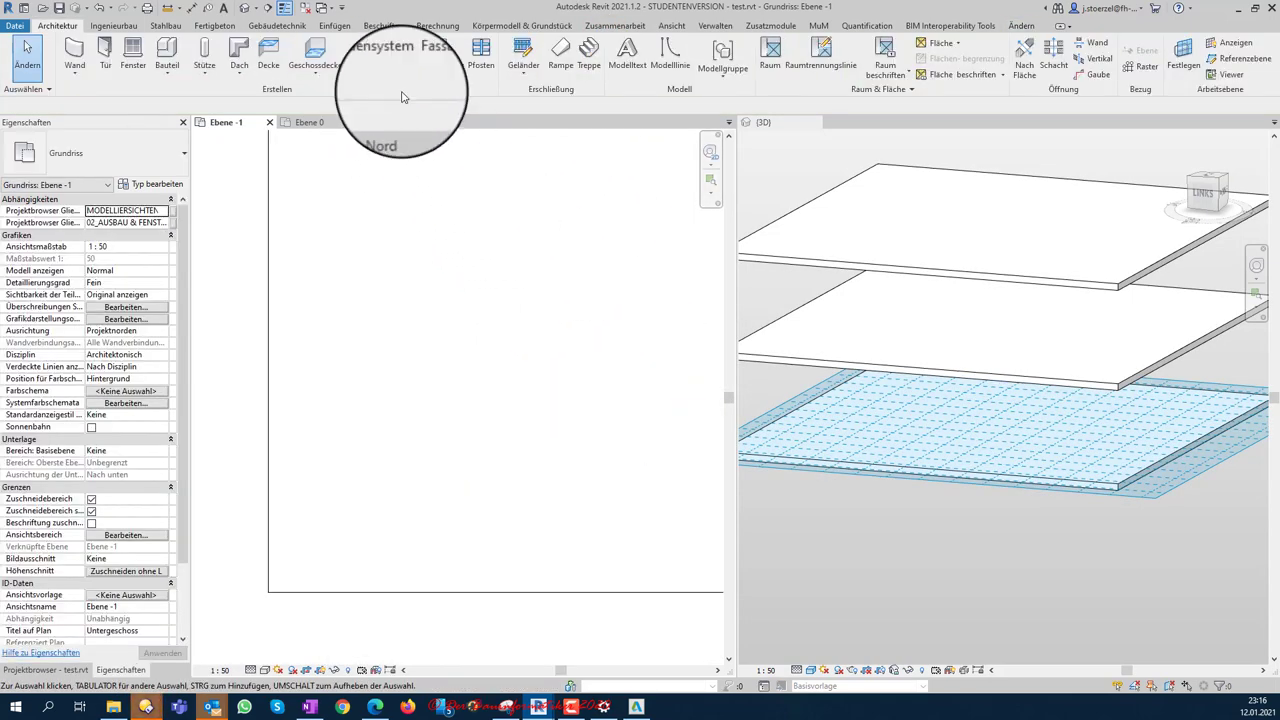
click(590, 55)
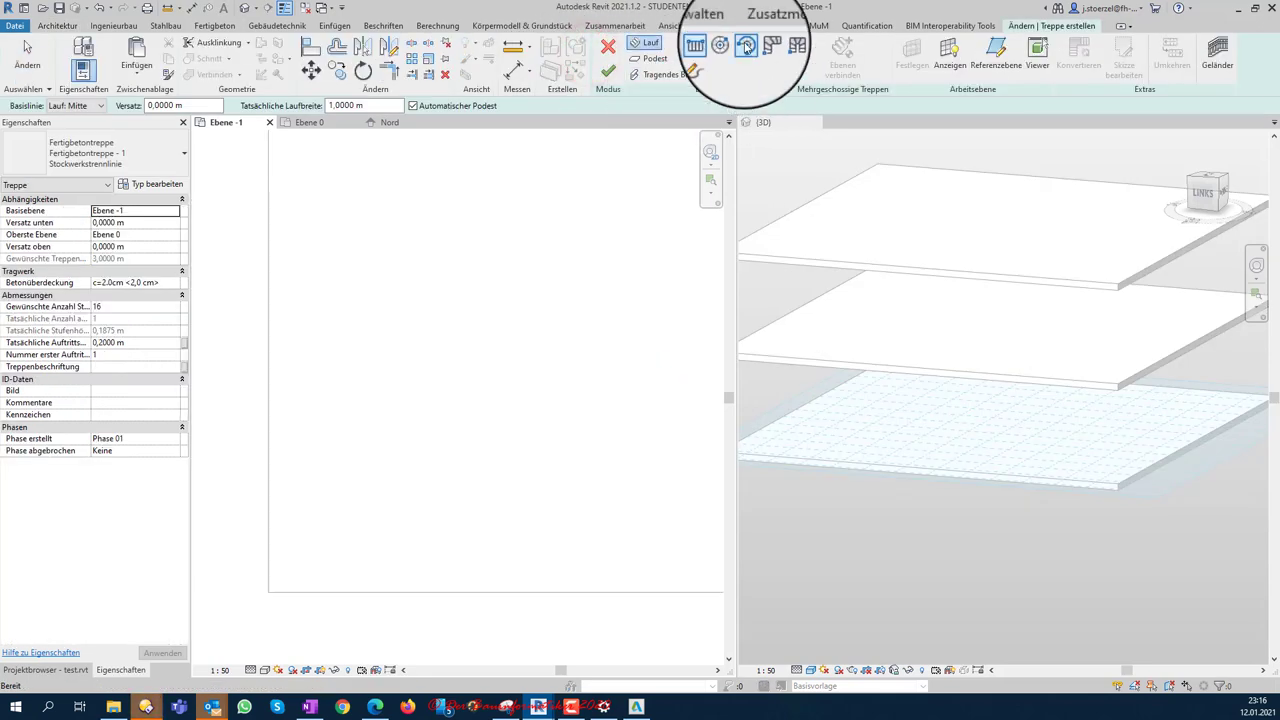
click(731, 44)
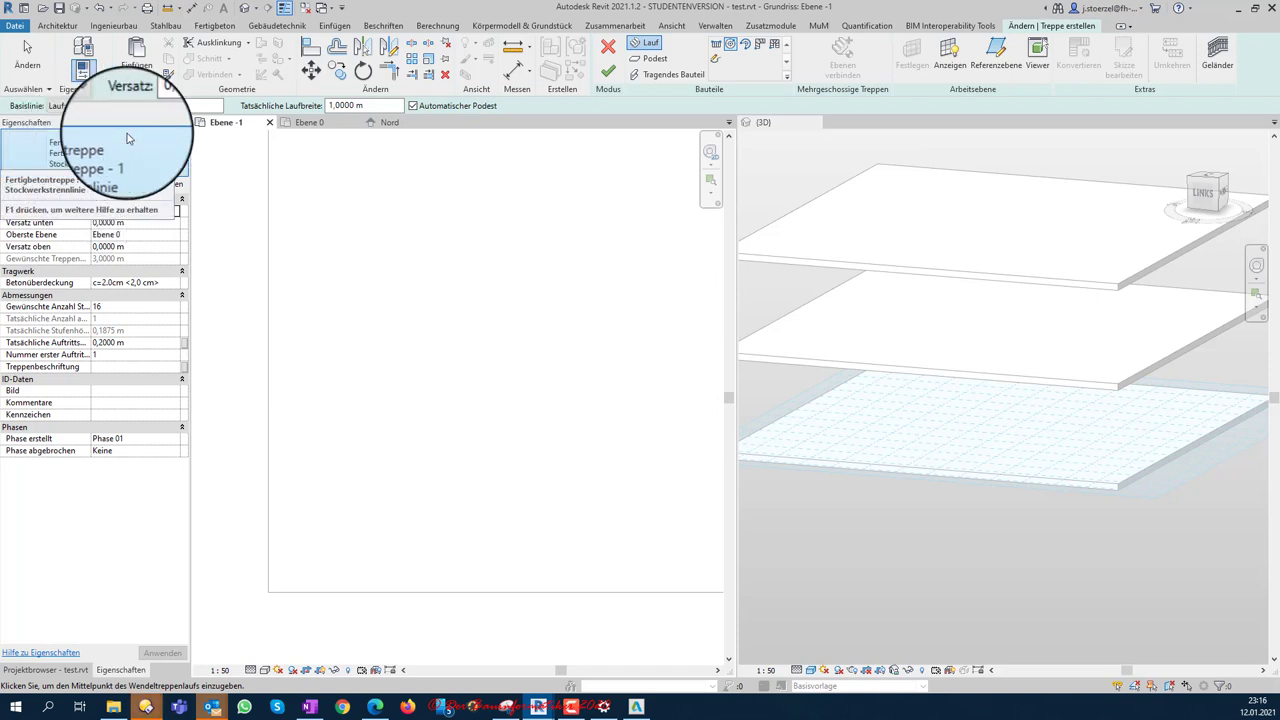
Step: Switch the stair type to Zusammengebaute Treppe Wangen Holz - Stufen Holz - 1 Stockwerkstrennlinie and open Typ bearbeiten
click(100, 162)
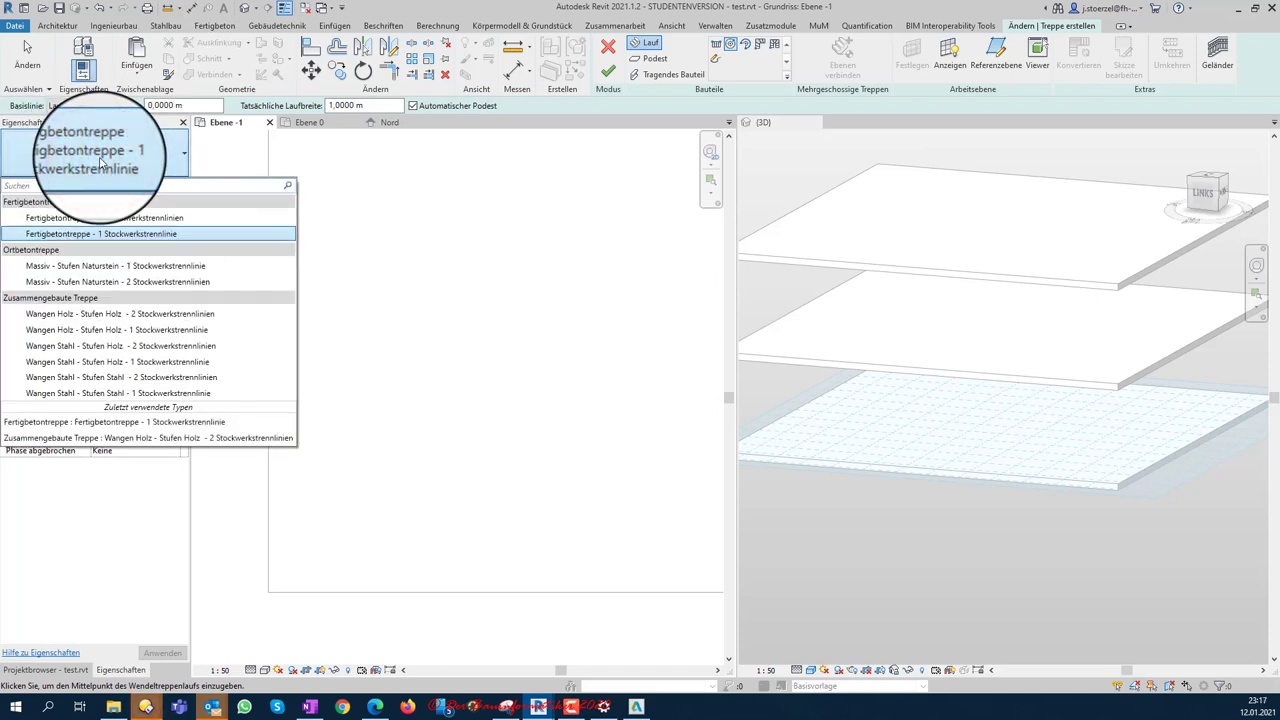
click(147, 329)
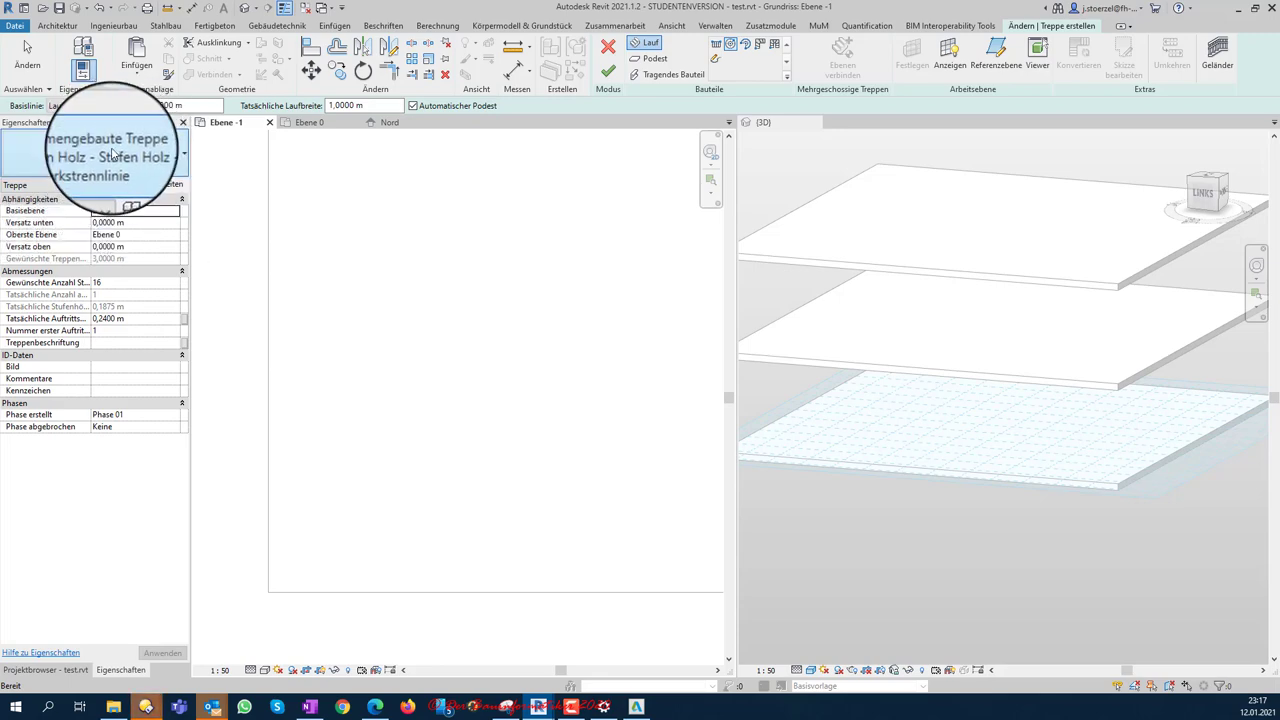
click(142, 188)
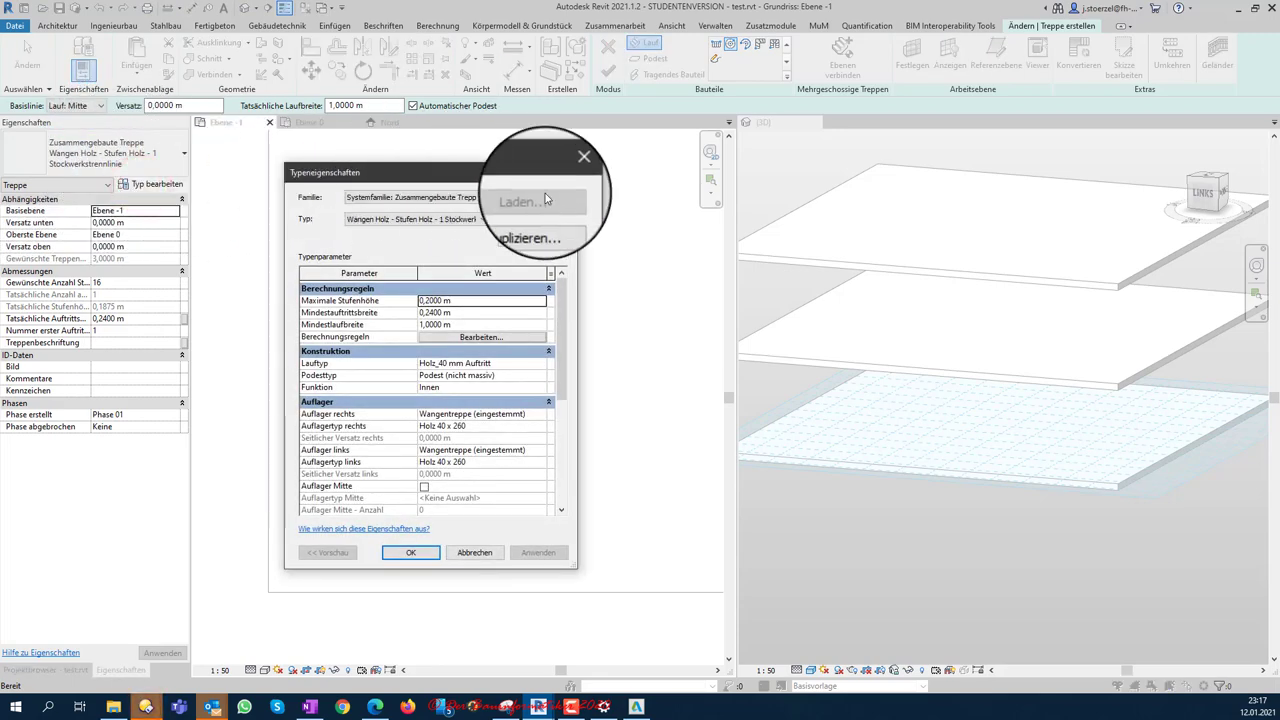
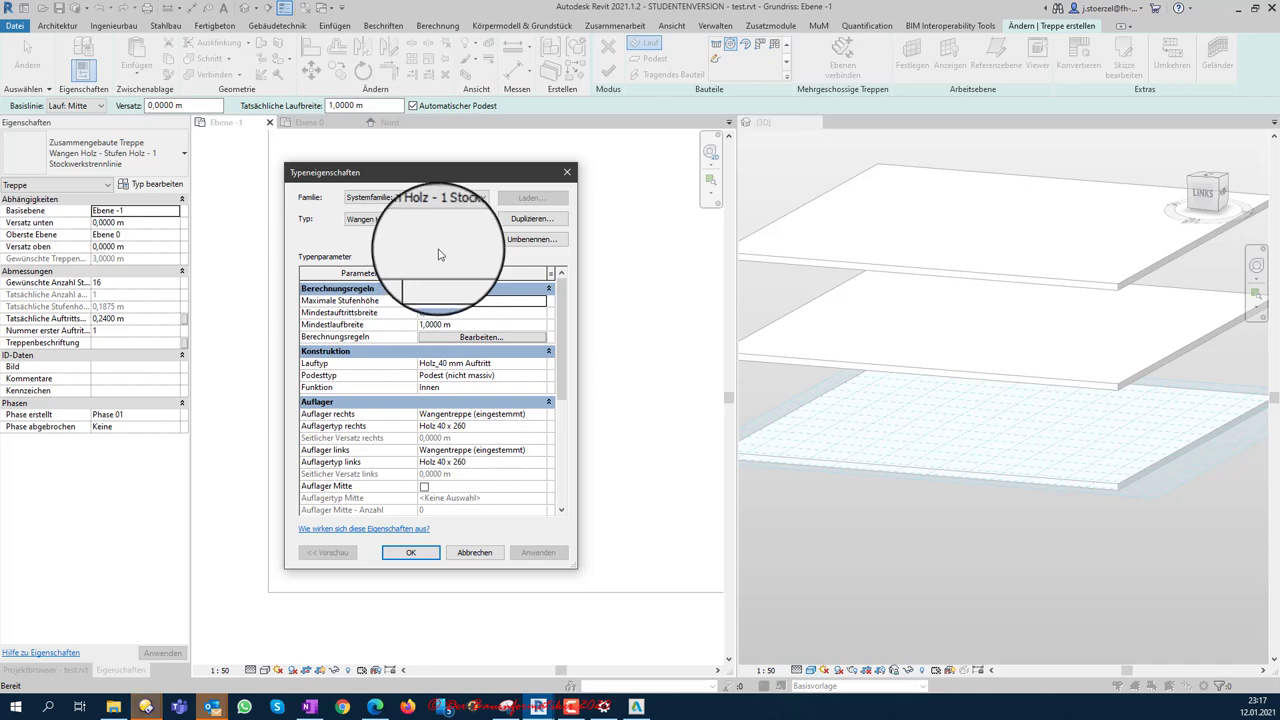
Step: Close the stair Type Properties (Typeneigenschaften) with Abbrechen, leaving the type unchanged
click(469, 557)
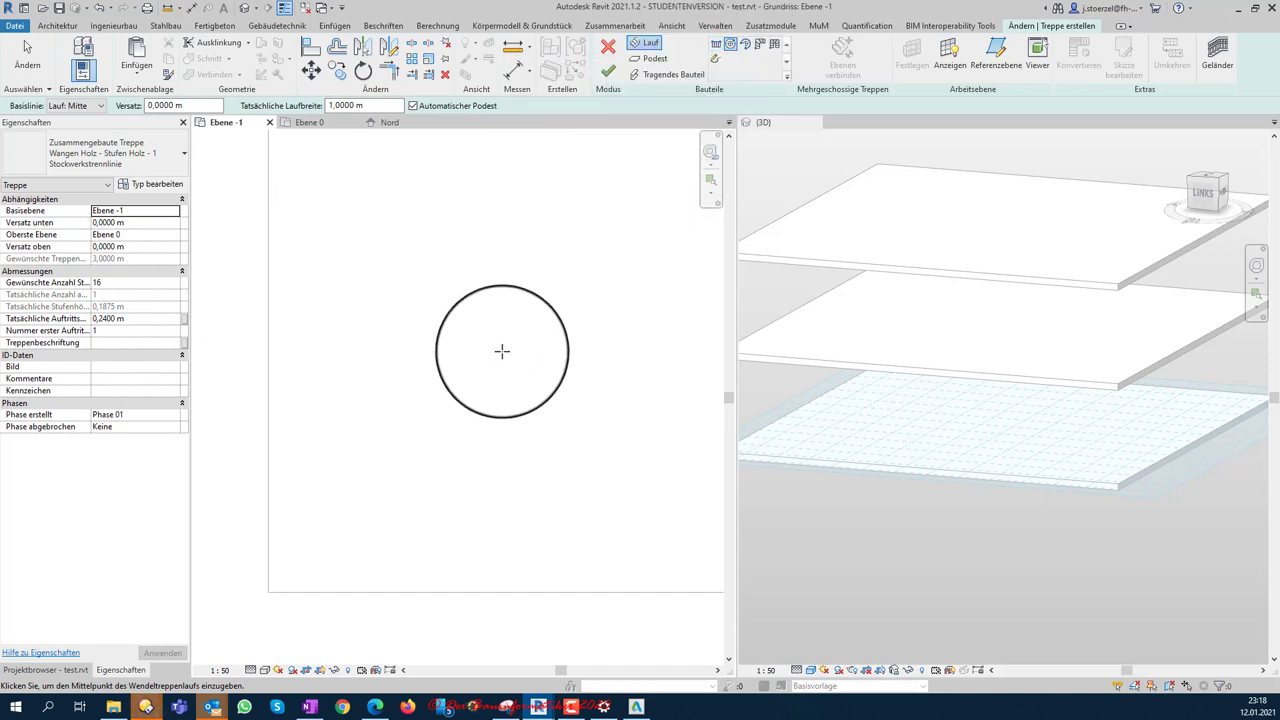
Step: Place a curved 16-riser run on Ebene -1 by centre point and radius, and pan the 3D view to show it
click(502, 351)
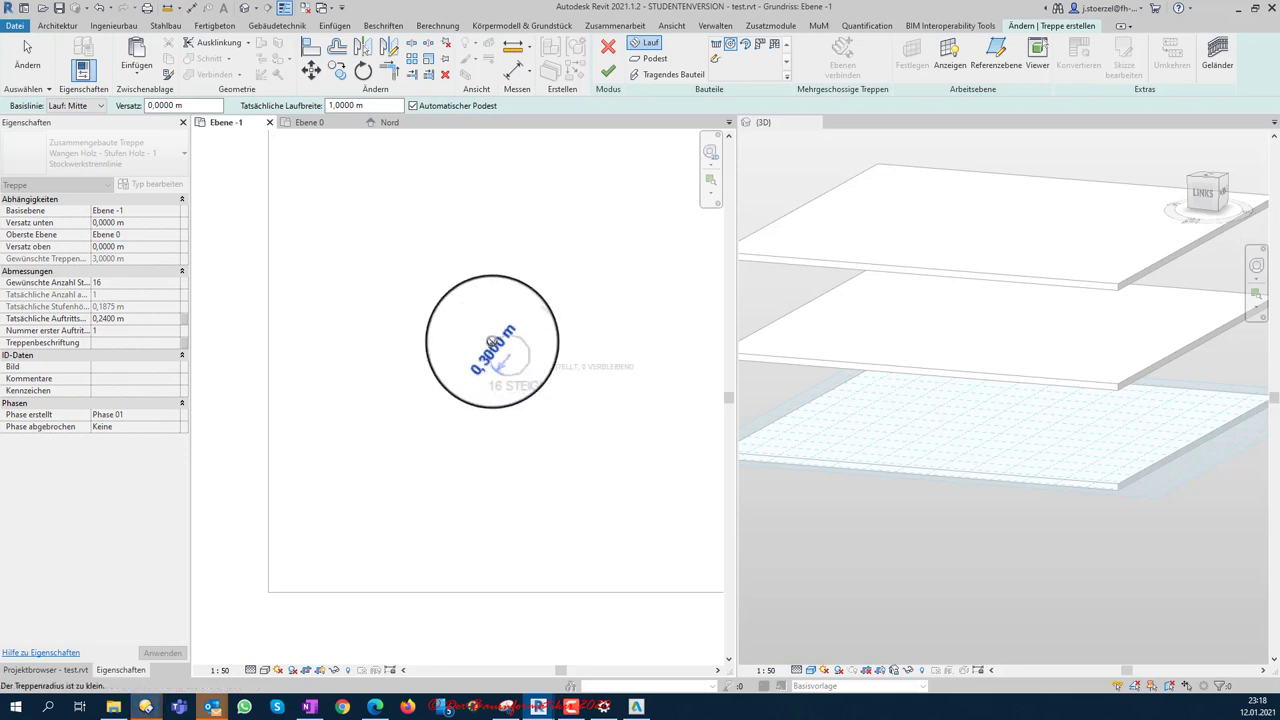
click(456, 271)
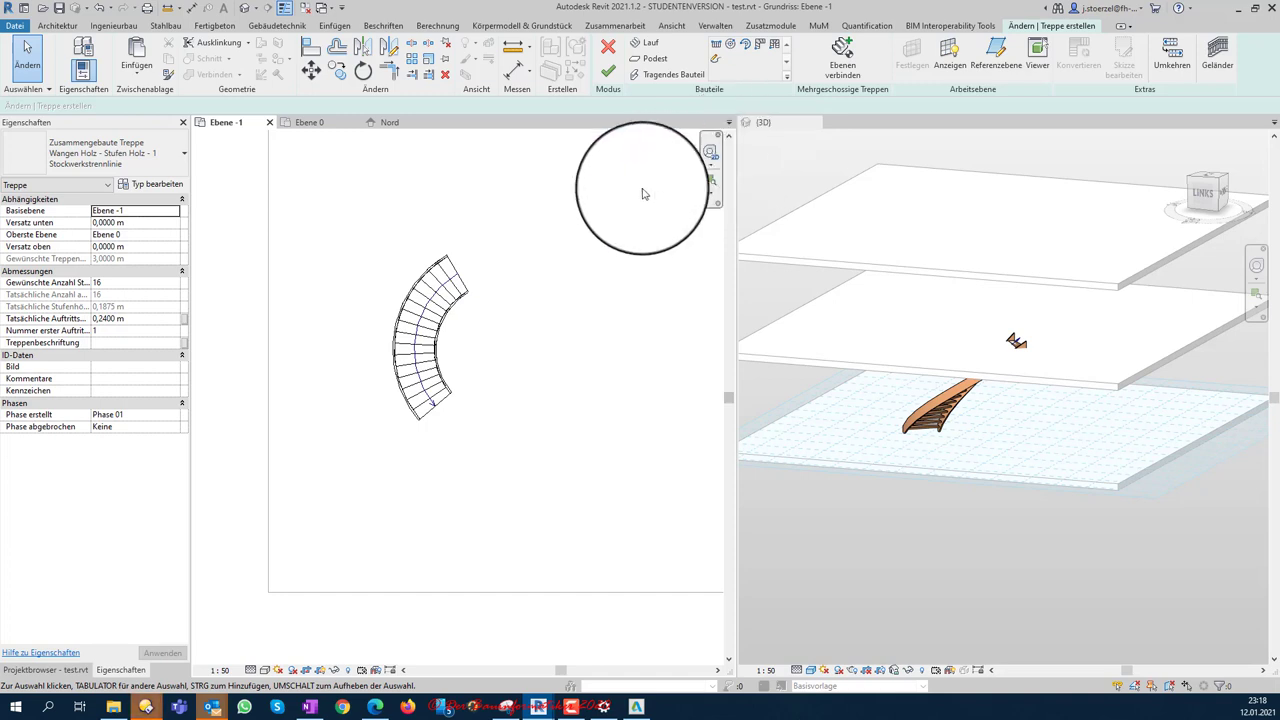
scroll(872, 182, down, 2)
mouse_move(897, 180)
middle_down()
mouse_move(890, 234)
mouse_move(923, 289)
middle_up()
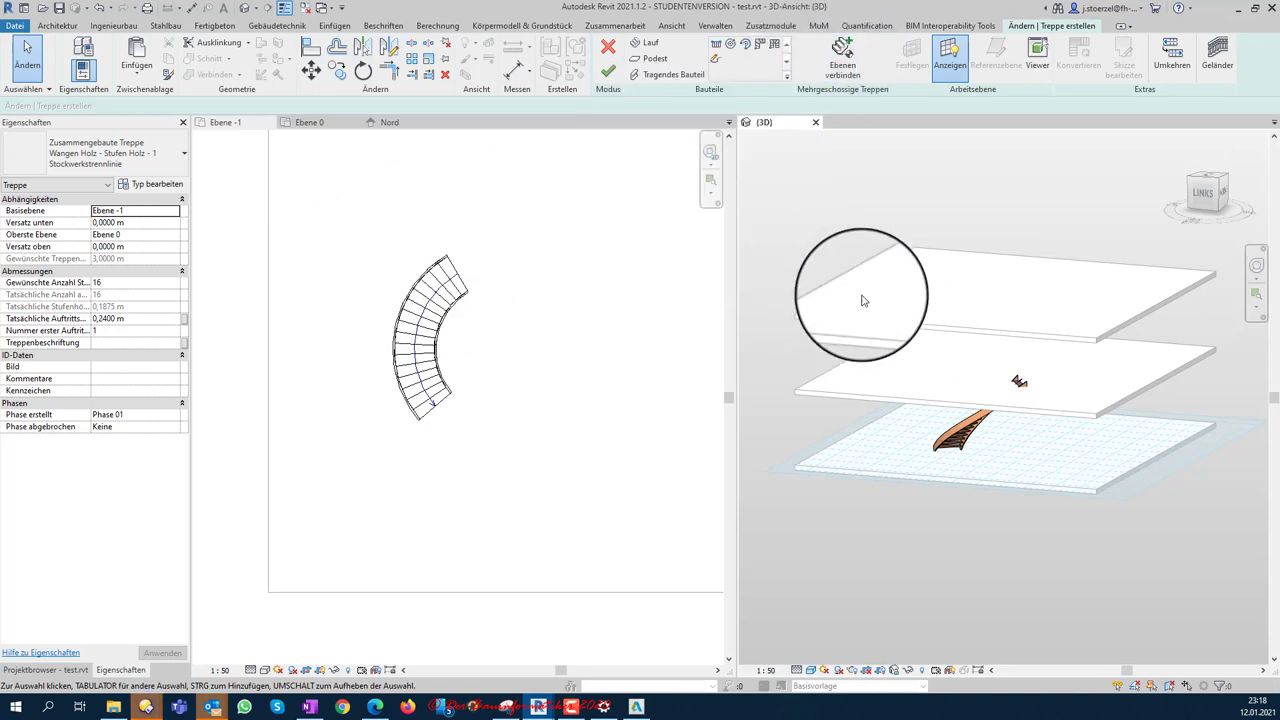
Step: Dismiss the missing-level-data warning and make the 3D view active
click(843, 48)
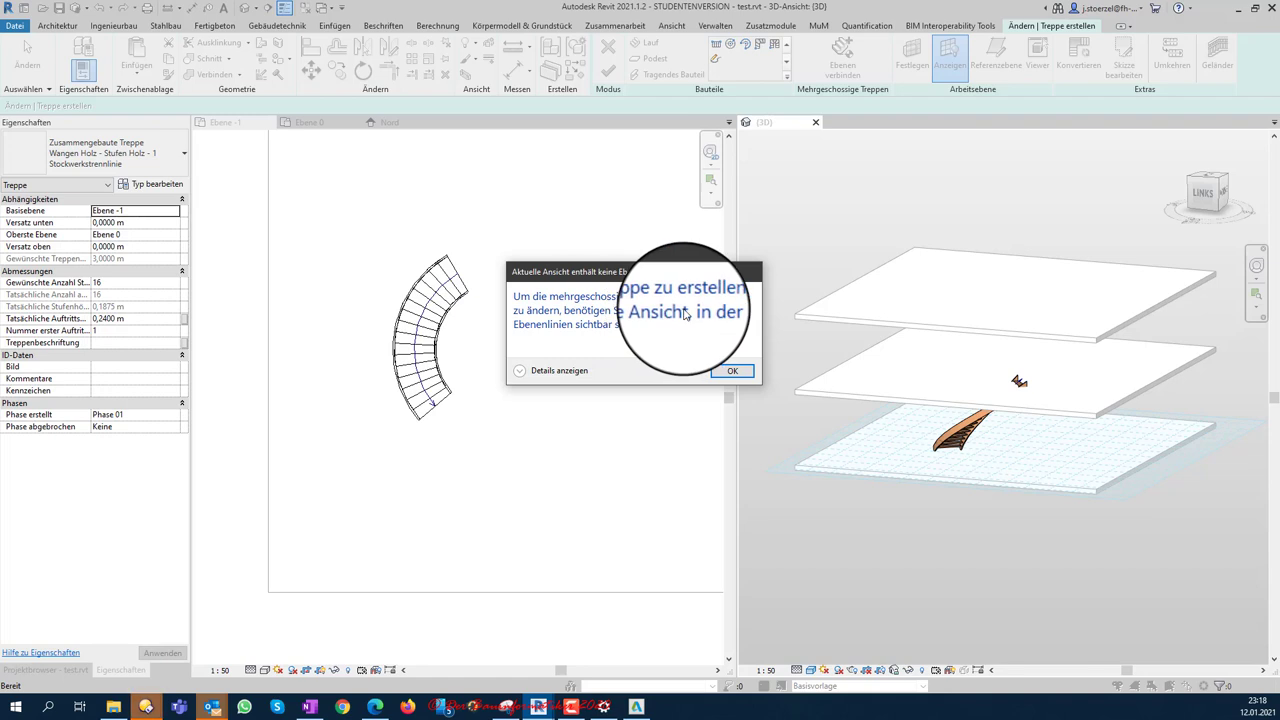
click(731, 373)
click(846, 245)
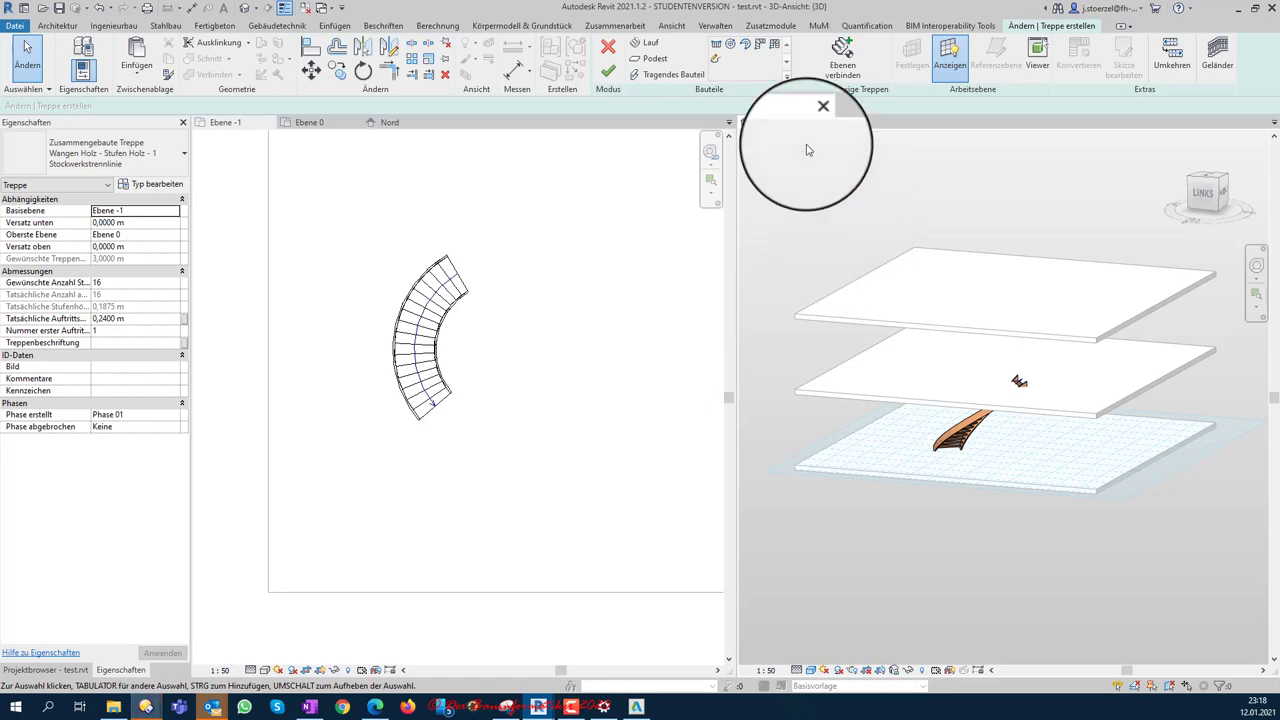
click(781, 121)
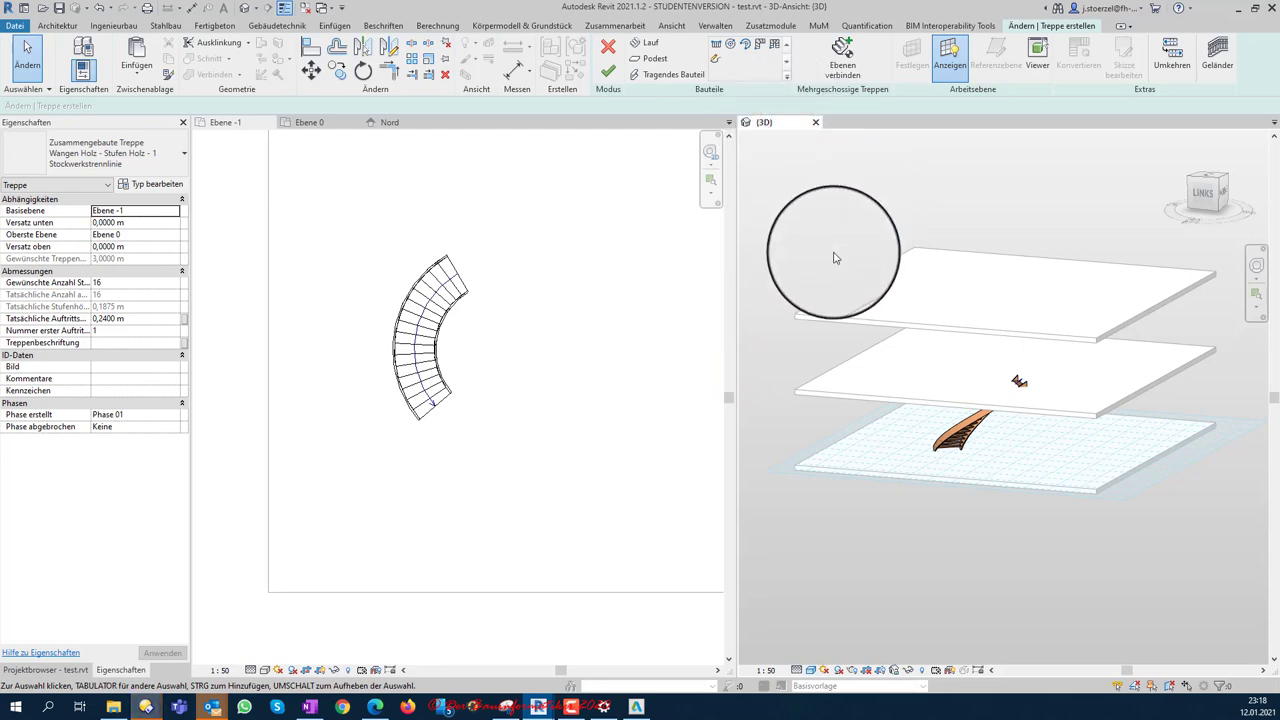
Step: Turn on the Ebenen annotation category in the 3D view's visibility settings (VG)
key(v)
key(g)
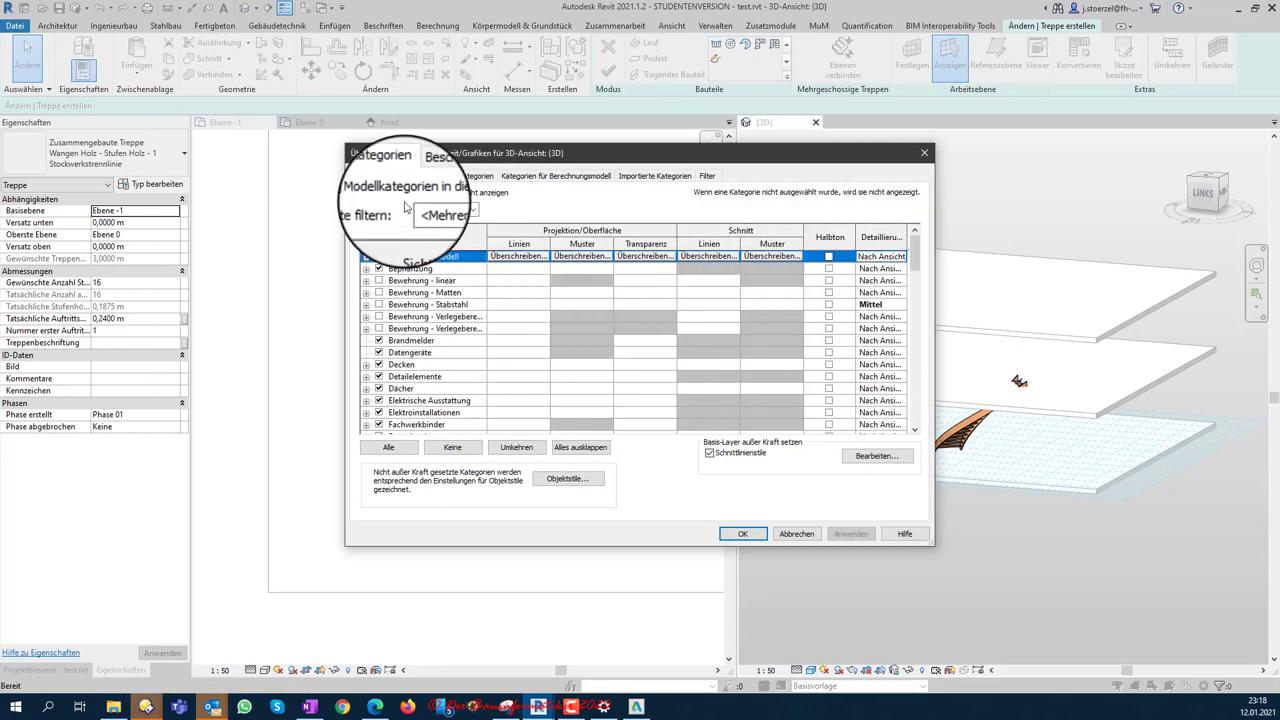
click(446, 180)
click(420, 285)
scroll(410, 275, down, 5)
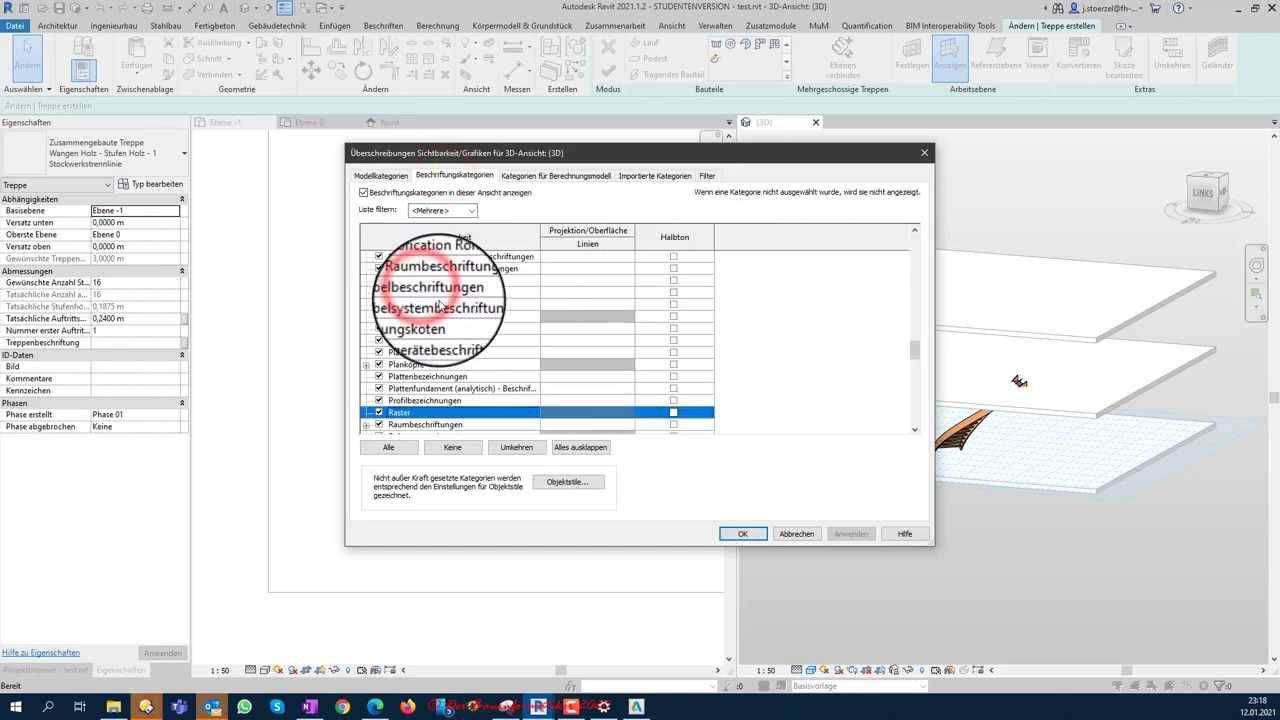
scroll(420, 370, up, 10)
click(378, 268)
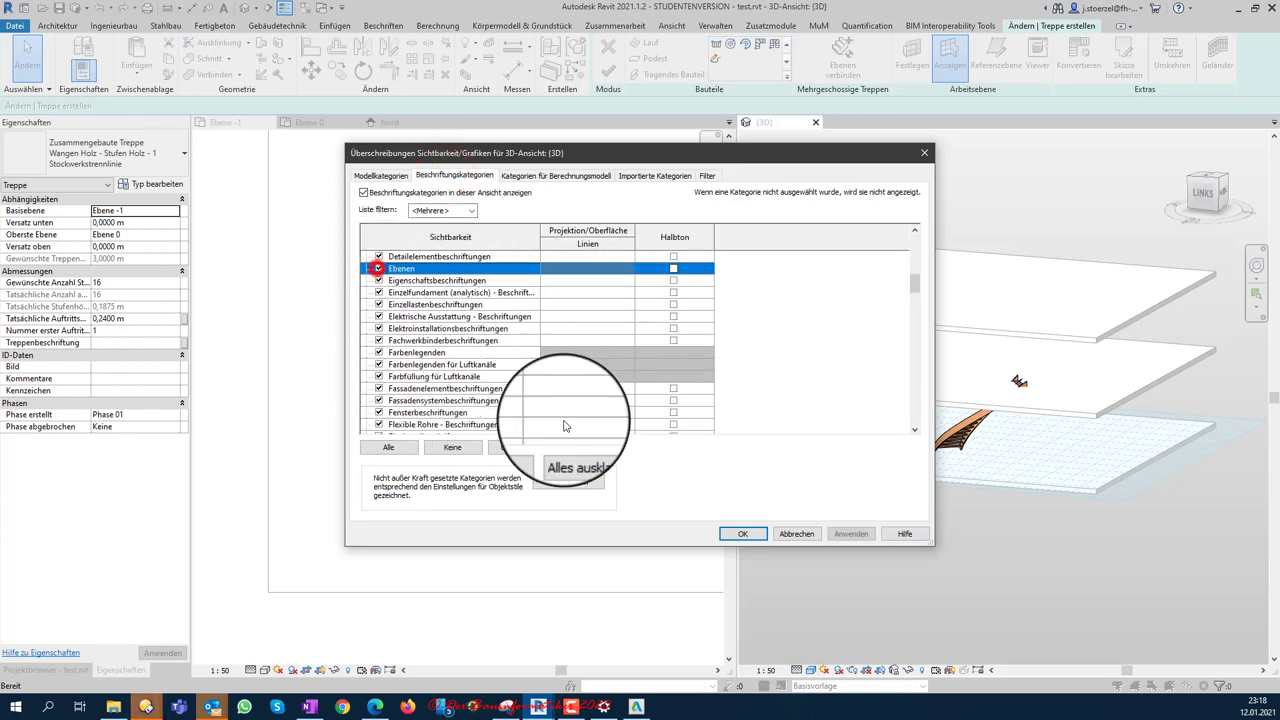
click(743, 530)
Step: Zoom the 3D view to fit (ZF) and orbit it to reveal the level lines
scroll(923, 518, down, 3)
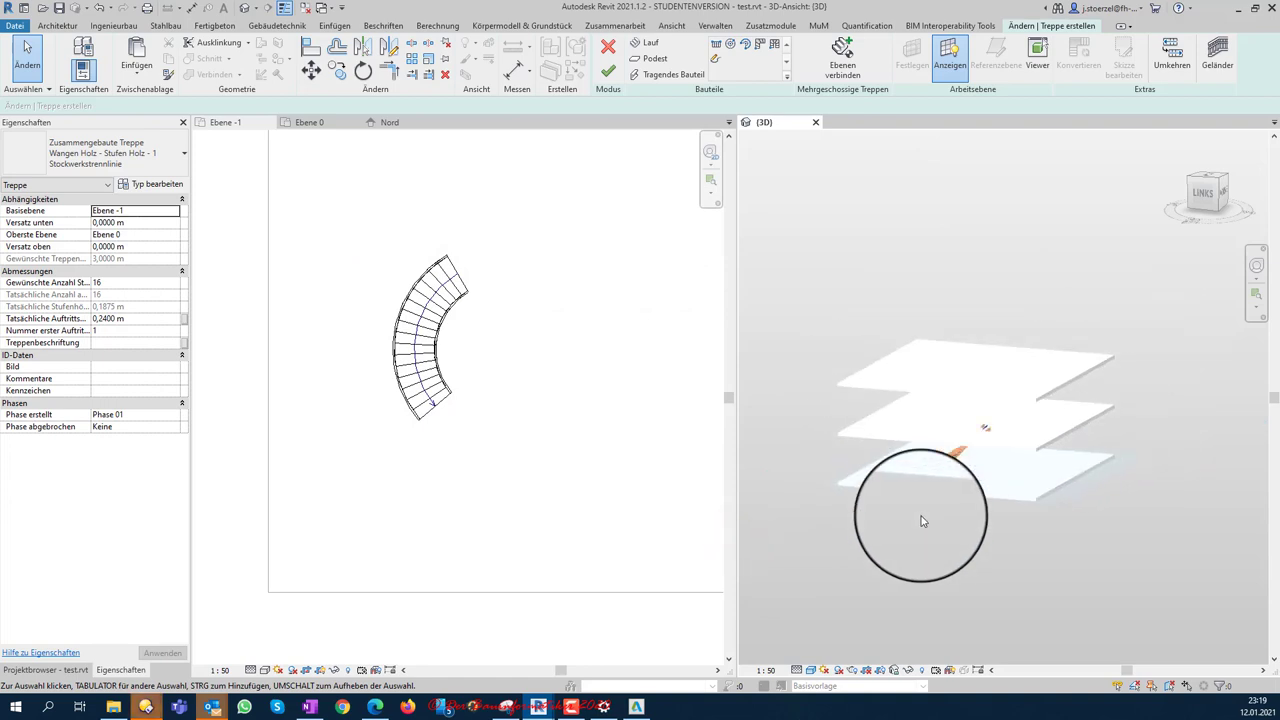
scroll(925, 521, down, 2)
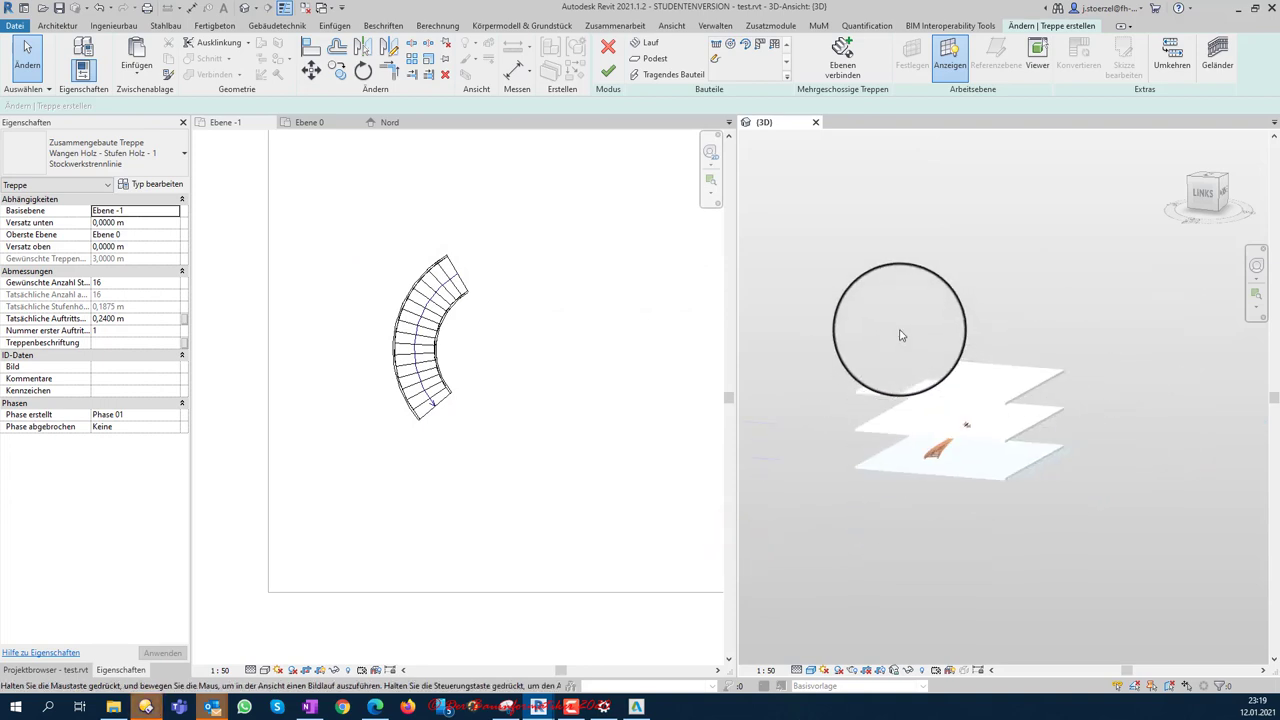
key(z)
key(f)
mouse_move(853, 361)
shift+middle_down()
mouse_move(814, 386)
mouse_move(945, 369)
mouse_move(929, 383)
mouse_move(1023, 383)
mouse_move(908, 369)
mouse_move(1034, 366)
mouse_move(1009, 385)
shift+middle_up()
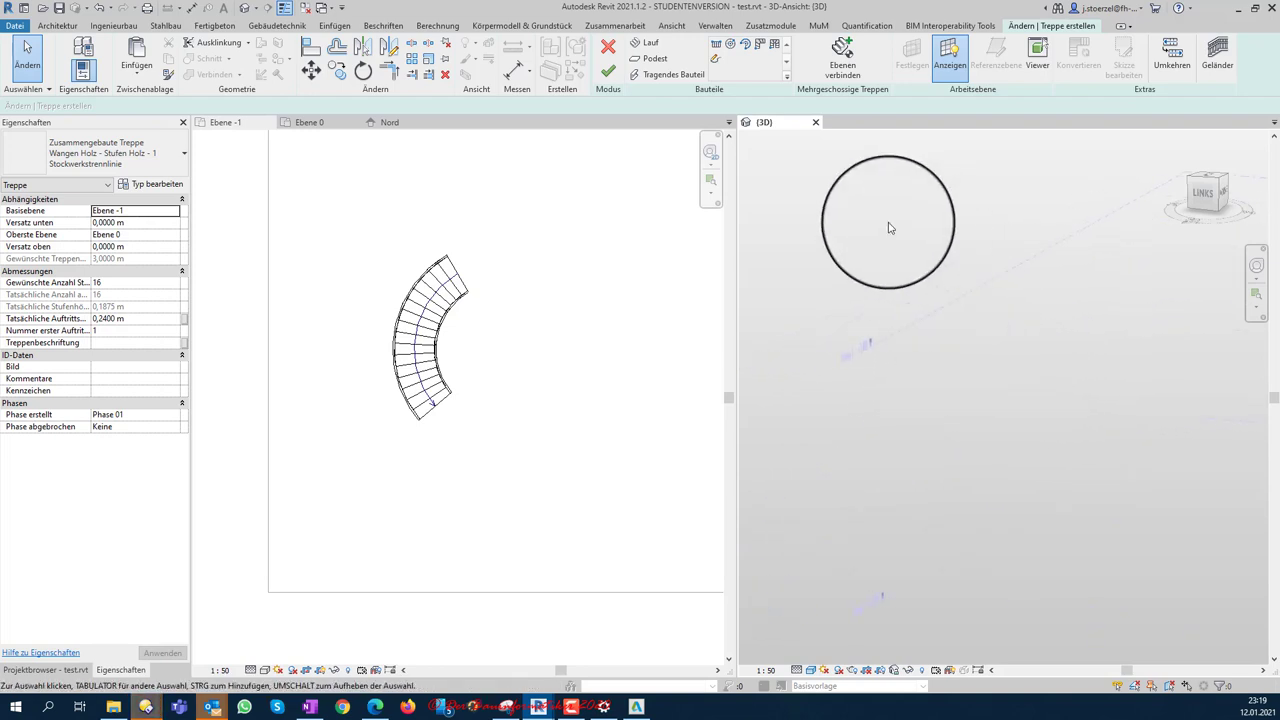
mouse_move(889, 228)
shift+middle_down()
mouse_move(674, 332)
mouse_move(876, 326)
shift+middle_up()
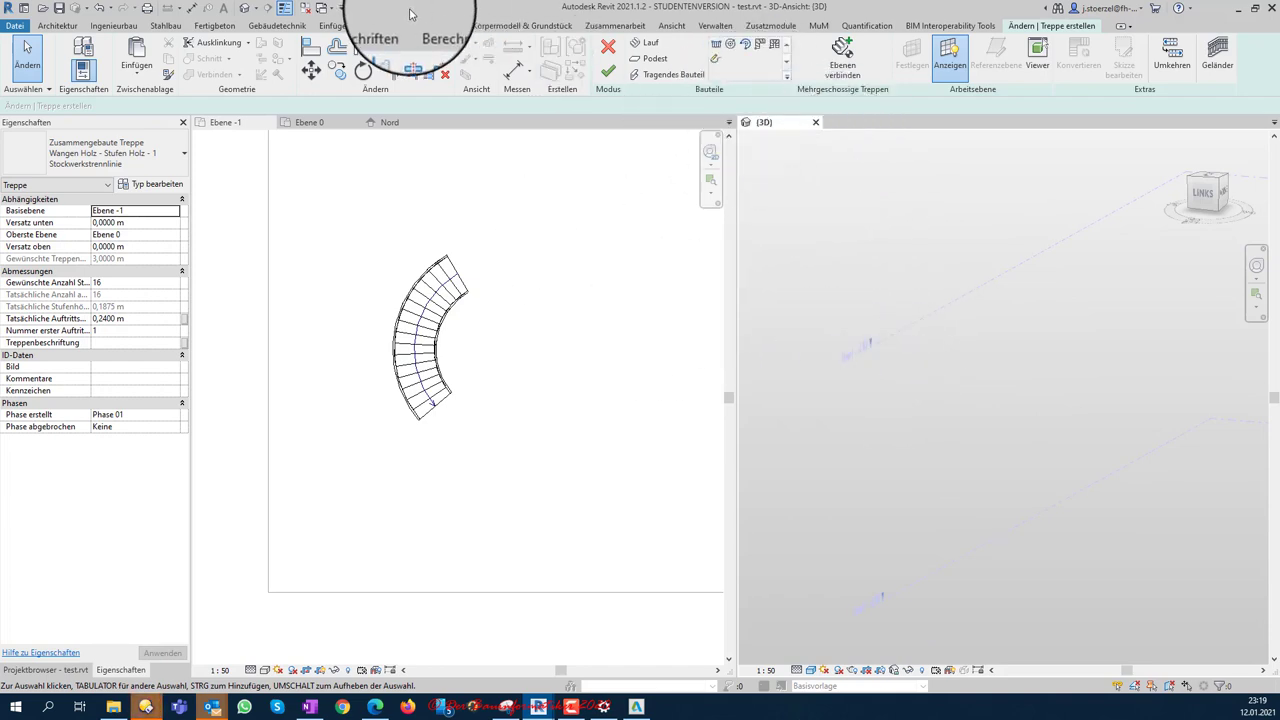
Step: Connect the stair to more levels by picking the upper level line in the 3D view
click(283, 11)
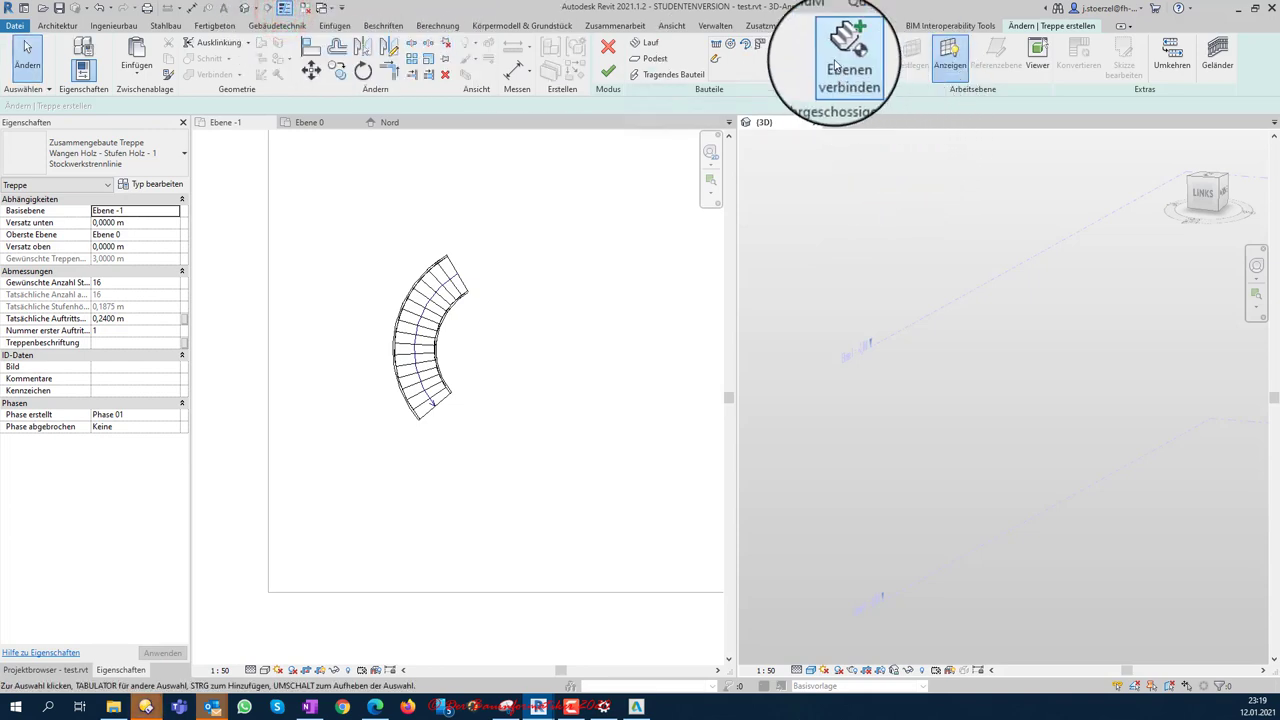
click(848, 62)
mouse_move(823, 292)
shift+middle_down()
mouse_move(997, 309)
mouse_move(939, 255)
shift+middle_up()
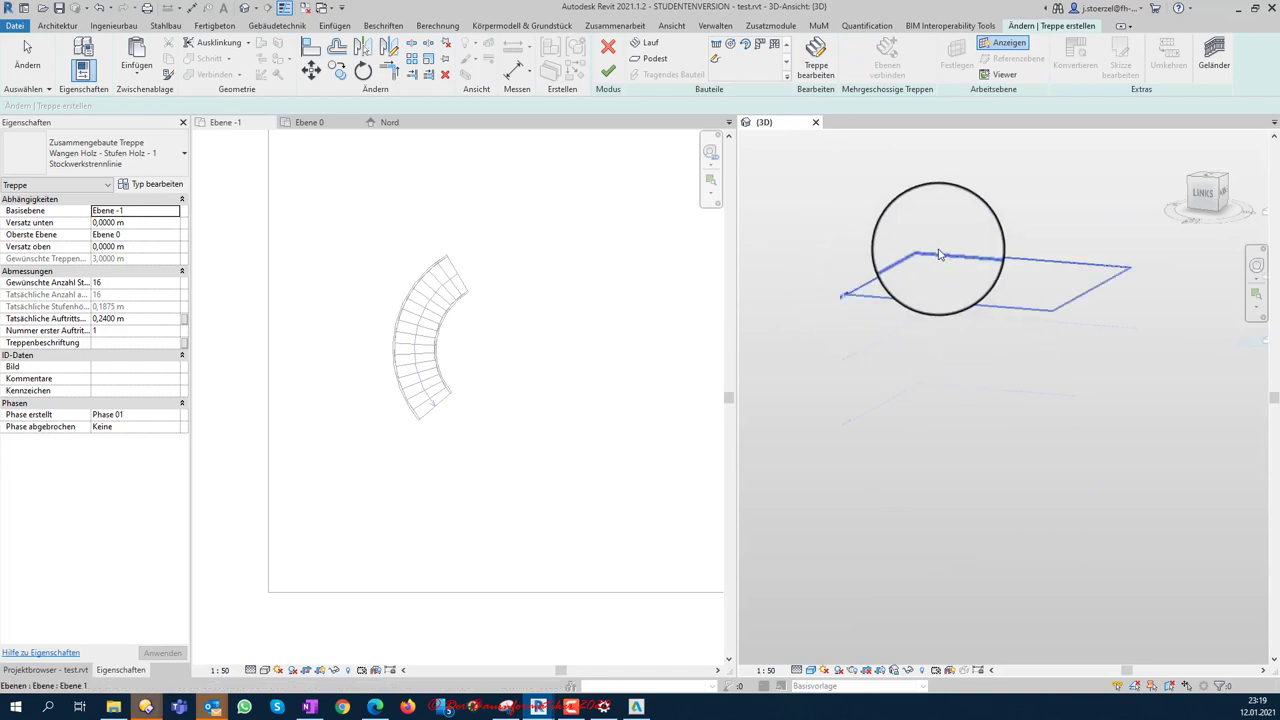
click(939, 256)
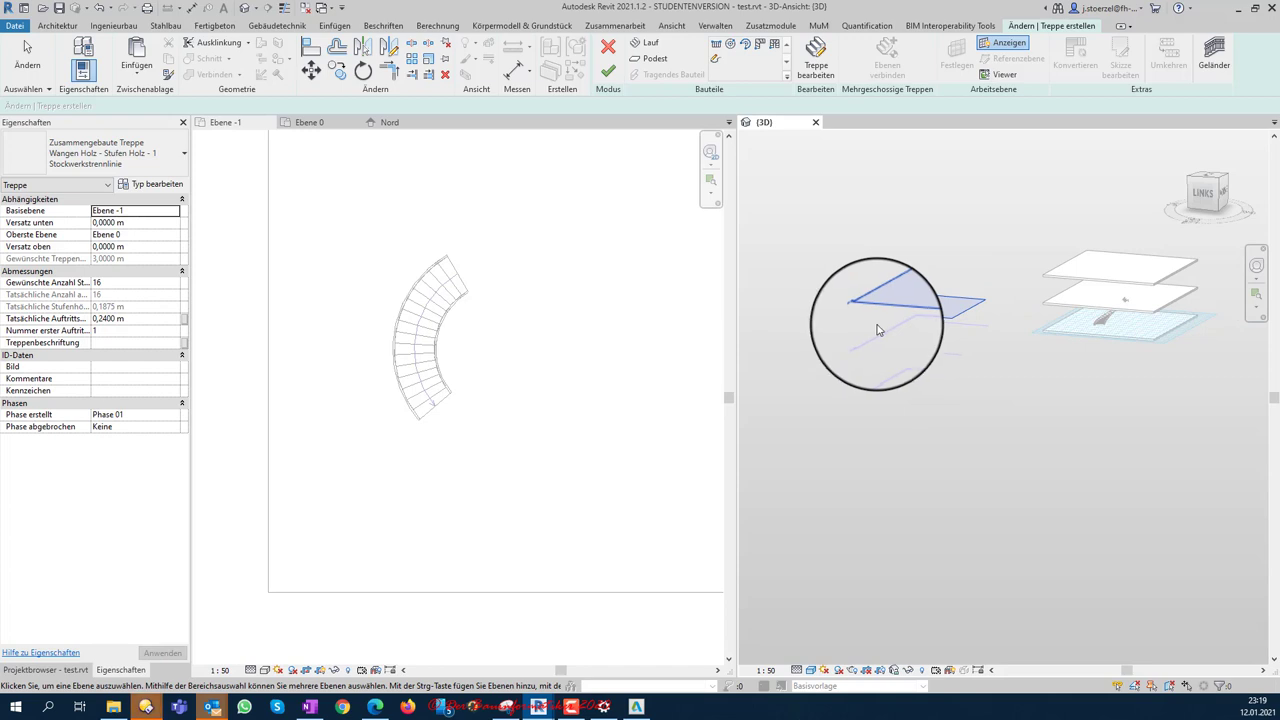
right_click(952, 373)
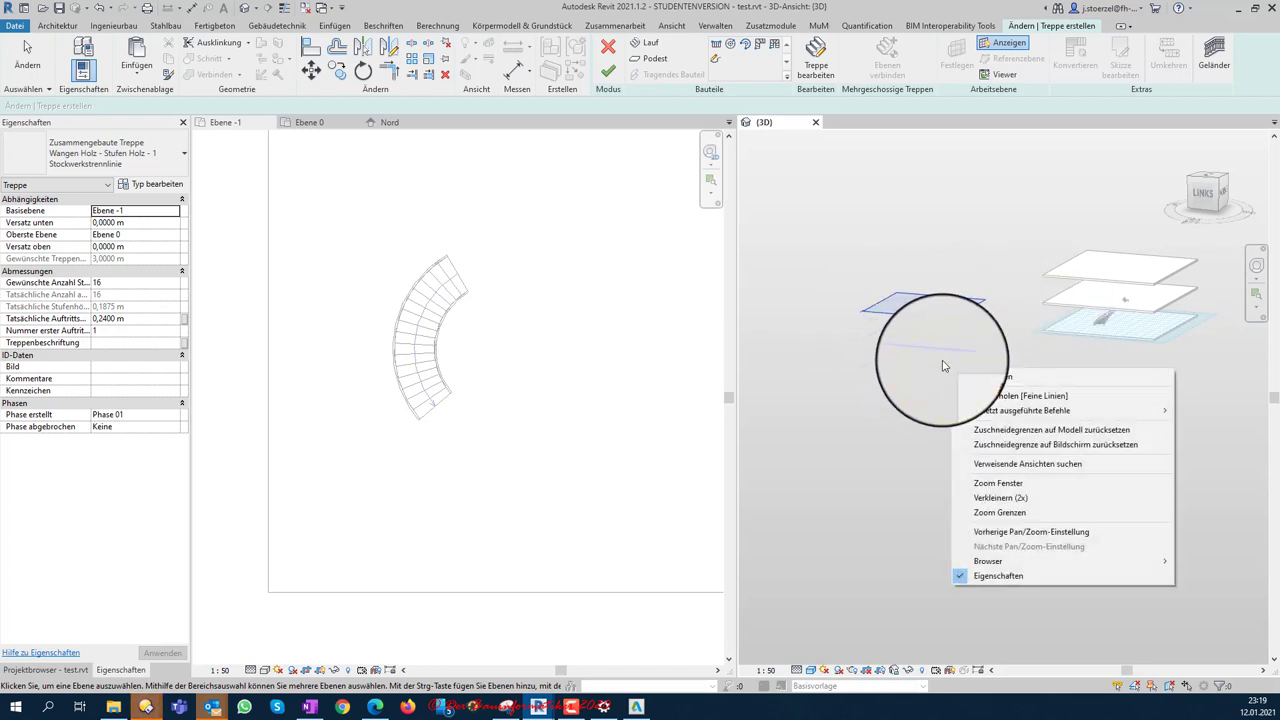
key(Escape)
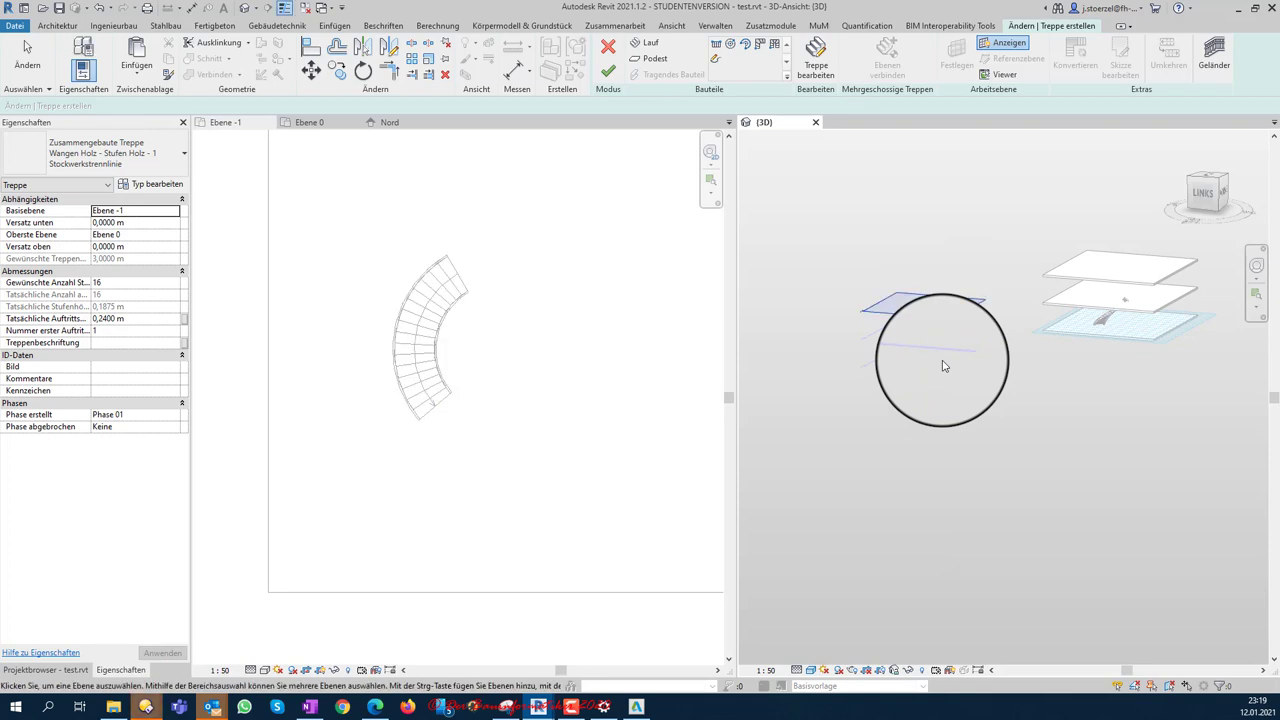
click(608, 71)
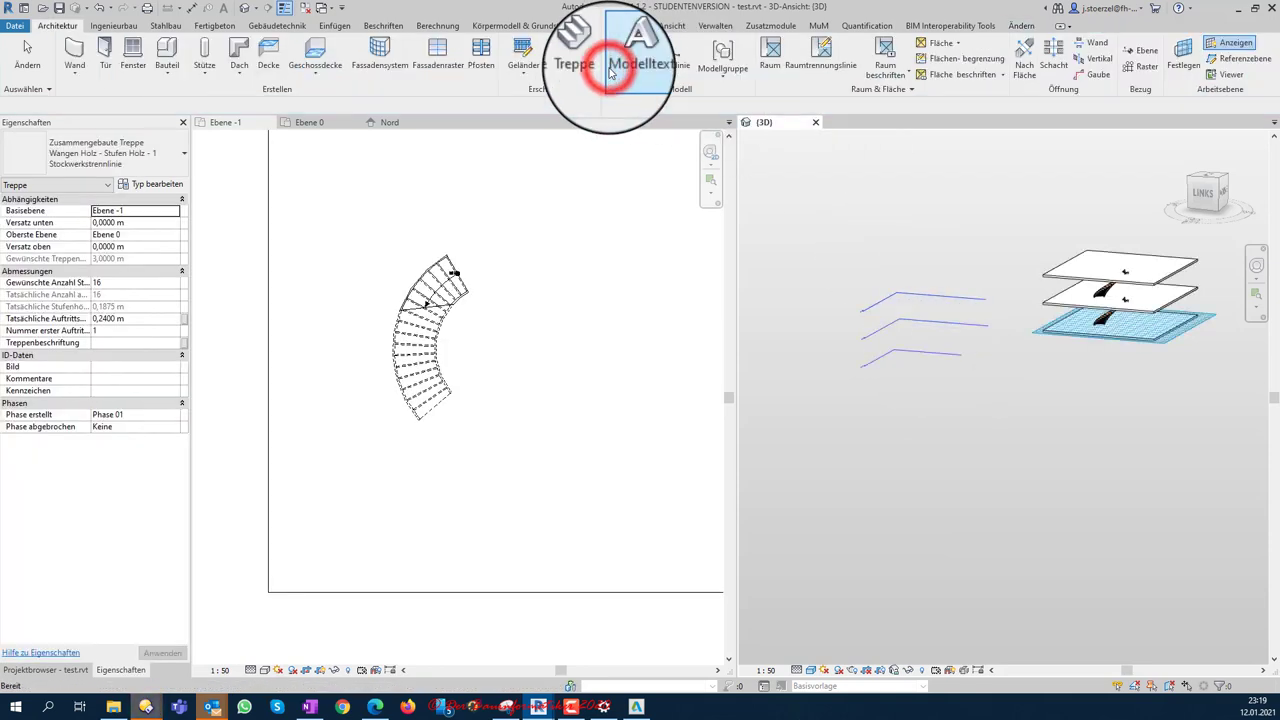
scroll(1110, 295, up, 2)
scroll(1091, 335, up, 2)
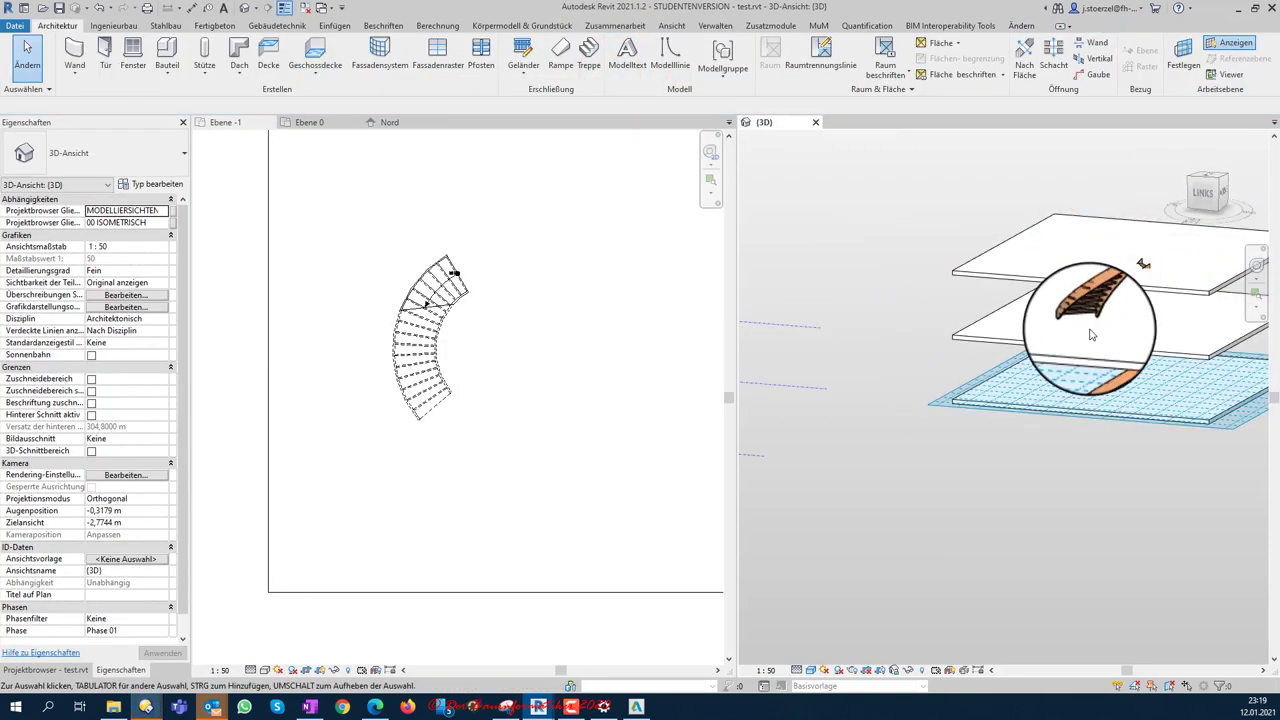
scroll(1091, 335, up, 1)
scroll(1063, 333, down, 2)
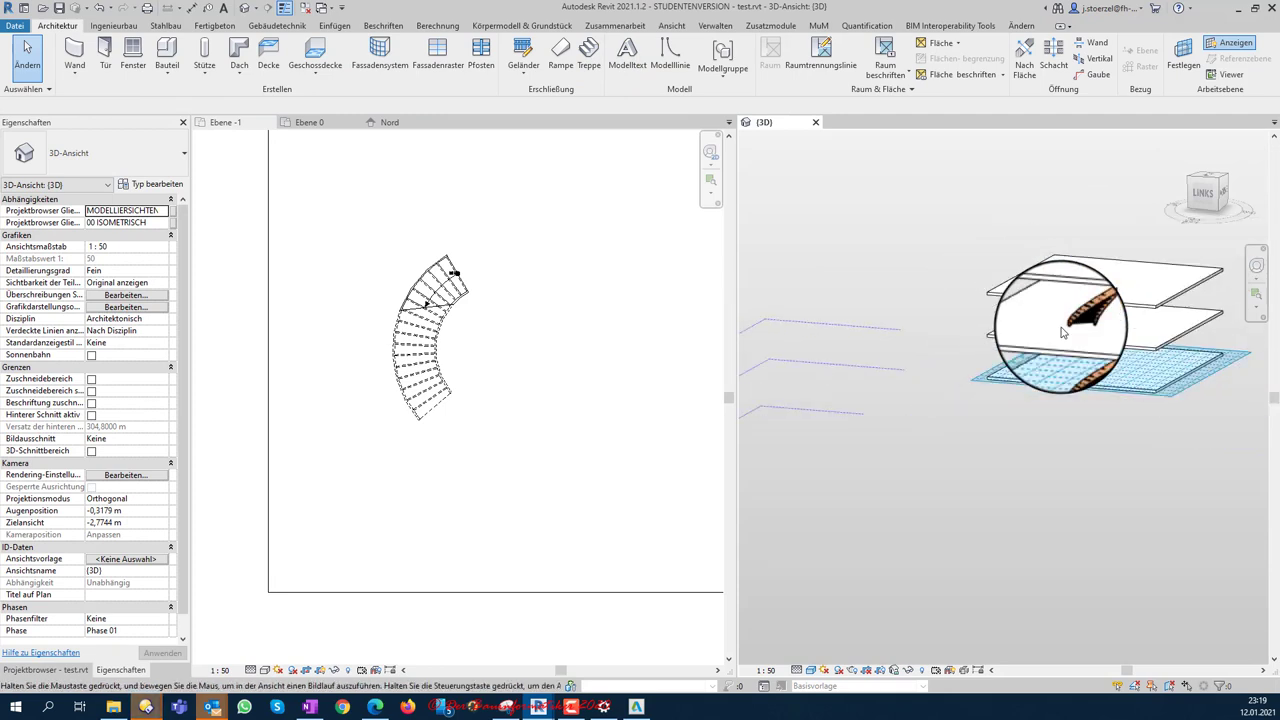
scroll(1060, 315, down, 2)
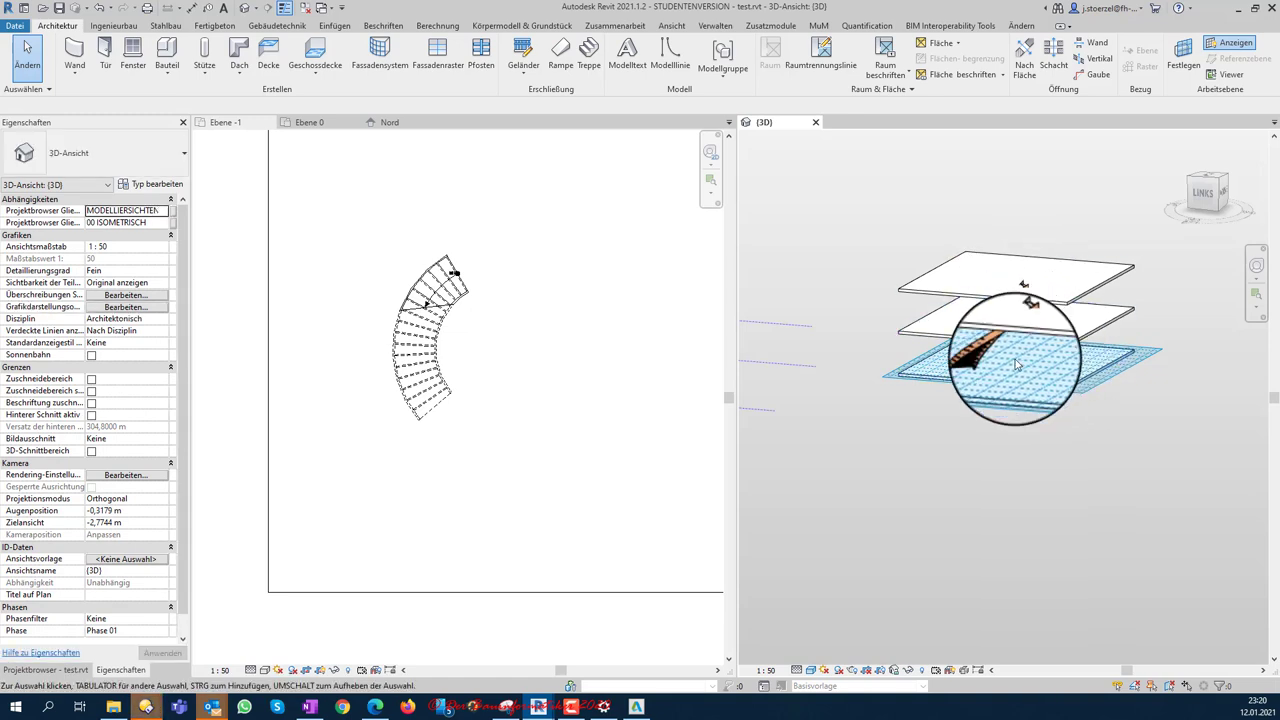
scroll(1015, 365, up, 2)
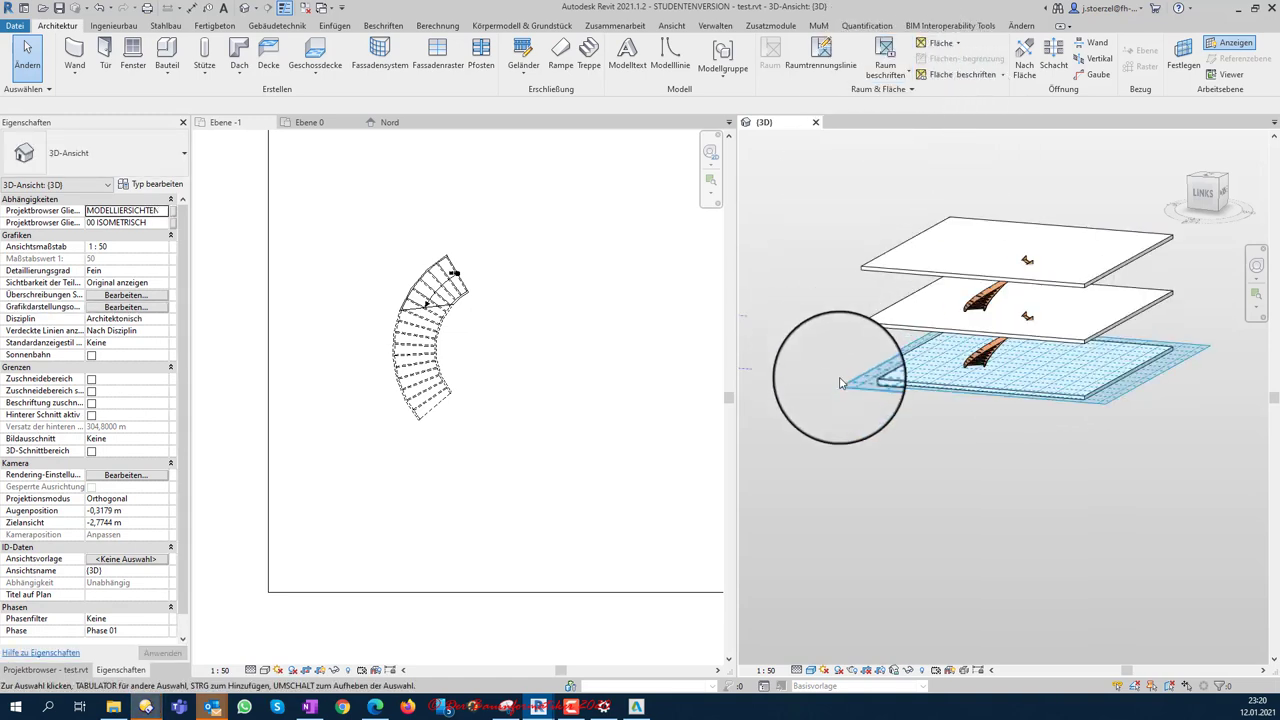
scroll(845, 370, down, 2)
scroll(800, 340, up, 1)
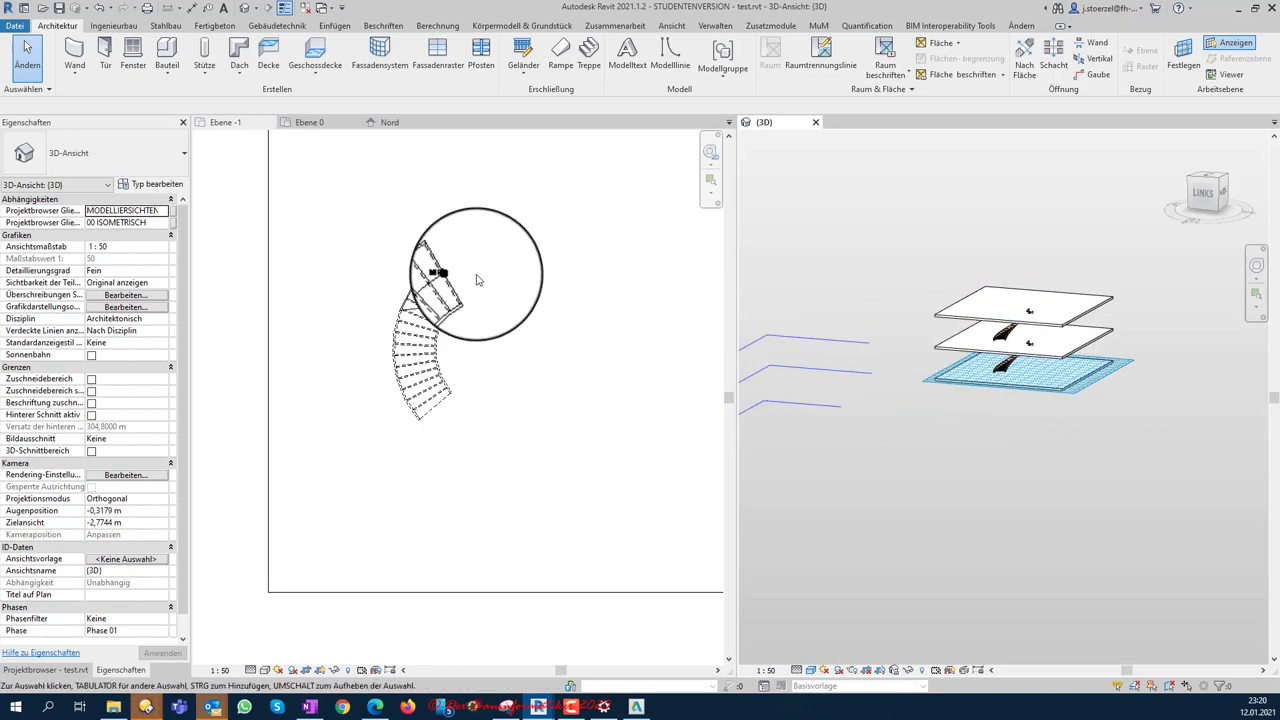
Step: Delete the multistorey stair from the Ebene -1 plan
click(457, 290)
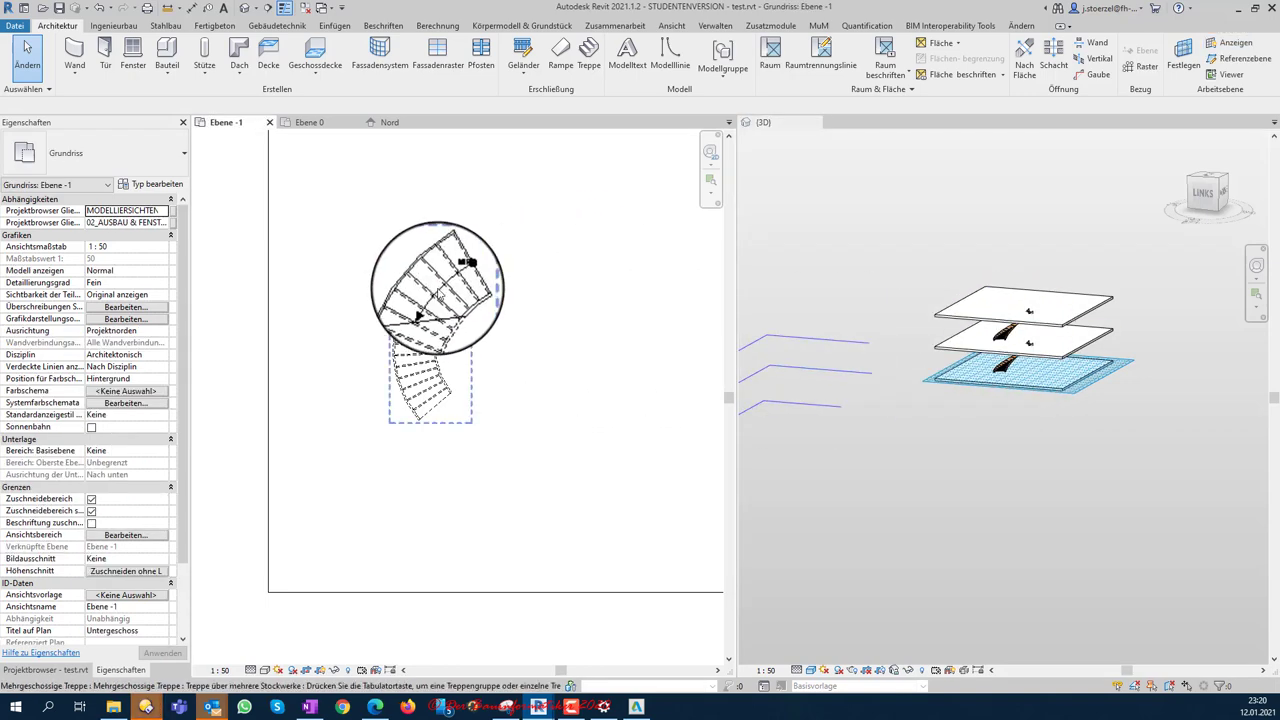
click(449, 289)
key(Delete)
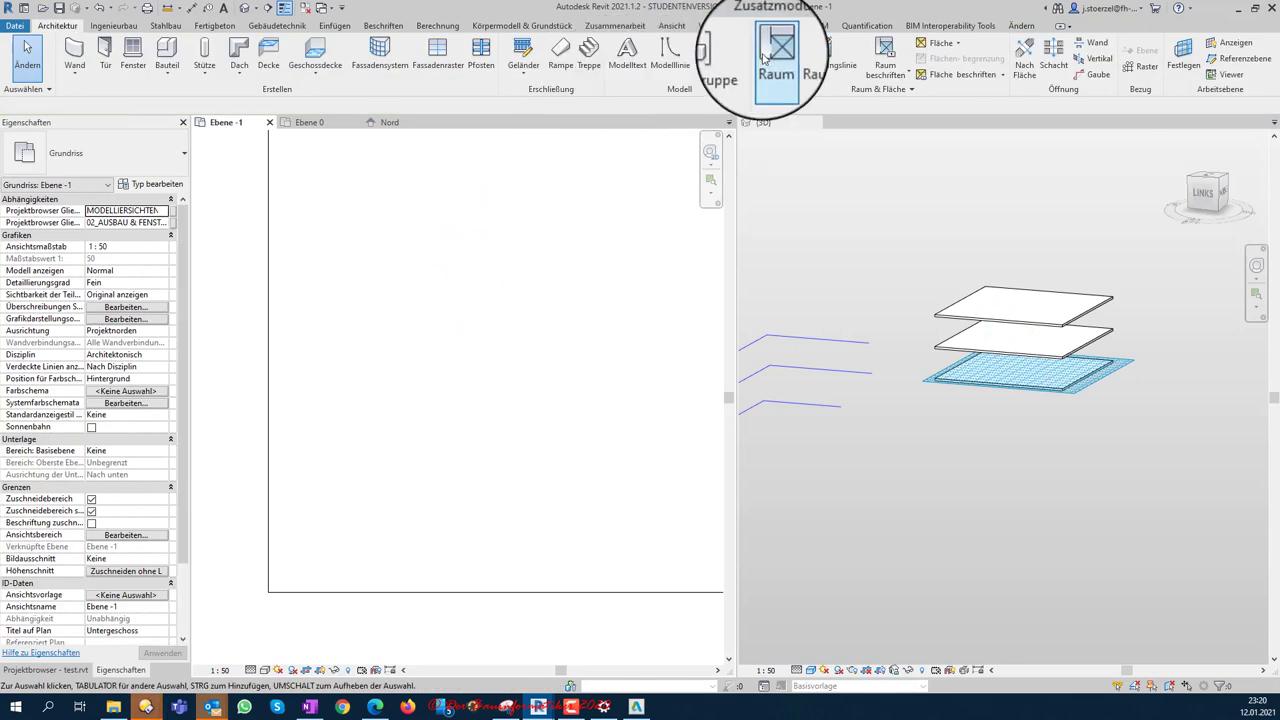
Step: Start a new stair, try the spiral and sketch run tools, abandon it, and begin a ramp
click(589, 58)
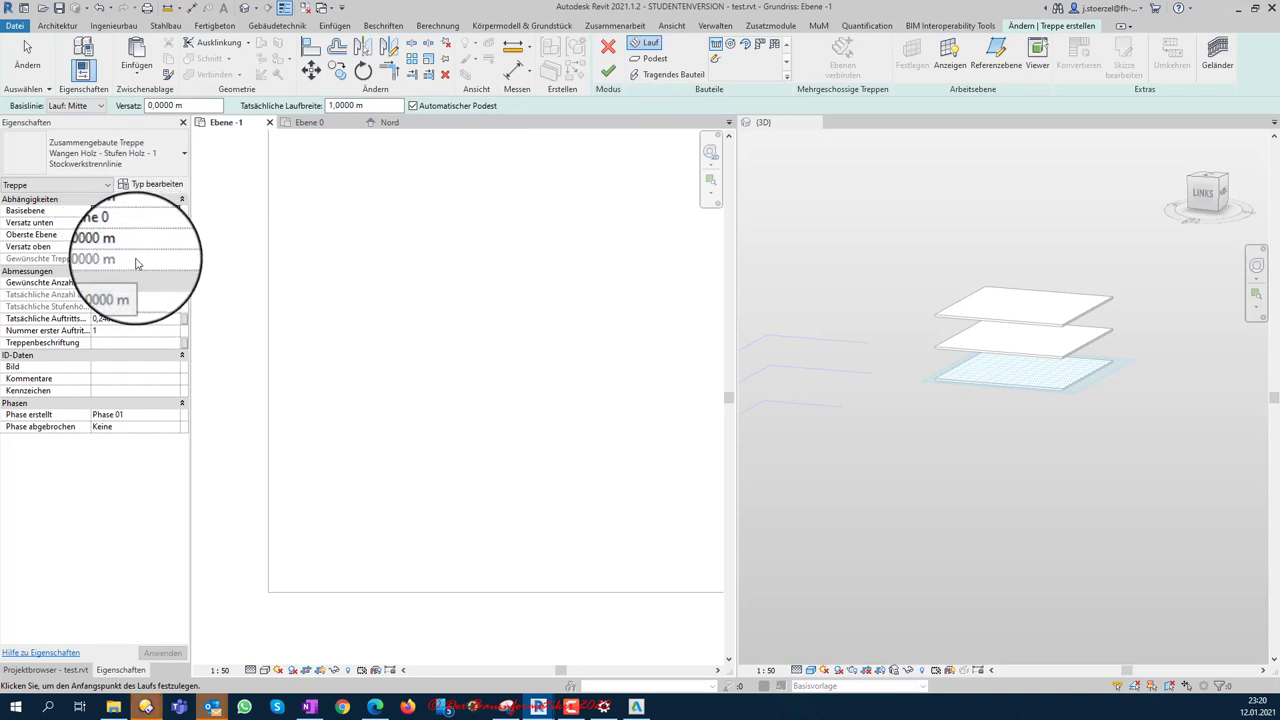
click(744, 46)
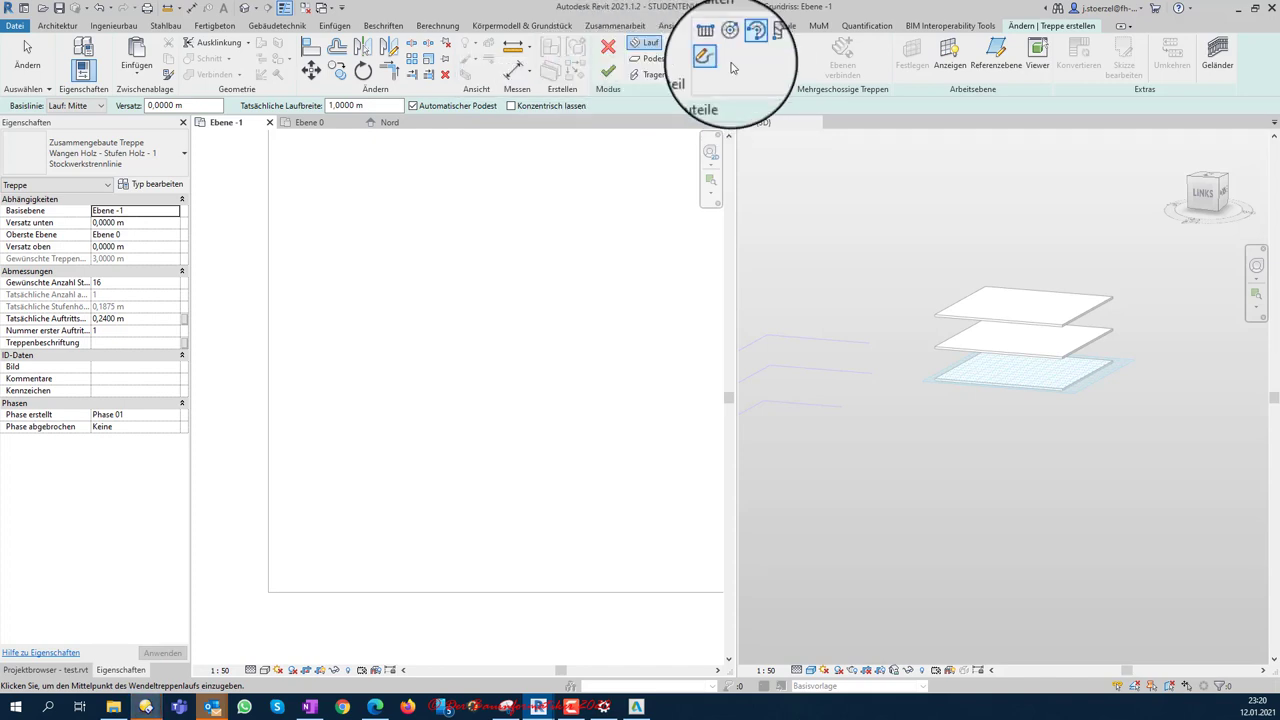
click(714, 62)
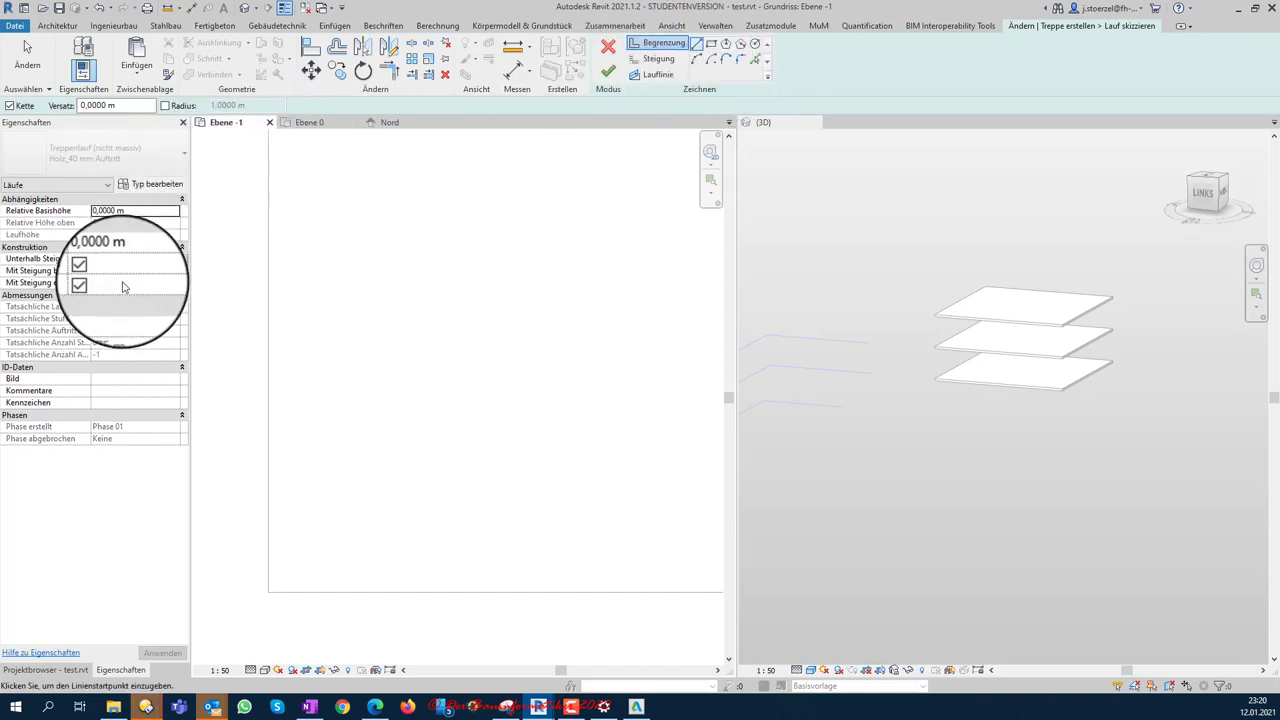
click(604, 46)
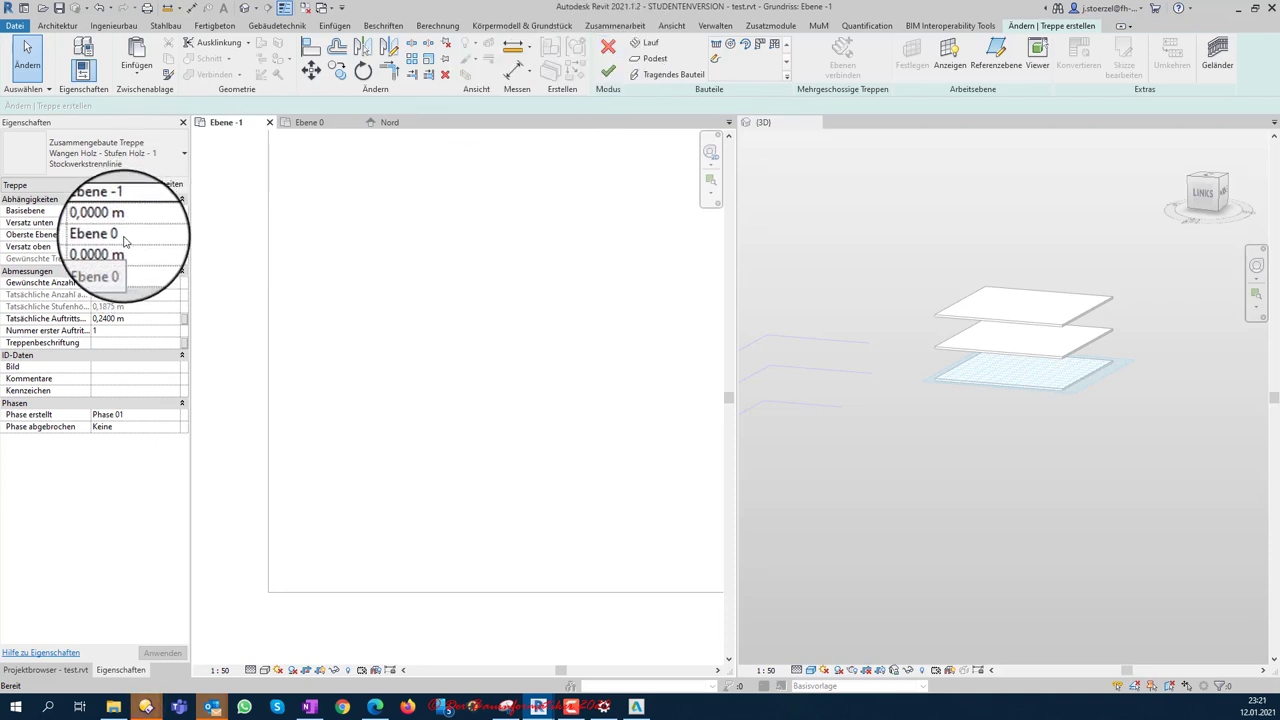
click(608, 47)
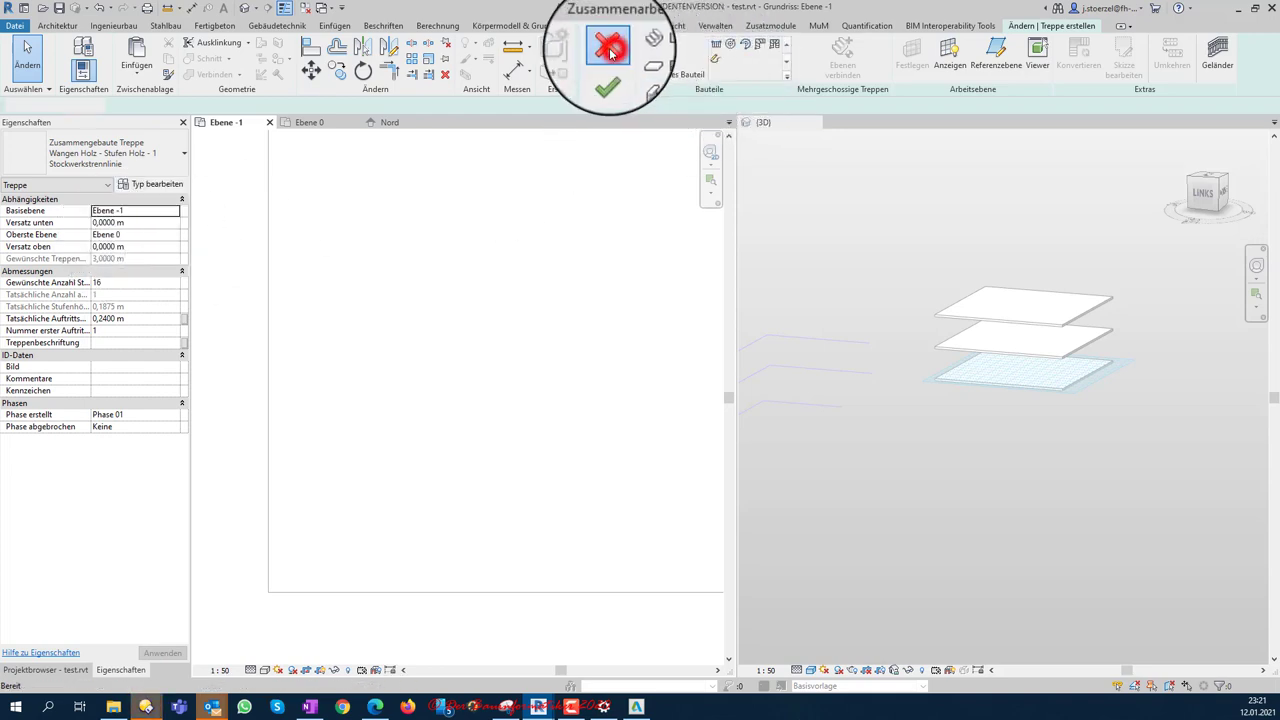
click(560, 57)
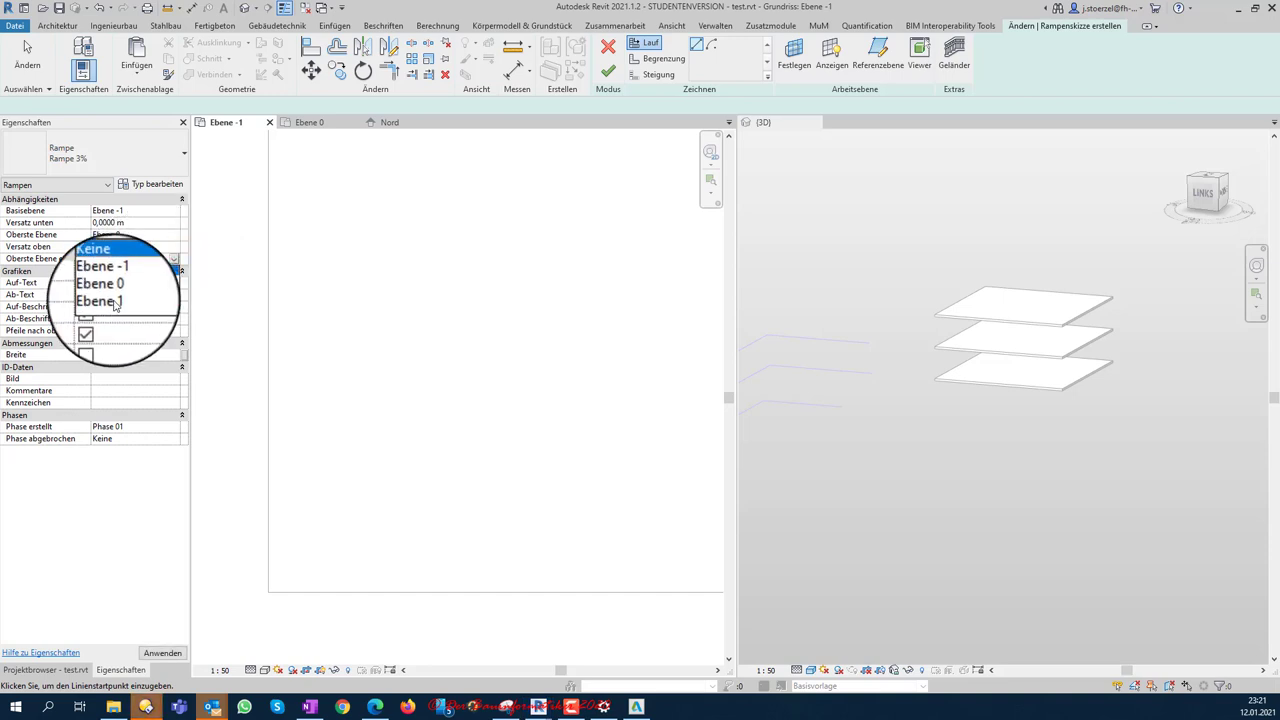
Step: Draw a curved Rampe 18% ramp on Ebene -1 as a centre-ends arc, repeating up to Ebene 1
click(115, 296)
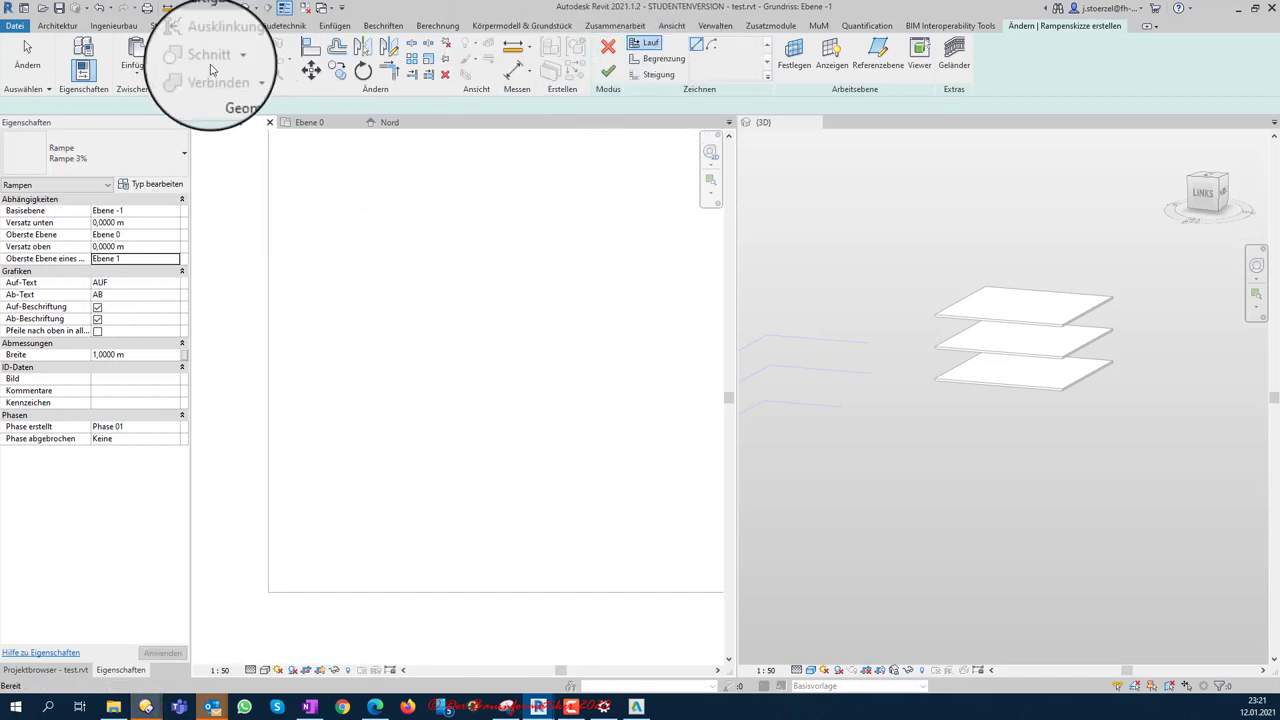
click(138, 152)
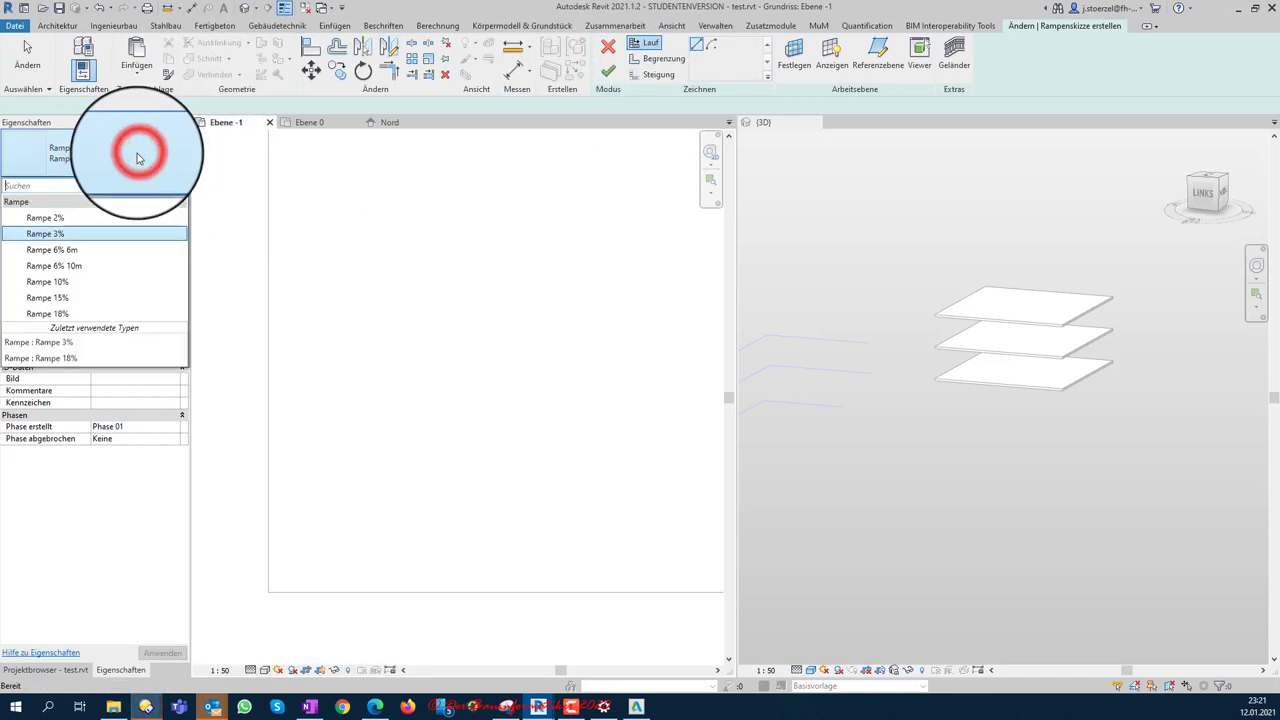
click(55, 314)
click(710, 46)
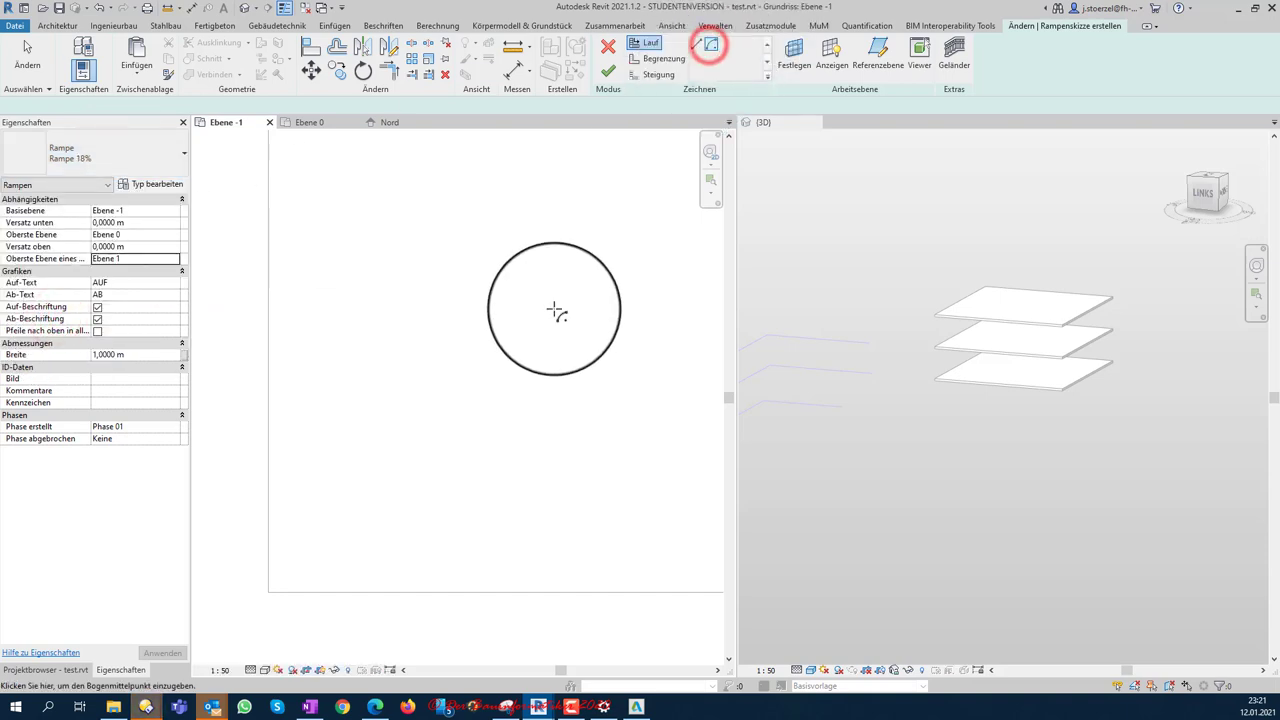
click(486, 297)
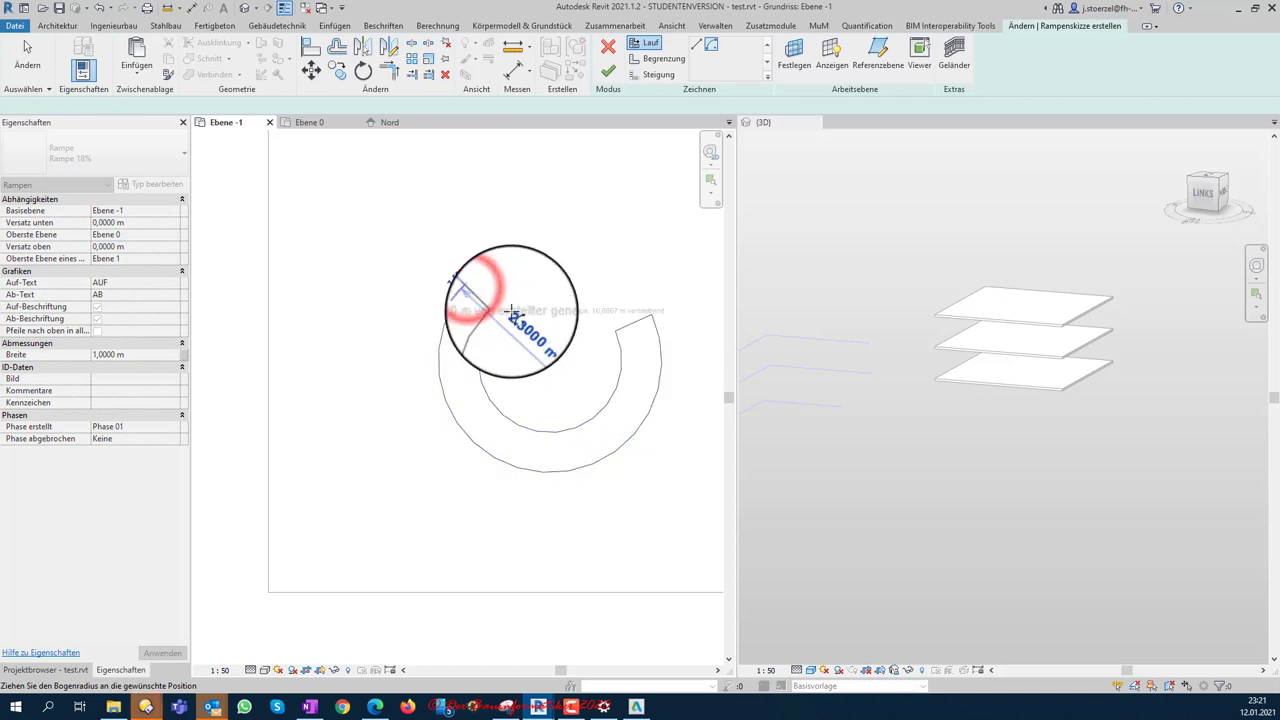
click(632, 375)
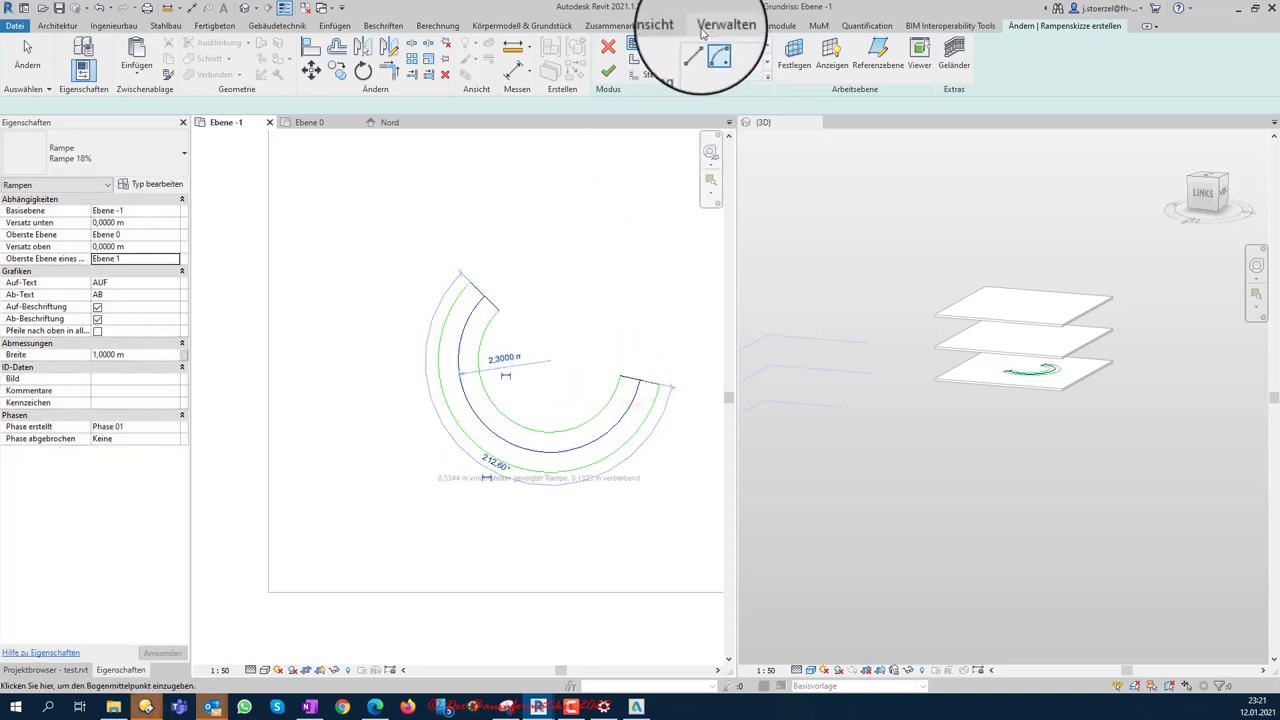
click(608, 72)
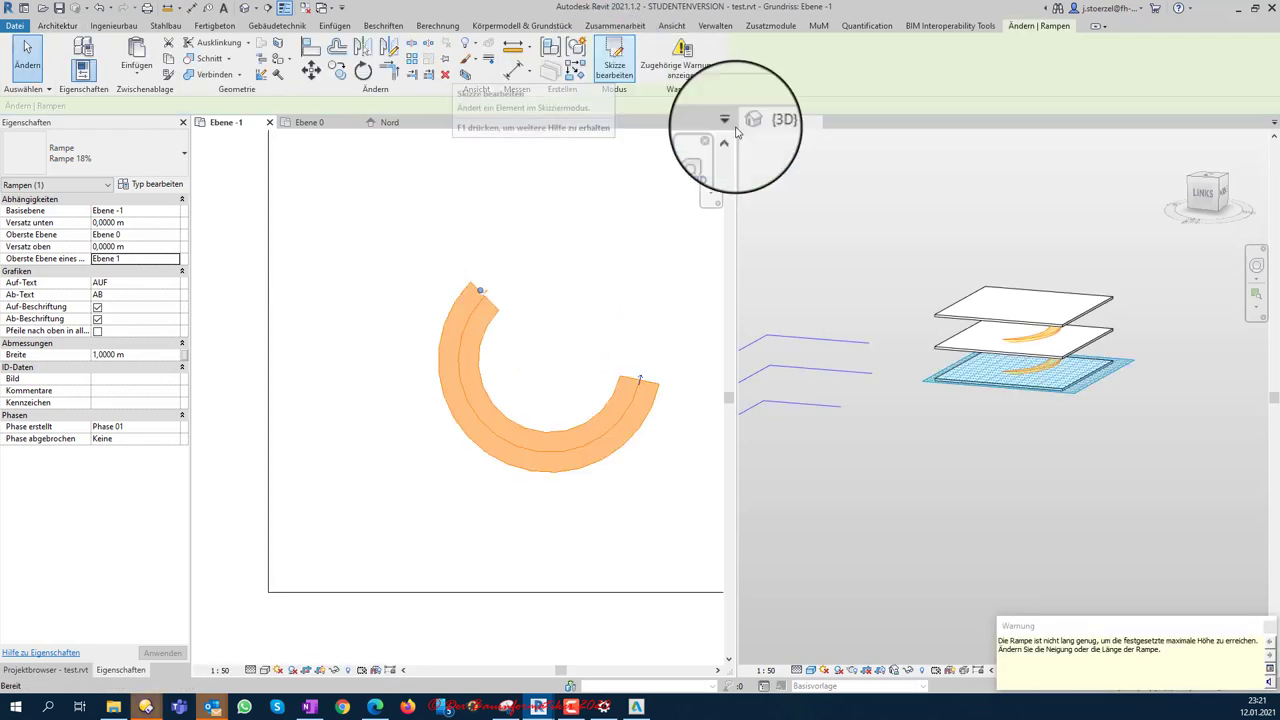
Step: Inspect the ramp in 3D, then select and delete the curved ramp in the Ebene -1 plan
scroll(1104, 388, up, 3)
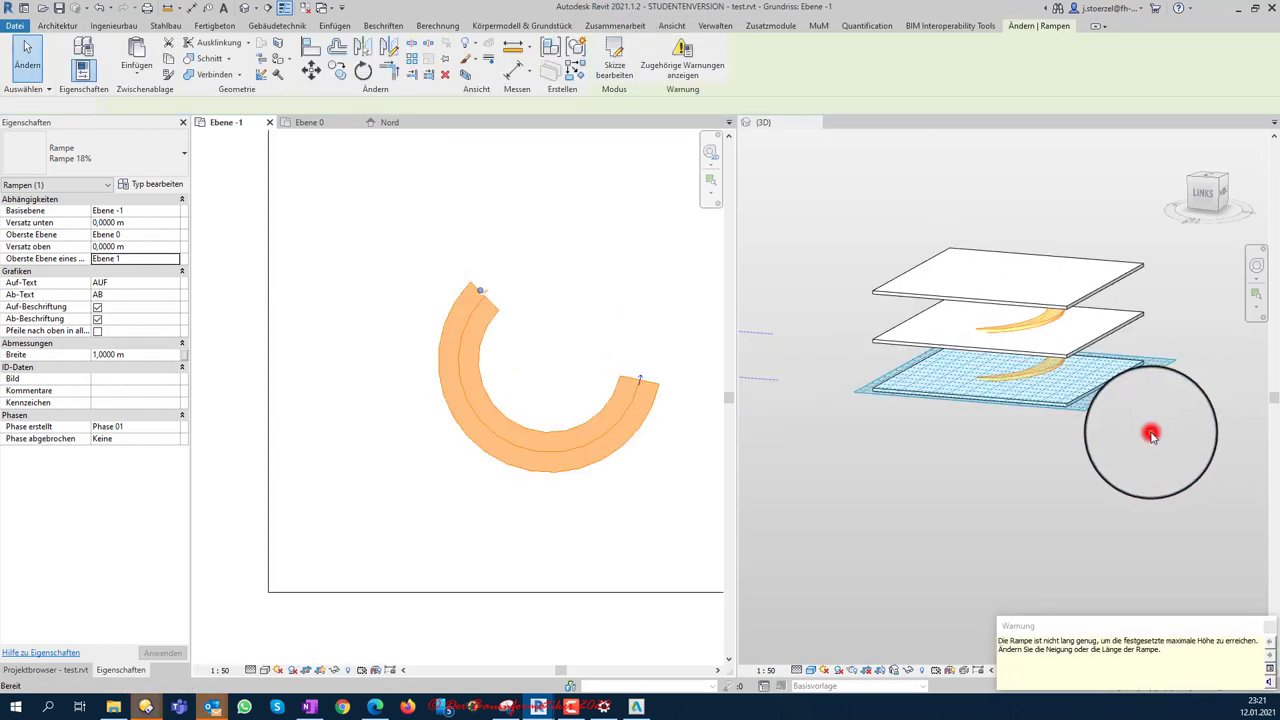
scroll(1150, 433, up, 3)
scroll(1140, 440, up, 3)
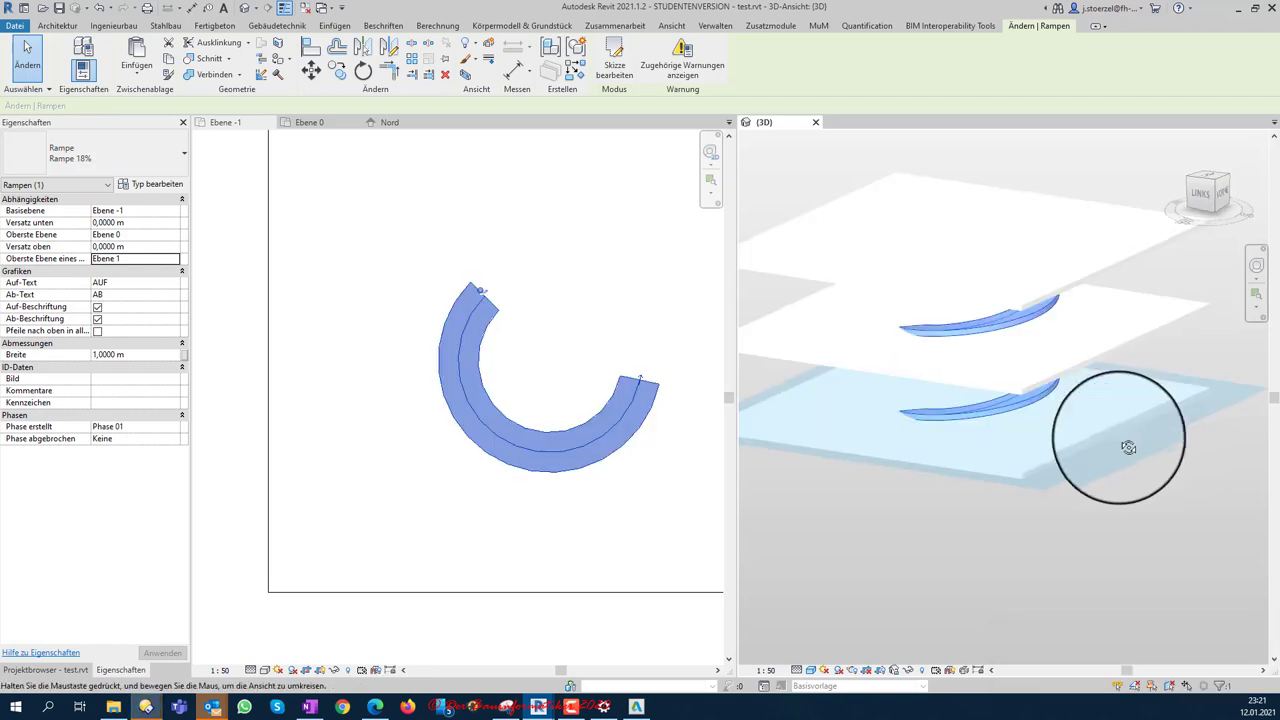
shift+middle_drag(1128, 447, 1088, 310)
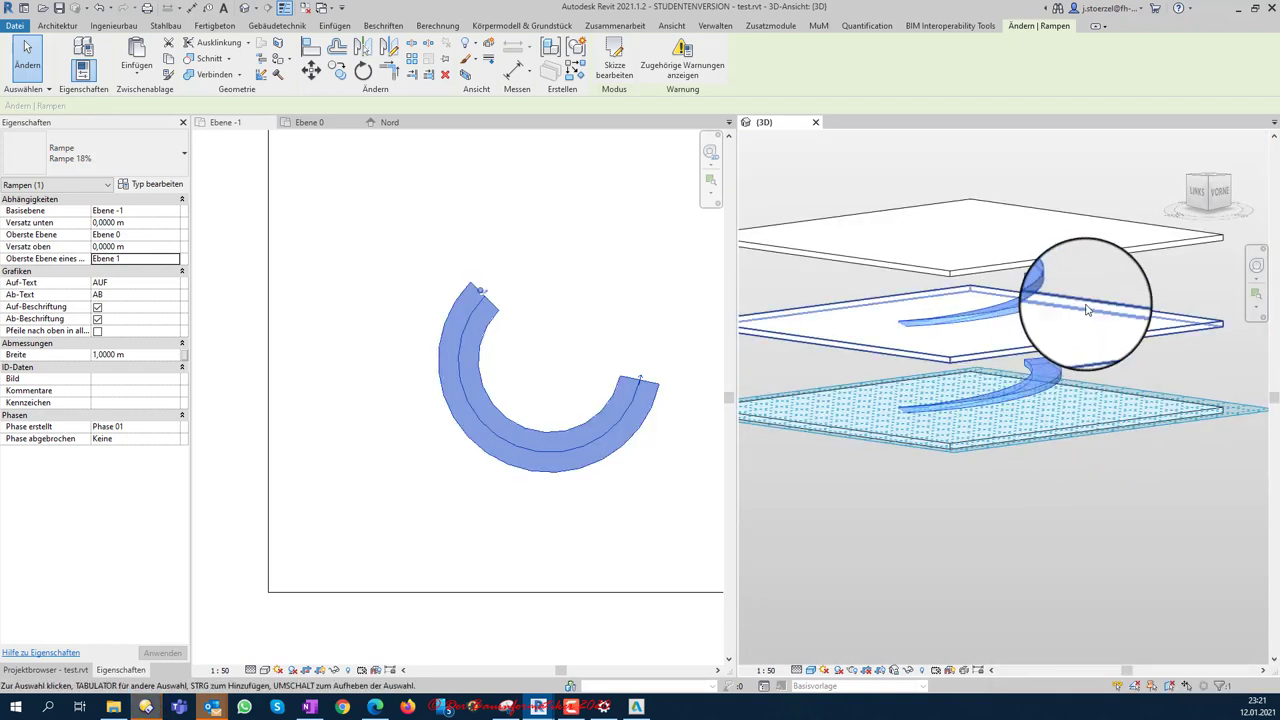
key(Escape)
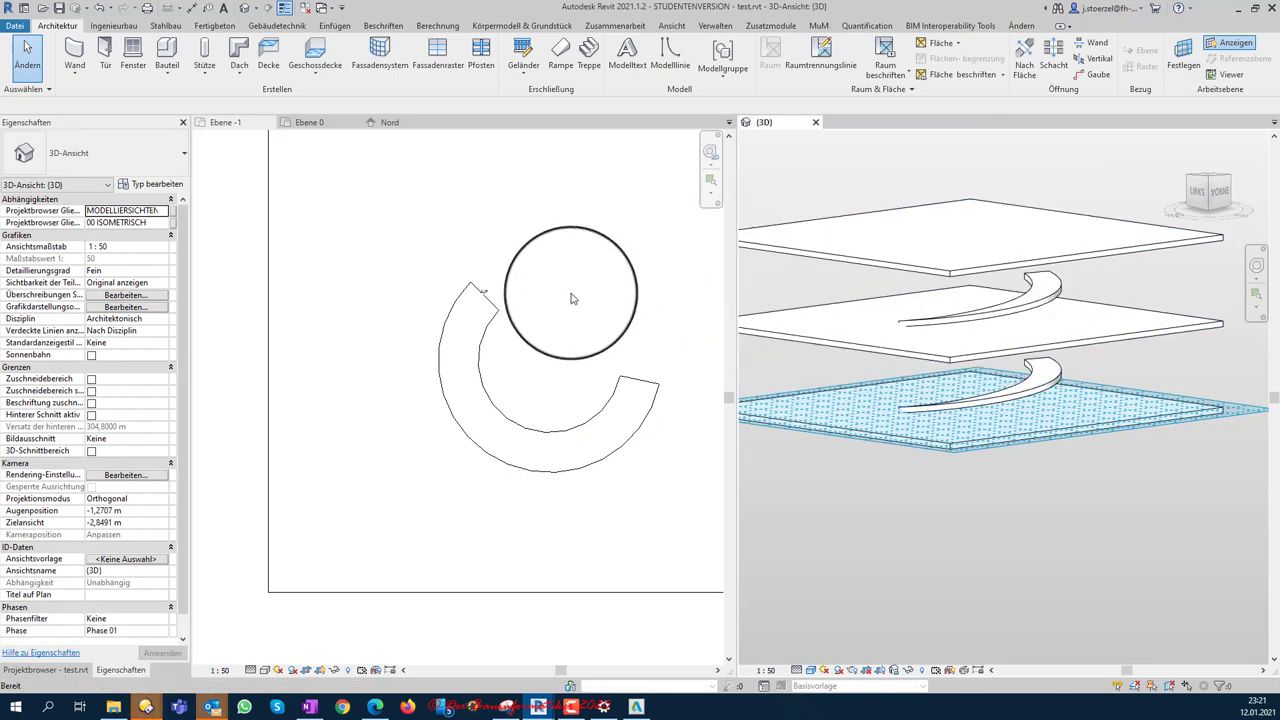
click(498, 313)
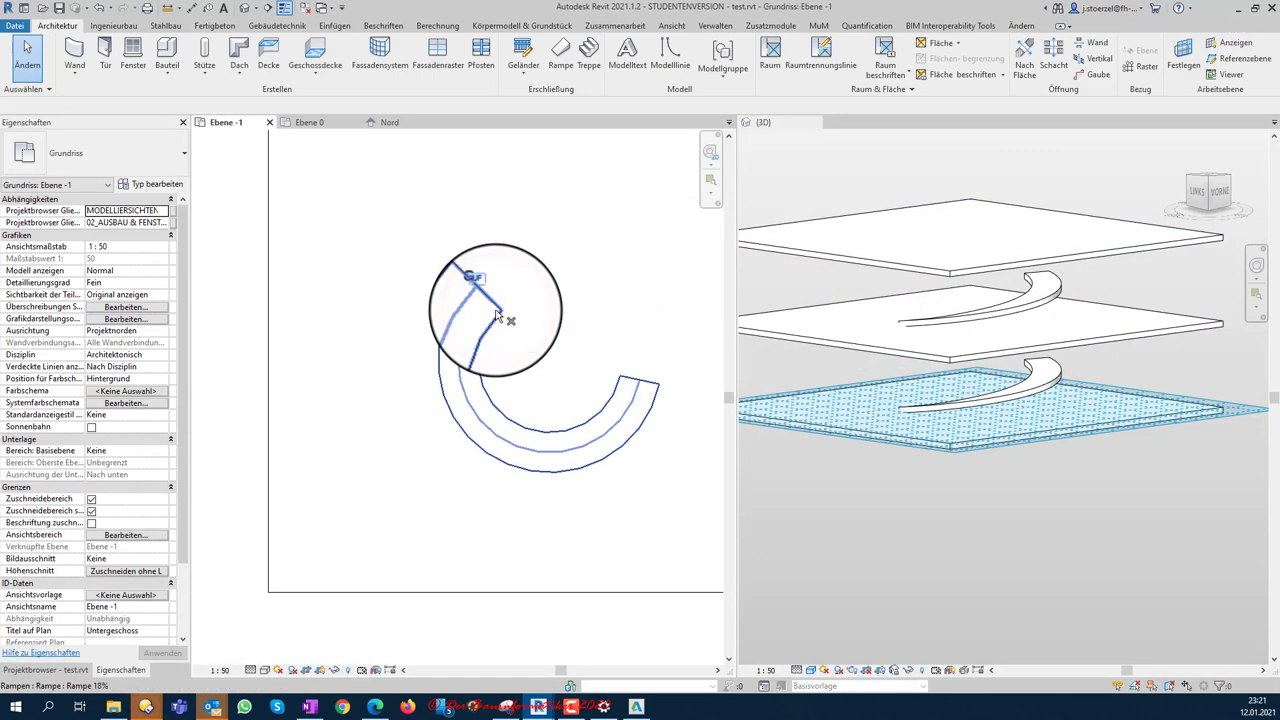
click(496, 316)
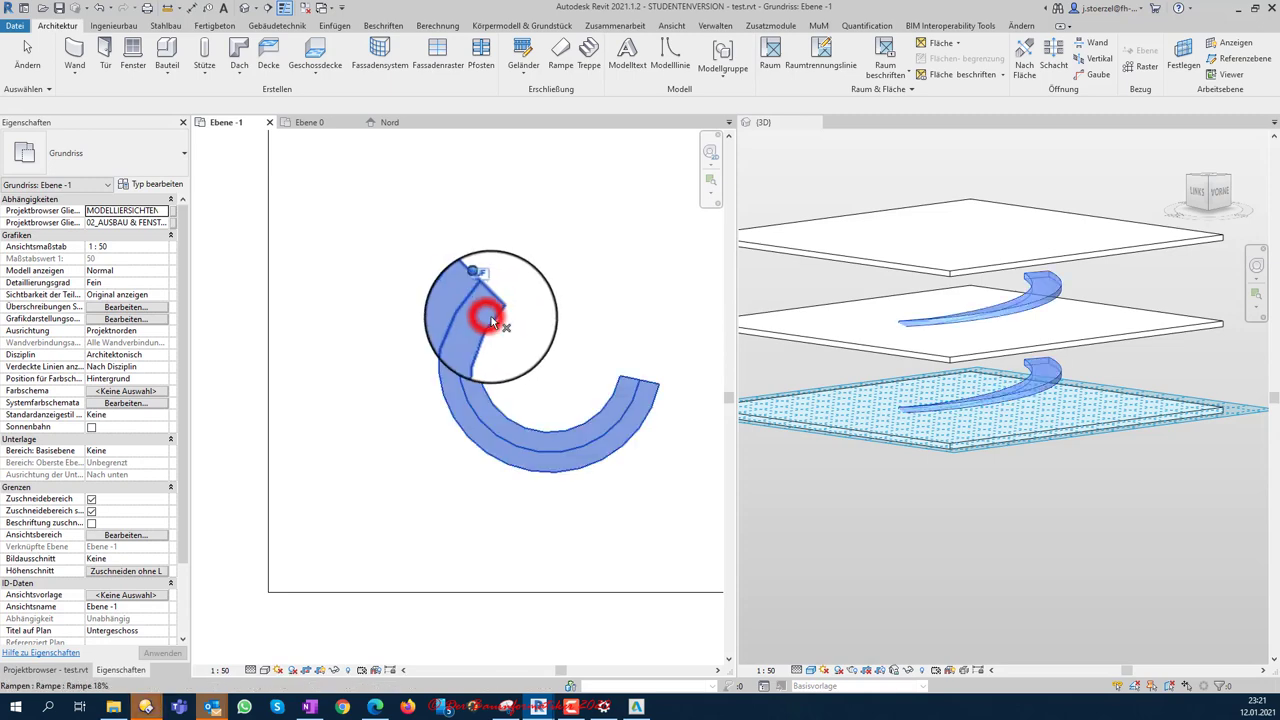
key(Delete)
Step: Start a new stair and place a semicircular 16-riser centre-ends spiral run with 1,2000 m radius
click(586, 50)
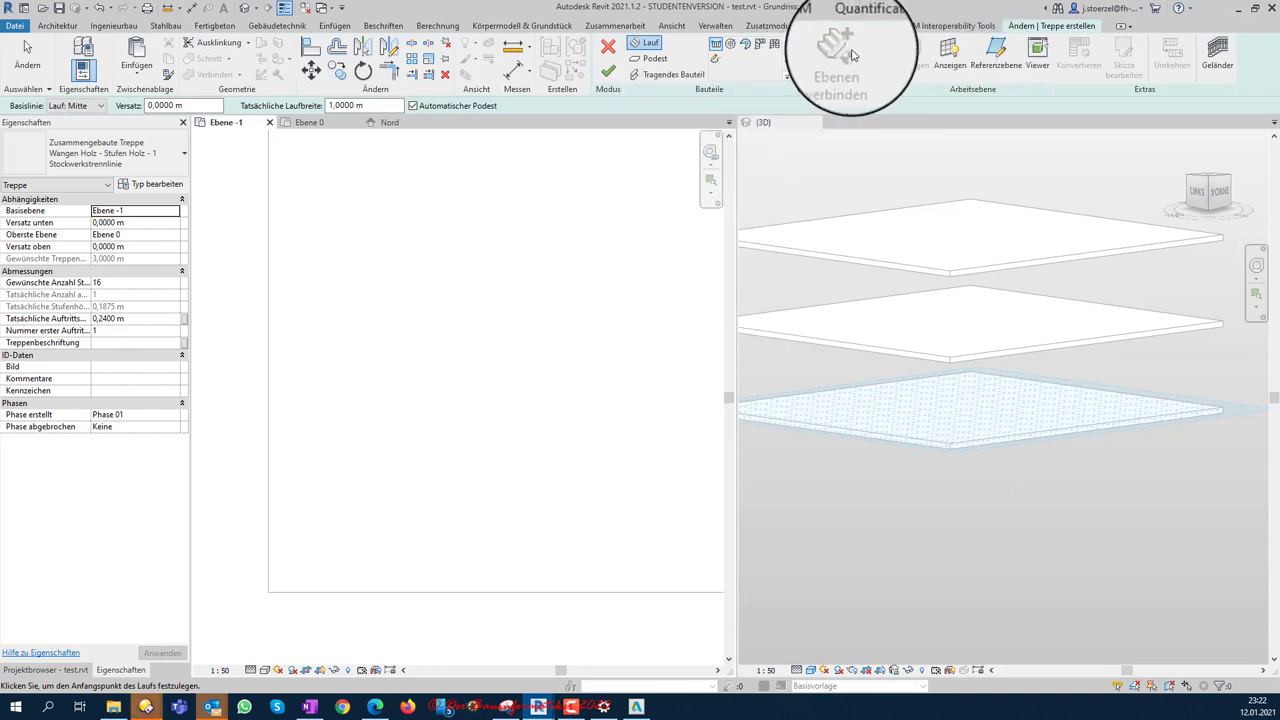
click(746, 47)
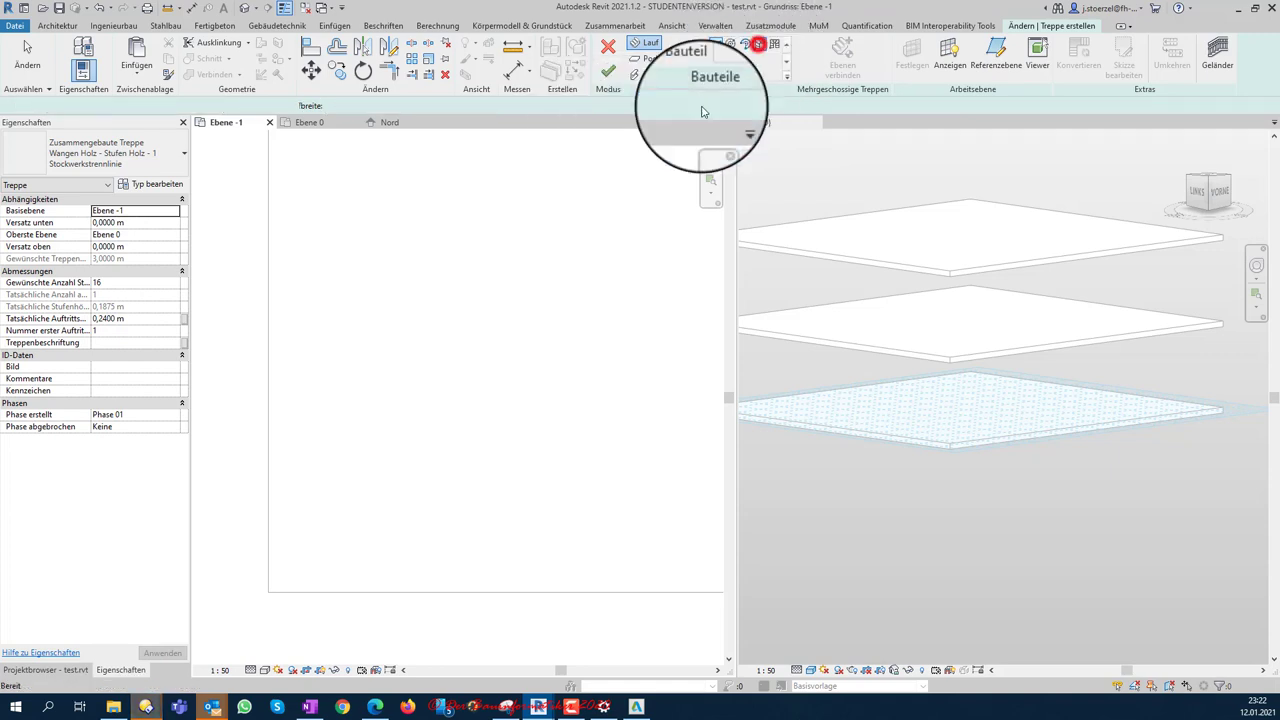
click(747, 47)
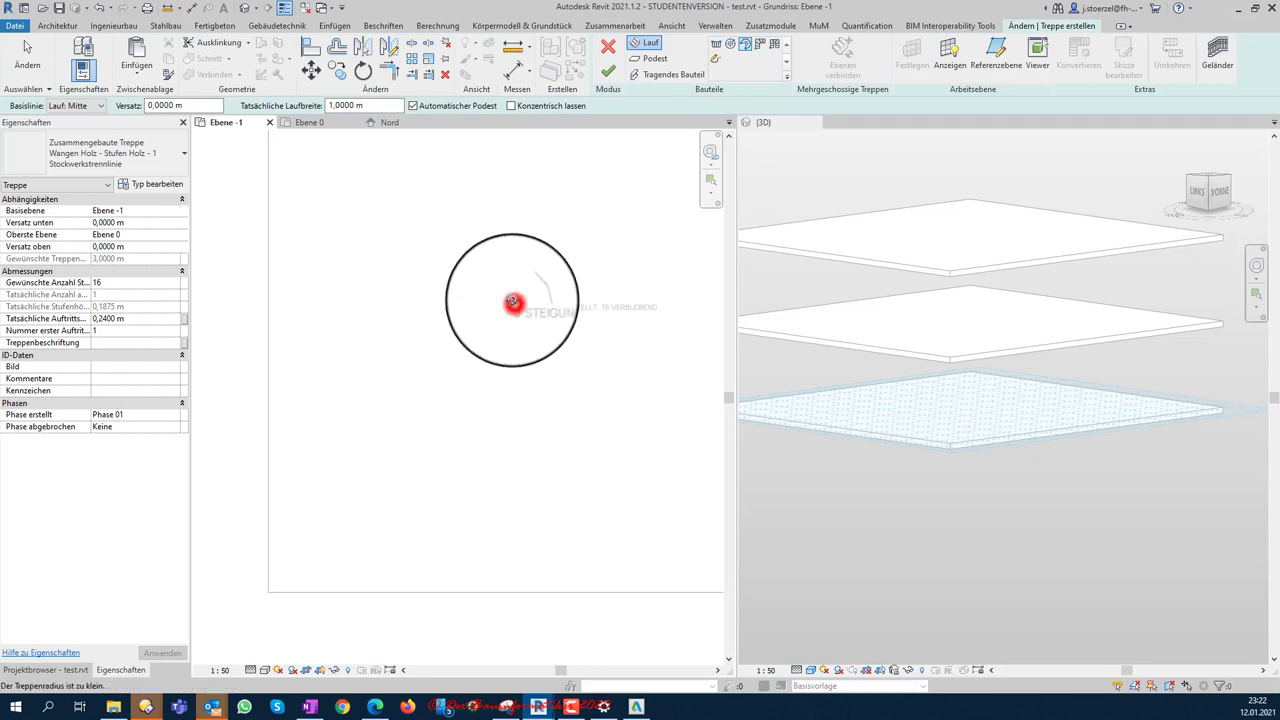
click(512, 302)
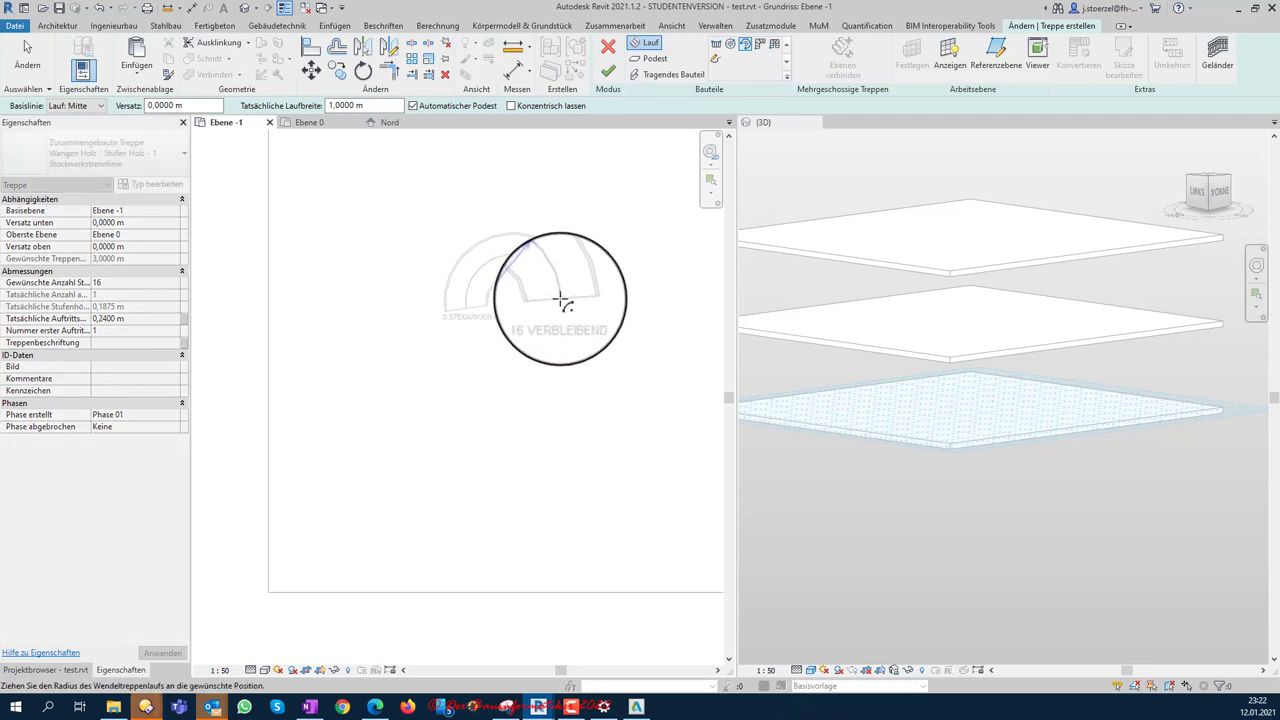
click(562, 298)
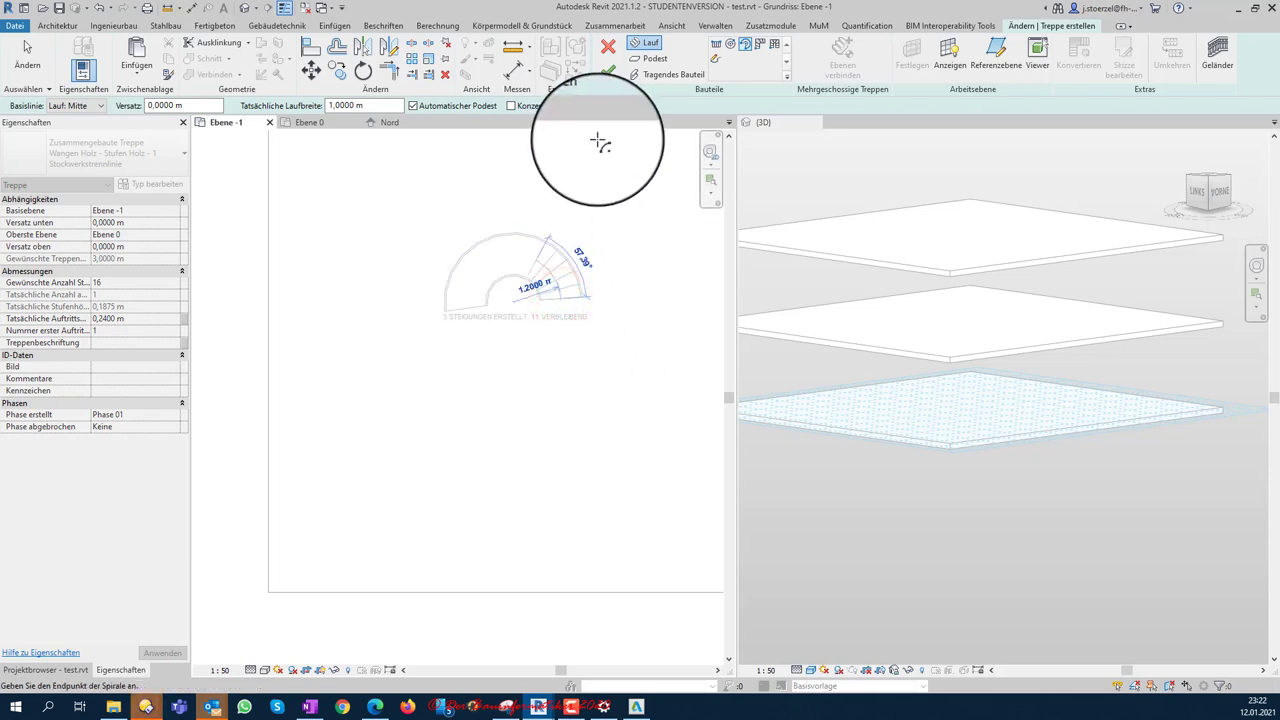
click(450, 378)
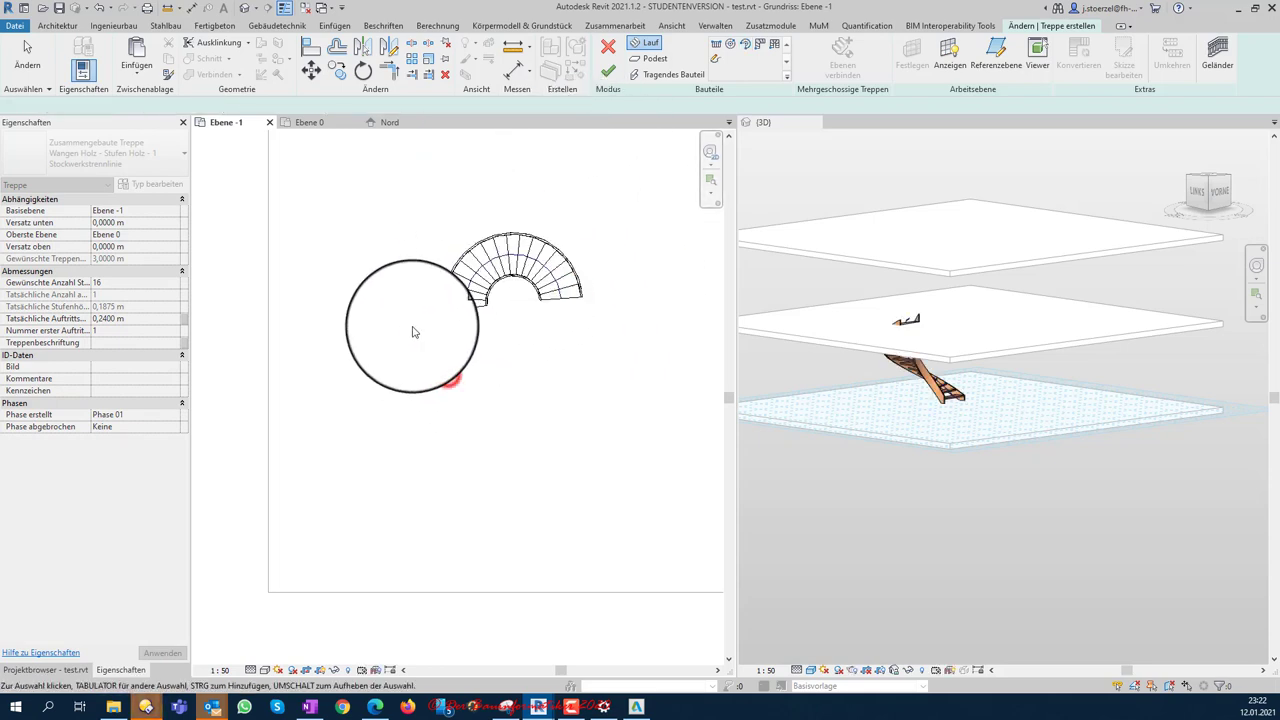
key(Escape)
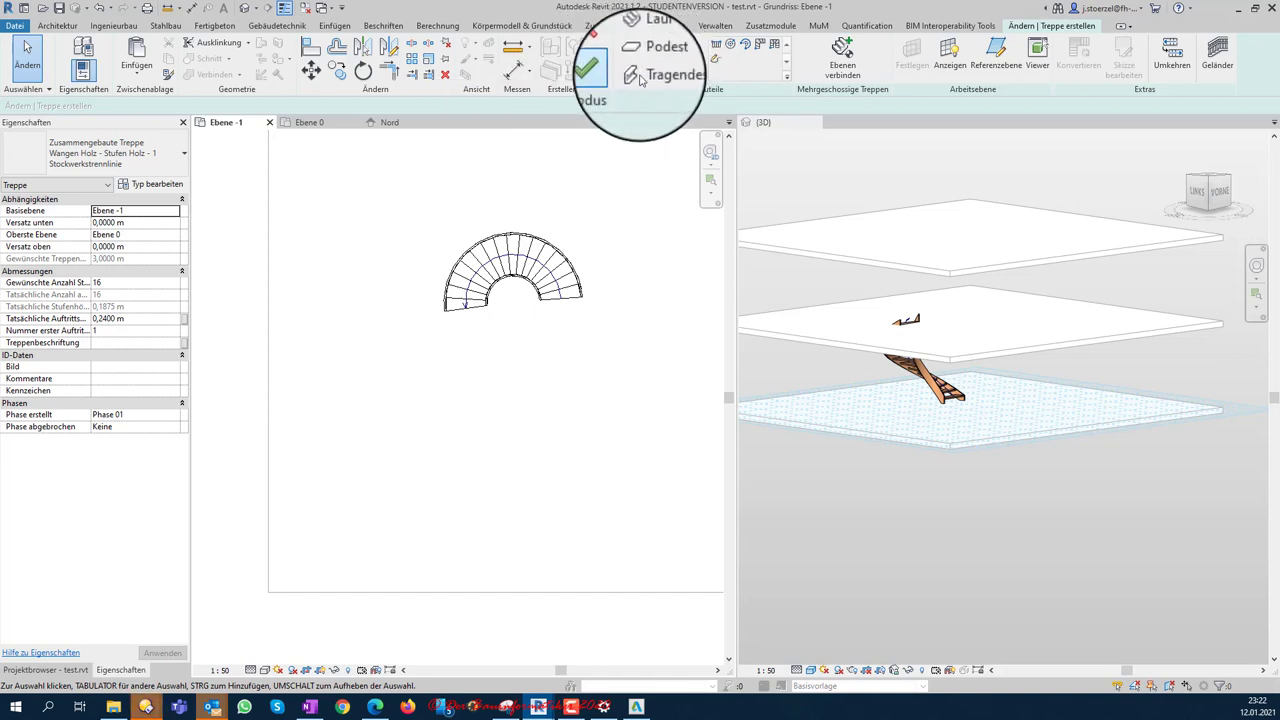
Step: Switch the stair to Wangen Stahl - Stufen Stahl - 2 Stockwerkstrennlinien; the attempted edge support is rejected as overlapping
scroll(566, 244, up, 3)
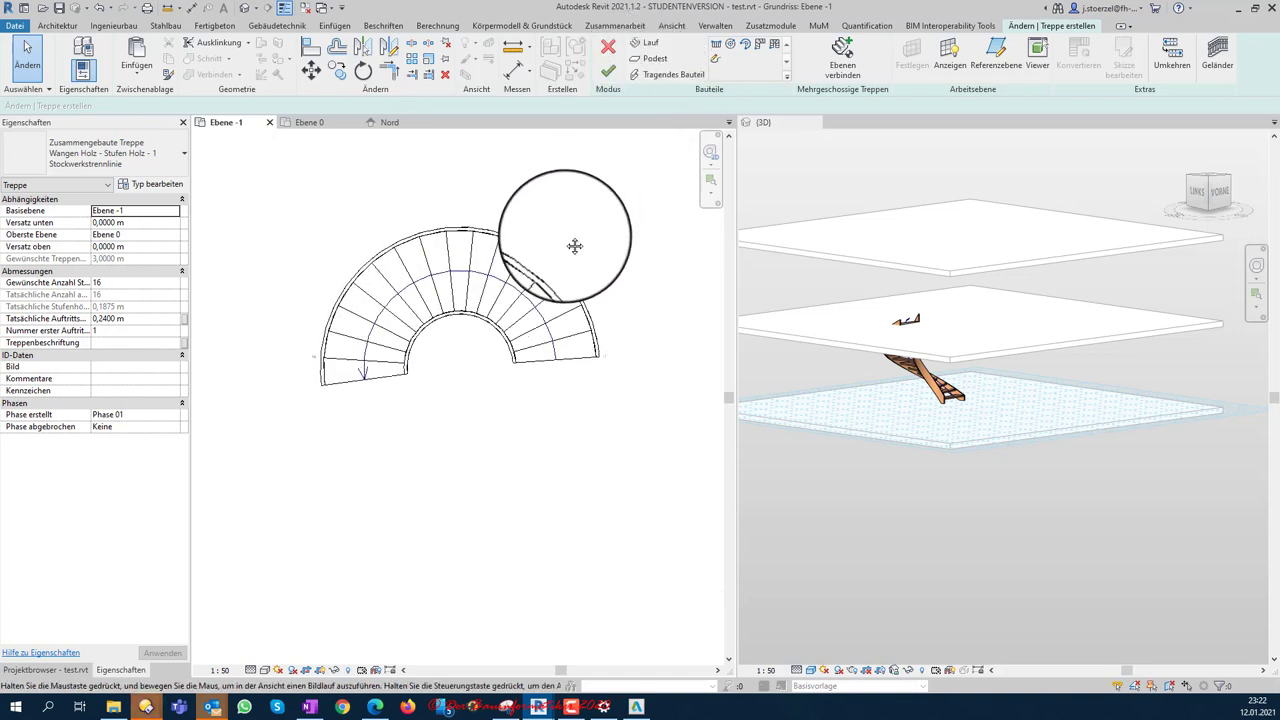
middle_drag(574, 246, 649, 208)
click(664, 80)
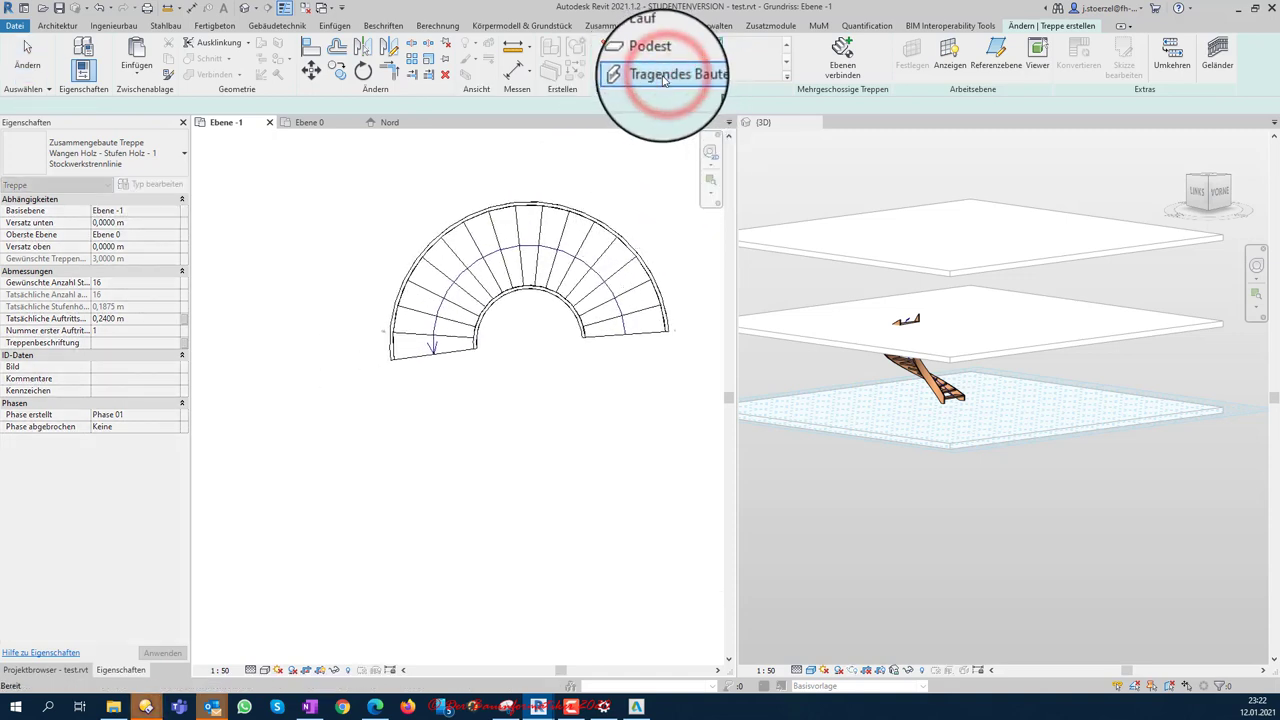
click(135, 155)
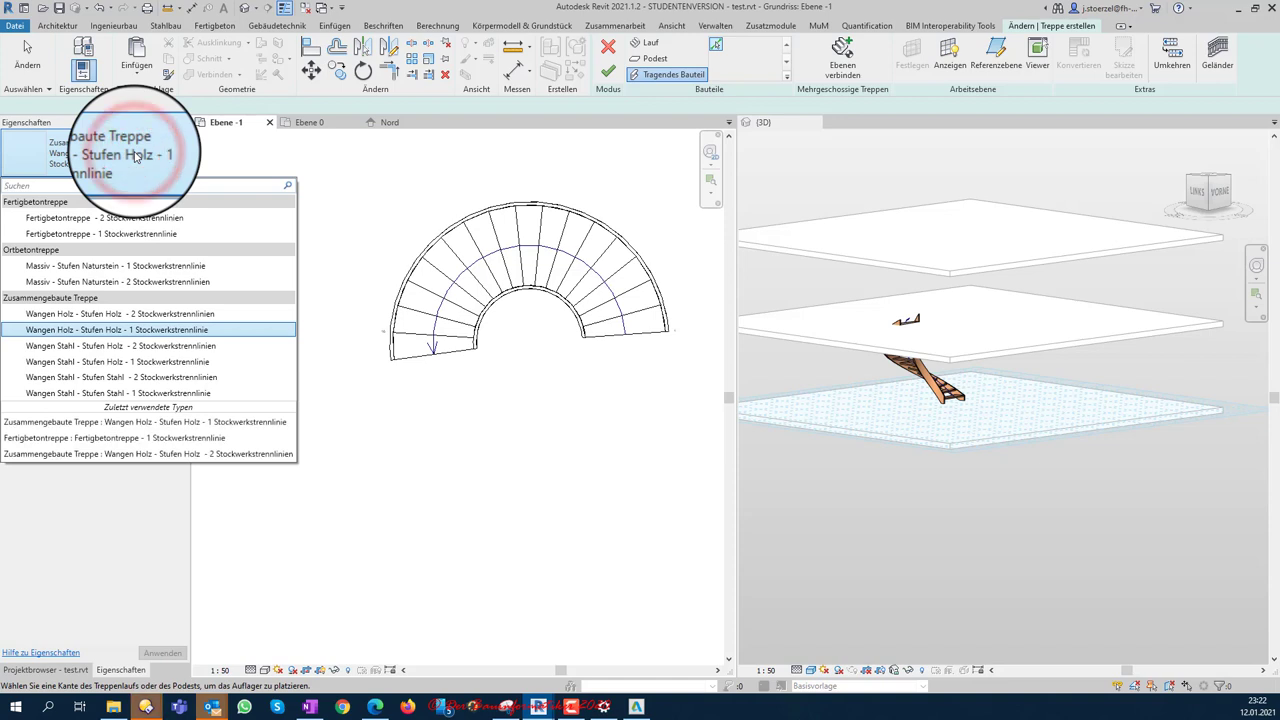
click(152, 378)
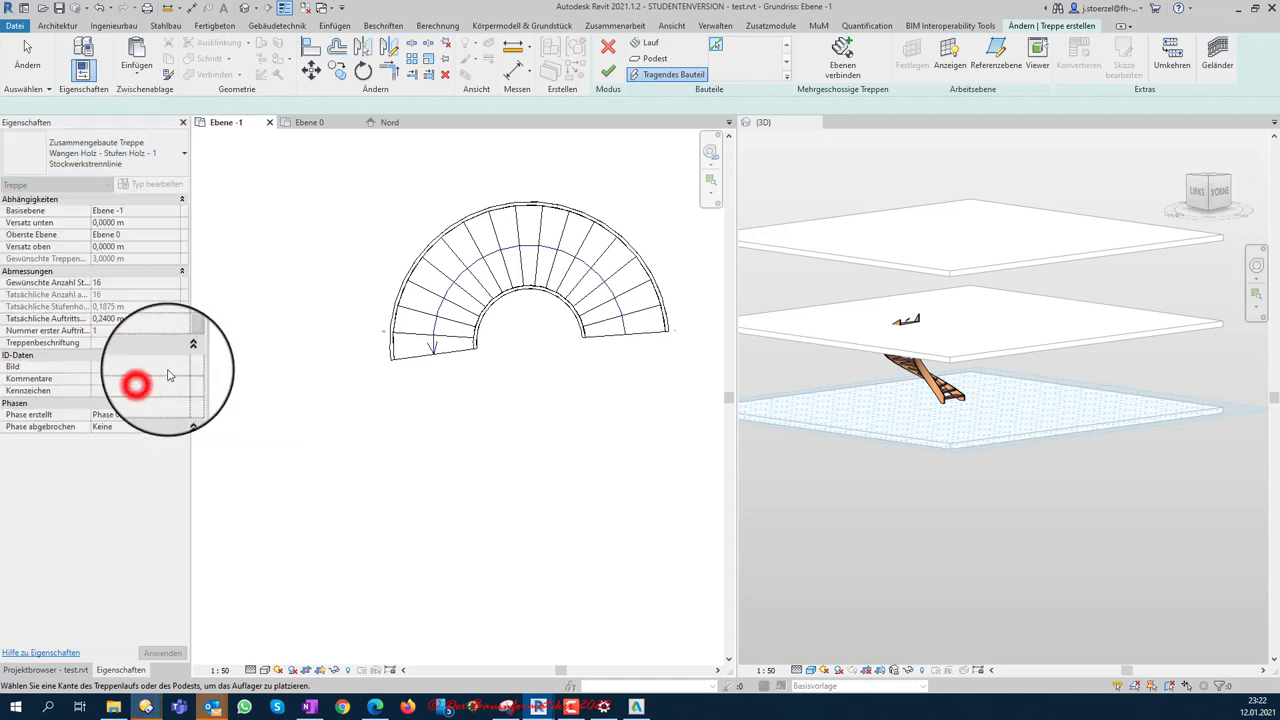
click(408, 285)
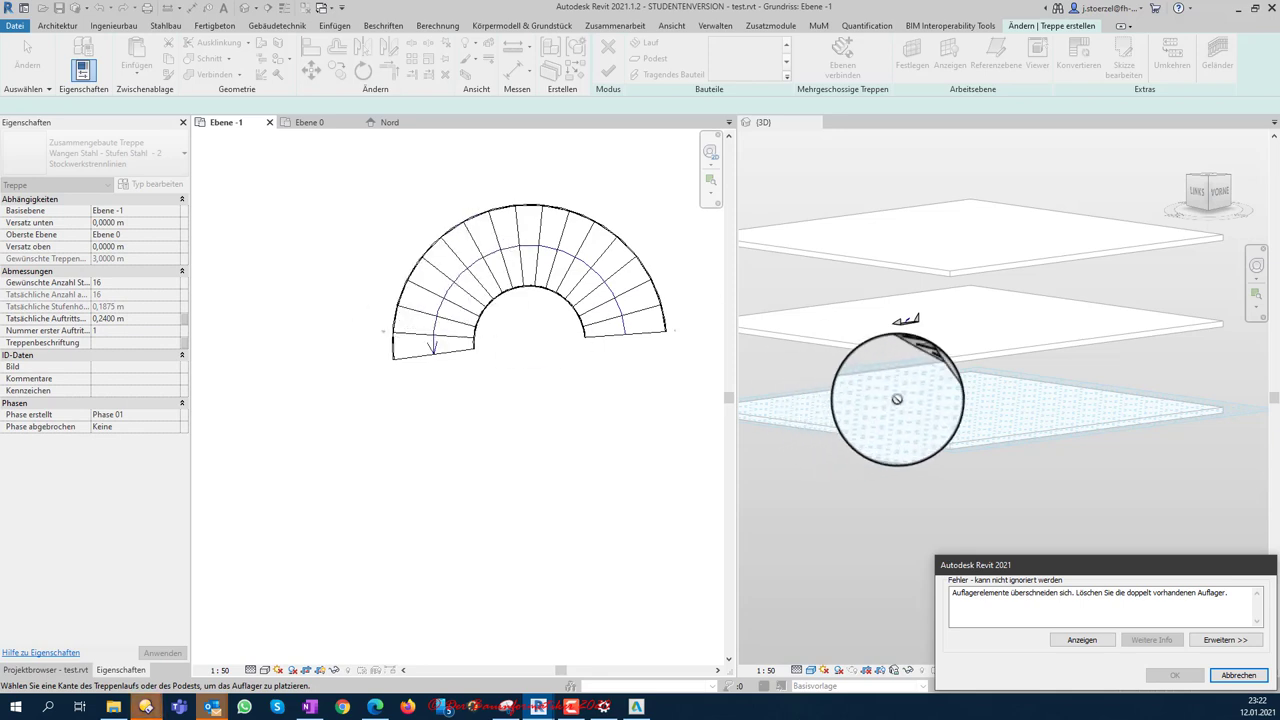
click(1227, 677)
Step: Cancel the rejected support and orbit the 3D view to inspect the stair and its stringer
click(413, 275)
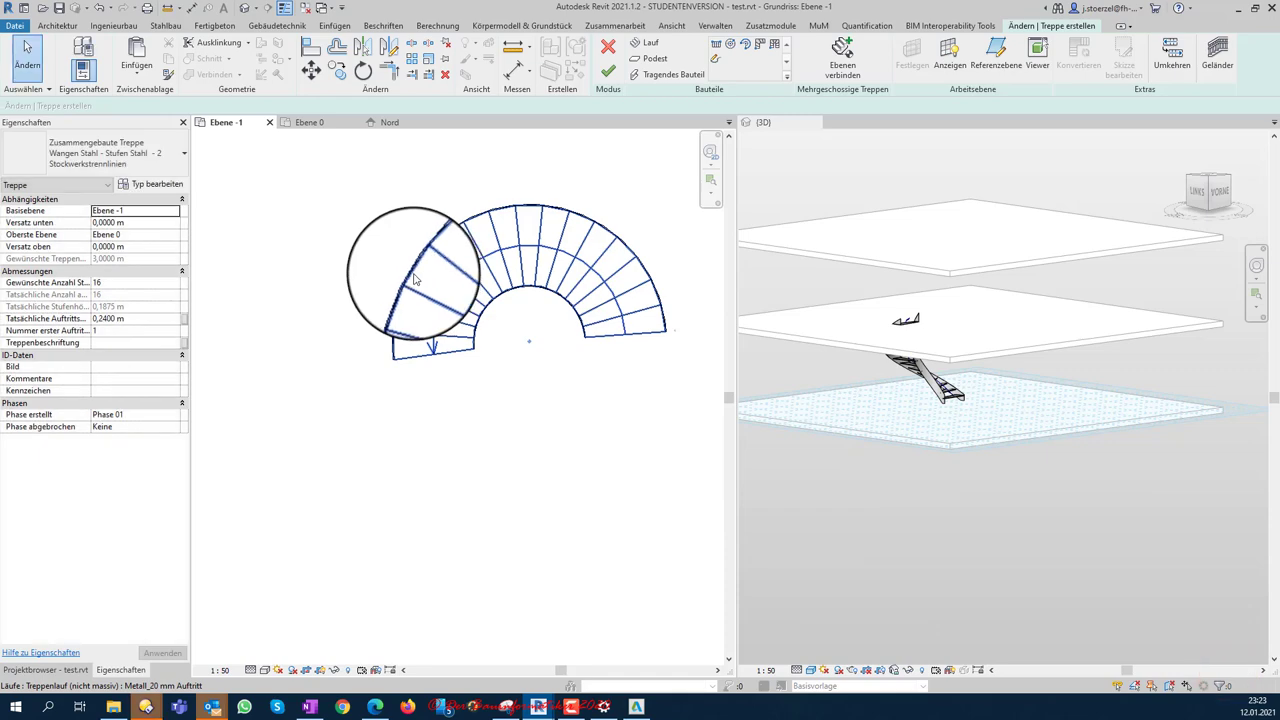
click(500, 186)
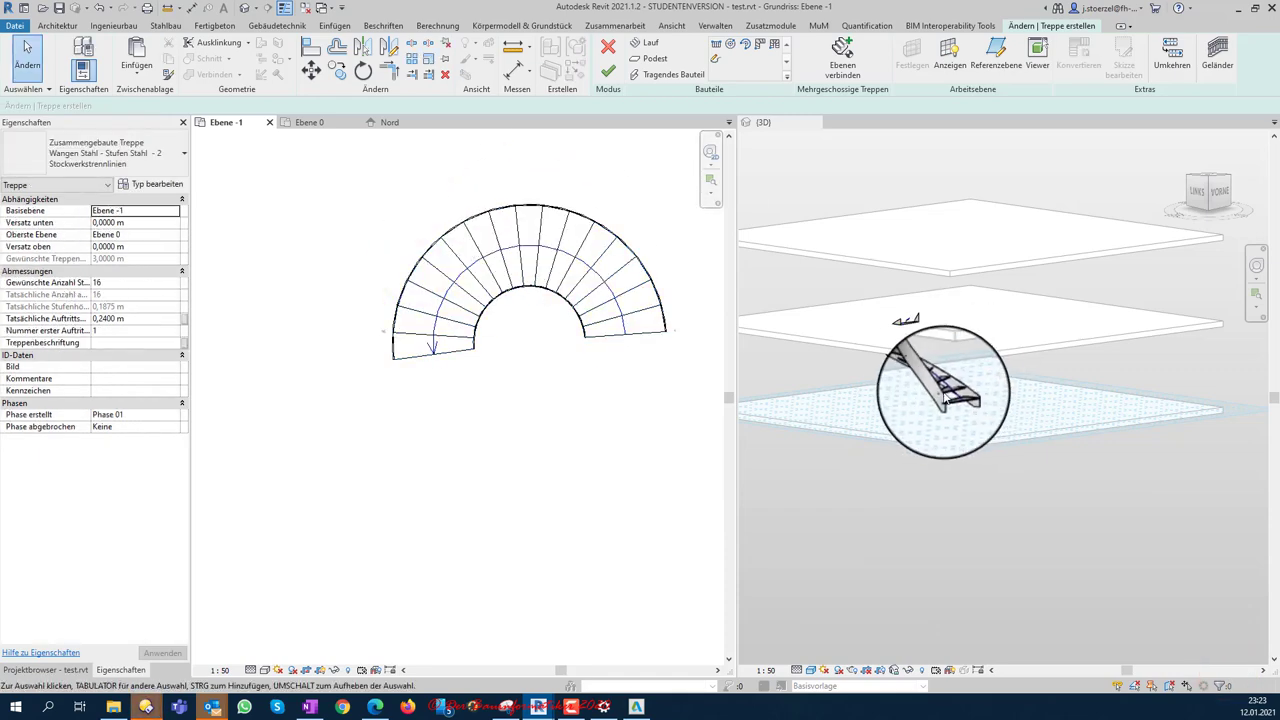
click(938, 392)
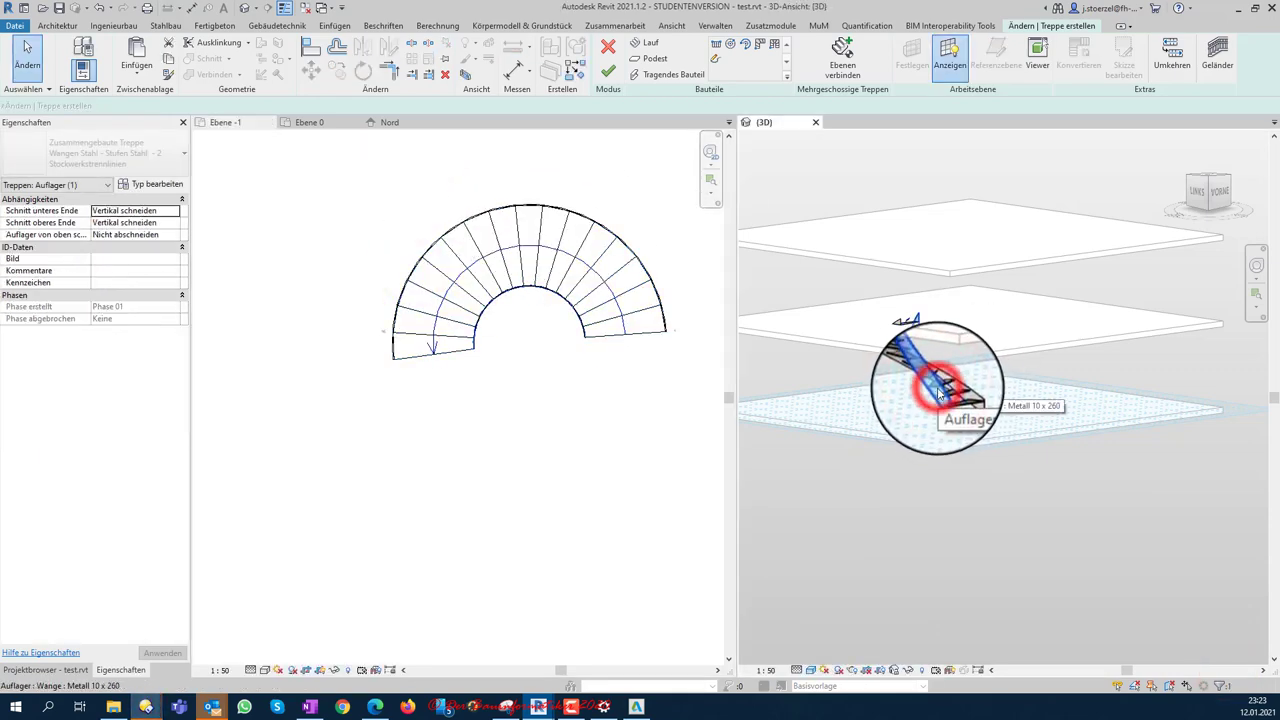
key(Escape)
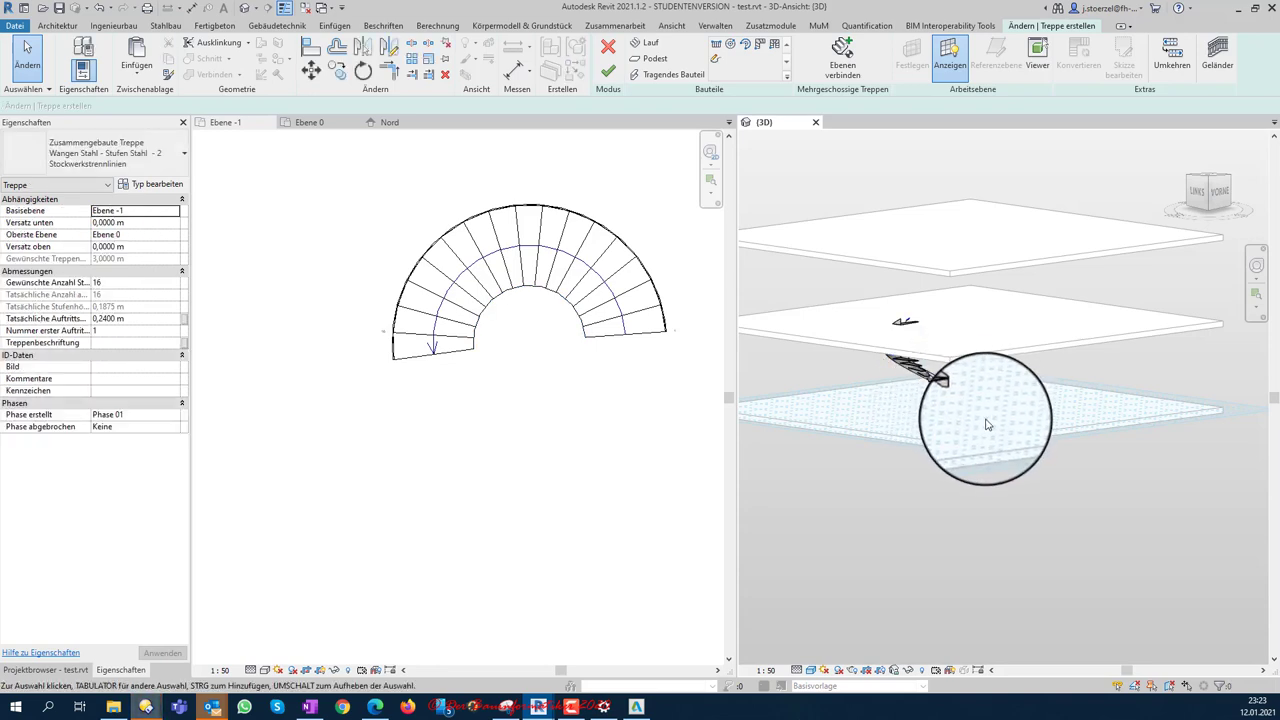
mouse_move(986, 425)
shift+middle_down()
mouse_move(943, 534)
mouse_move(766, 414)
mouse_move(1000, 371)
shift+middle_up()
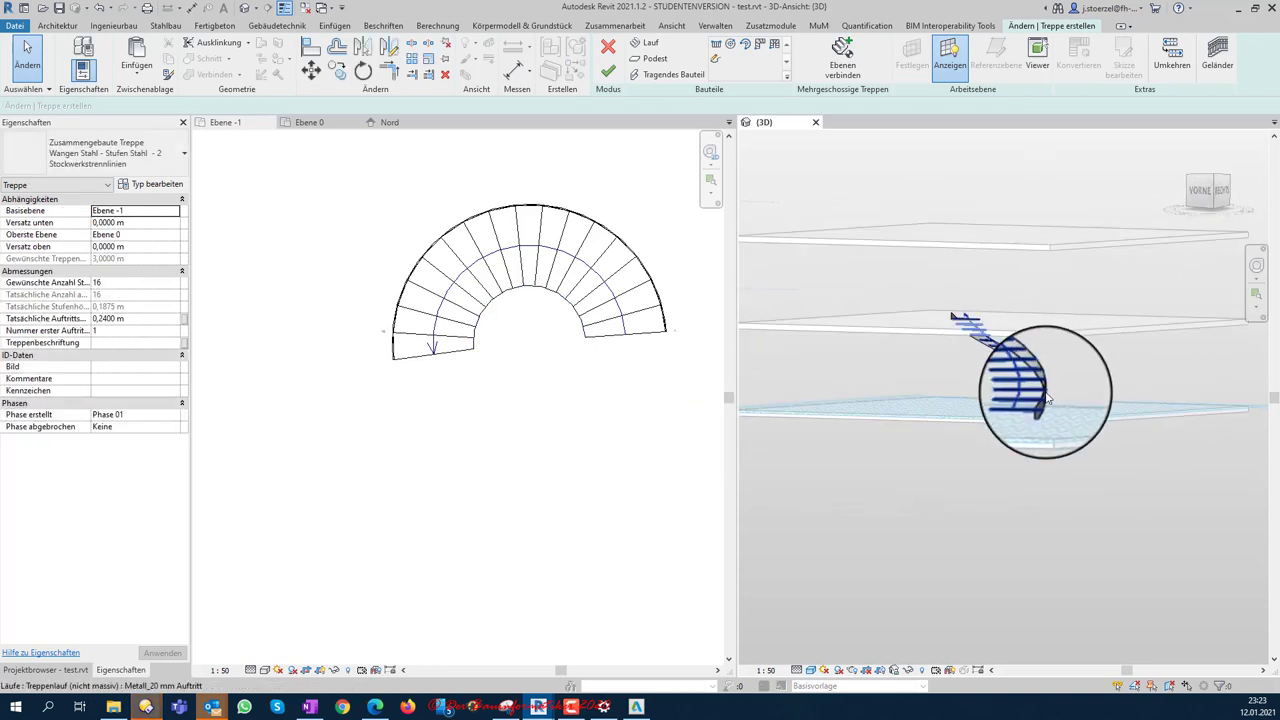
click(1046, 398)
mouse_move(1100, 400)
shift+middle_down()
mouse_move(929, 451)
mouse_move(966, 396)
shift+middle_up()
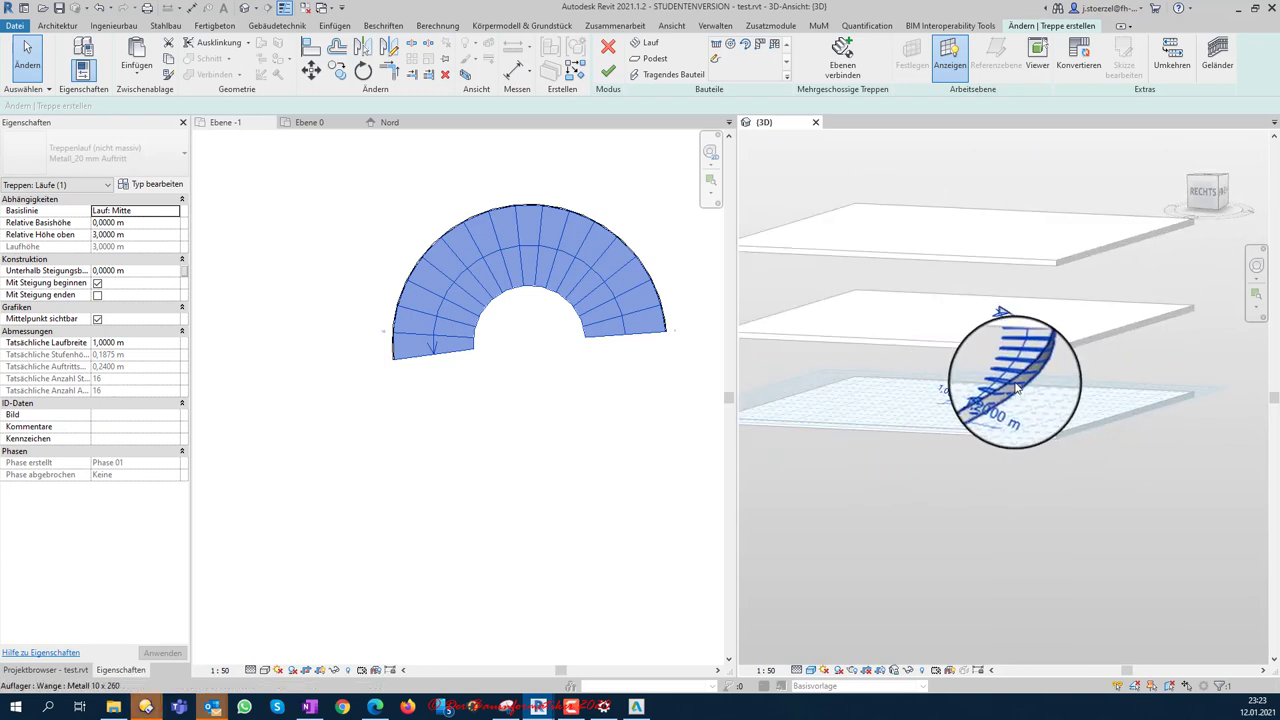
key(Escape)
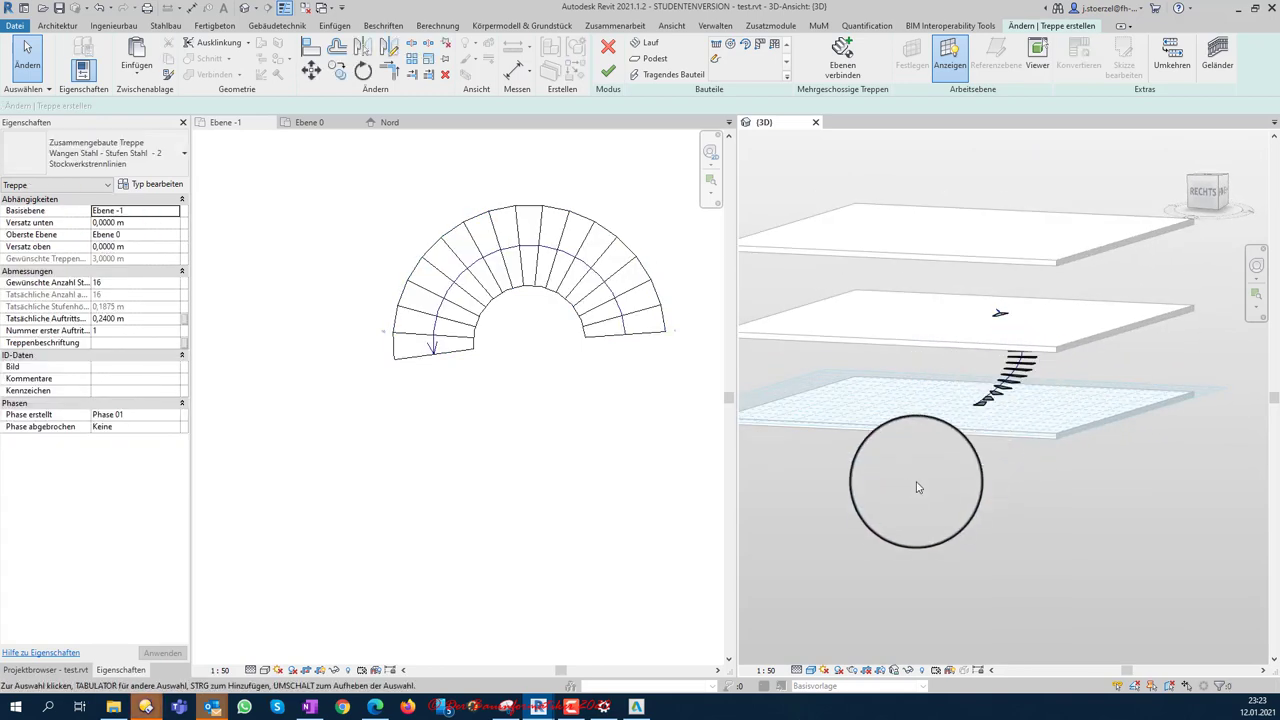
mouse_move(929, 501)
shift+middle_down()
mouse_move(1137, 537)
mouse_move(1186, 486)
shift+middle_up()
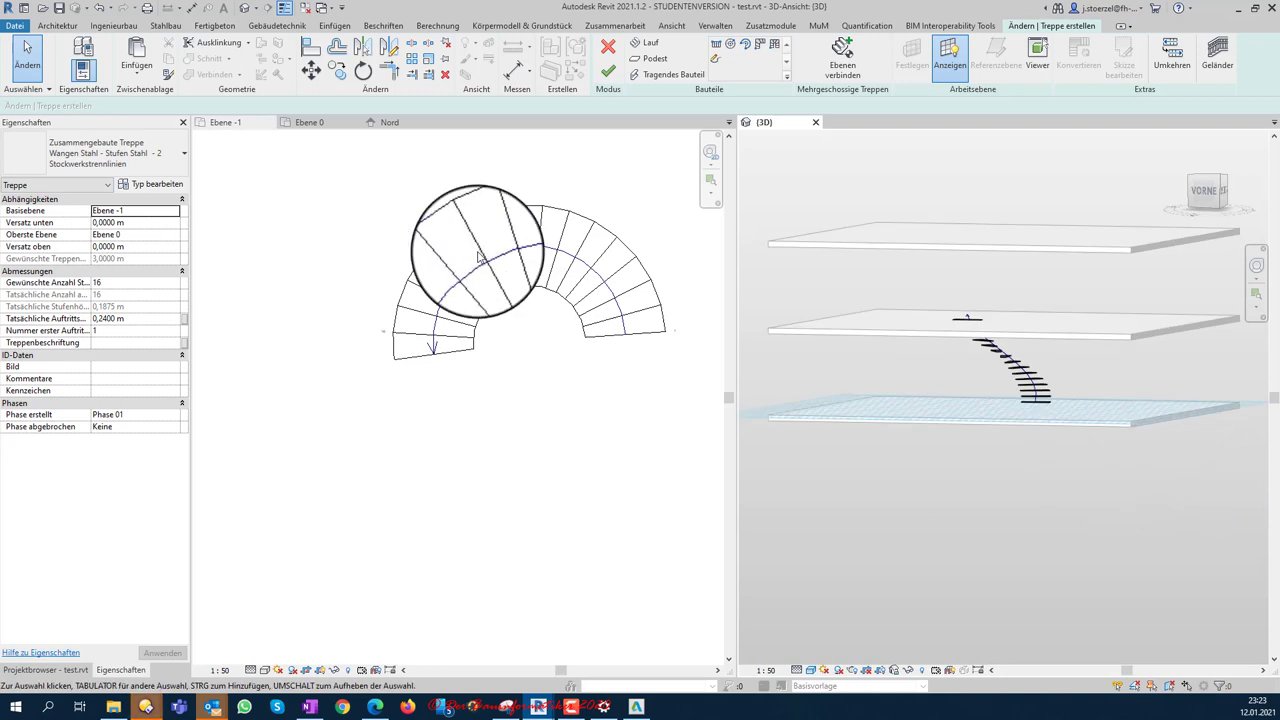
Step: Add a Tragendes Bauteil support along the stair's outer curved edge in the Ebene -1 plan
click(648, 77)
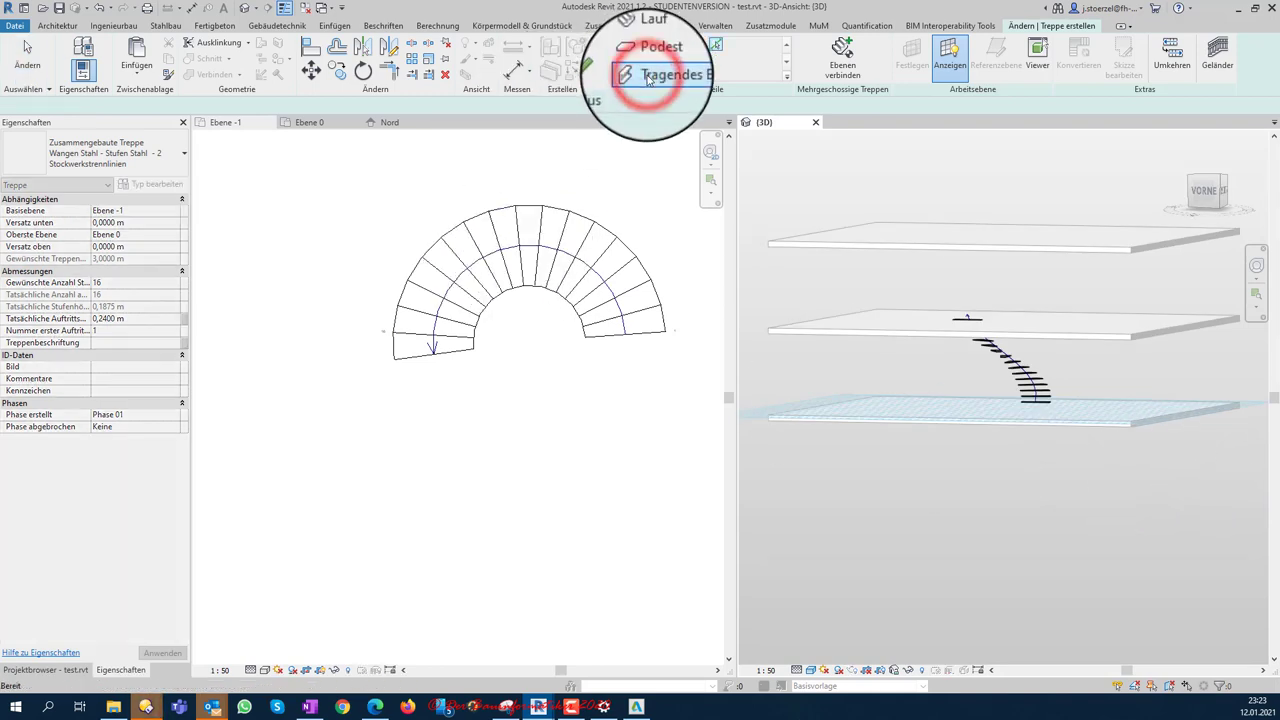
click(425, 254)
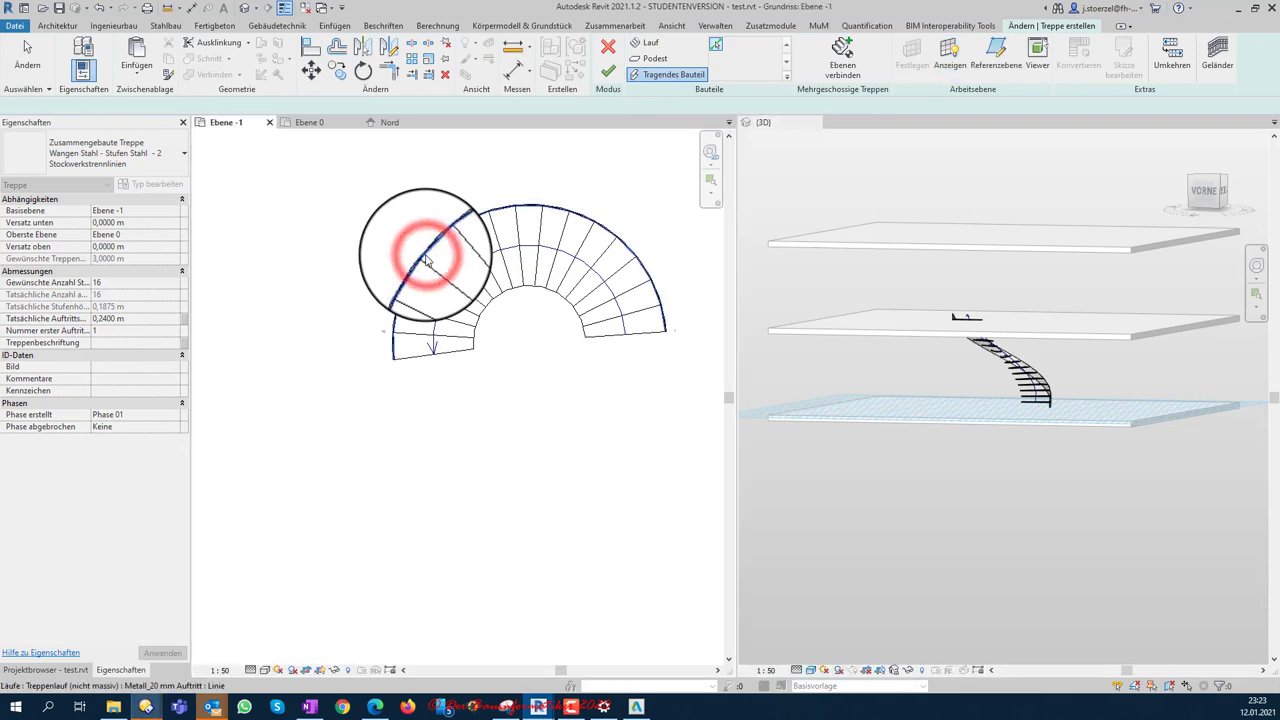
shift+middle_drag(1043, 417, 957, 414)
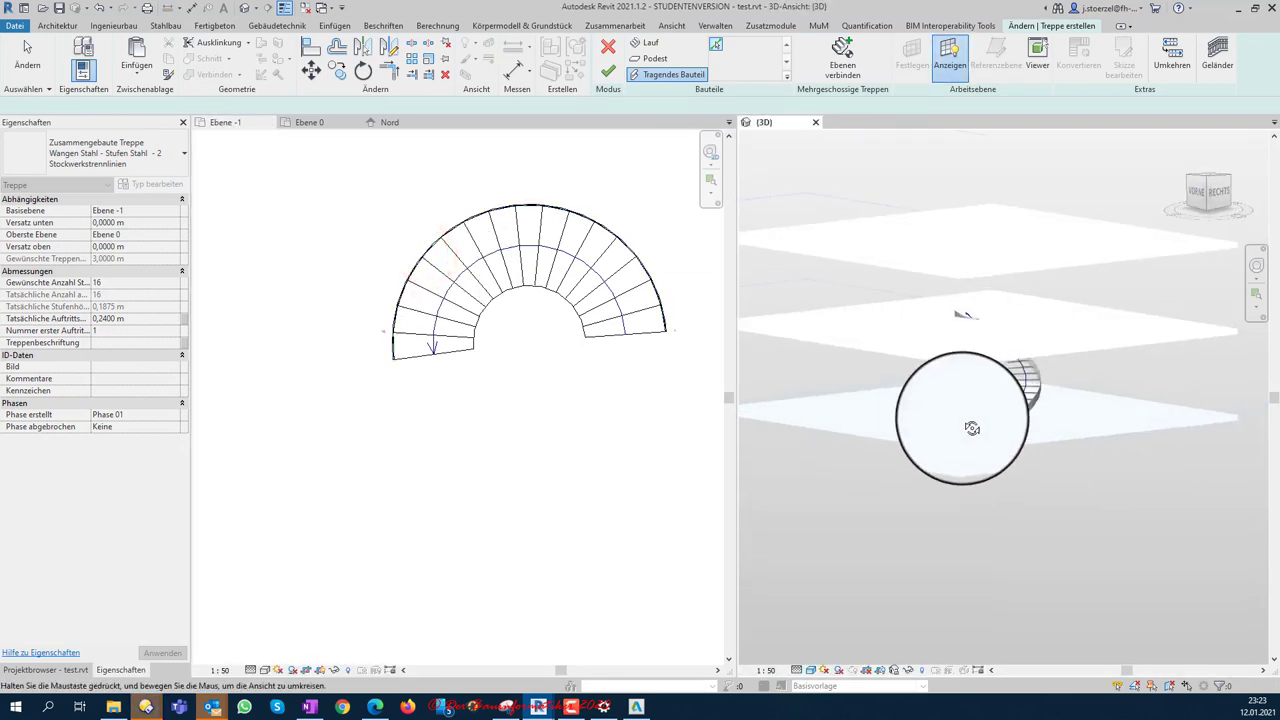
Step: Switch the stair to Wangen Holz - Stufen Holz - 1 Stockwerkstrennlinie and add an inner-edge support
click(150, 158)
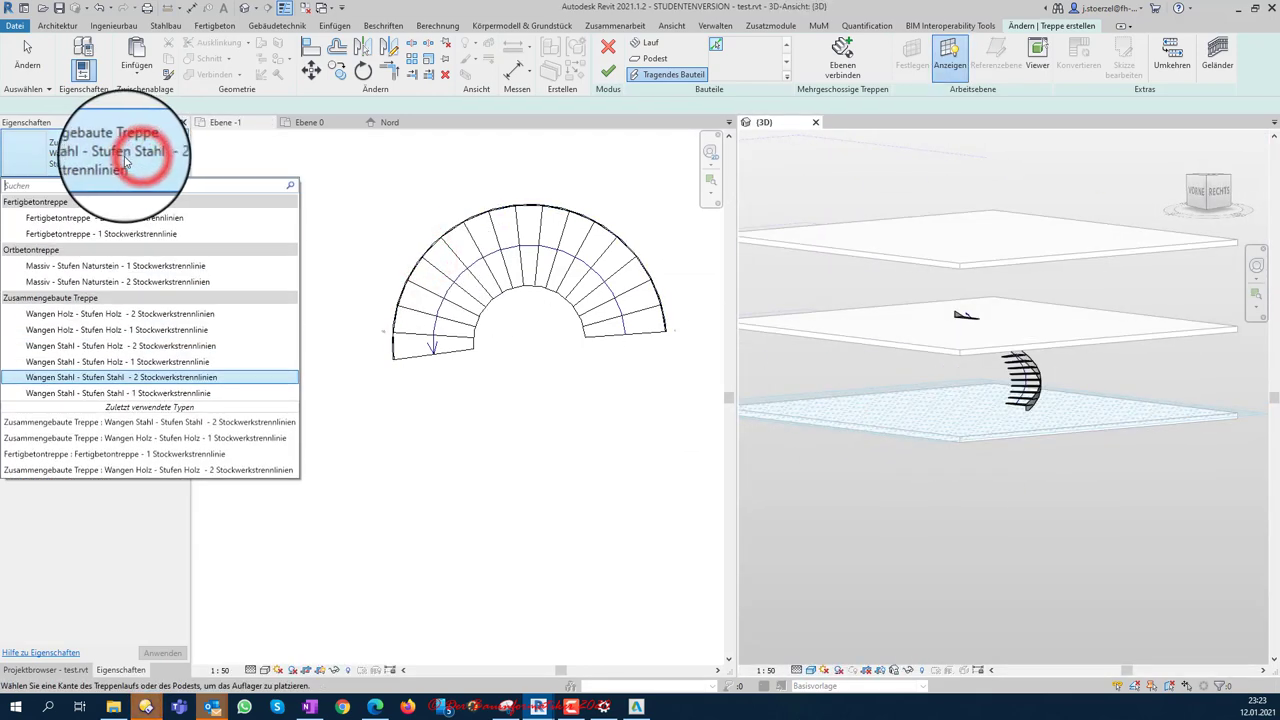
click(160, 331)
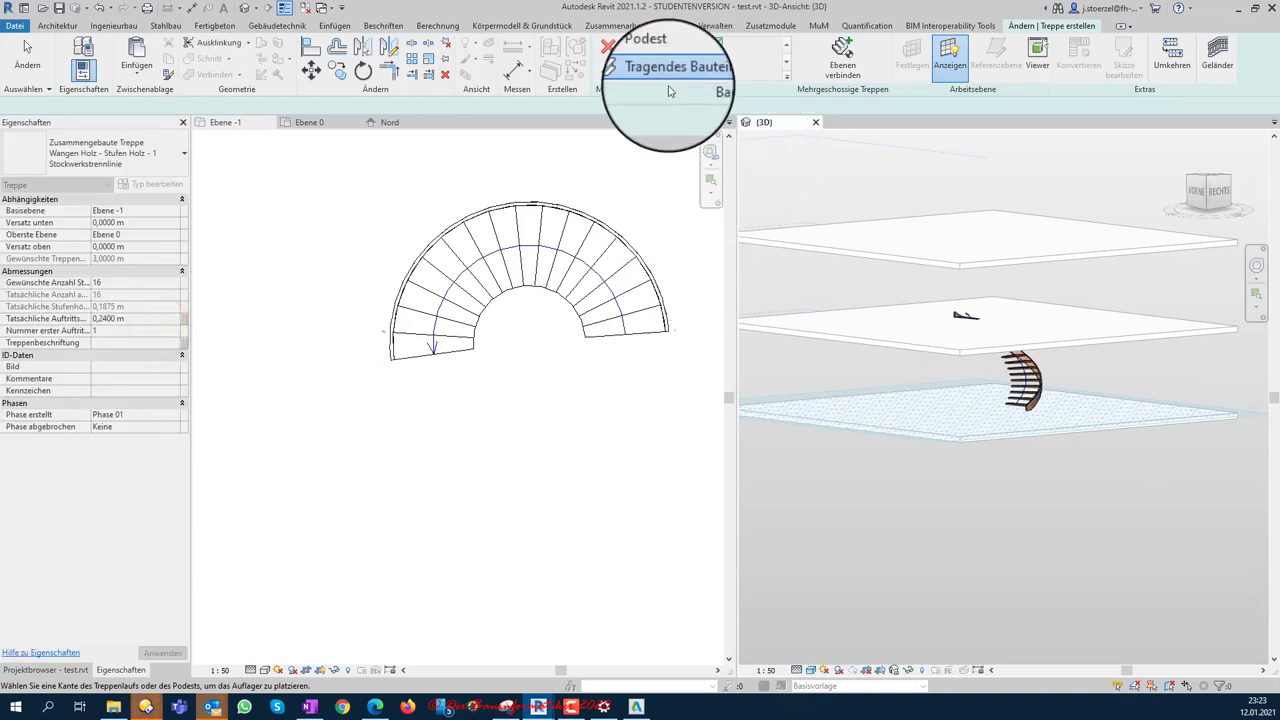
click(559, 301)
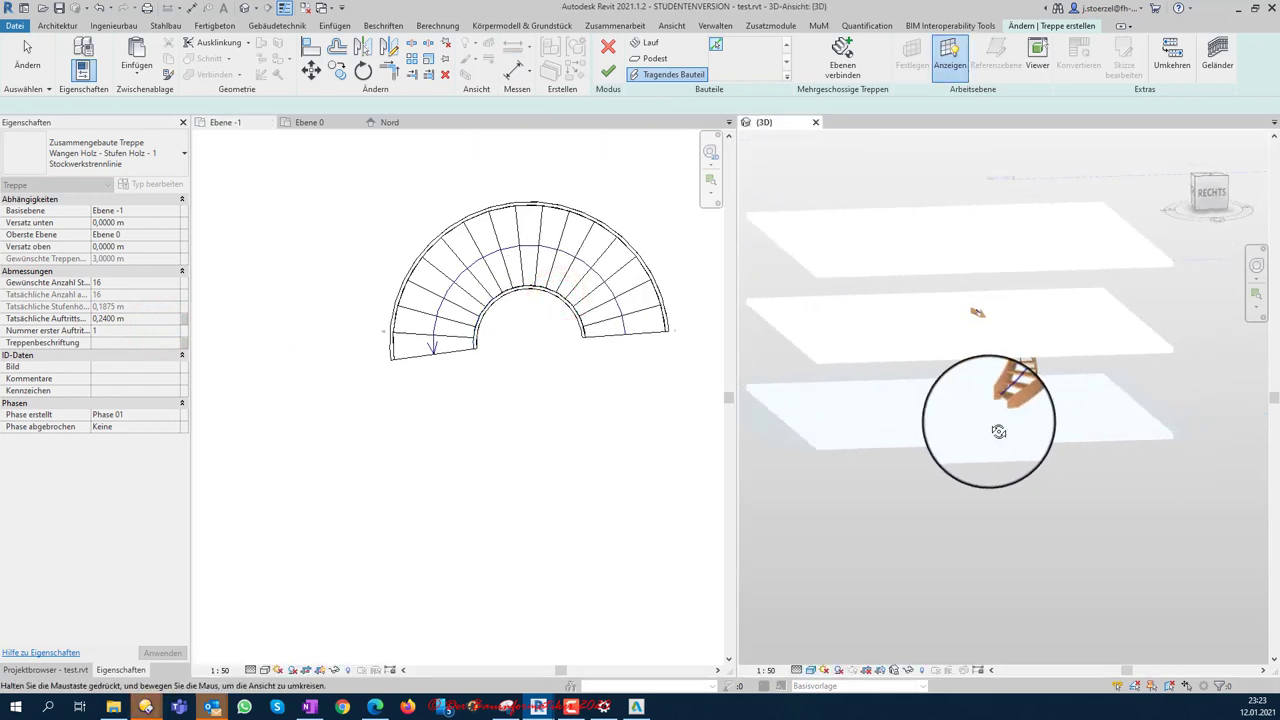
mouse_move(960, 508)
shift+middle_down()
mouse_move(654, 374)
mouse_move(686, 411)
mouse_move(1019, 431)
shift+middle_up()
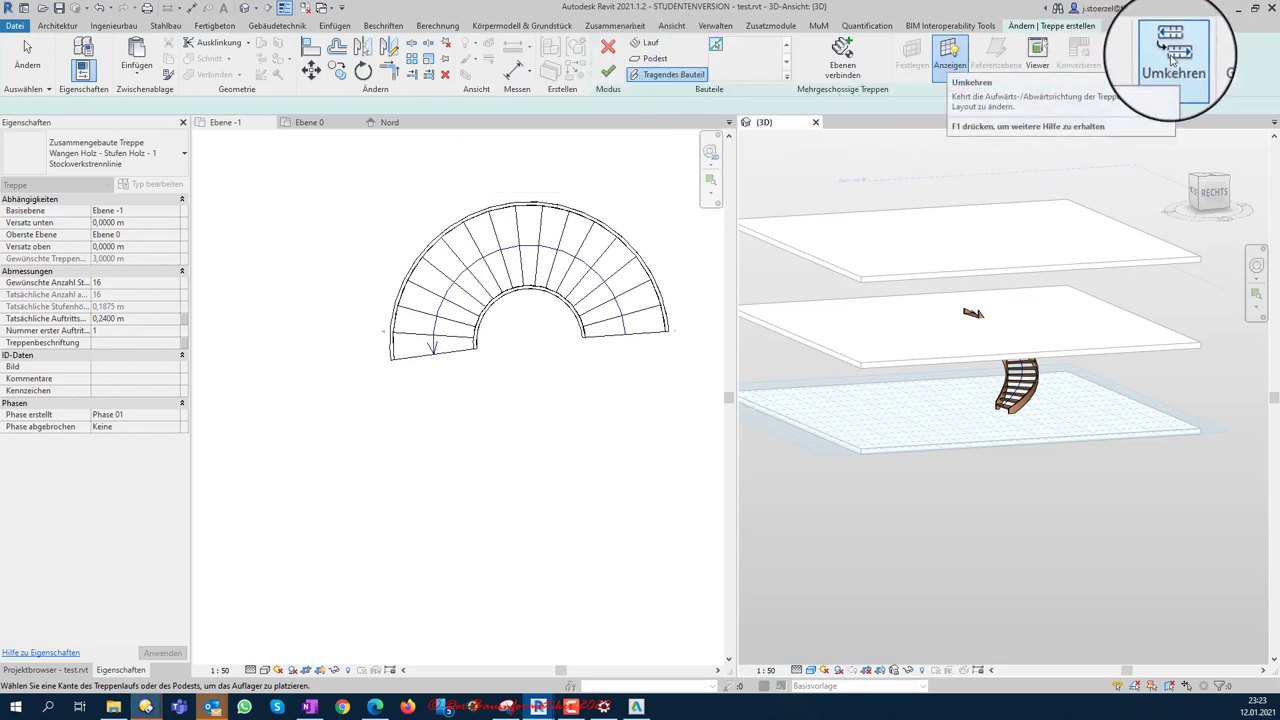
Step: Reverse the stair's up direction, then restore it to the original direction
click(1173, 60)
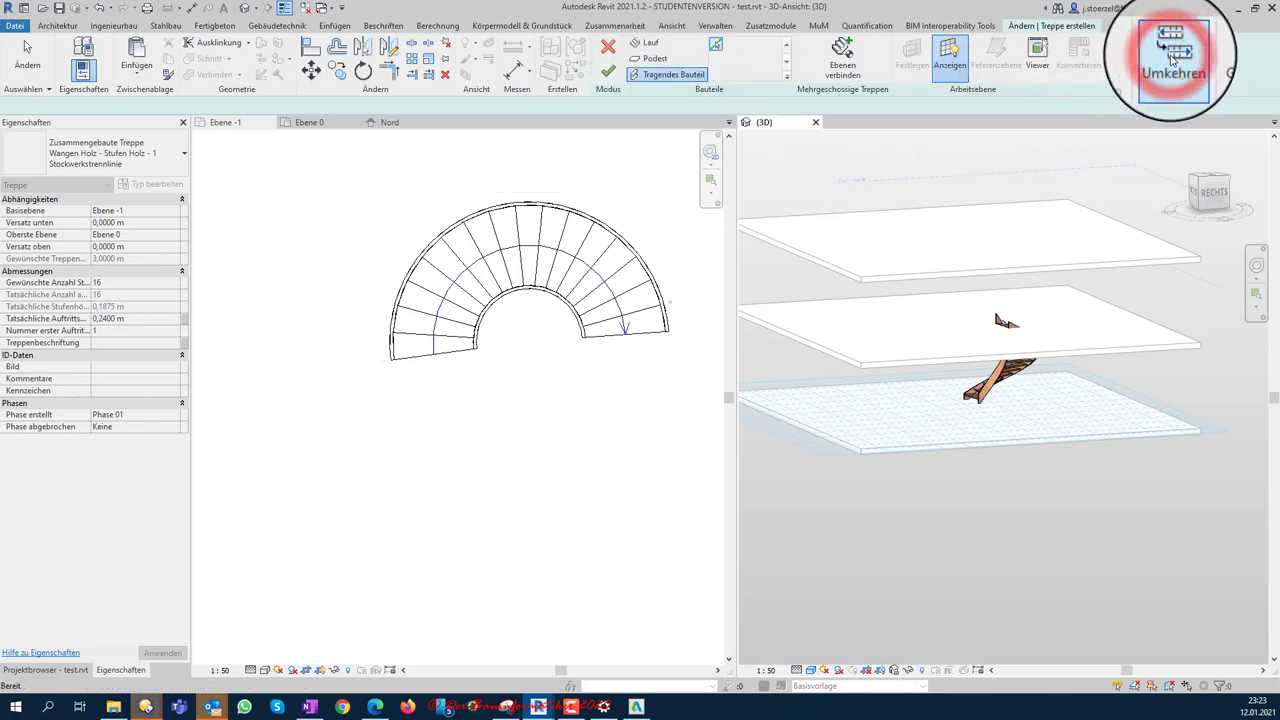
click(1173, 60)
scroll(985, 318, up, 2)
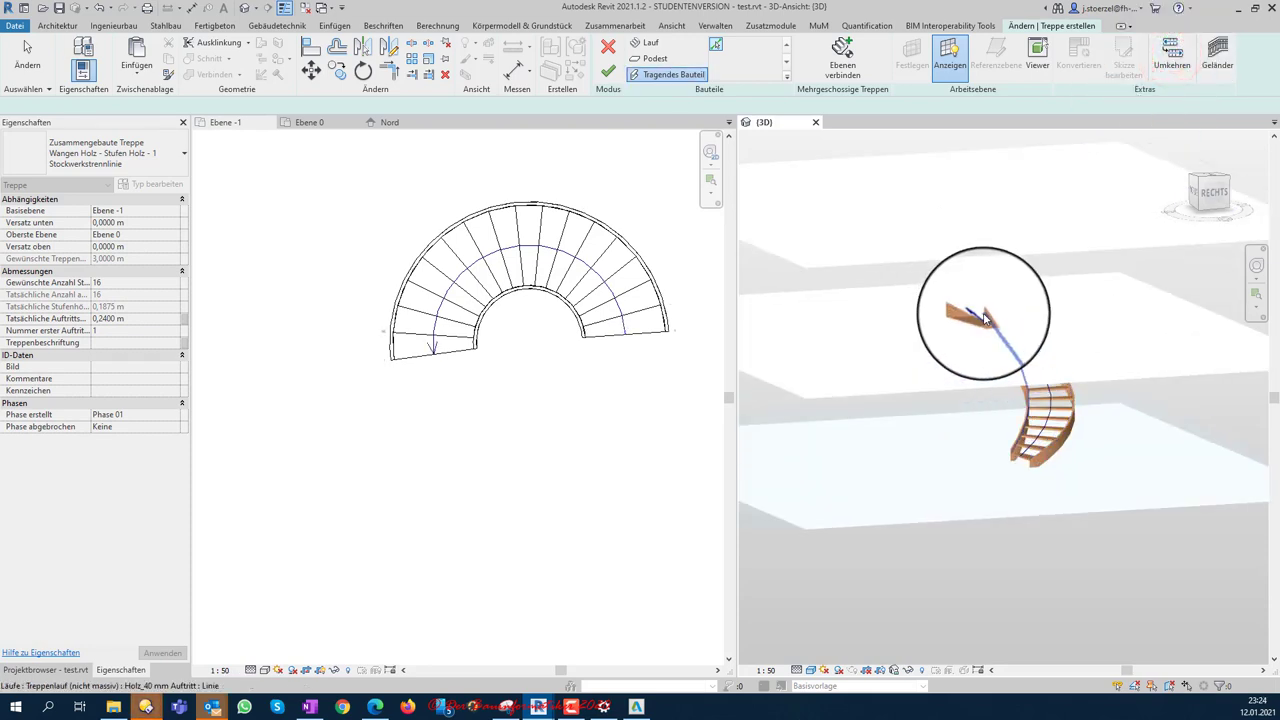
scroll(985, 318, up, 3)
scroll(963, 315, down, 3)
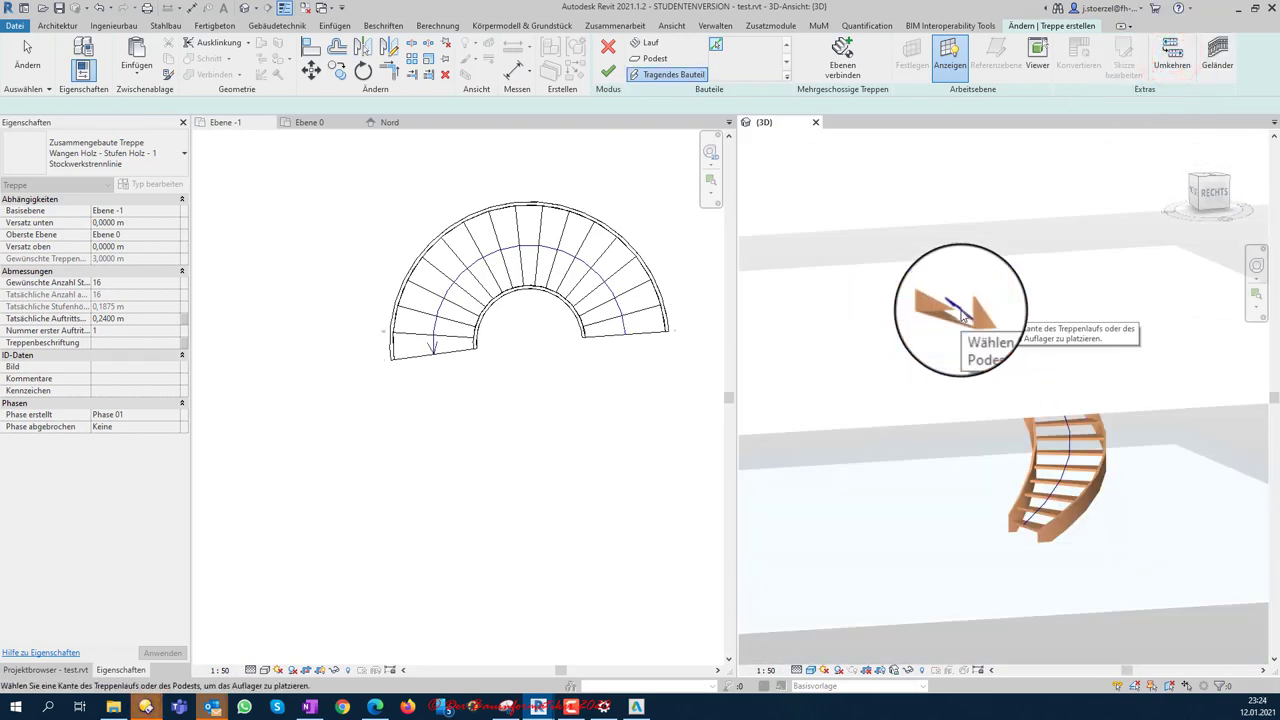
scroll(975, 400, down, 3)
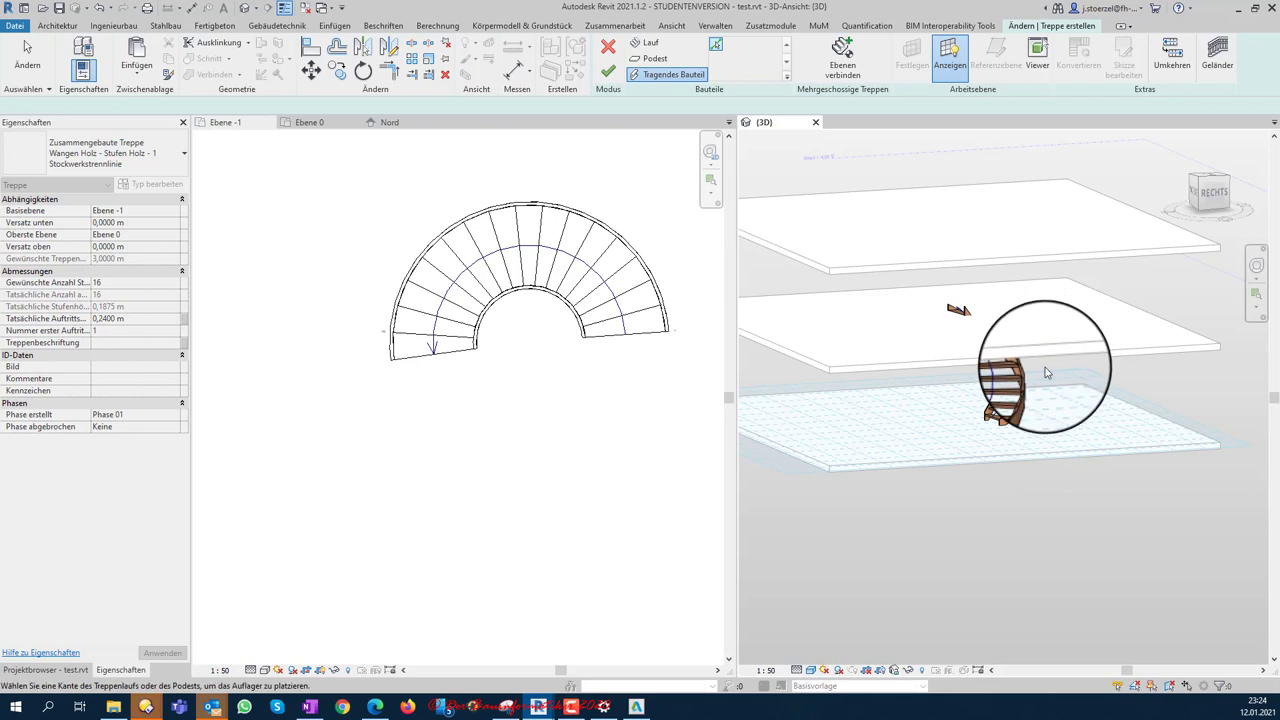
Step: Select the stair run and bring its right end into view in the plan
click(1050, 355)
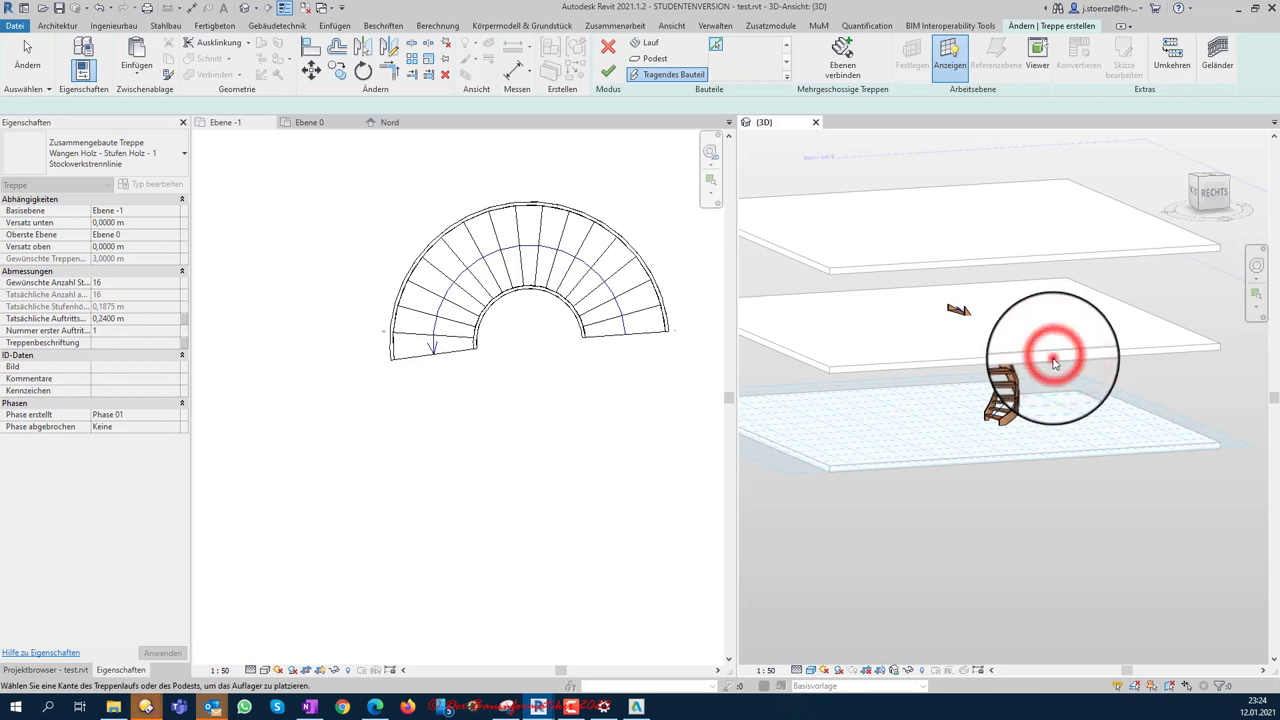
click(986, 349)
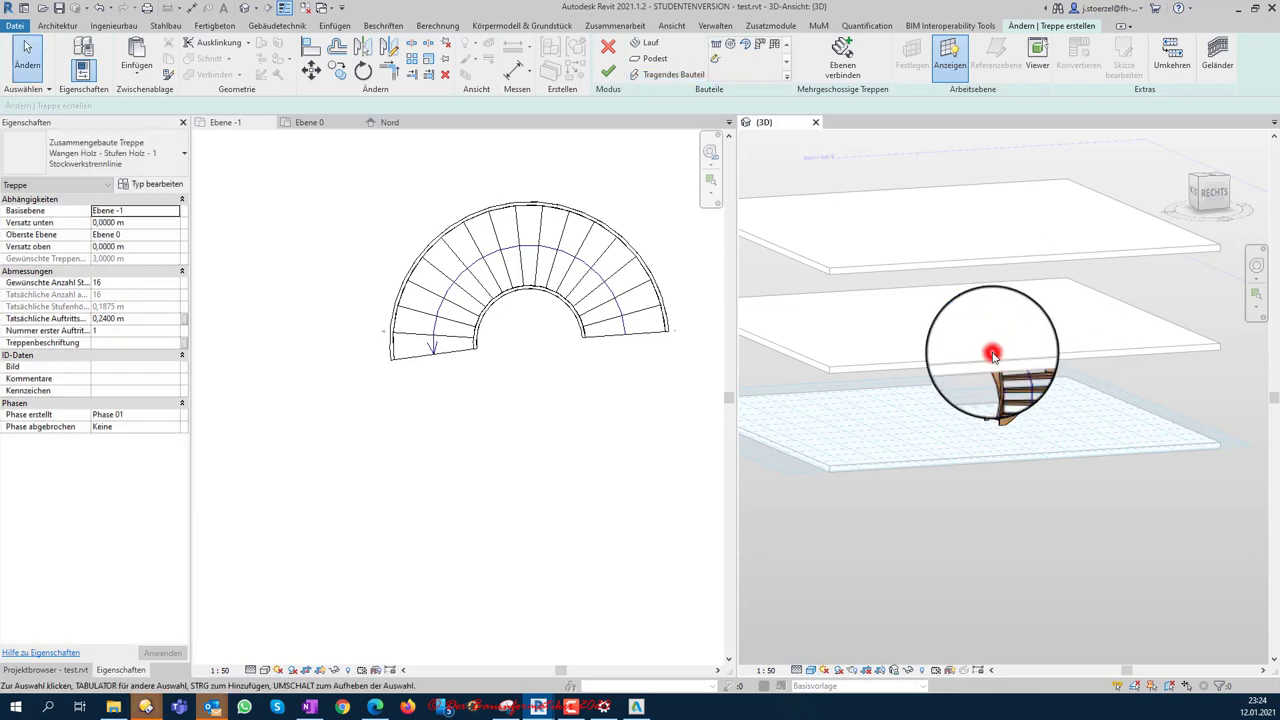
click(1027, 397)
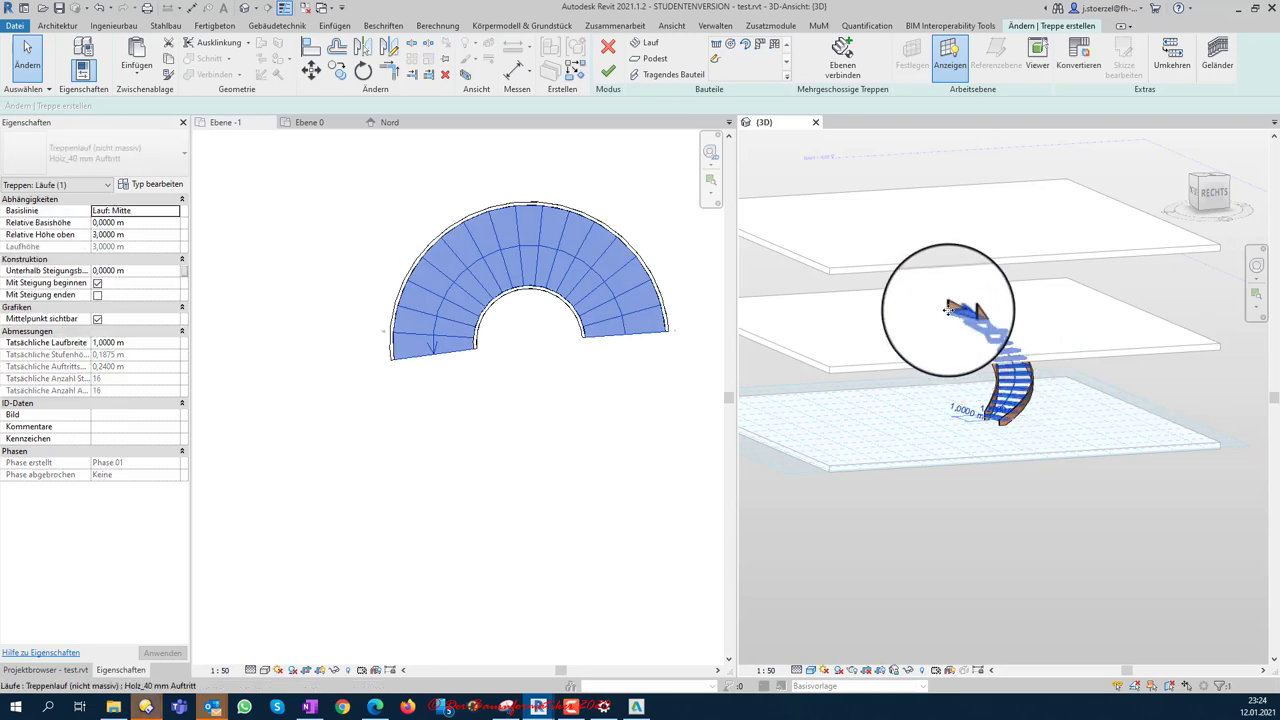
scroll(448, 371, up, 3)
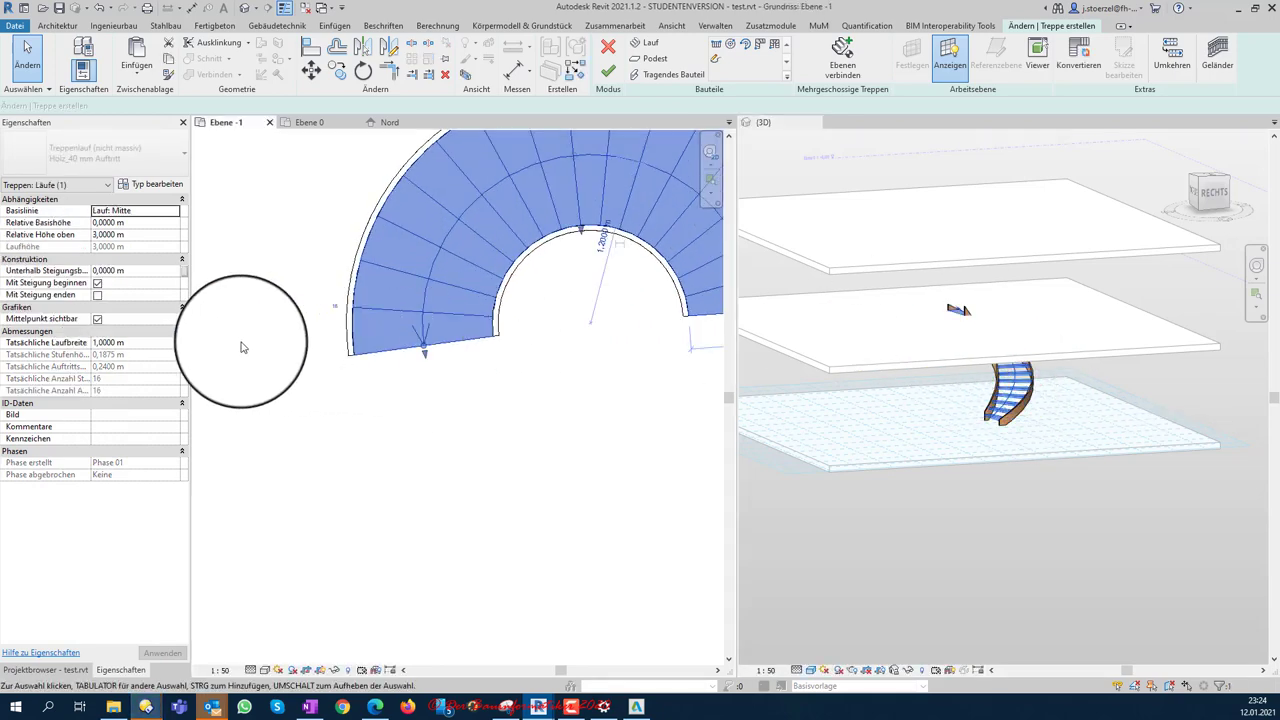
middle_drag(600, 354, 446, 354)
middle_drag(570, 323, 457, 323)
scroll(540, 339, down, 1)
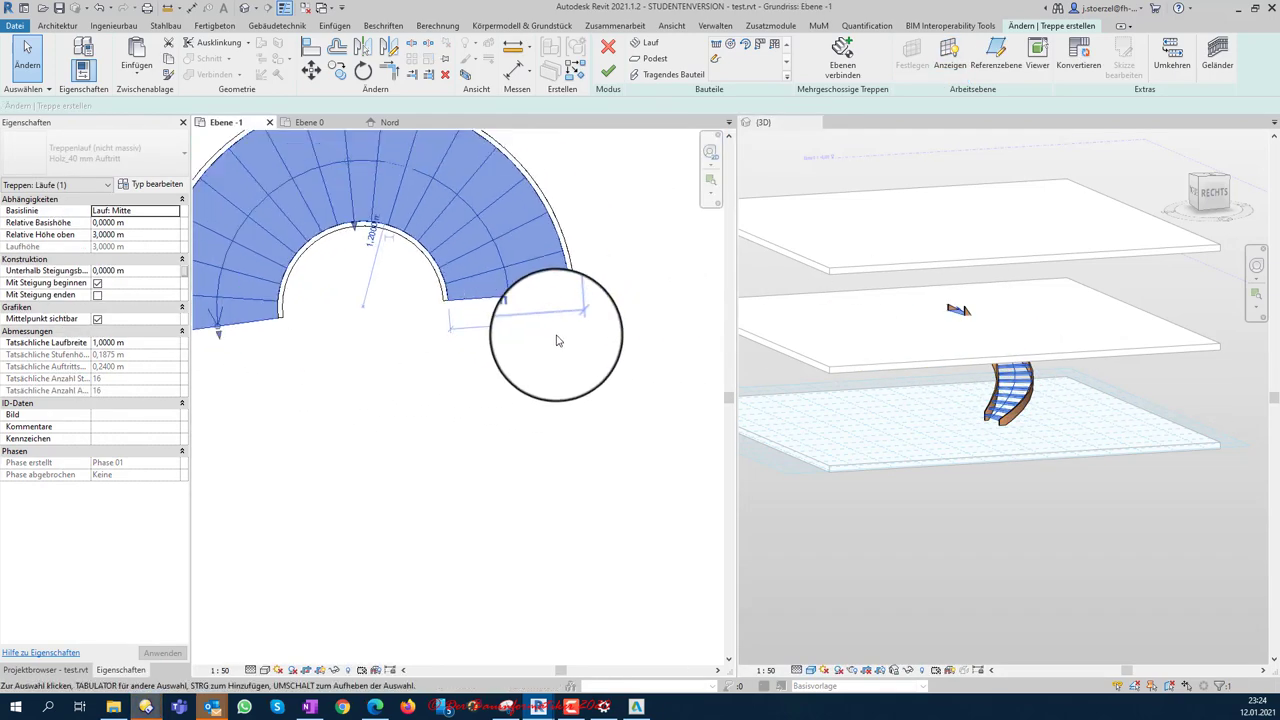
scroll(587, 290, up, 2)
scroll(585, 289, up, 3)
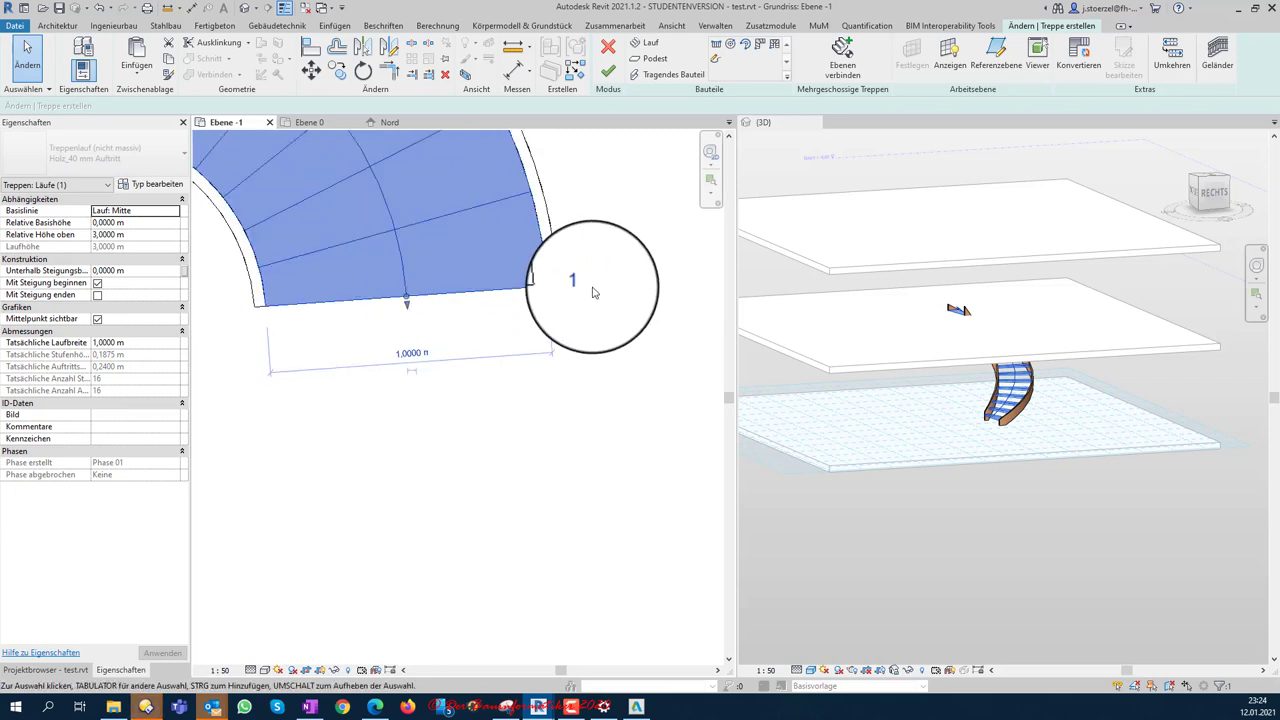
Step: Reselect the curved run and compare its properties with the whole stair's properties
click(584, 289)
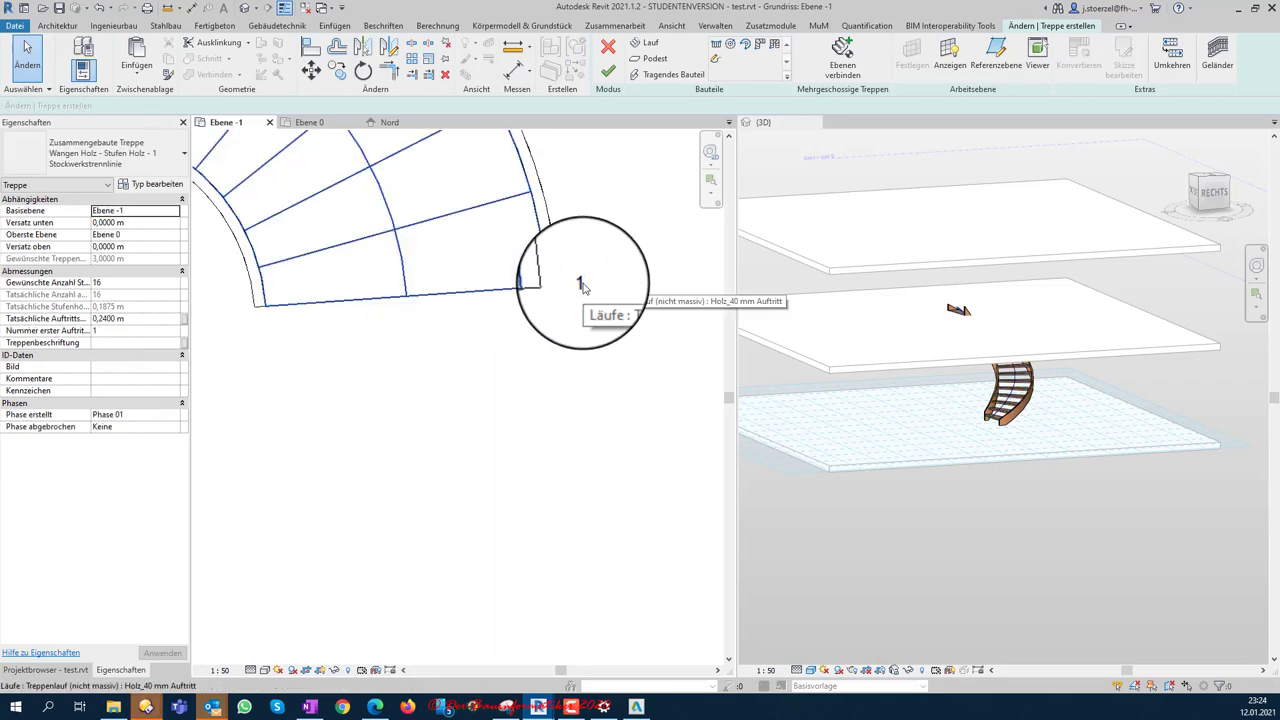
click(584, 289)
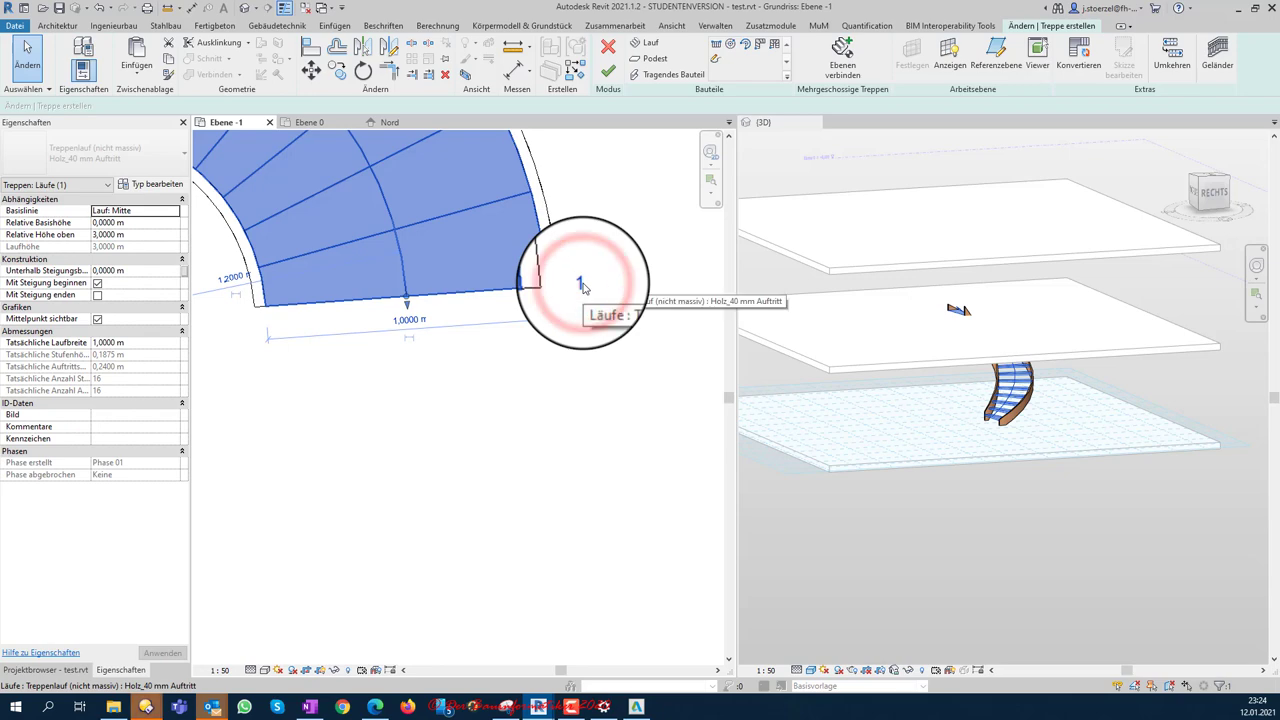
click(584, 287)
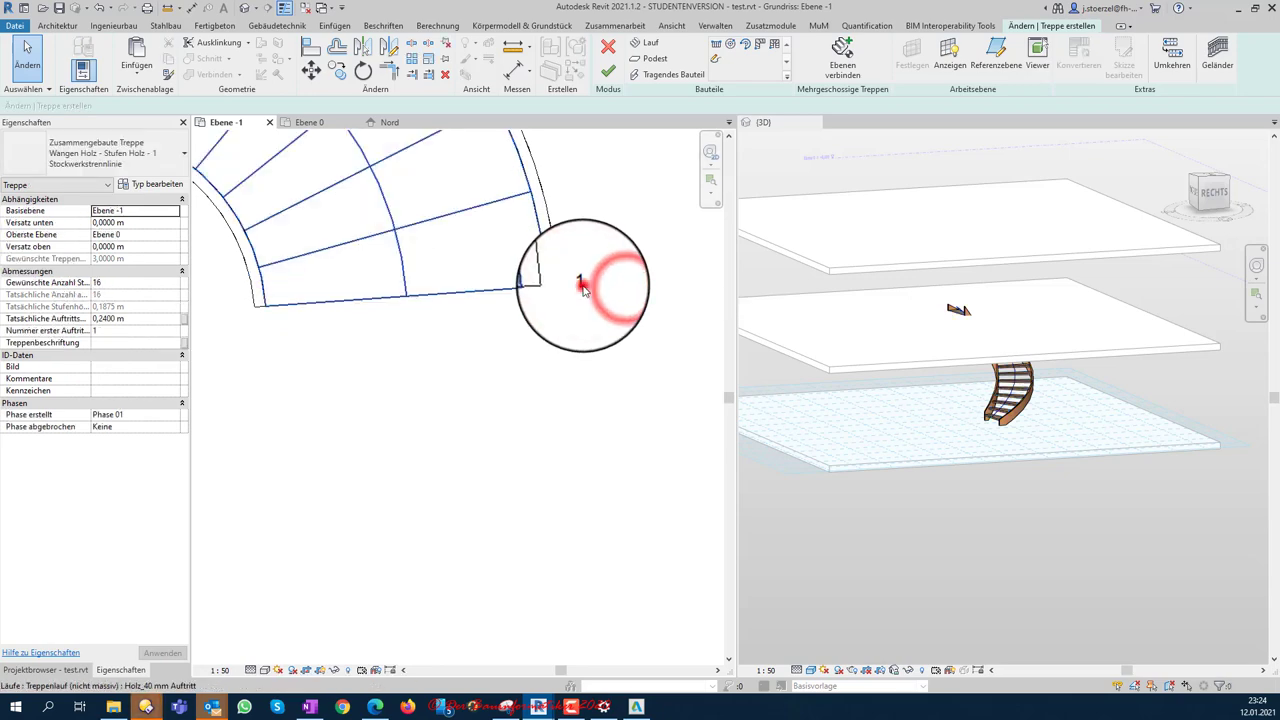
click(585, 289)
click(583, 283)
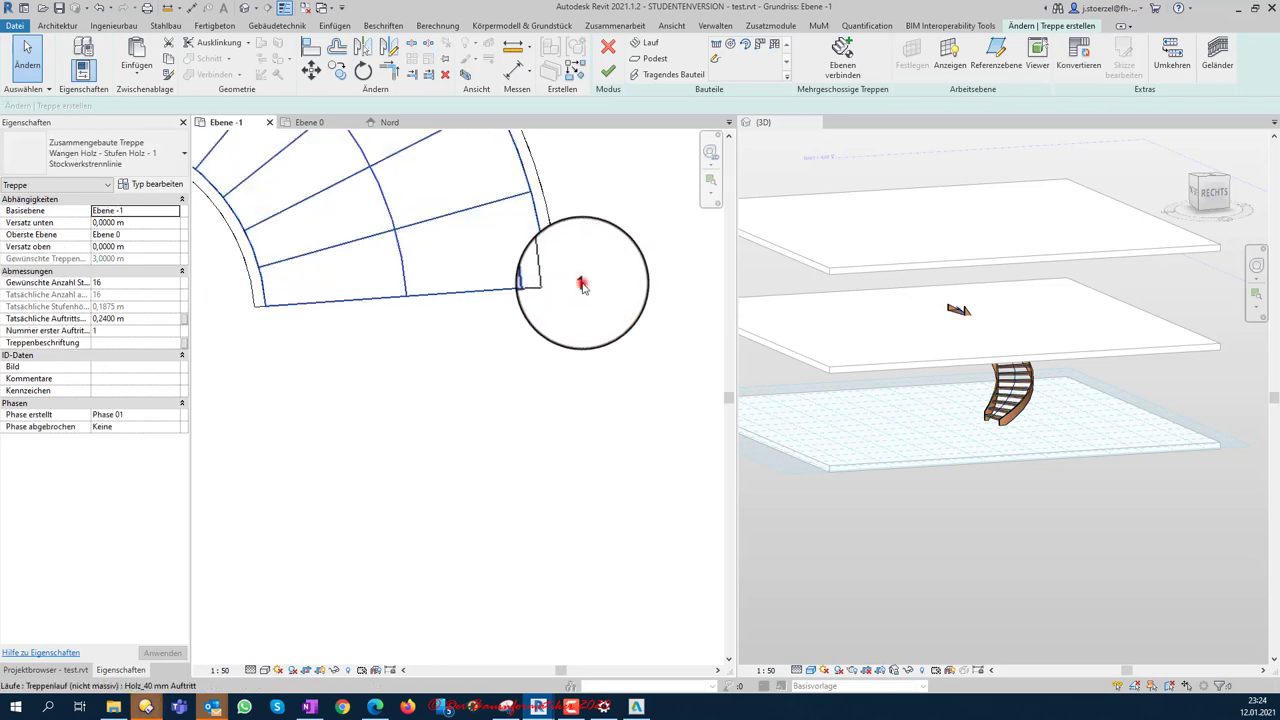
click(582, 285)
click(586, 287)
scroll(578, 285, up, 2)
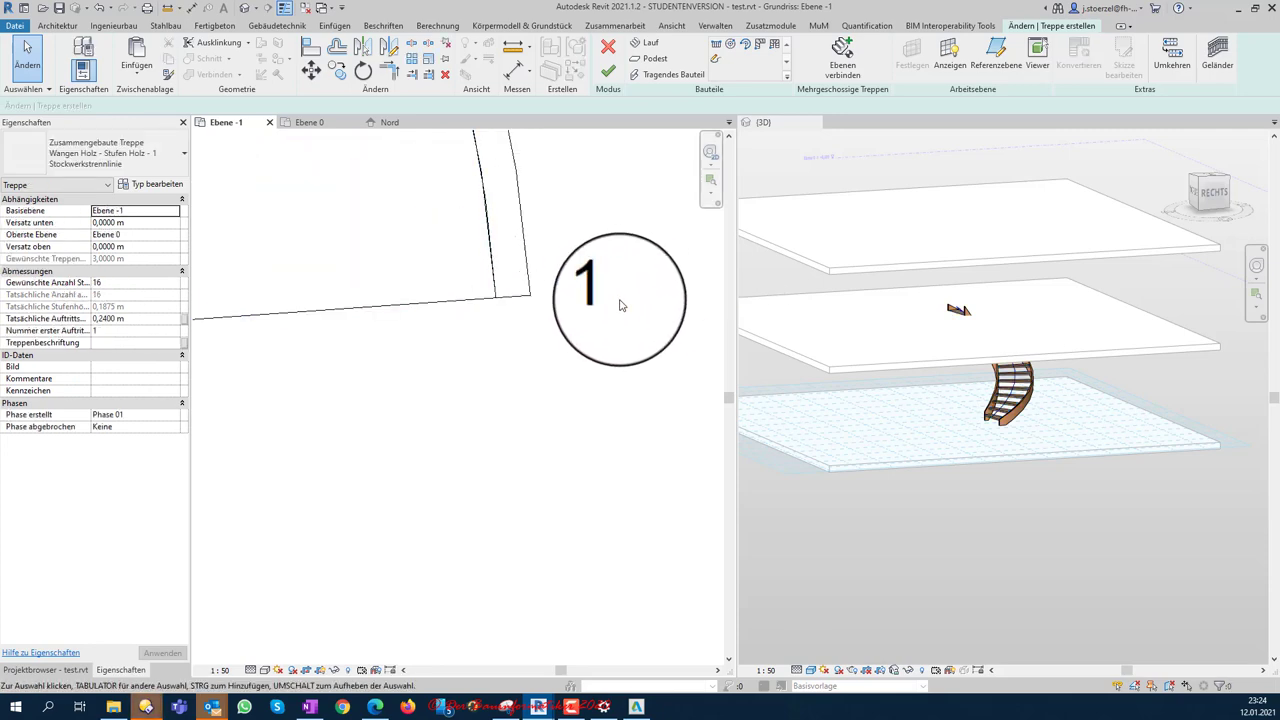
scroll(614, 294, down, 2)
scroll(640, 330, down, 2)
scroll(640, 330, down, 1)
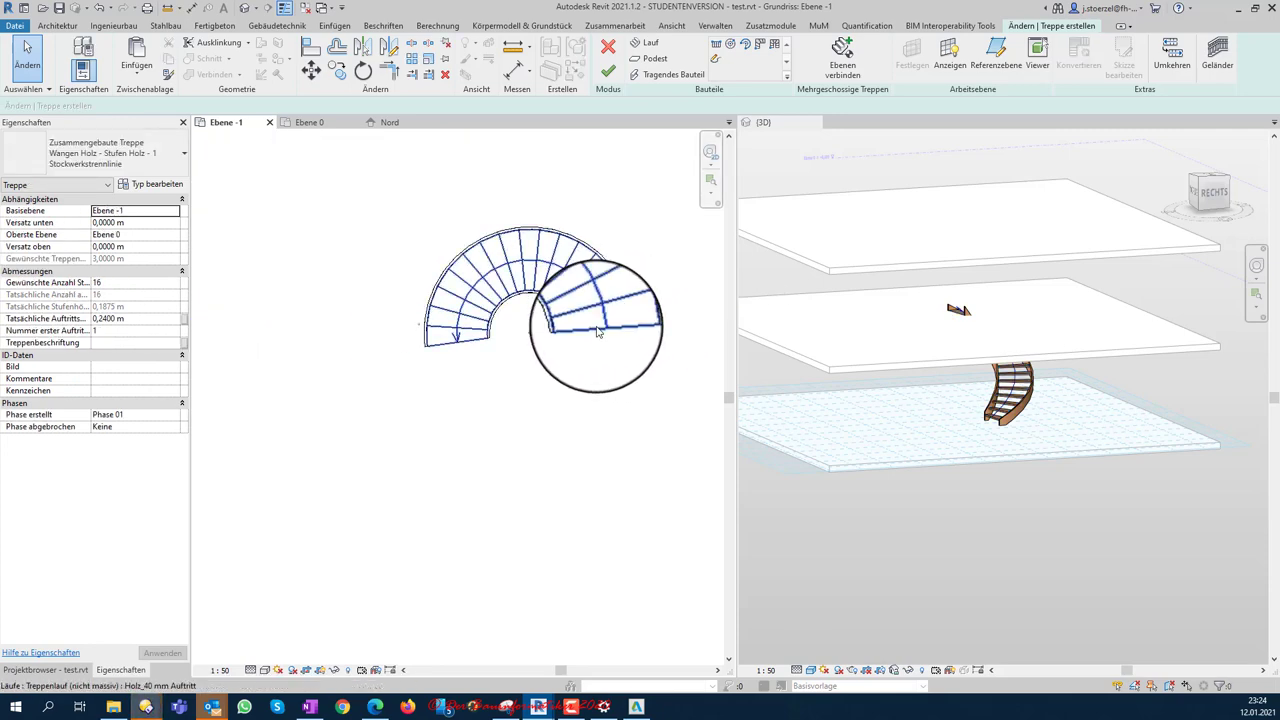
click(597, 329)
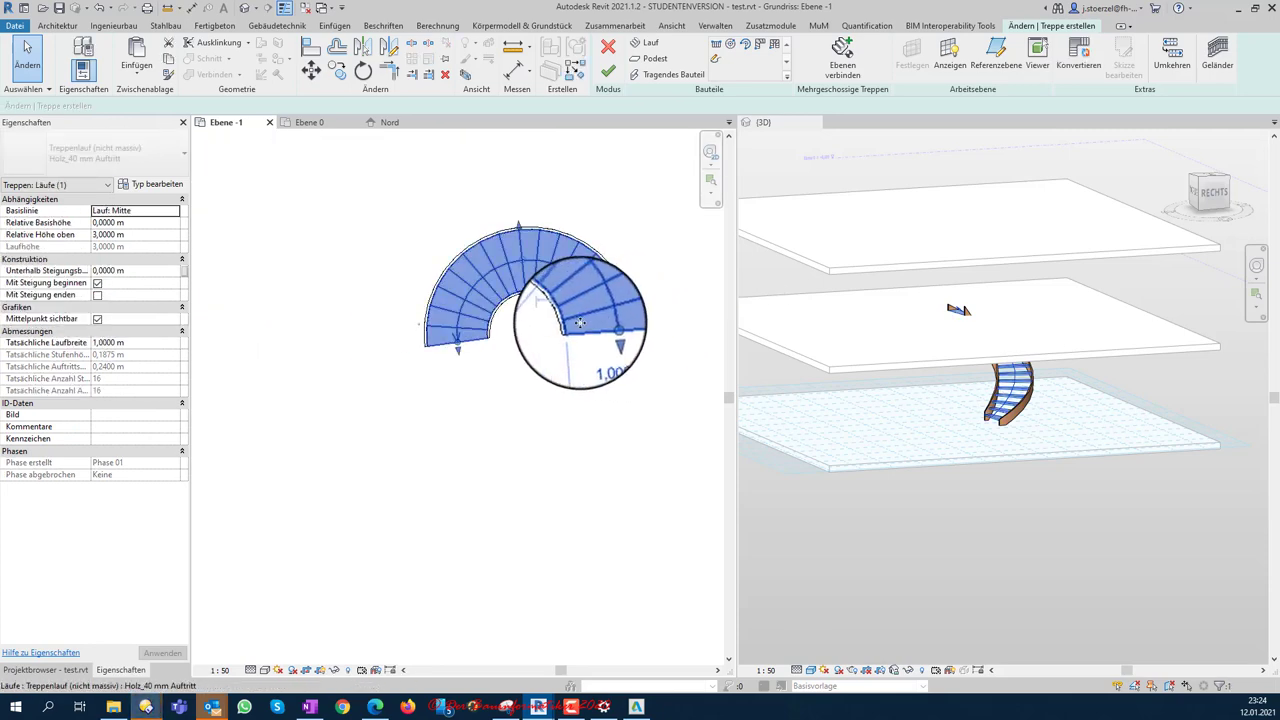
Step: Zoom in and out in the 3D view to inspect the curved stair
click(1040, 354)
scroll(974, 326, up, 2)
scroll(980, 331, up, 2)
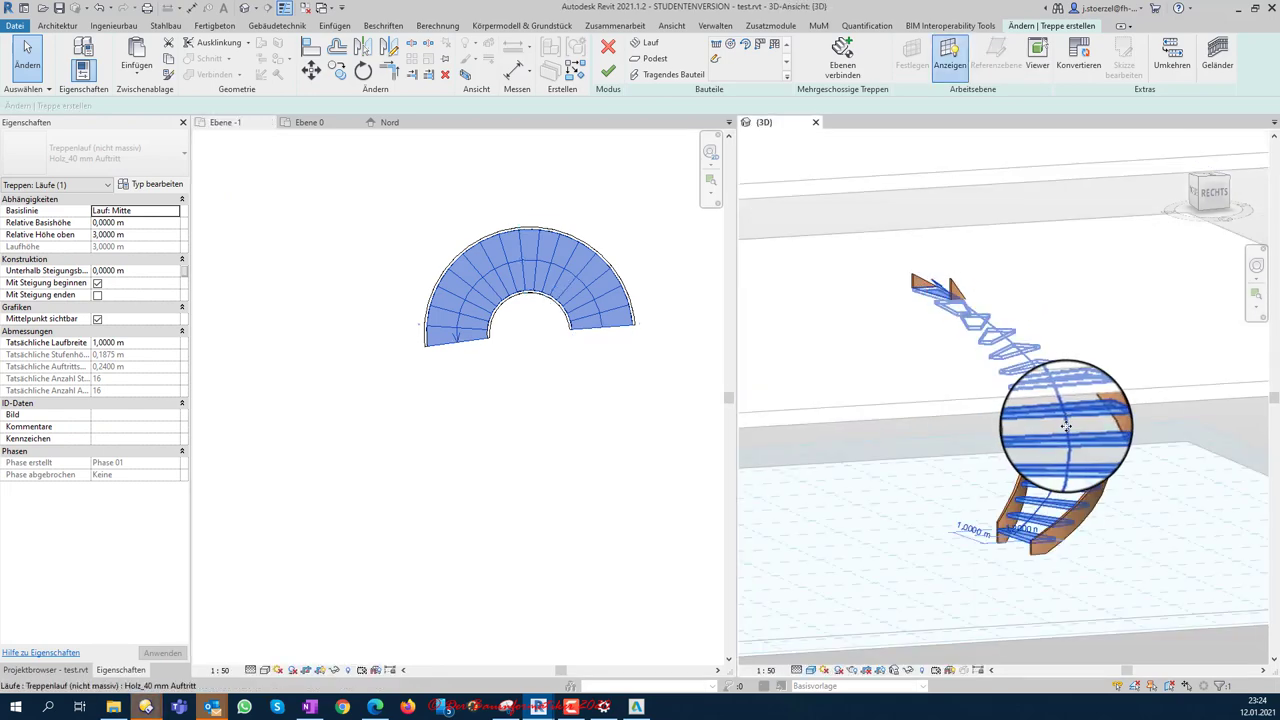
scroll(986, 343, down, 2)
scroll(990, 342, down, 3)
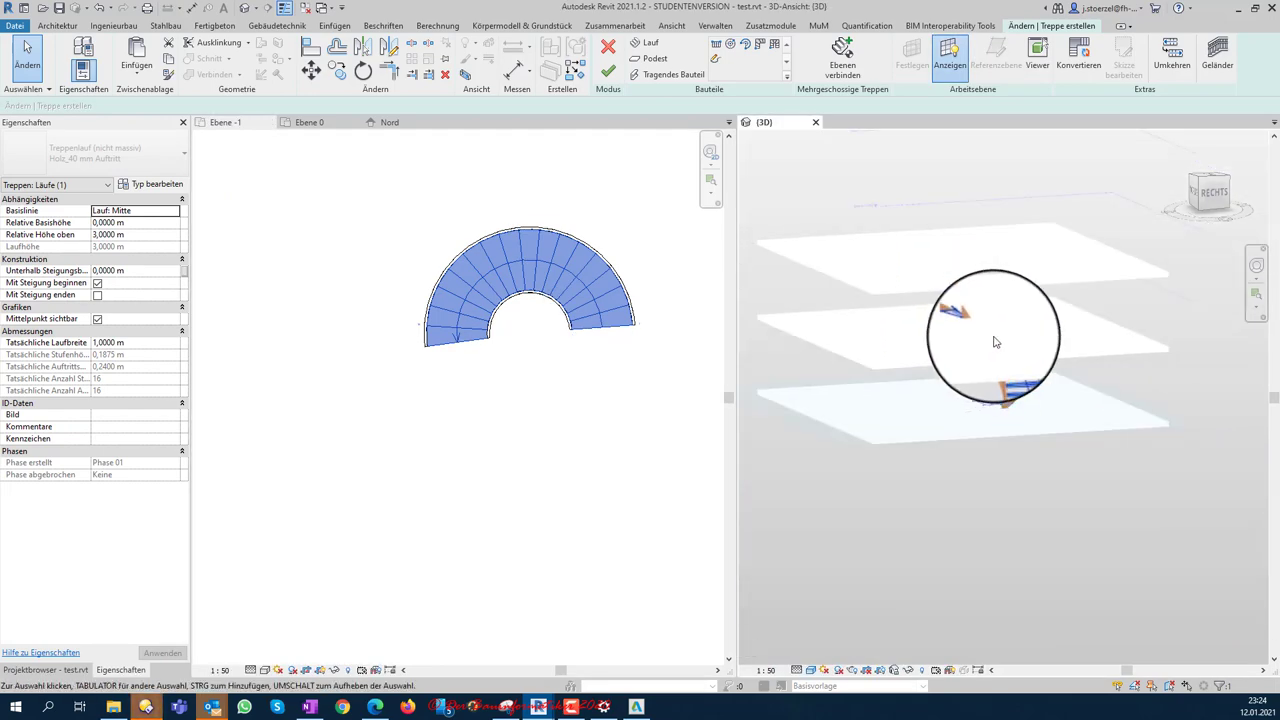
Step: Finish the stair and flip its direction with the flip arrow in the Ebene -1 plan
click(608, 71)
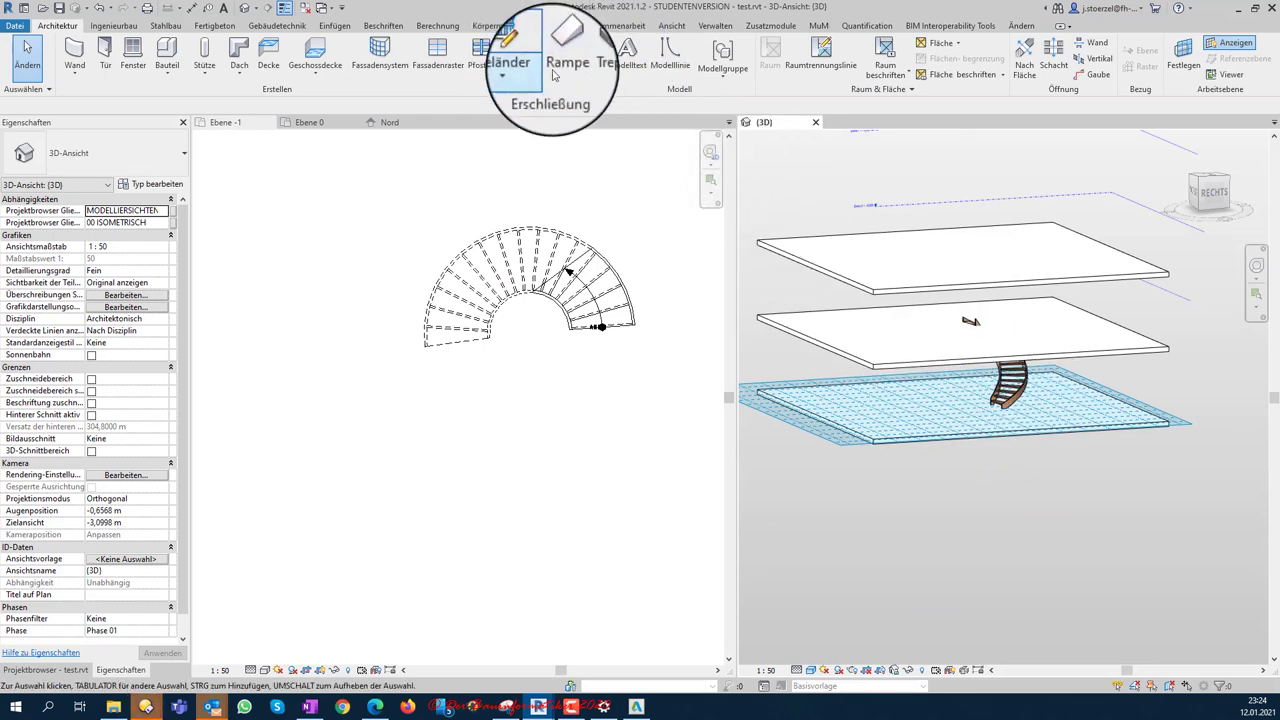
click(998, 380)
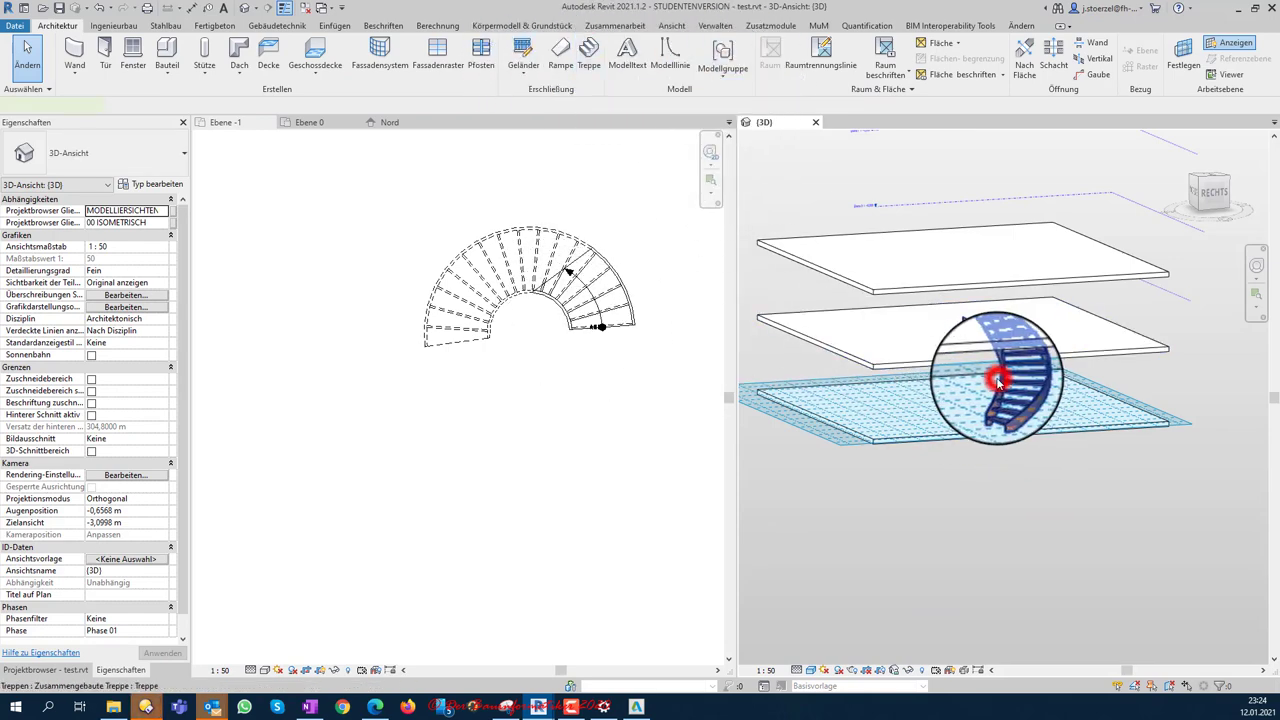
click(460, 367)
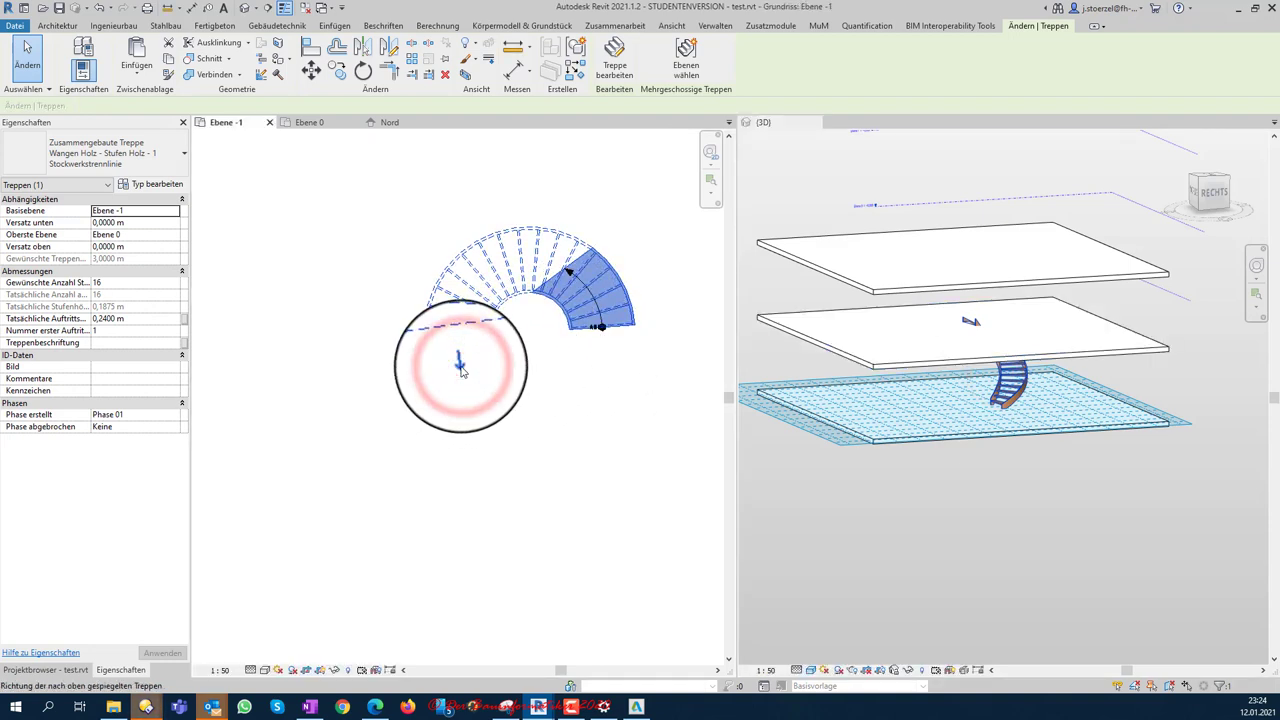
click(460, 366)
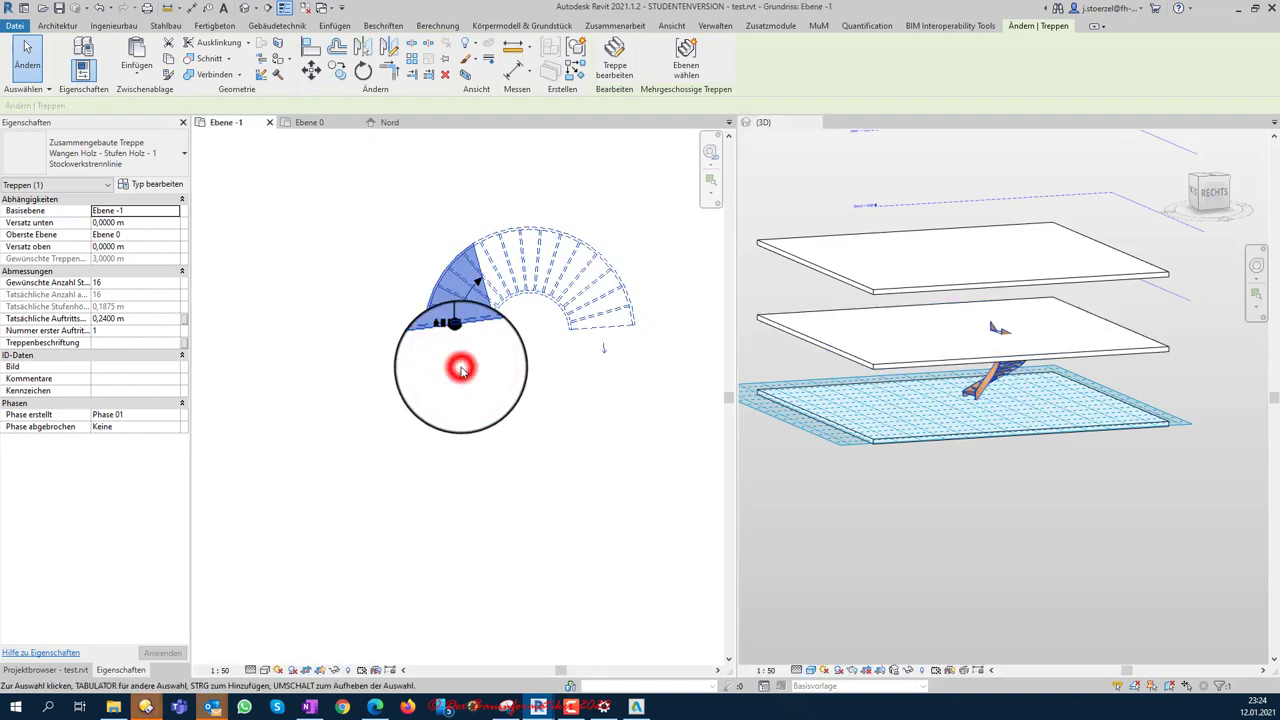
click(604, 352)
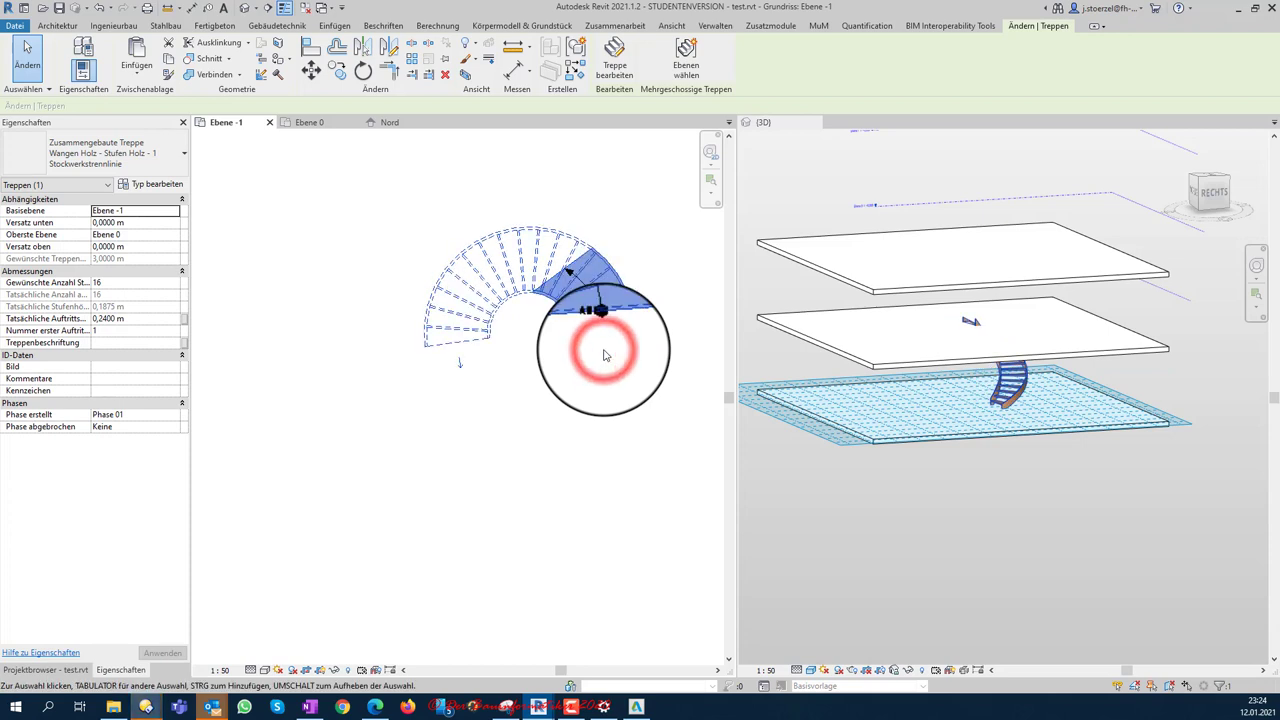
click(455, 372)
click(468, 325)
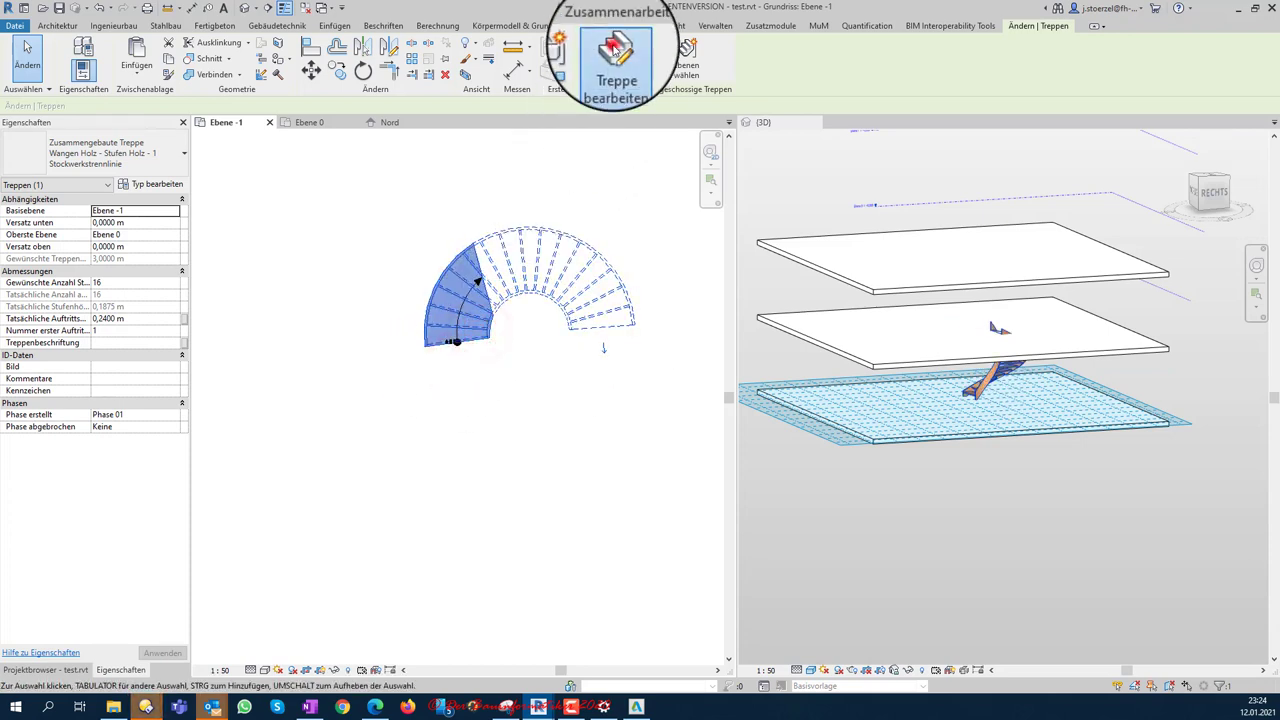
Step: Reverse the run's up direction in edit mode, finish, and flip the stair again
click(614, 50)
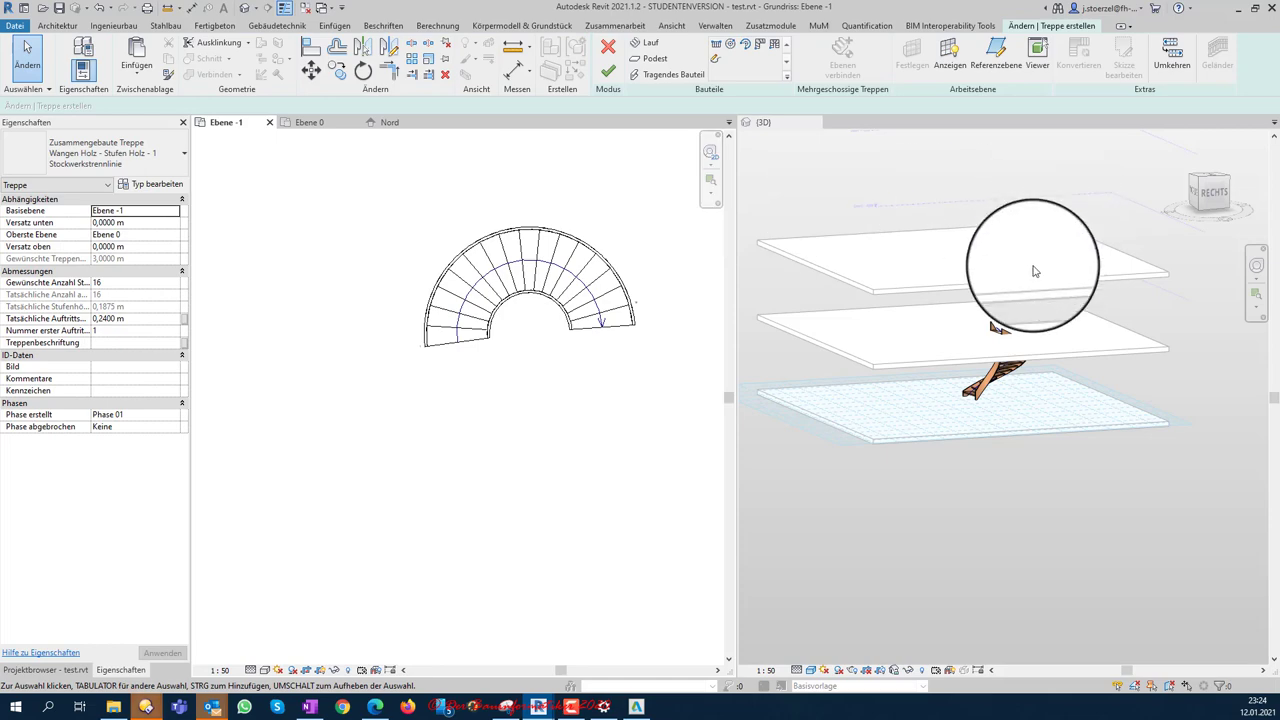
click(1172, 50)
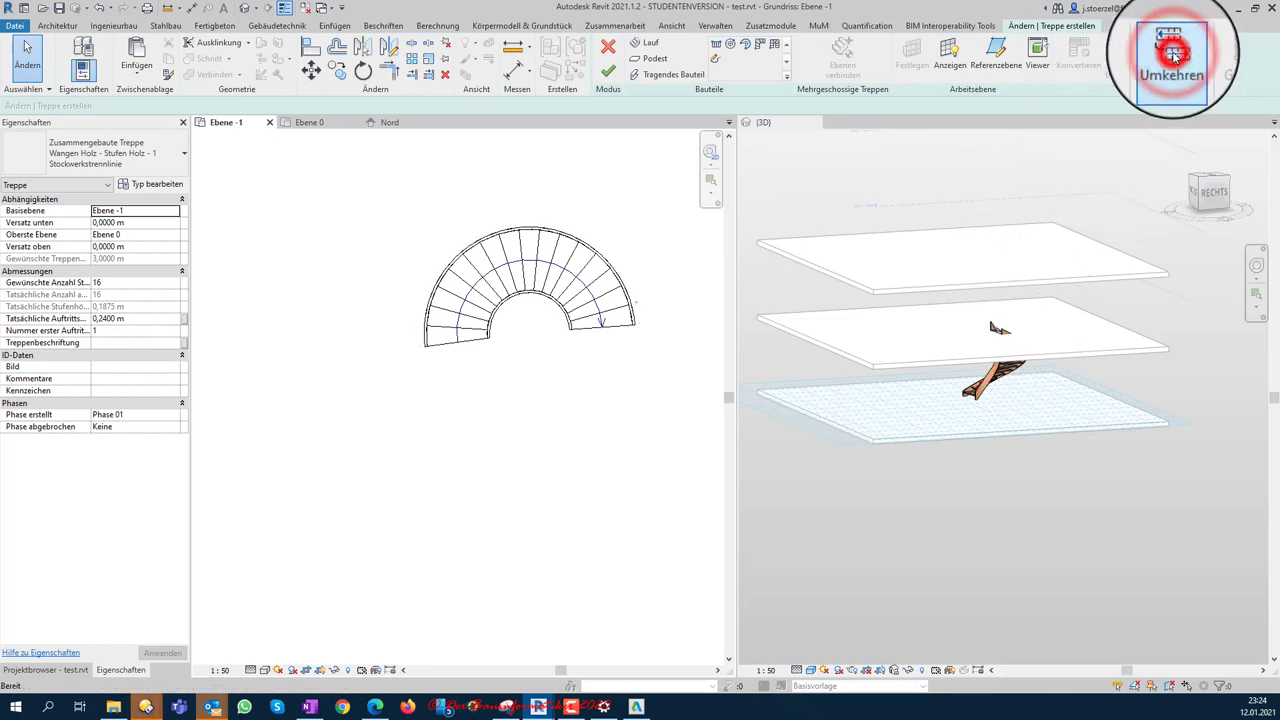
click(608, 71)
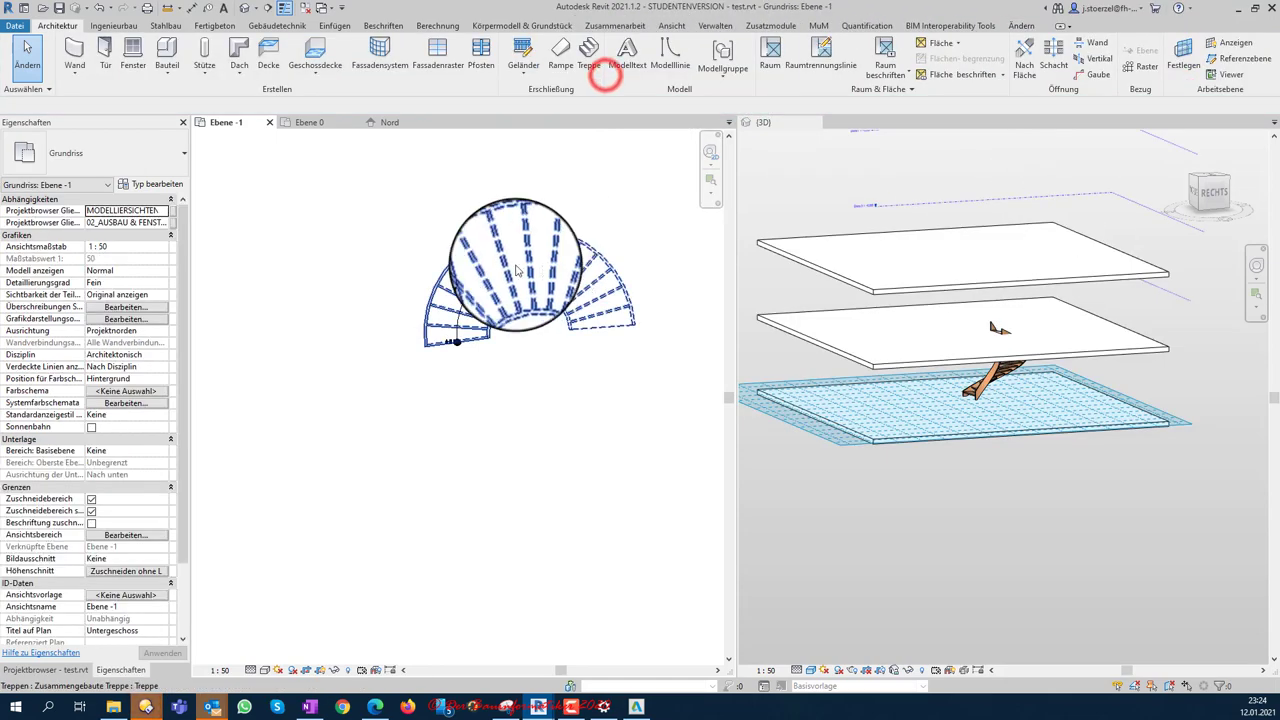
click(604, 348)
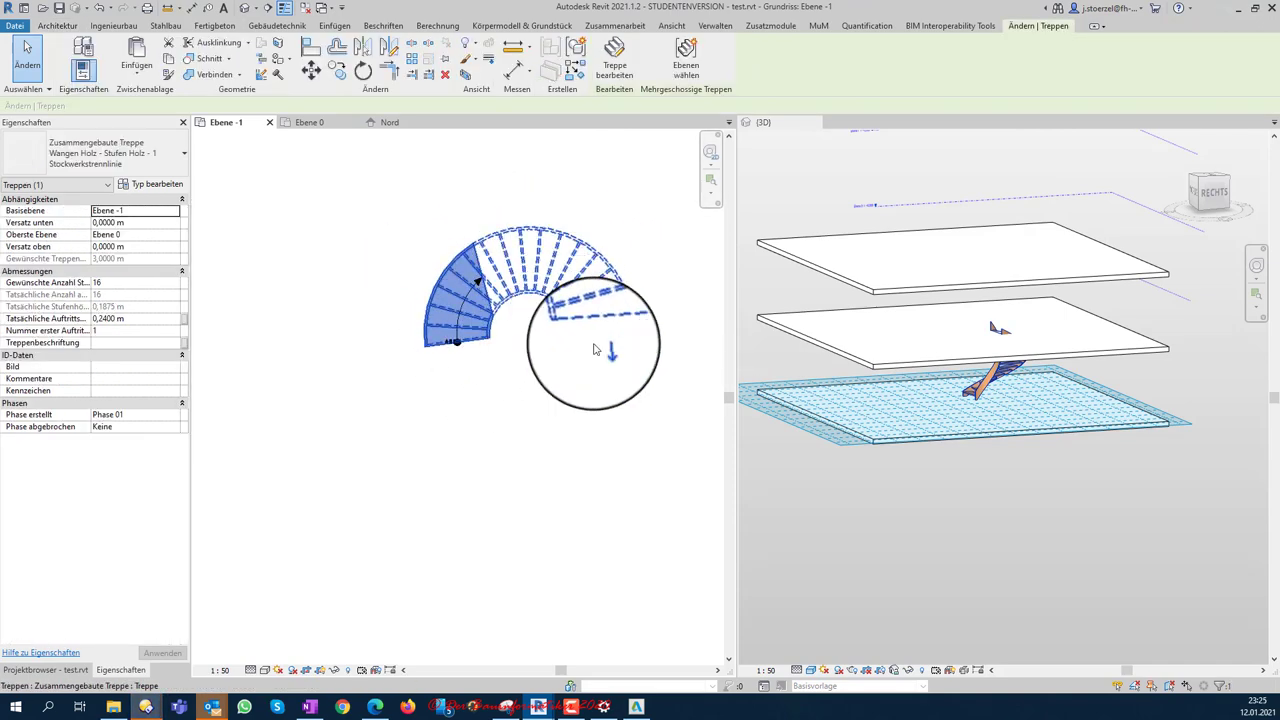
click(604, 350)
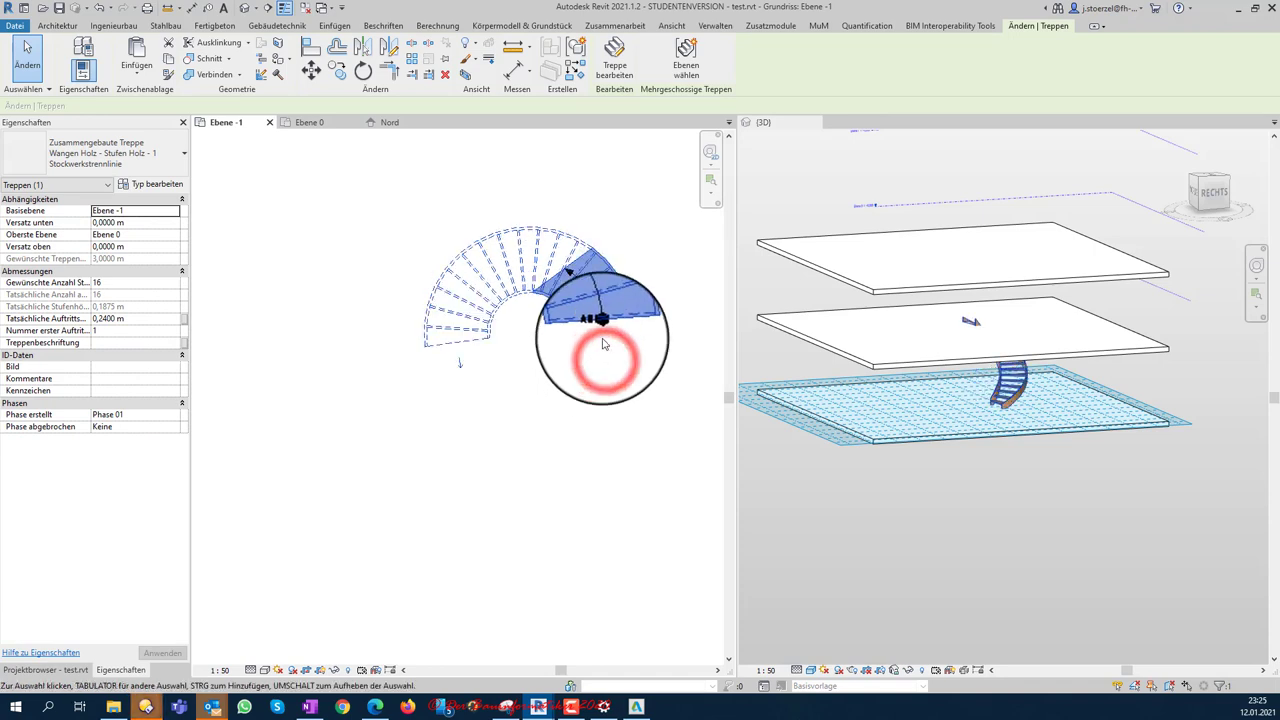
click(452, 366)
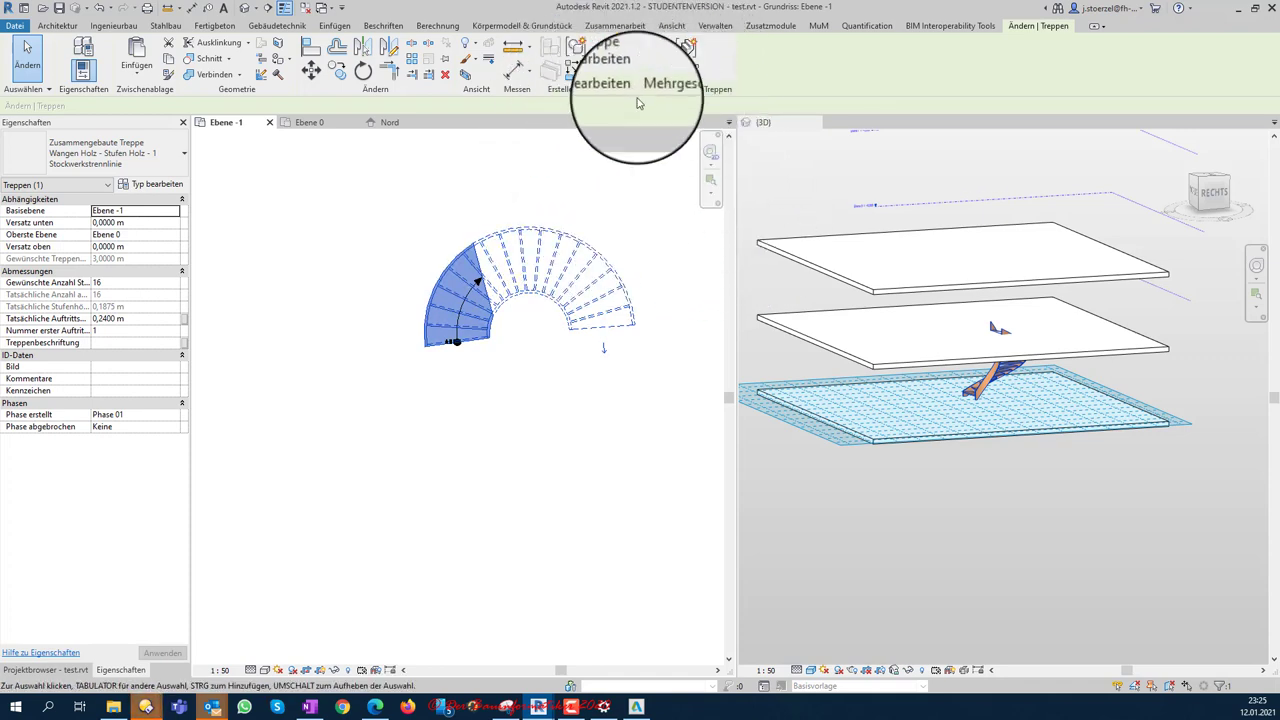
Step: Make the stair multistorey up to the top level, picked in the Nord elevation
click(686, 62)
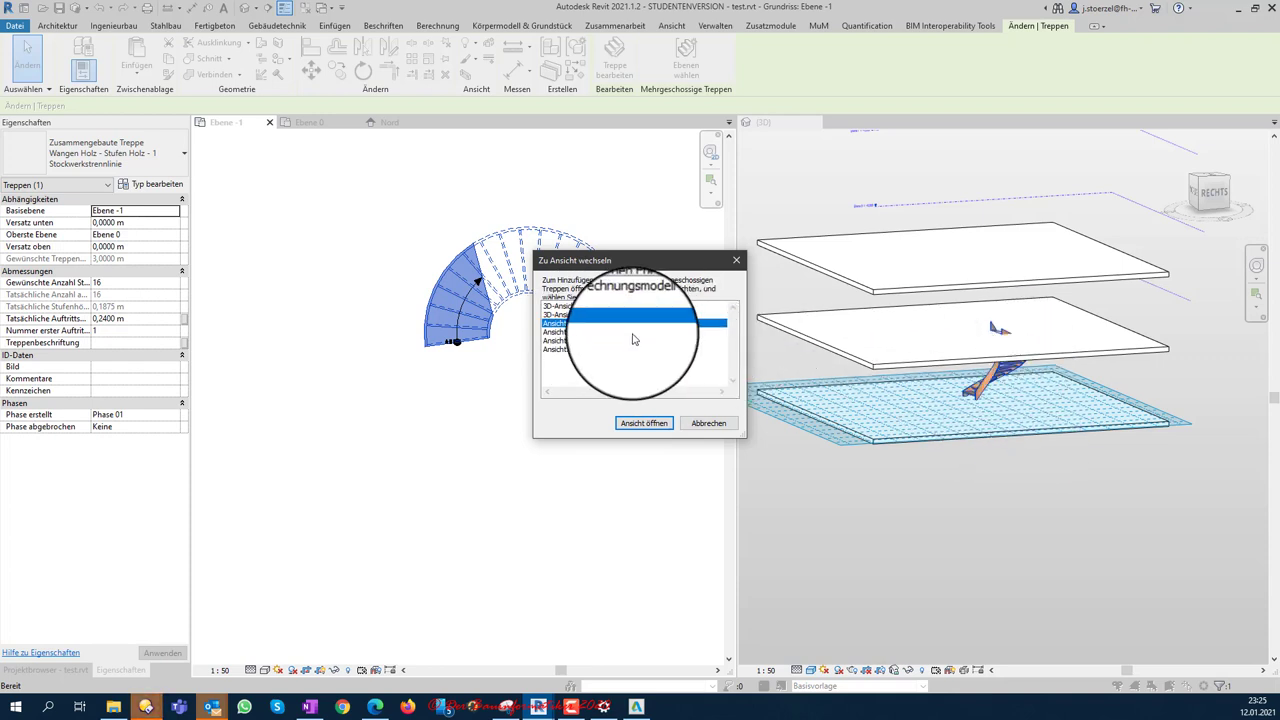
click(634, 424)
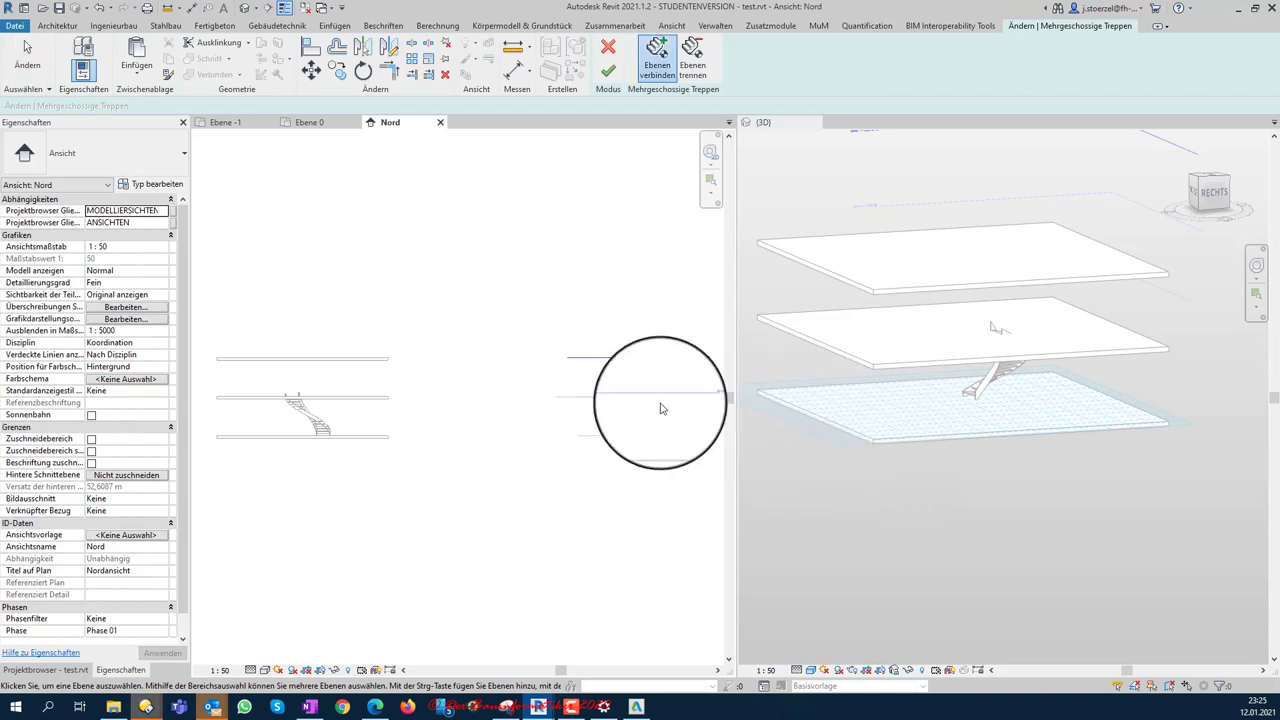
click(606, 356)
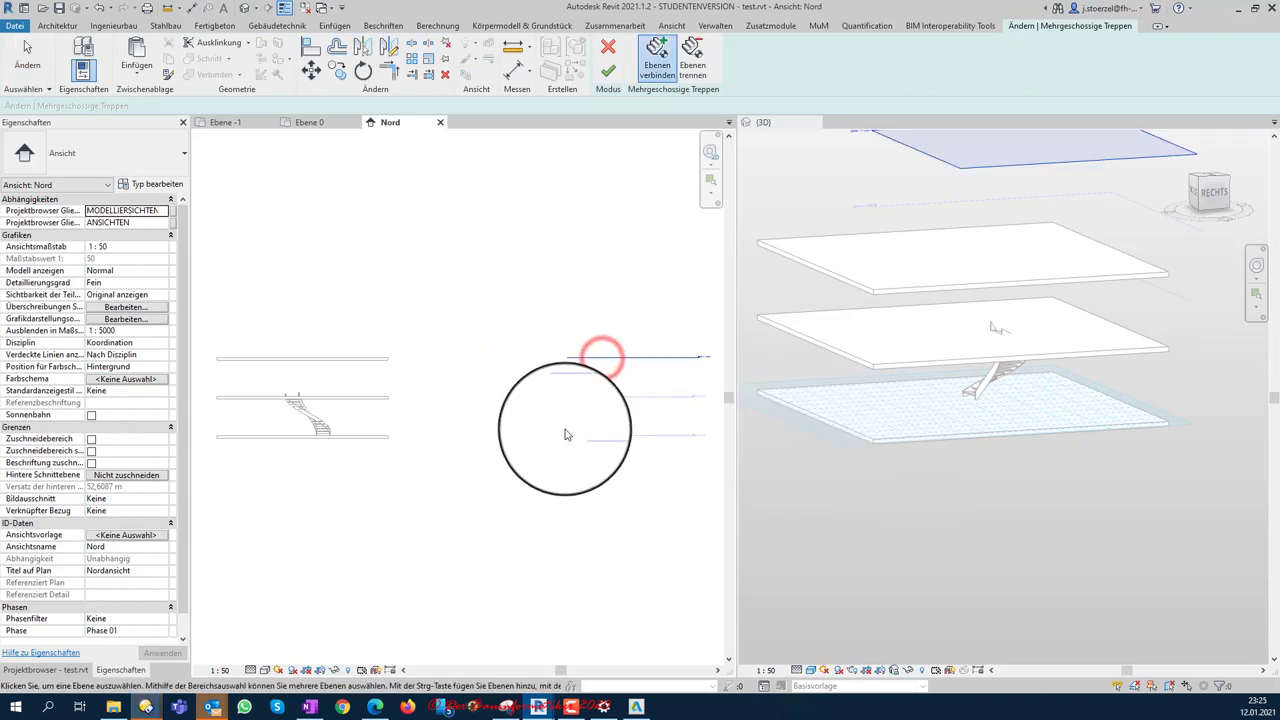
click(608, 70)
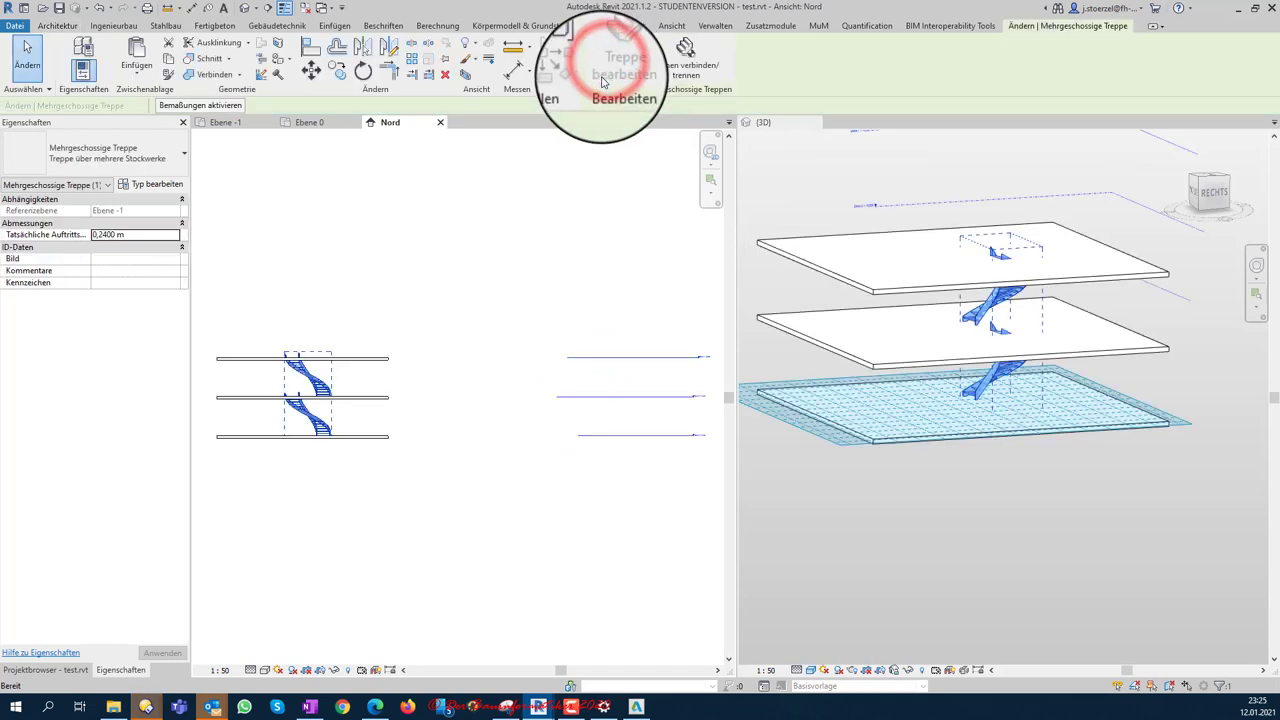
key(Escape)
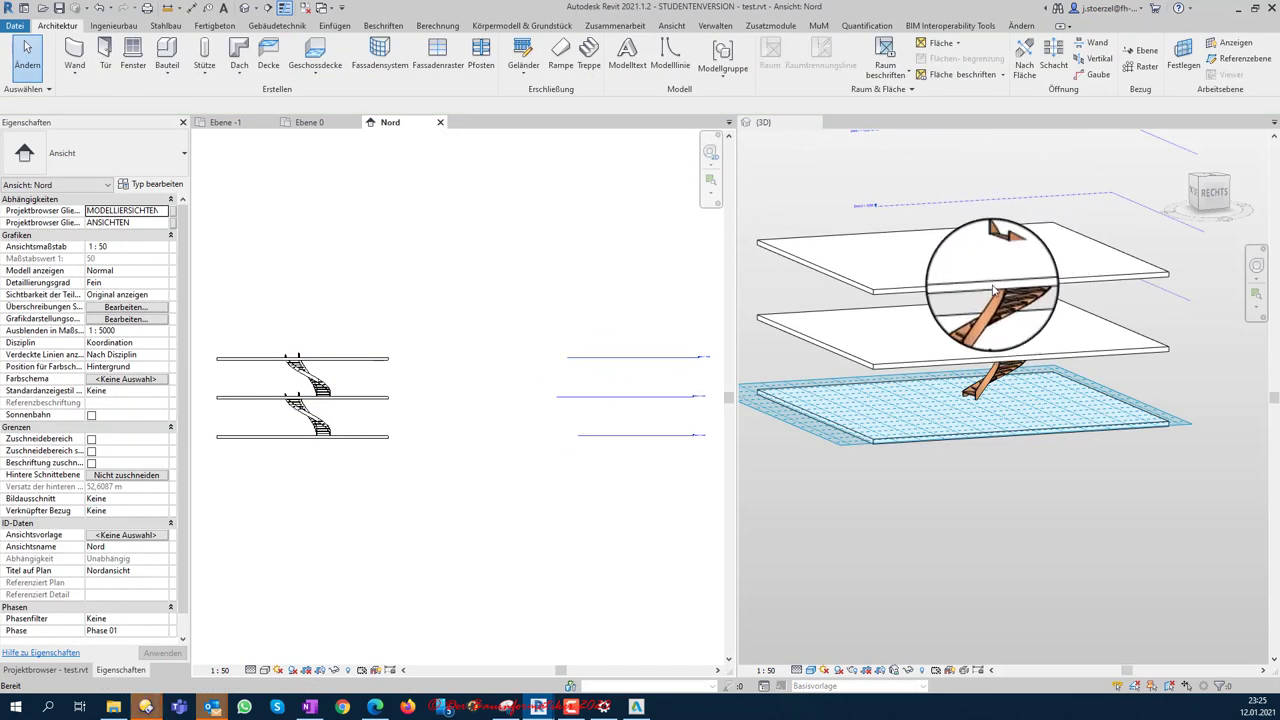
Step: Undo the multistorey repetition and select the stair in the panned Nord elevation
click(895, 300)
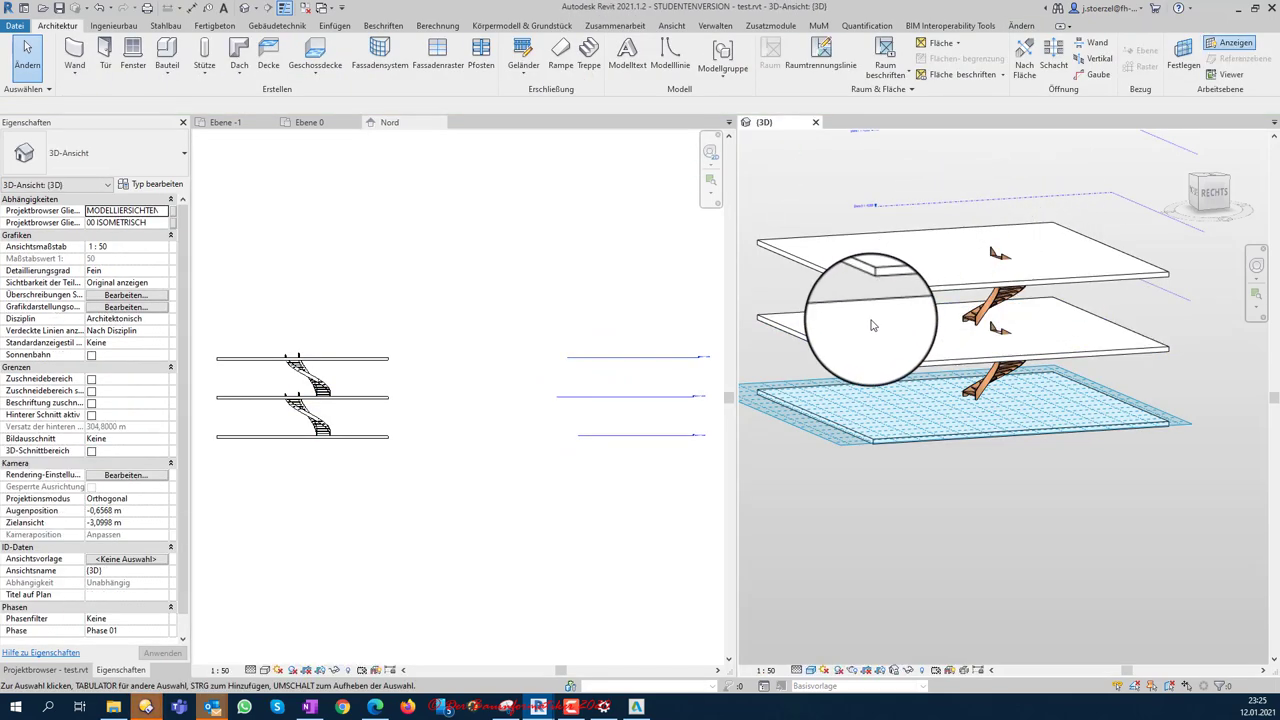
middle_drag(455, 343, 567, 325)
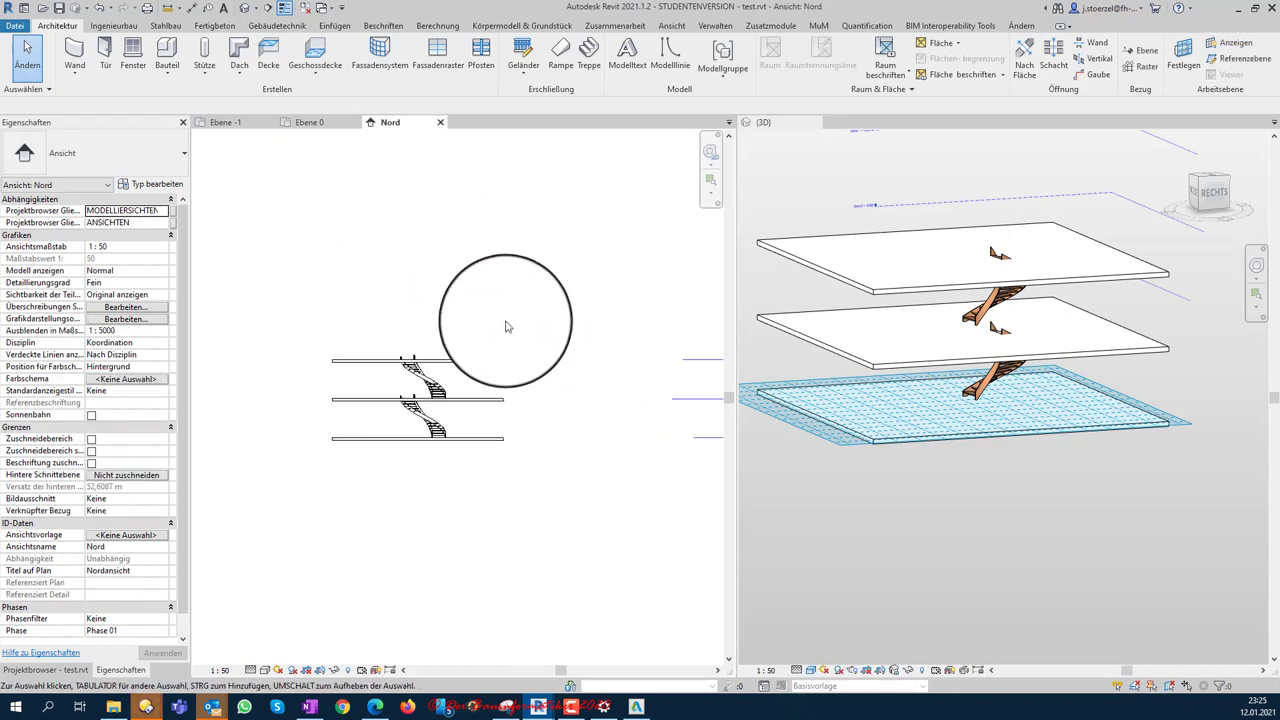
scroll(502, 328, up, 2)
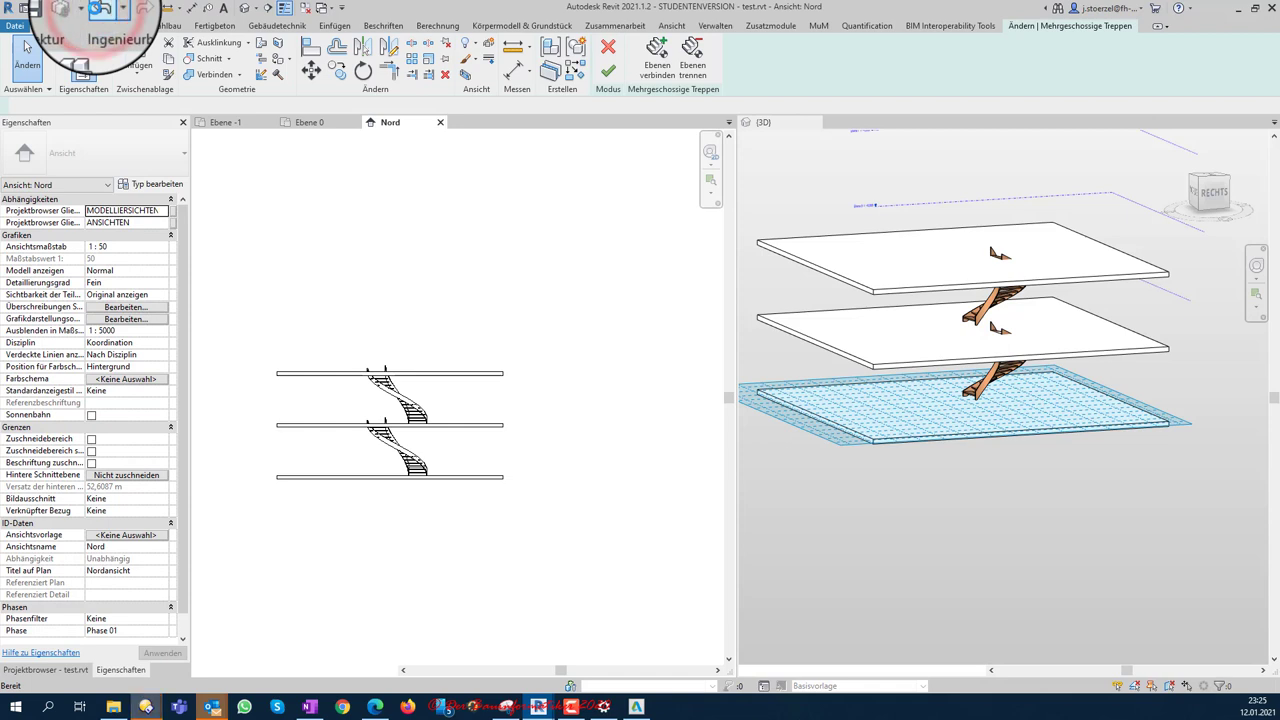
click(100, 8)
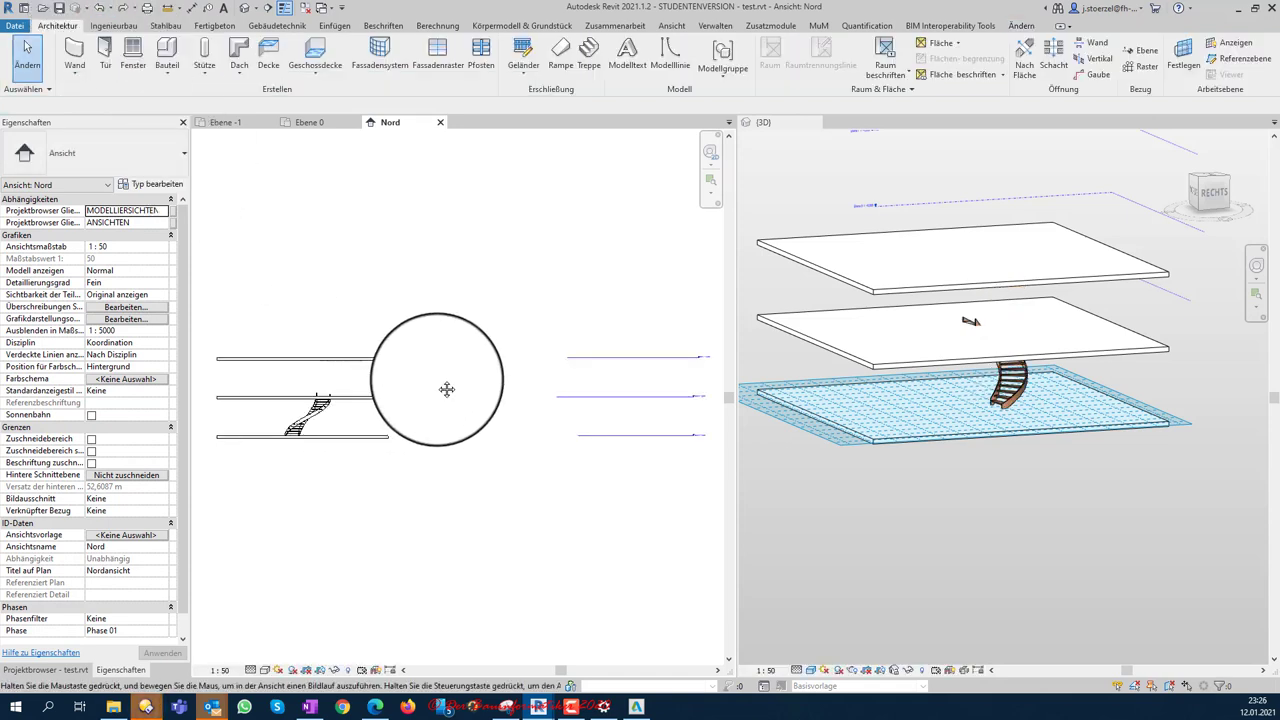
middle_drag(447, 389, 537, 390)
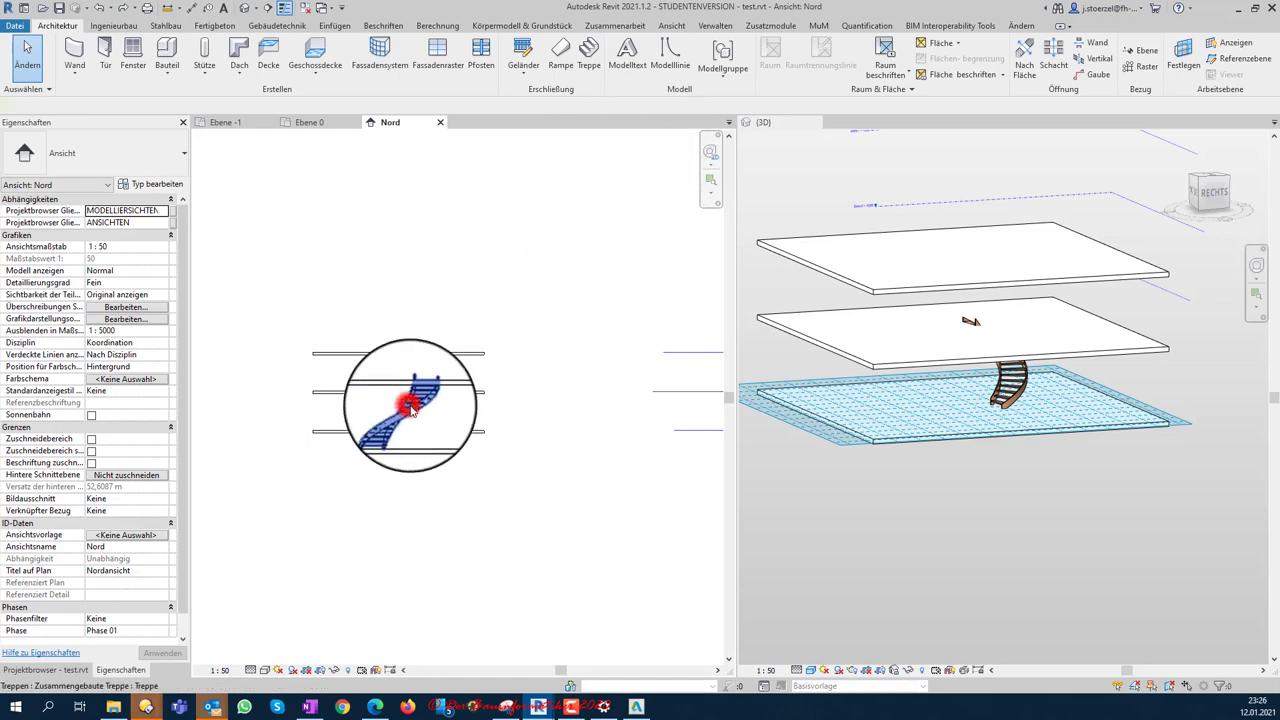
click(412, 403)
click(440, 122)
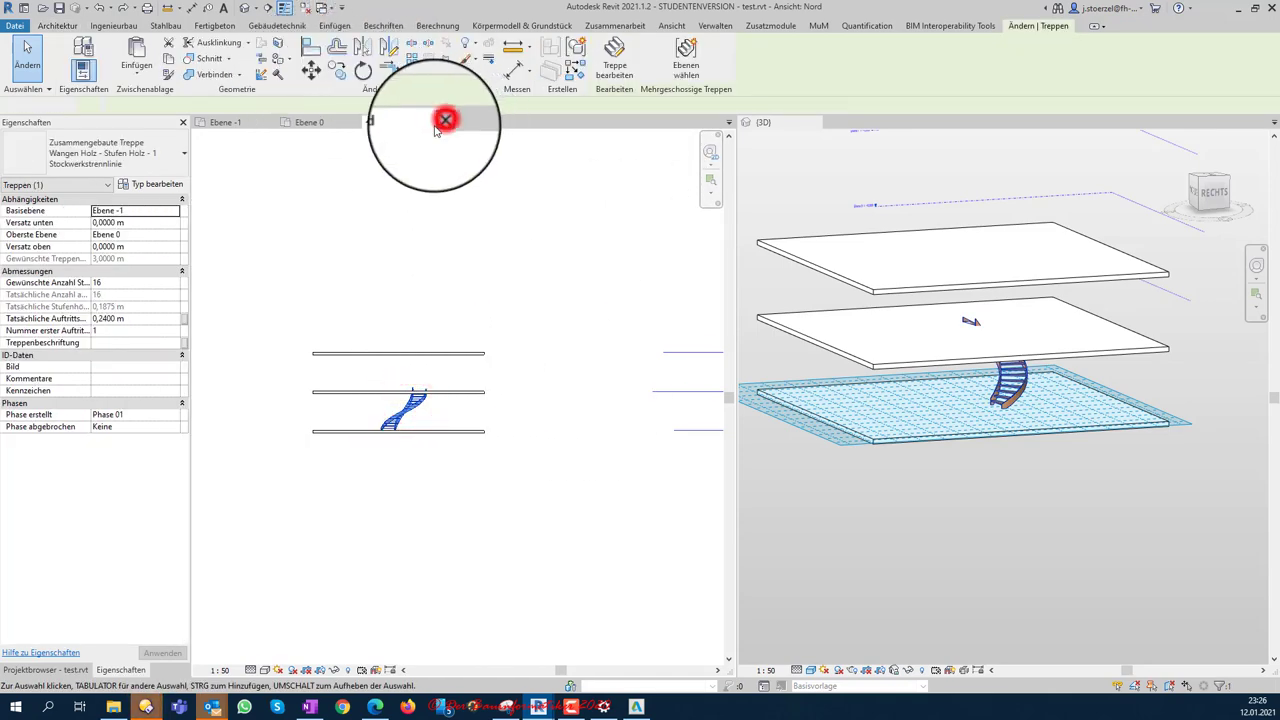
click(509, 258)
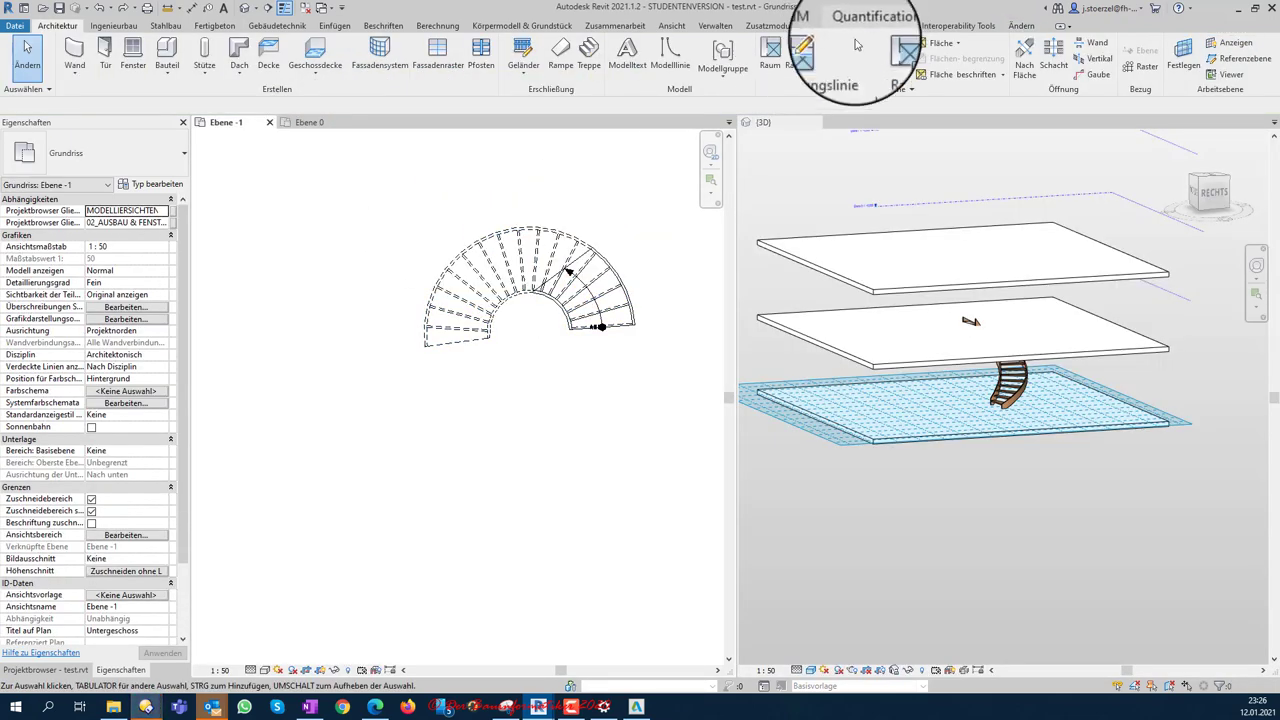
click(565, 248)
click(568, 235)
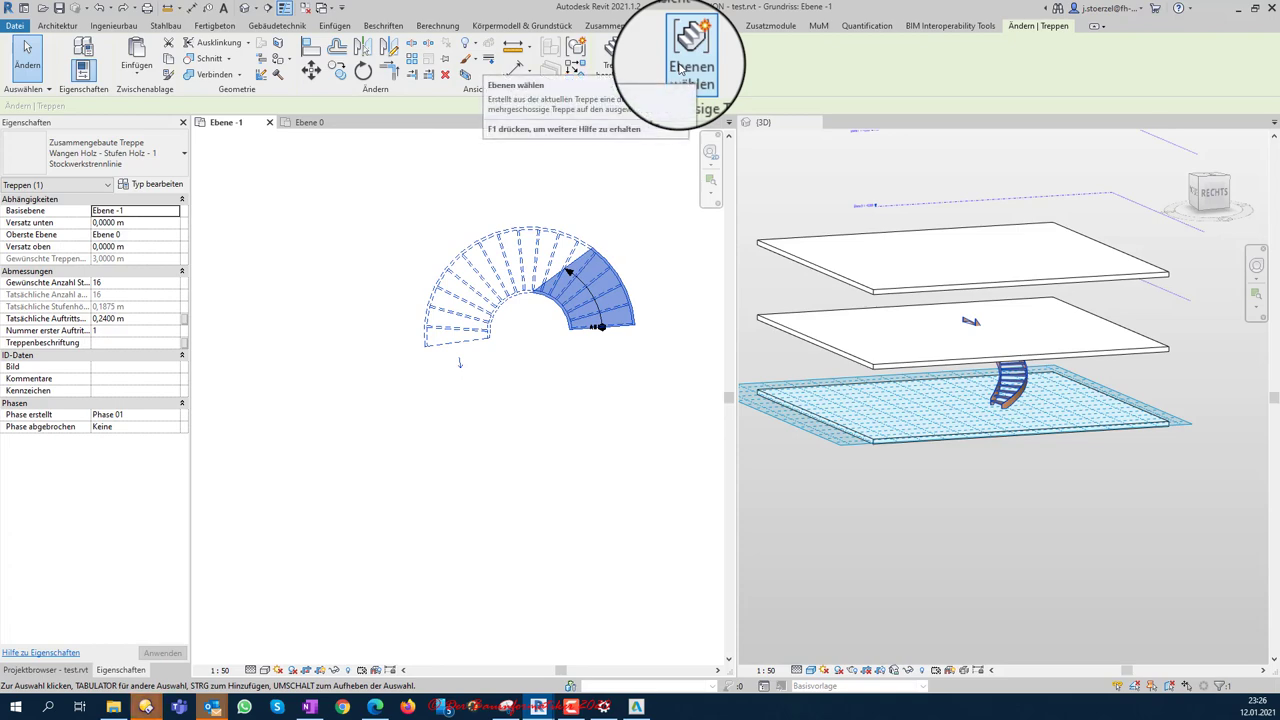
key(Escape)
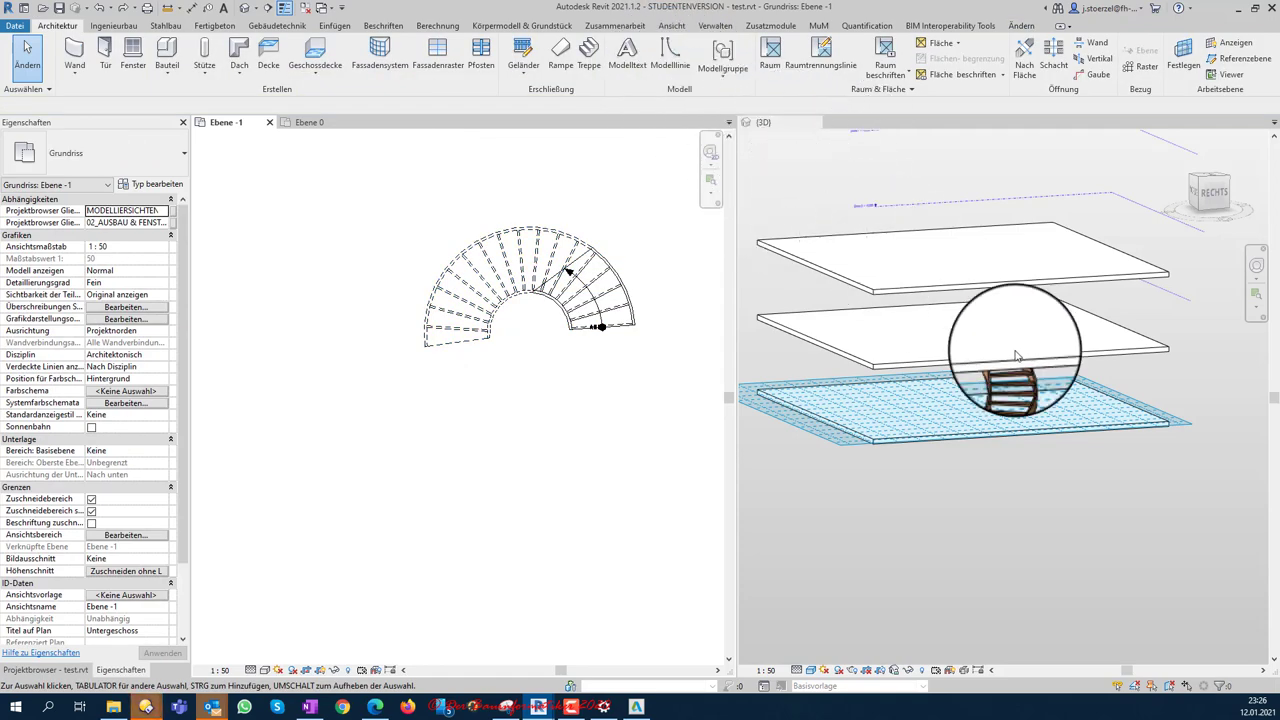
Step: Make the stair multistorey again by picking the top level in the 3D view
click(1010, 386)
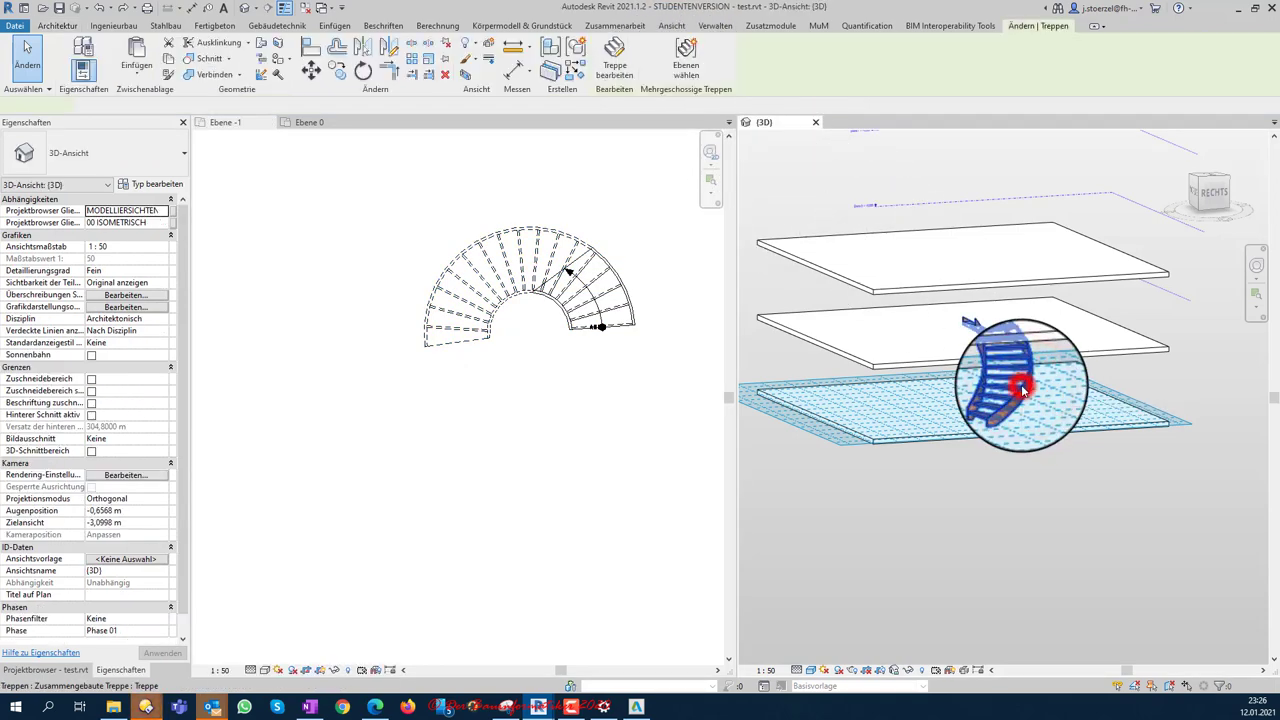
click(686, 60)
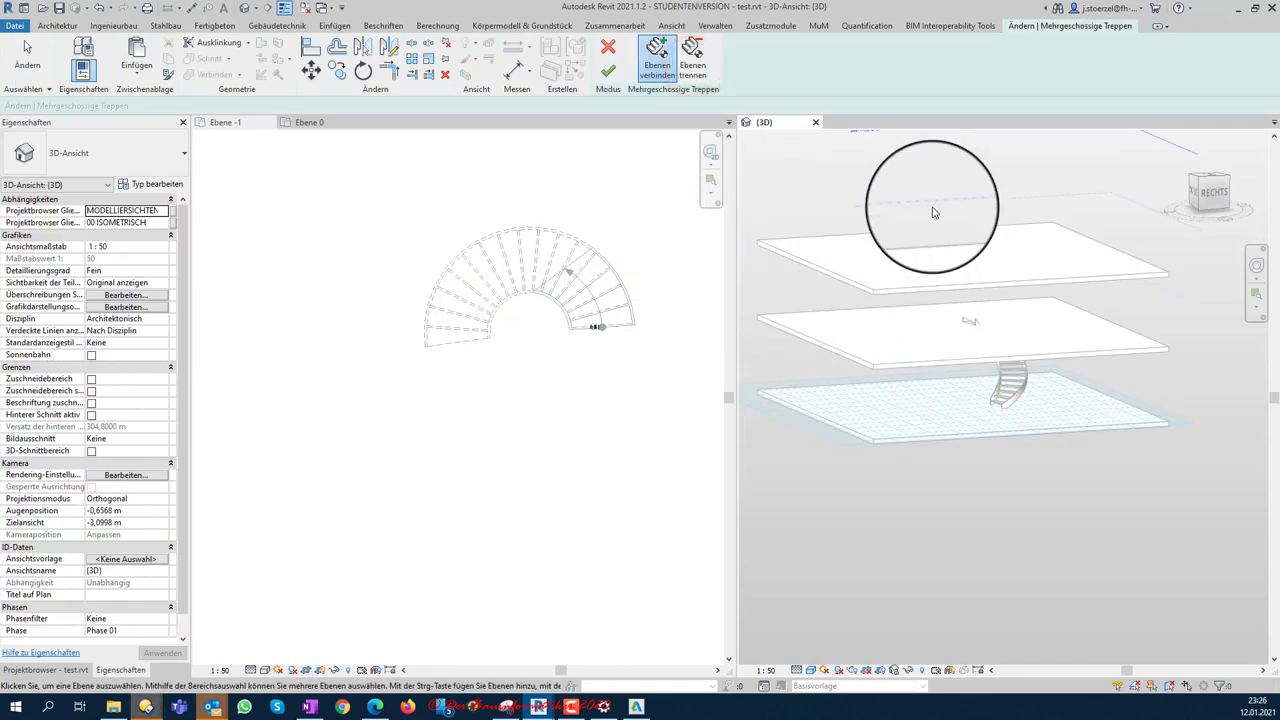
middle_drag(1080, 211, 1020, 249)
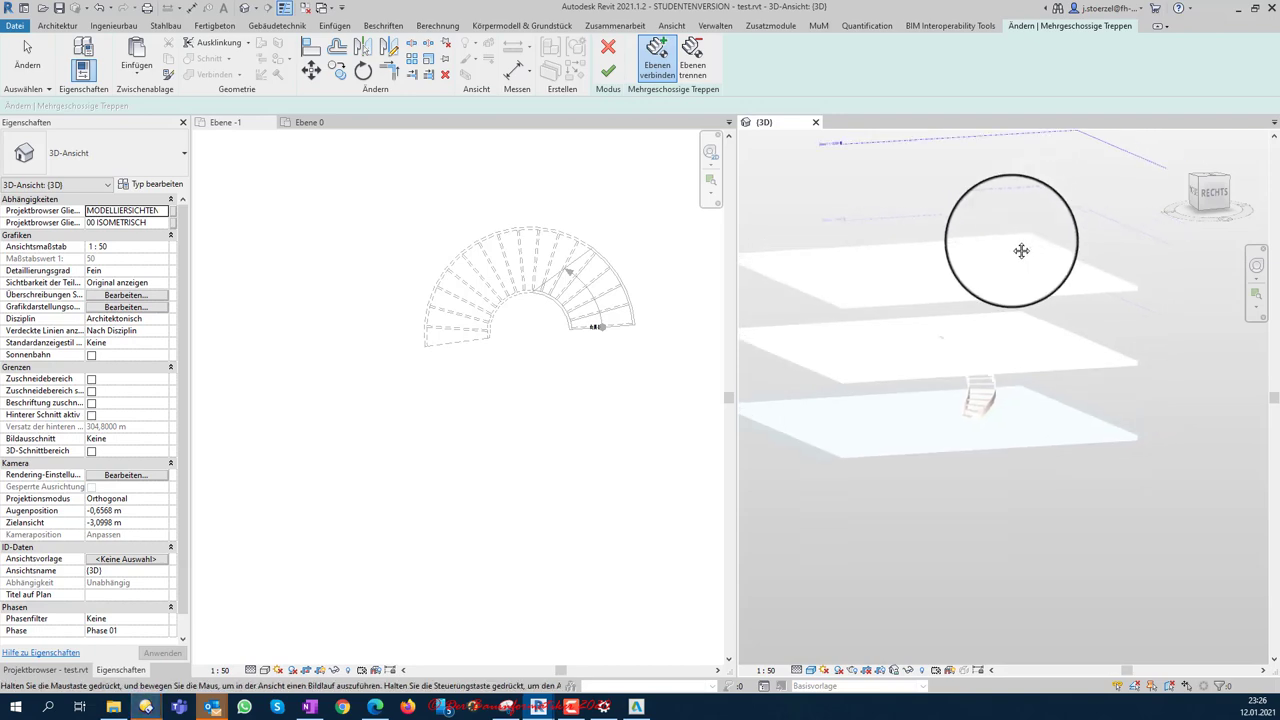
click(1003, 174)
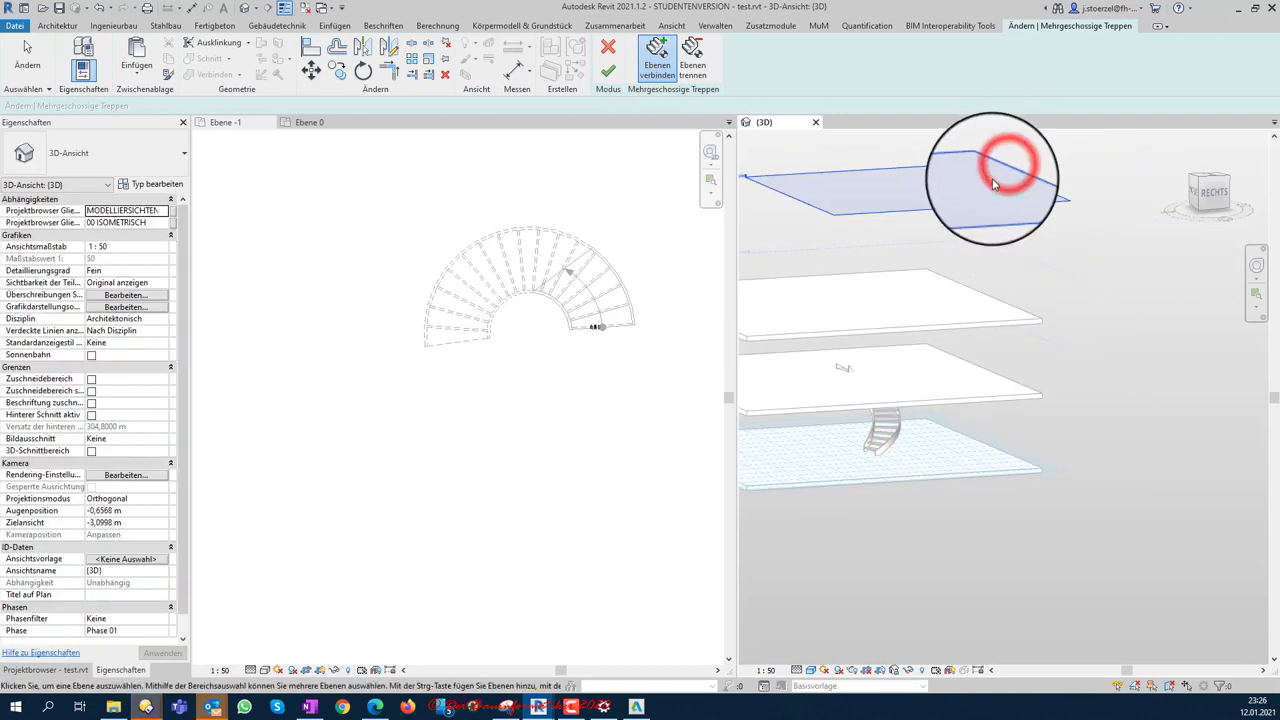
click(608, 71)
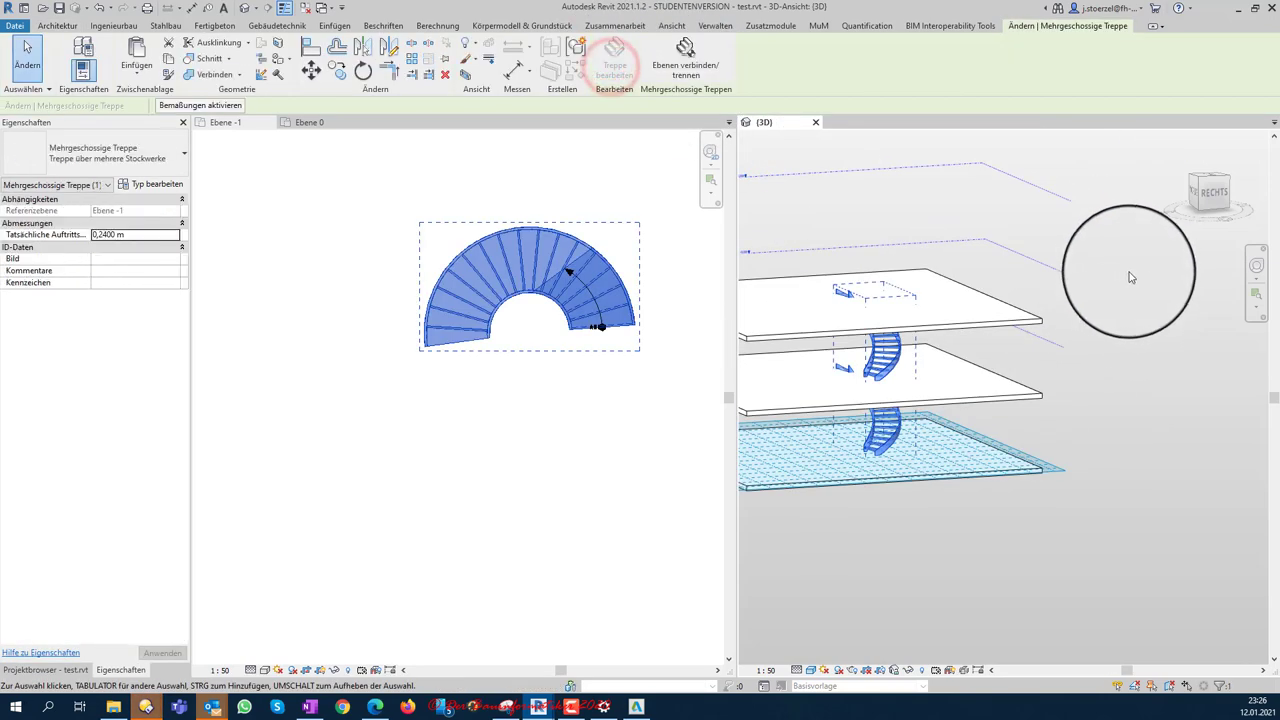
click(1107, 274)
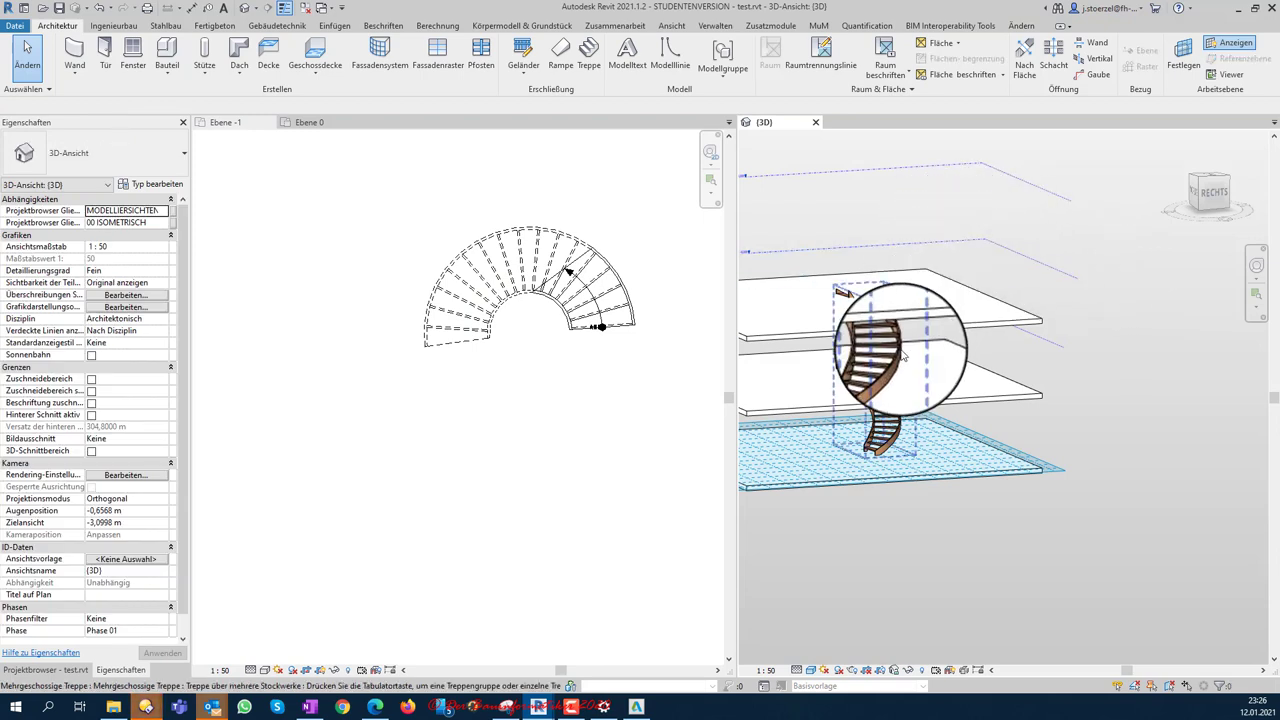
Step: Open the Nord elevation from the Project Browser to check the repeated stair, then close it
middle_drag(903, 355, 972, 345)
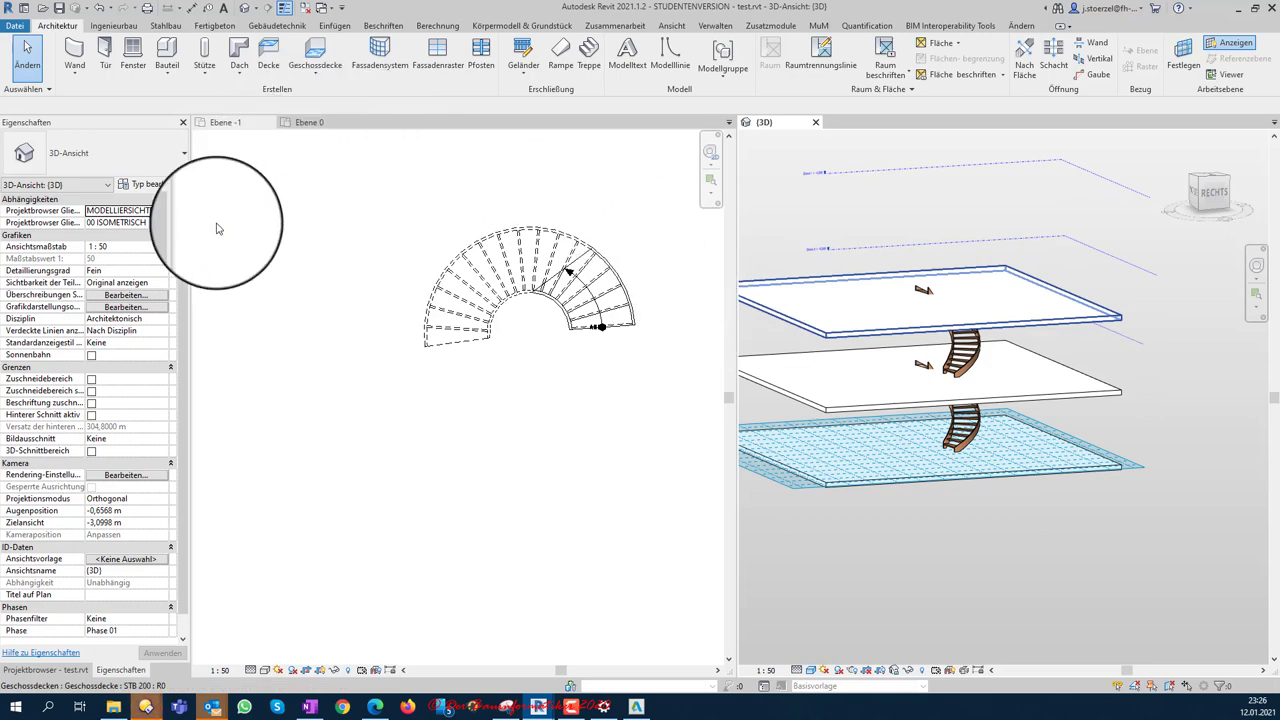
click(57, 670)
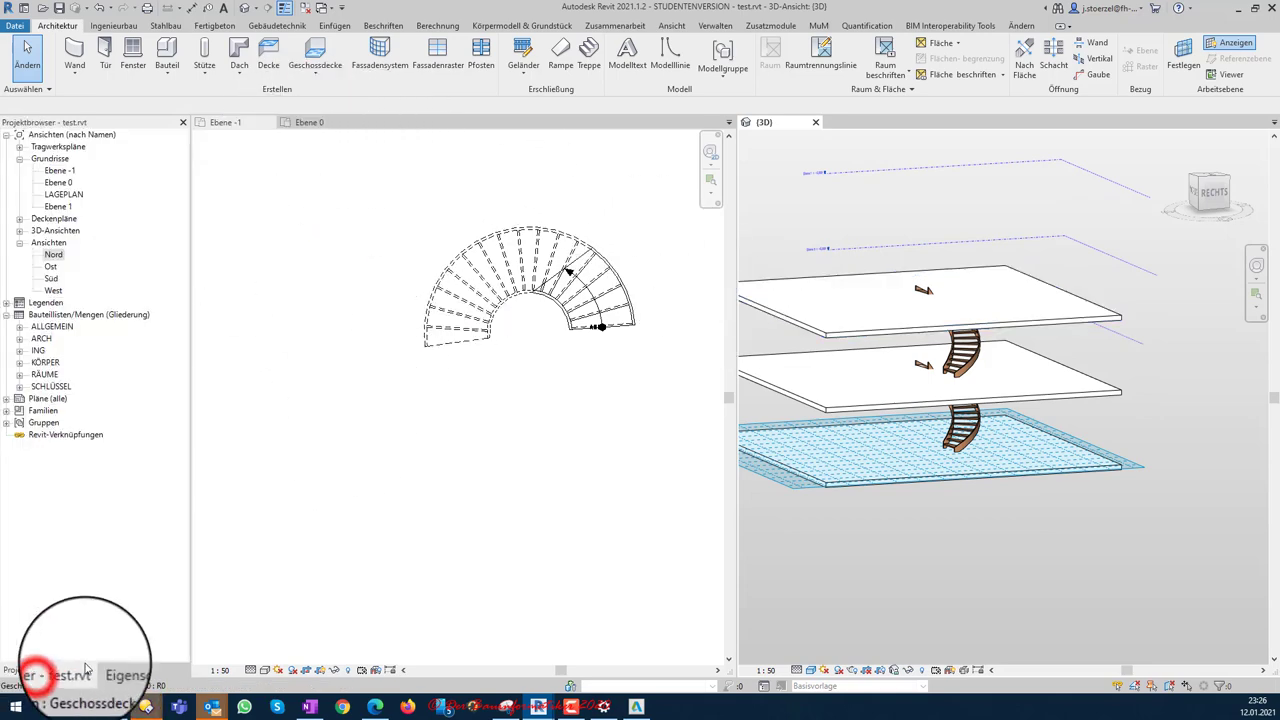
double_click(54, 254)
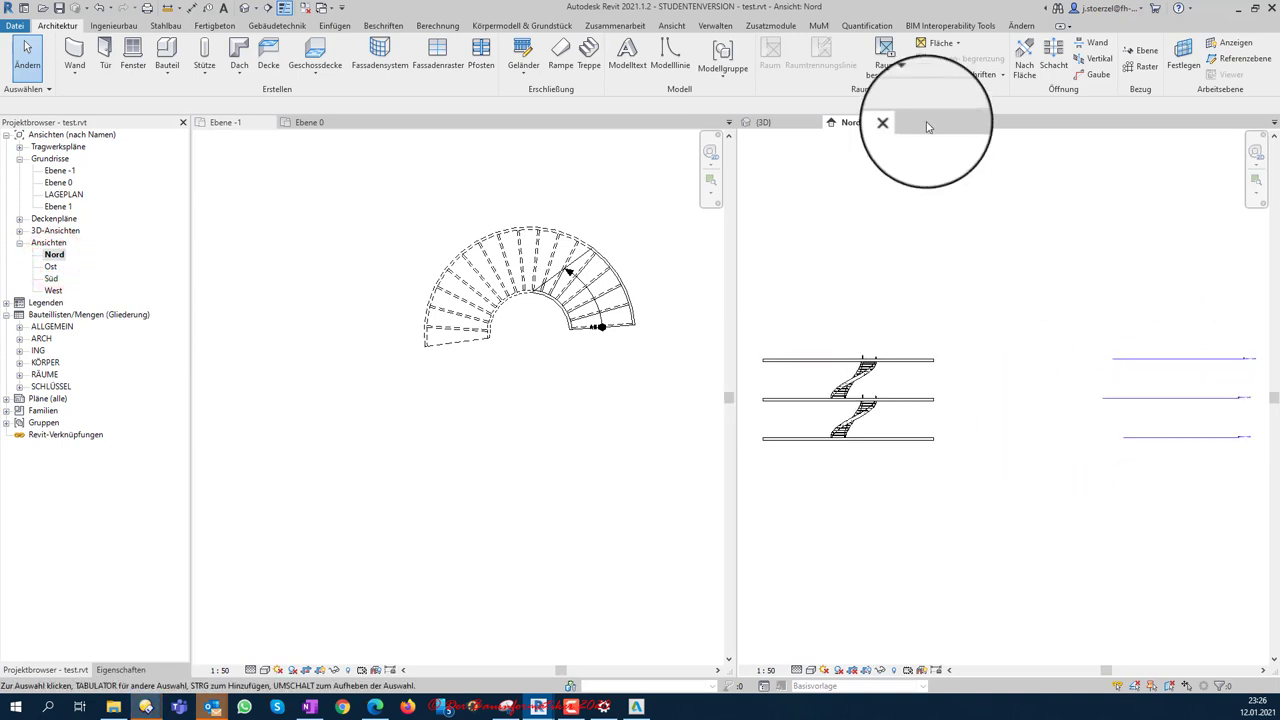
click(901, 123)
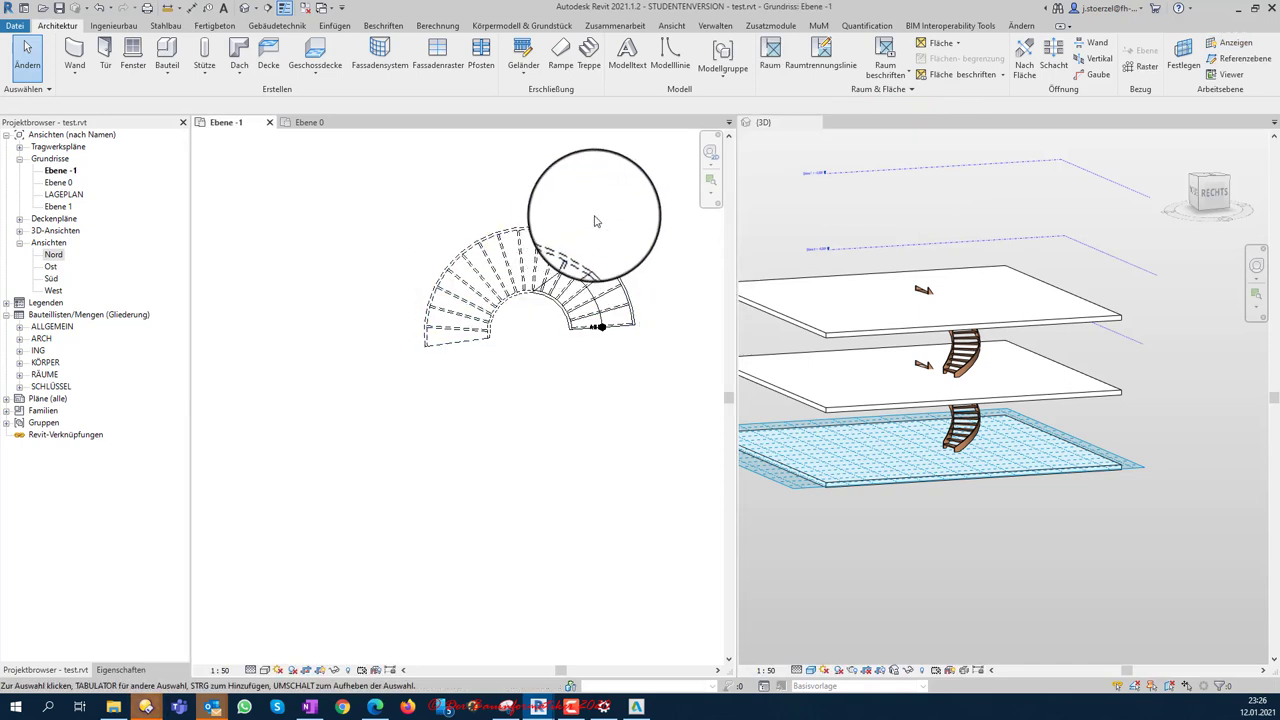
middle_drag(600, 219, 615, 238)
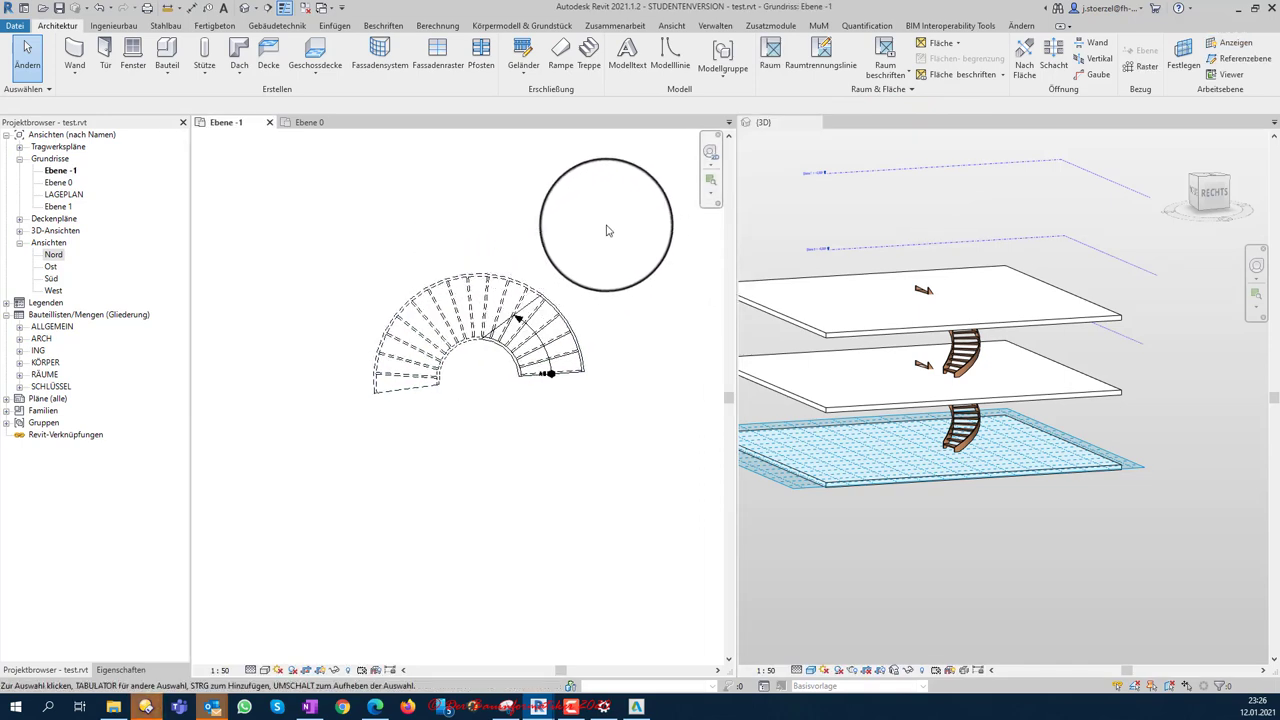
click(527, 290)
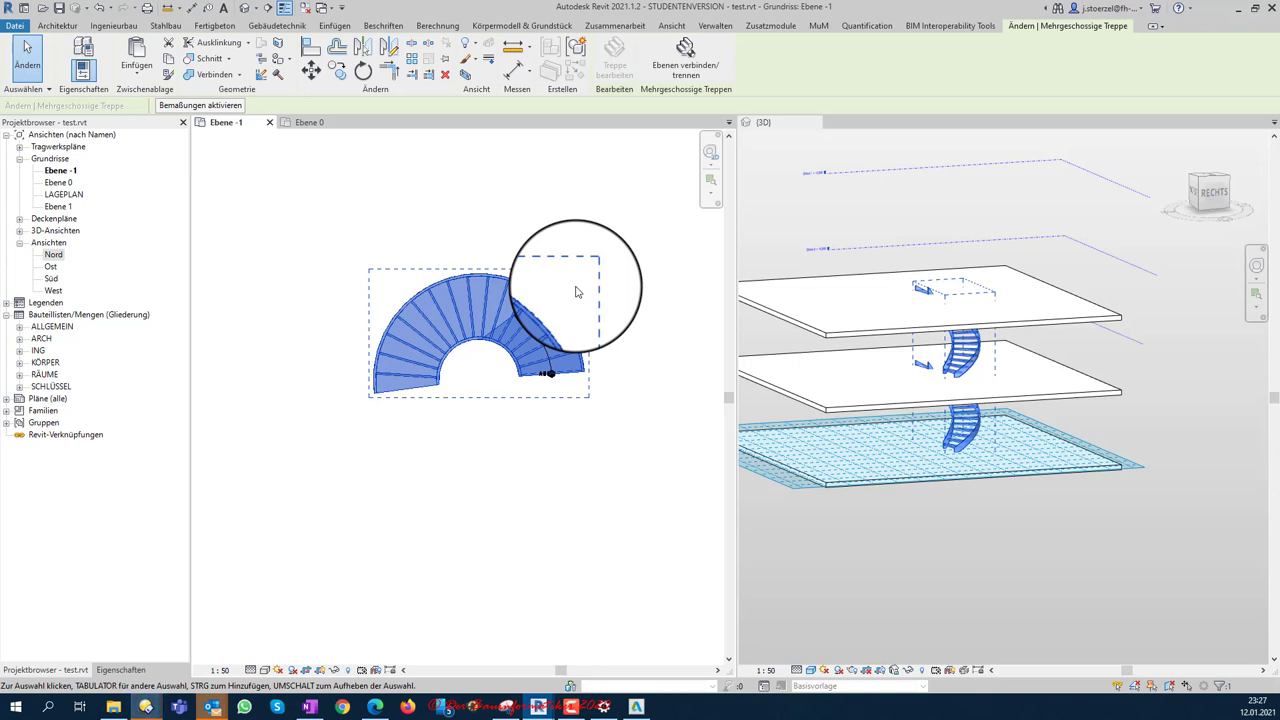
click(613, 378)
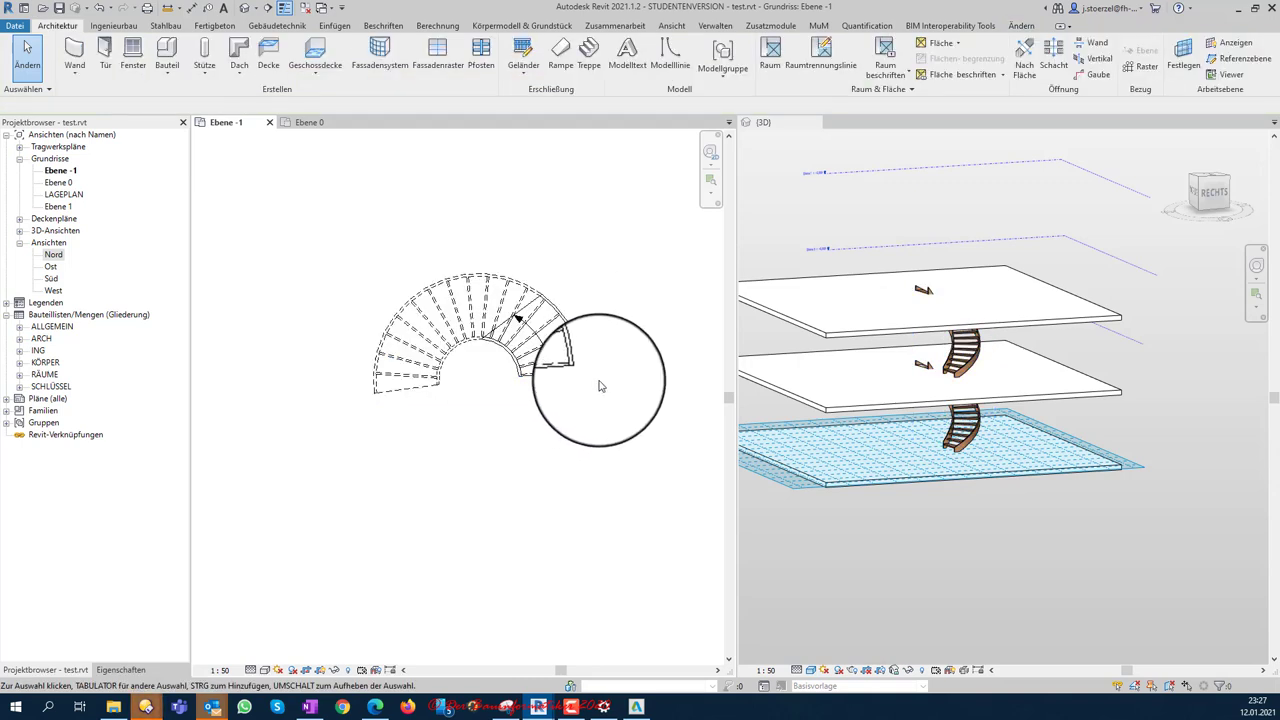
scroll(600, 386, down, 2)
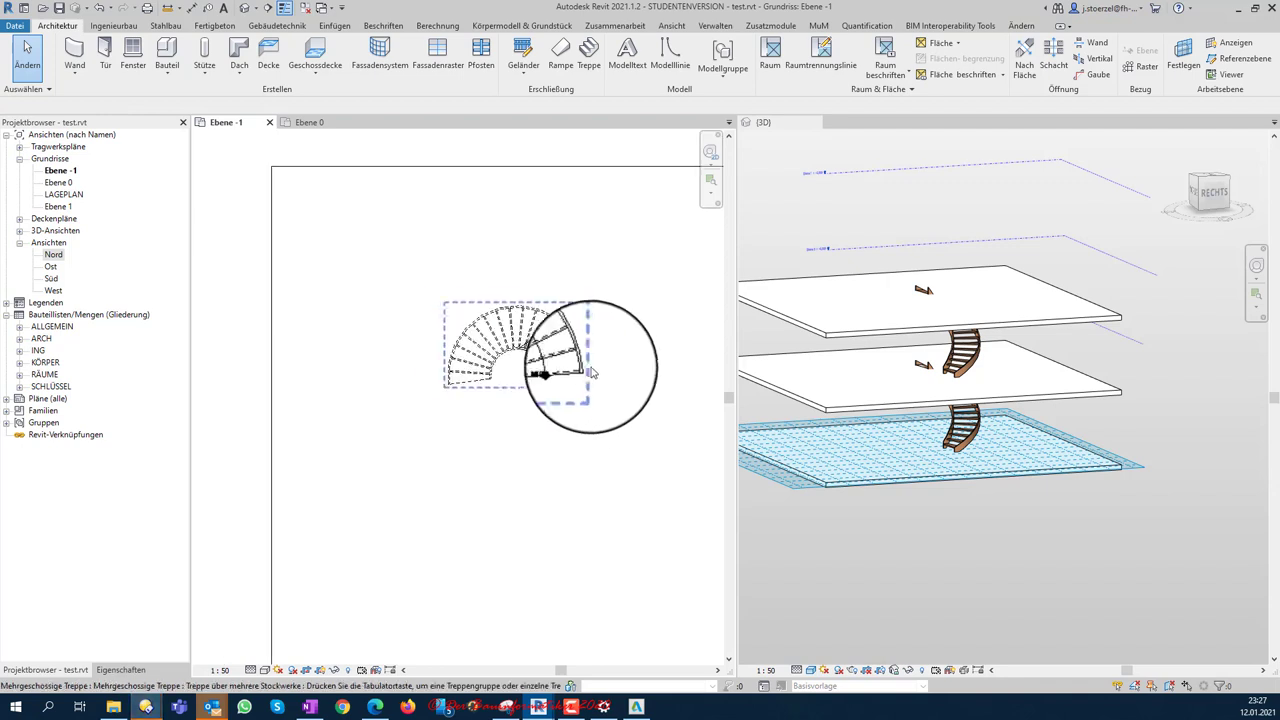
Step: Start a new stair, cancel the sketch option, and choose the L-Form-Wendelstufe run shape
click(597, 62)
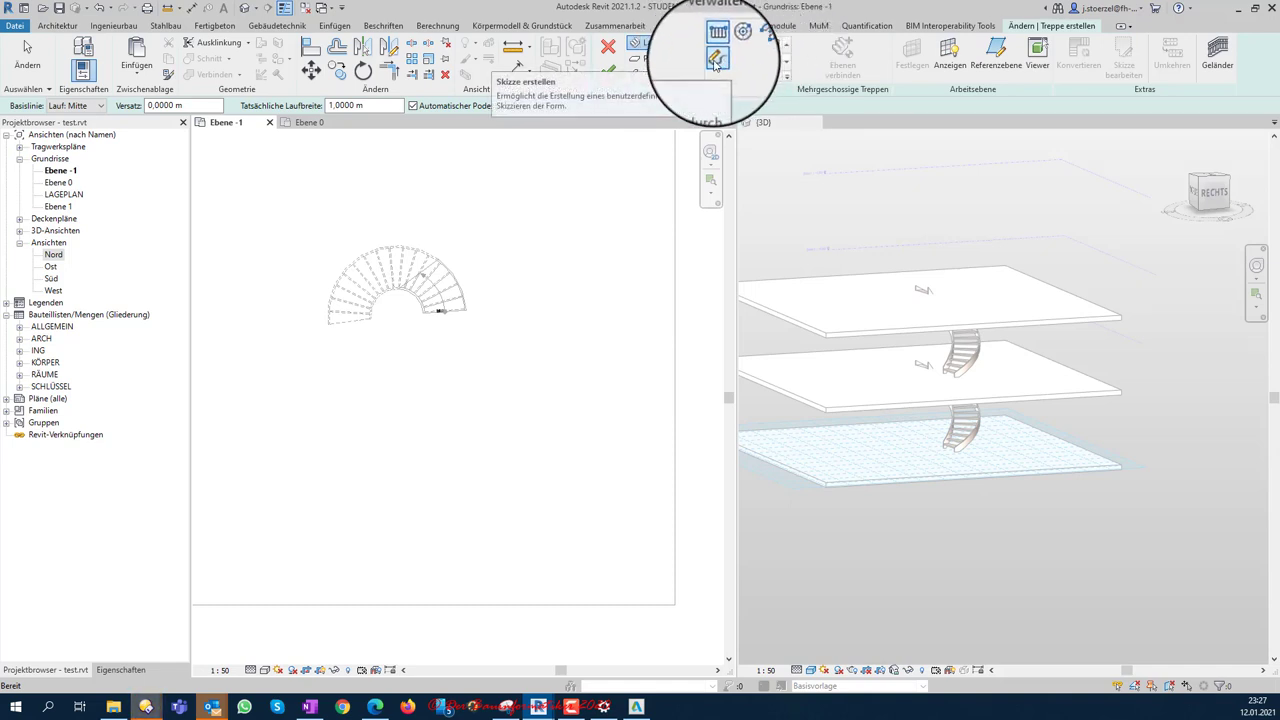
click(715, 62)
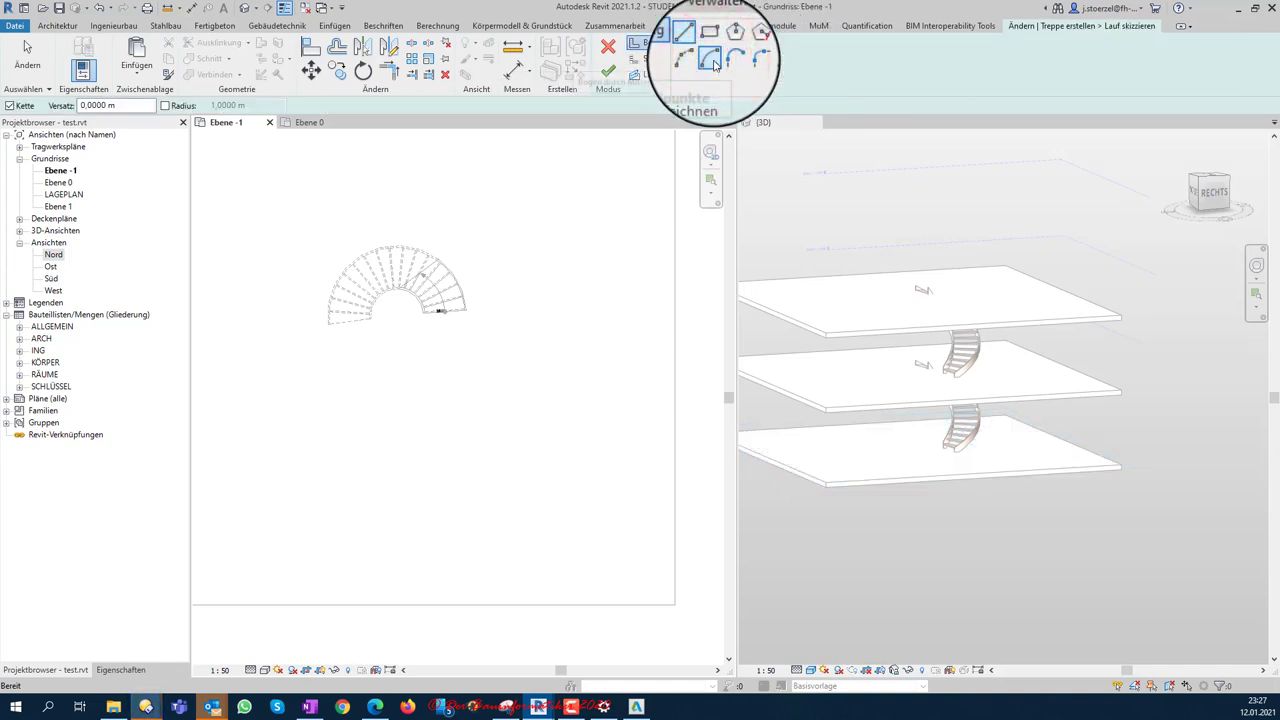
click(608, 48)
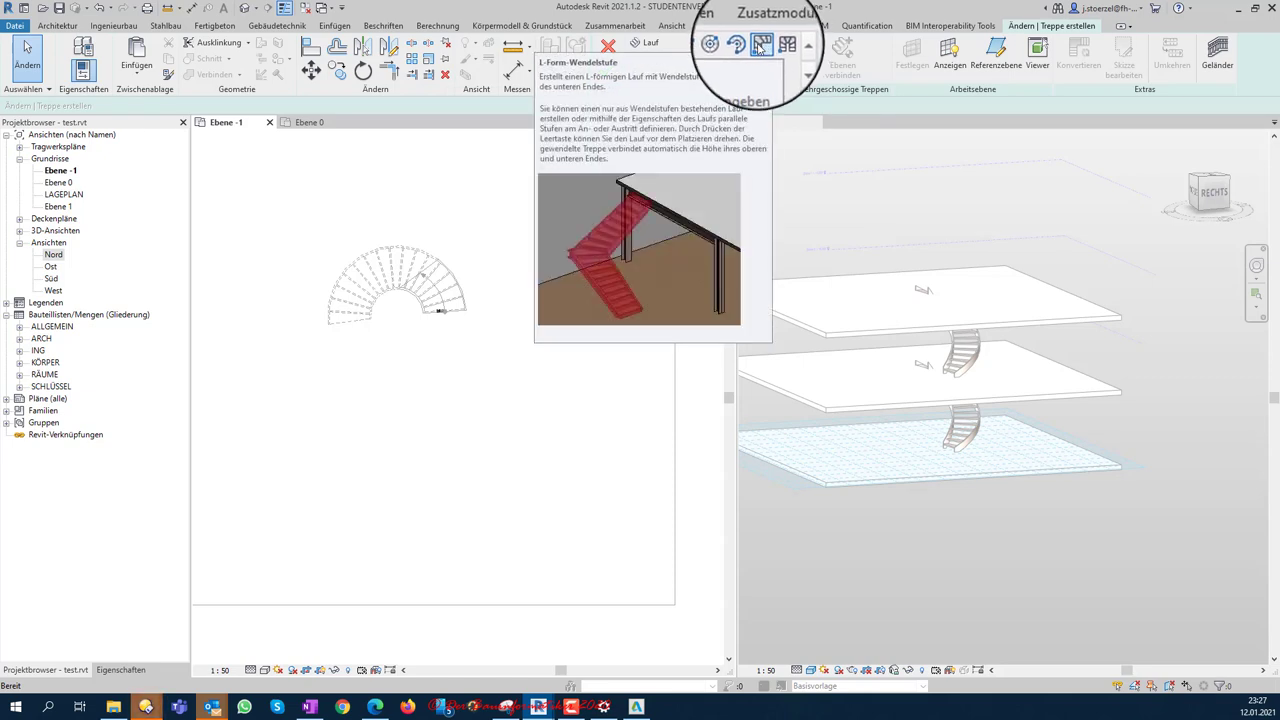
click(762, 46)
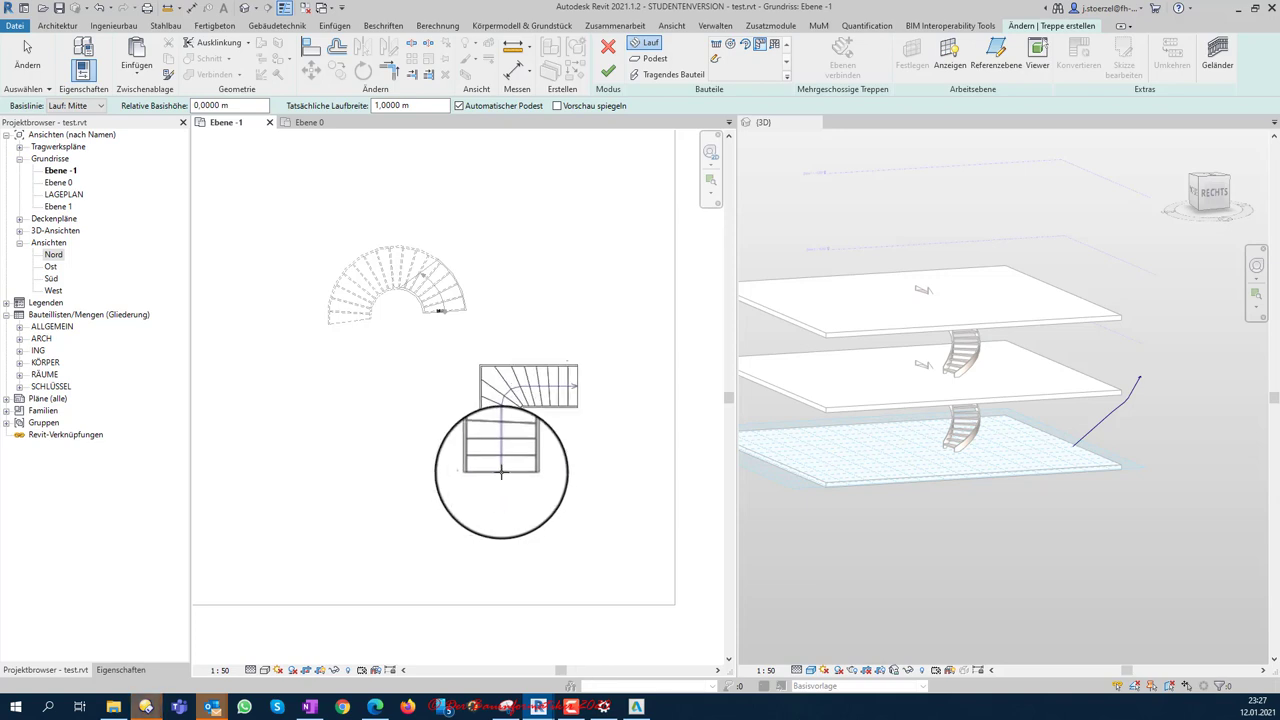
click(501, 472)
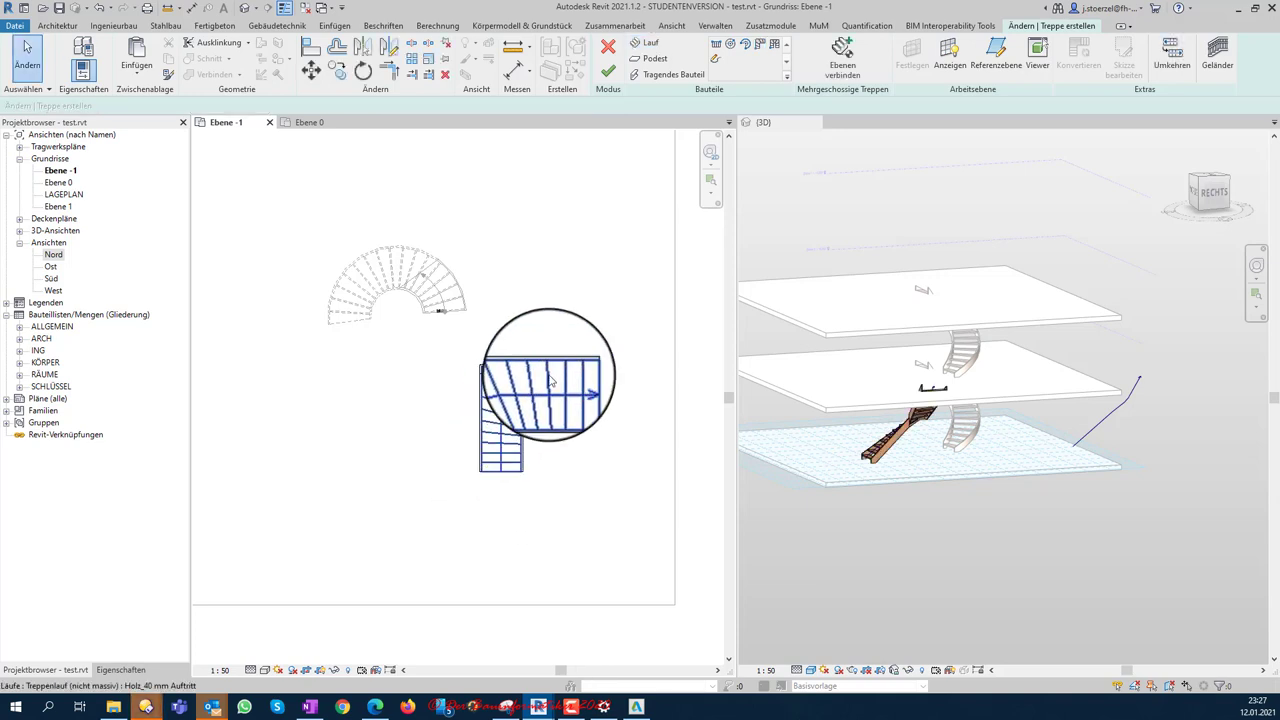
click(534, 409)
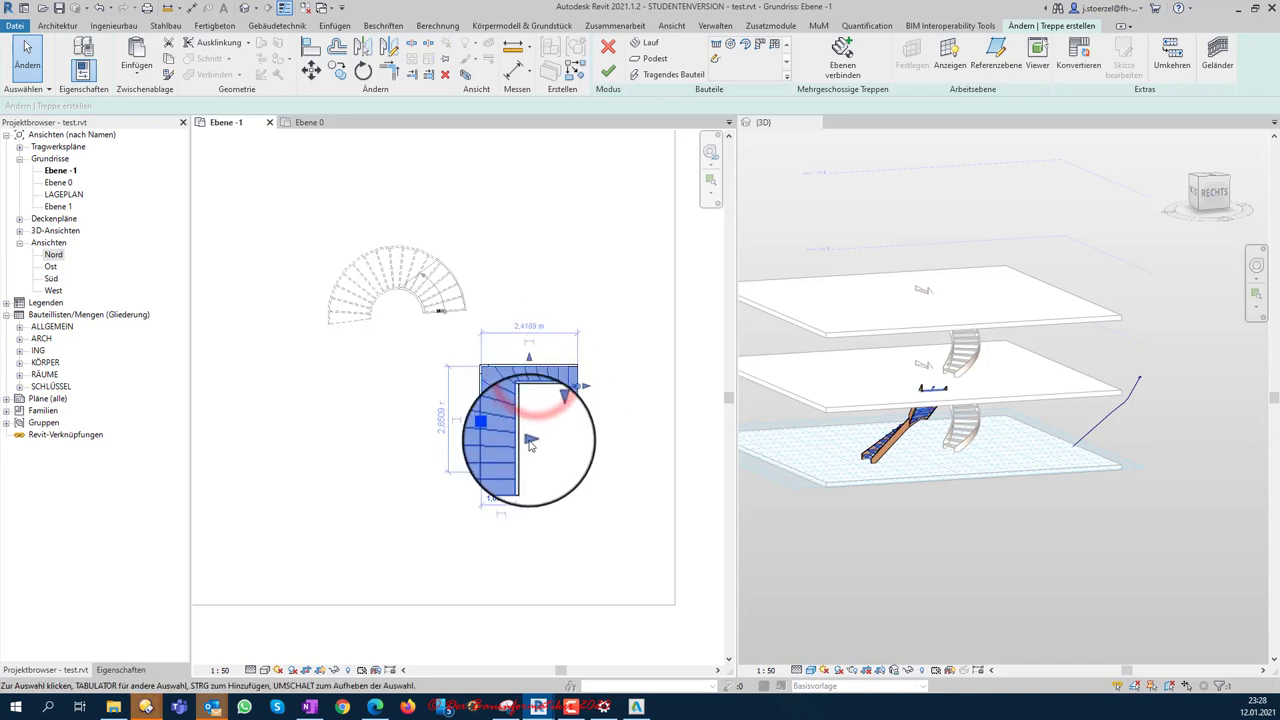
scroll(532, 430, up, 2)
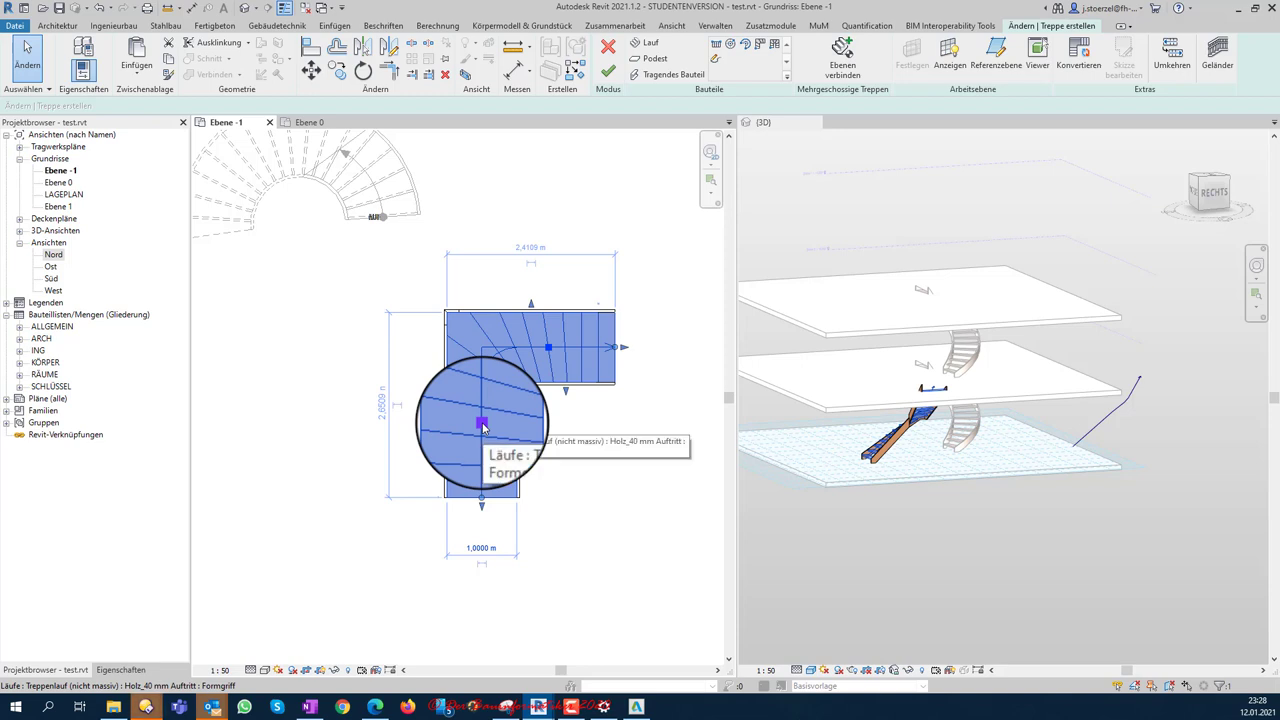
drag(567, 394, 570, 410)
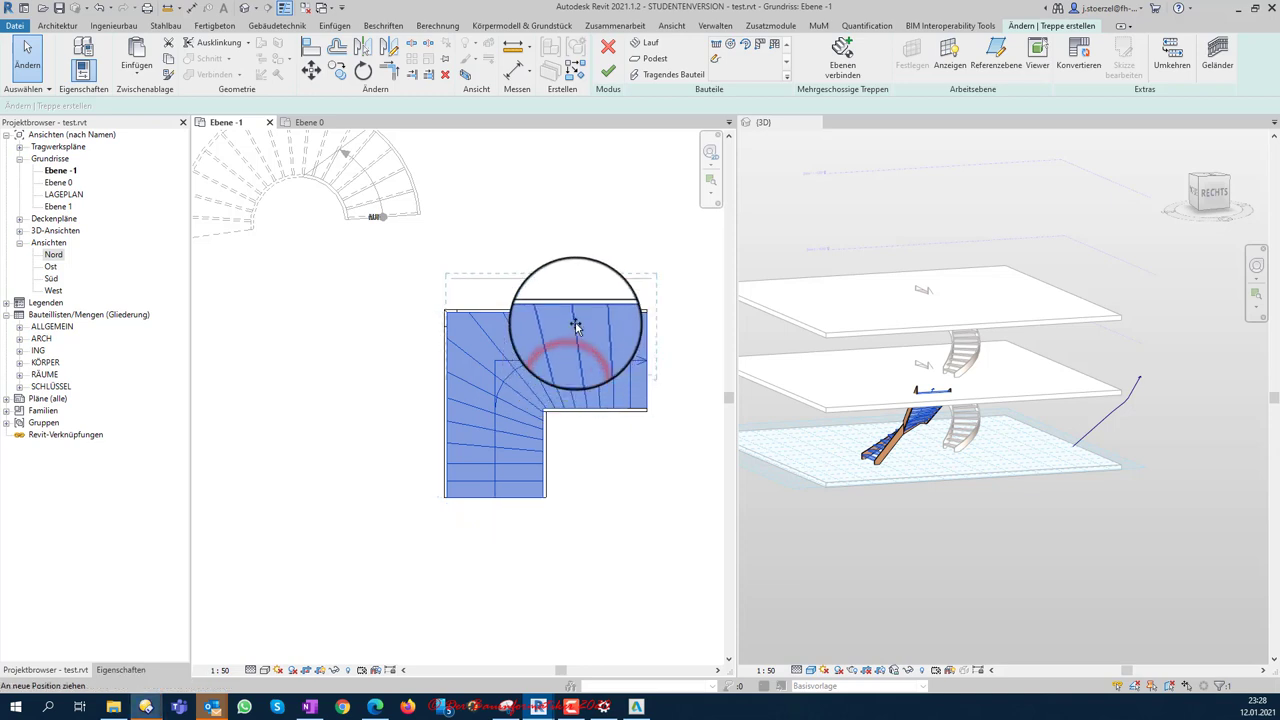
drag(575, 325, 573, 330)
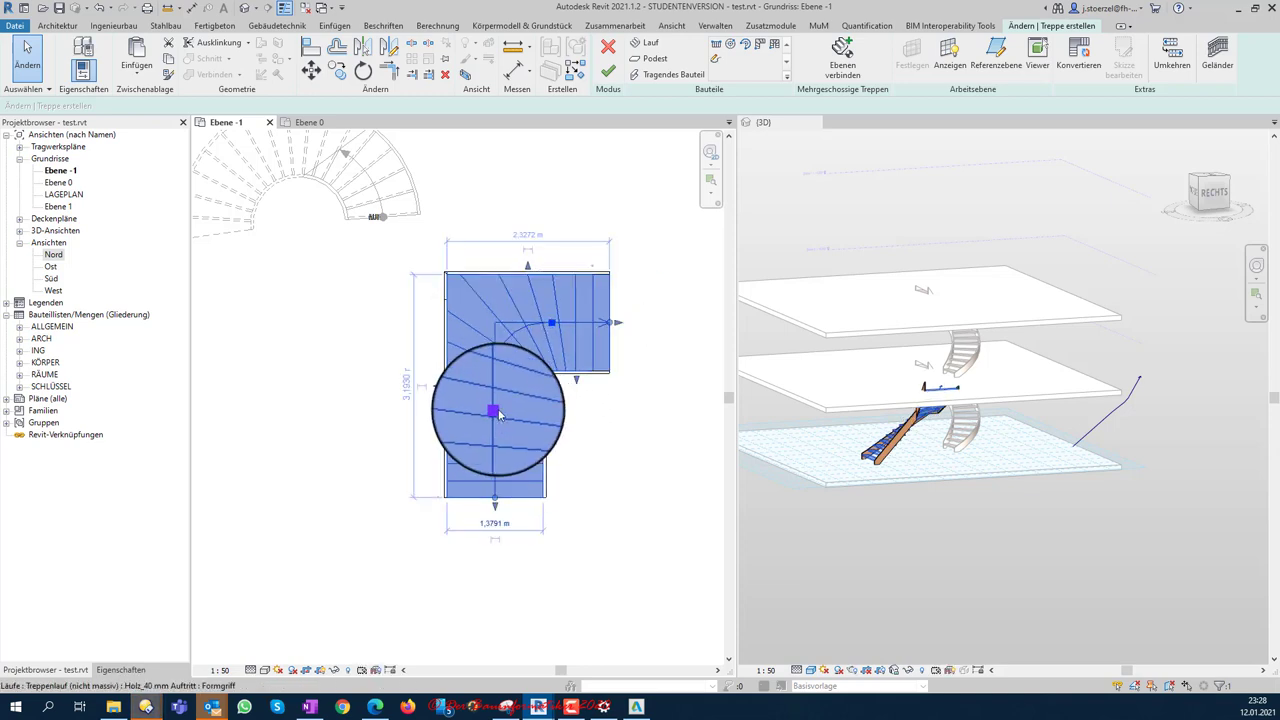
drag(497, 413, 514, 409)
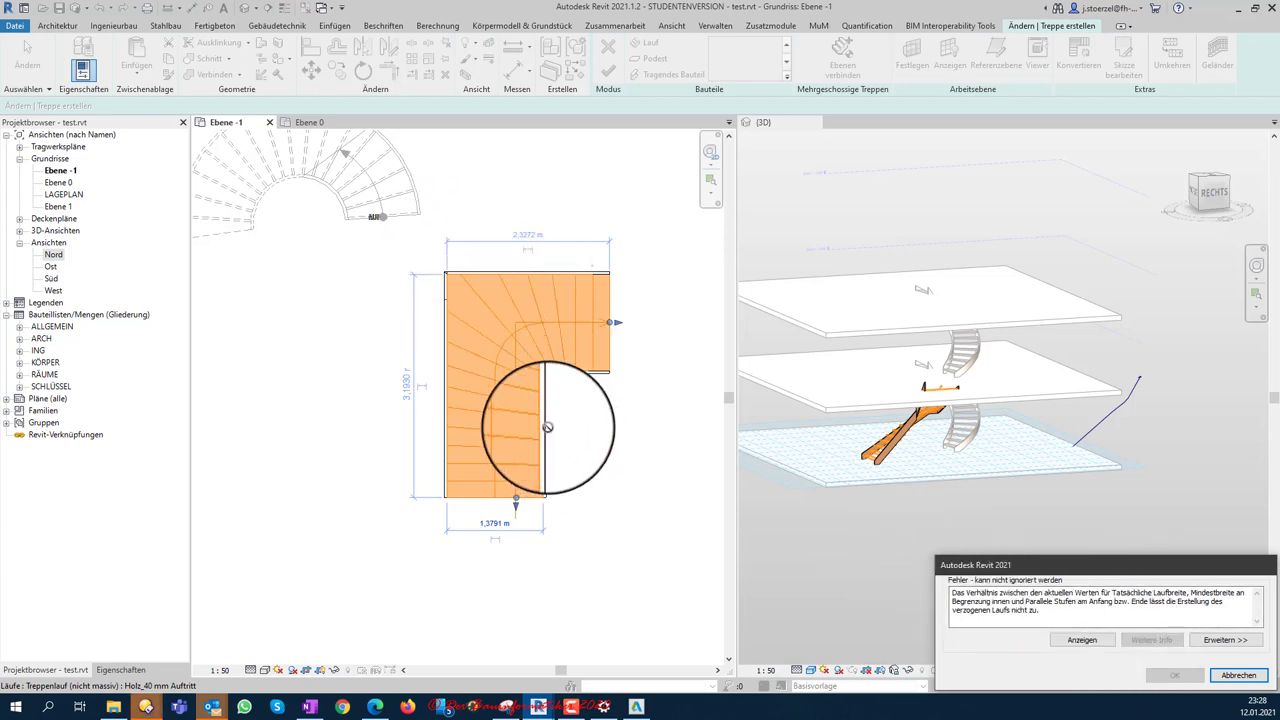
click(1240, 677)
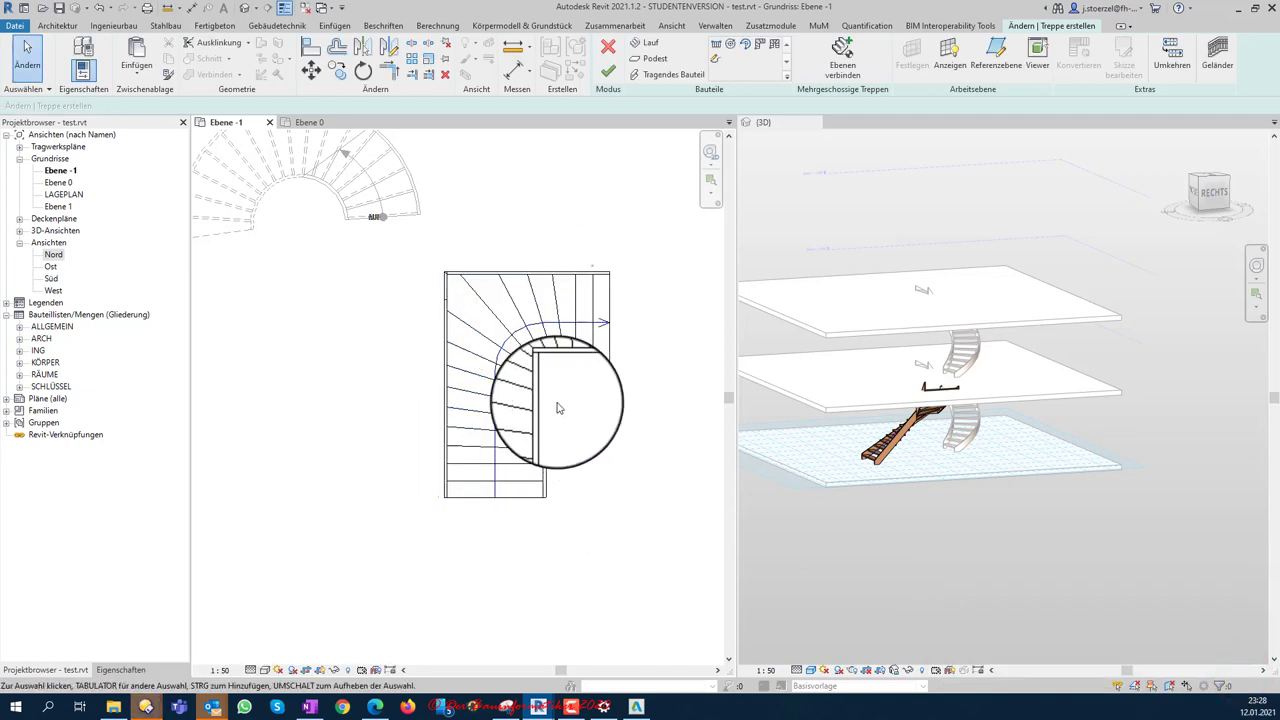
Step: Convert the L-shaped winder run with Konvertieren, dismiss the warning, and reselect the run
click(557, 362)
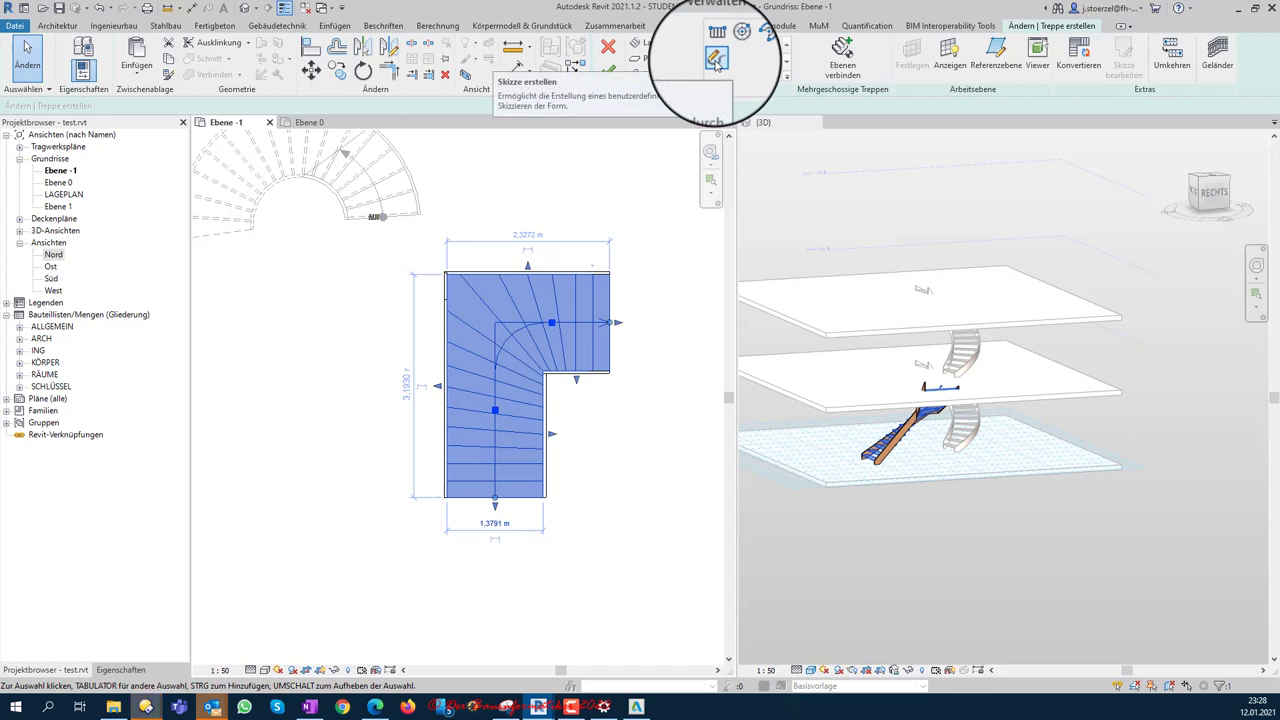
click(1080, 64)
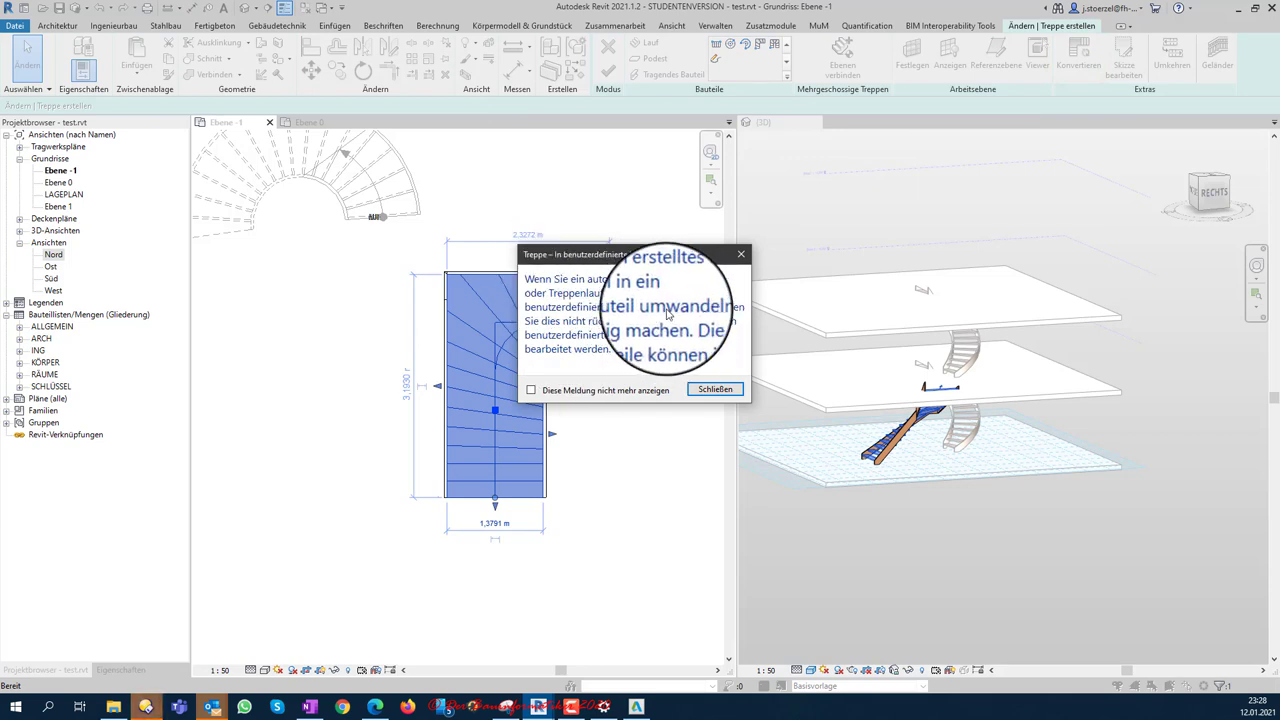
click(711, 392)
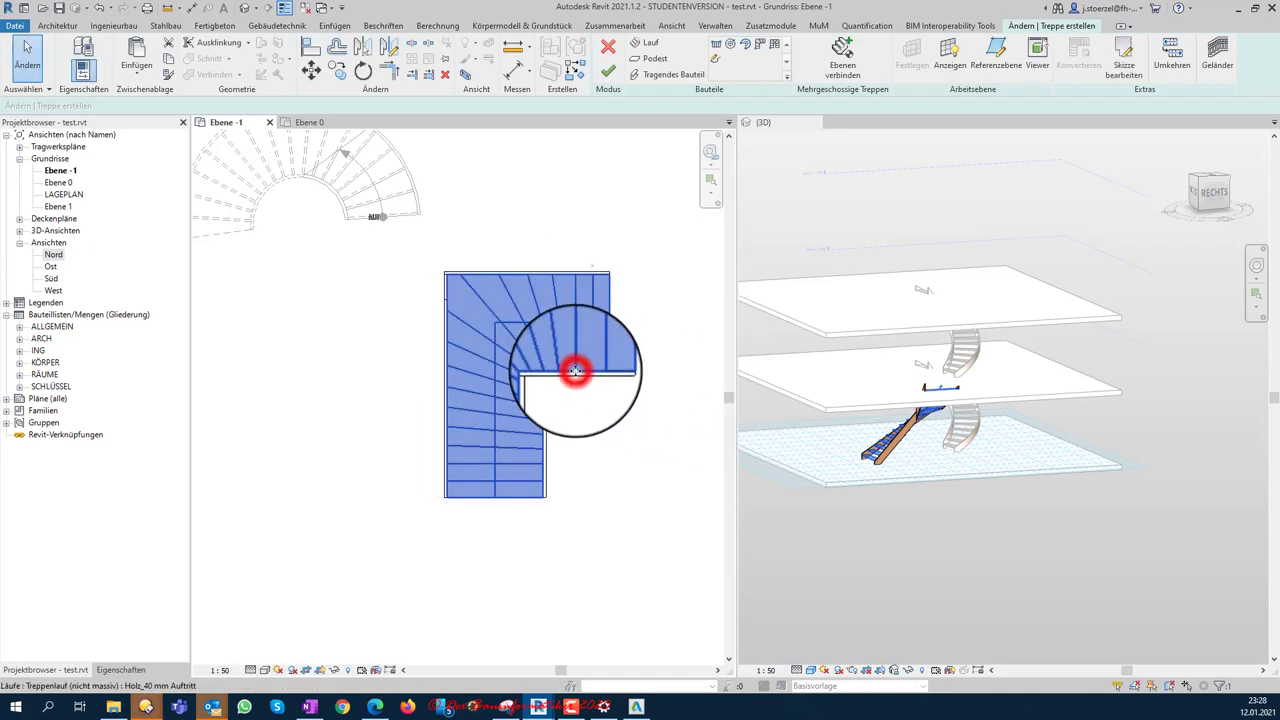
click(575, 371)
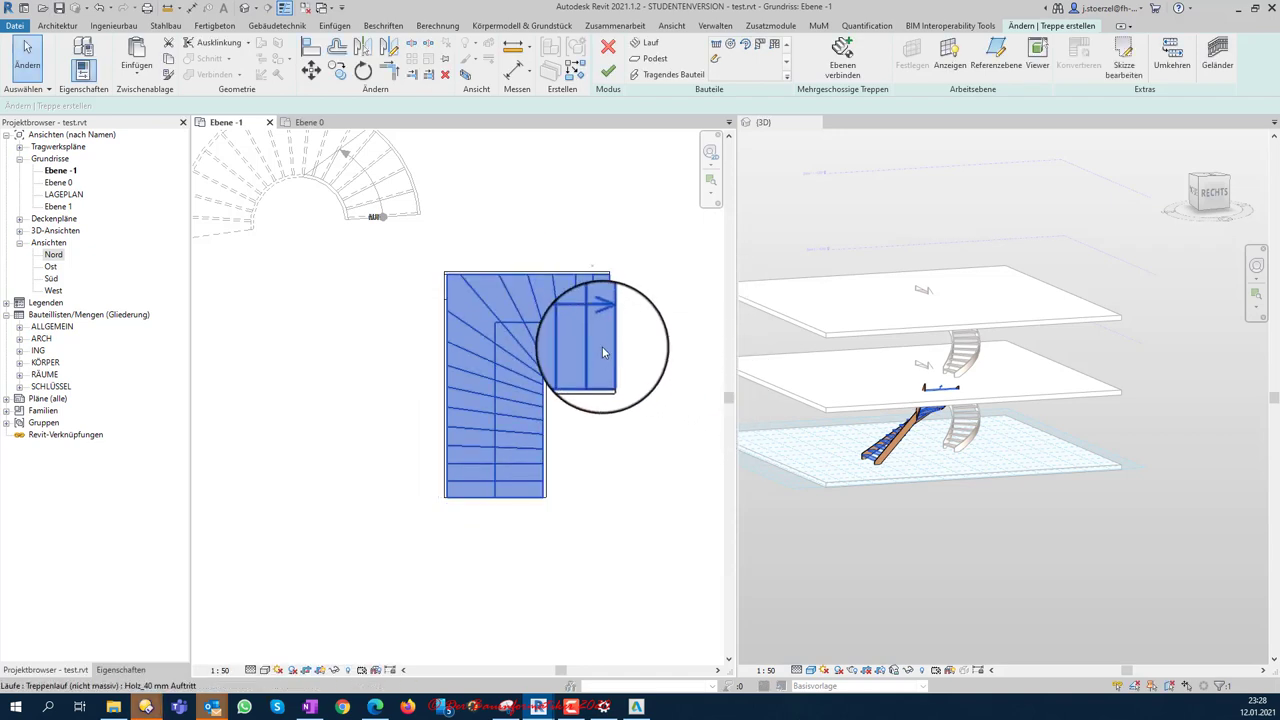
click(605, 332)
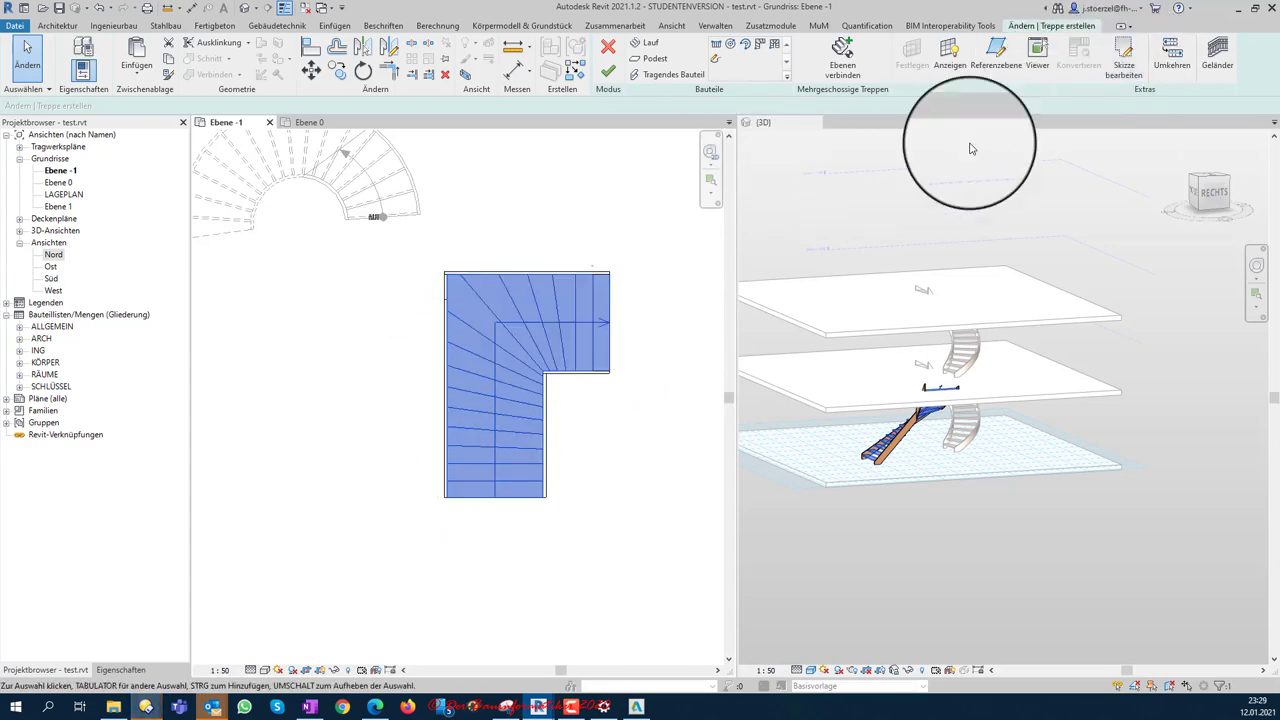
Step: In the run sketch, delete the last riser and sketch an arc boundary line
click(1122, 57)
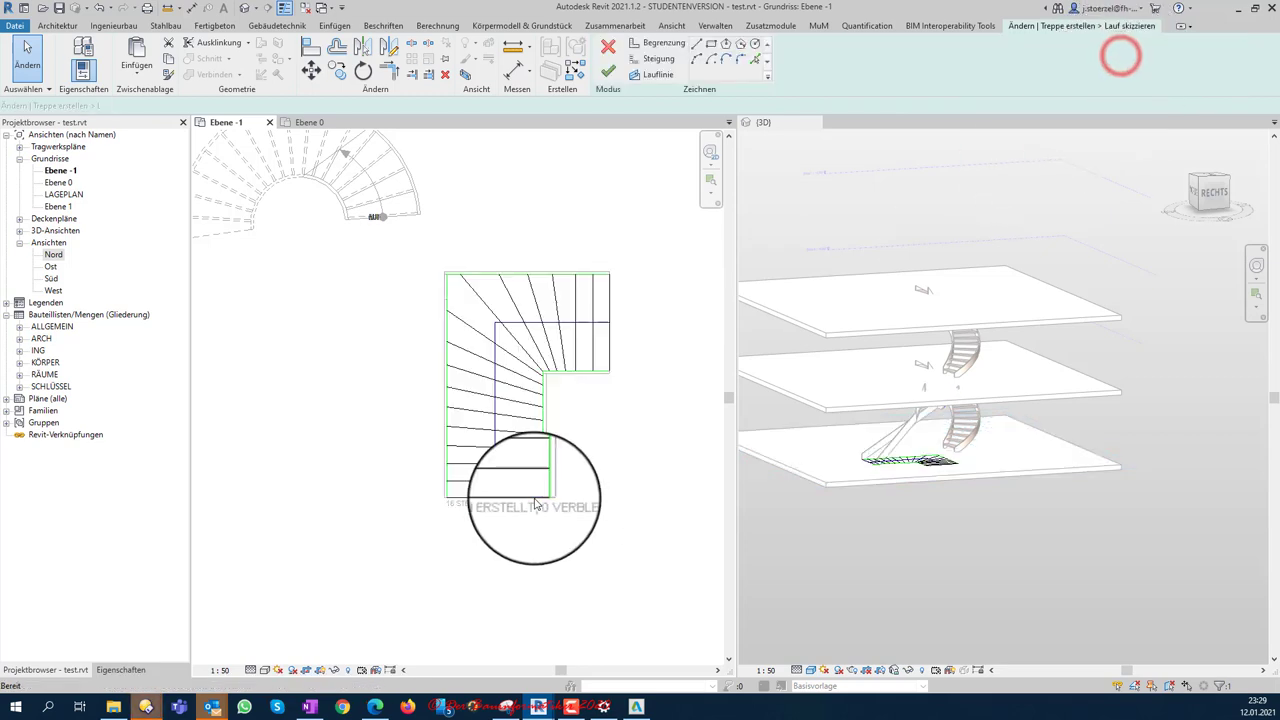
scroll(548, 355, up, 2)
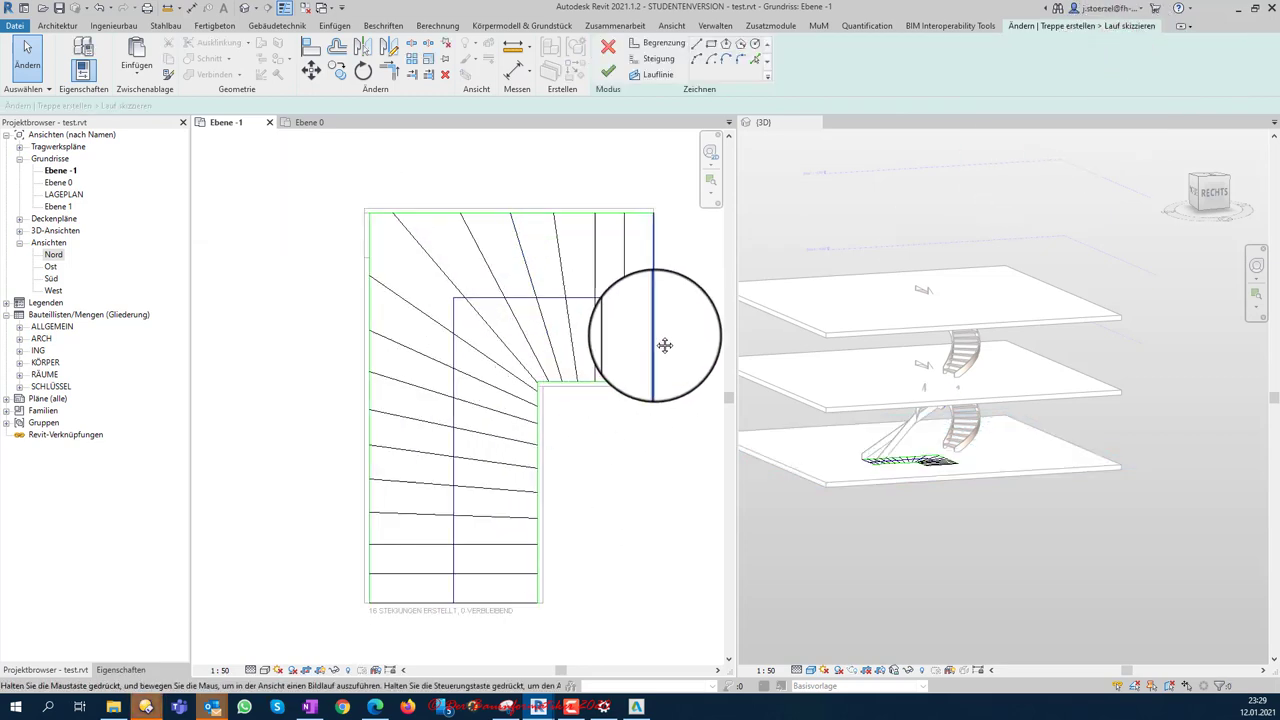
middle_drag(663, 349, 586, 352)
click(579, 336)
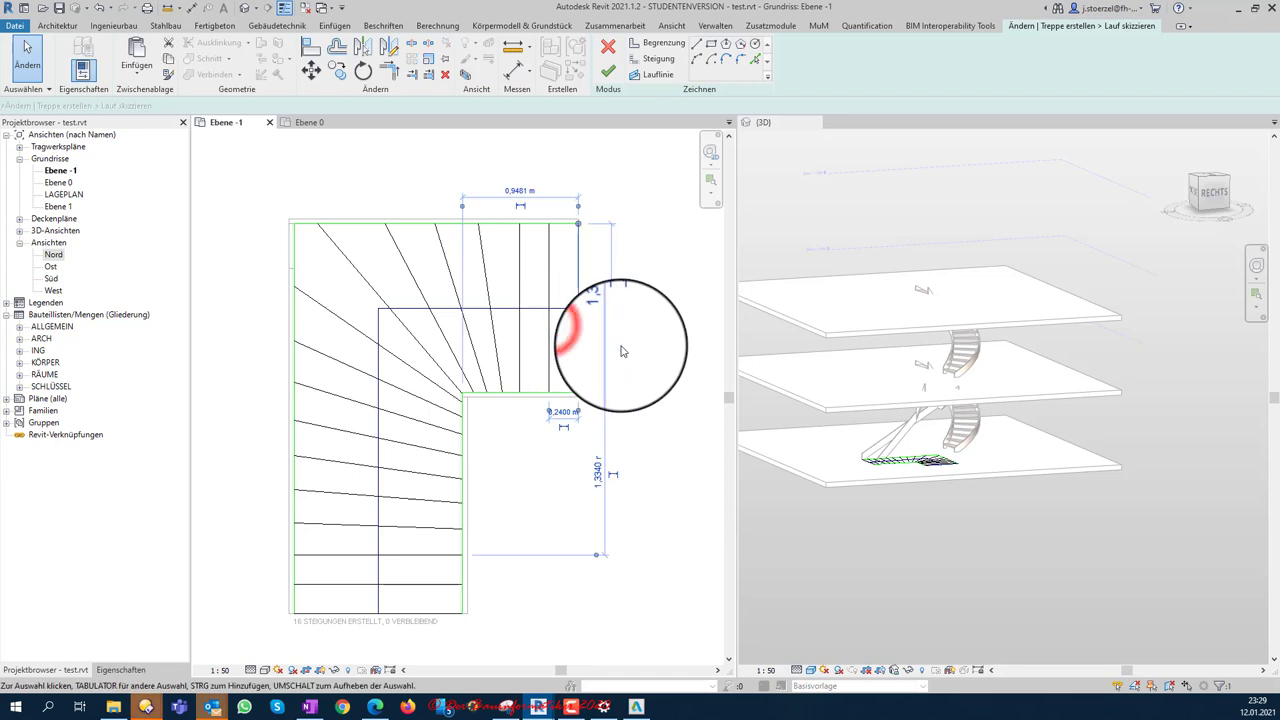
key(Delete)
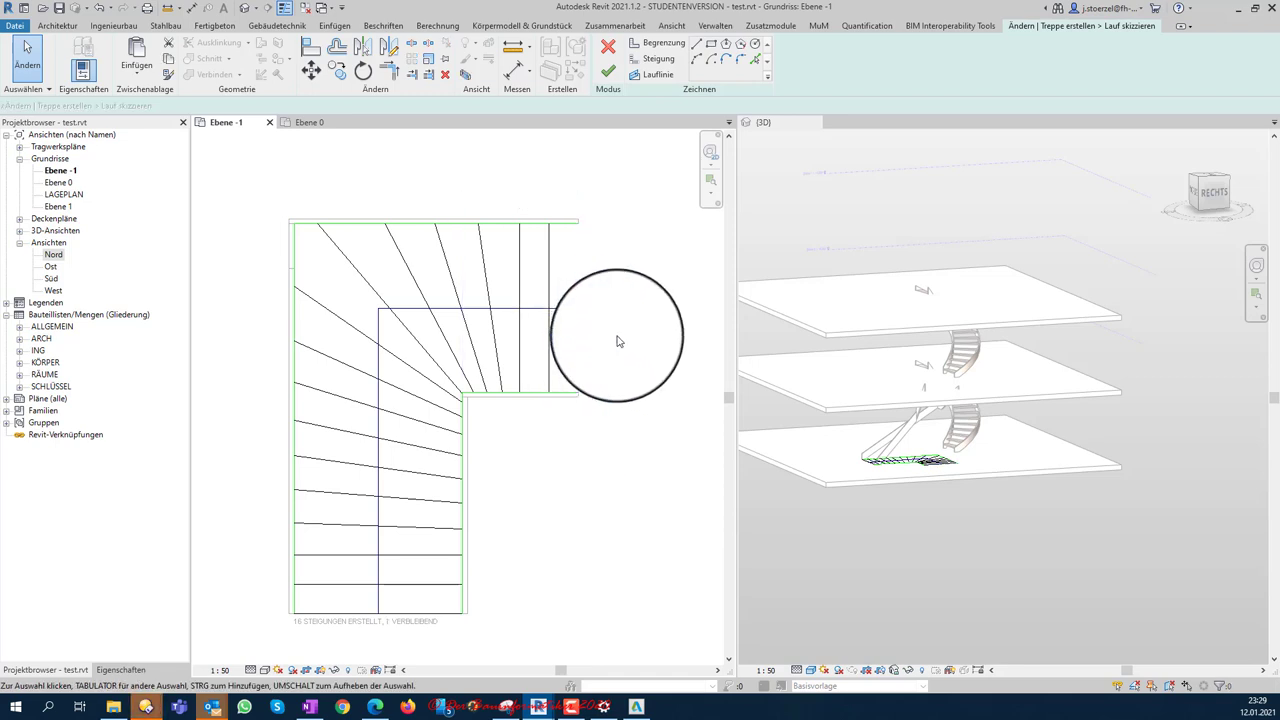
click(697, 61)
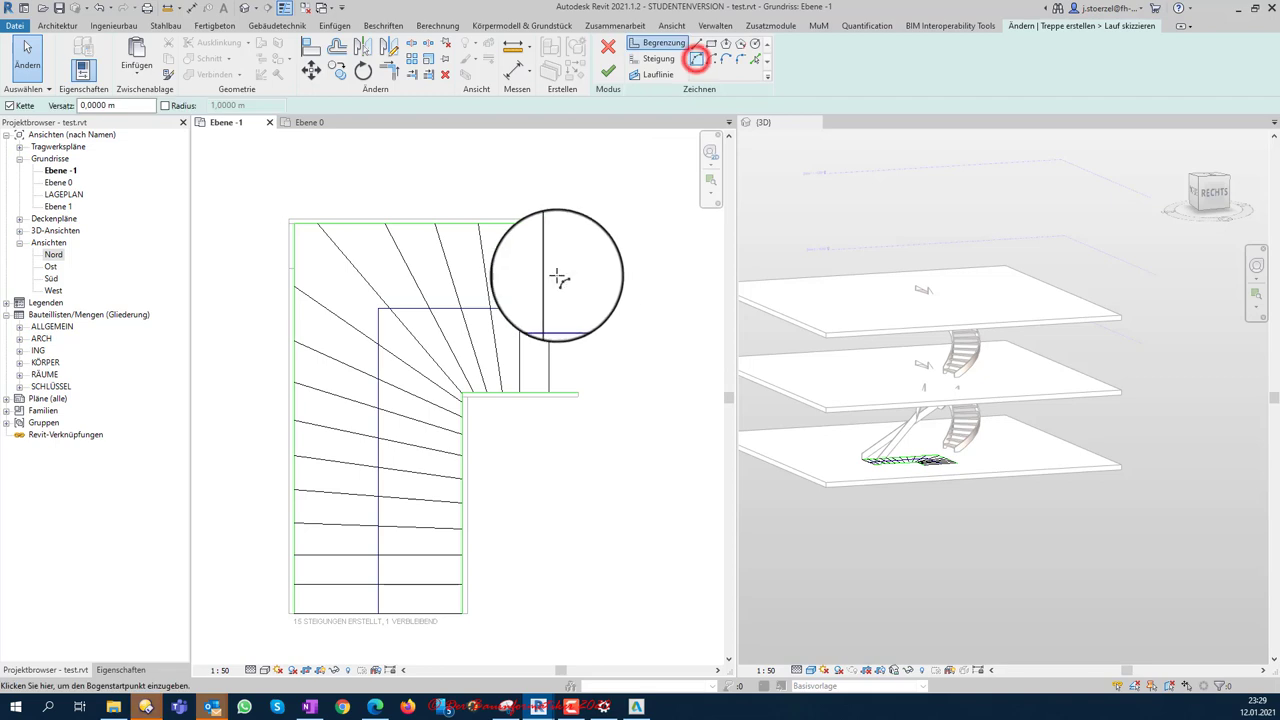
click(578, 221)
click(595, 350)
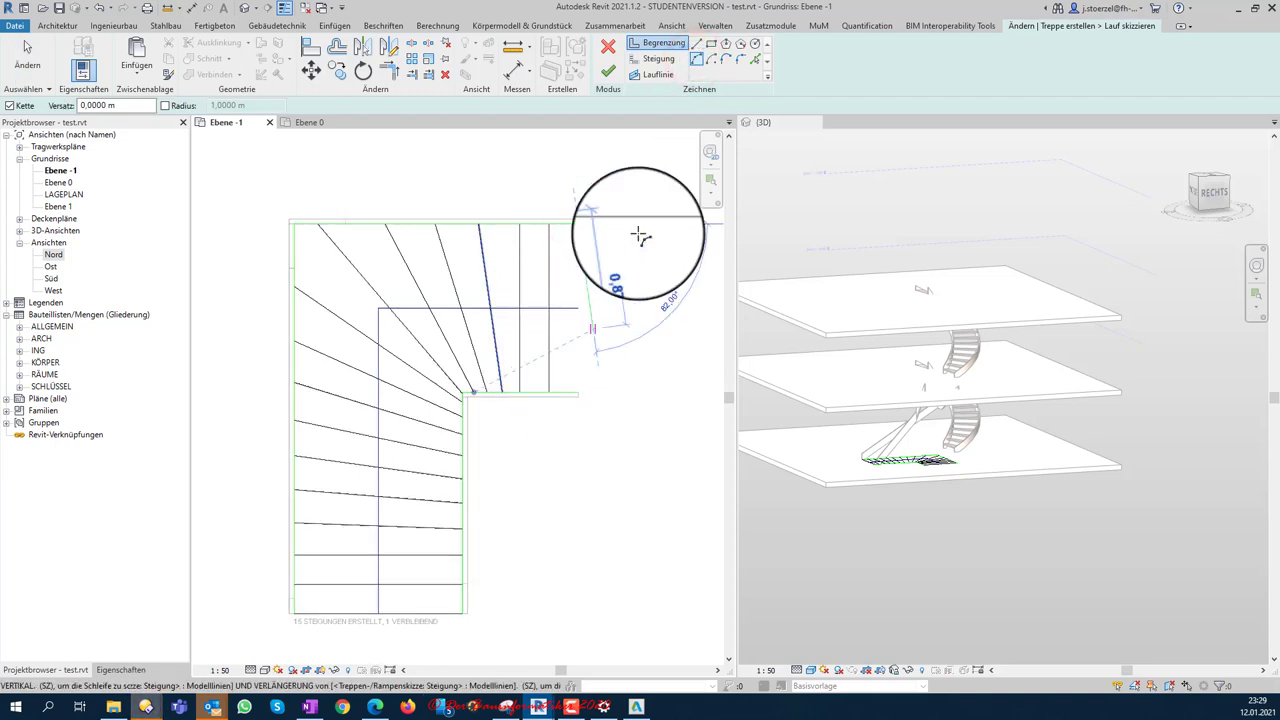
Step: Draw an arc-shaped riser from the top corner to the lower corner and finish the sketch
click(658, 58)
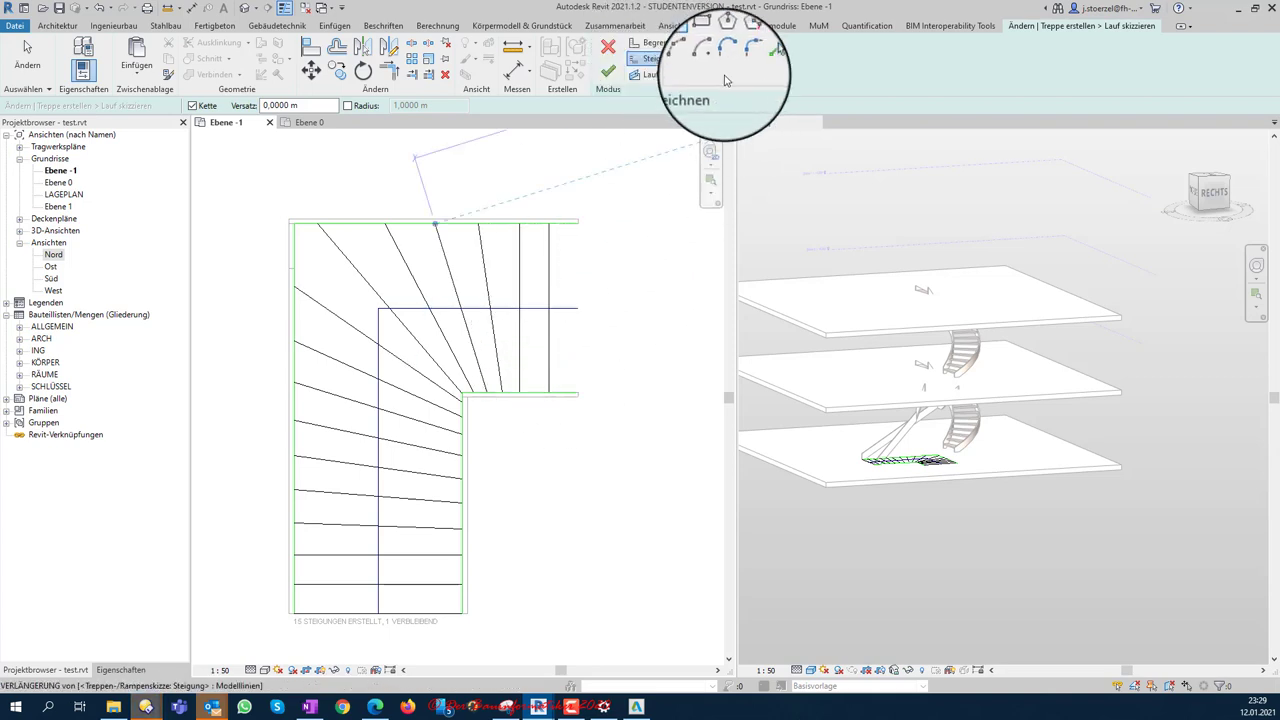
click(696, 59)
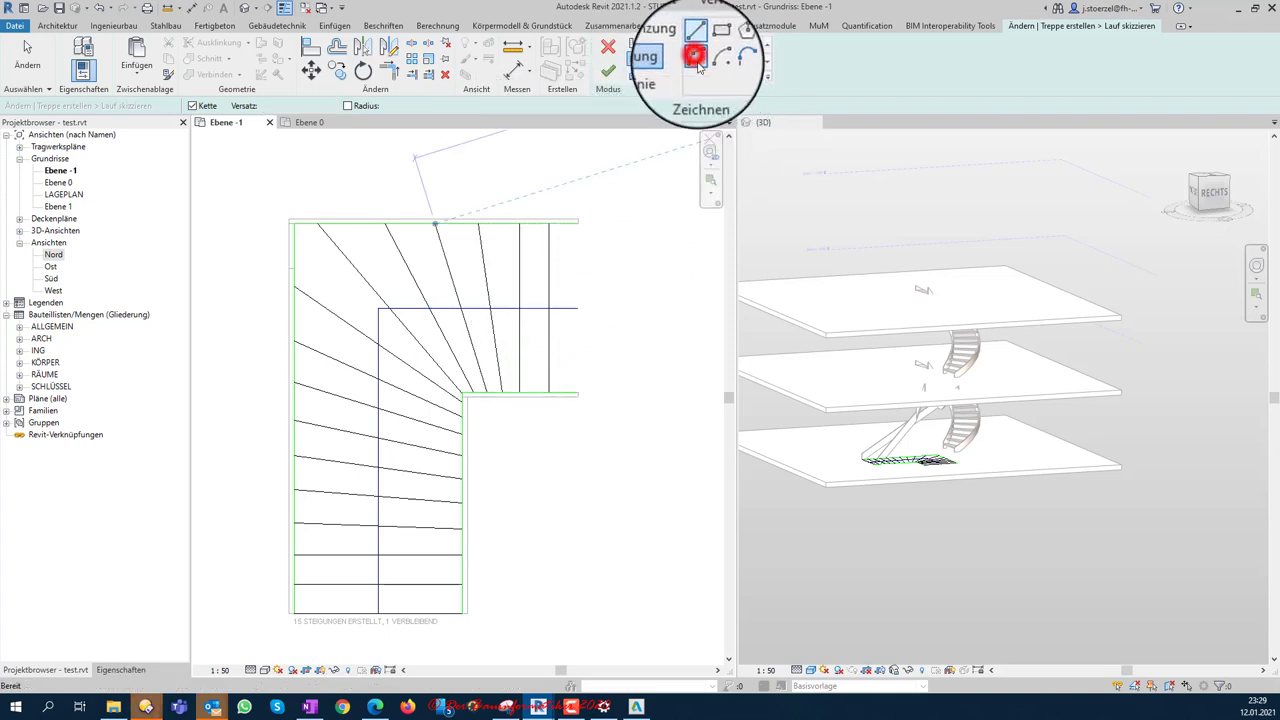
click(578, 224)
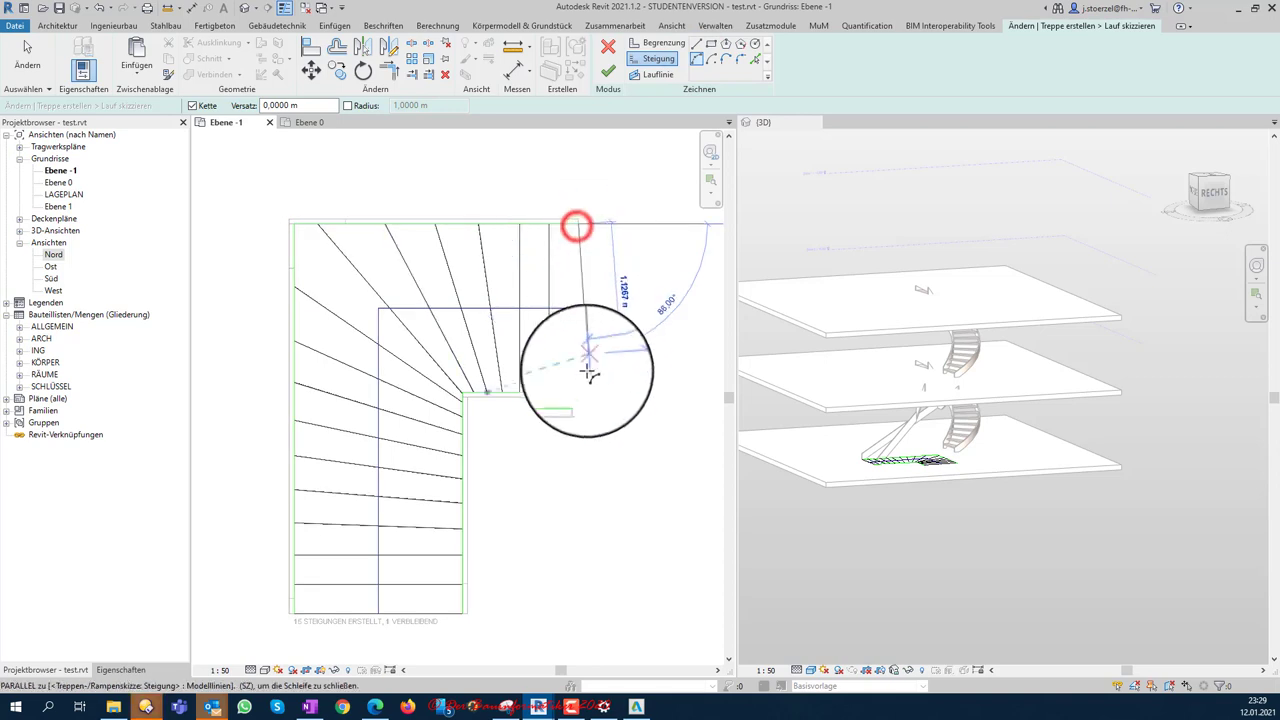
click(575, 392)
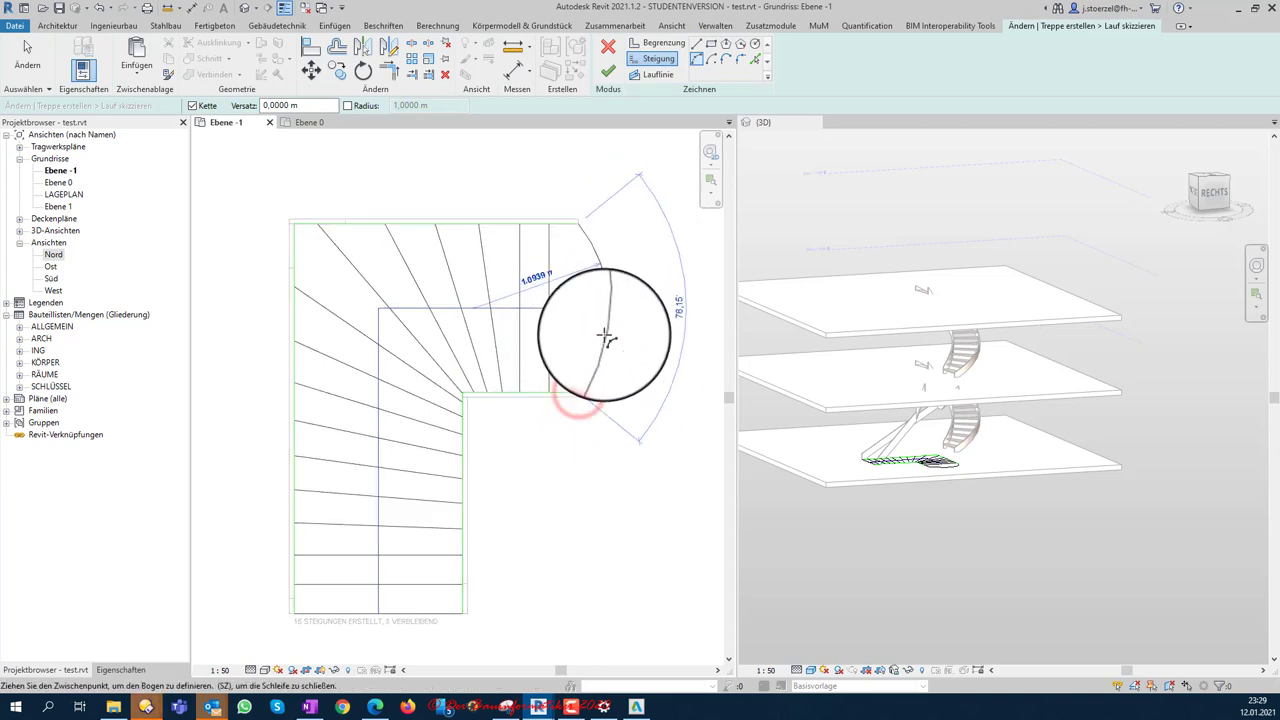
key(Escape)
key(Escape)
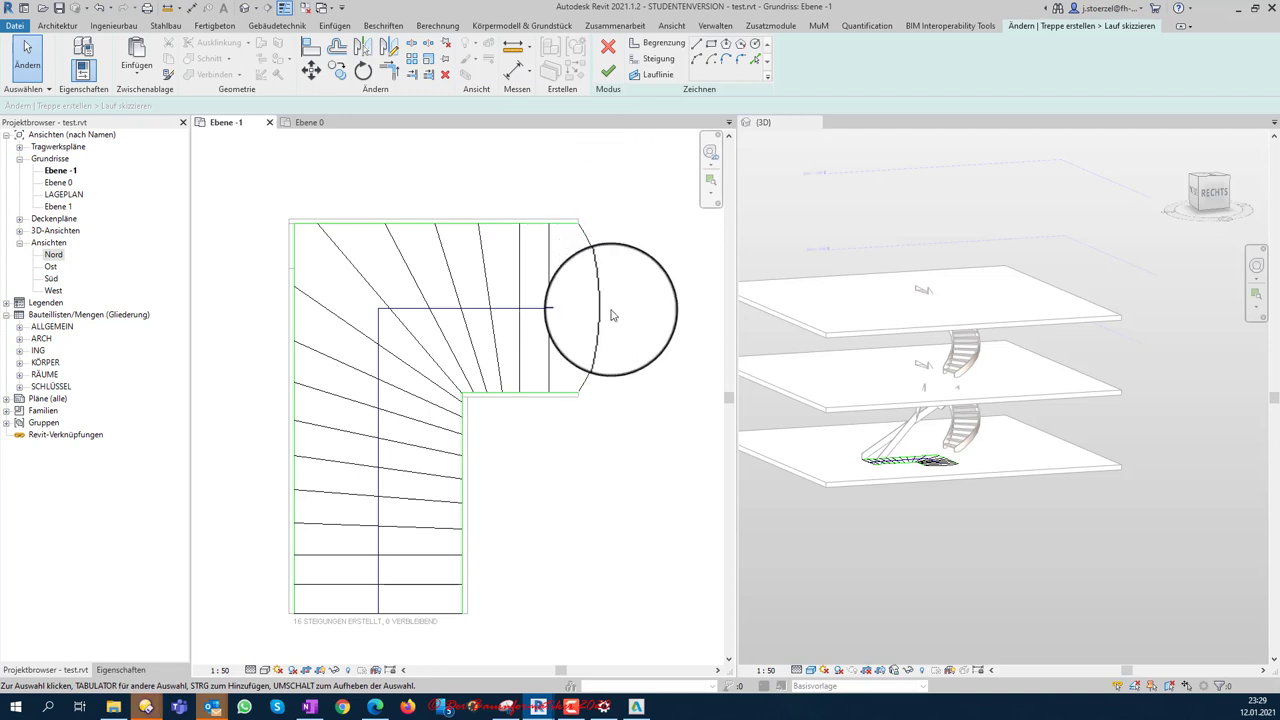
middle_drag(612, 315, 616, 260)
click(608, 71)
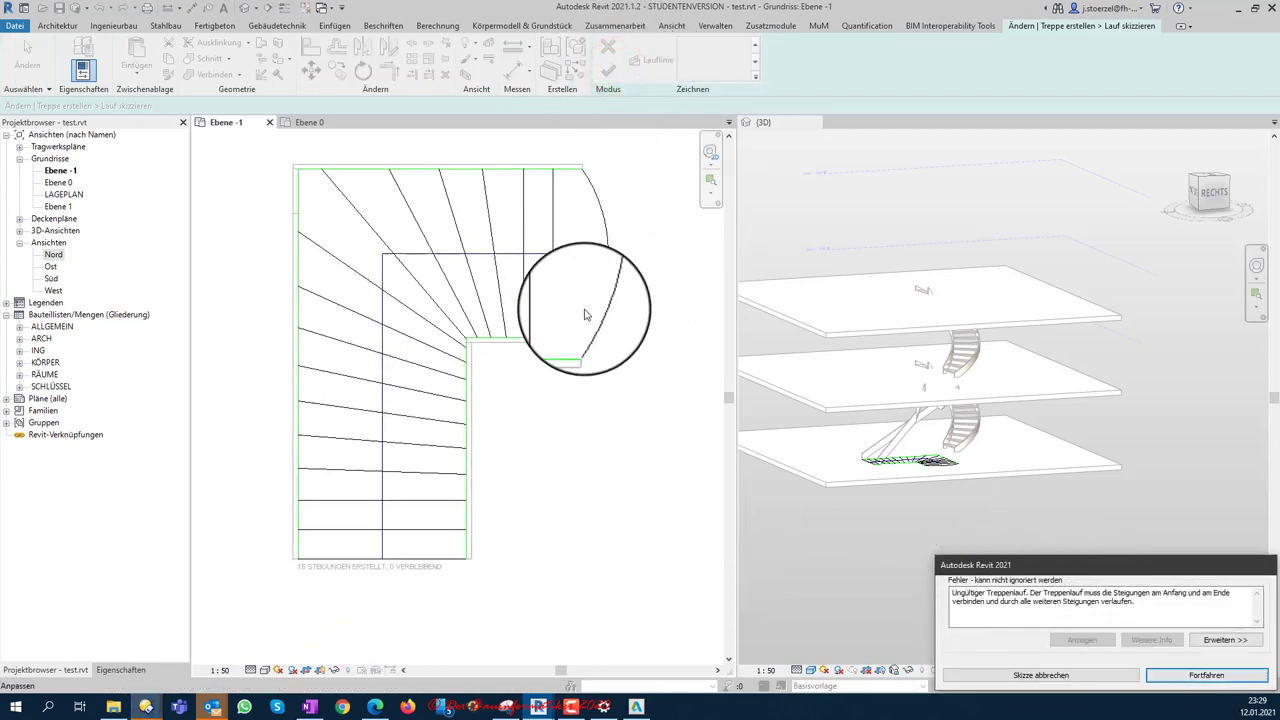
Step: Dismiss the error and extend the run line to the curved end riser
click(1200, 675)
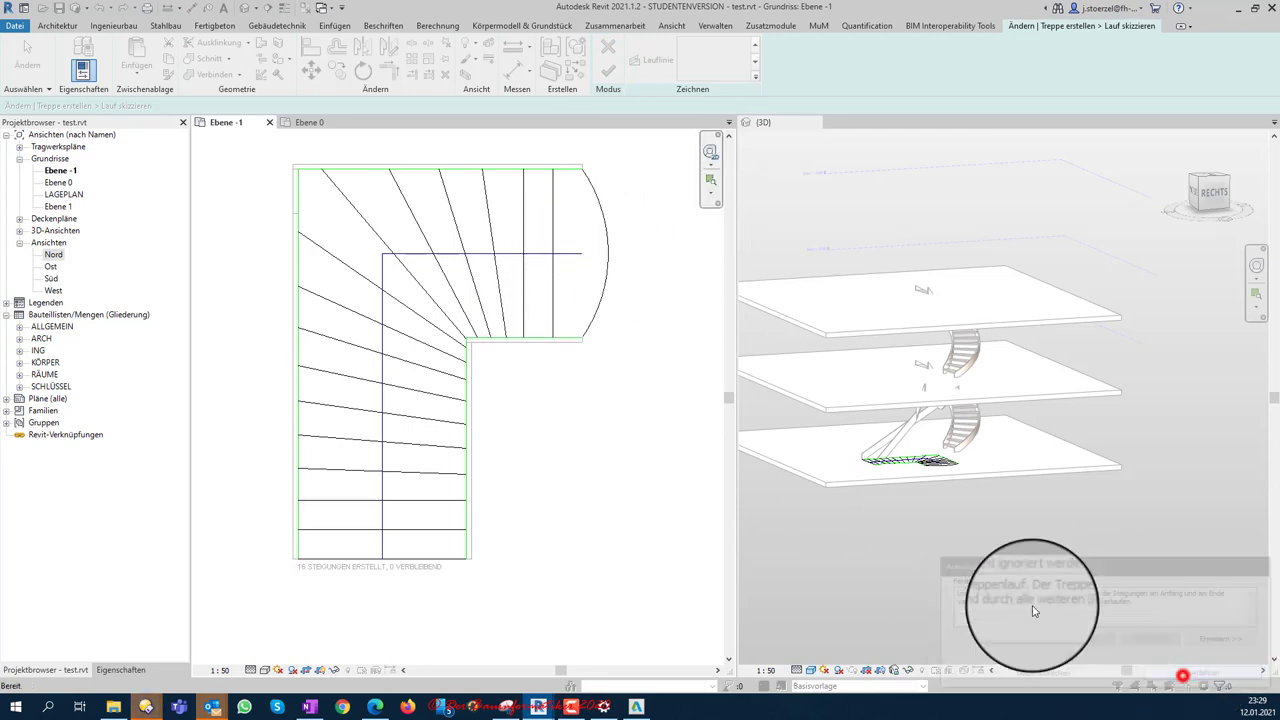
click(412, 74)
click(600, 250)
click(576, 254)
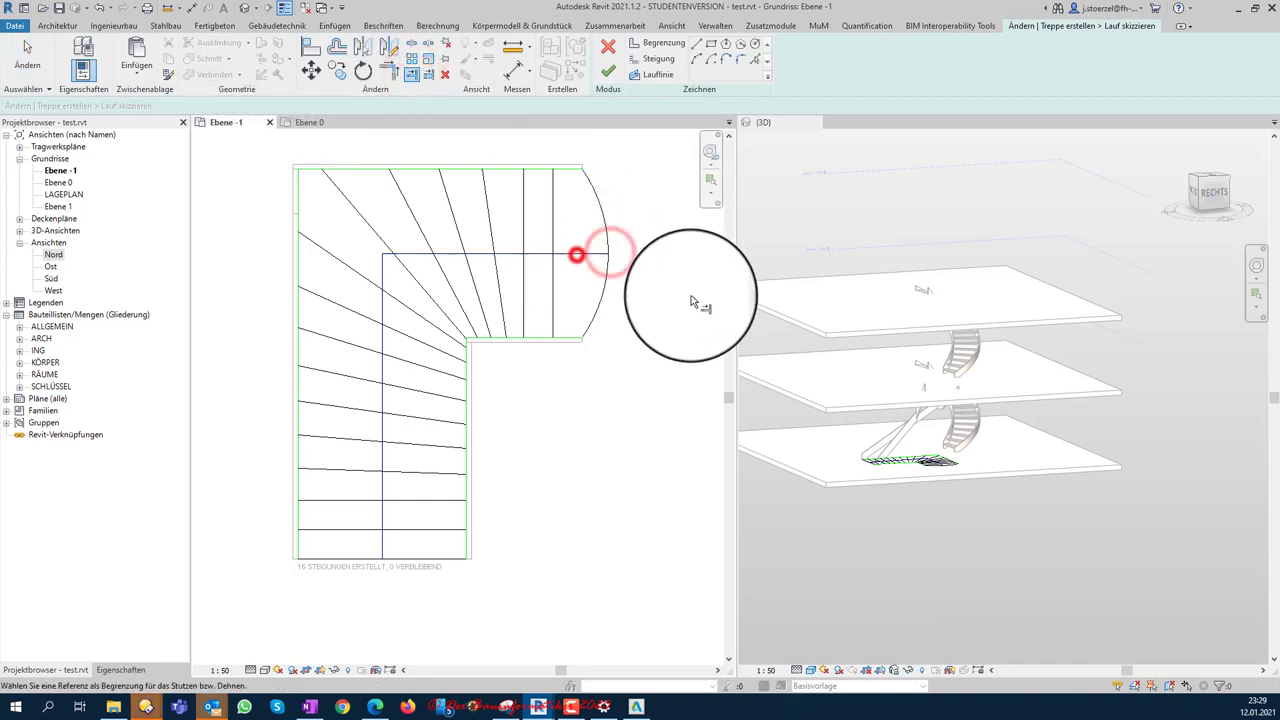
scroll(500, 251, down, 2)
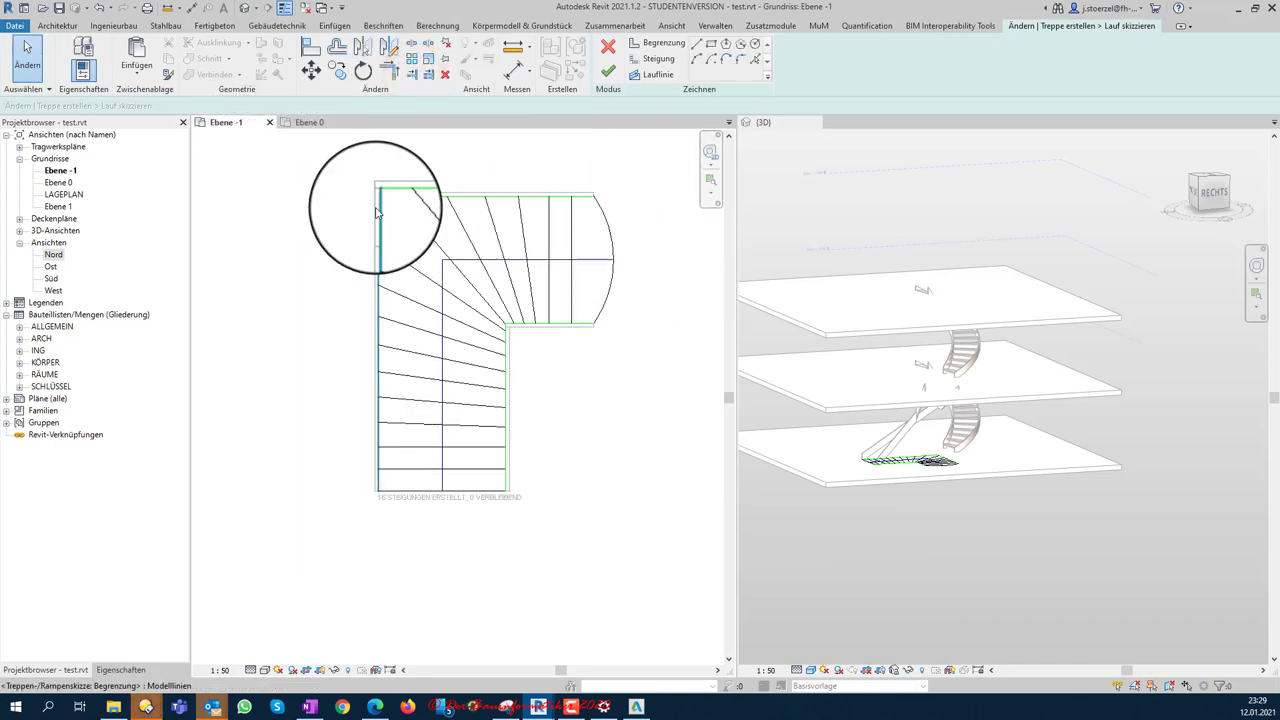
scroll(380, 214, up, 3)
scroll(376, 218, down, 1)
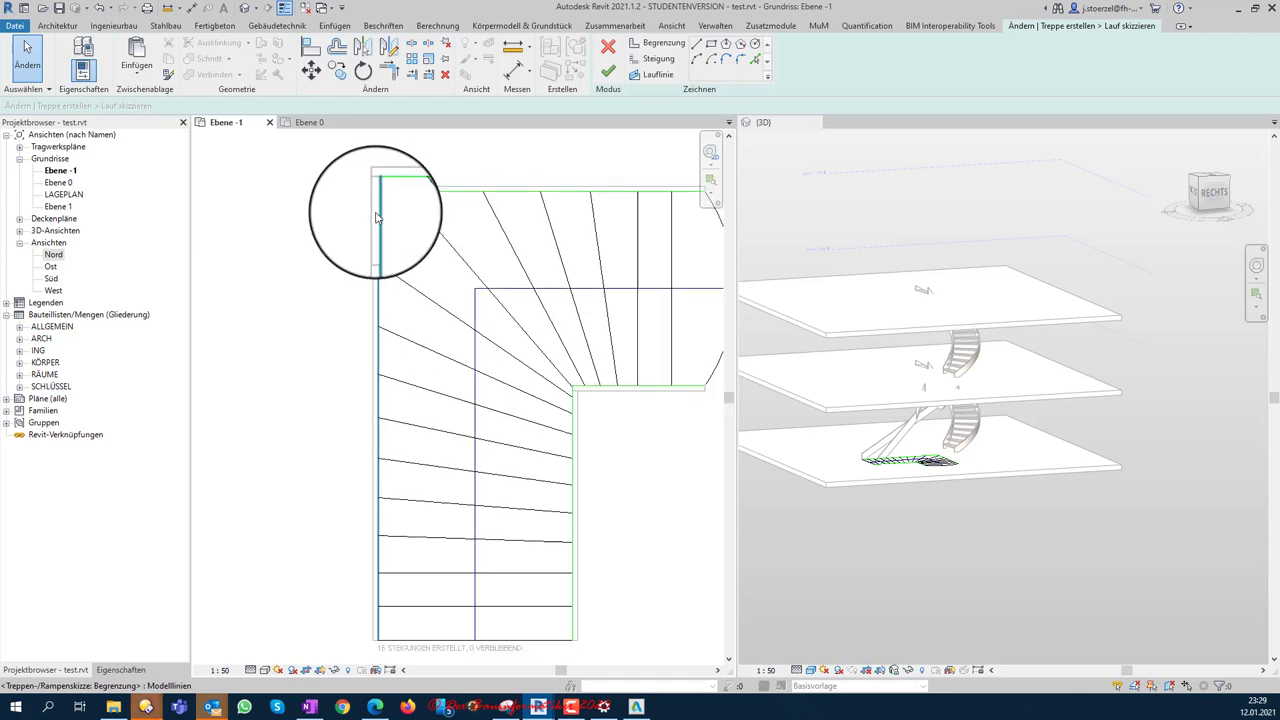
Step: Check the left boundary line and the stair's top end, then clear the selection
click(376, 215)
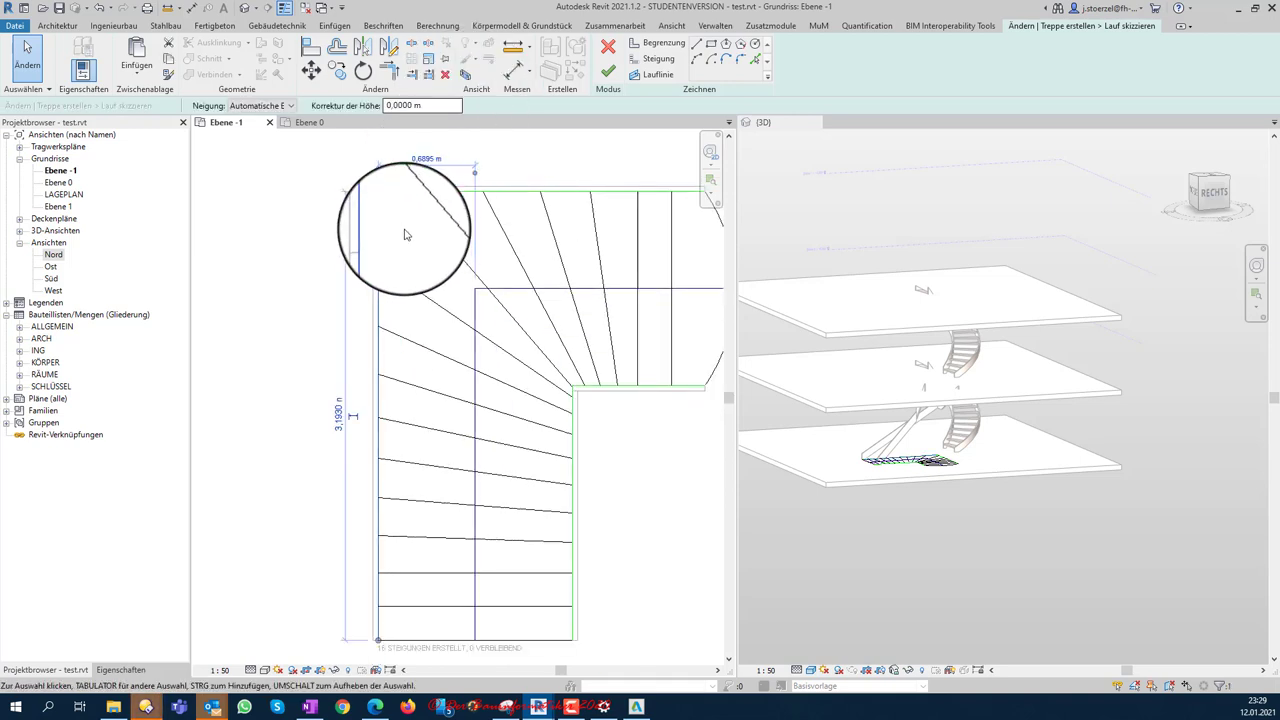
middle_drag(409, 237, 423, 162)
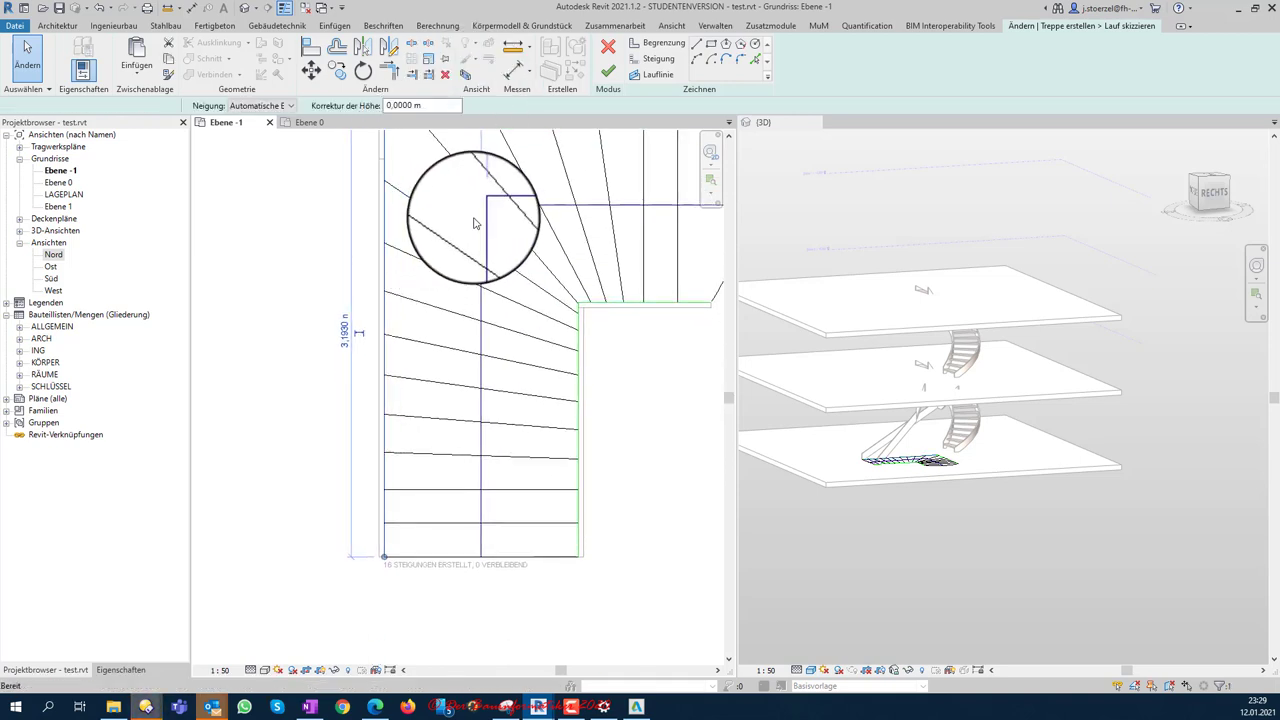
key(Escape)
scroll(437, 243, down, 2)
scroll(429, 286, down, 1)
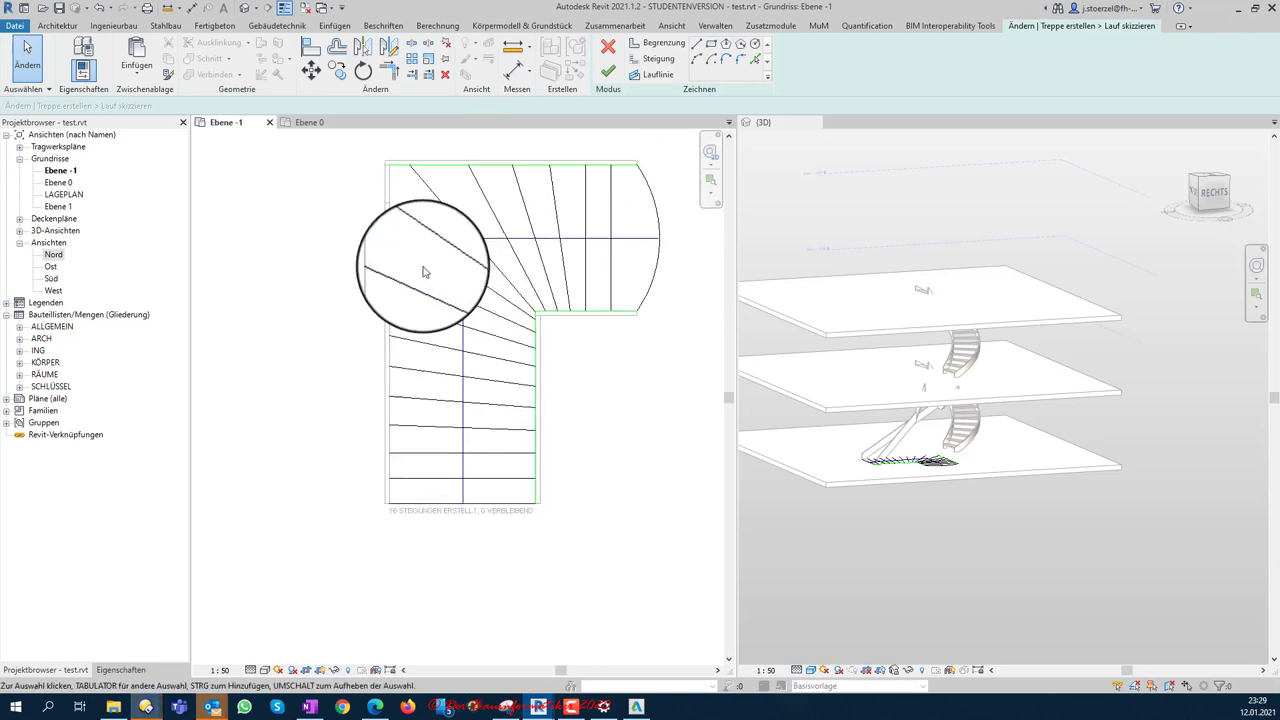
Step: Draw an arc boundary from the stair's top-left corner to its bottom-left corner
click(697, 60)
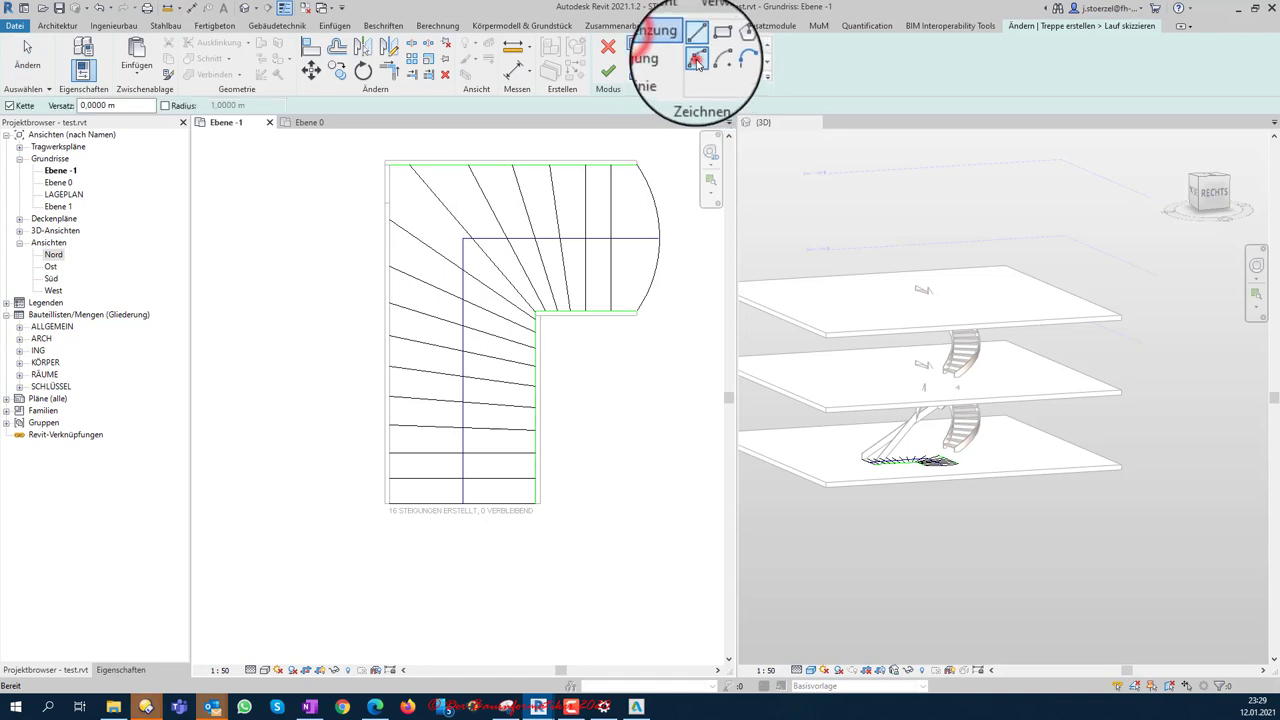
scroll(391, 165, up, 2)
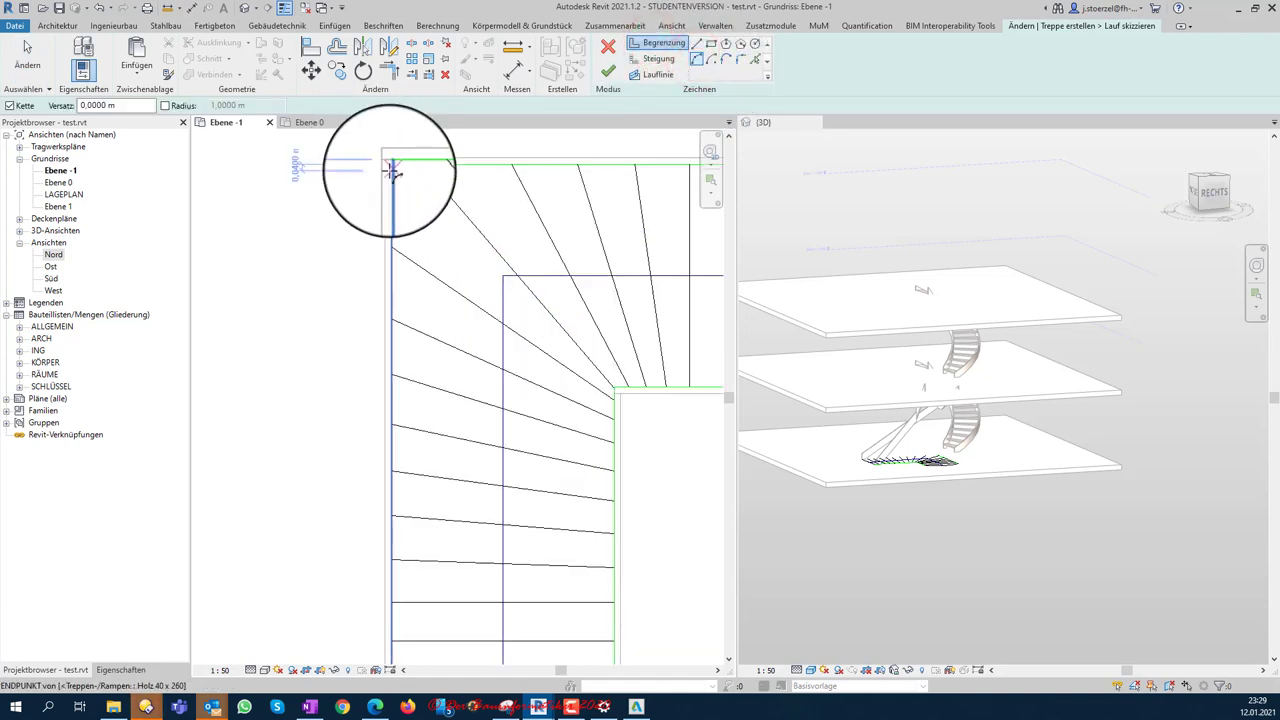
middle_drag(432, 453, 405, 333)
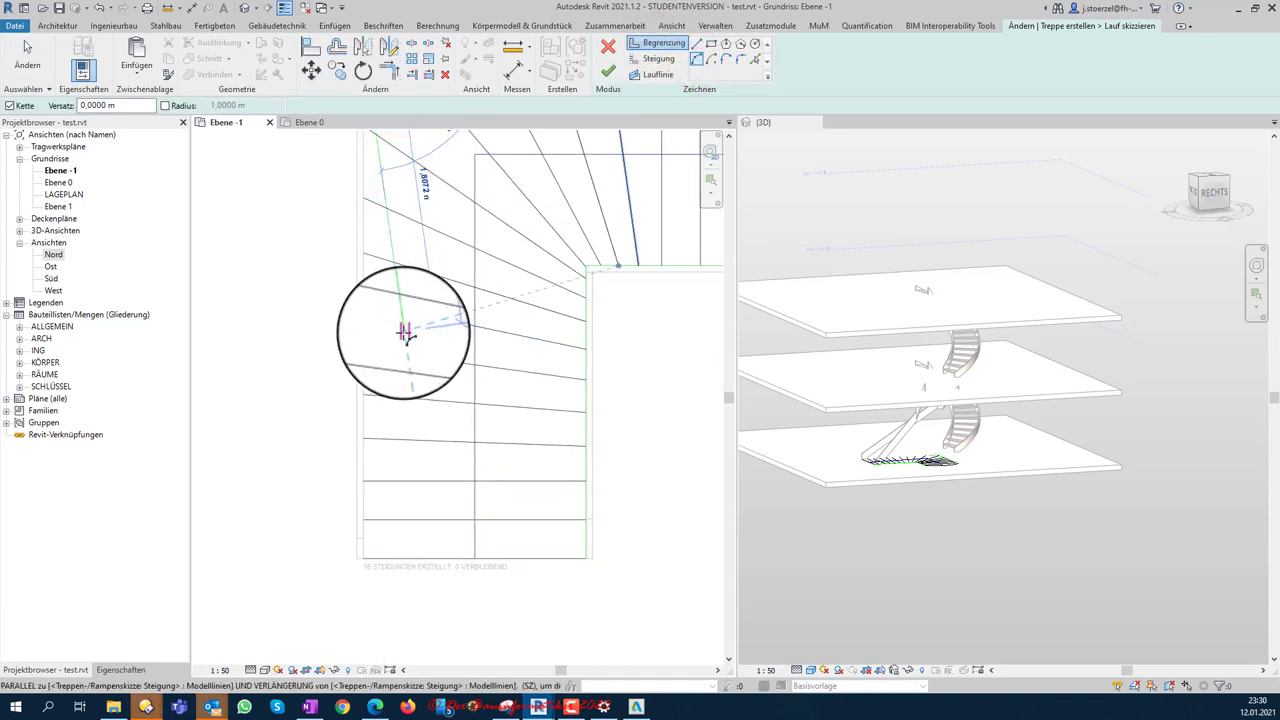
click(410, 290)
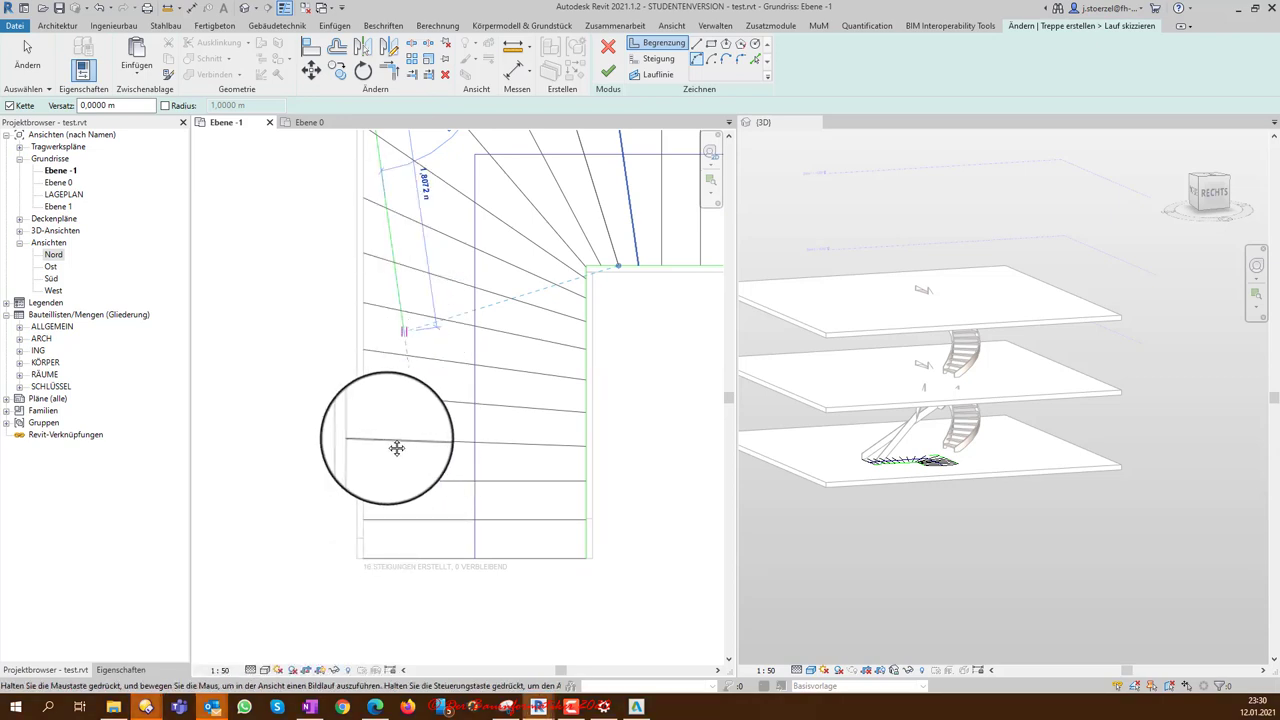
middle_drag(397, 447, 341, 318)
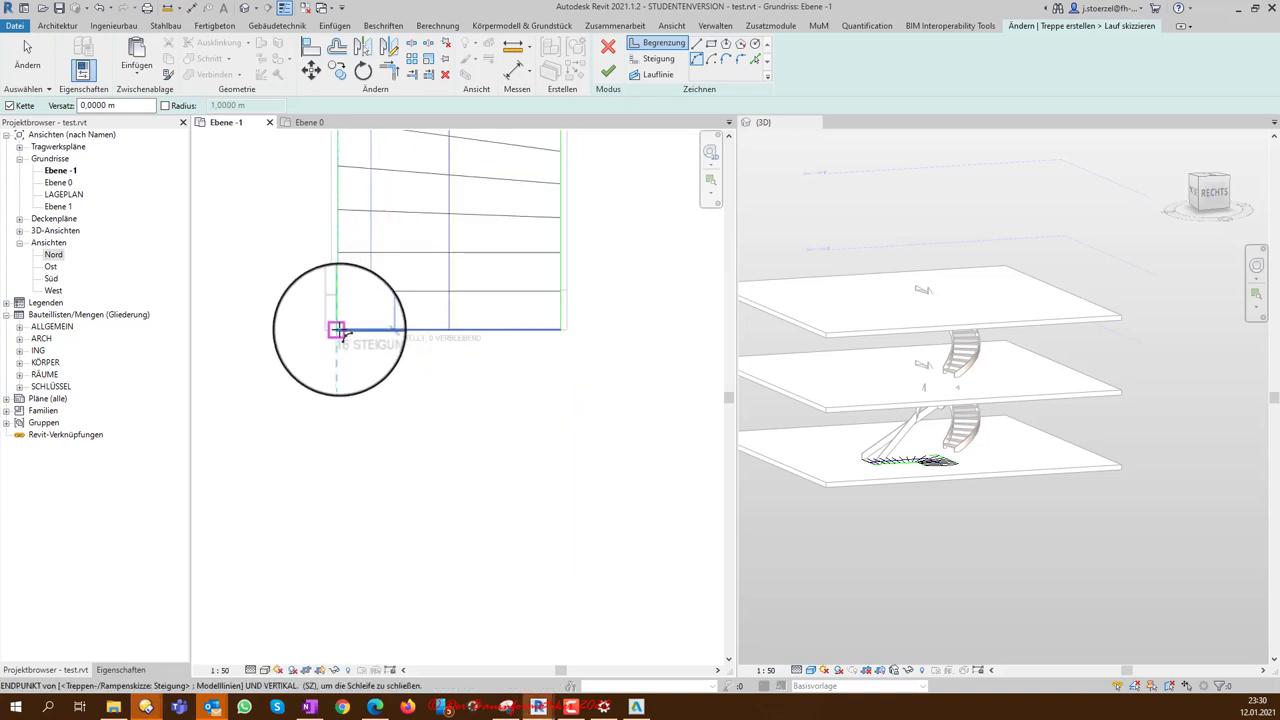
click(338, 330)
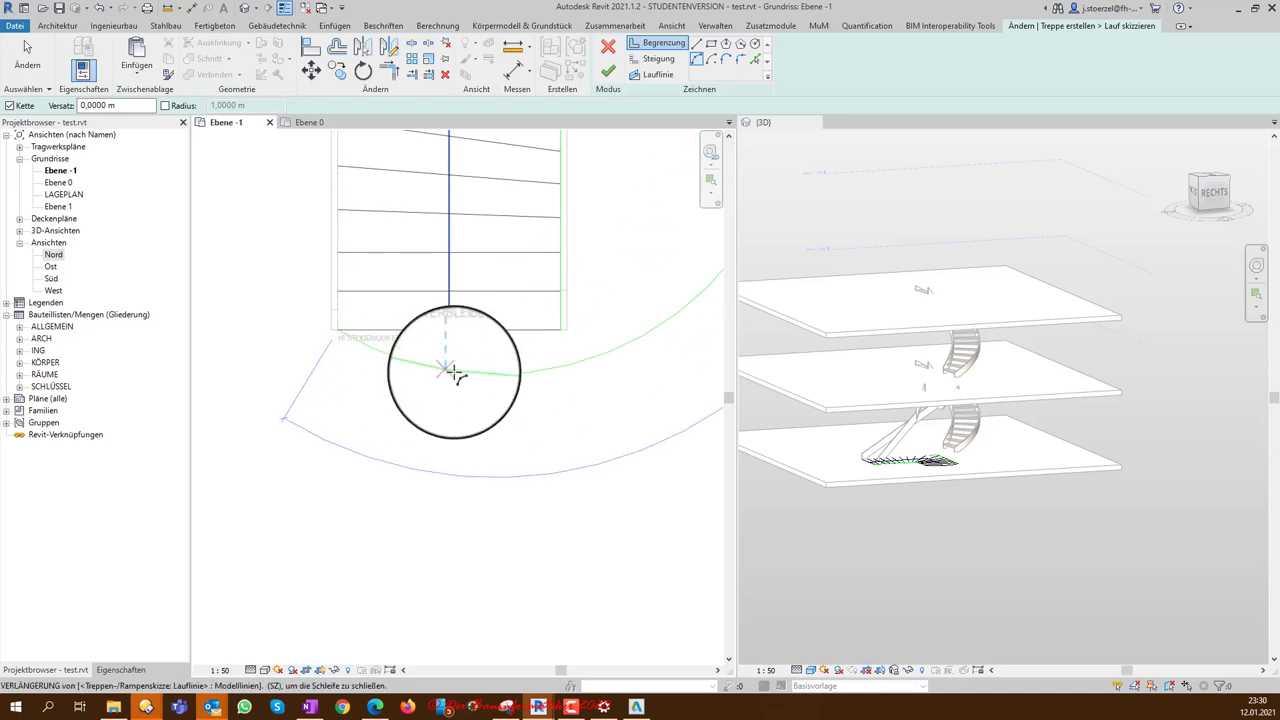
scroll(449, 371, down, 2)
scroll(425, 538, down, 2)
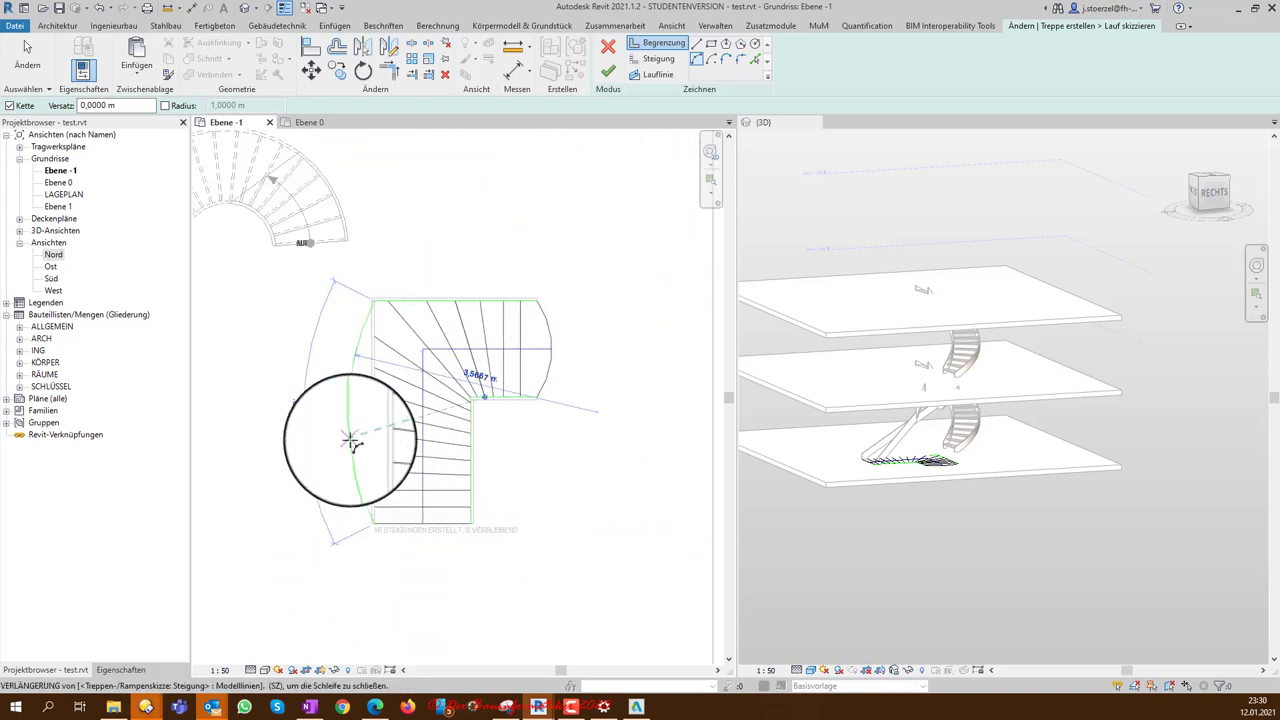
click(350, 441)
key(Escape)
key(Escape)
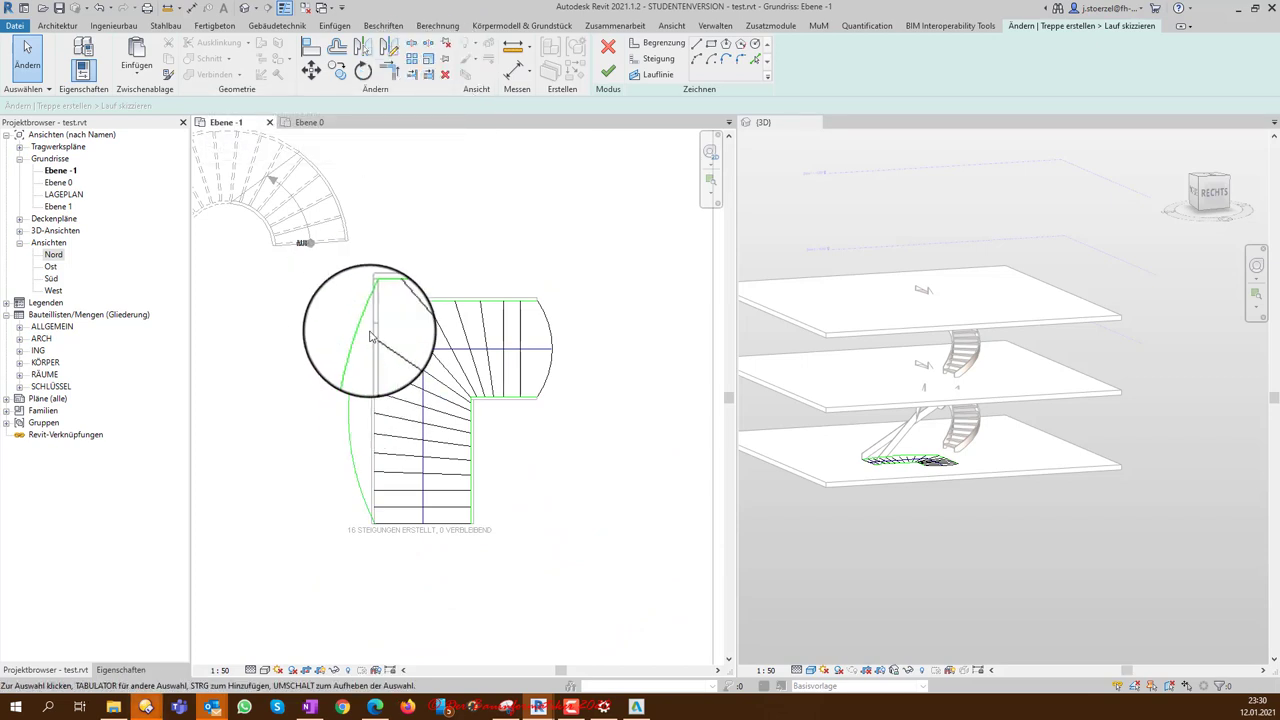
Step: Extend the three left-side risers out to the curved arc boundary with Trim/Extend Single Element
middle_drag(393, 355, 414, 288)
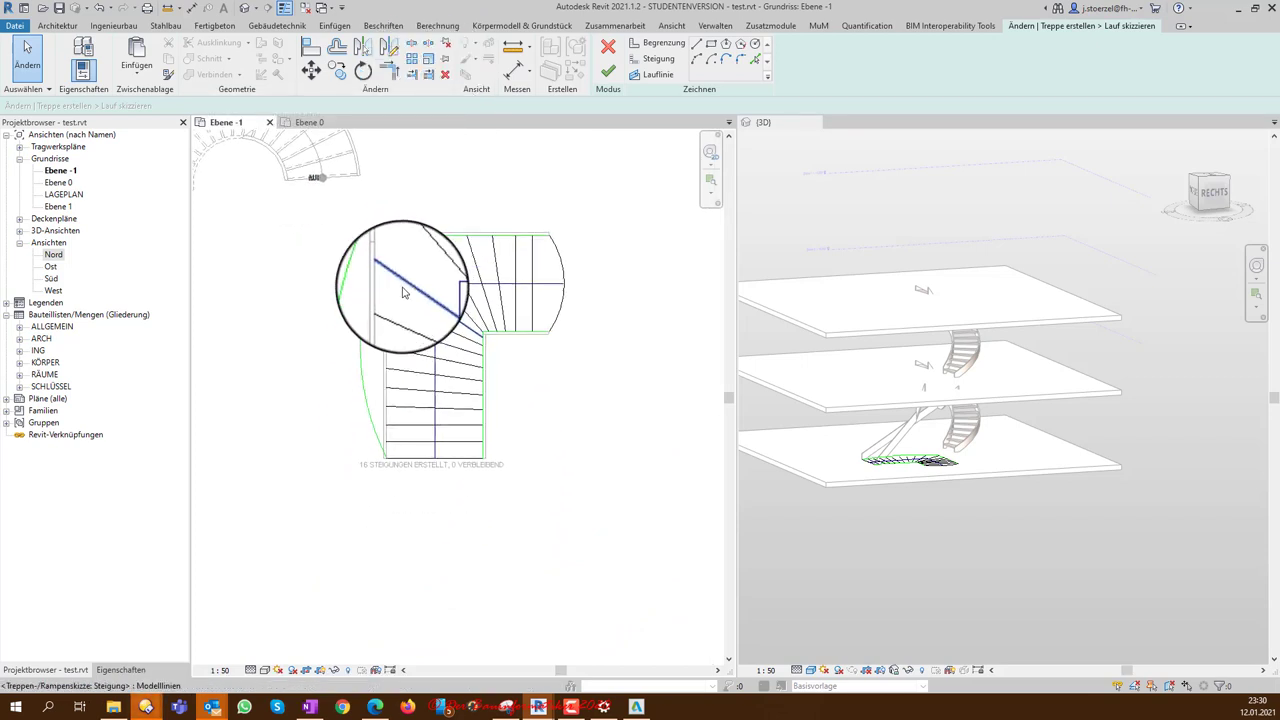
click(429, 76)
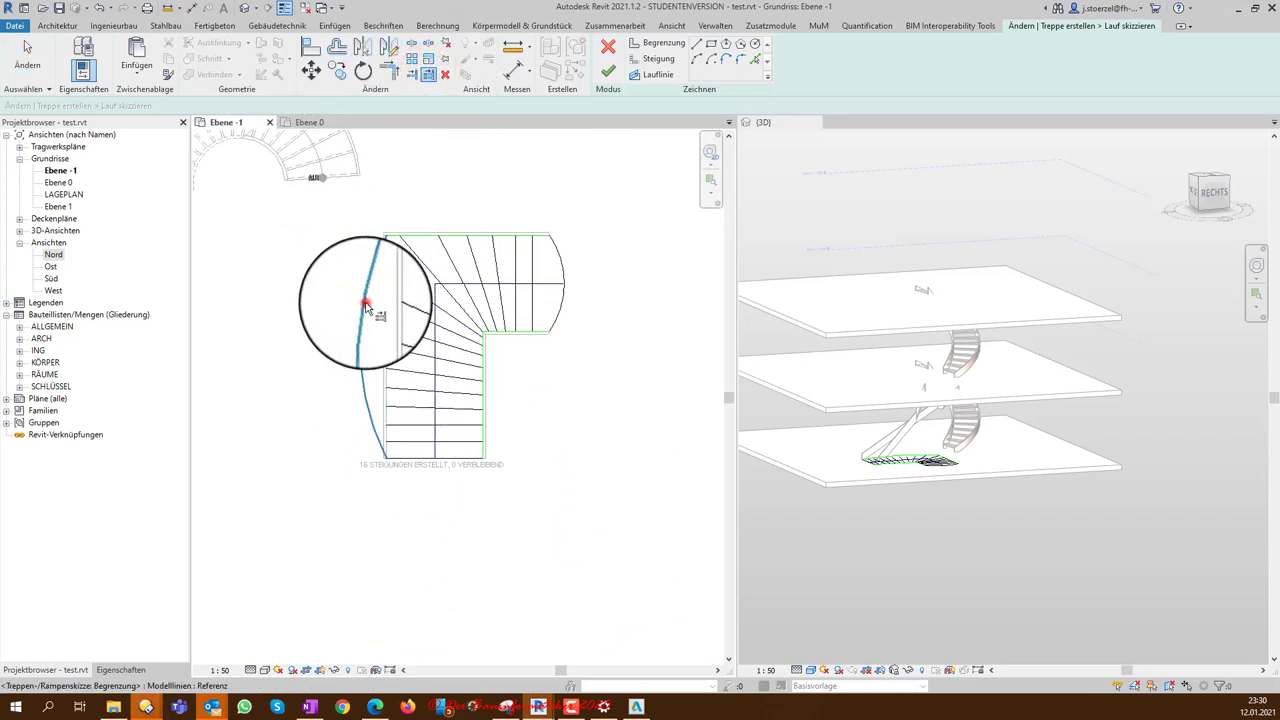
click(366, 306)
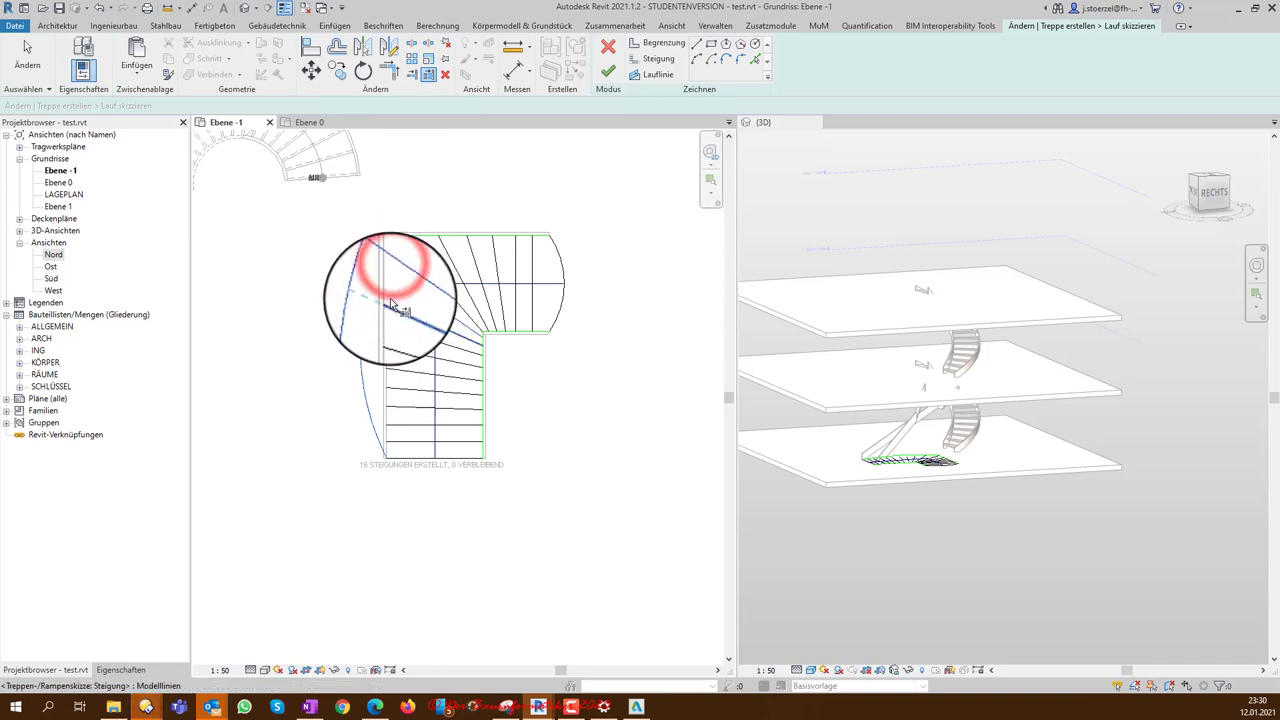
click(392, 322)
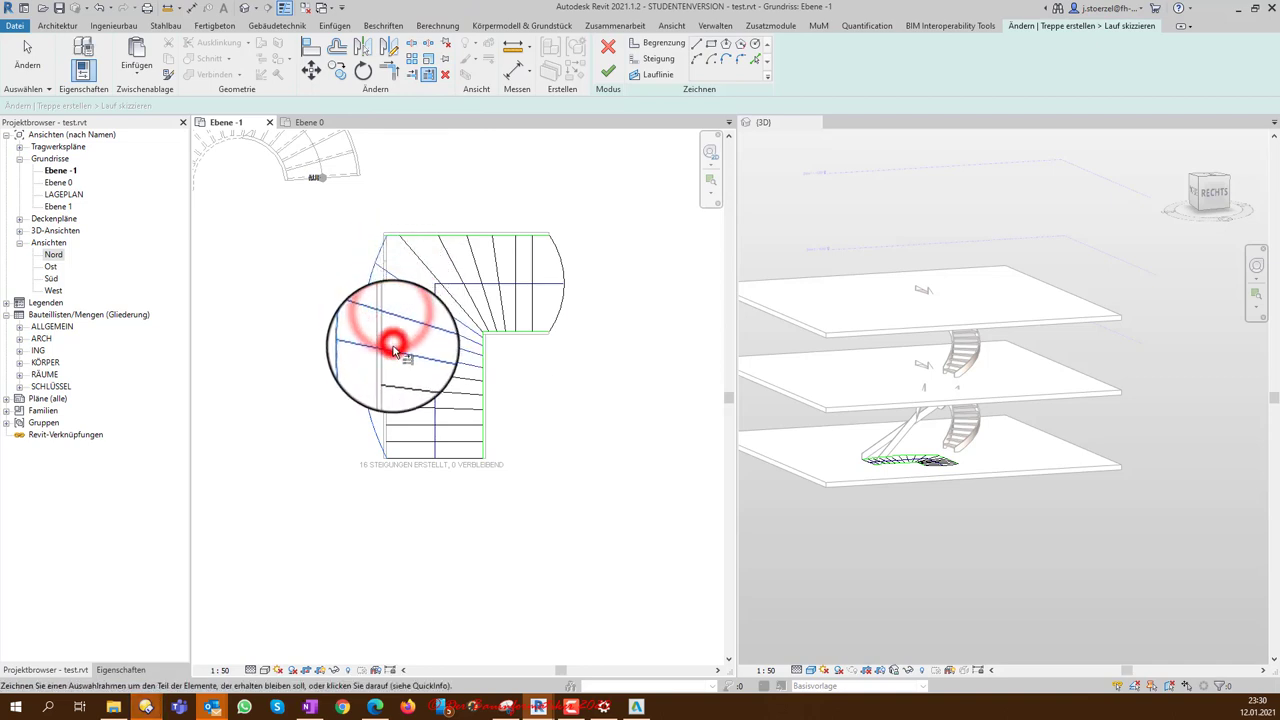
click(396, 406)
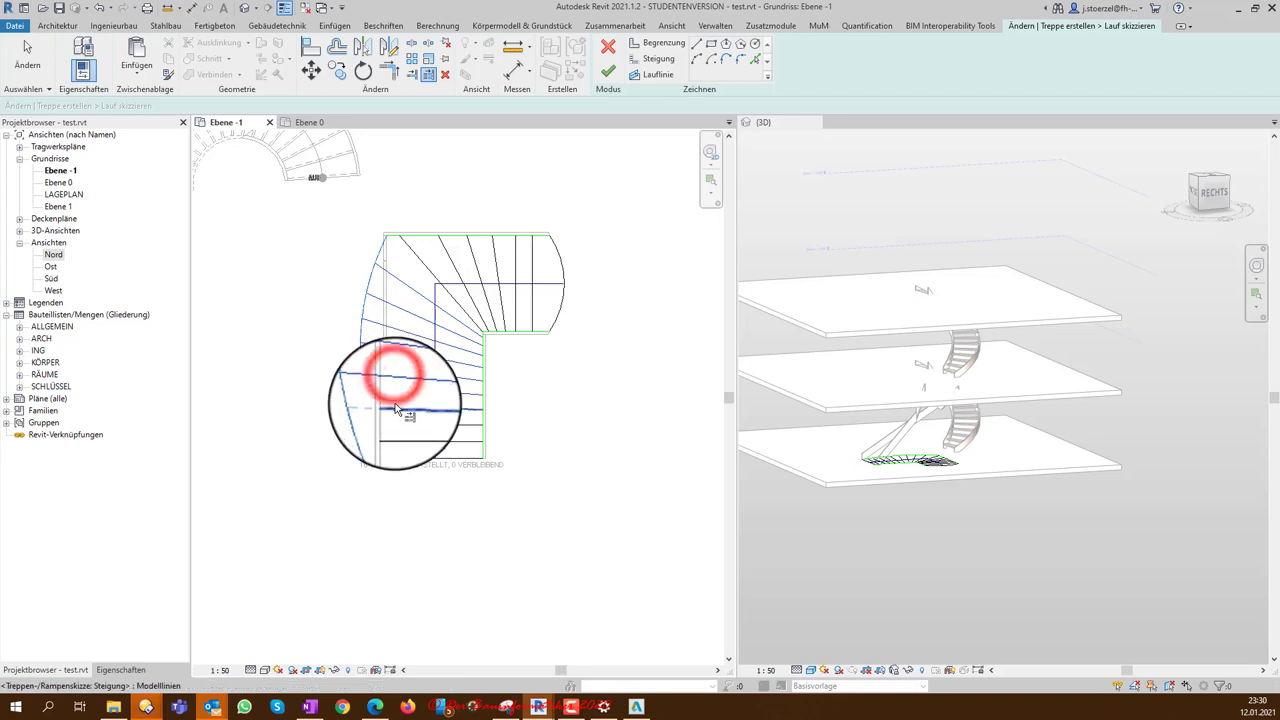
click(396, 410)
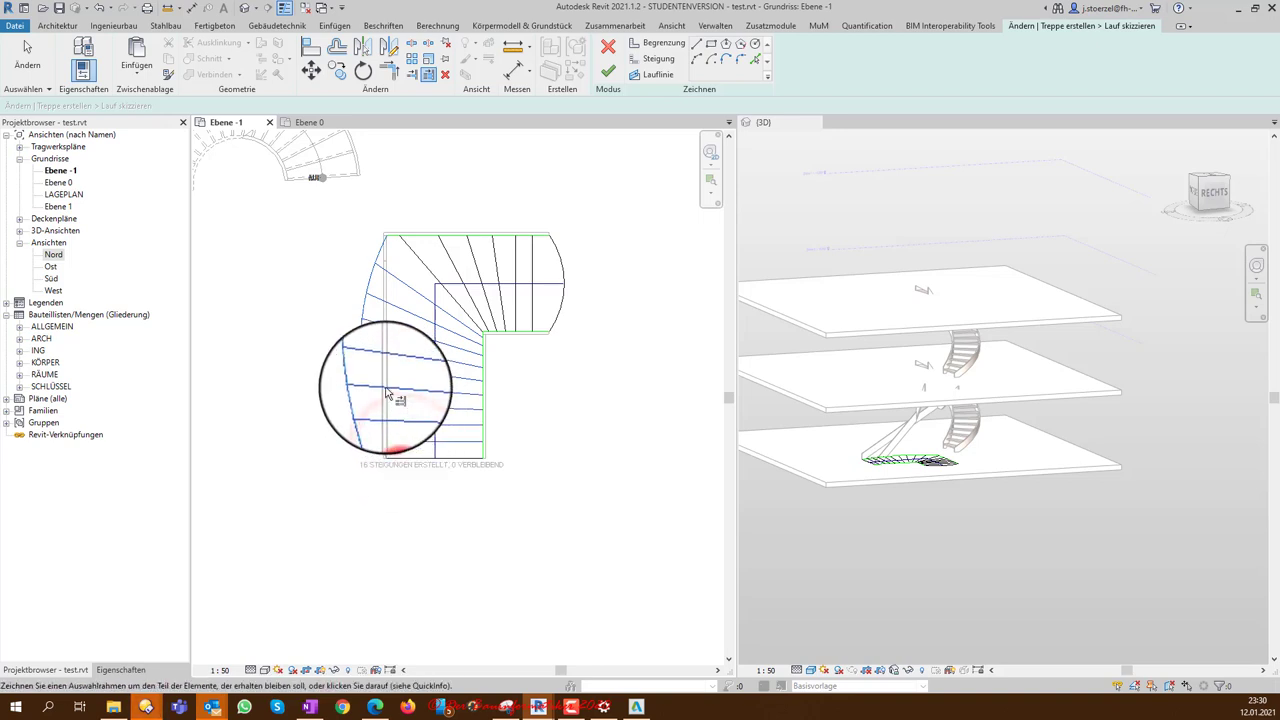
scroll(386, 240, up, 3)
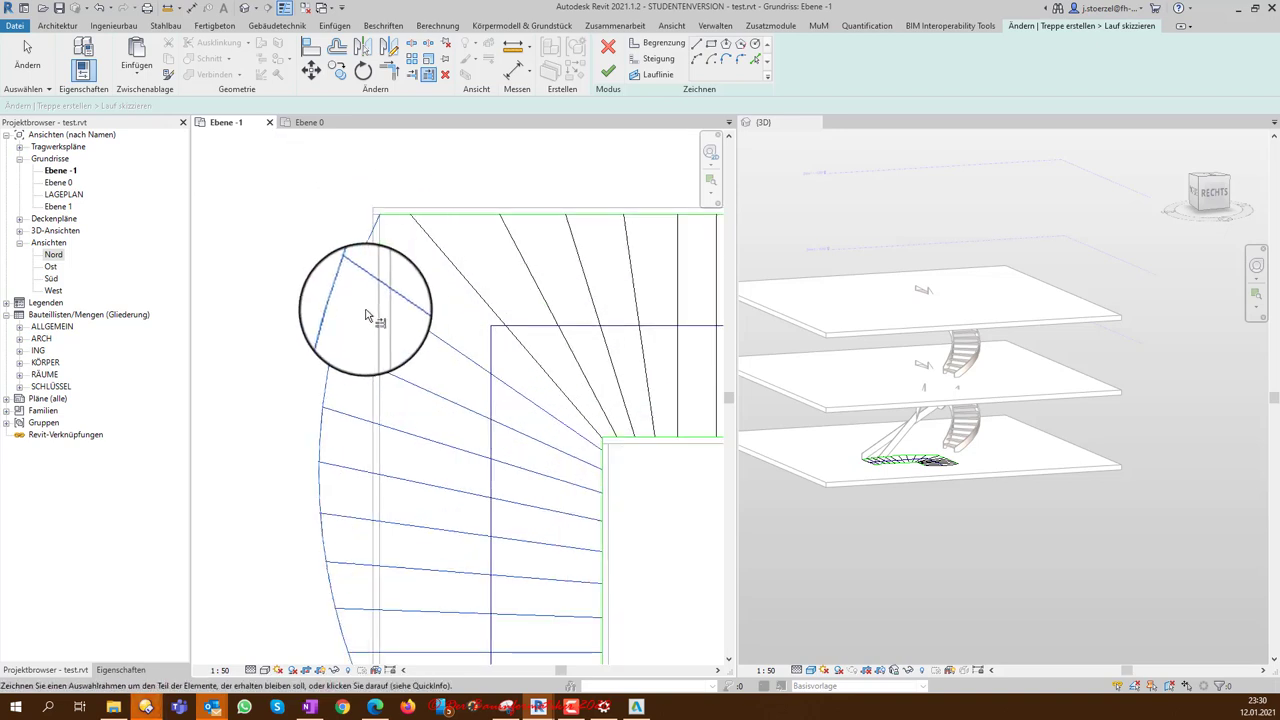
scroll(366, 316, down, 3)
middle_drag(396, 338, 371, 290)
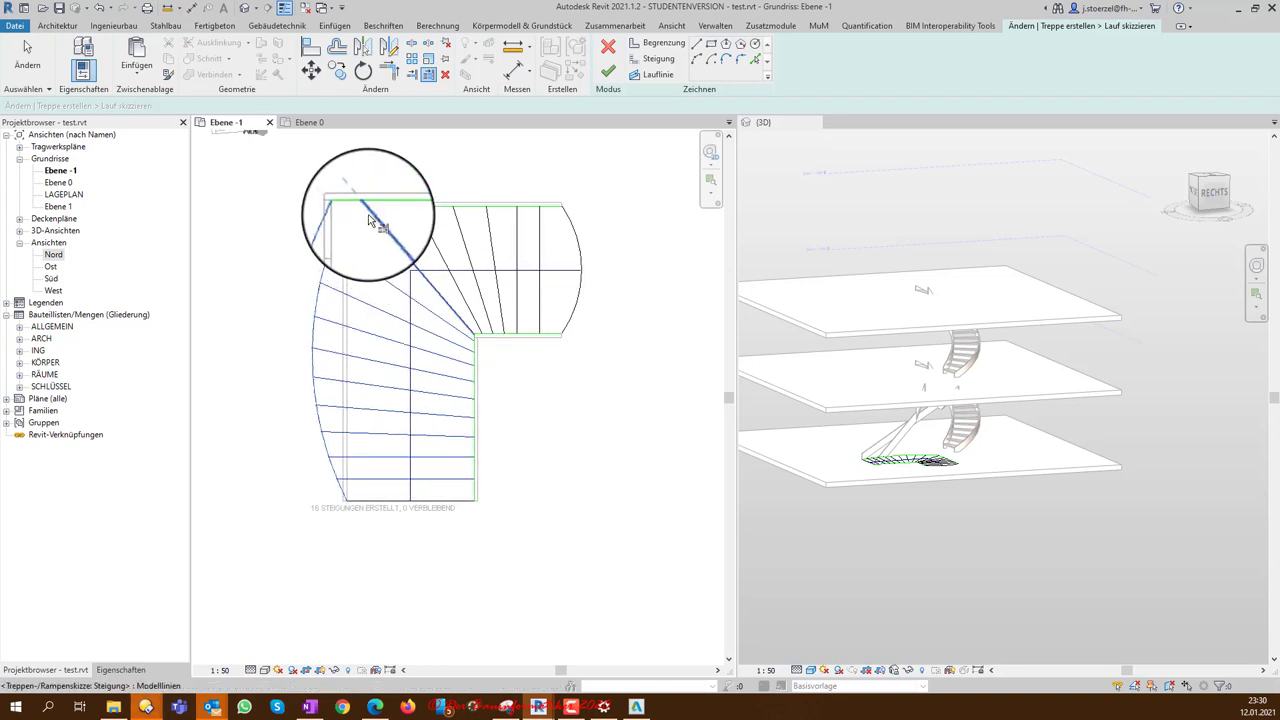
Step: Orbit the 3D view to the front and review the winder stair sketch
key(Escape)
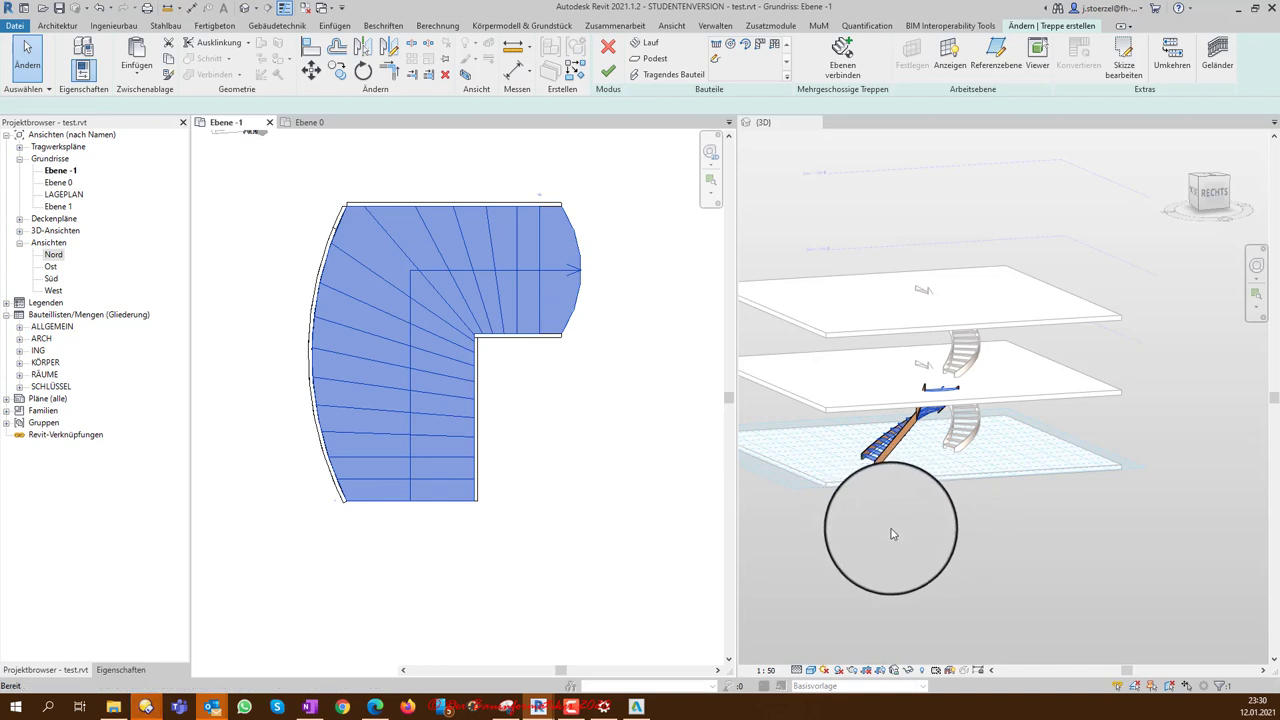
mouse_move(905, 548)
shift+middle_down()
mouse_move(980, 580)
mouse_move(1146, 536)
mouse_move(1171, 551)
mouse_move(971, 471)
mouse_move(986, 551)
mouse_move(940, 512)
shift+middle_up()
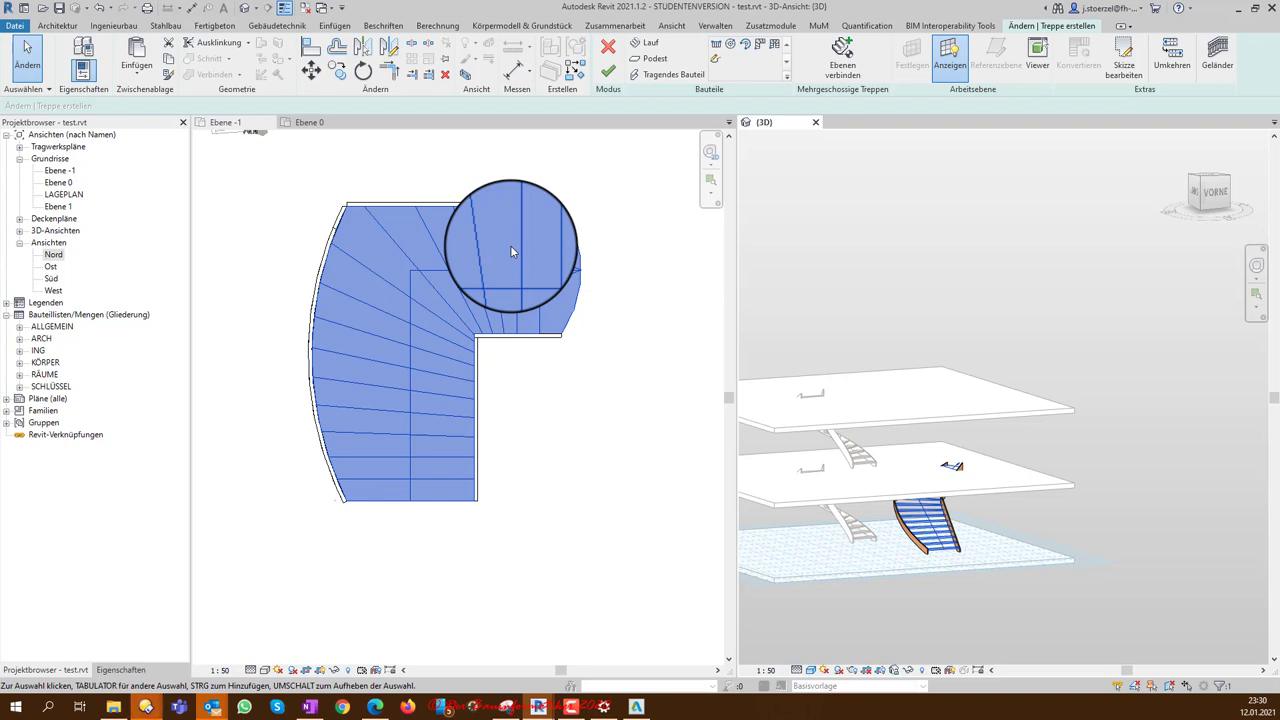
scroll(510, 248, up, 1)
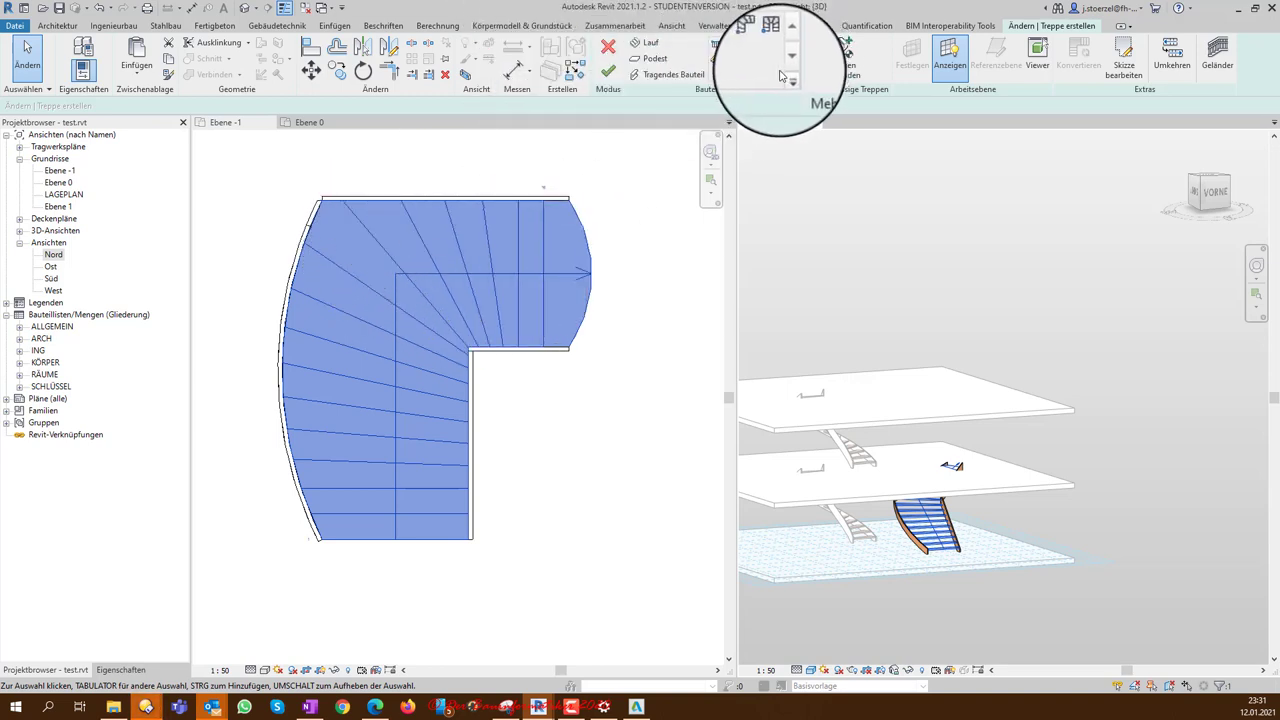
click(842, 60)
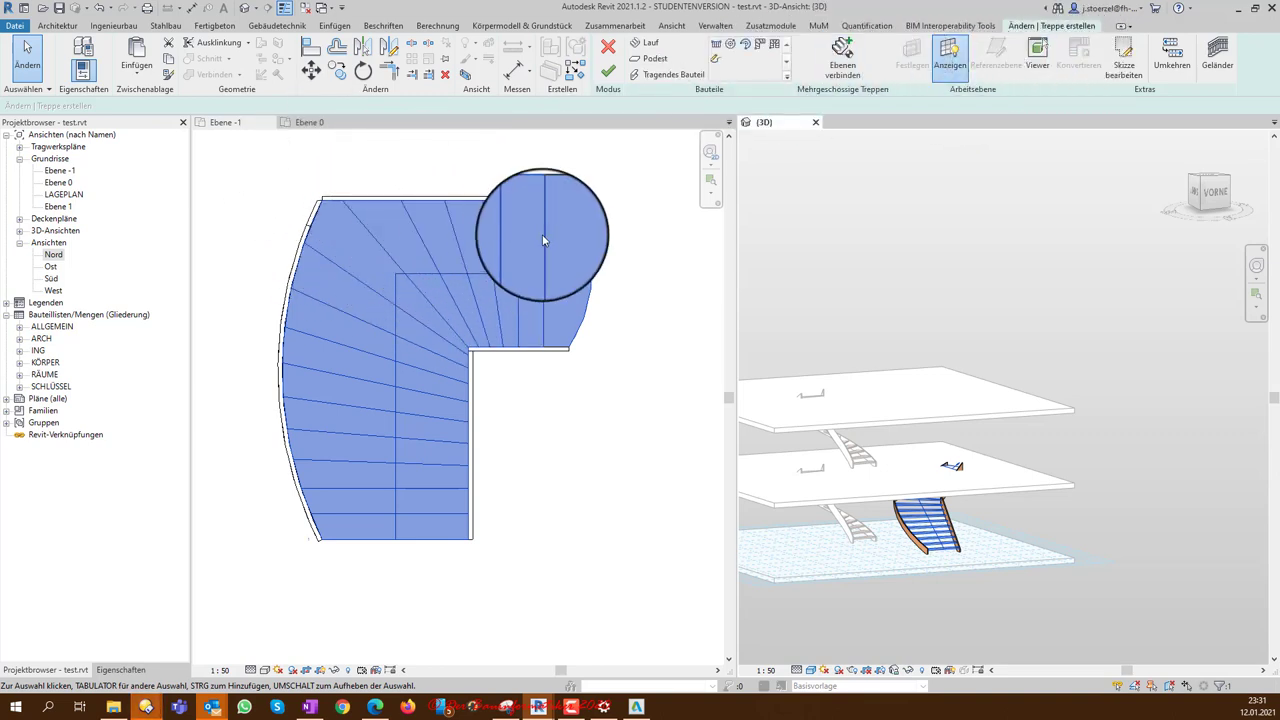
scroll(480, 371, up, 1)
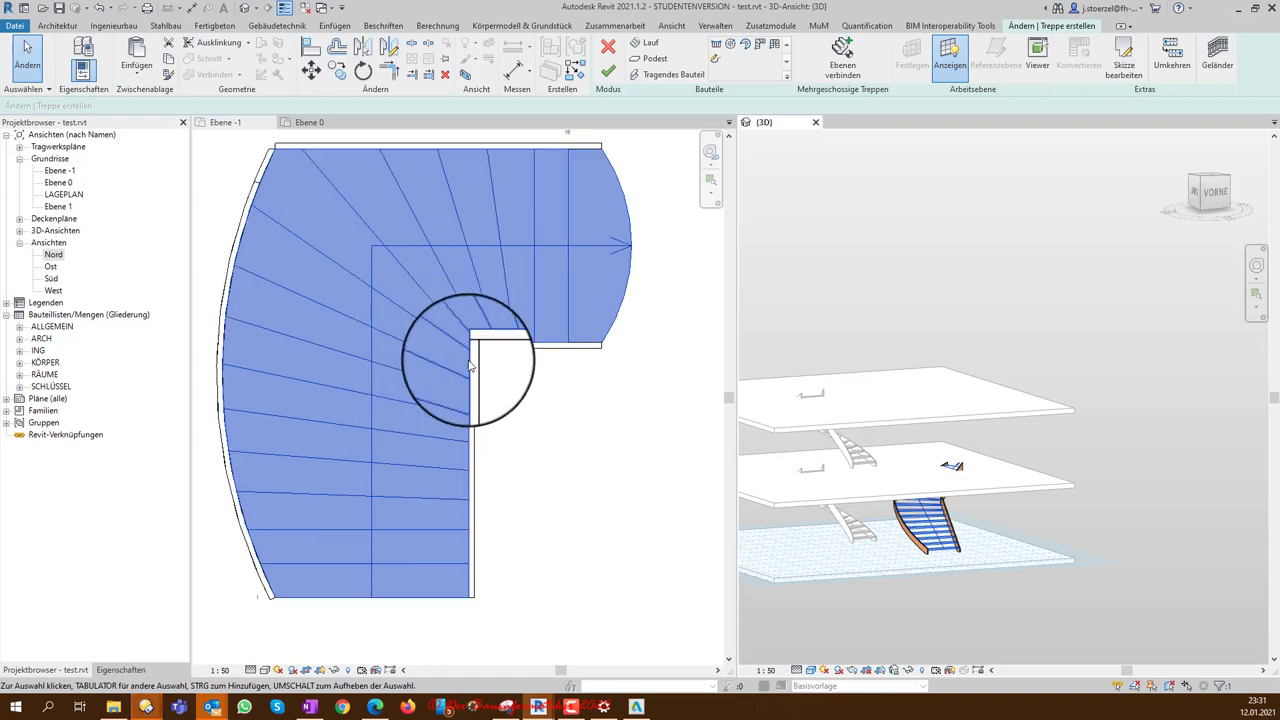
scroll(471, 357, up, 1)
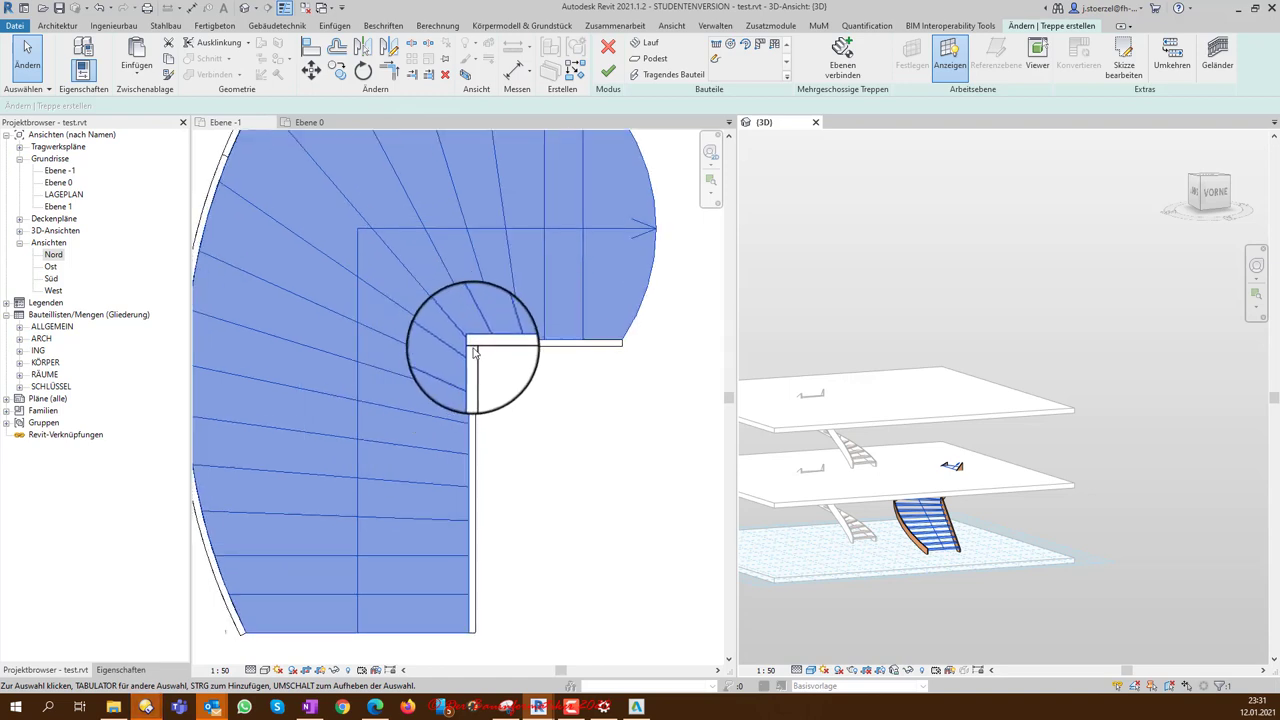
scroll(479, 366, down, 1)
Step: Finish edit mode so the curved wooden winder stair is created on Ebene -1
scroll(479, 368, down, 1)
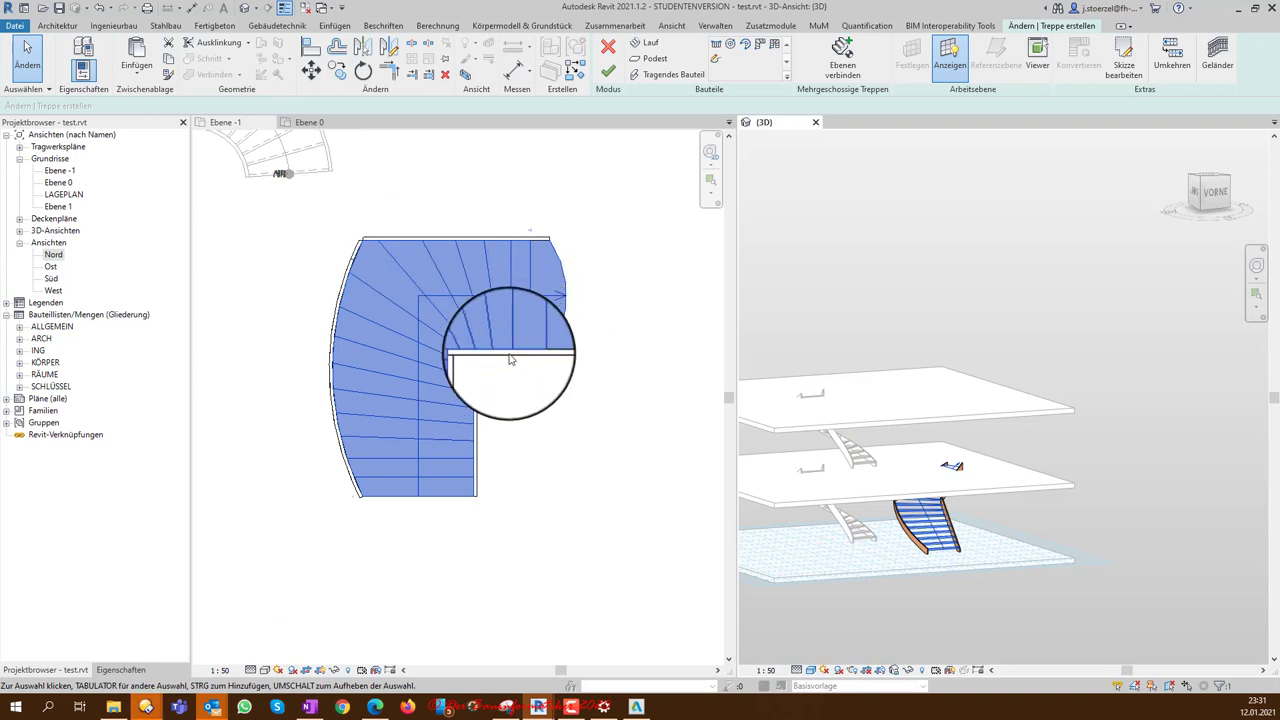
scroll(478, 362, up, 1)
scroll(478, 362, up, 1)
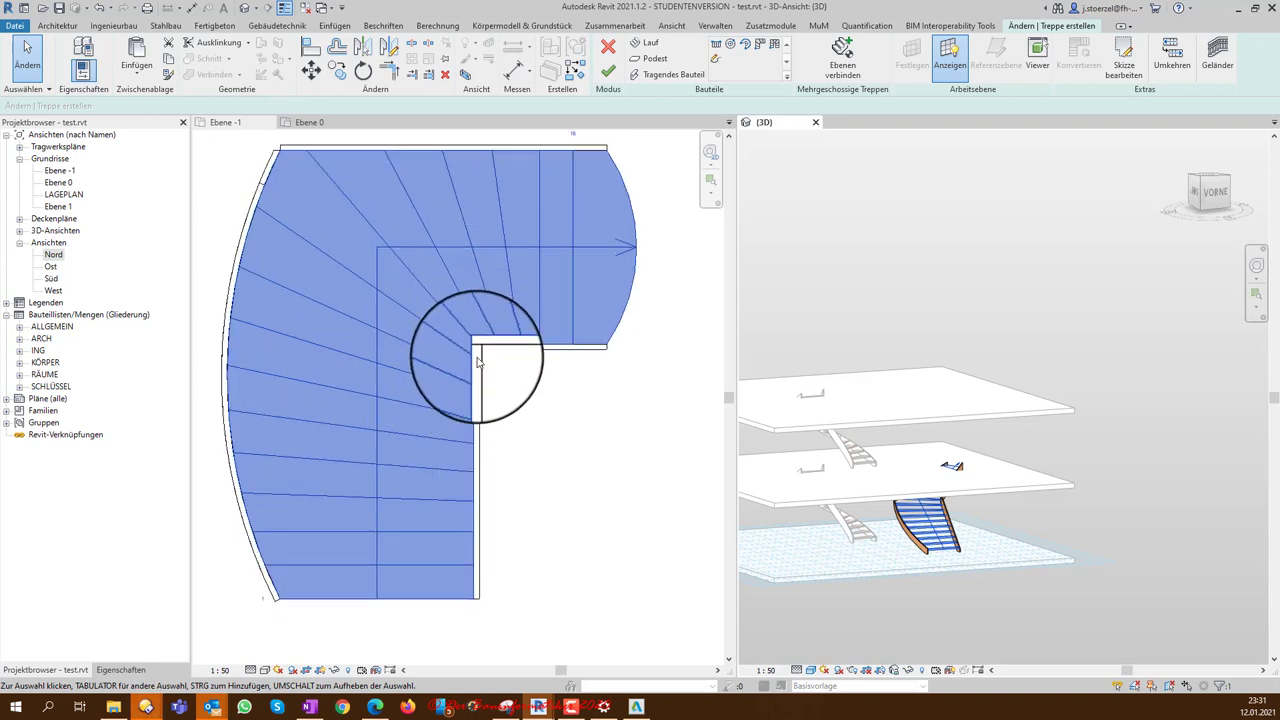
scroll(532, 366, down, 1)
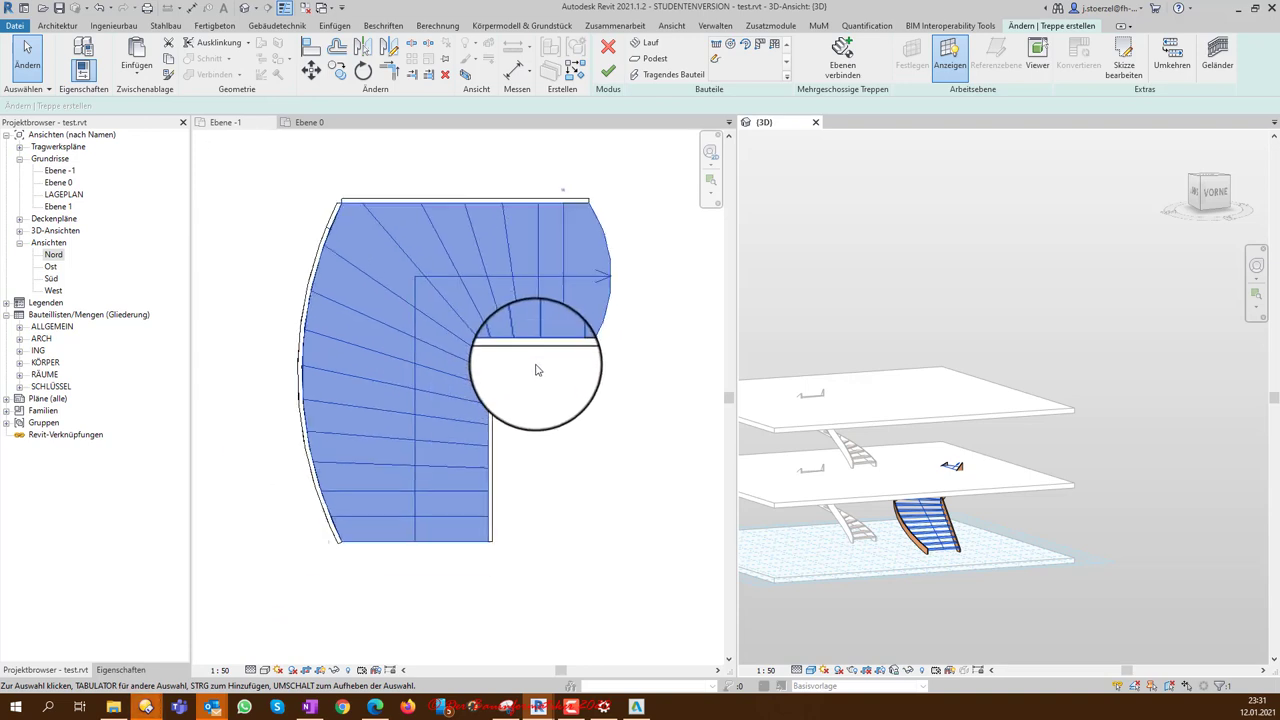
click(608, 70)
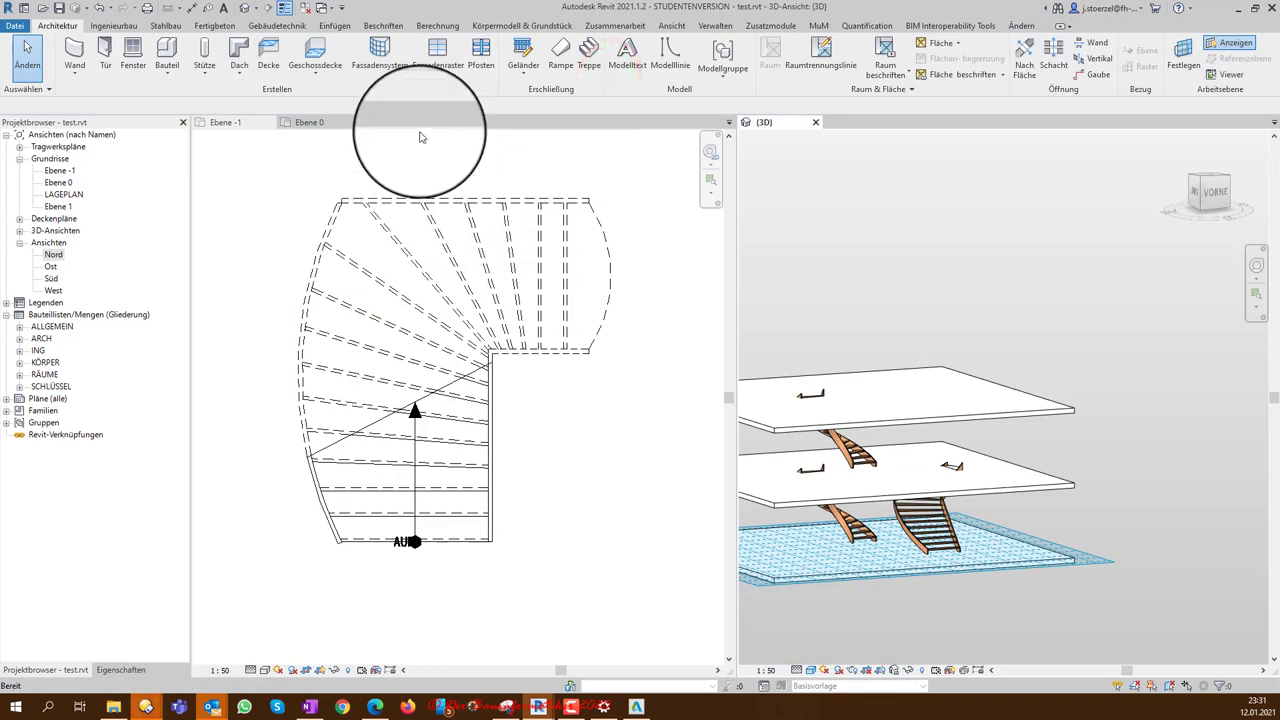